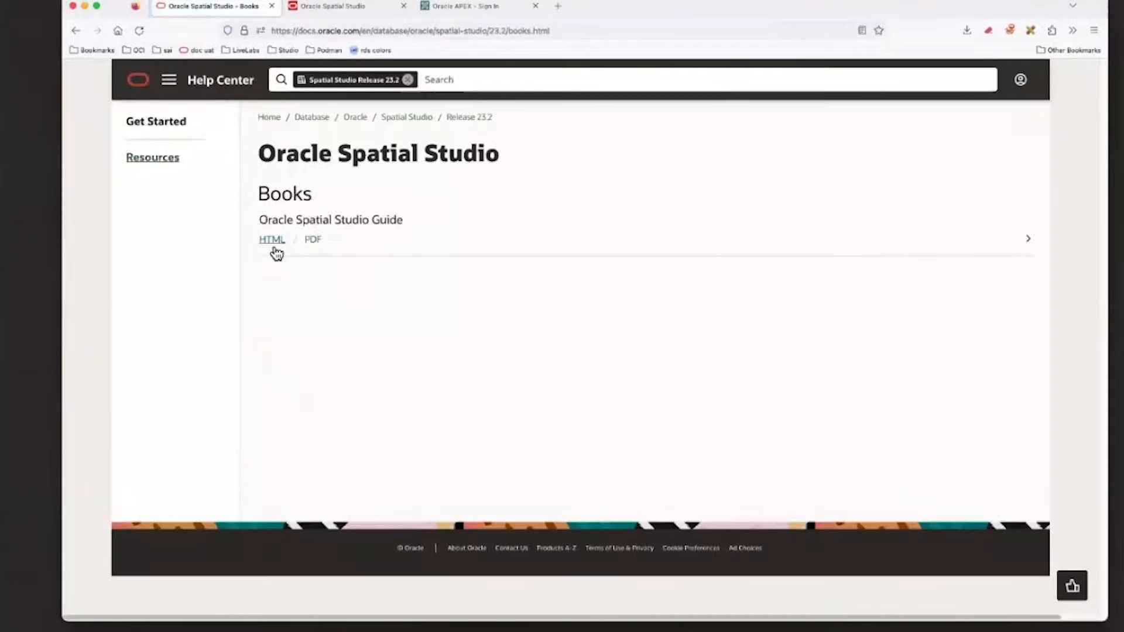
- Open the HTML Spatial Studio Guide 23.2 and read its Changes in this Release page
{"action": "left_click", "coordinate": [272, 241]}
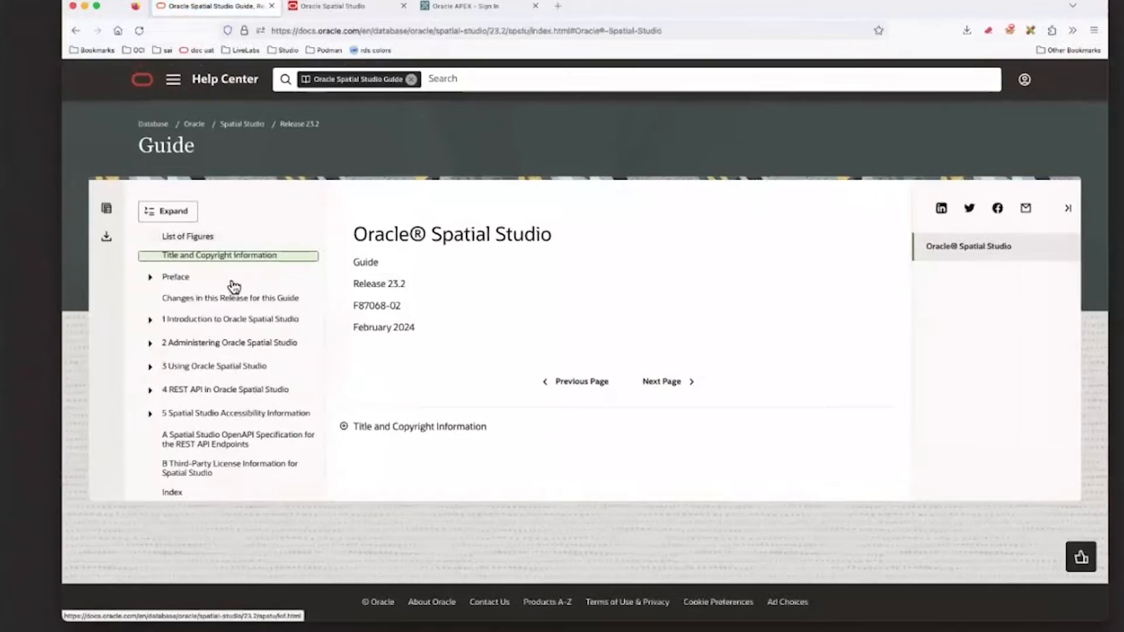
{"action": "left_click", "coordinate": [236, 297]}
{"action": "scroll", "coordinate": [259, 303], "scroll_direction": "down", "scroll_amount": 1}
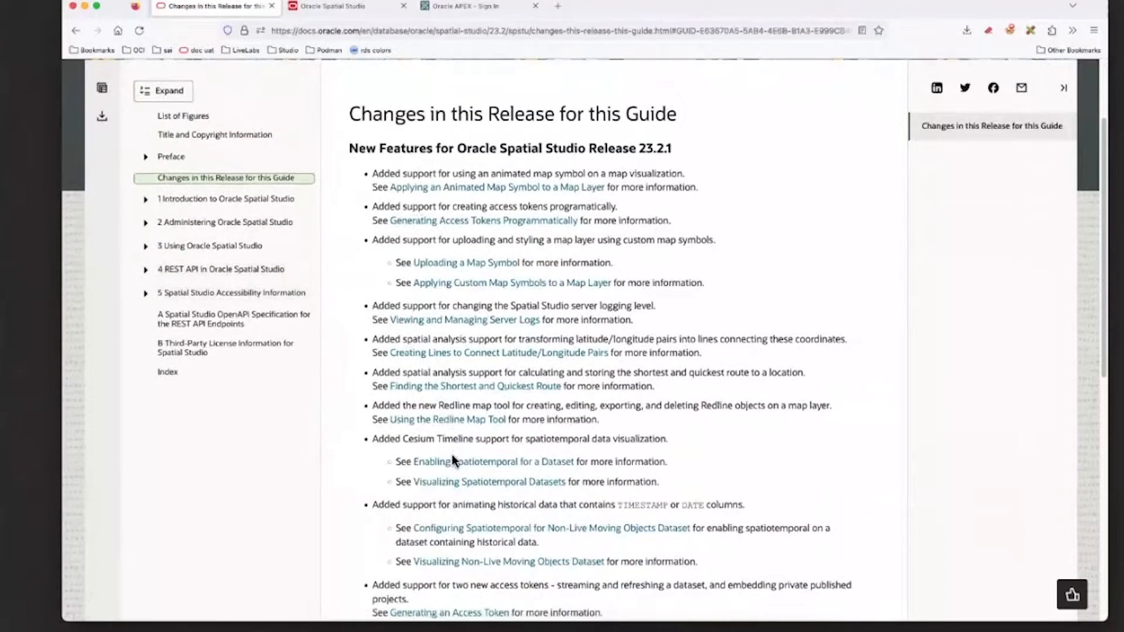
{"action": "scroll", "coordinate": [452, 460], "scroll_direction": "down", "scroll_amount": 3}
{"action": "scroll", "coordinate": [452, 460], "scroll_direction": "up", "scroll_amount": 6}
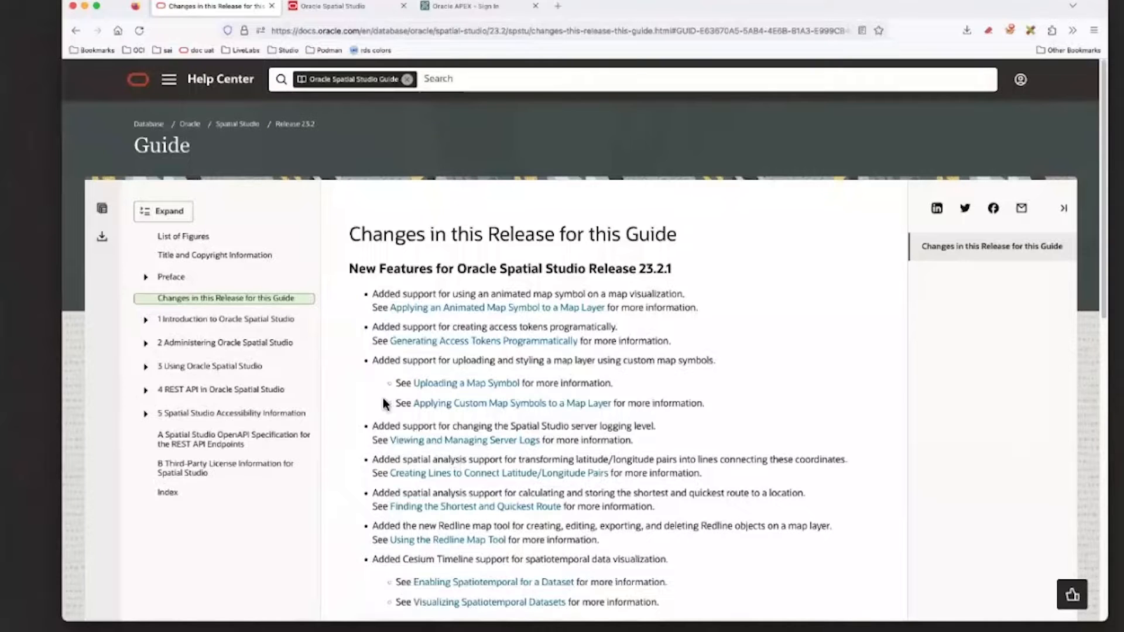
- Go back to the Spatial Studio documentation home and open the release version dropdown
{"action": "left_click", "coordinate": [75, 32]}
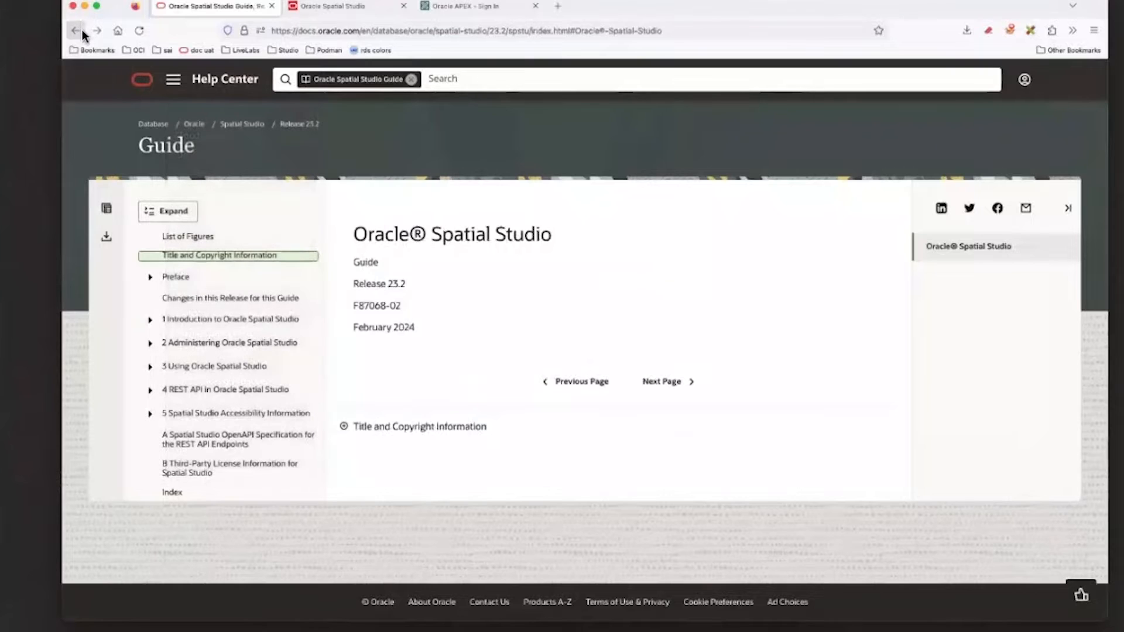
{"action": "left_click", "coordinate": [70, 32]}
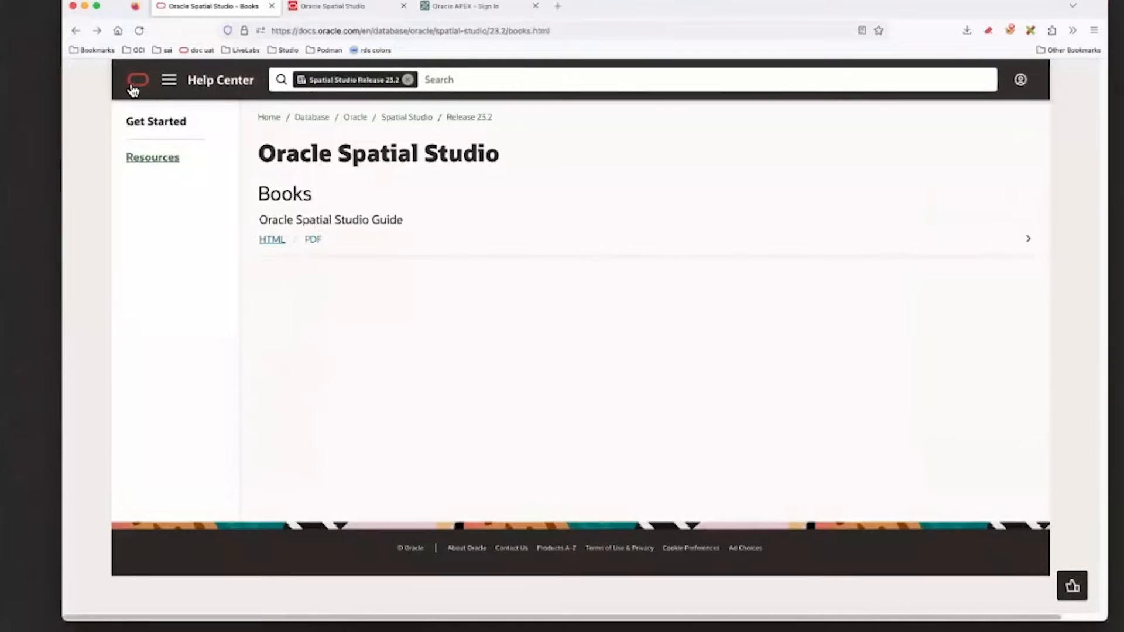
{"action": "left_click", "coordinate": [75, 31]}
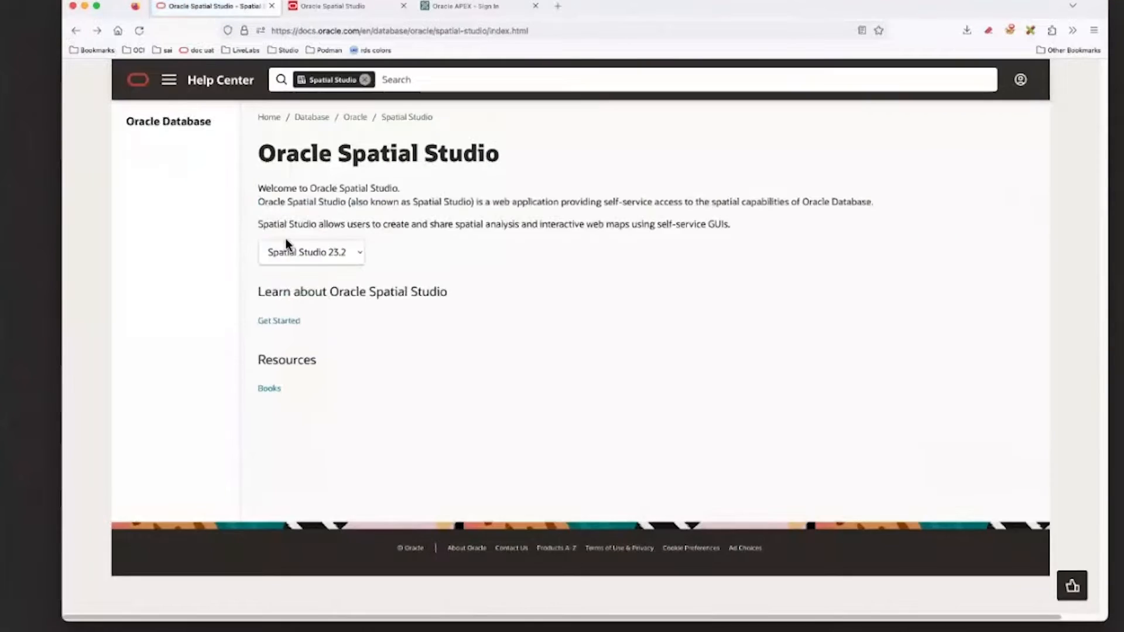
{"action": "left_click", "coordinate": [359, 258]}
- Choose Spatial Studio 23.1, then open the HTML guide's Changes in this Release for this Guide page
{"action": "left_click", "coordinate": [358, 267]}
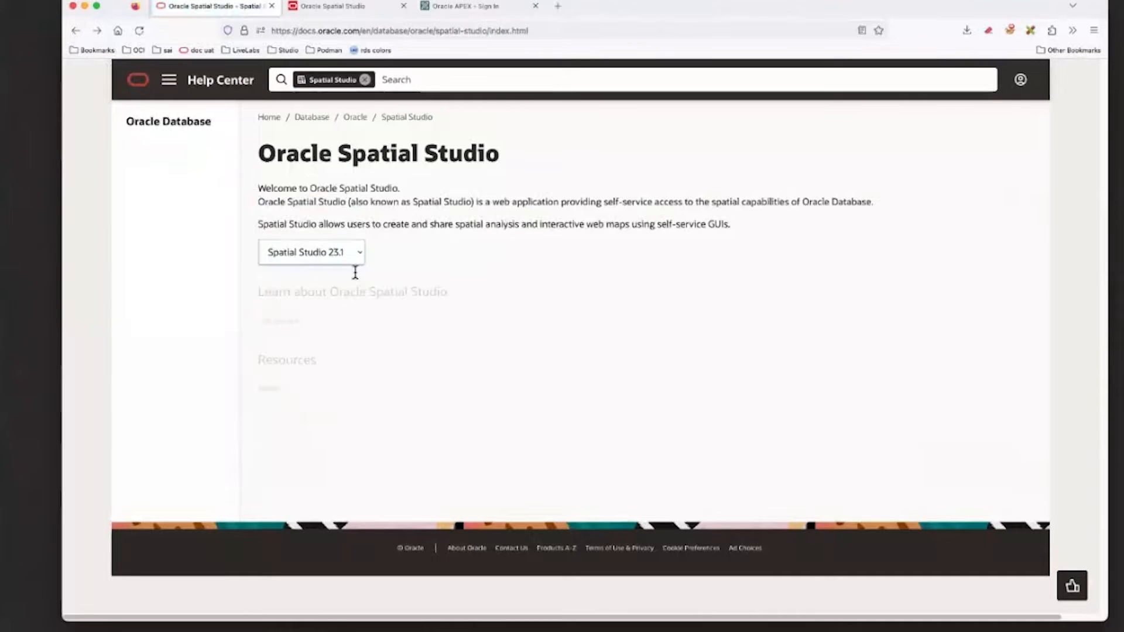
{"action": "left_click", "coordinate": [275, 391]}
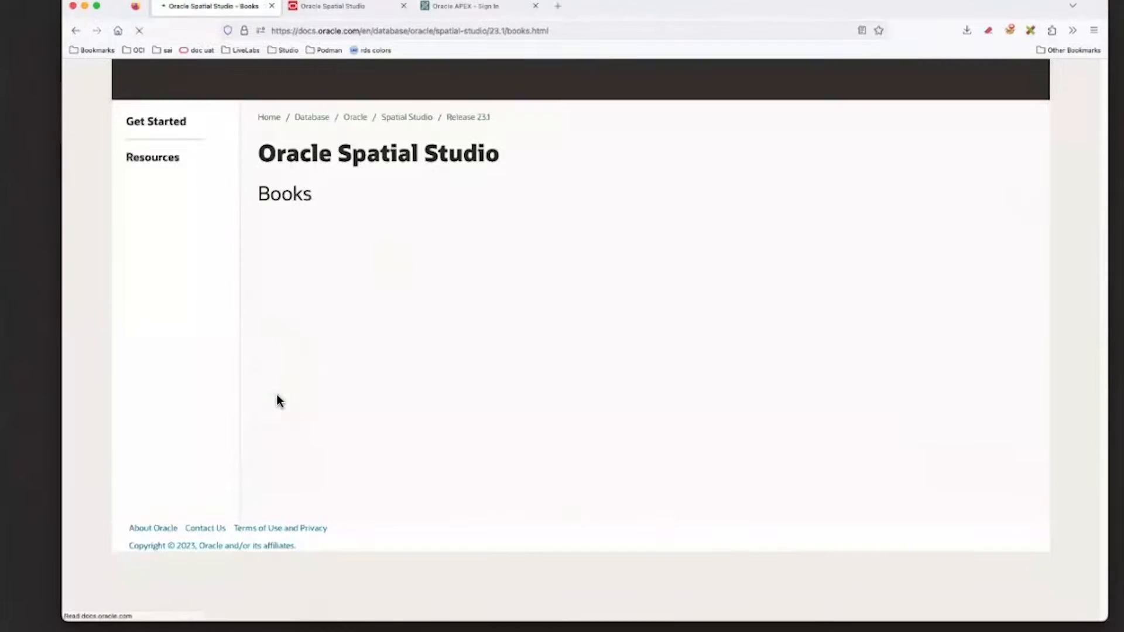
{"action": "left_click", "coordinate": [263, 239]}
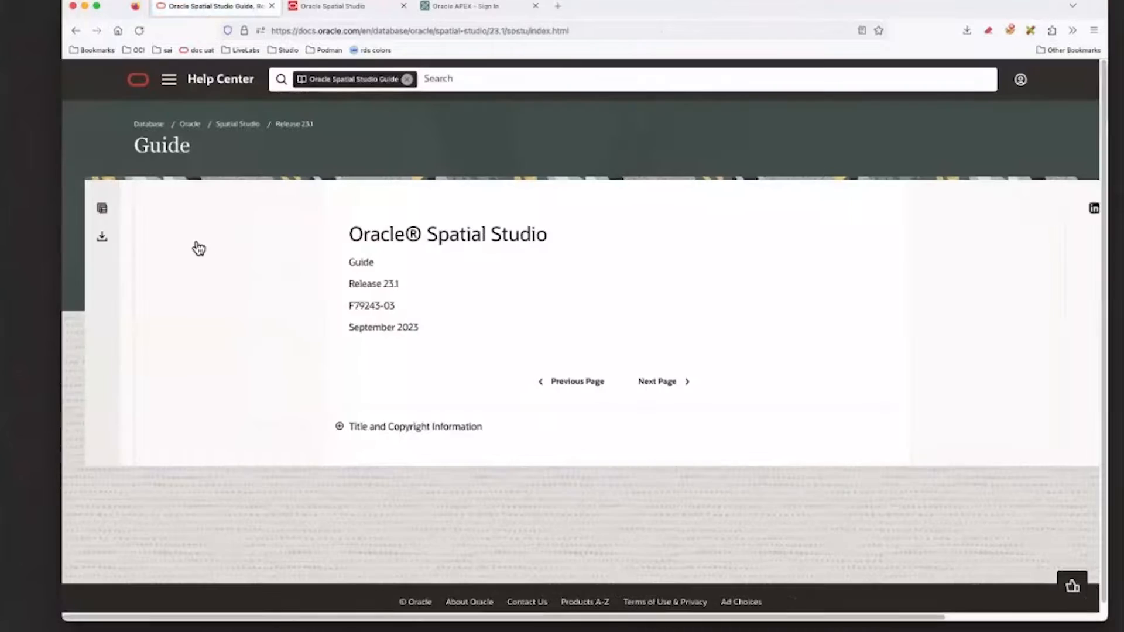
{"action": "left_click", "coordinate": [213, 297]}
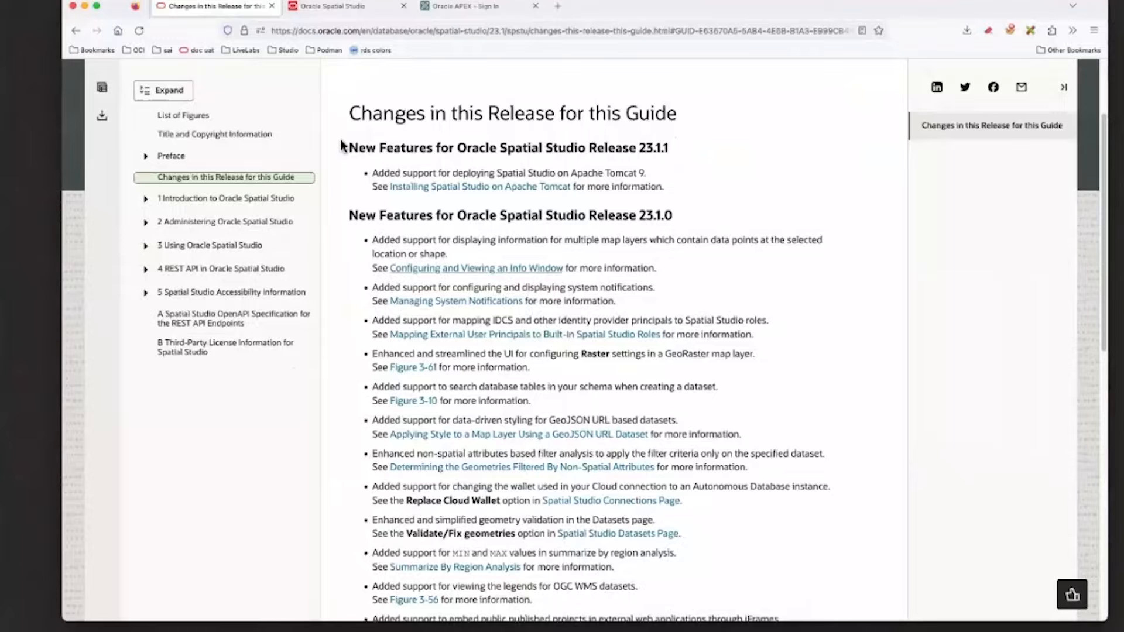
- Log in to Spatial Studio with the saved autofill credentials and maximize the browser window
{"action": "left_click", "coordinate": [326, 7]}
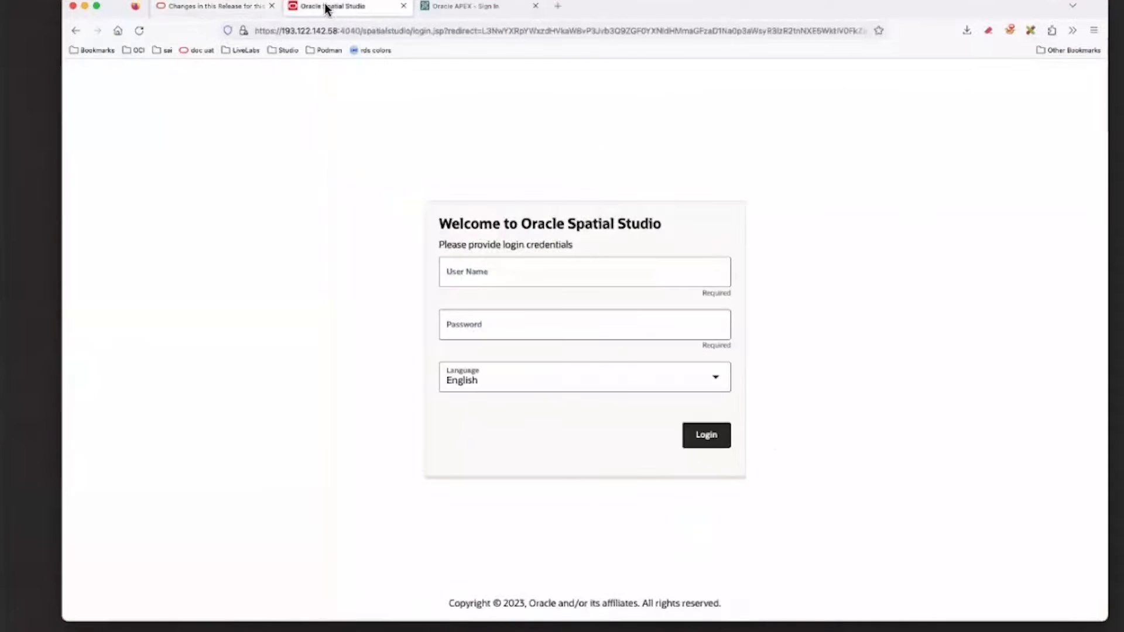
{"action": "left_click", "coordinate": [498, 281]}
{"action": "left_click", "coordinate": [496, 297]}
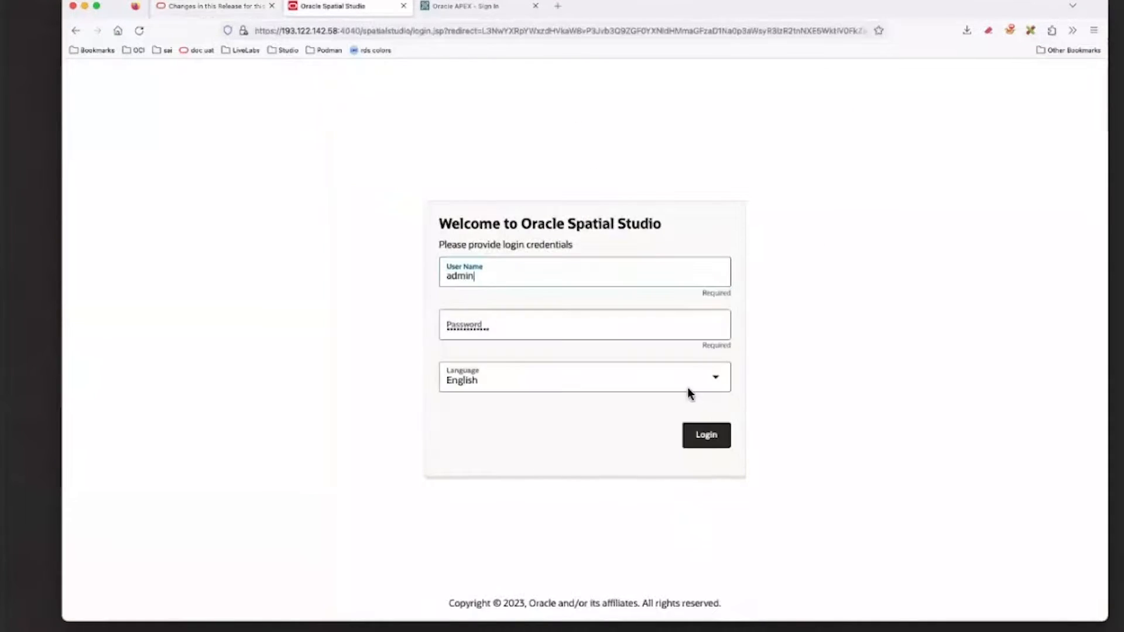
{"action": "left_click", "coordinate": [707, 436]}
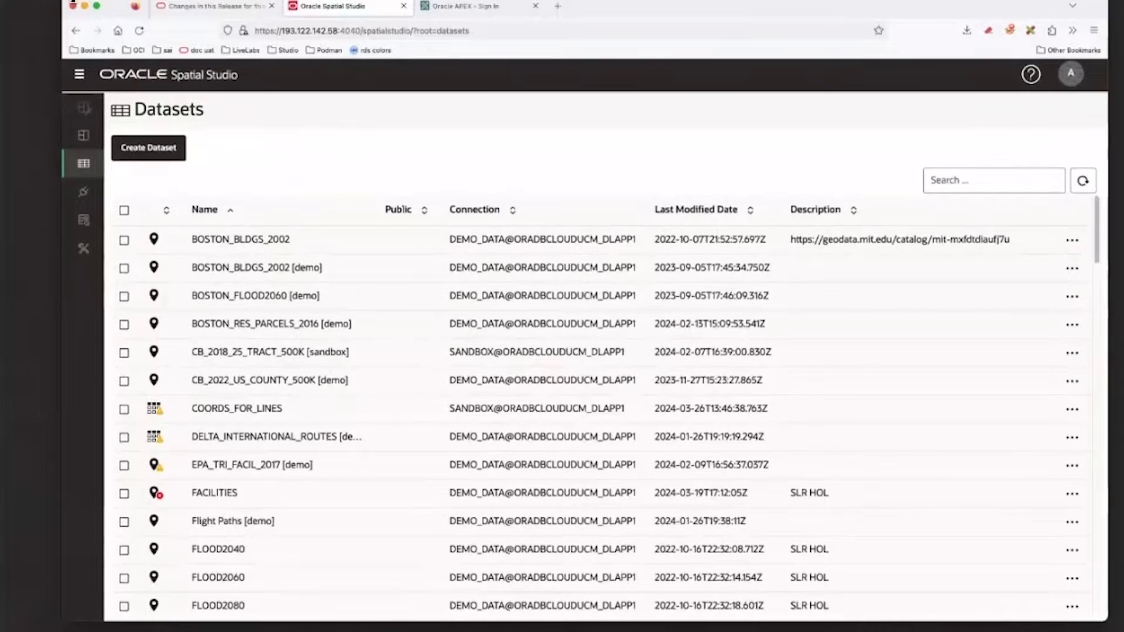
{"action": "double_click", "coordinate": [73, 3]}
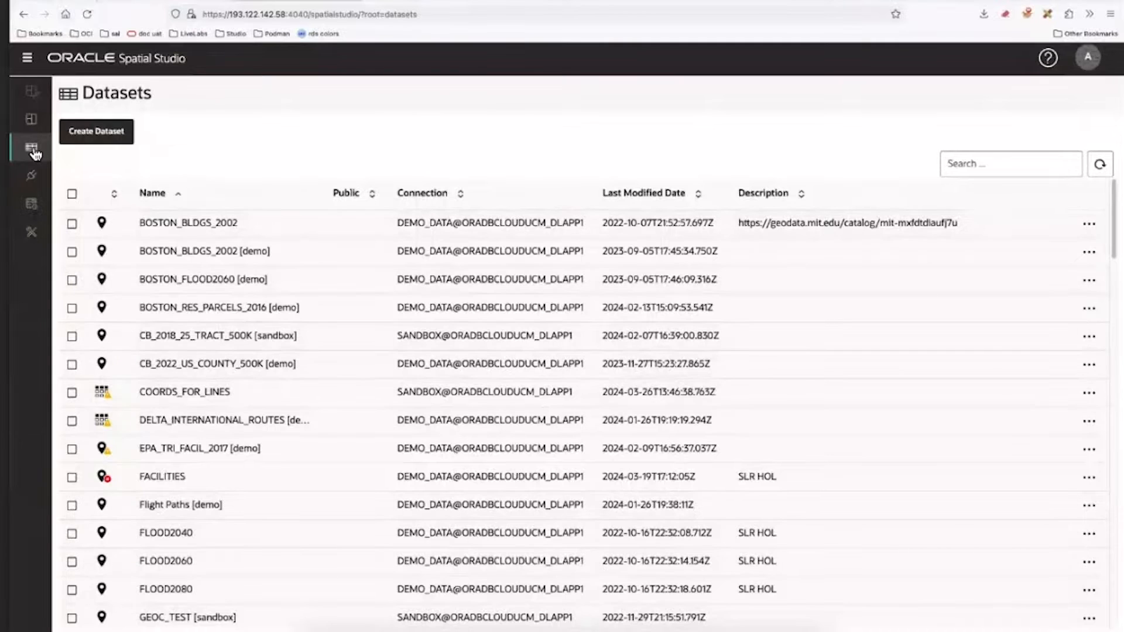
- Create a new project from the Projects page and zoom the empty world map in slightly
{"action": "left_click", "coordinate": [31, 118]}
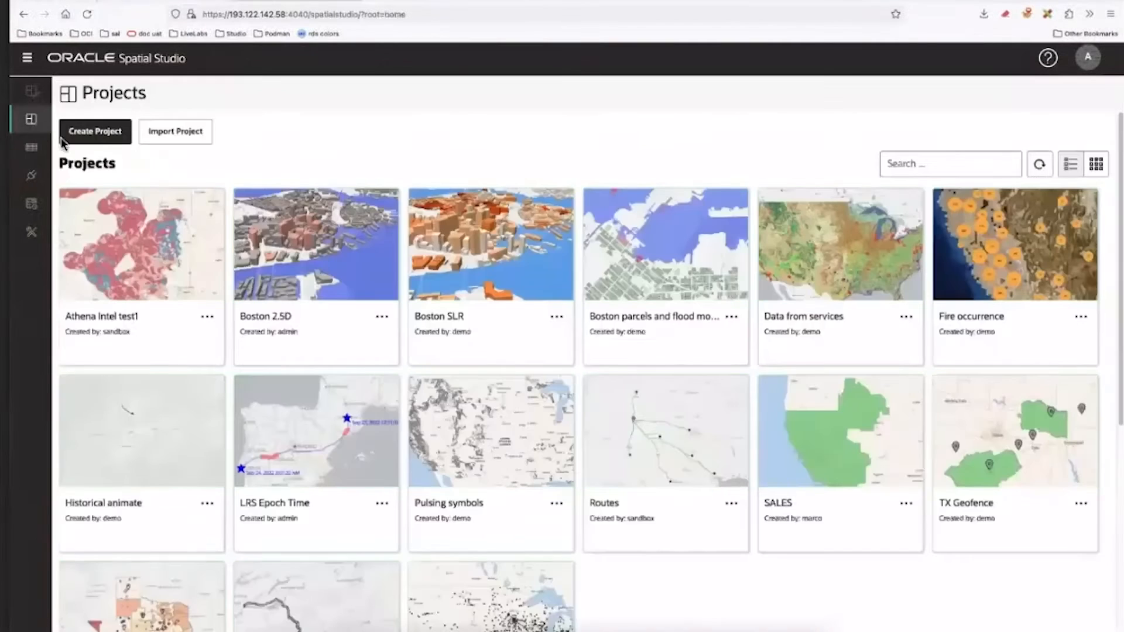
{"action": "left_click", "coordinate": [97, 141]}
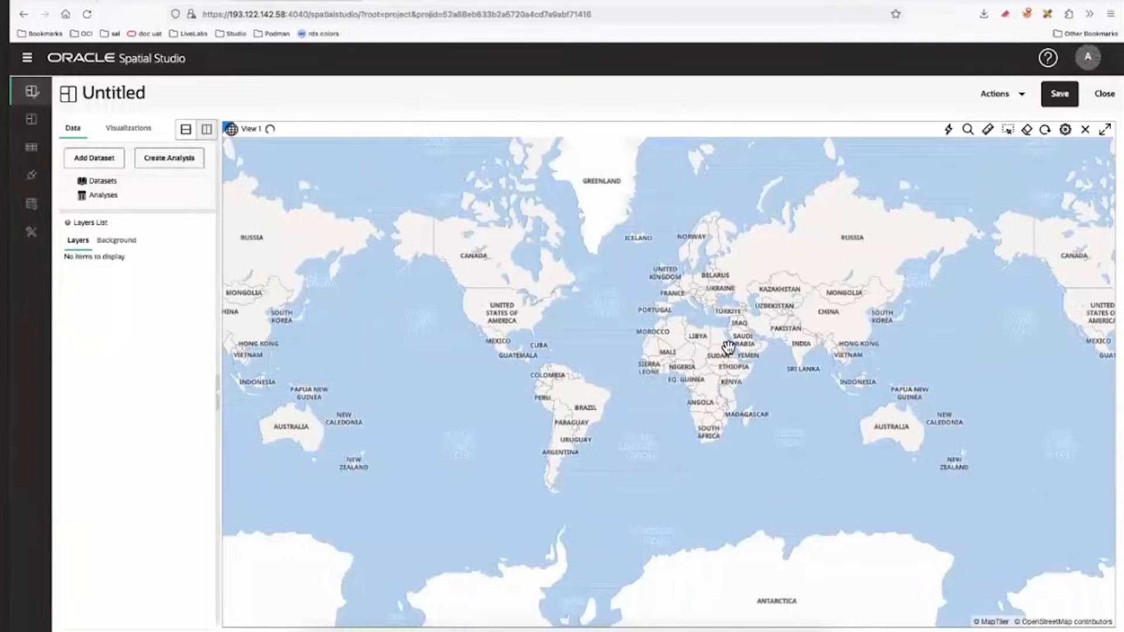
{"action": "scroll", "coordinate": [621, 332], "scroll_direction": "up", "scroll_amount": 1}
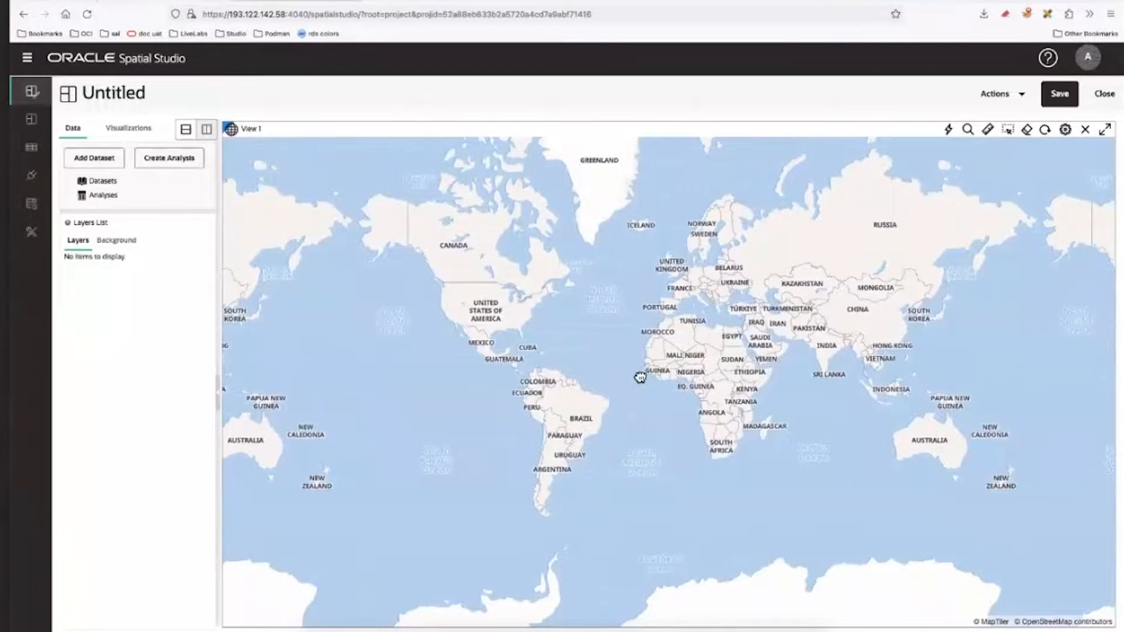
{"action": "scroll", "coordinate": [629, 365], "scroll_direction": "up", "scroll_amount": 2}
{"action": "scroll", "coordinate": [629, 392], "scroll_direction": "up", "scroll_amount": 2}
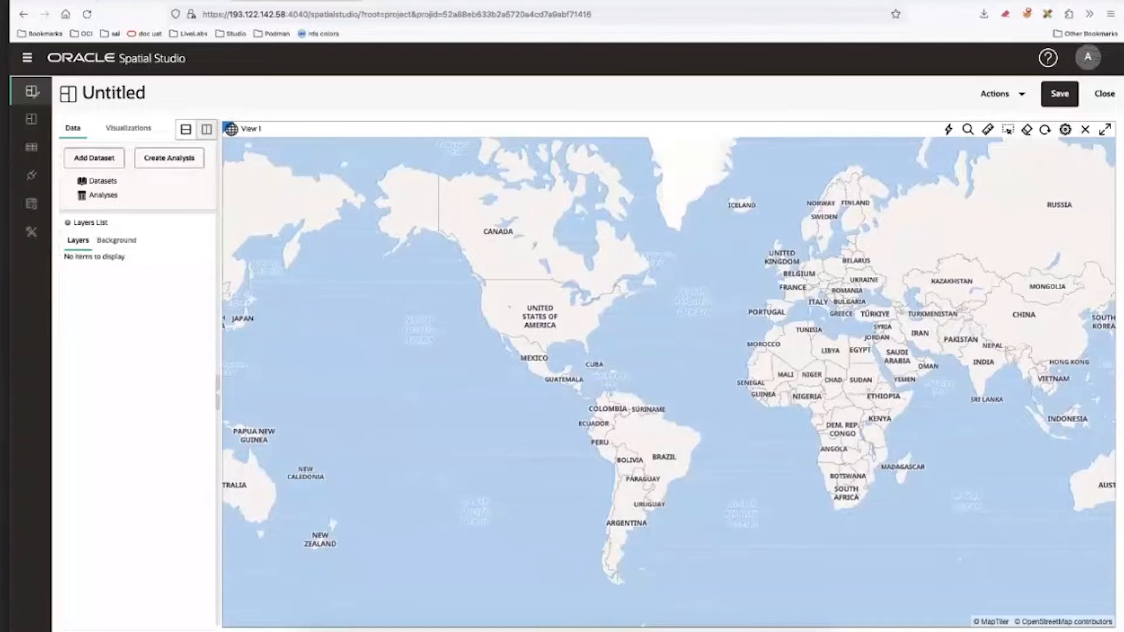
- Set the map view's Basemap Language to Japanese and apply it
{"action": "left_click", "coordinate": [1066, 129]}
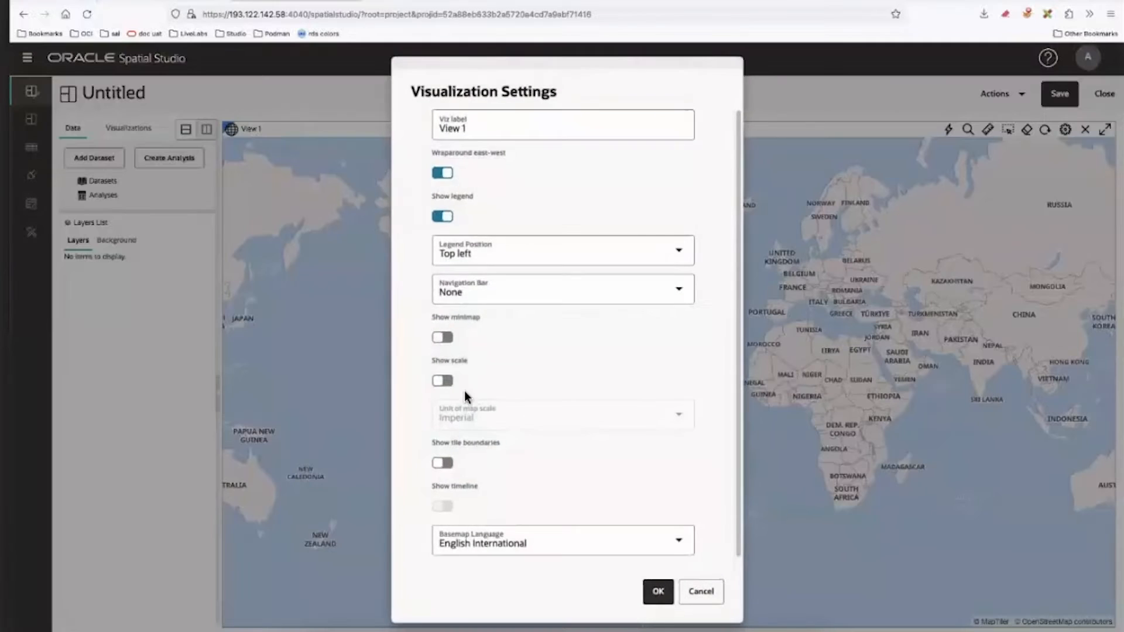
{"action": "scroll", "coordinate": [504, 521], "scroll_direction": "down", "scroll_amount": 1}
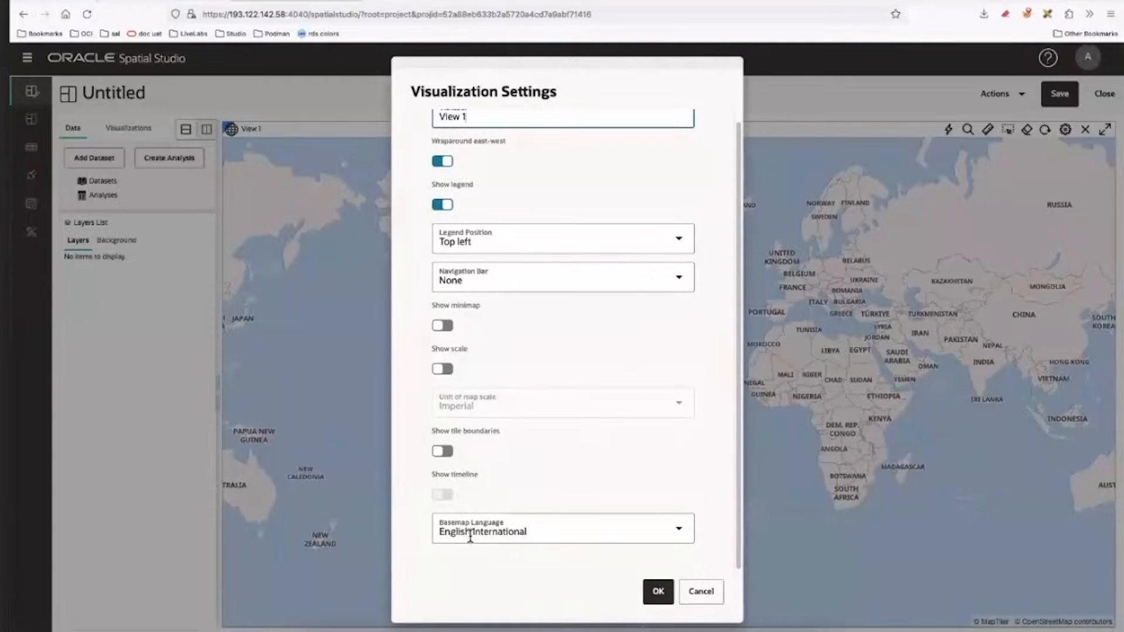
{"action": "left_click", "coordinate": [680, 527]}
{"action": "scroll", "coordinate": [585, 416], "scroll_direction": "down", "scroll_amount": 5}
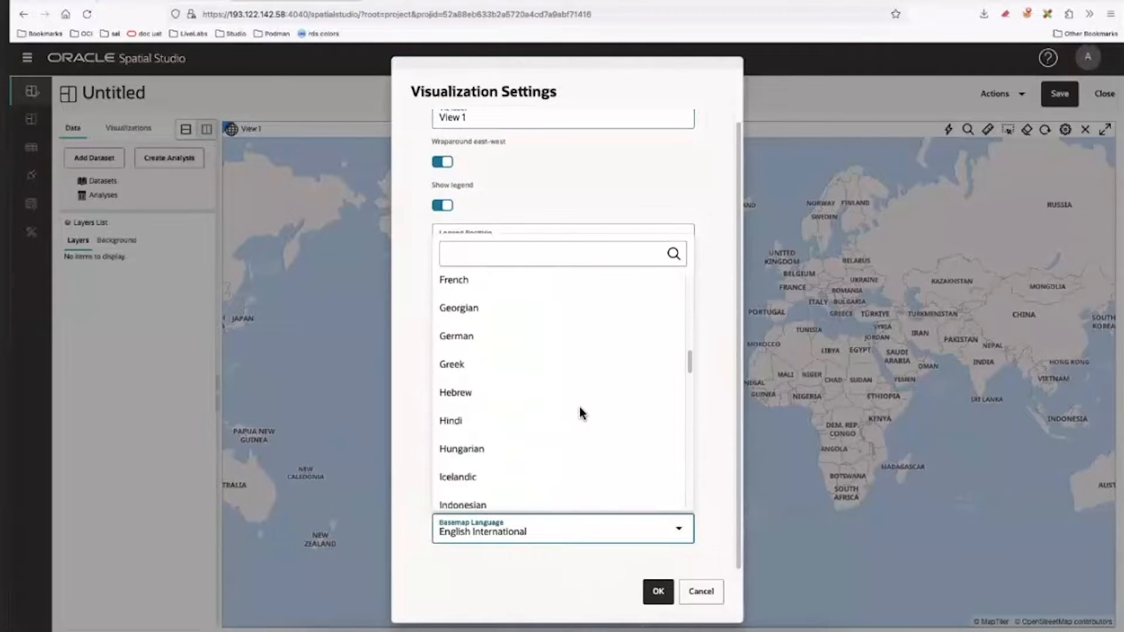
{"action": "scroll", "coordinate": [581, 413], "scroll_direction": "down", "scroll_amount": 5}
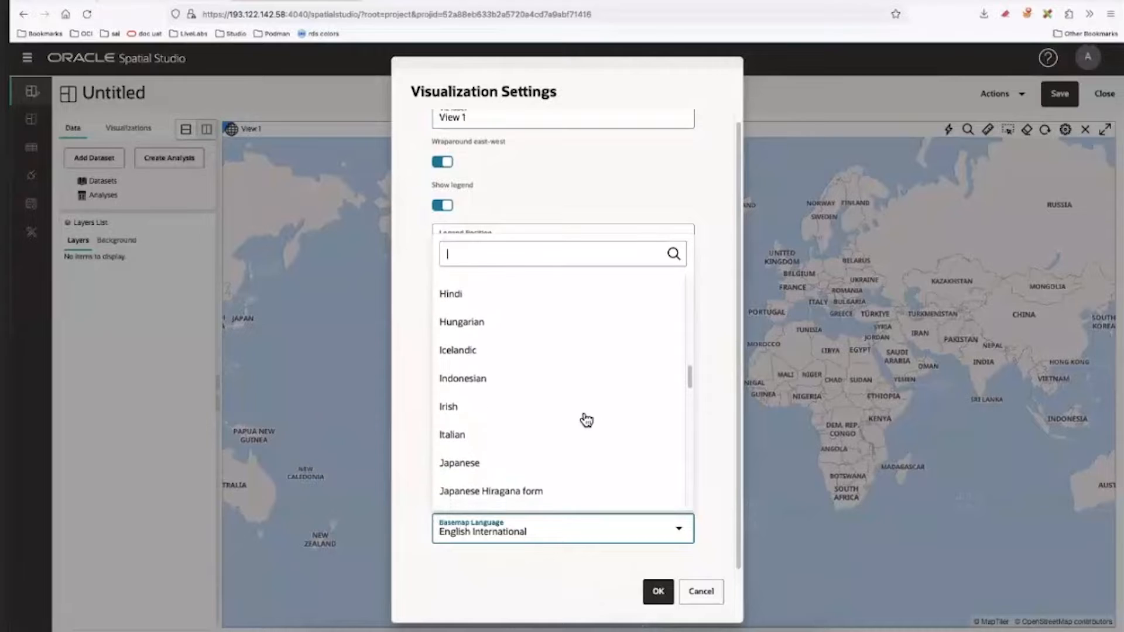
{"action": "left_click", "coordinate": [457, 402]}
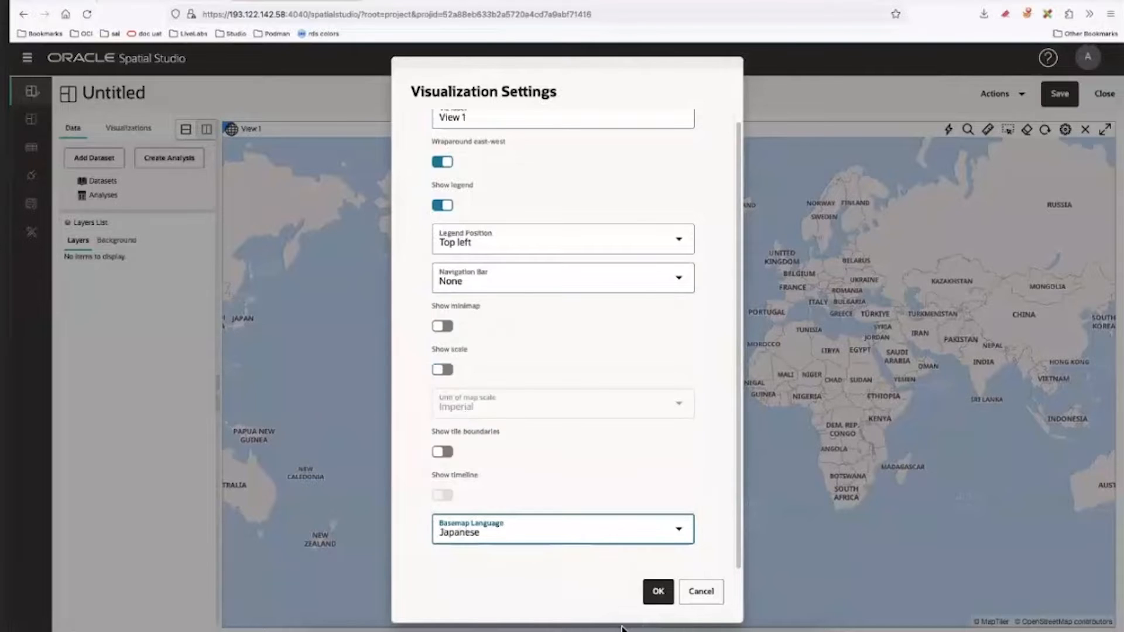
{"action": "left_click", "coordinate": [661, 592]}
- Frame the US northeast, then browse the basemap languages and close settings without changes
{"action": "scroll", "coordinate": [828, 381], "scroll_direction": "up", "scroll_amount": 5}
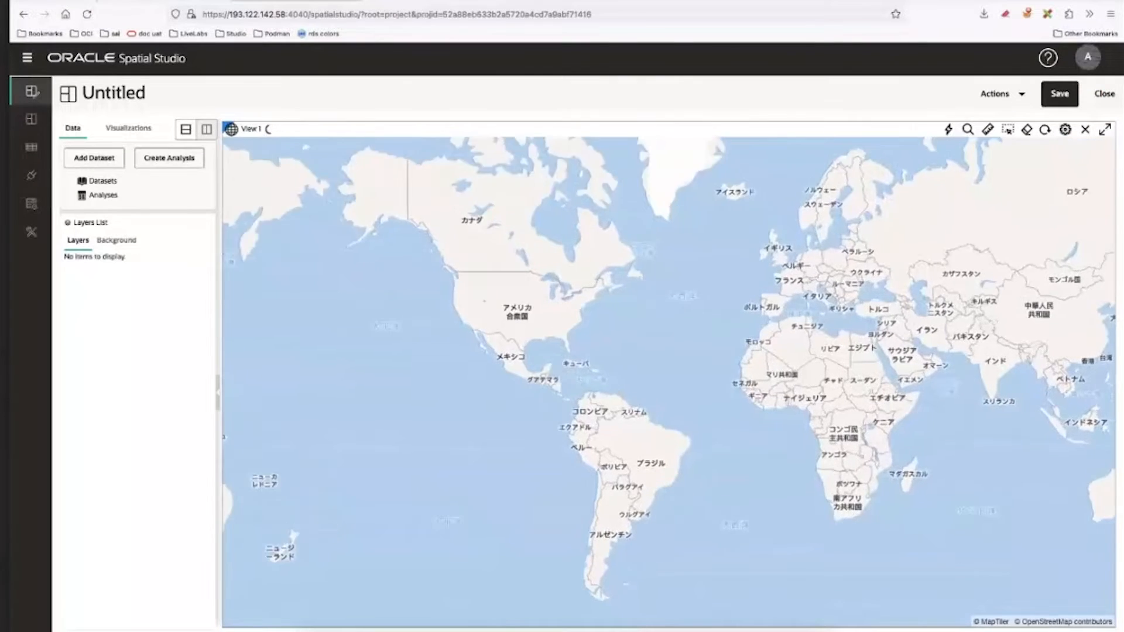
{"action": "left_click_drag", "start_coordinate": [708, 516], "coordinate": [1041, 536]}
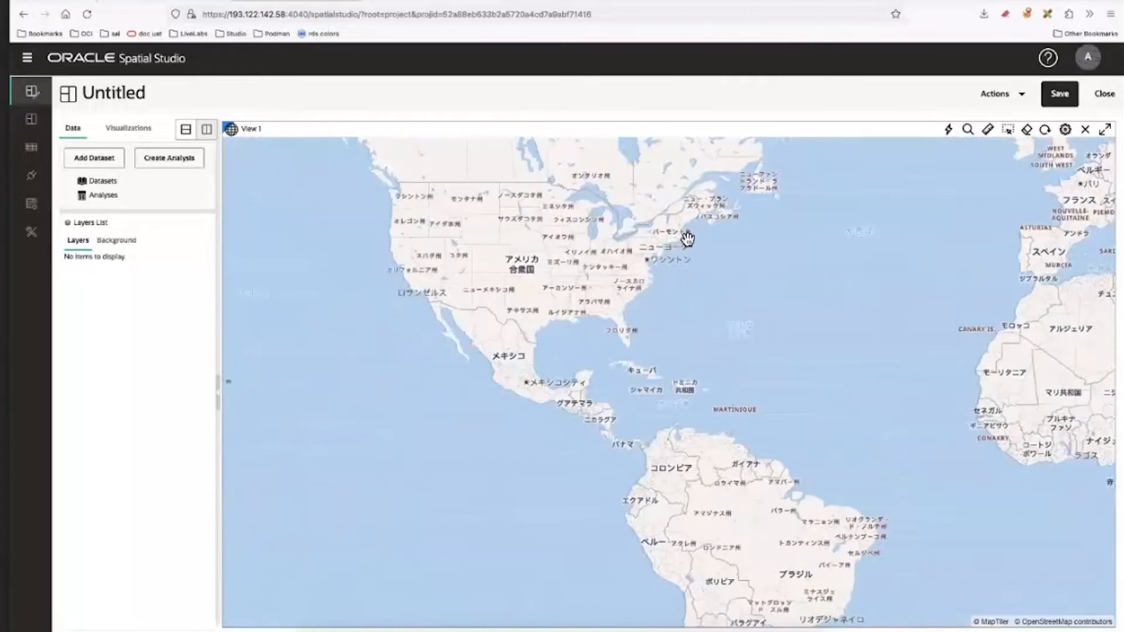
{"action": "scroll", "coordinate": [688, 236], "scroll_direction": "up", "scroll_amount": 4}
{"action": "scroll", "coordinate": [624, 296], "scroll_direction": "up", "scroll_amount": 4}
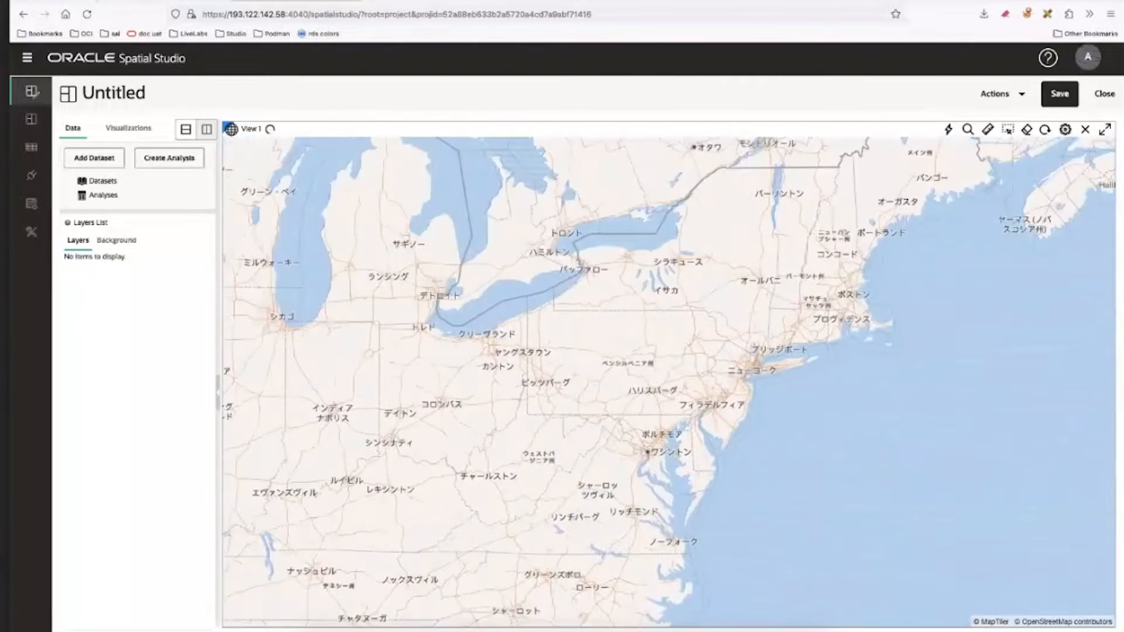
{"action": "scroll", "coordinate": [843, 325], "scroll_direction": "up", "scroll_amount": 4}
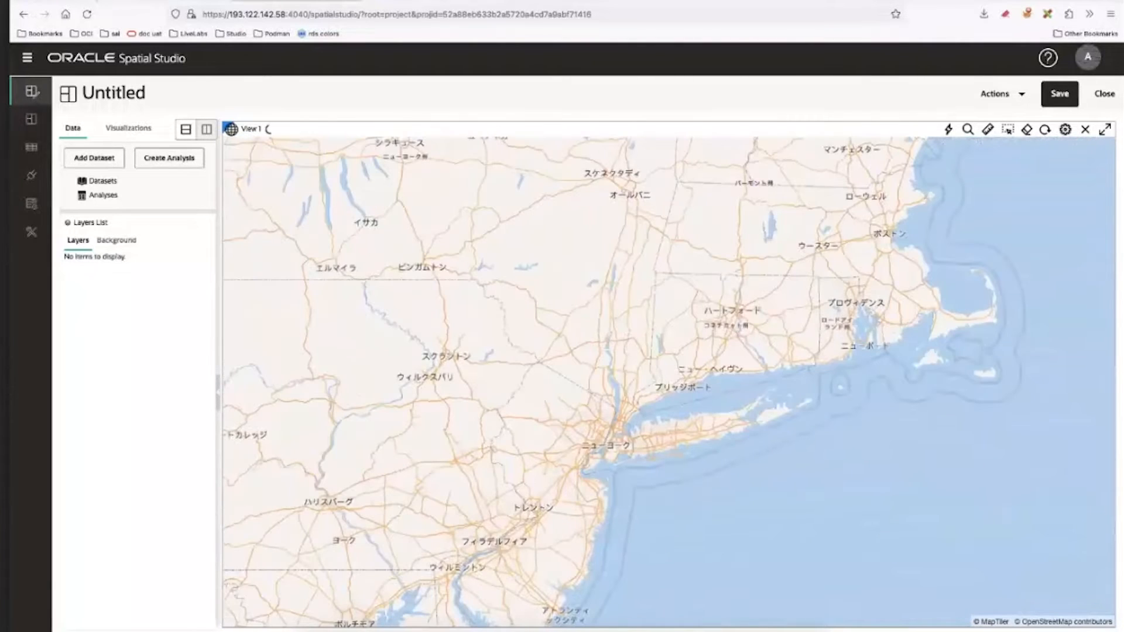
{"action": "scroll", "coordinate": [834, 328], "scroll_direction": "down", "scroll_amount": 3}
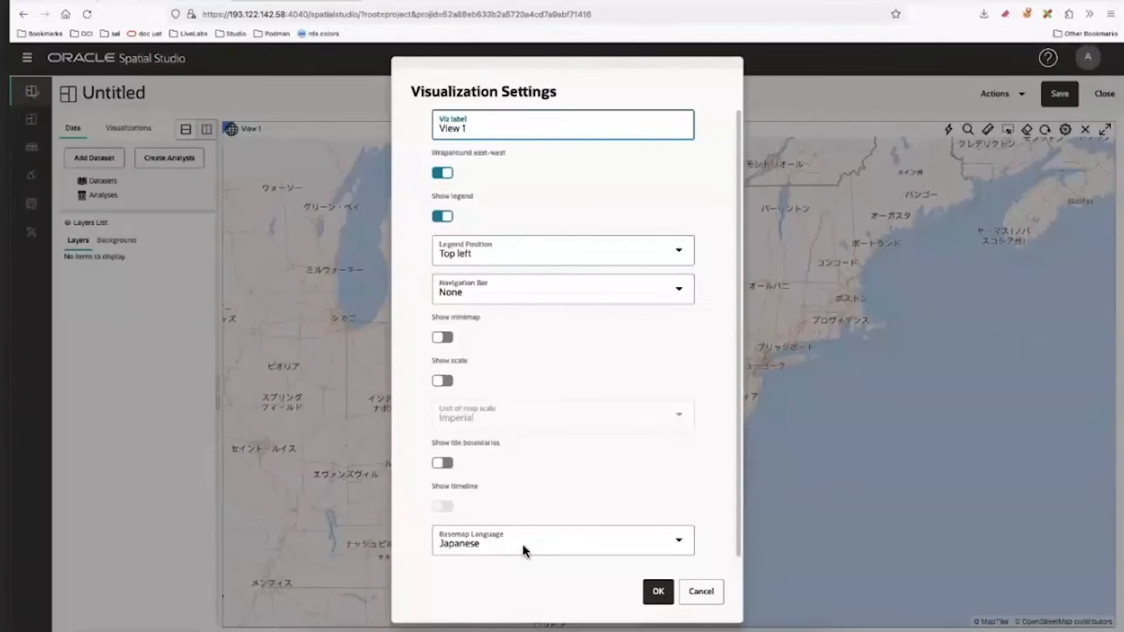
{"action": "left_click", "coordinate": [525, 544]}
{"action": "scroll", "coordinate": [519, 430], "scroll_direction": "down", "scroll_amount": 3}
{"action": "scroll", "coordinate": [520, 432], "scroll_direction": "down", "scroll_amount": 8}
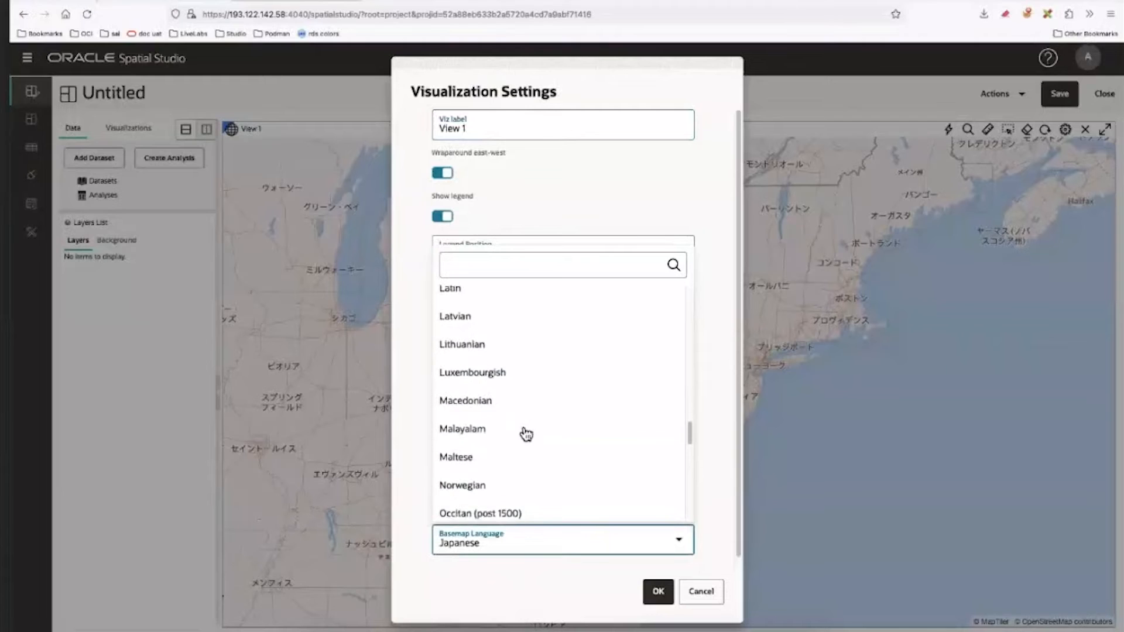
{"action": "scroll", "coordinate": [521, 432], "scroll_direction": "down", "scroll_amount": 5}
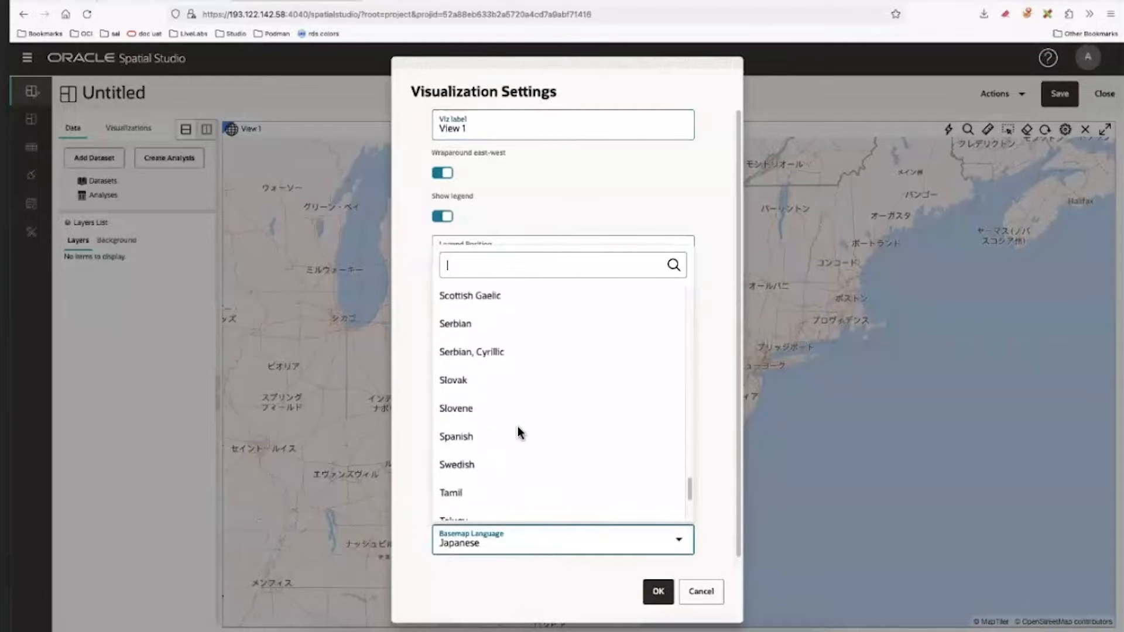
{"action": "left_click", "coordinate": [699, 600]}
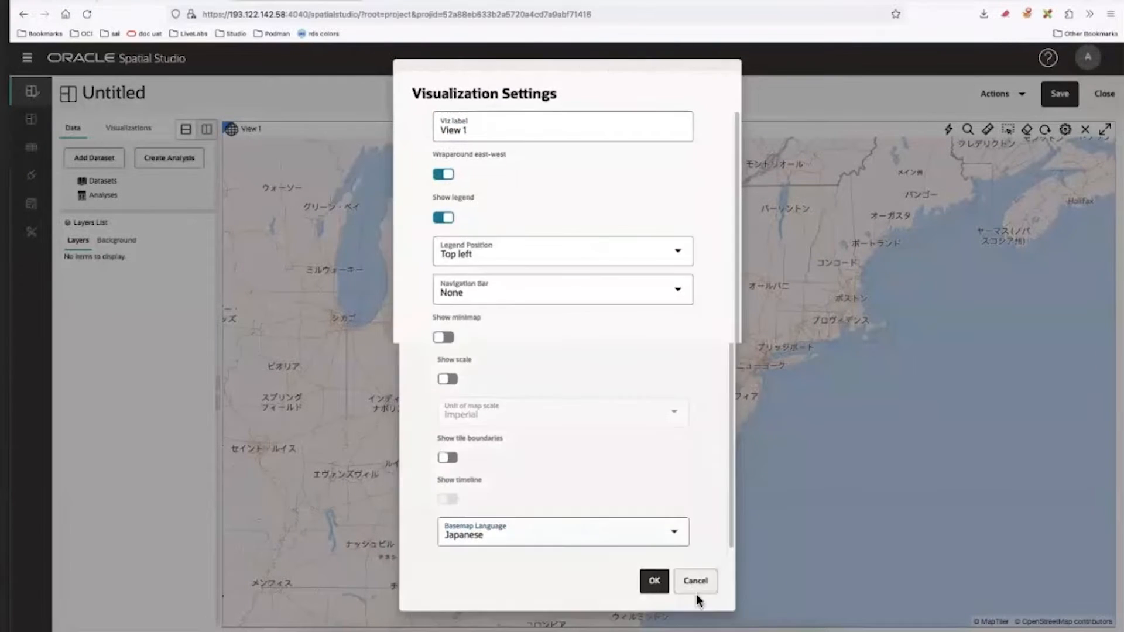
{"action": "left_click", "coordinate": [700, 600]}
{"action": "scroll", "coordinate": [584, 371], "scroll_direction": "down", "scroll_amount": 5}
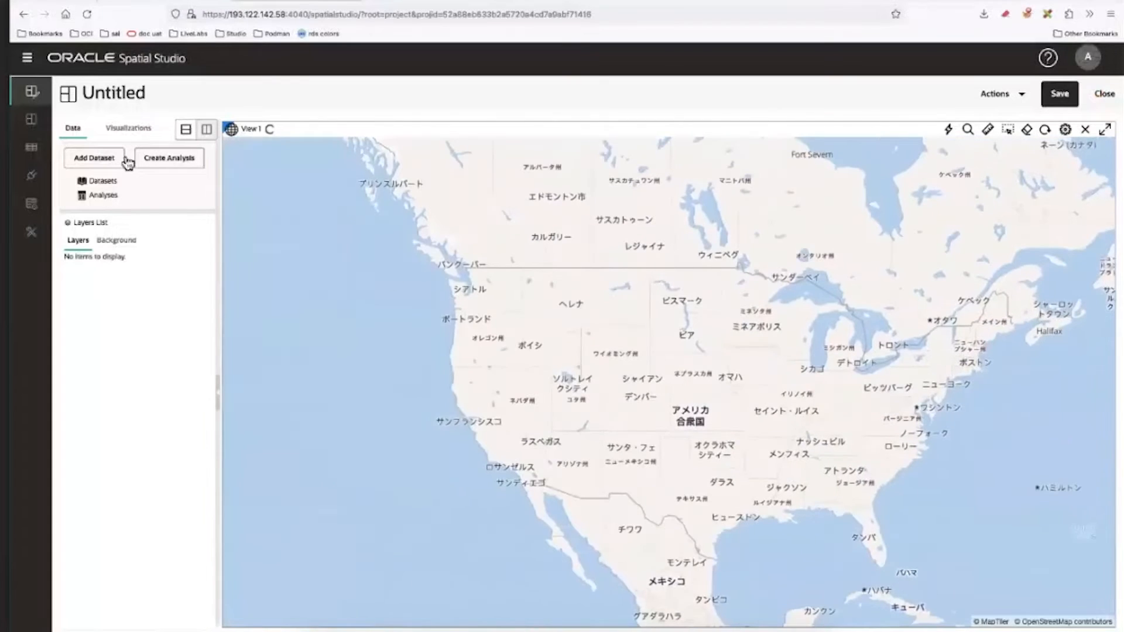
- Drag a Map visualization onto the canvas to create View 2
{"action": "left_click", "coordinate": [117, 130]}
{"action": "left_click_drag", "start_coordinate": [99, 200], "coordinate": [238, 226]}
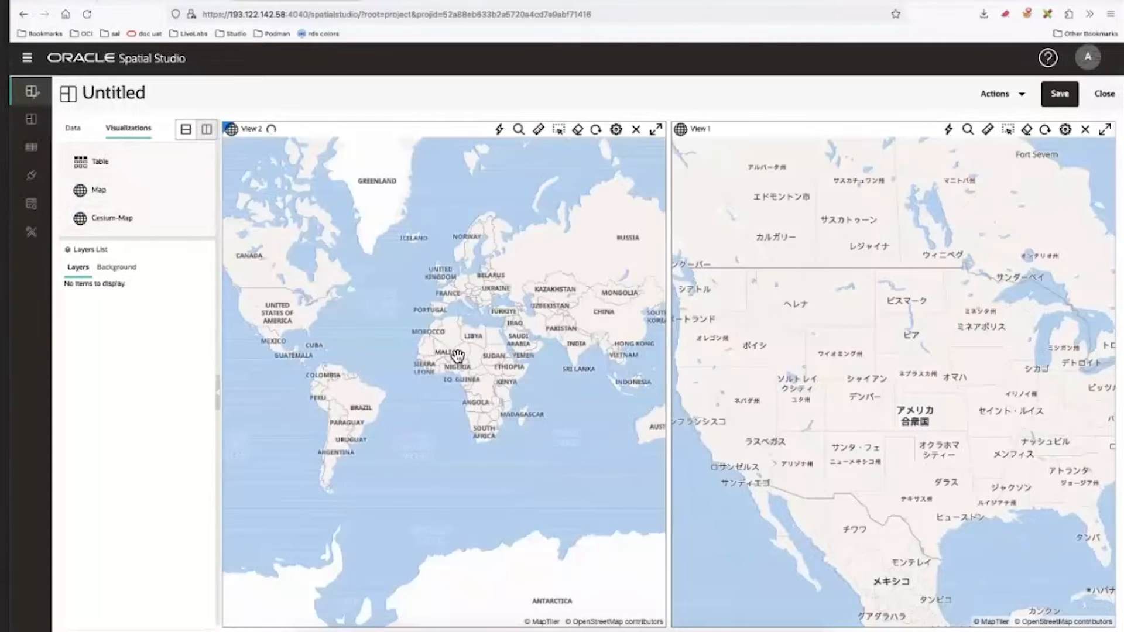
{"action": "scroll", "coordinate": [445, 316], "scroll_direction": "up", "scroll_amount": 3}
{"action": "scroll", "coordinate": [511, 422], "scroll_direction": "up", "scroll_amount": 5}
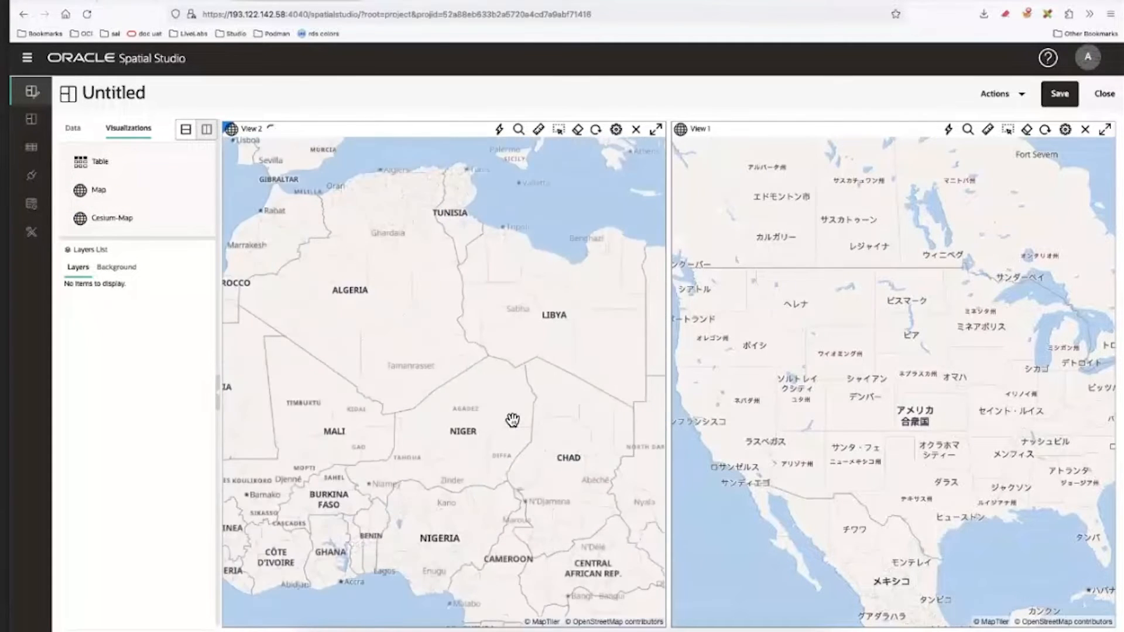
{"action": "scroll", "coordinate": [512, 421], "scroll_direction": "down", "scroll_amount": 3}
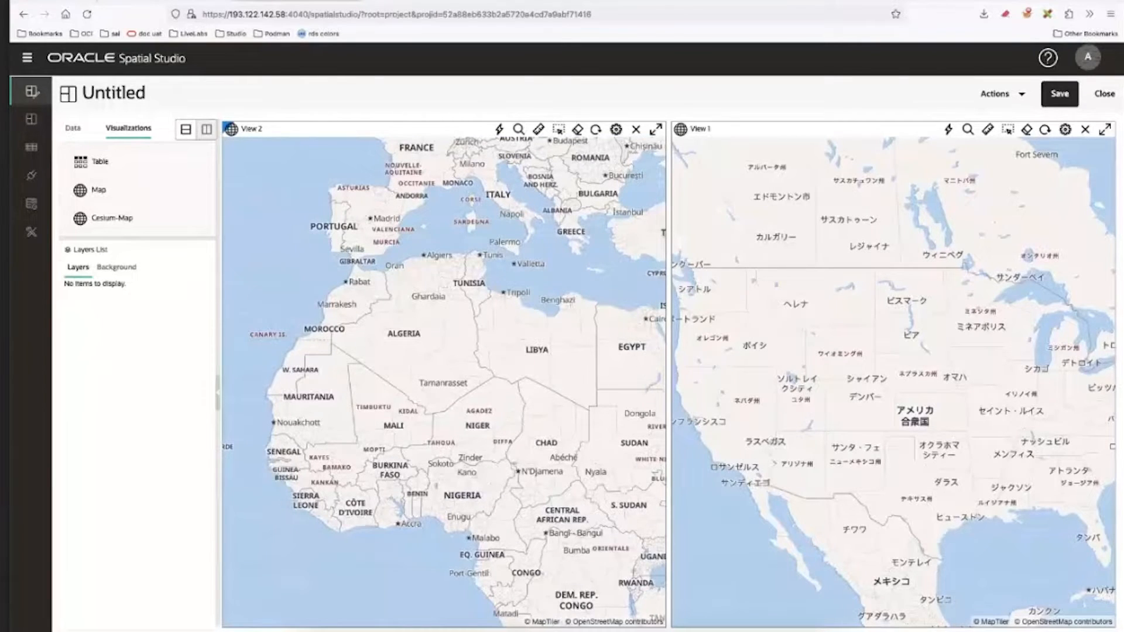
- Close the original View 1 and frame the United States in View 2
{"action": "left_click", "coordinate": [1085, 130]}
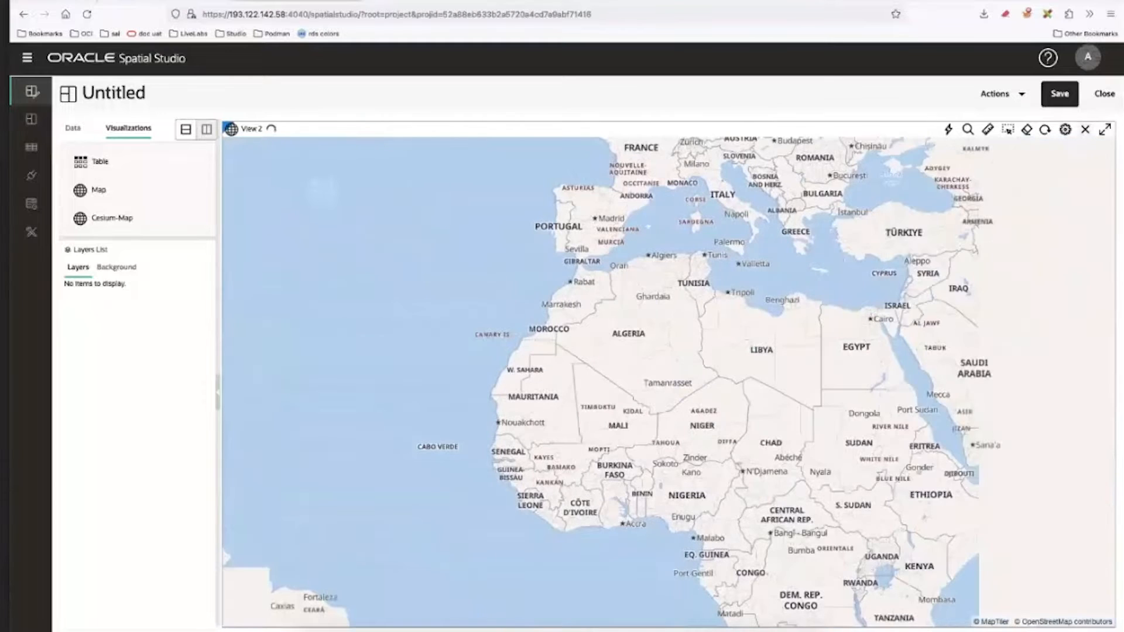
{"action": "scroll", "coordinate": [724, 401], "scroll_direction": "down", "scroll_amount": 3}
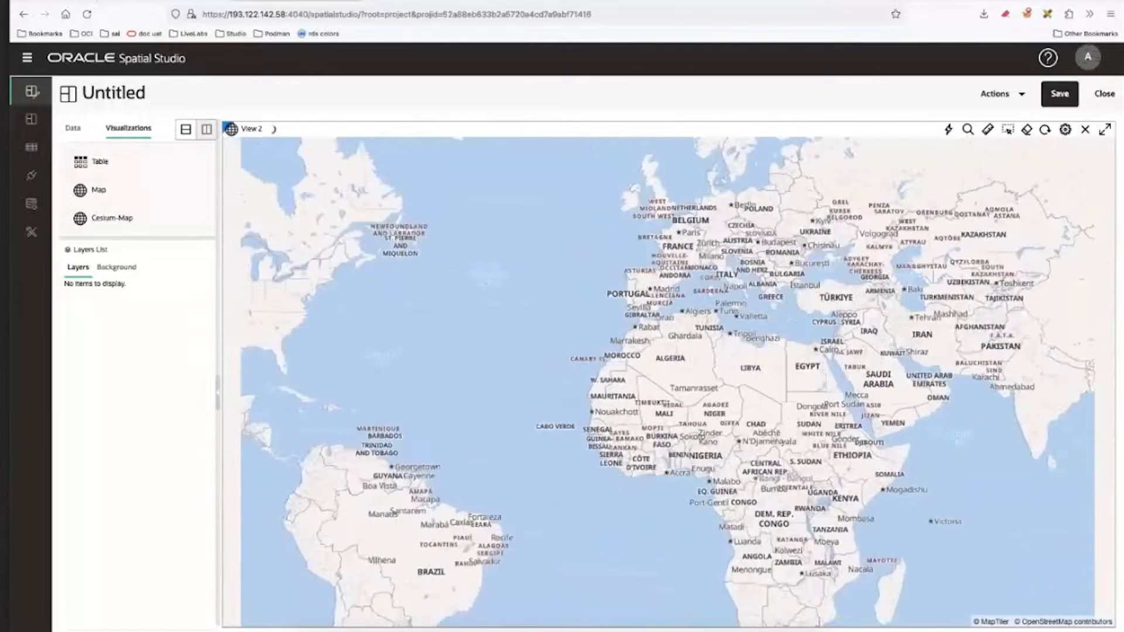
{"action": "left_click_drag", "start_coordinate": [309, 321], "coordinate": [597, 354]}
{"action": "scroll", "coordinate": [569, 334], "scroll_direction": "up", "scroll_amount": 3}
{"action": "left_click_drag", "start_coordinate": [717, 345], "coordinate": [708, 388]}
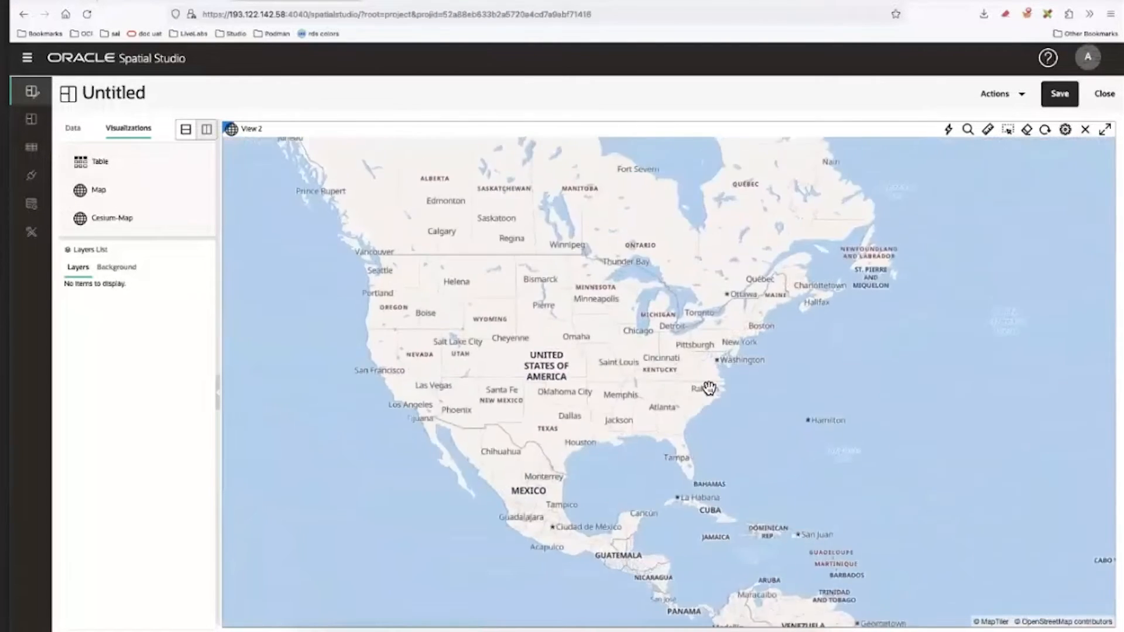
{"action": "scroll", "coordinate": [639, 427], "scroll_direction": "up", "scroll_amount": 2}
- Show the Background basemap settings and frame the northeastern US
{"action": "left_click", "coordinate": [124, 270]}
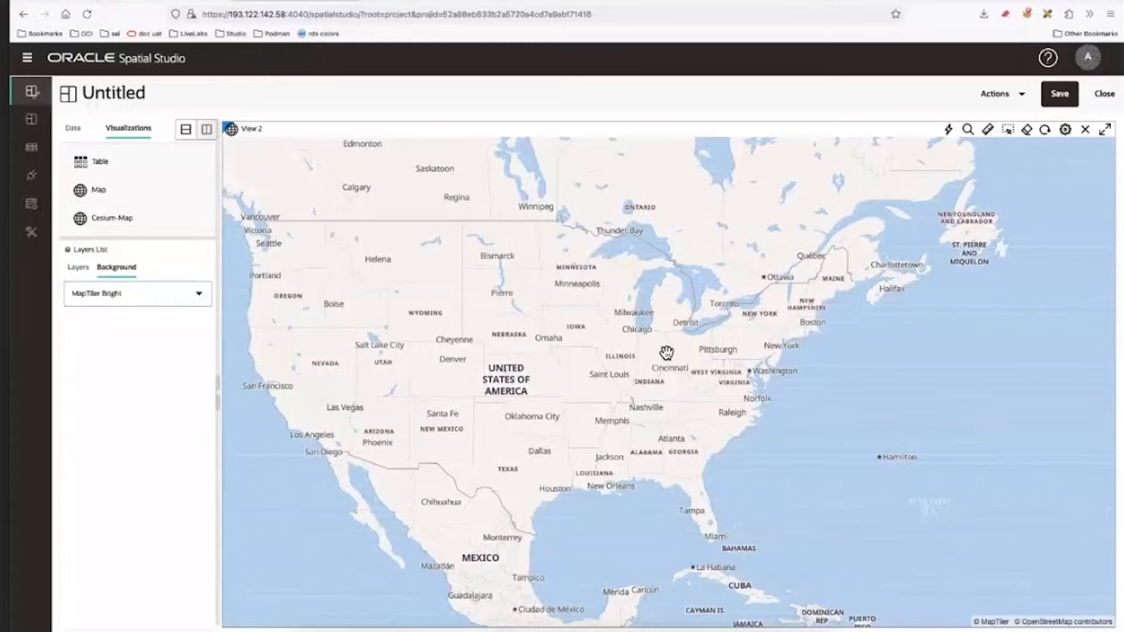
{"action": "scroll", "coordinate": [786, 363], "scroll_direction": "up", "scroll_amount": 5}
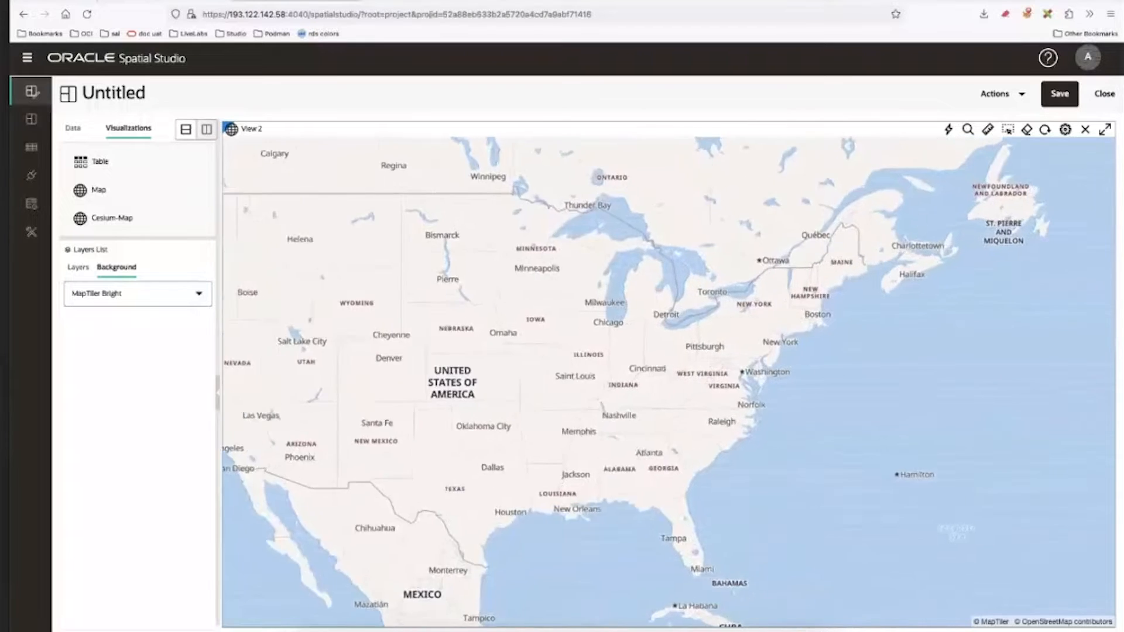
{"action": "scroll", "coordinate": [753, 326], "scroll_direction": "up", "scroll_amount": 2}
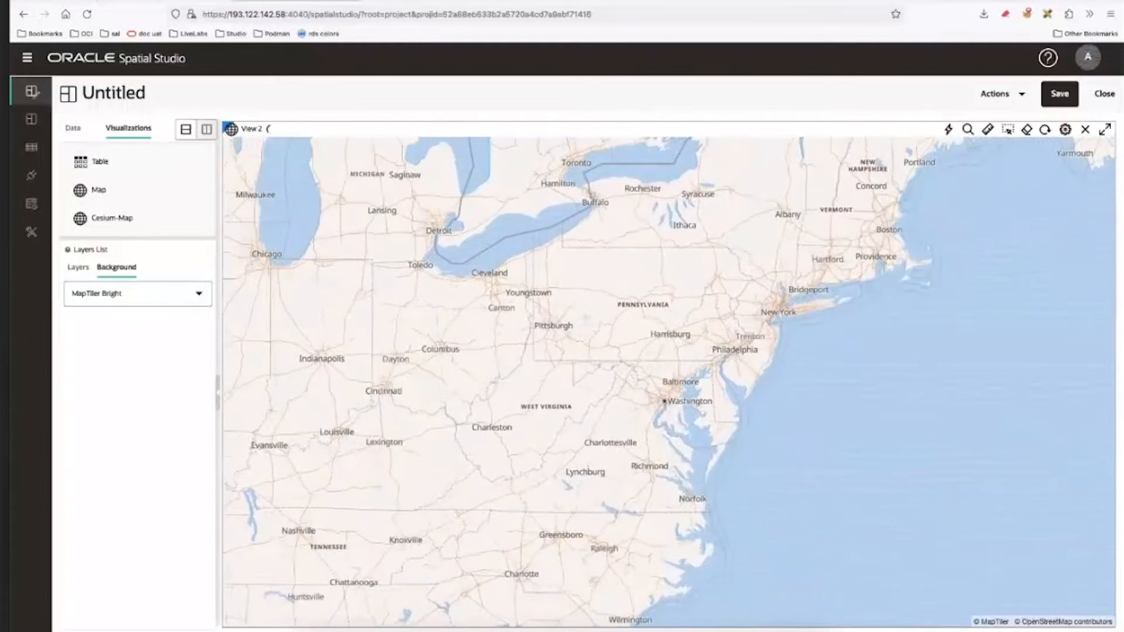
{"action": "scroll", "coordinate": [714, 357], "scroll_direction": "up", "scroll_amount": 1}
{"action": "left_click_drag", "start_coordinate": [714, 357], "coordinate": [738, 404]}
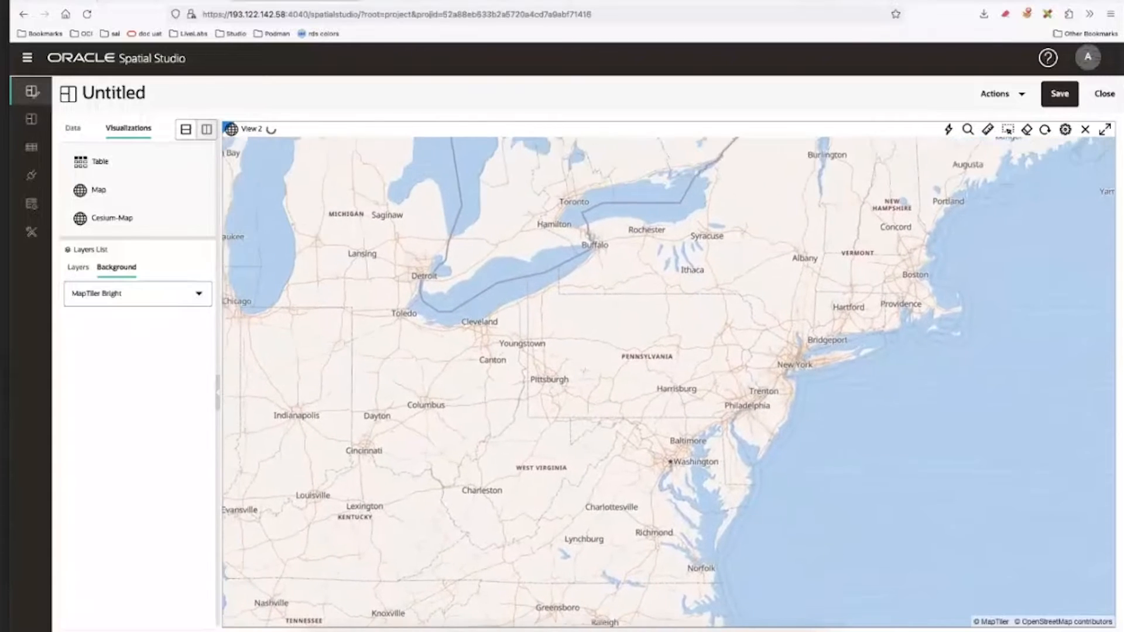
- Try the MapTiler Positron, Dark Matter and Bright basemap styles in turn
{"action": "left_click", "coordinate": [206, 303]}
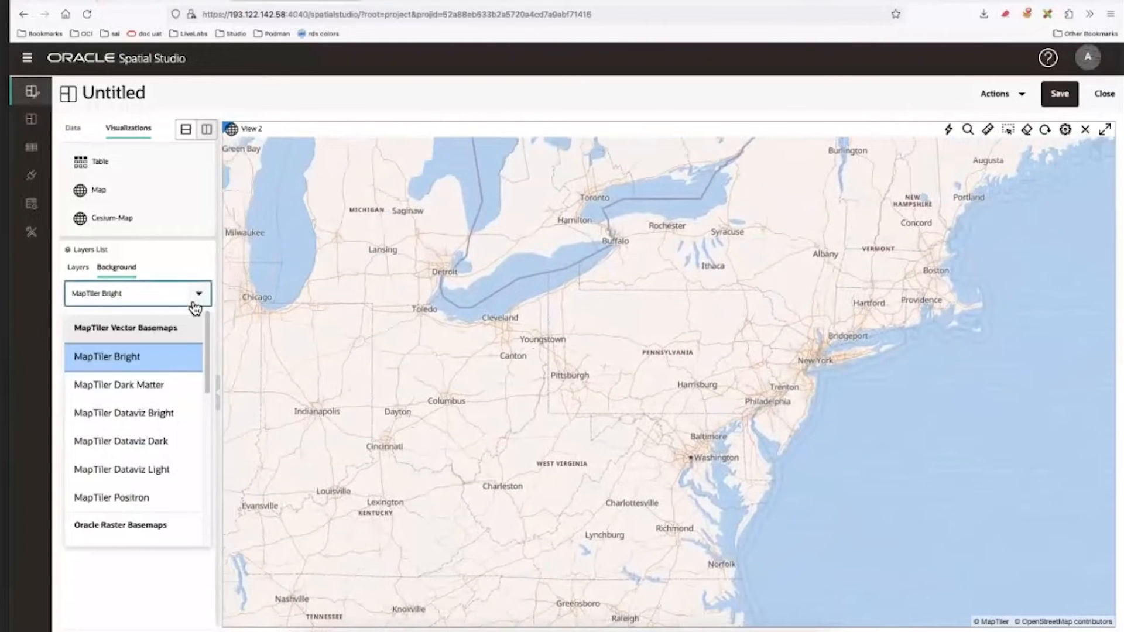
{"action": "left_click", "coordinate": [126, 498]}
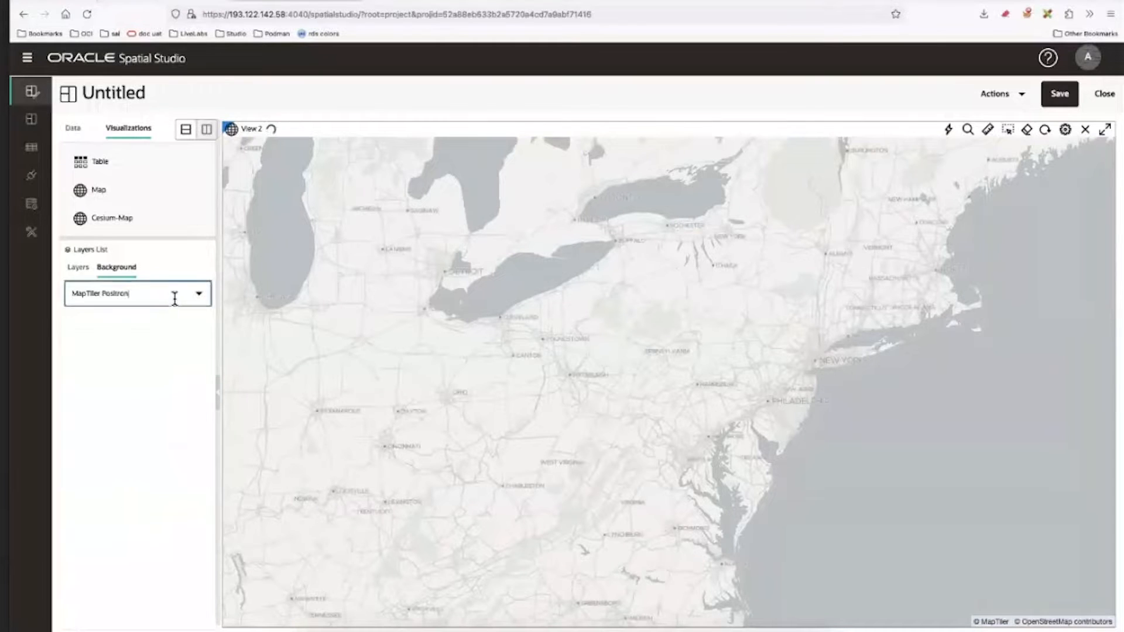
{"action": "left_click", "coordinate": [174, 297]}
{"action": "left_click", "coordinate": [107, 386]}
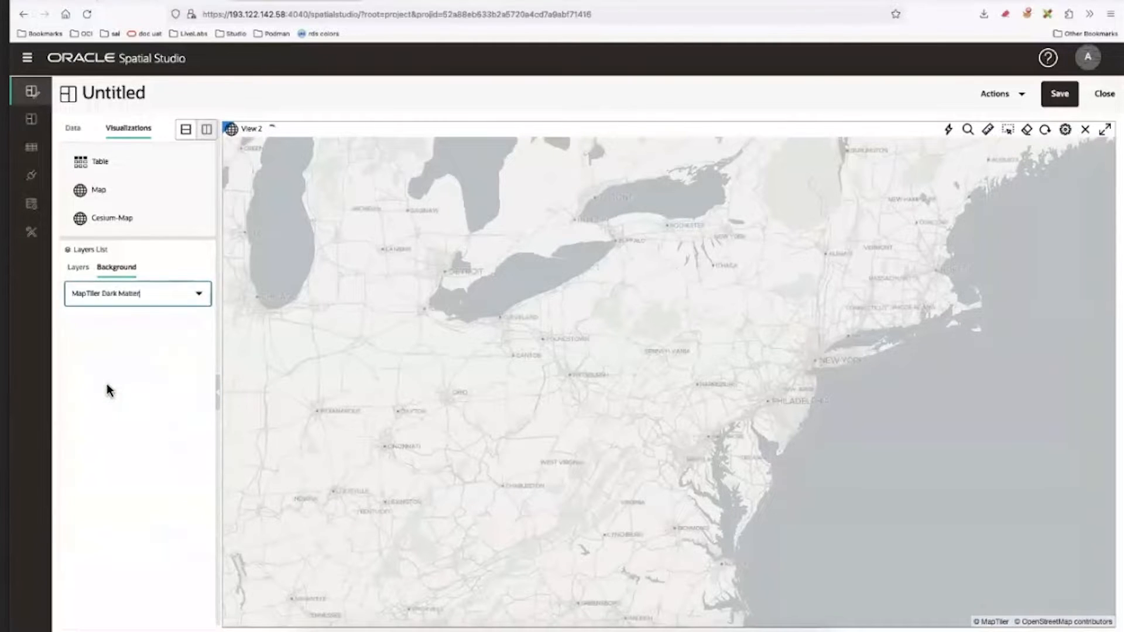
{"action": "left_click", "coordinate": [143, 292]}
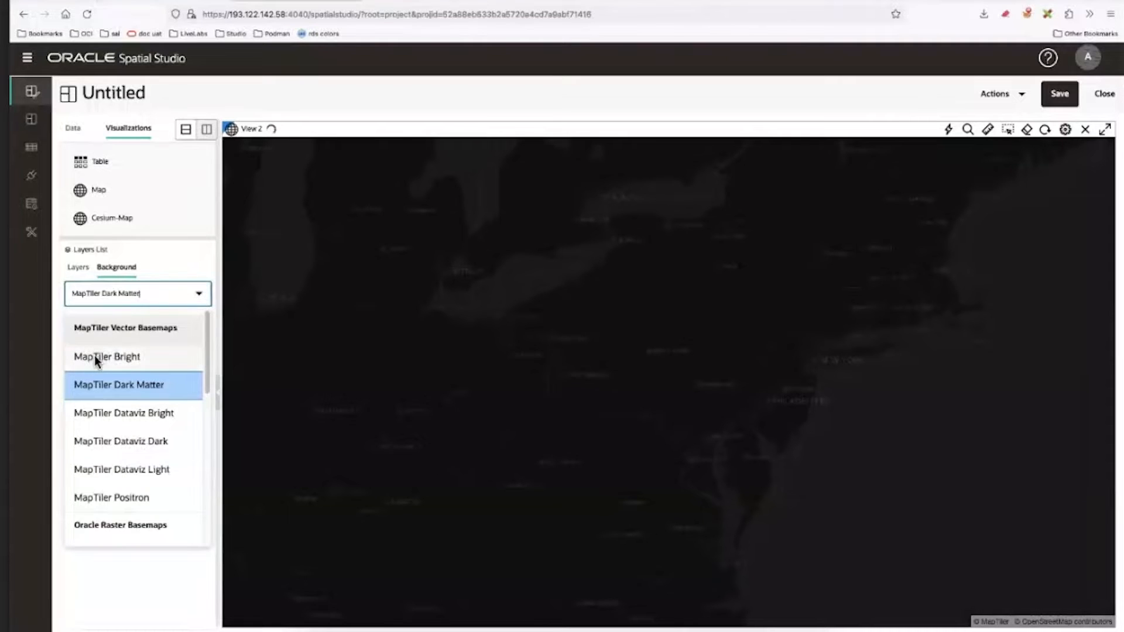
{"action": "left_click", "coordinate": [94, 355]}
- Choose MapTiler Dataviz Bright and recentre the map on the northeastern states
{"action": "left_click", "coordinate": [148, 293]}
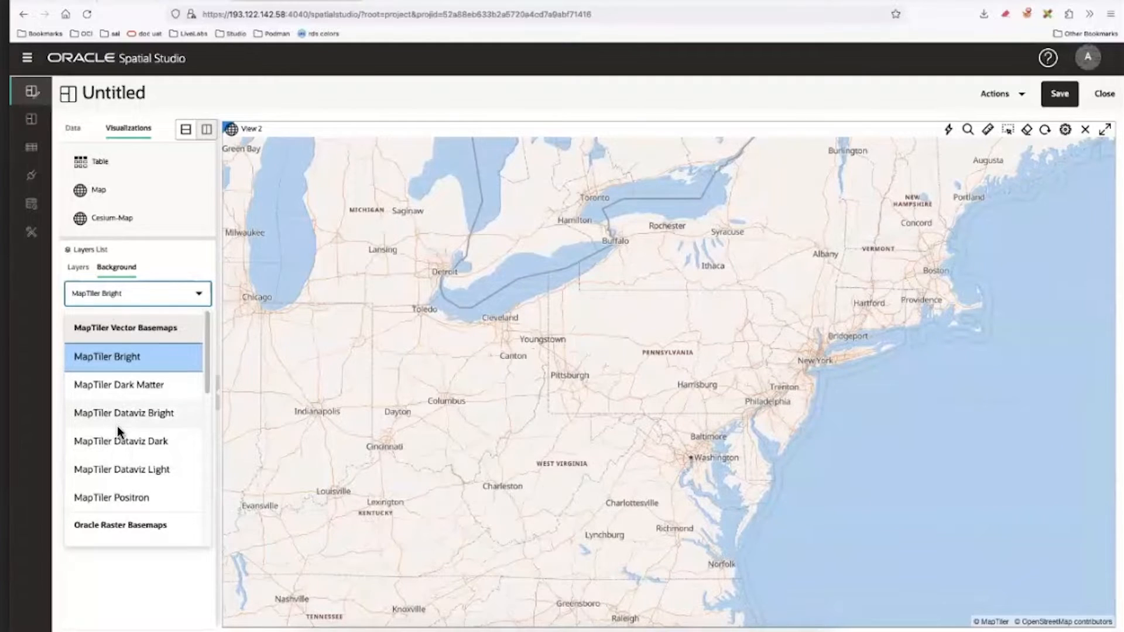
{"action": "left_click", "coordinate": [159, 413]}
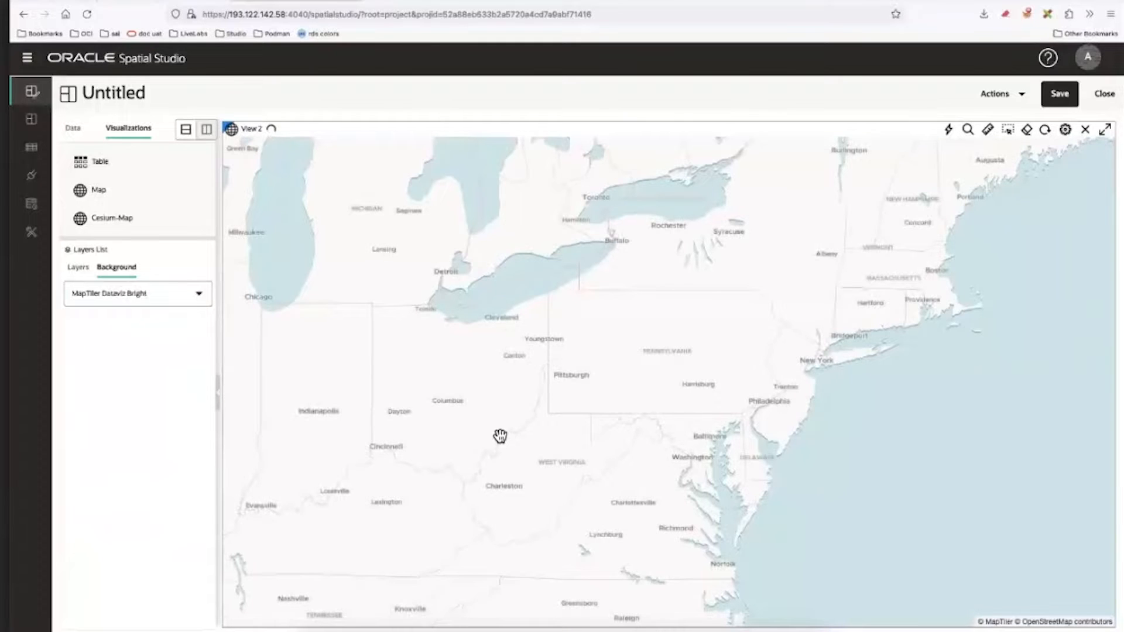
{"action": "scroll", "coordinate": [499, 434], "scroll_direction": "down", "scroll_amount": 3}
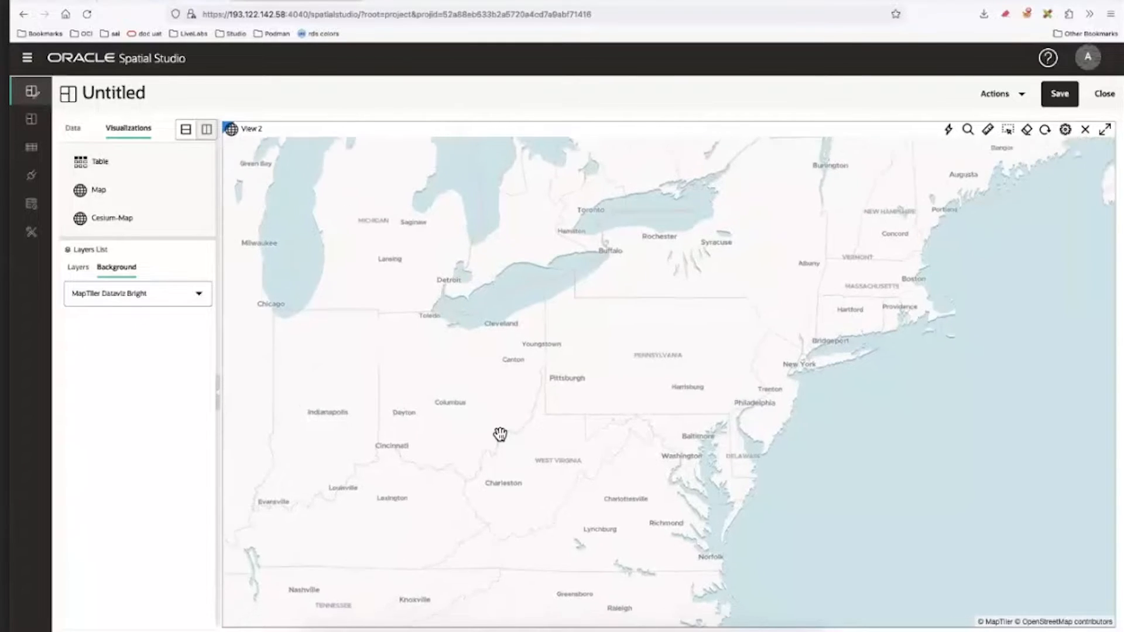
{"action": "left_click_drag", "start_coordinate": [591, 461], "coordinate": [586, 436]}
{"action": "scroll", "coordinate": [714, 443], "scroll_direction": "up", "scroll_amount": 3}
{"action": "scroll", "coordinate": [812, 442], "scroll_direction": "up", "scroll_amount": 3}
{"action": "left_click_drag", "start_coordinate": [812, 448], "coordinate": [707, 448]}
{"action": "scroll", "coordinate": [707, 447], "scroll_direction": "down", "scroll_amount": 1}
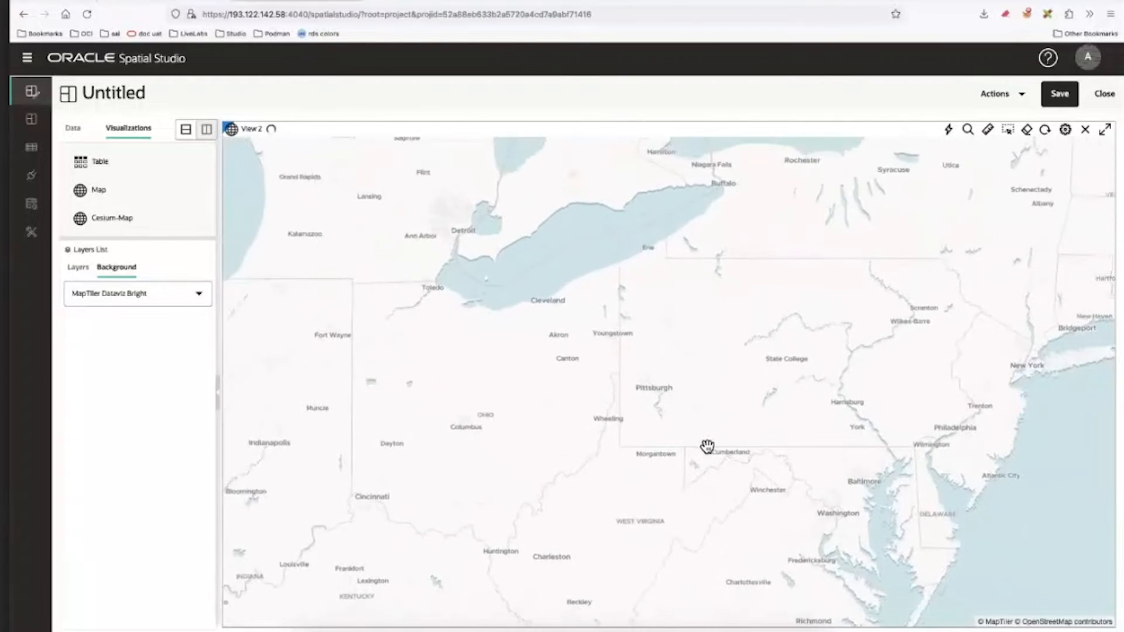
{"action": "scroll", "coordinate": [707, 447], "scroll_direction": "down", "scroll_amount": 2}
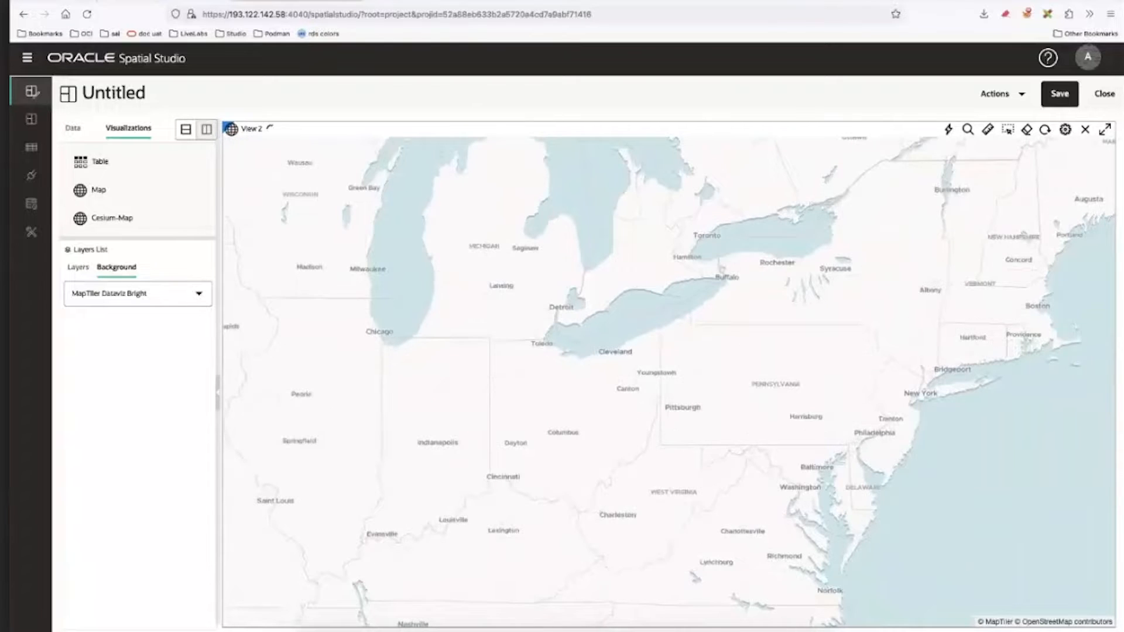
{"action": "scroll", "coordinate": [743, 427], "scroll_direction": "down", "scroll_amount": 2}
{"action": "scroll", "coordinate": [727, 455], "scroll_direction": "up", "scroll_amount": 3}
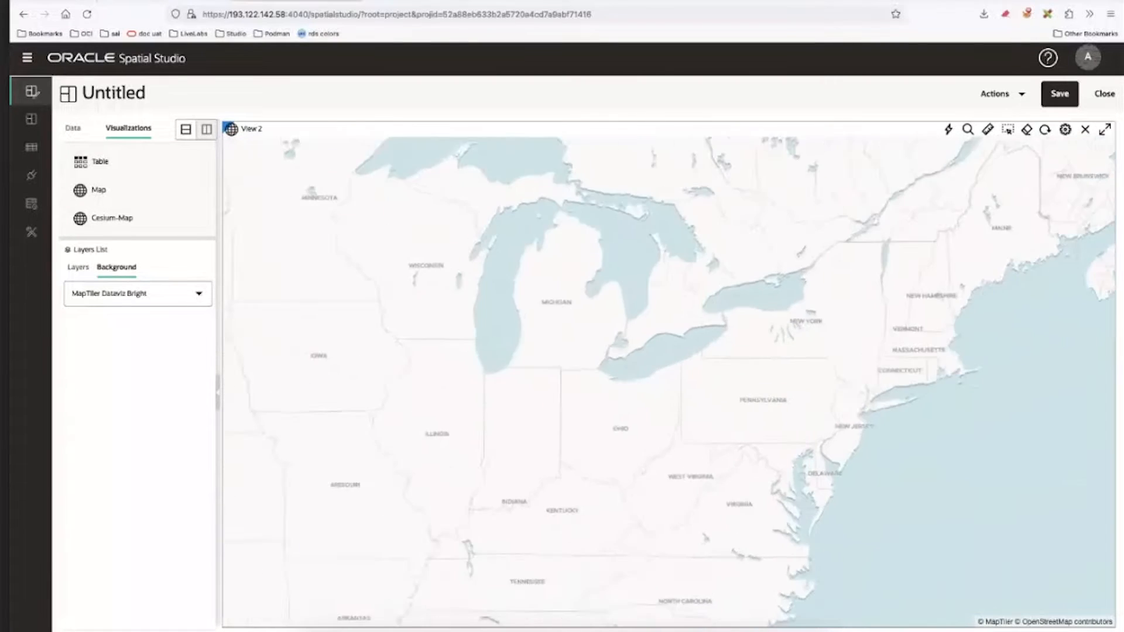
{"action": "left_click_drag", "start_coordinate": [727, 454], "coordinate": [631, 469]}
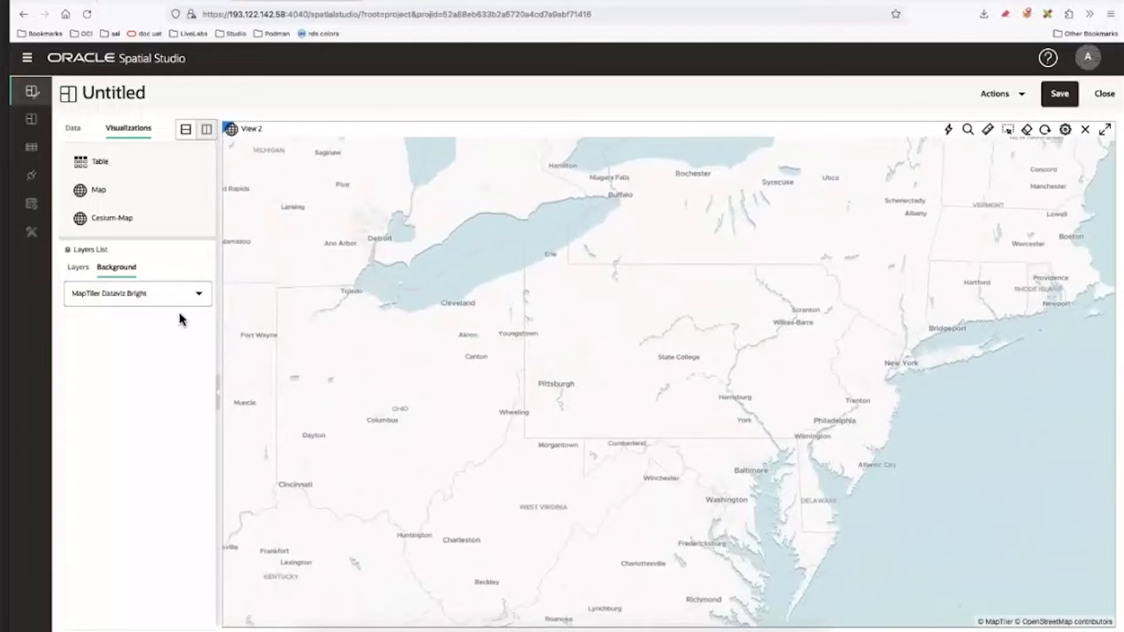
- Switch the basemap to MapTiler Dataviz Light and zoom out to the full continental US
{"action": "left_click", "coordinate": [173, 295]}
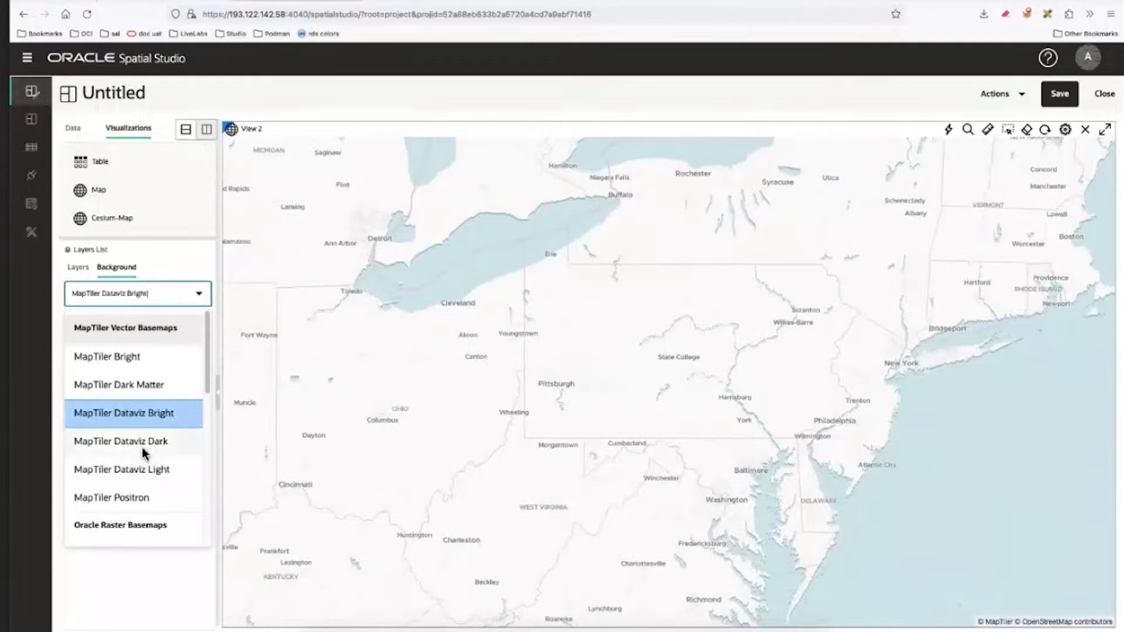
{"action": "left_click", "coordinate": [148, 470]}
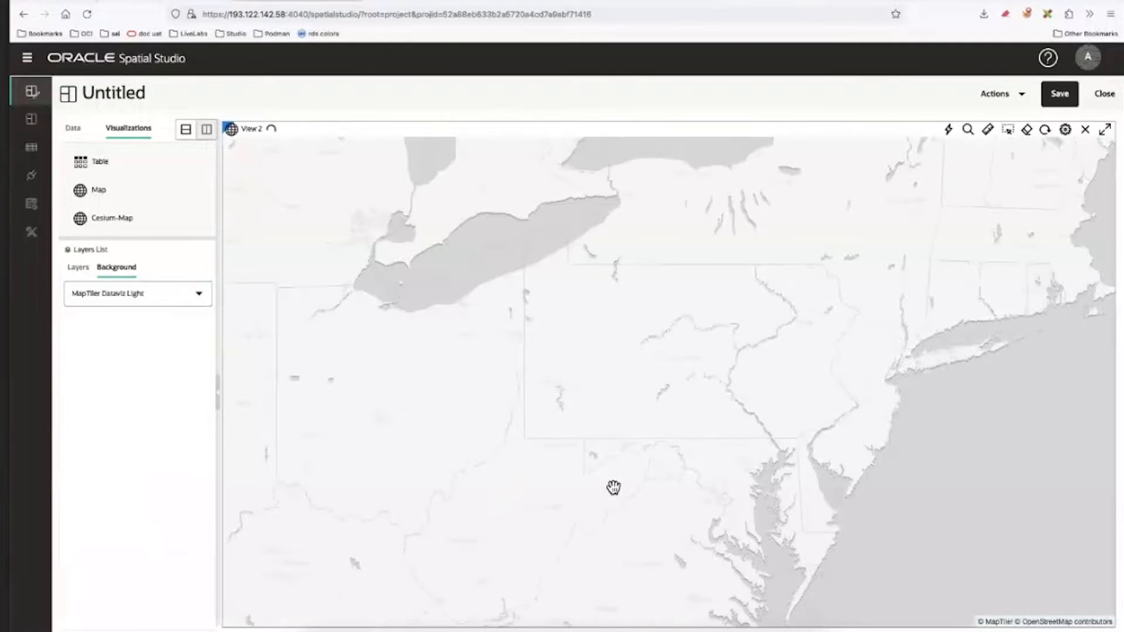
{"action": "scroll", "coordinate": [599, 479], "scroll_direction": "up", "scroll_amount": 2}
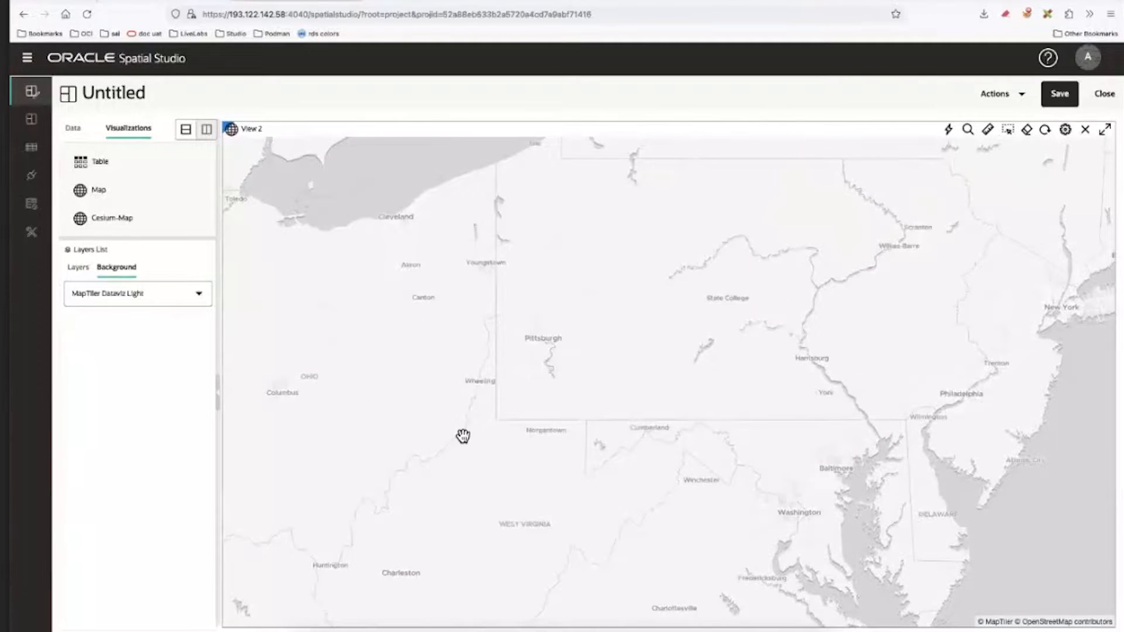
{"action": "scroll", "coordinate": [730, 477], "scroll_direction": "down", "scroll_amount": 1}
{"action": "left_click_drag", "start_coordinate": [627, 482], "coordinate": [761, 493]}
{"action": "scroll", "coordinate": [762, 493], "scroll_direction": "down", "scroll_amount": 2}
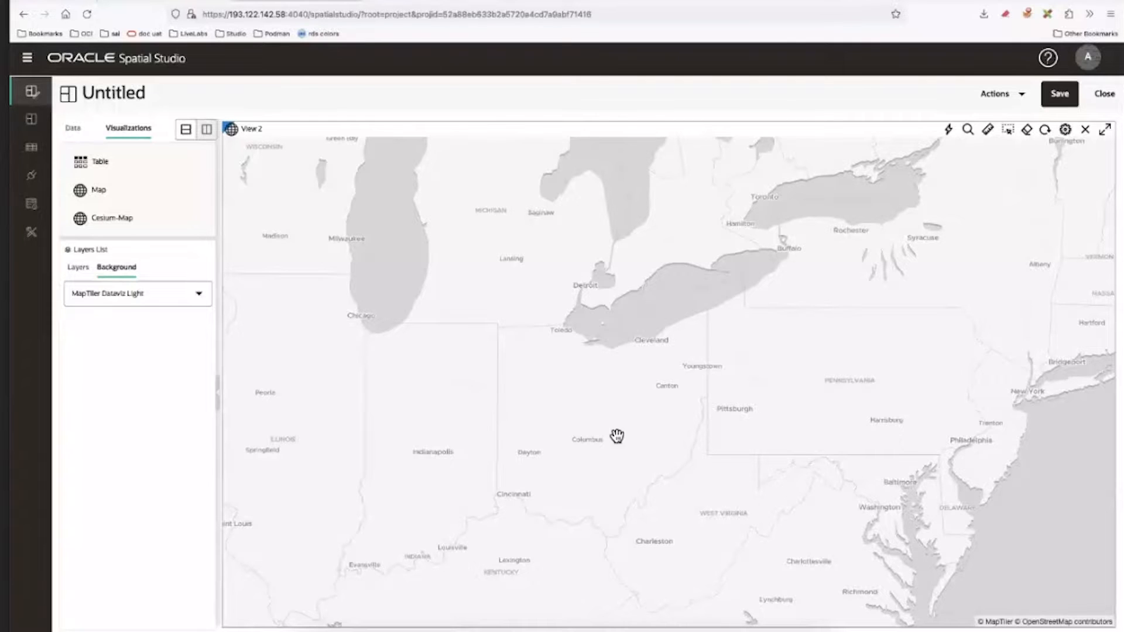
{"action": "left_click_drag", "start_coordinate": [502, 420], "coordinate": [625, 409]}
{"action": "scroll", "coordinate": [594, 412], "scroll_direction": "down", "scroll_amount": 2}
{"action": "scroll", "coordinate": [593, 410], "scroll_direction": "down", "scroll_amount": 2}
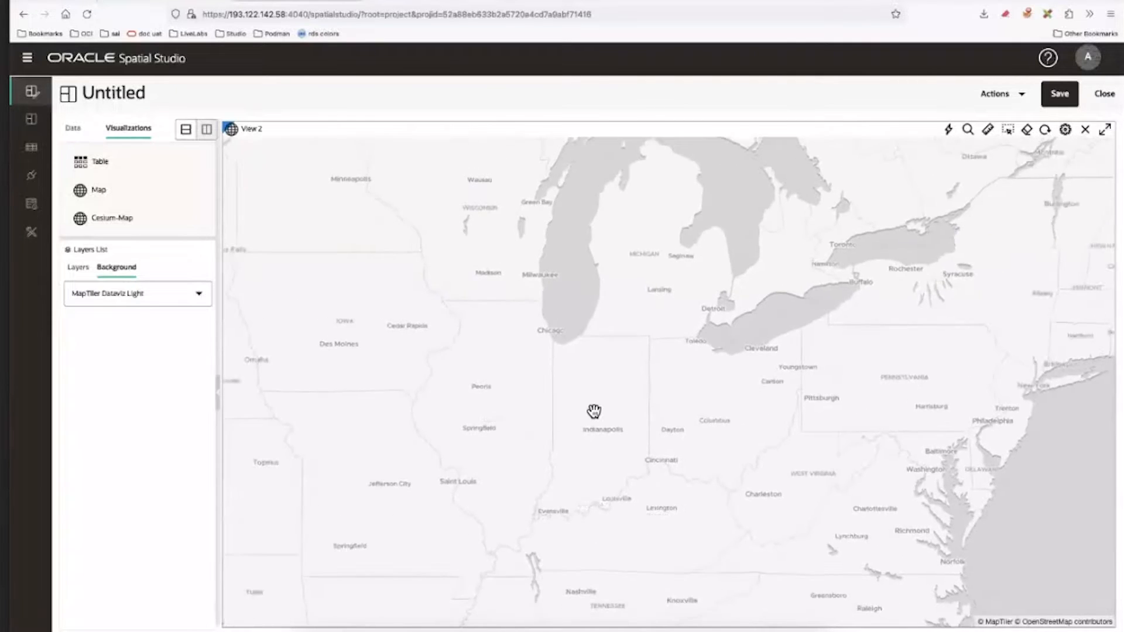
{"action": "left_click_drag", "start_coordinate": [552, 426], "coordinate": [878, 445]}
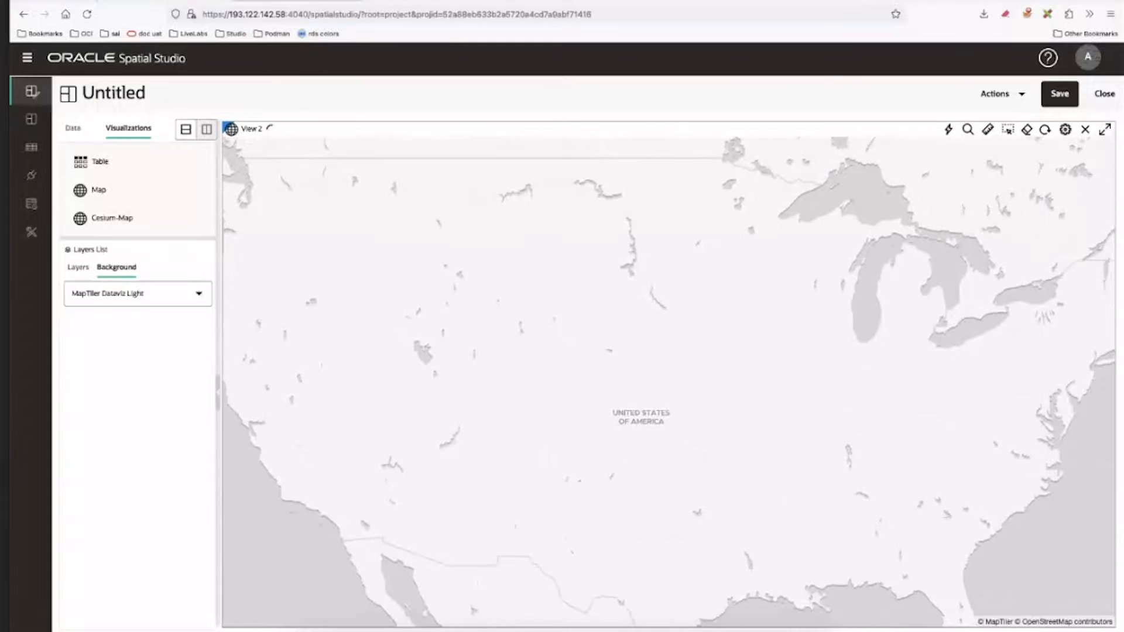
{"action": "scroll", "coordinate": [447, 218], "scroll_direction": "down", "scroll_amount": 1}
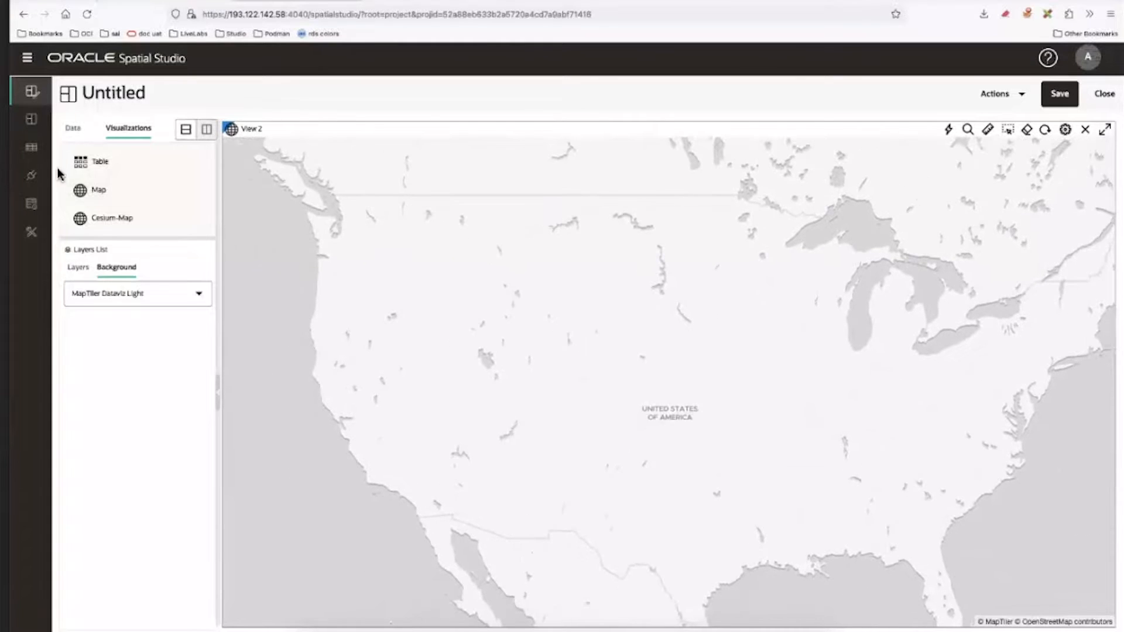
- Search 'fire' in Add Dataset and add USFS_FIRE_PT [demo] to the project
{"action": "left_click", "coordinate": [81, 270]}
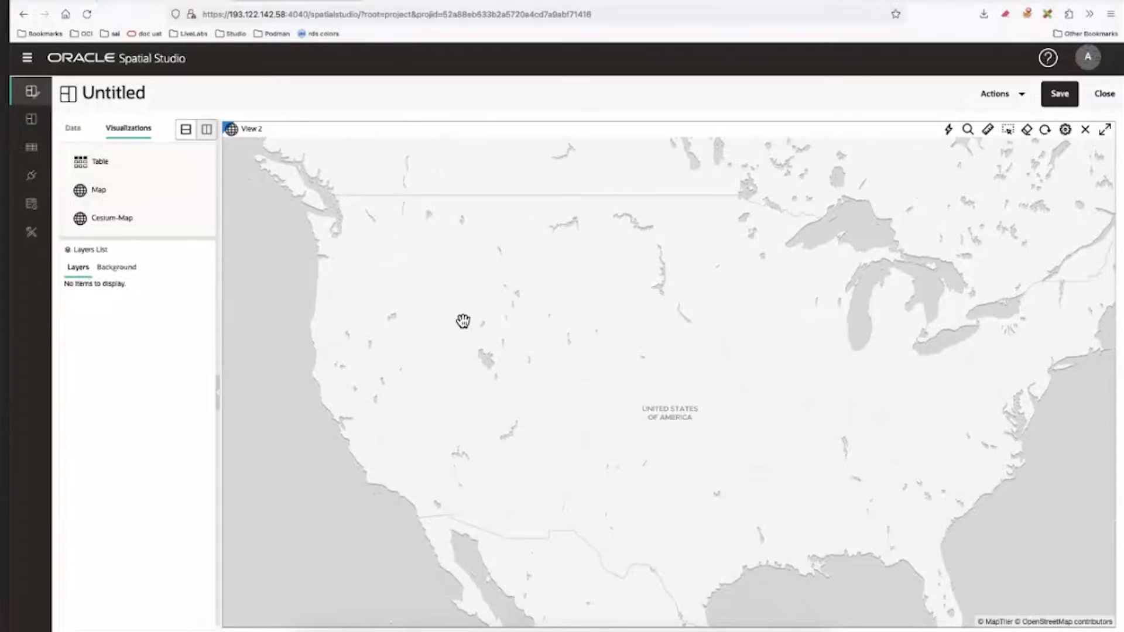
{"action": "scroll", "coordinate": [464, 321], "scroll_direction": "up", "scroll_amount": 1}
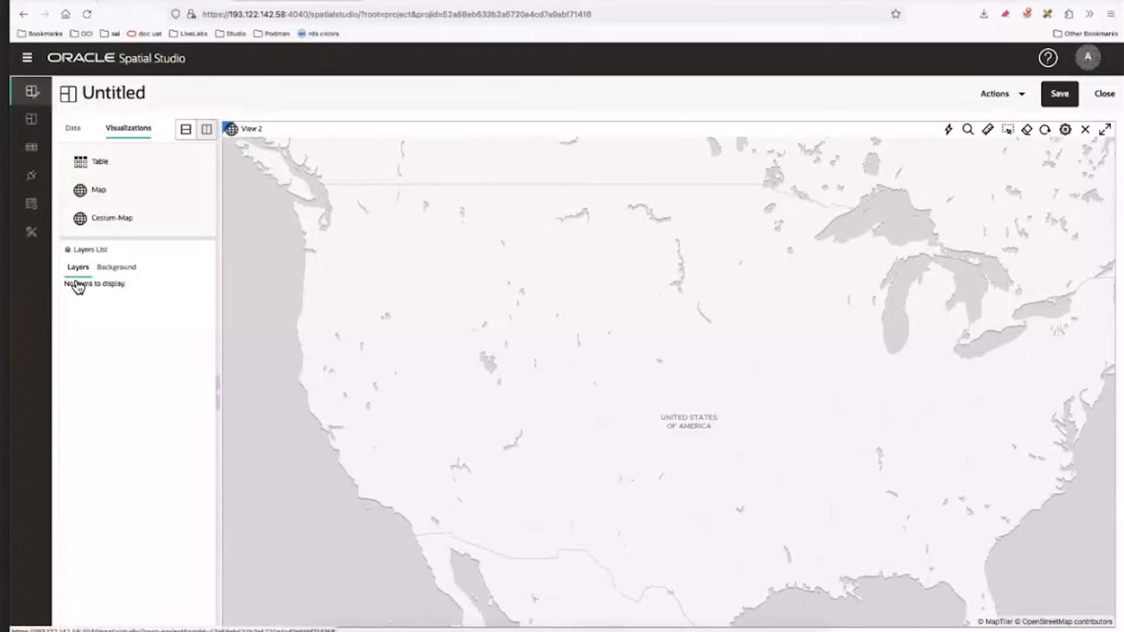
{"action": "left_click", "coordinate": [73, 130]}
{"action": "left_click", "coordinate": [96, 166]}
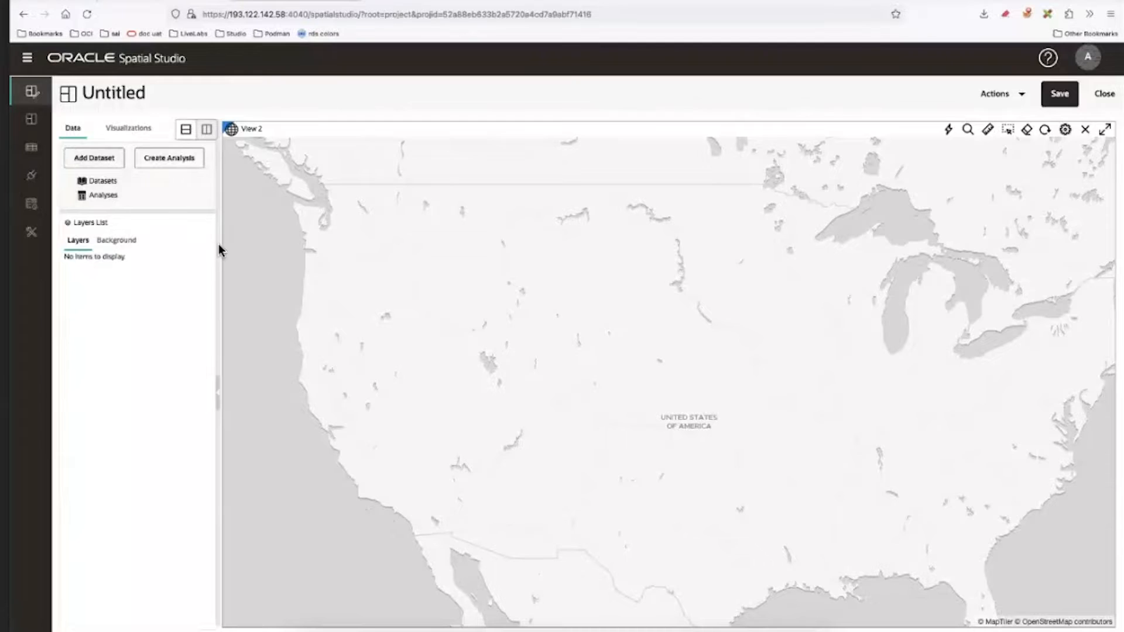
{"action": "type", "text": "f"}
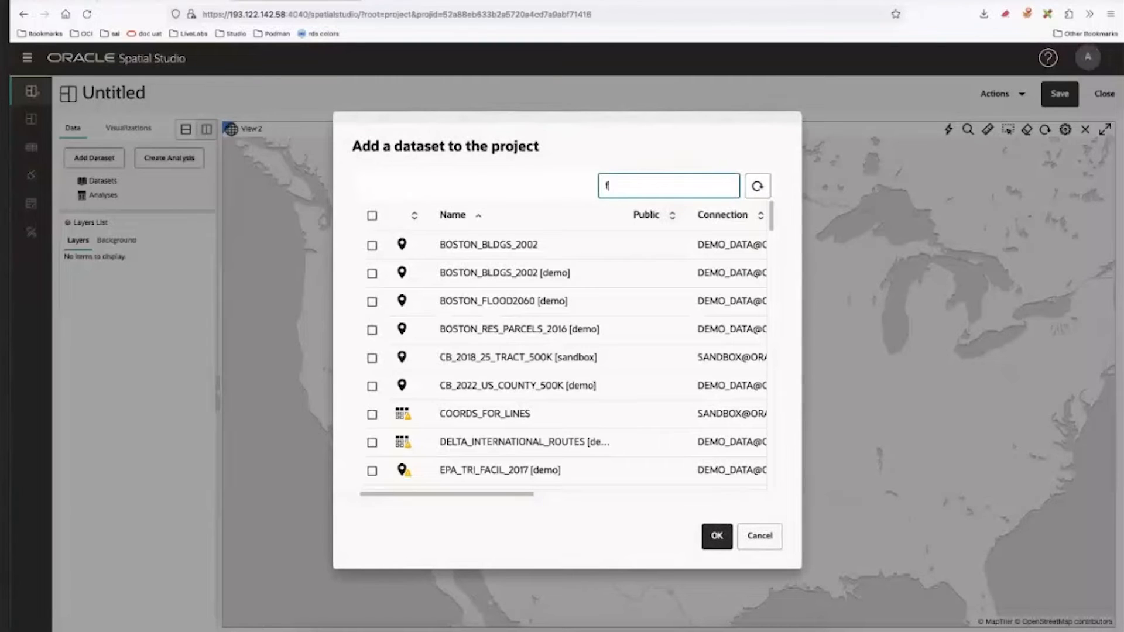
{"action": "type", "text": "ire"}
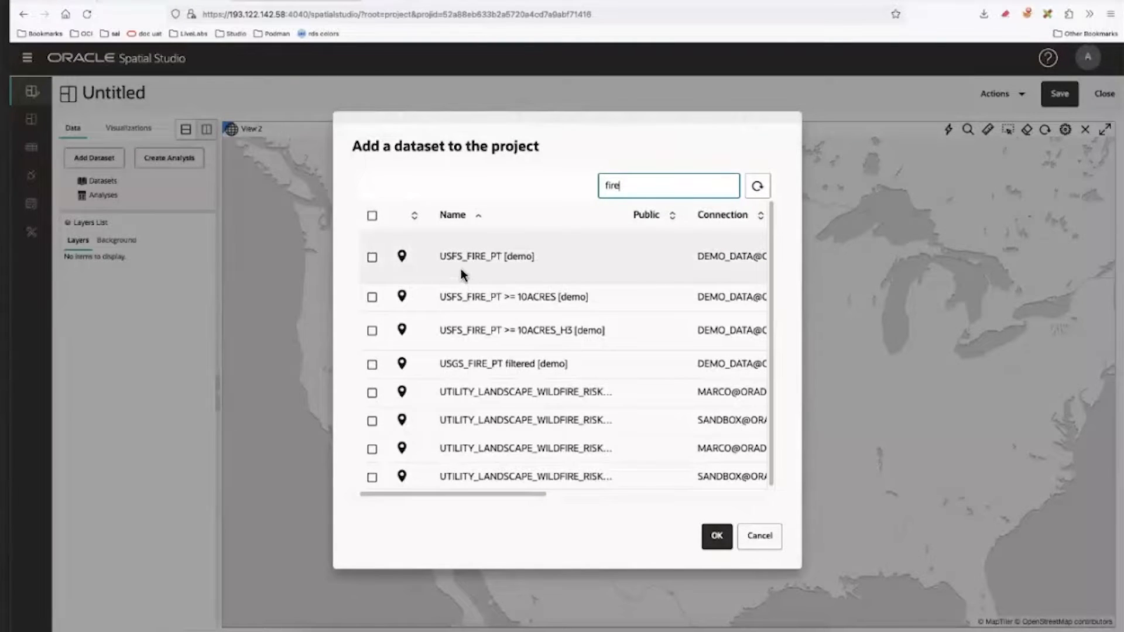
{"action": "left_click", "coordinate": [371, 257]}
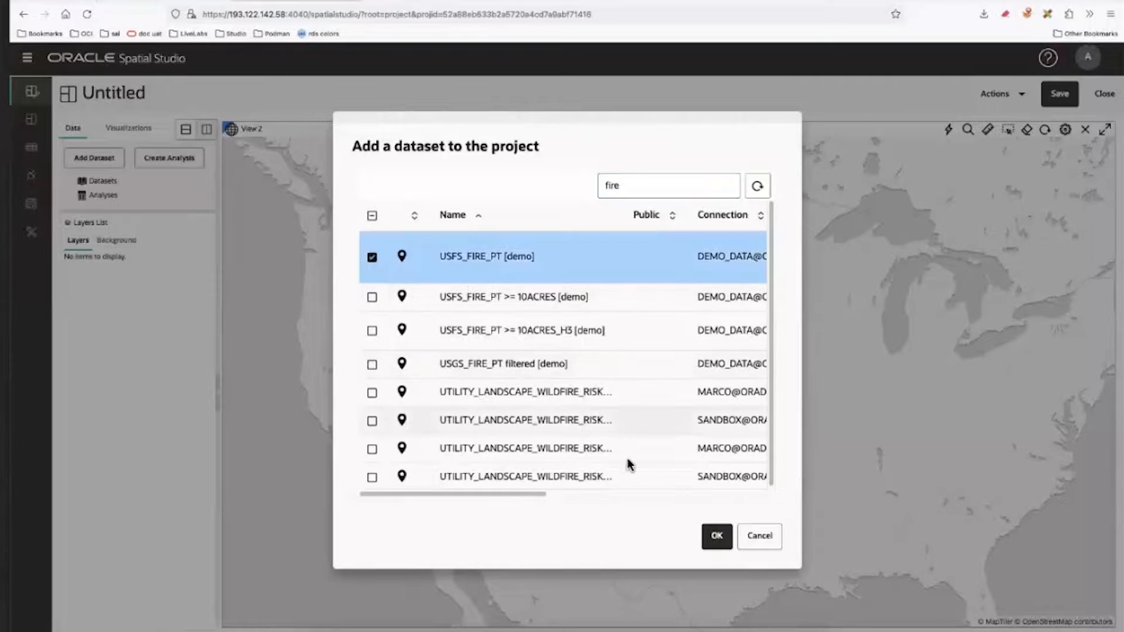
{"action": "left_click", "coordinate": [717, 537]}
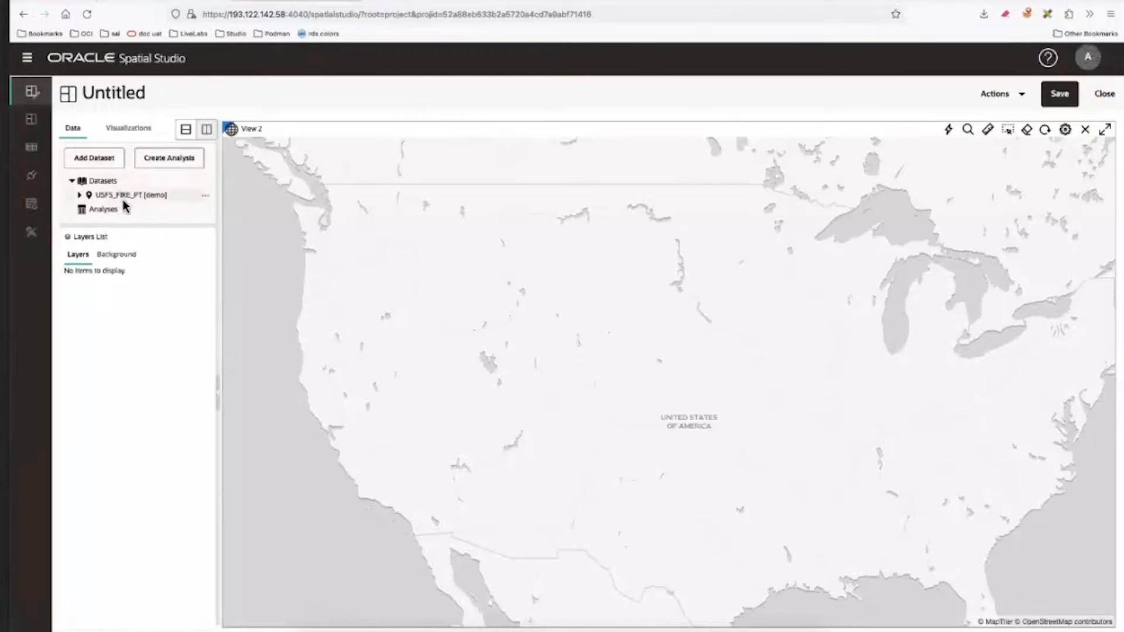
- Drag USFS_FIRE_PT [demo] onto the map and pan to the southwestern states
{"action": "left_click_drag", "start_coordinate": [125, 199], "coordinate": [412, 308]}
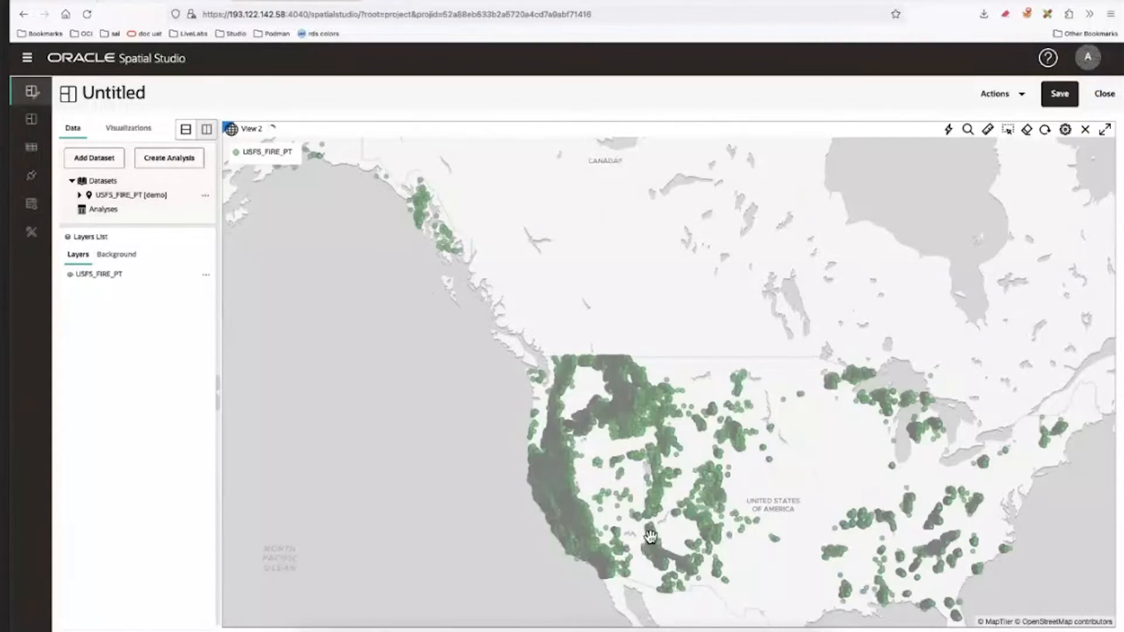
{"action": "scroll", "coordinate": [602, 521], "scroll_direction": "up", "scroll_amount": 5}
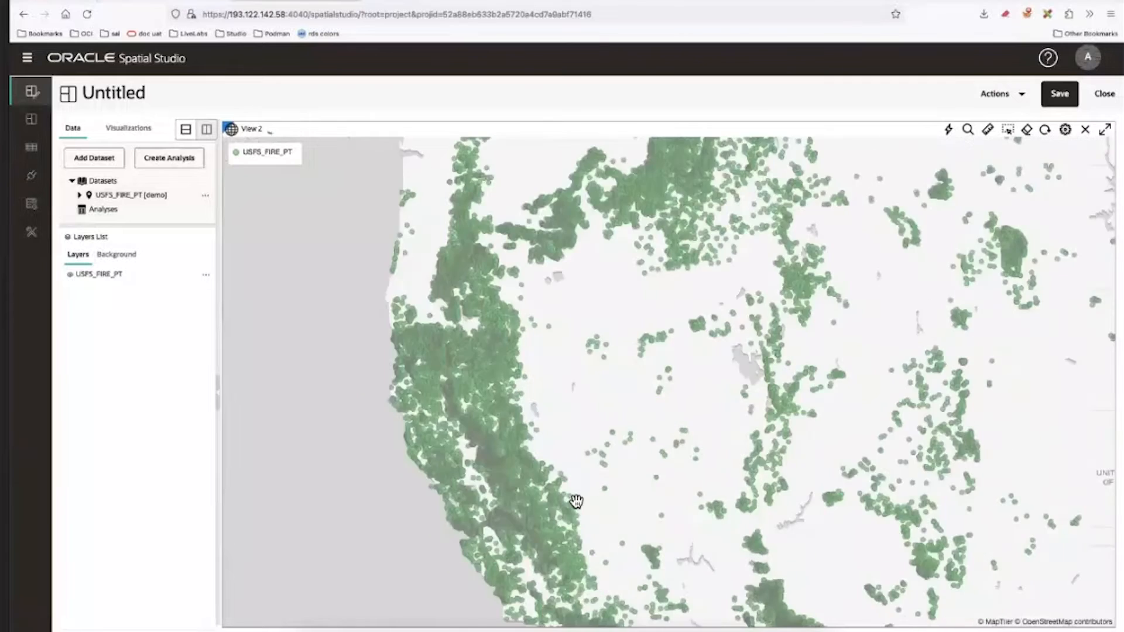
{"action": "left_click_drag", "start_coordinate": [419, 355], "coordinate": [306, 303]}
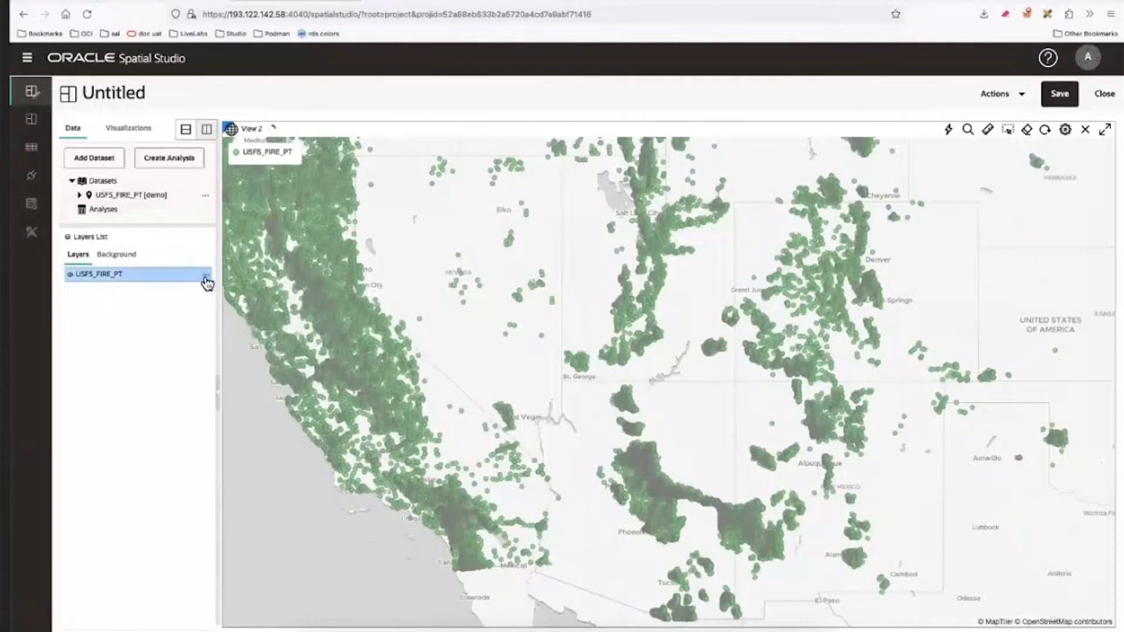
- In the USFS_FIRE_PT layer settings, switch to Interaction and enable Show info window
{"action": "left_click", "coordinate": [205, 275]}
{"action": "left_click", "coordinate": [219, 292]}
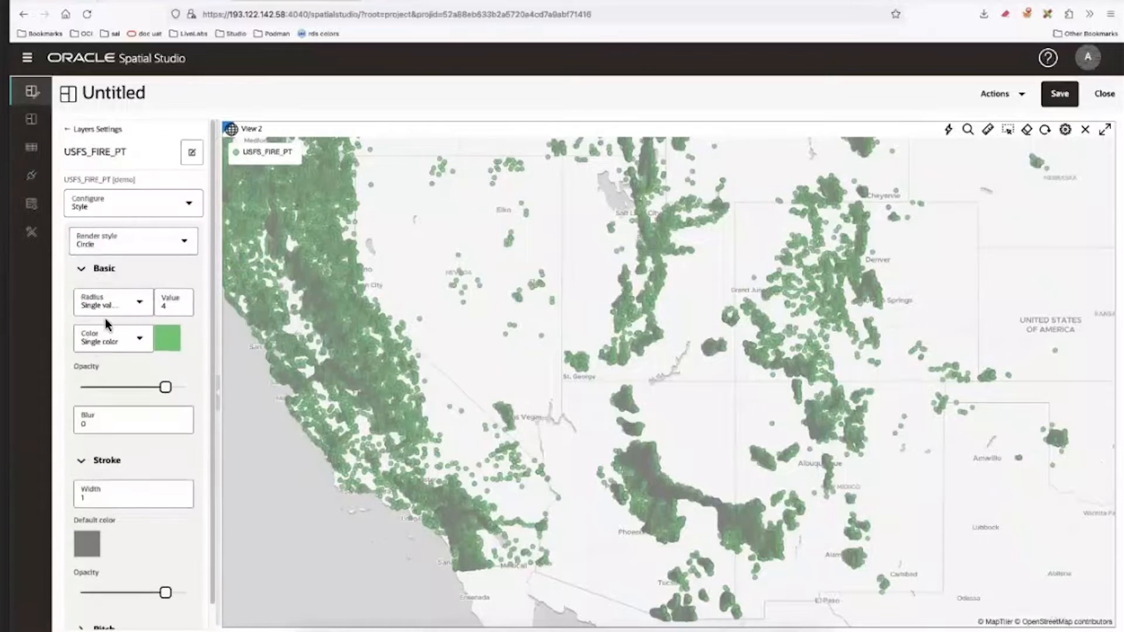
{"action": "left_click", "coordinate": [124, 213]}
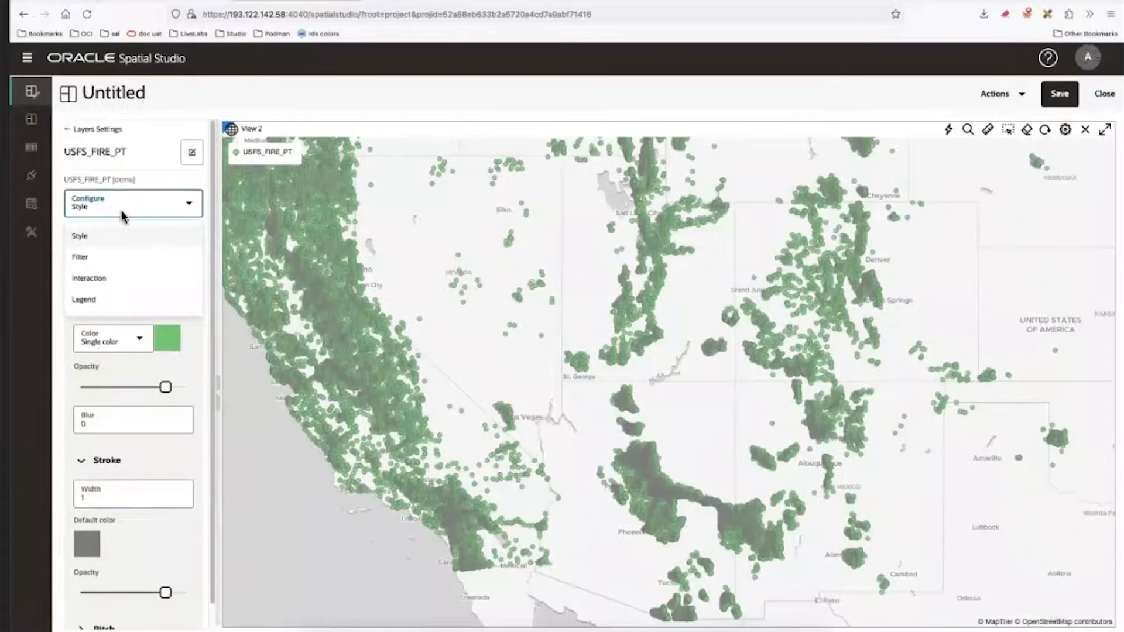
{"action": "left_click", "coordinate": [88, 279]}
{"action": "scroll", "coordinate": [148, 478], "scroll_direction": "down", "scroll_amount": 2}
{"action": "left_click", "coordinate": [89, 473]}
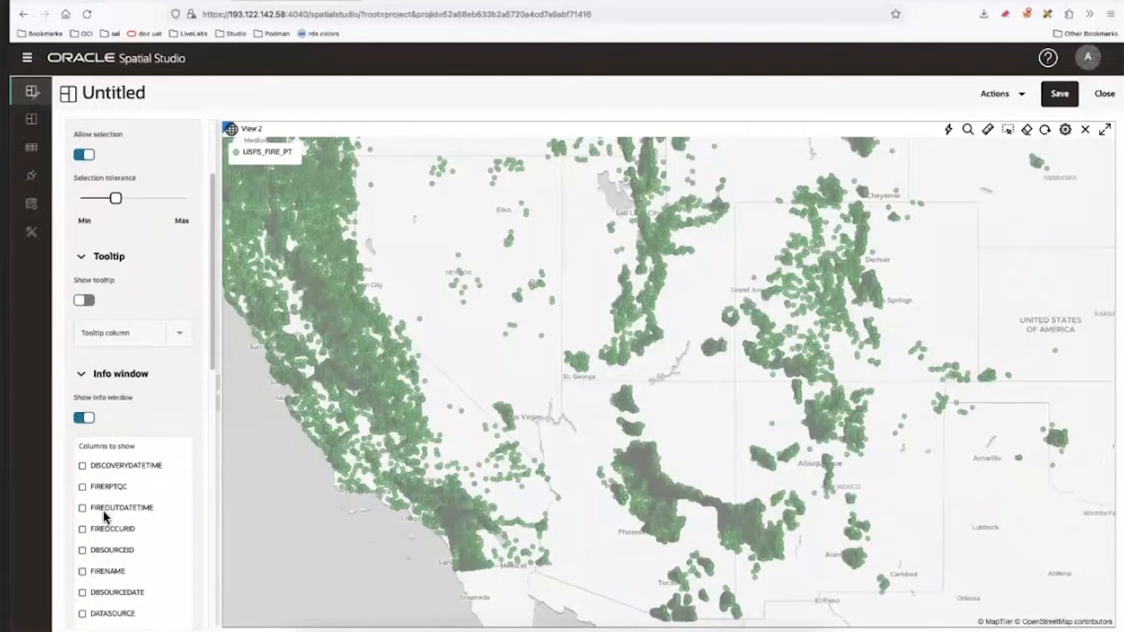
- Include FIRENAME and TOTALACRES in the info window and check a fire point's popup
{"action": "scroll", "coordinate": [106, 518], "scroll_direction": "down", "scroll_amount": 2}
{"action": "left_click", "coordinate": [82, 525]}
{"action": "scroll", "coordinate": [88, 537], "scroll_direction": "down", "scroll_amount": 2}
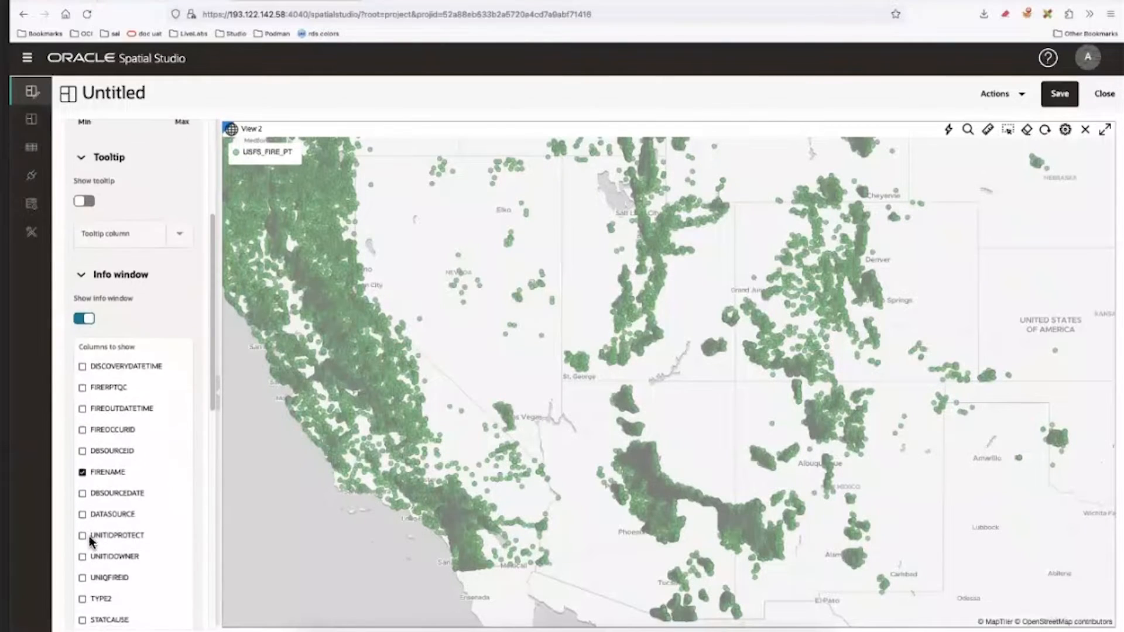
{"action": "scroll", "coordinate": [88, 547], "scroll_direction": "down", "scroll_amount": 3}
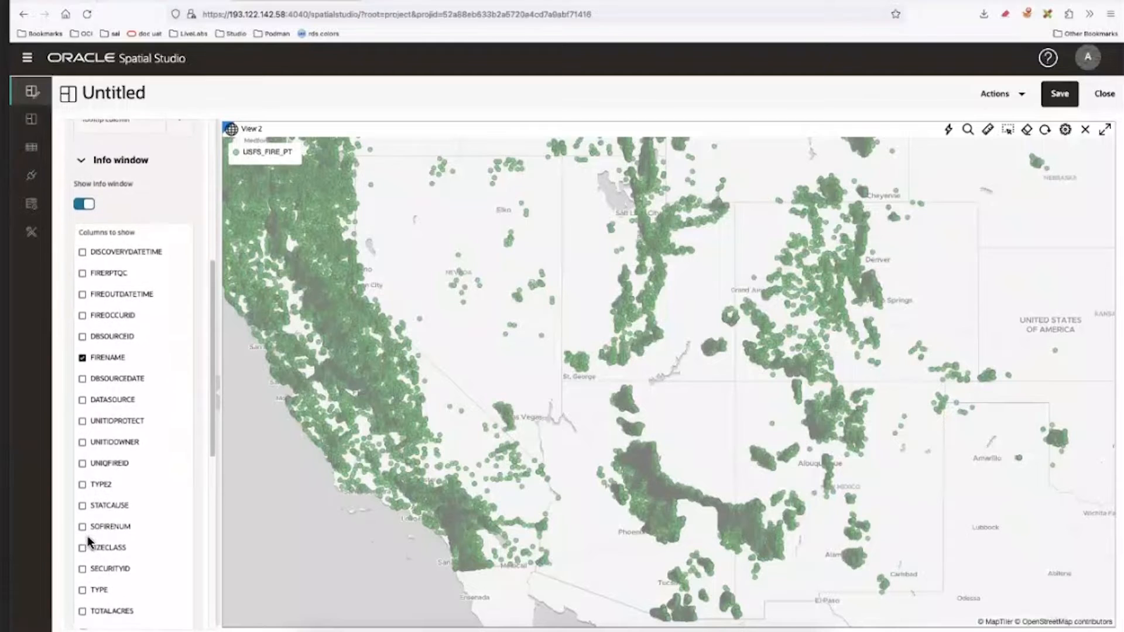
{"action": "left_click", "coordinate": [82, 550]}
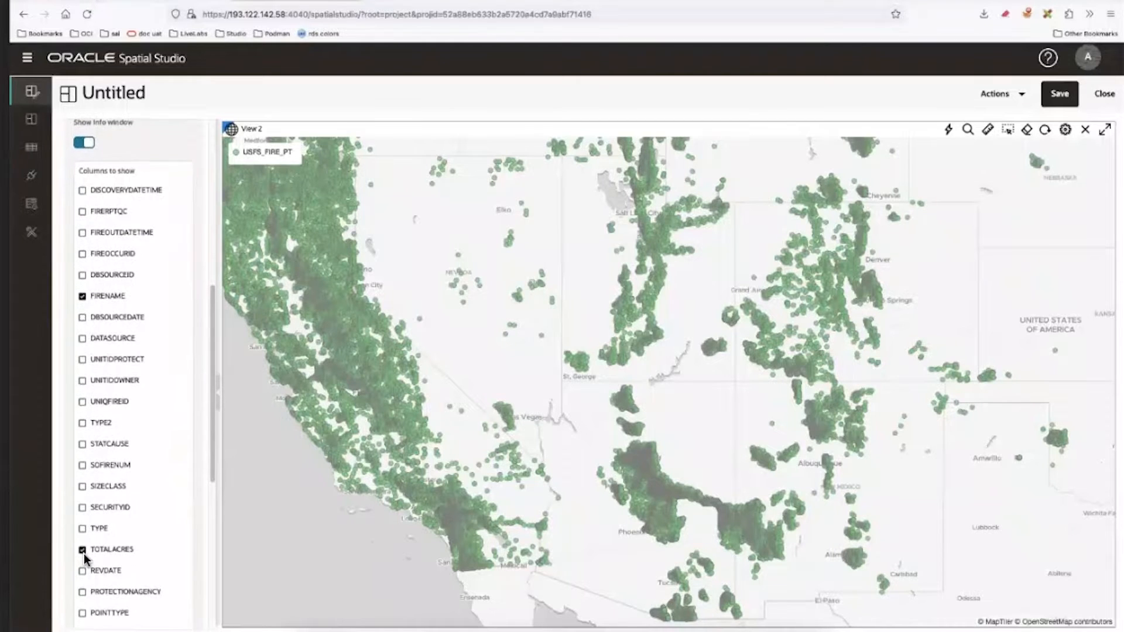
{"action": "scroll", "coordinate": [83, 553], "scroll_direction": "down", "scroll_amount": 4}
{"action": "scroll", "coordinate": [83, 553], "scroll_direction": "down", "scroll_amount": 4}
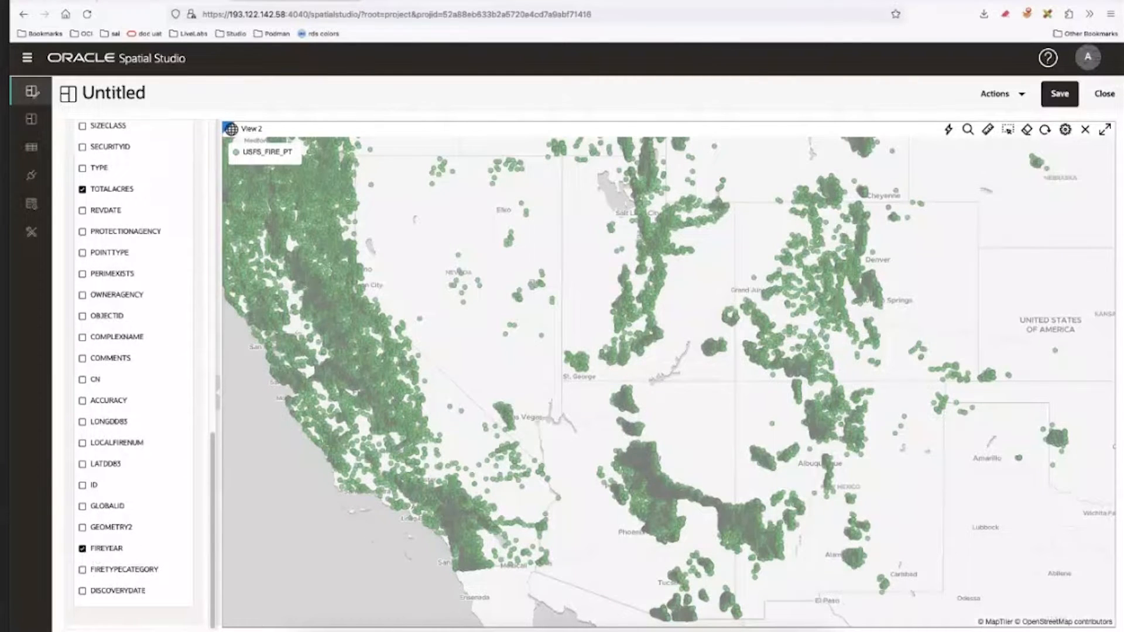
{"action": "left_click", "coordinate": [895, 434]}
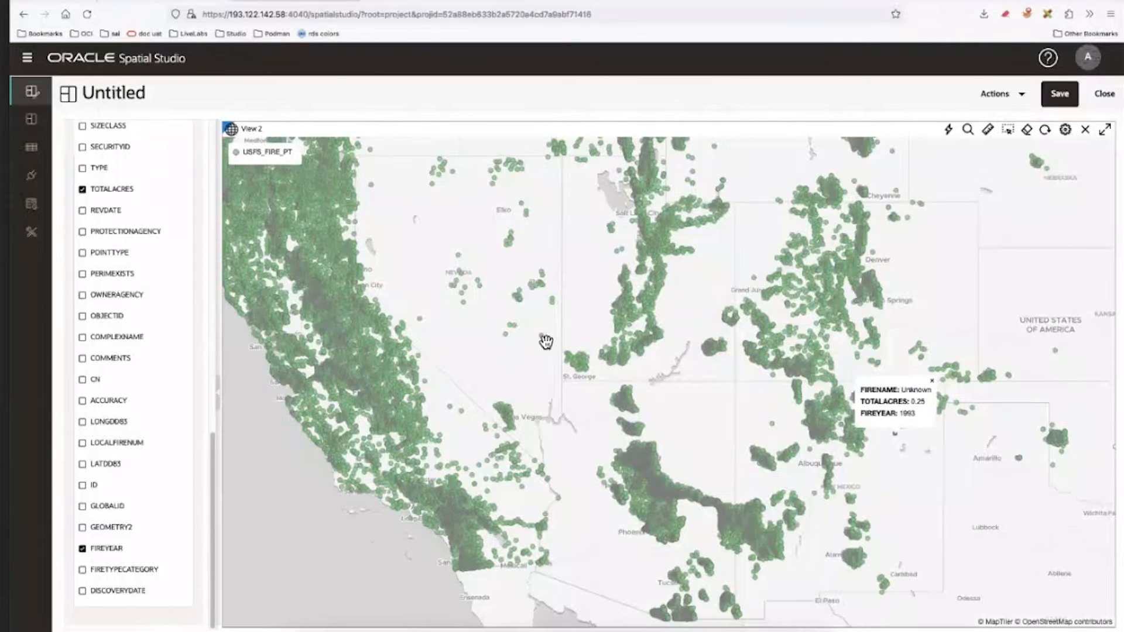
- Read the fire point details, including overlapping Colorado fires 28806 and 4497
{"action": "left_click", "coordinate": [542, 337]}
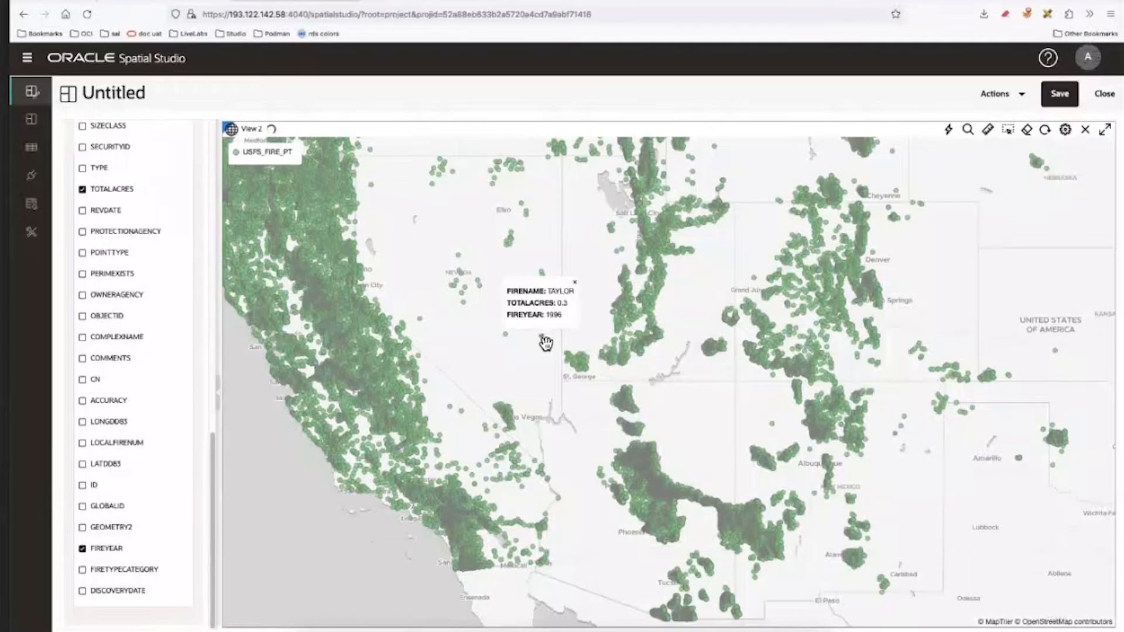
{"action": "left_click", "coordinate": [714, 416]}
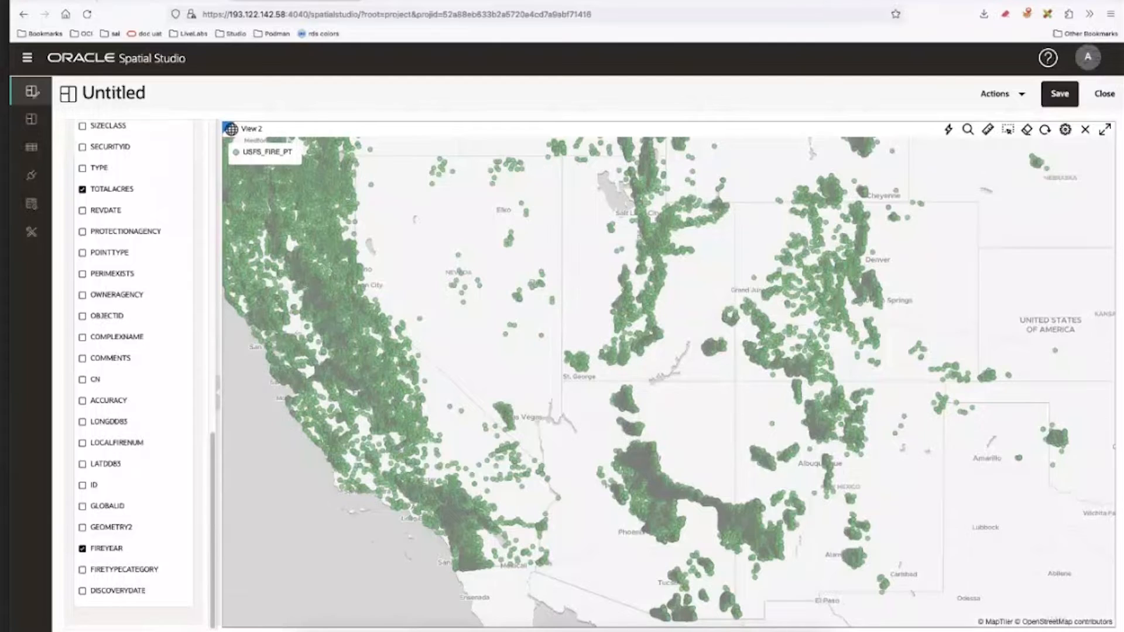
{"action": "left_click", "coordinate": [912, 351]}
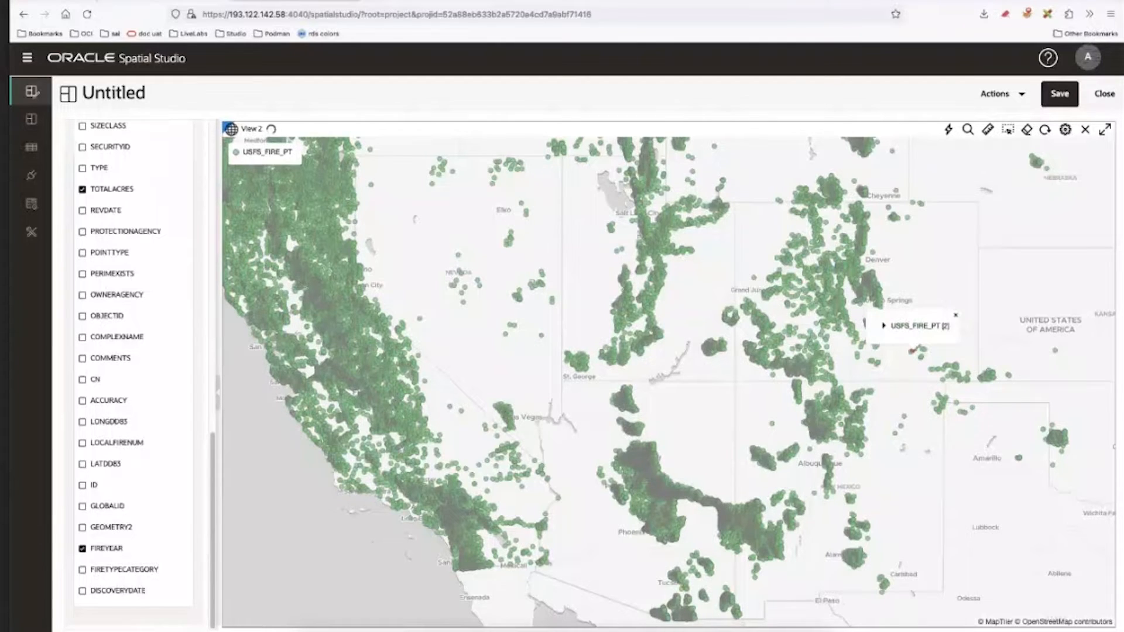
{"action": "left_click", "coordinate": [884, 325]}
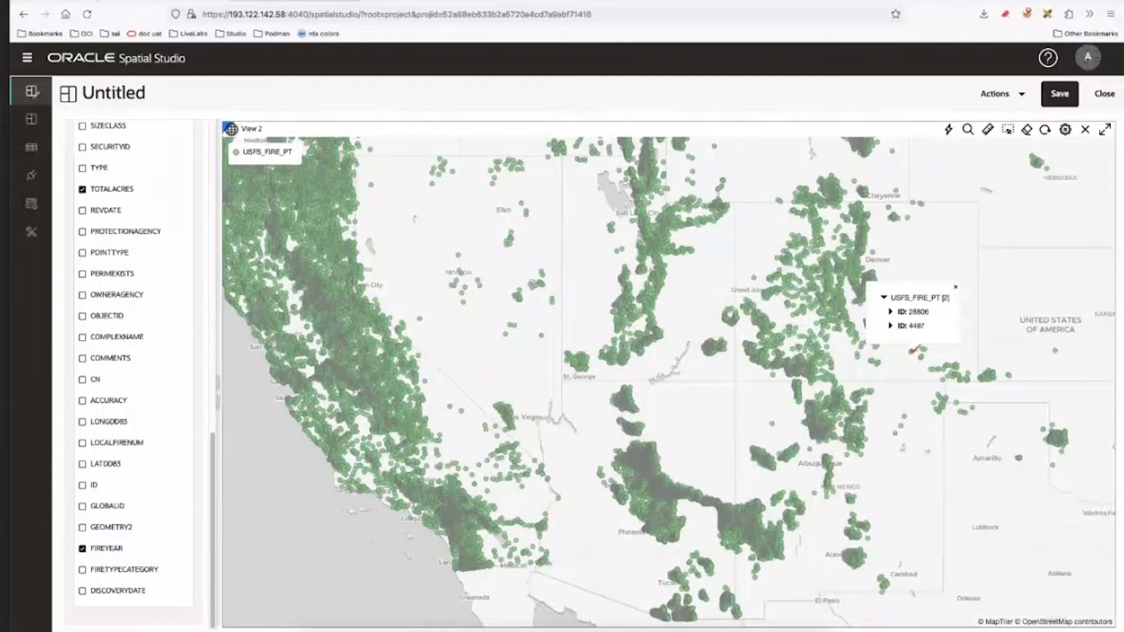
{"action": "left_click", "coordinate": [890, 311]}
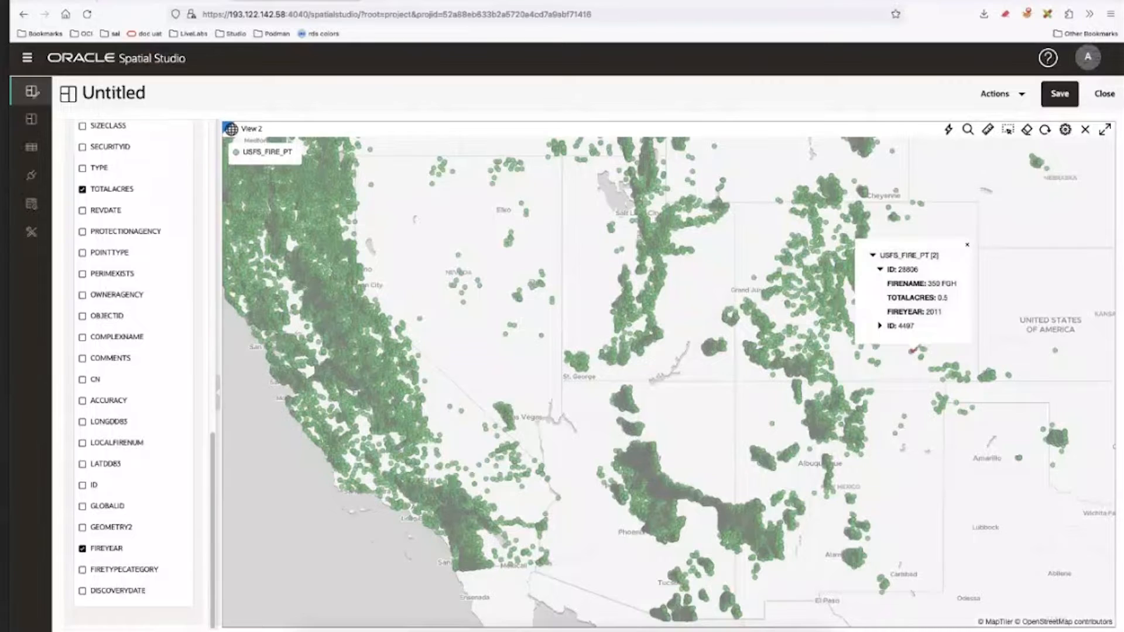
{"action": "left_click", "coordinate": [879, 269]}
{"action": "left_click", "coordinate": [890, 326]}
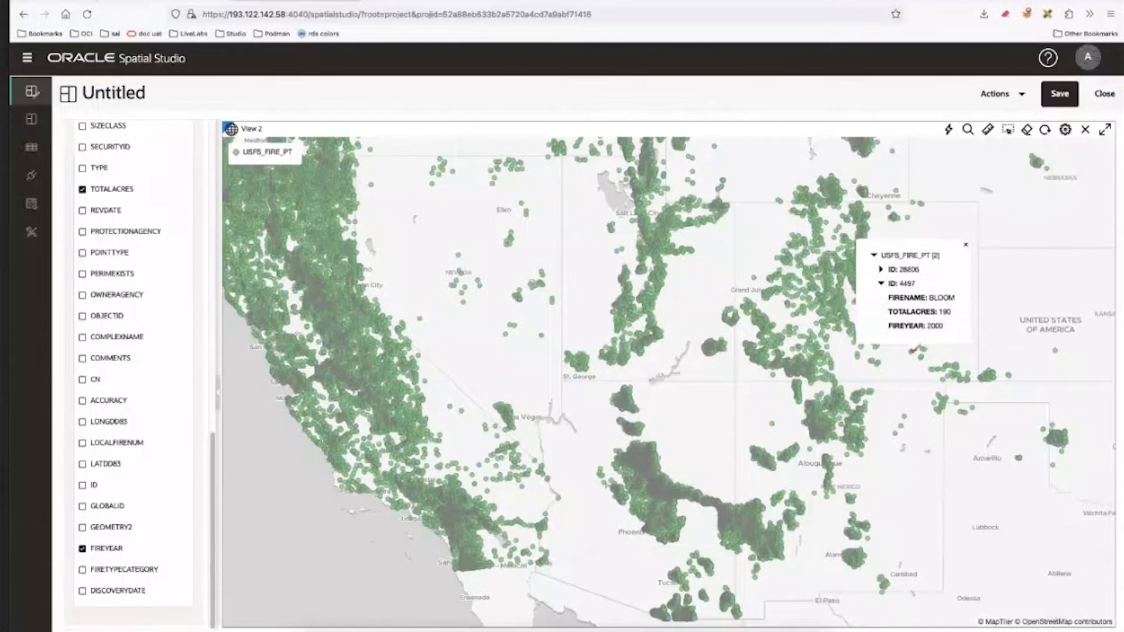
{"action": "left_click", "coordinate": [965, 245]}
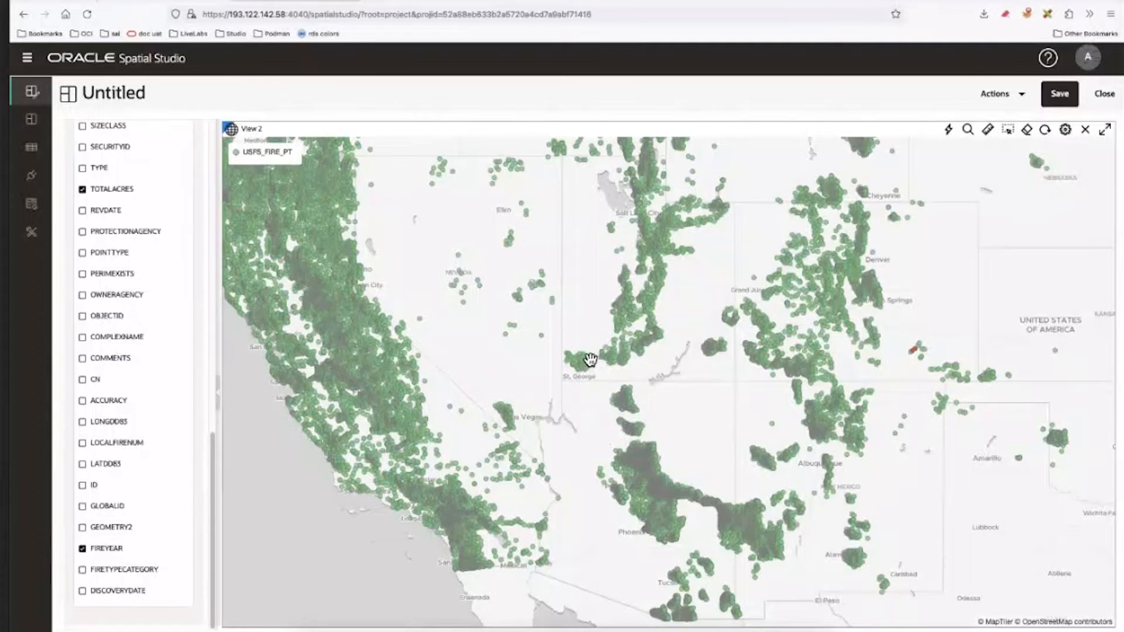
- Check St. George fires 184855 and 162339, then return to the datasets and layers list
{"action": "left_click", "coordinate": [586, 358]}
{"action": "left_click", "coordinate": [561, 333]}
{"action": "left_click", "coordinate": [566, 319]}
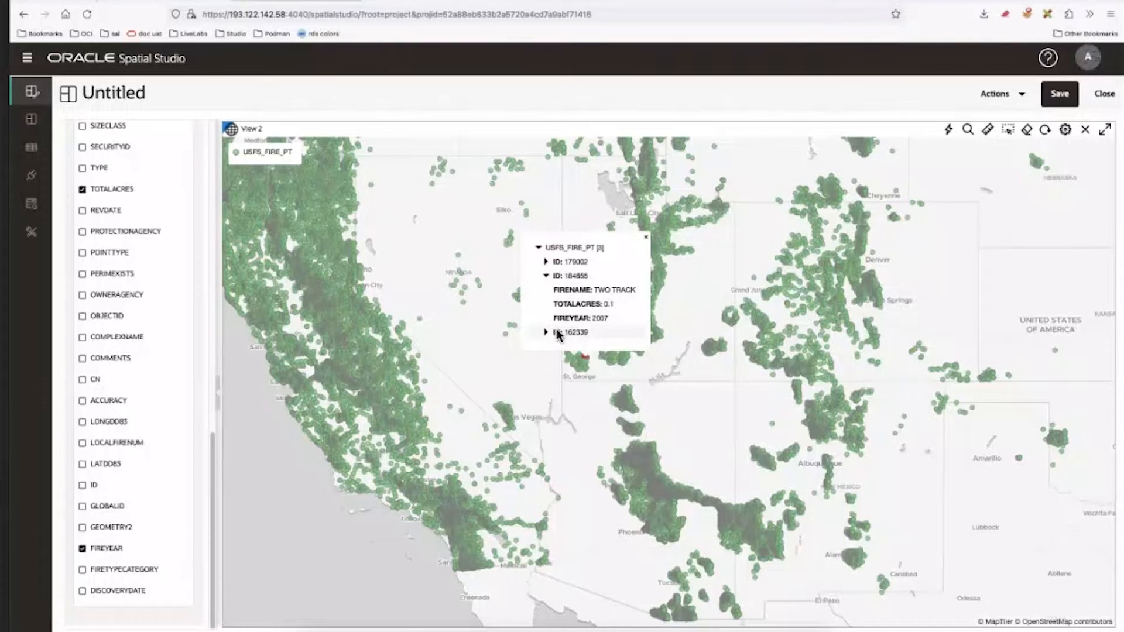
{"action": "left_click", "coordinate": [546, 276]}
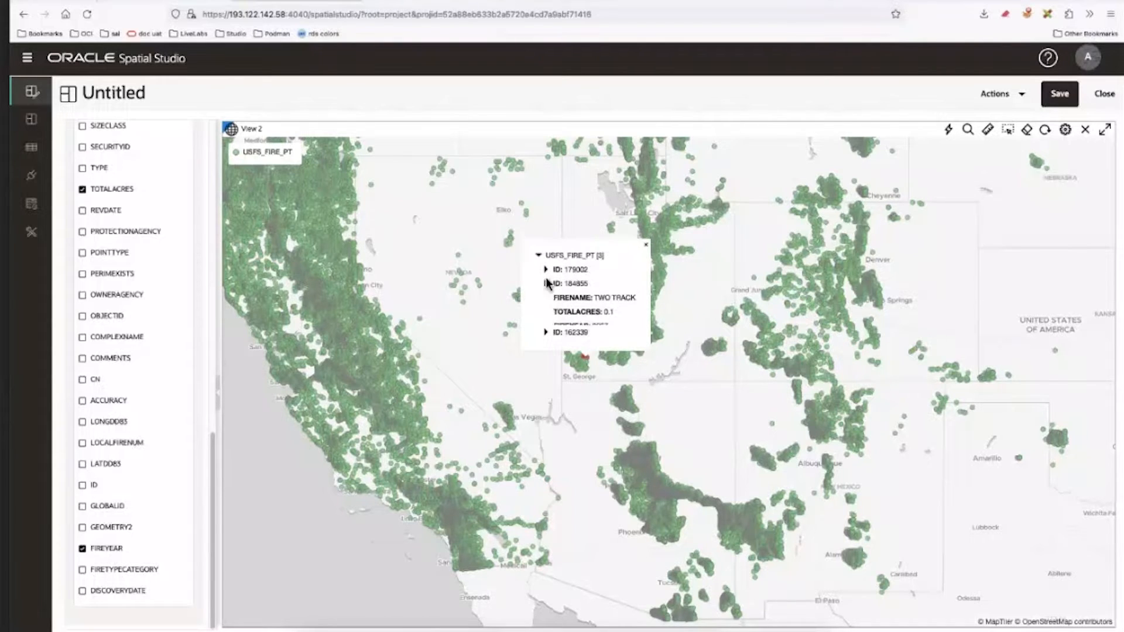
{"action": "left_click", "coordinate": [565, 333]}
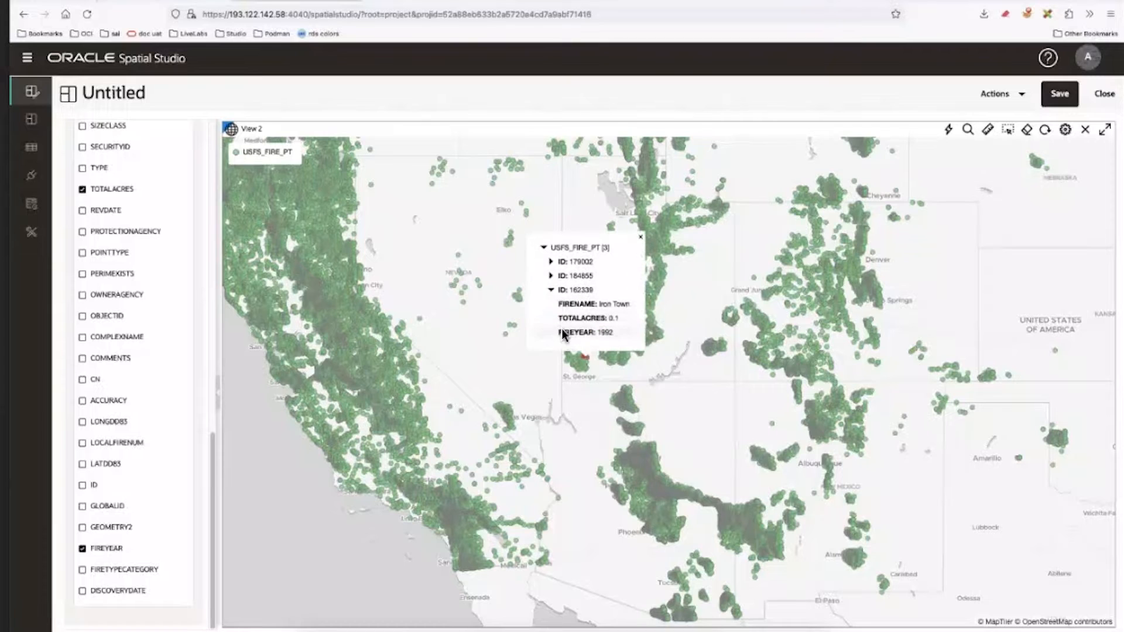
{"action": "left_click", "coordinate": [641, 237]}
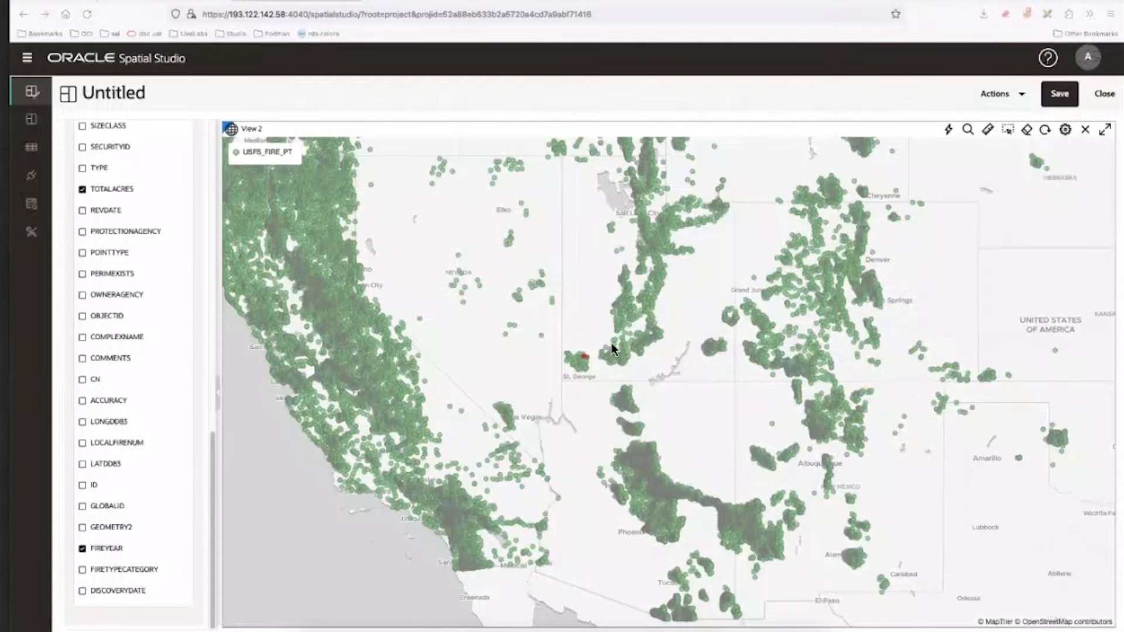
{"action": "left_click", "coordinate": [588, 316]}
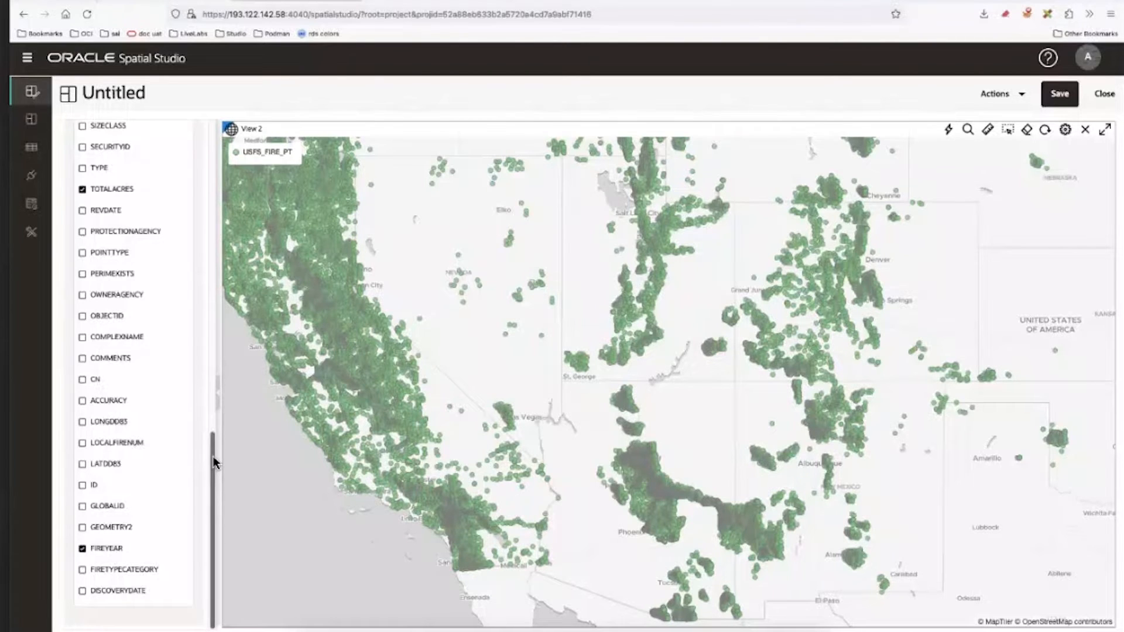
{"action": "left_click_drag", "start_coordinate": [213, 466], "coordinate": [211, 103]}
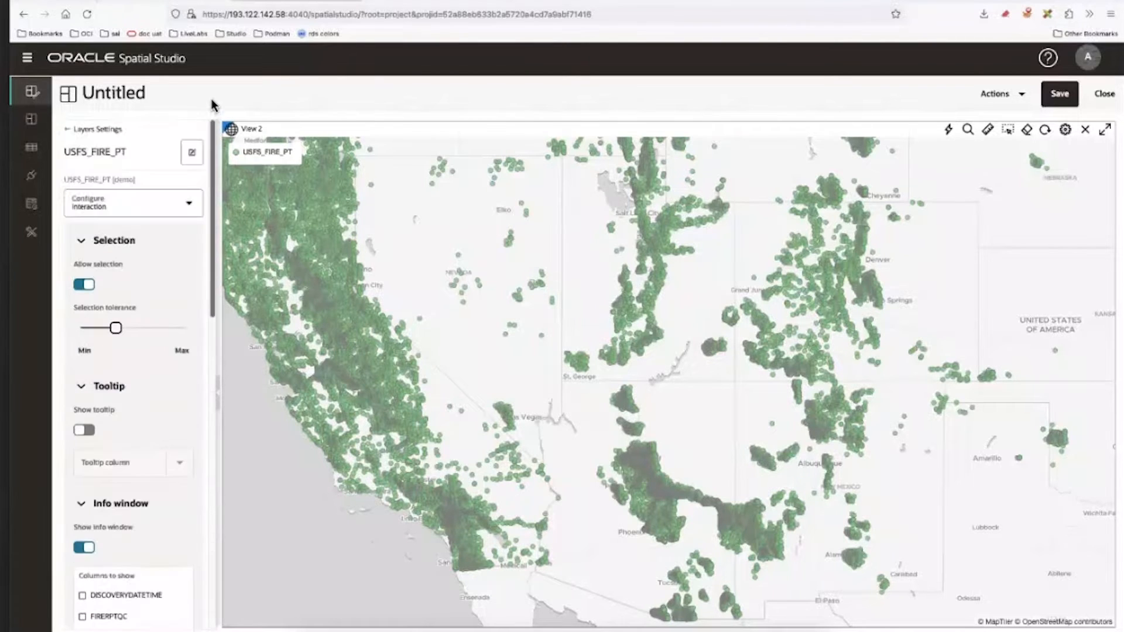
{"action": "left_click", "coordinate": [66, 130]}
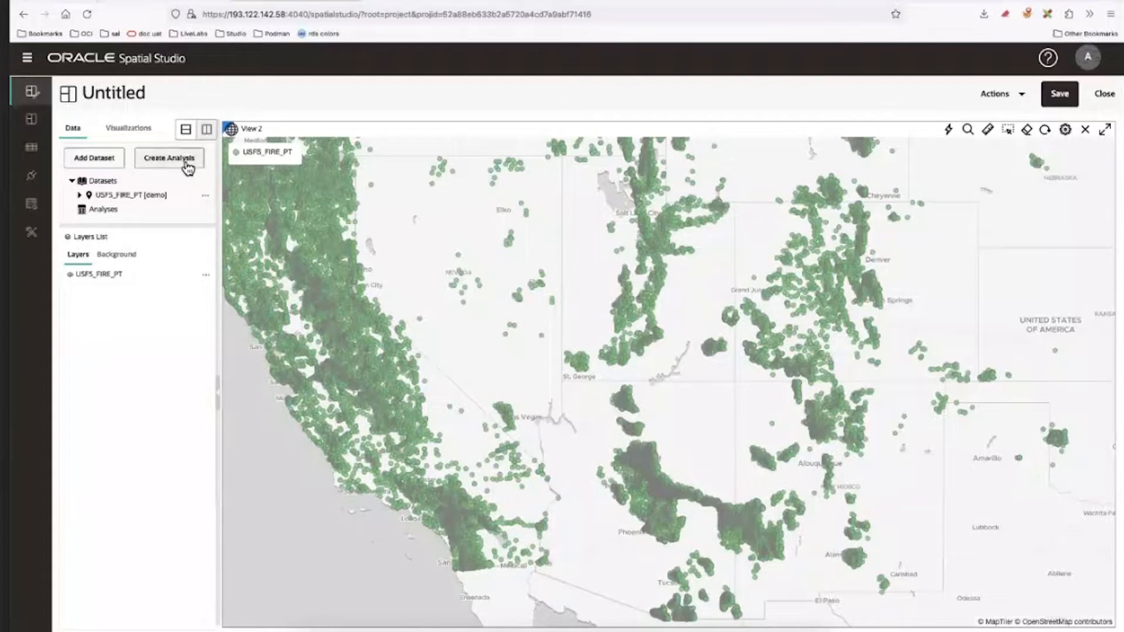
- Start a new Attribute filter analysis using non-spatial rules and edit its name field
{"action": "left_click", "coordinate": [187, 164]}
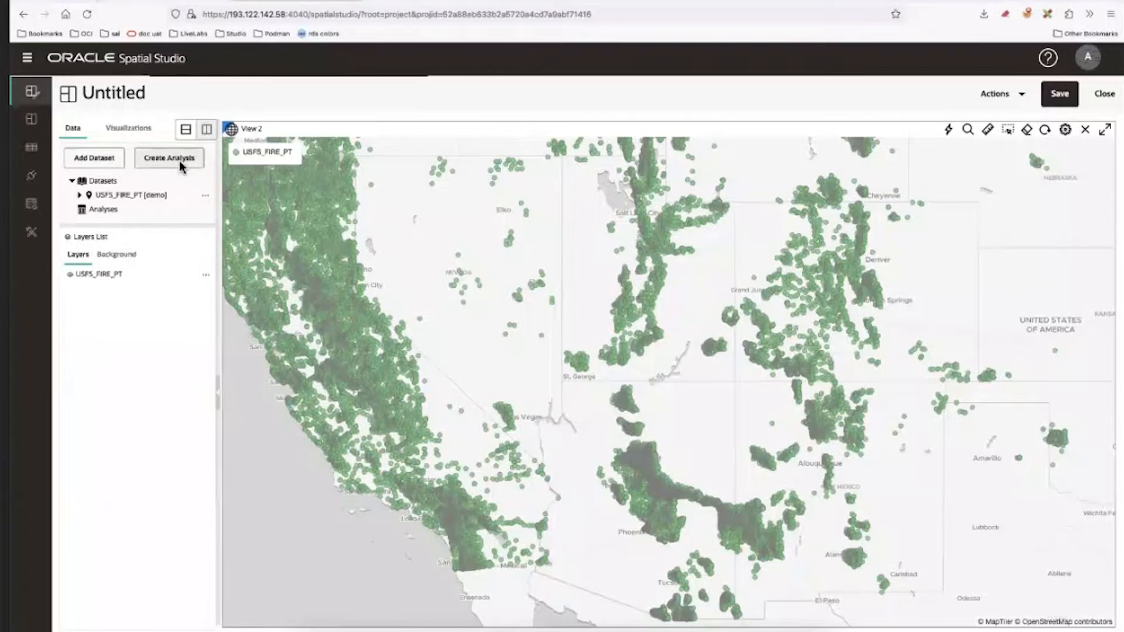
{"action": "scroll", "coordinate": [439, 431], "scroll_direction": "down", "scroll_amount": 2}
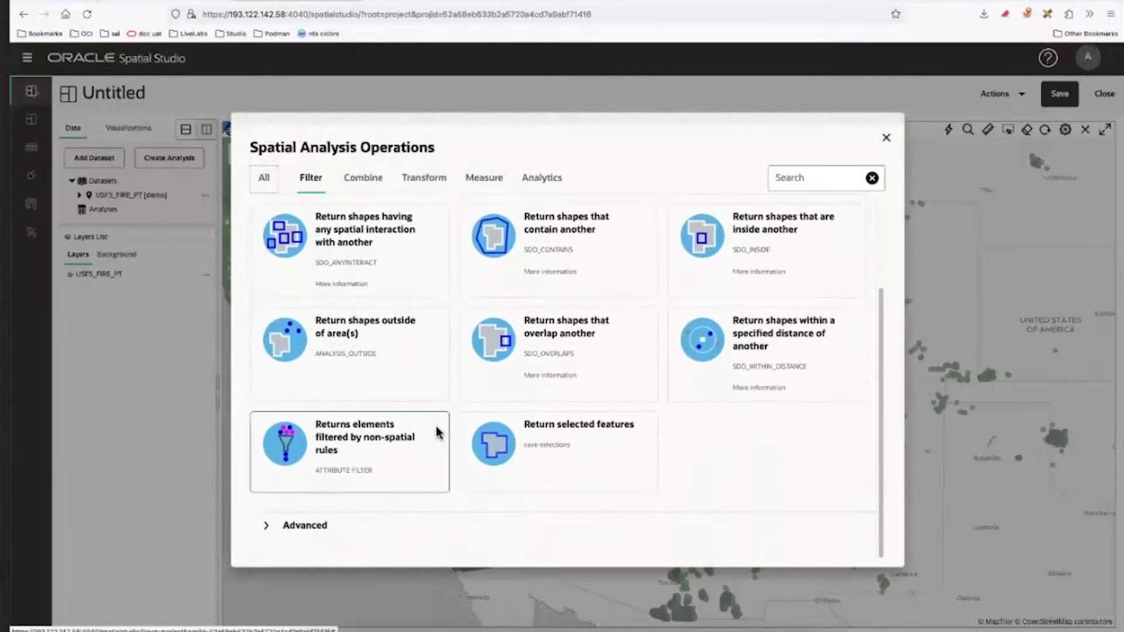
{"action": "left_click", "coordinate": [371, 441]}
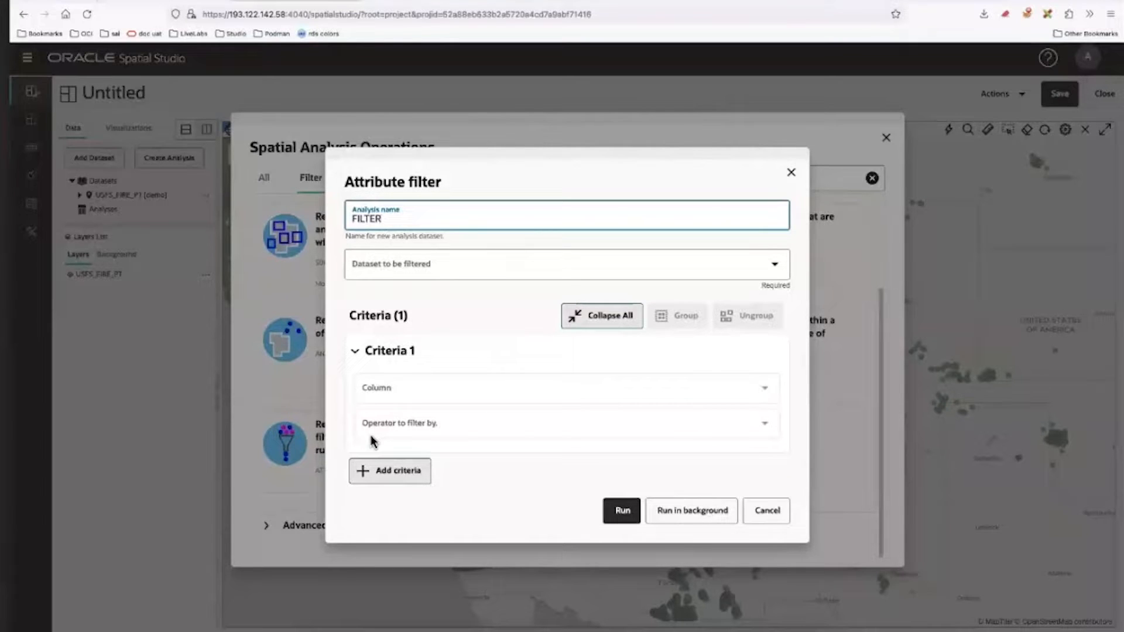
{"action": "left_click", "coordinate": [354, 221]}
- Name the analysis 'Fires FILTERED' and choose USFS_FIRE_PT as the dataset to filter
{"action": "type", "text": "Fires"}
{"action": "left_click", "coordinate": [417, 219]}
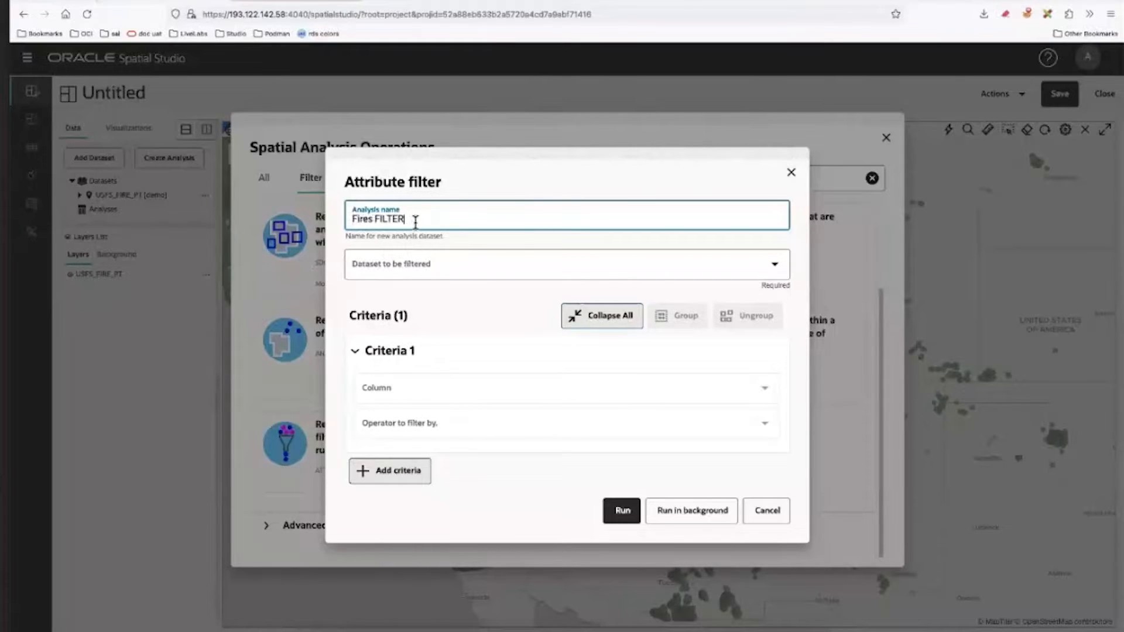
{"action": "type", "text": "ED"}
{"action": "left_click", "coordinate": [438, 270]}
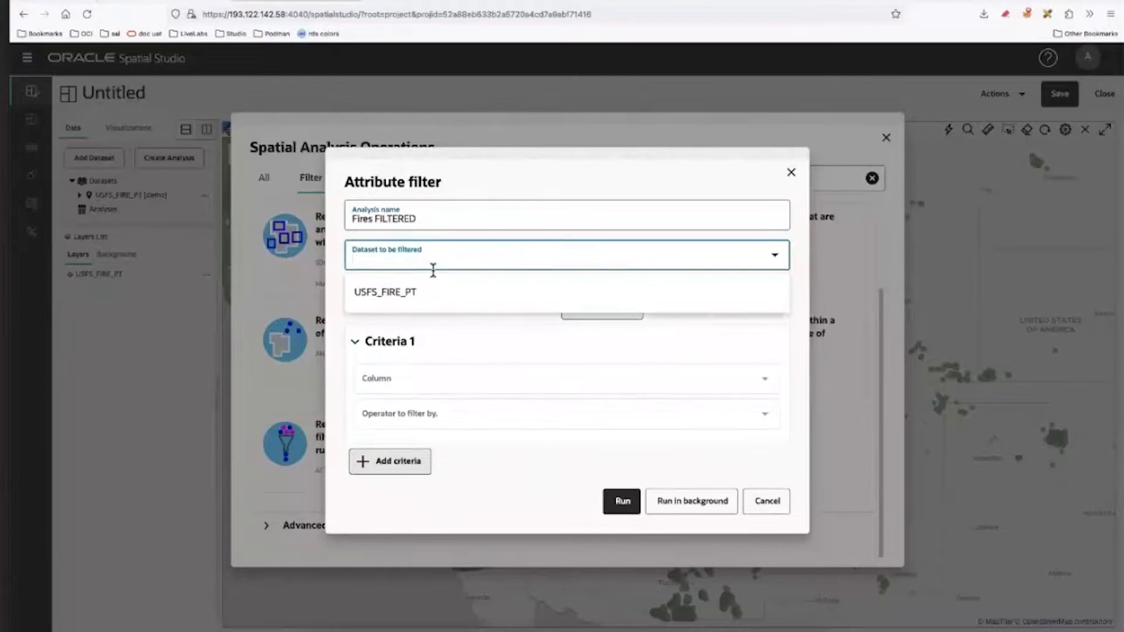
{"action": "left_click", "coordinate": [377, 296]}
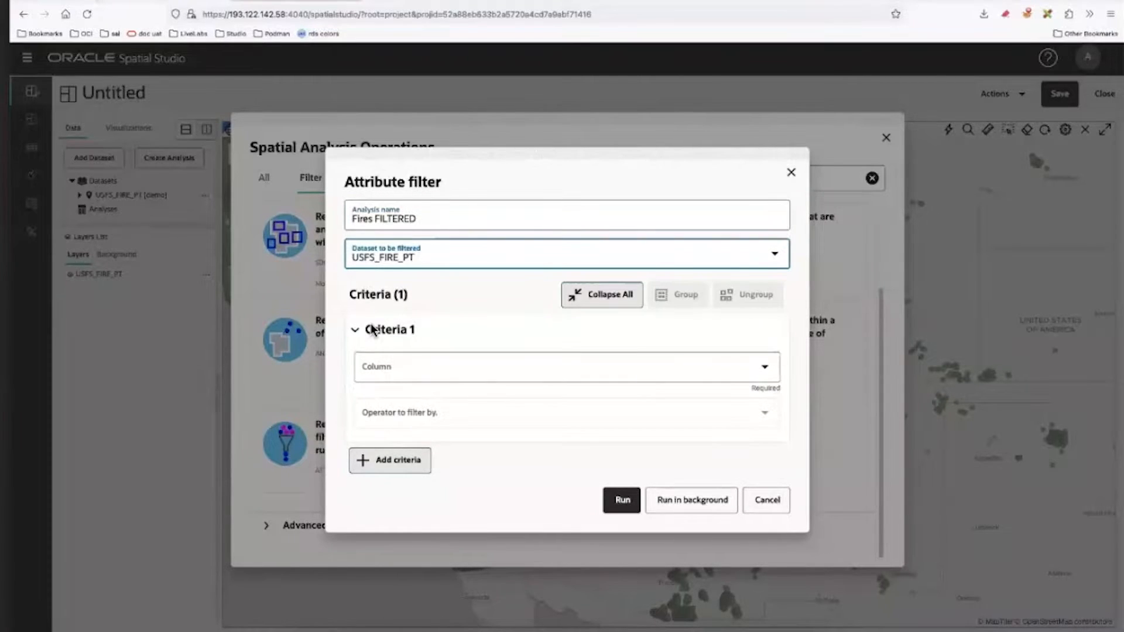
- Add criterion TOTALACRES greater or equal to 100000, plus an empty second criterion
{"action": "left_click", "coordinate": [404, 369]}
{"action": "type", "text": "total"}
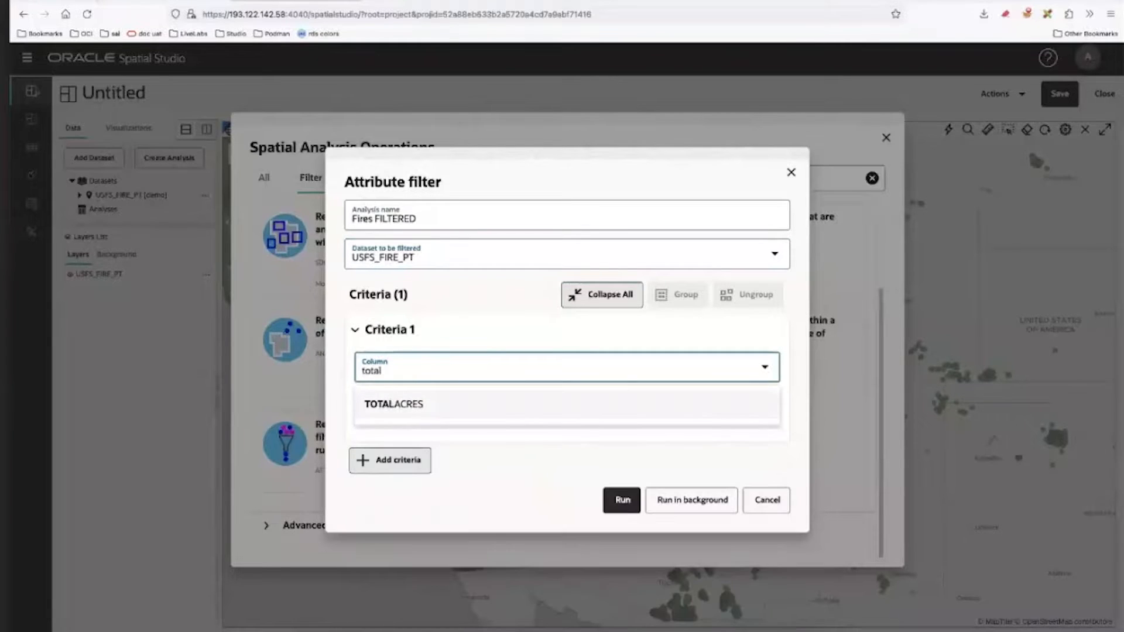
{"action": "left_click", "coordinate": [394, 407]}
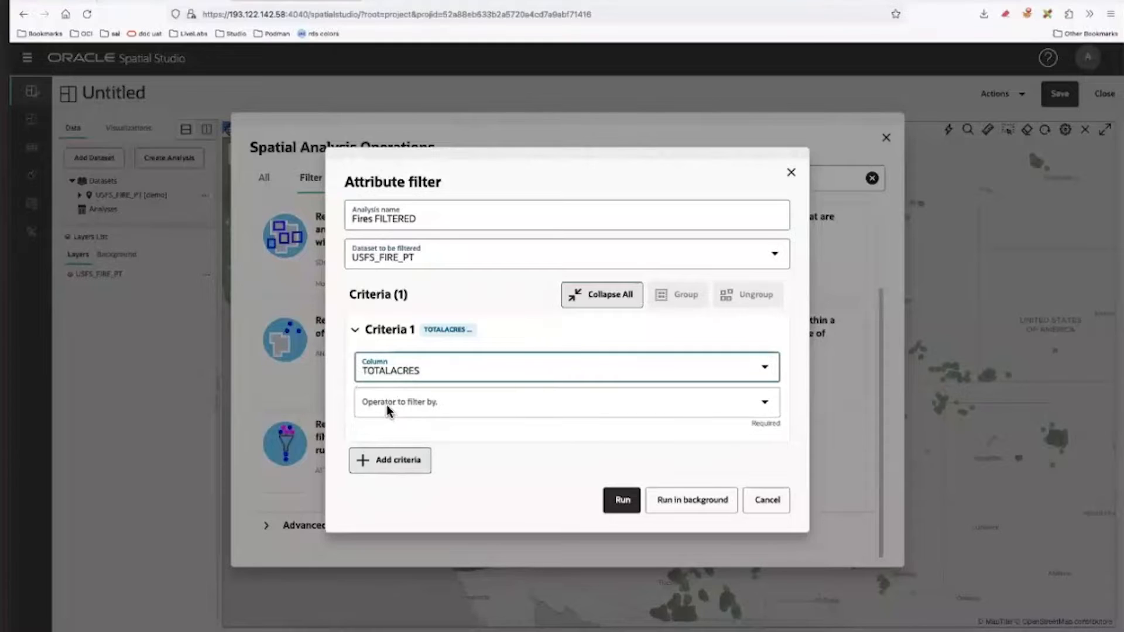
{"action": "left_click", "coordinate": [387, 407]}
{"action": "left_click", "coordinate": [386, 225]}
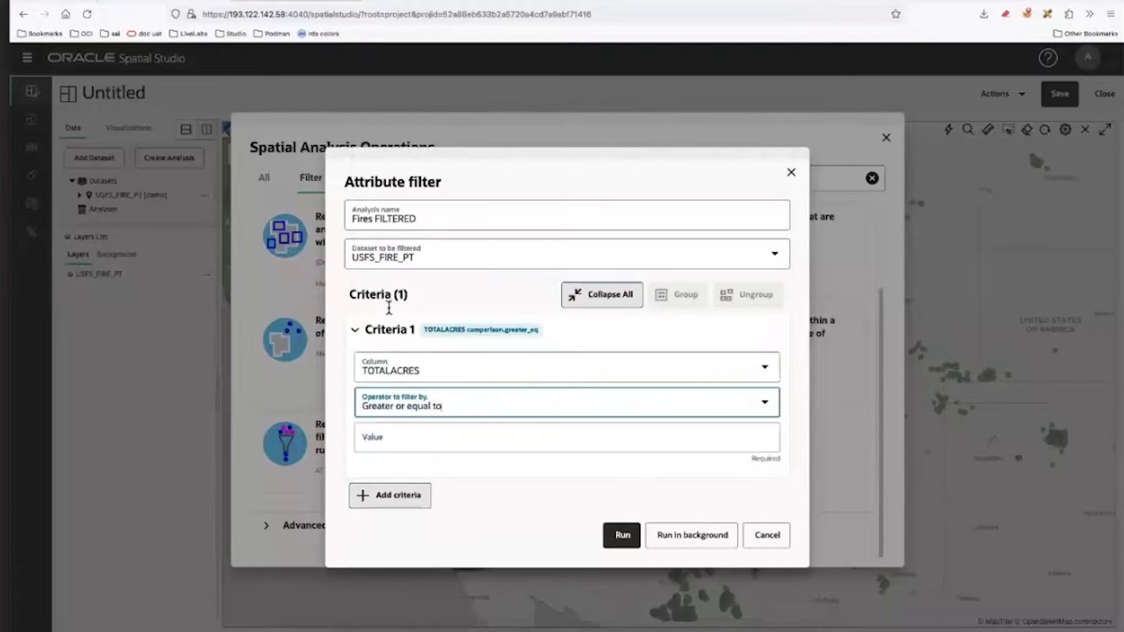
{"action": "left_click", "coordinate": [376, 444]}
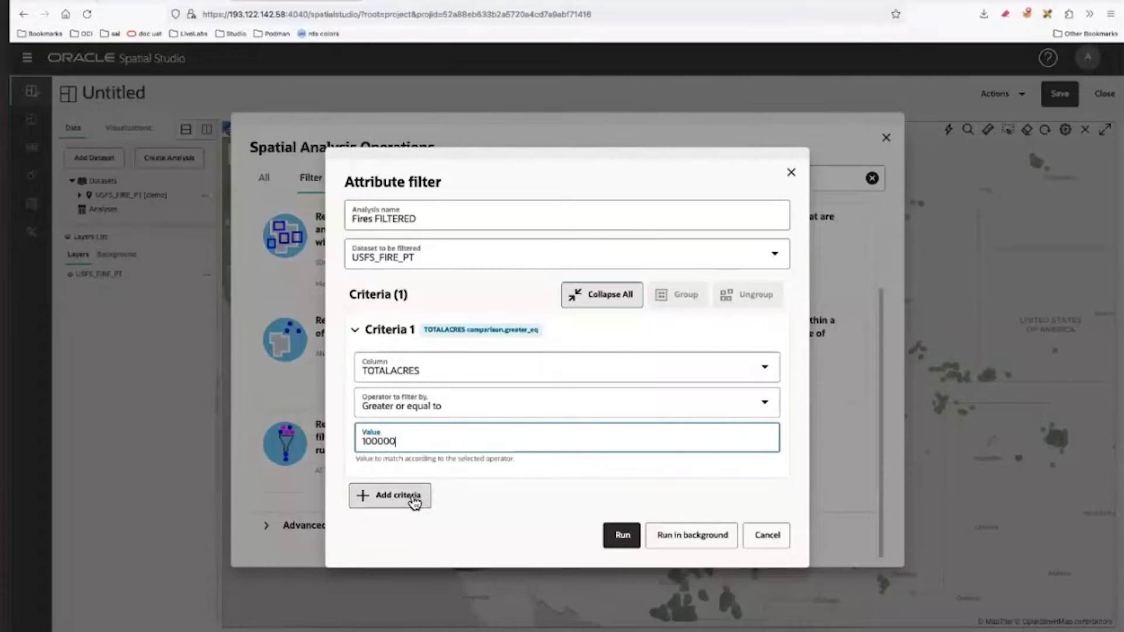
{"action": "left_click", "coordinate": [414, 501]}
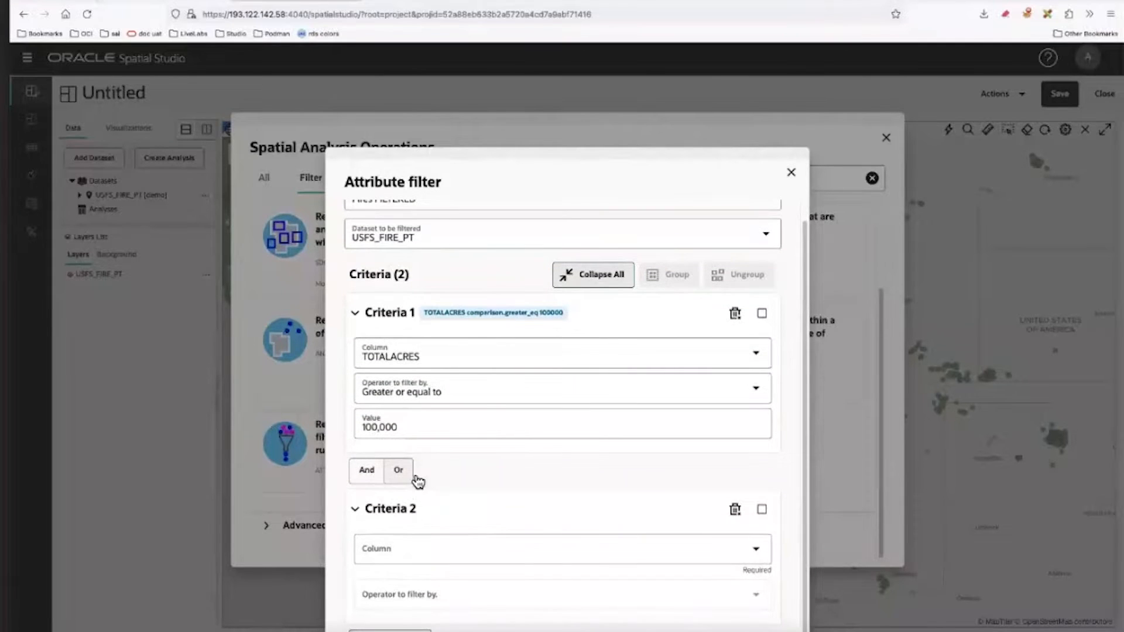
- Set the second criterion to FIREYEAR Equals 2012
{"action": "left_click", "coordinate": [377, 555]}
{"action": "type", "text": "fire"}
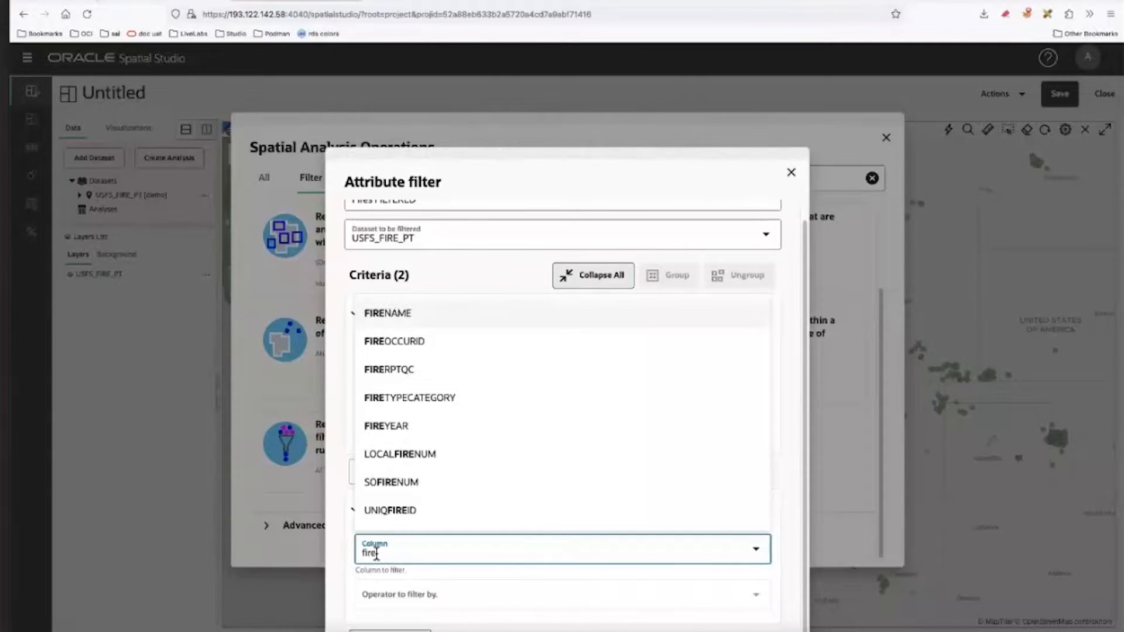
{"action": "type", "text": "yea"}
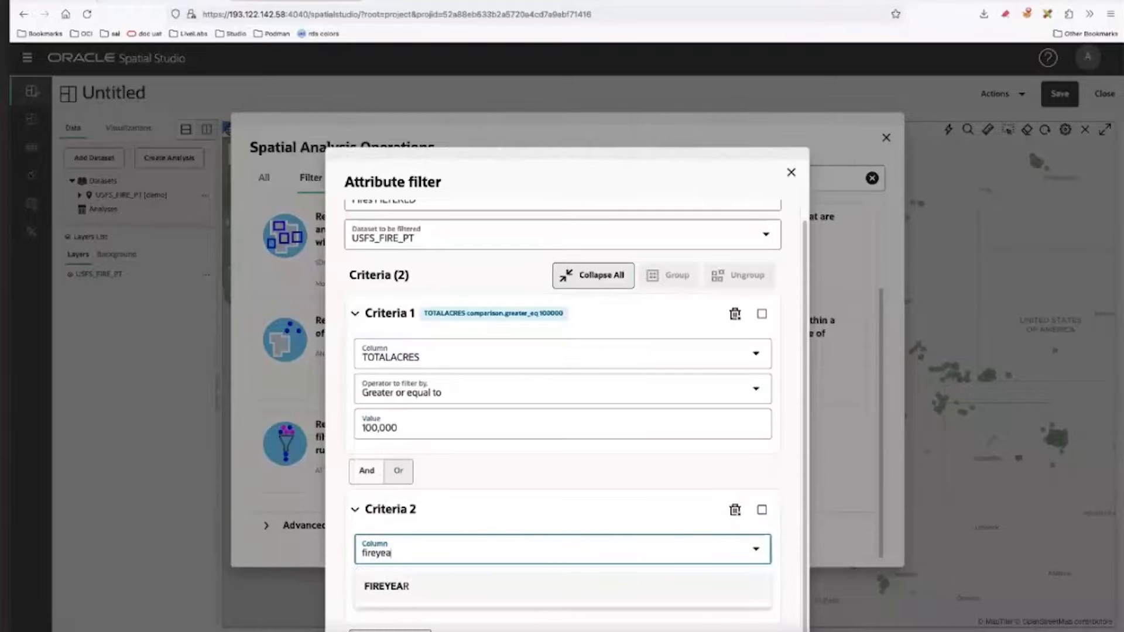
{"action": "left_click", "coordinate": [377, 590]}
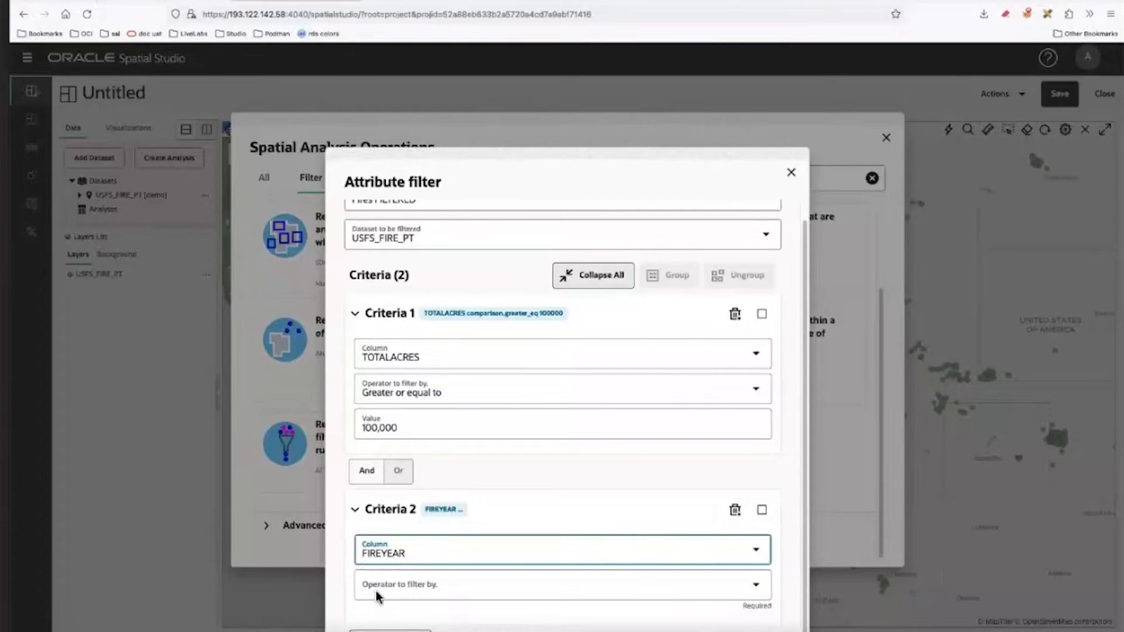
{"action": "left_click", "coordinate": [380, 592]}
{"action": "type", "text": "2012"}
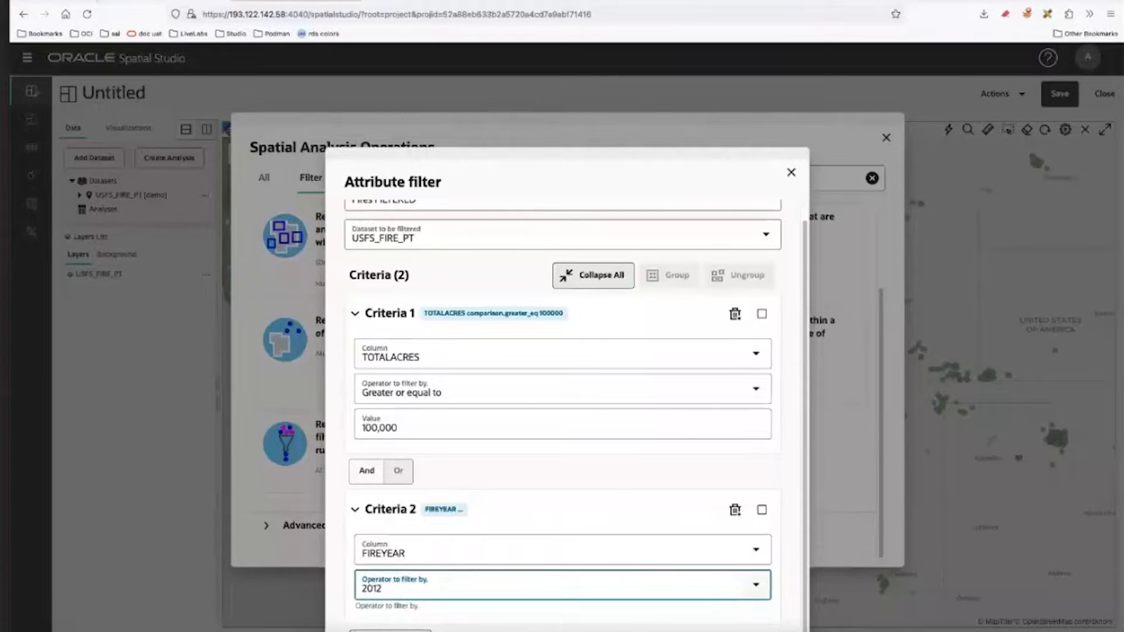
{"action": "key", "text": "BackSpace"}
{"action": "key", "text": "BackSpace"}
{"action": "key", "text": "BackSpace"}
{"action": "key", "text": "BackSpace"}
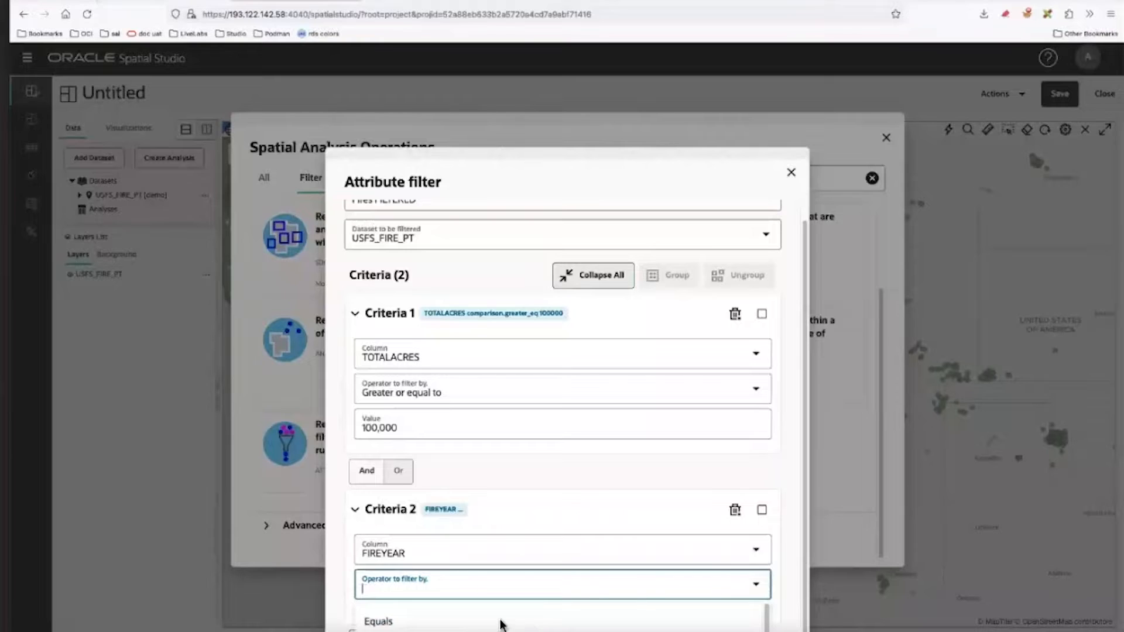
{"action": "left_click", "coordinate": [443, 623]}
{"action": "scroll", "coordinate": [410, 603], "scroll_direction": "down", "scroll_amount": 1}
{"action": "left_click", "coordinate": [399, 591]}
{"action": "type", "text": "2012"}
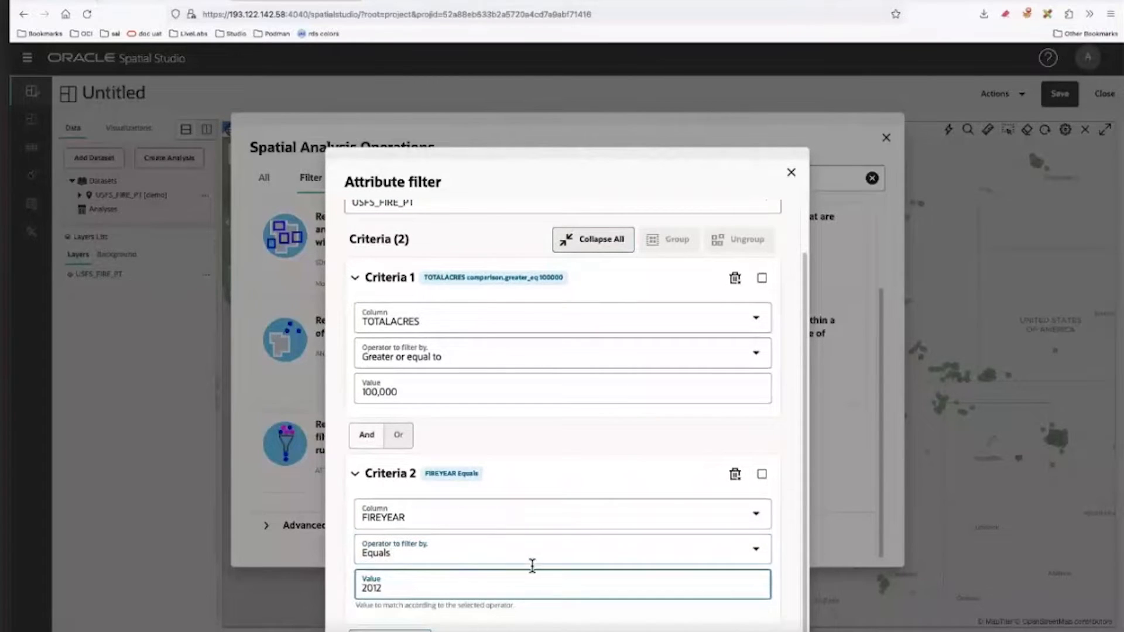
- Add a third criterion FIRETYPECATEGORY Equals WF and collapse its panel
{"action": "left_click", "coordinate": [390, 631]}
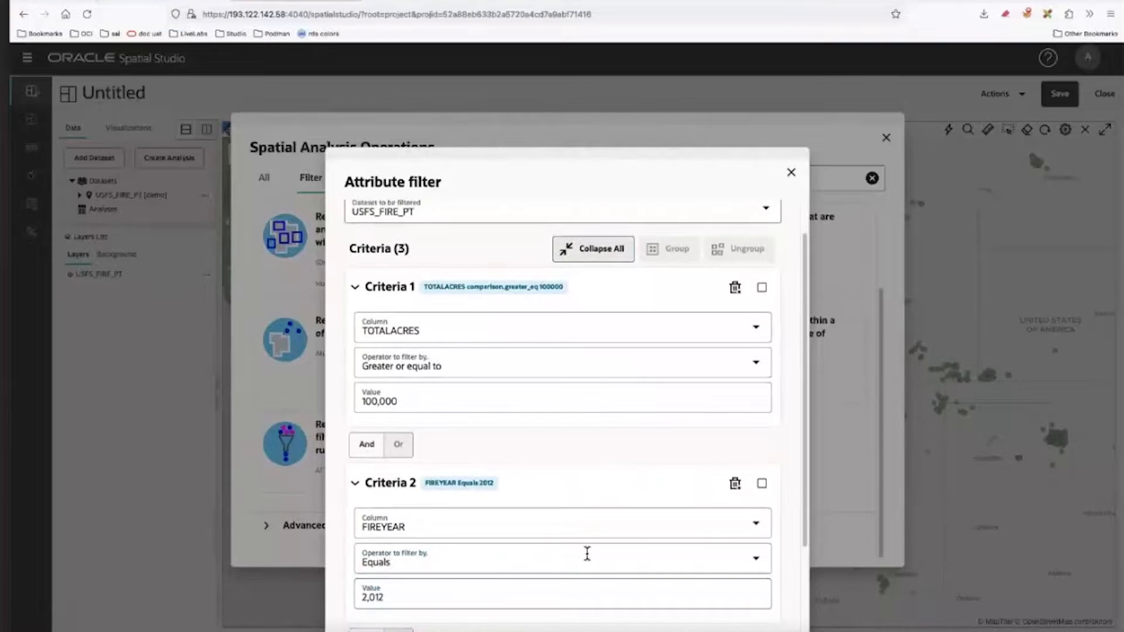
{"action": "scroll", "coordinate": [587, 551], "scroll_direction": "down", "scroll_amount": 3}
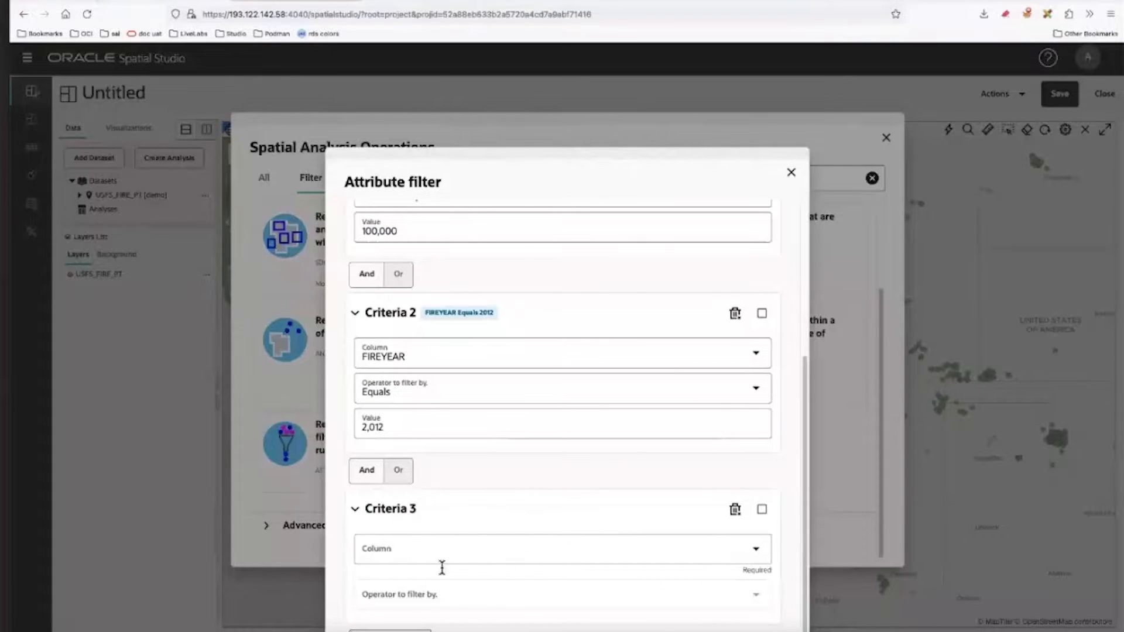
{"action": "left_click", "coordinate": [406, 555]}
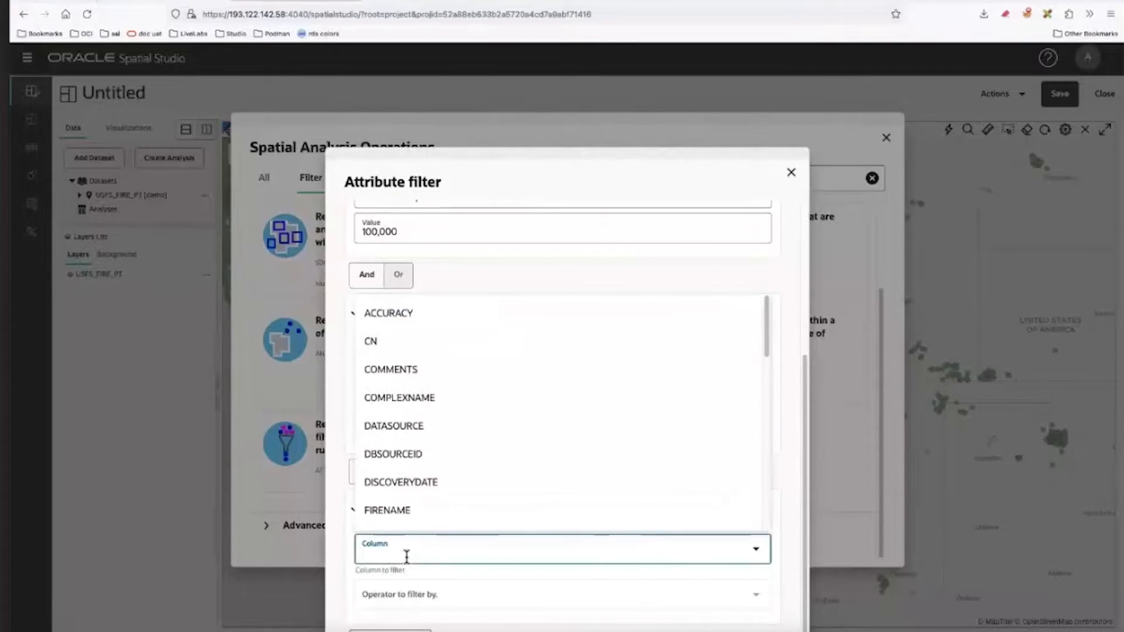
{"action": "type", "text": "cate"}
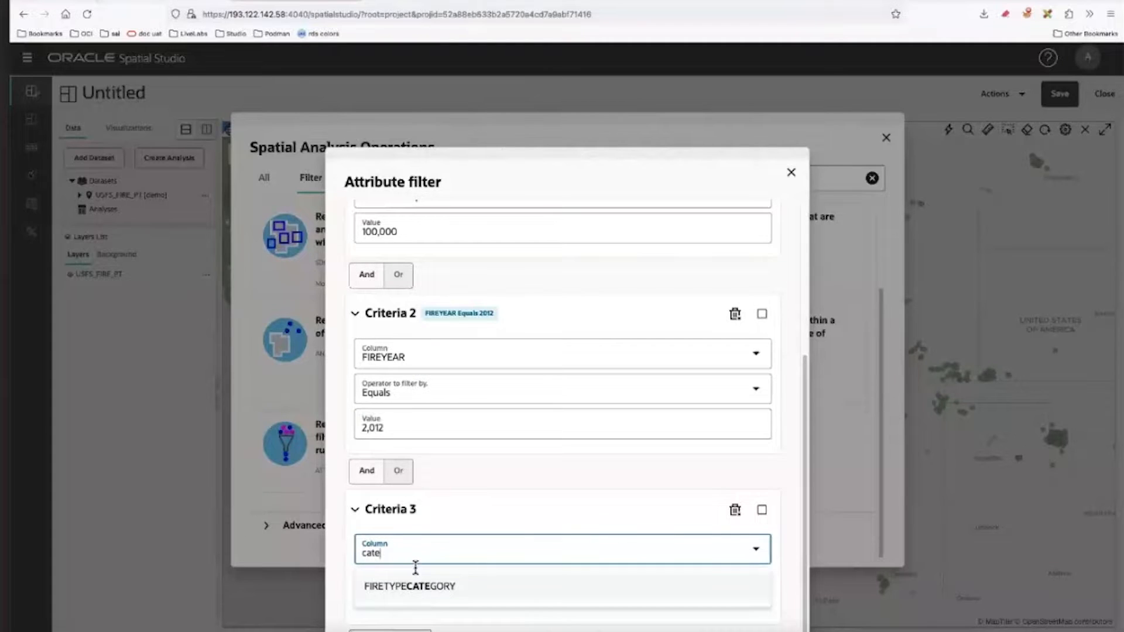
{"action": "left_click", "coordinate": [403, 587]}
{"action": "left_click", "coordinate": [388, 588]}
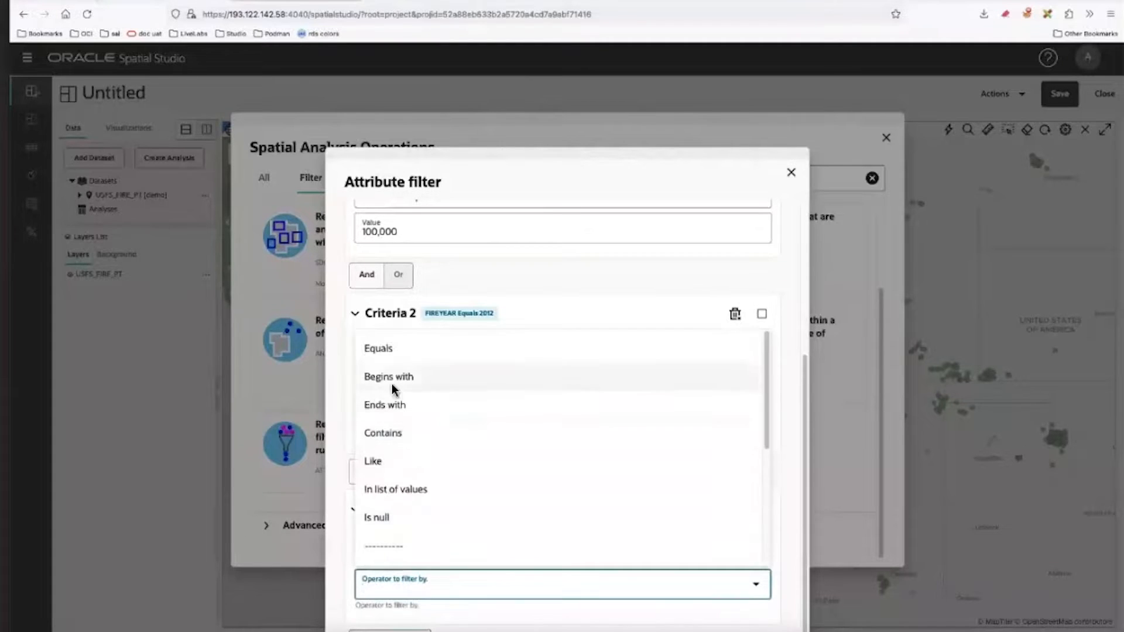
{"action": "left_click", "coordinate": [393, 351]}
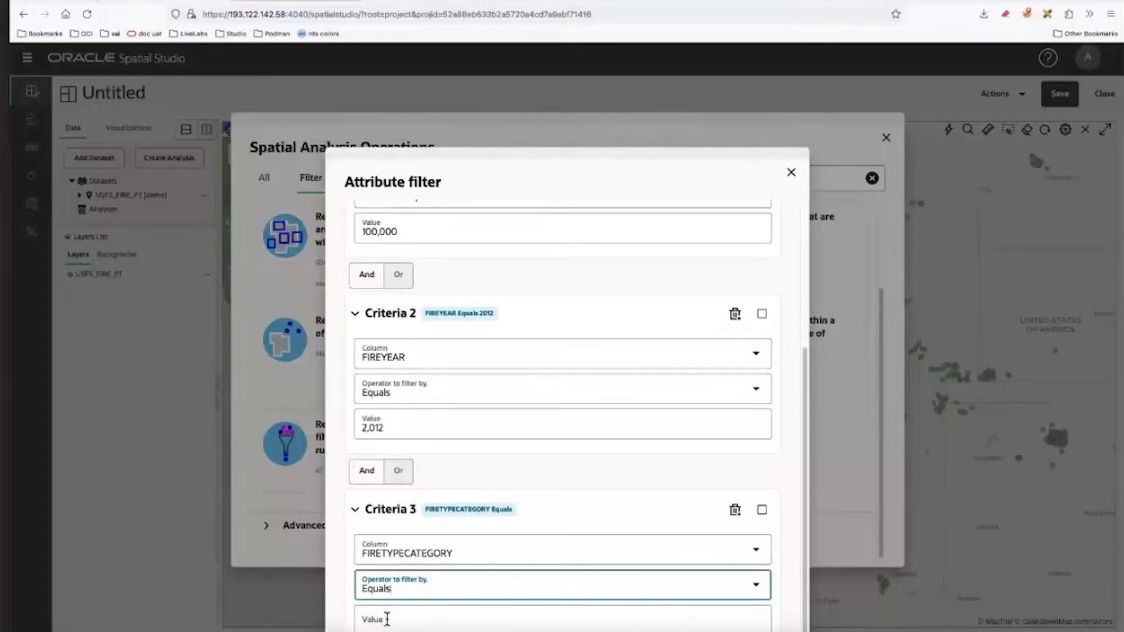
{"action": "left_click", "coordinate": [445, 625]}
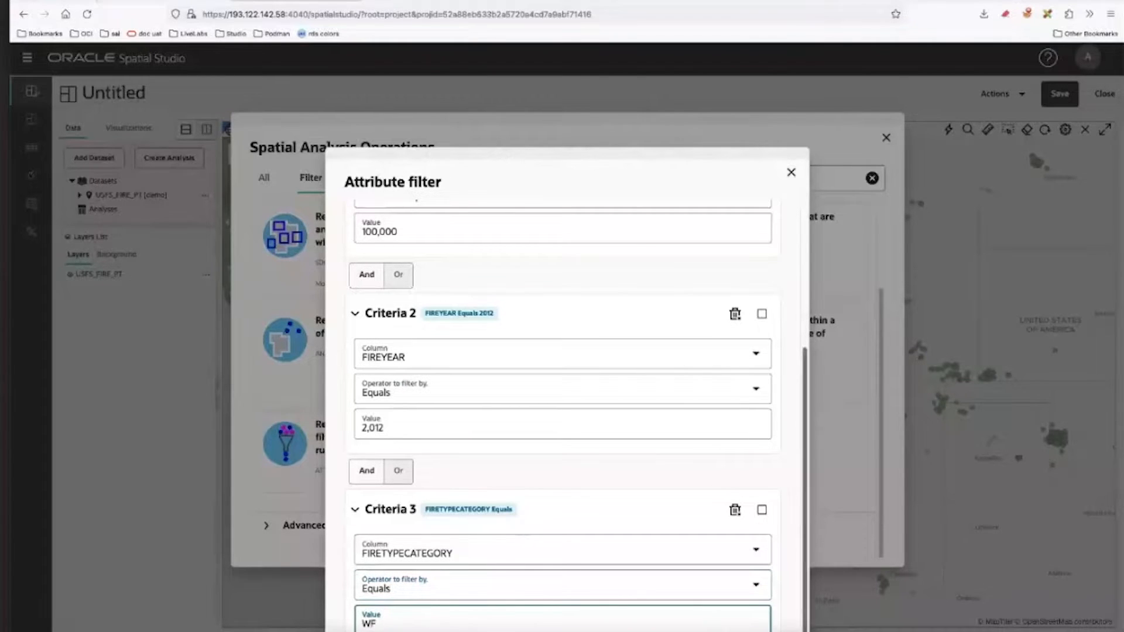
{"action": "key", "text": "Tab"}
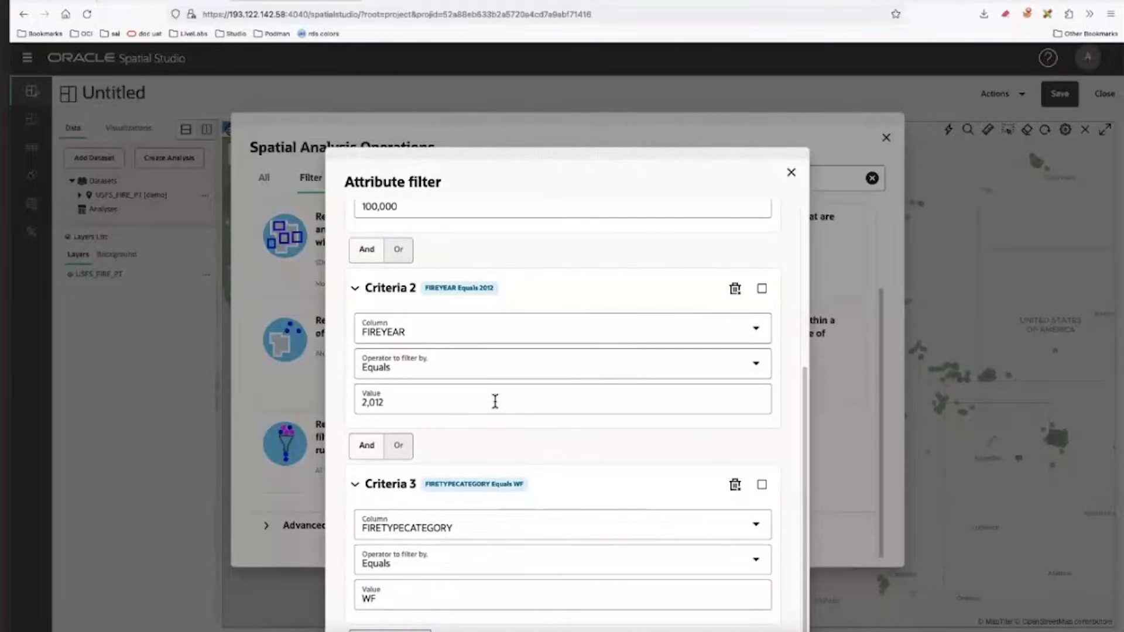
{"action": "left_click", "coordinate": [355, 486]}
- Collapse the remaining criteria panels and run the Fires FILTERED attribute filter
{"action": "left_click", "coordinate": [355, 405]}
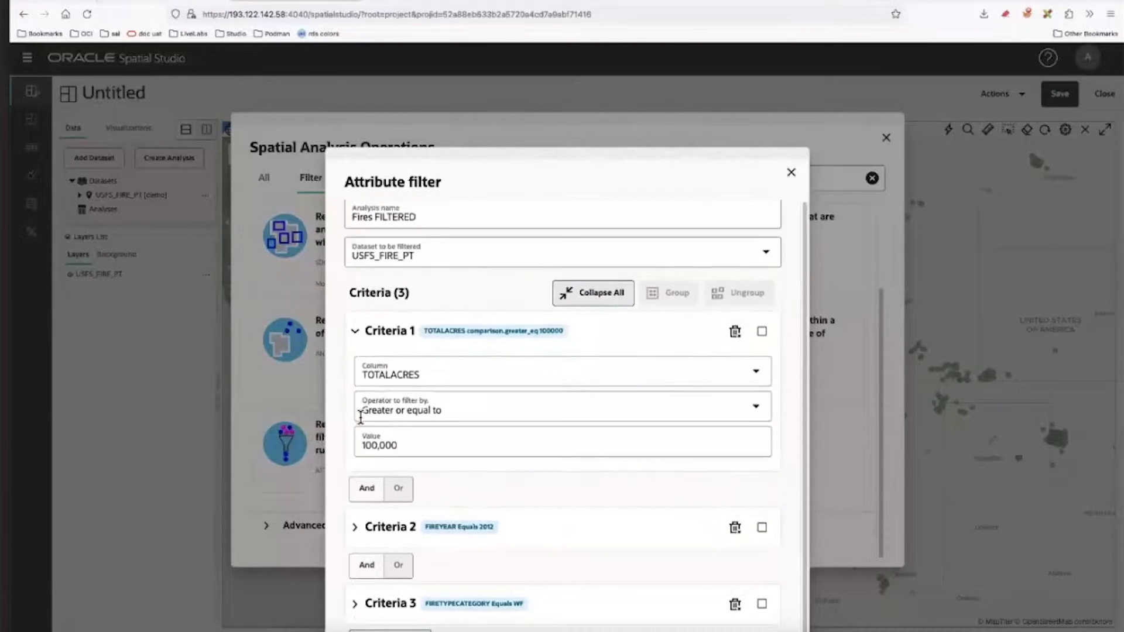
{"action": "left_click", "coordinate": [368, 334]}
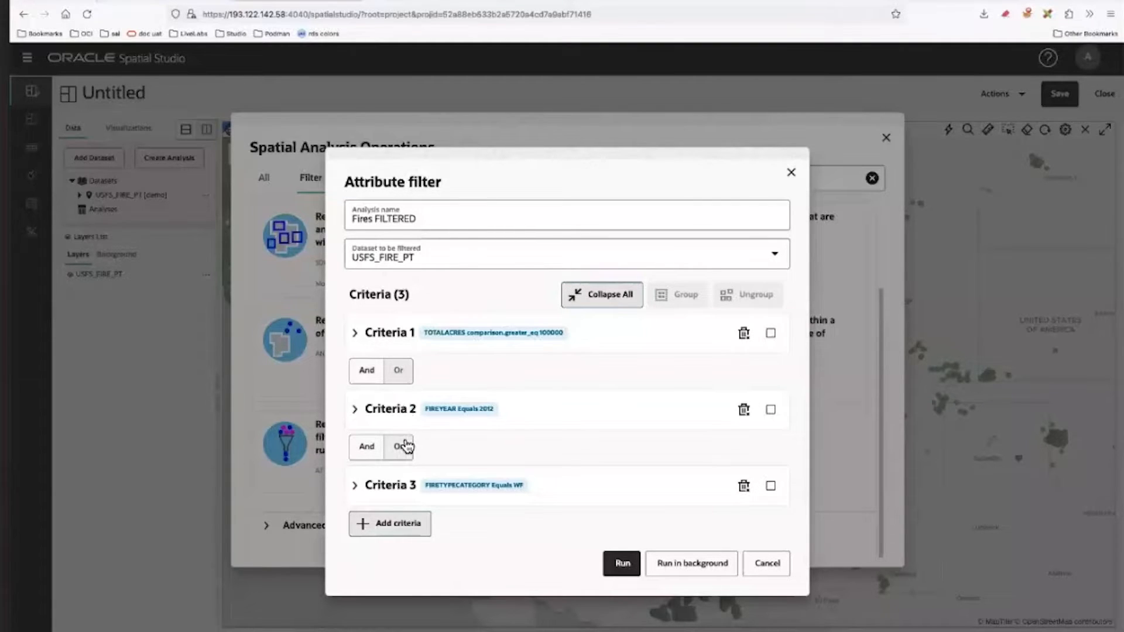
{"action": "left_click", "coordinate": [622, 565]}
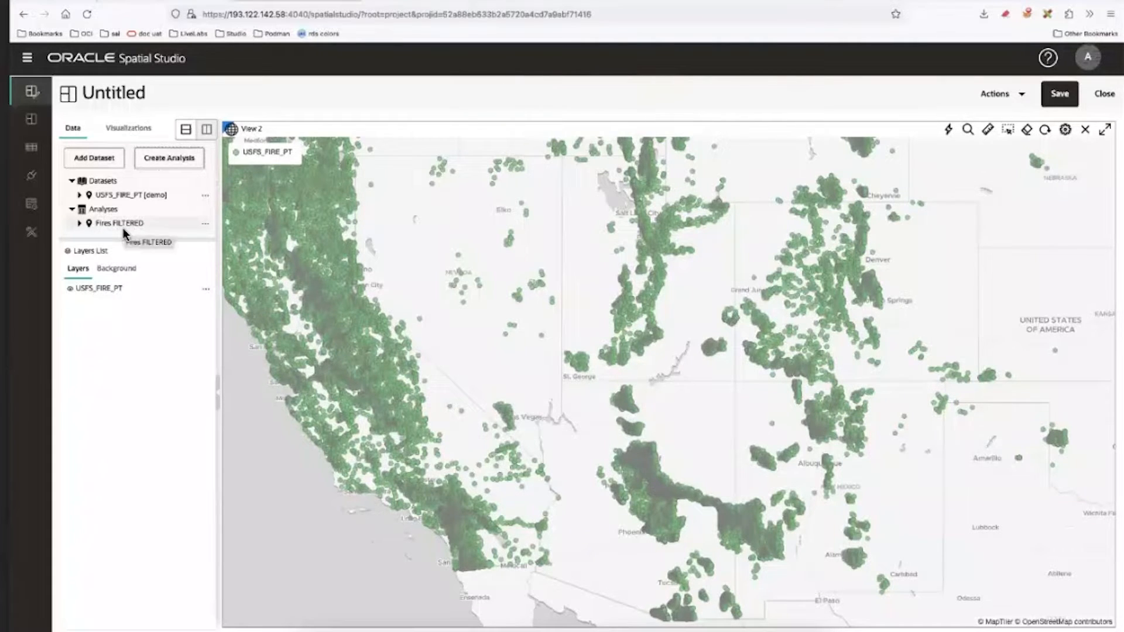
- Add Fires FILTERED to the map as a layer and colour its points bright red
{"action": "left_click_drag", "start_coordinate": [114, 226], "coordinate": [159, 251]}
{"action": "left_click_drag", "start_coordinate": [391, 296], "coordinate": [444, 321]}
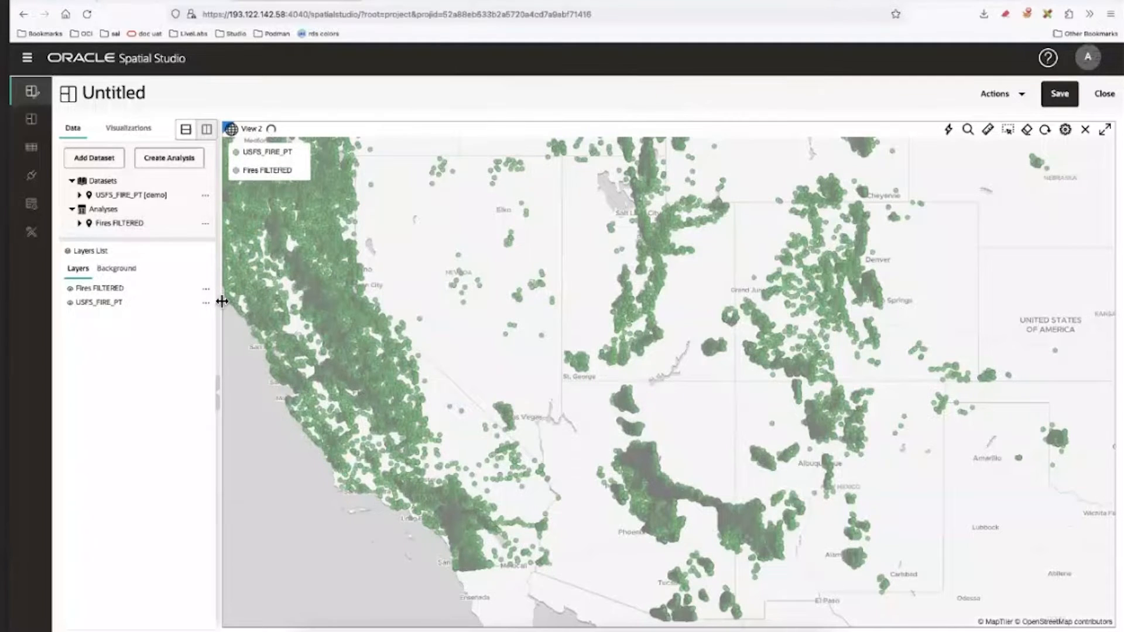
{"action": "left_click", "coordinate": [206, 290]}
{"action": "left_click", "coordinate": [230, 310]}
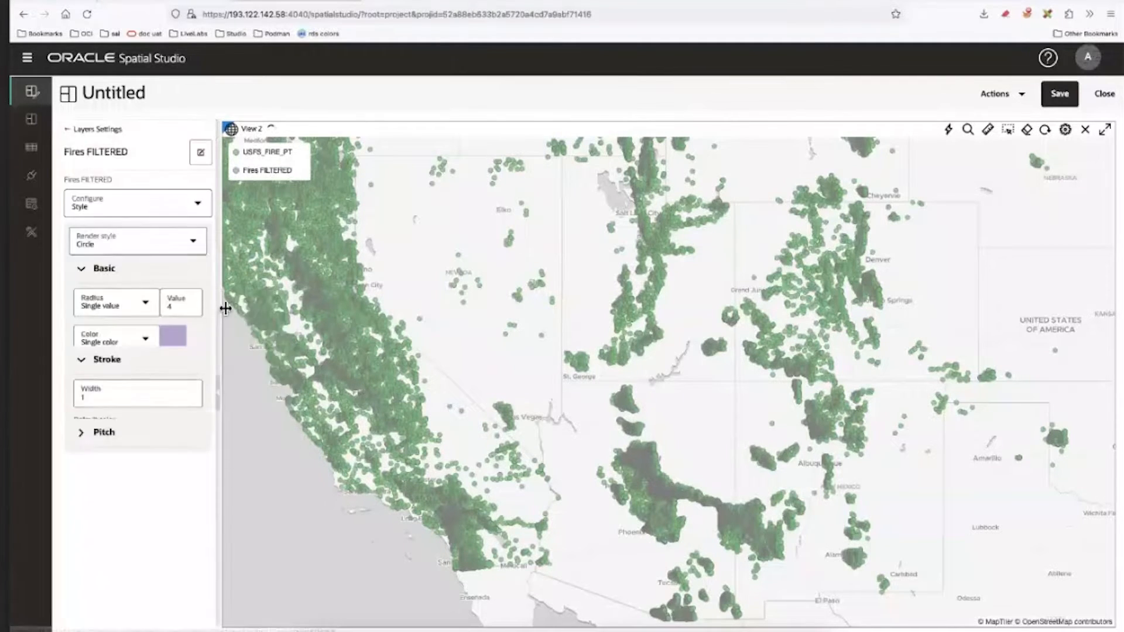
{"action": "left_click", "coordinate": [169, 342]}
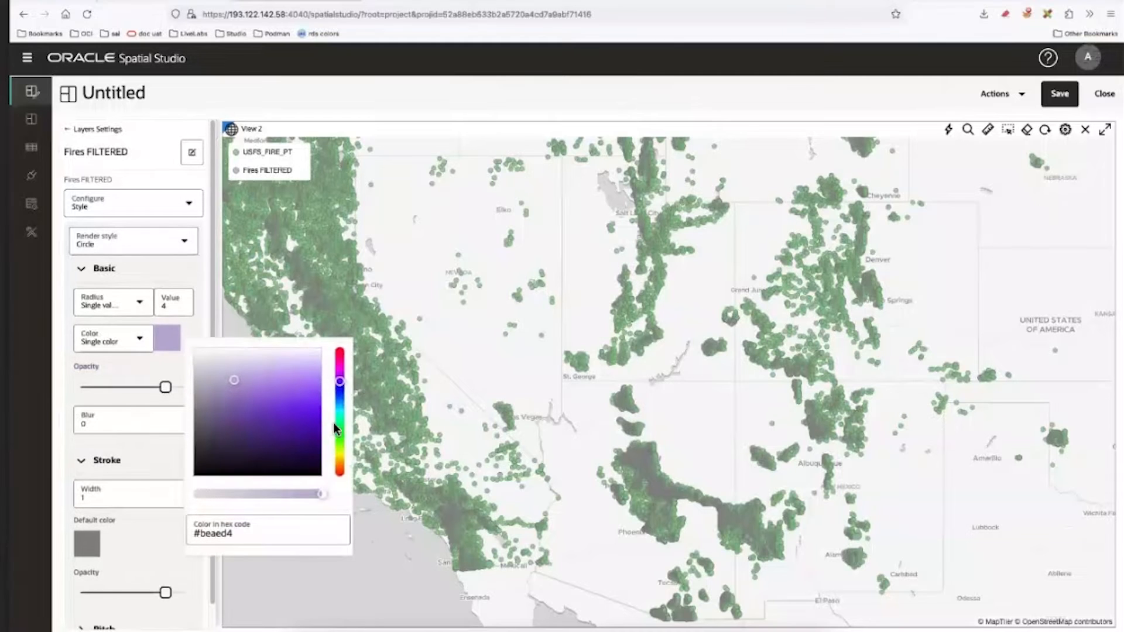
{"action": "left_click", "coordinate": [339, 471]}
{"action": "left_click", "coordinate": [310, 410]}
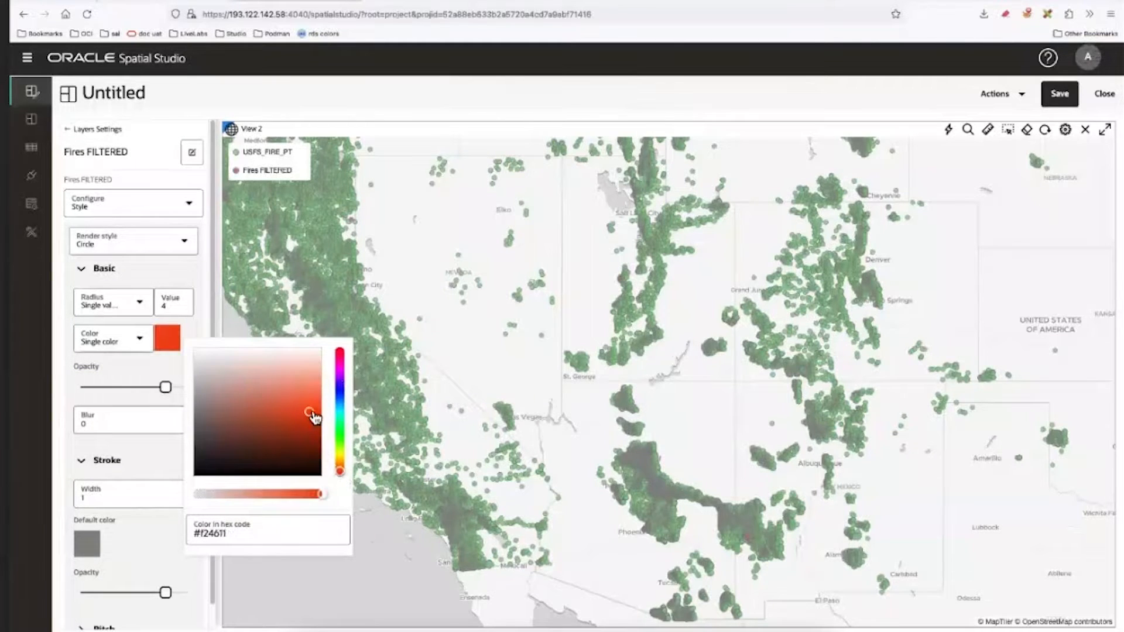
{"action": "left_click", "coordinate": [519, 344]}
{"action": "scroll", "coordinate": [624, 452], "scroll_direction": "down", "scroll_amount": 2}
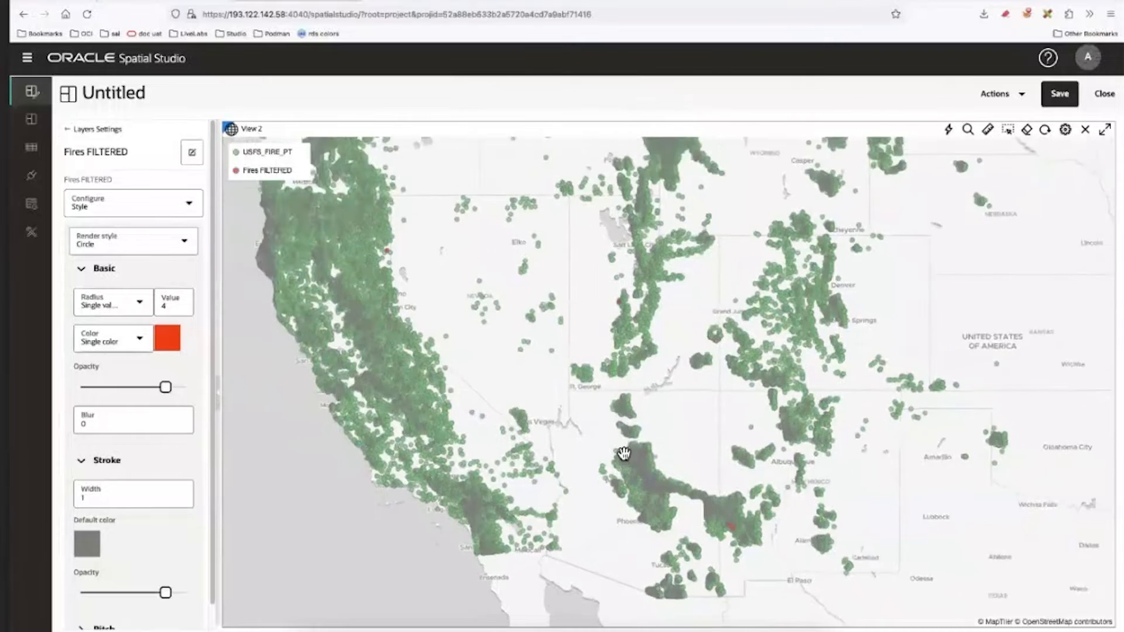
{"action": "scroll", "coordinate": [540, 434], "scroll_direction": "up", "scroll_amount": 2}
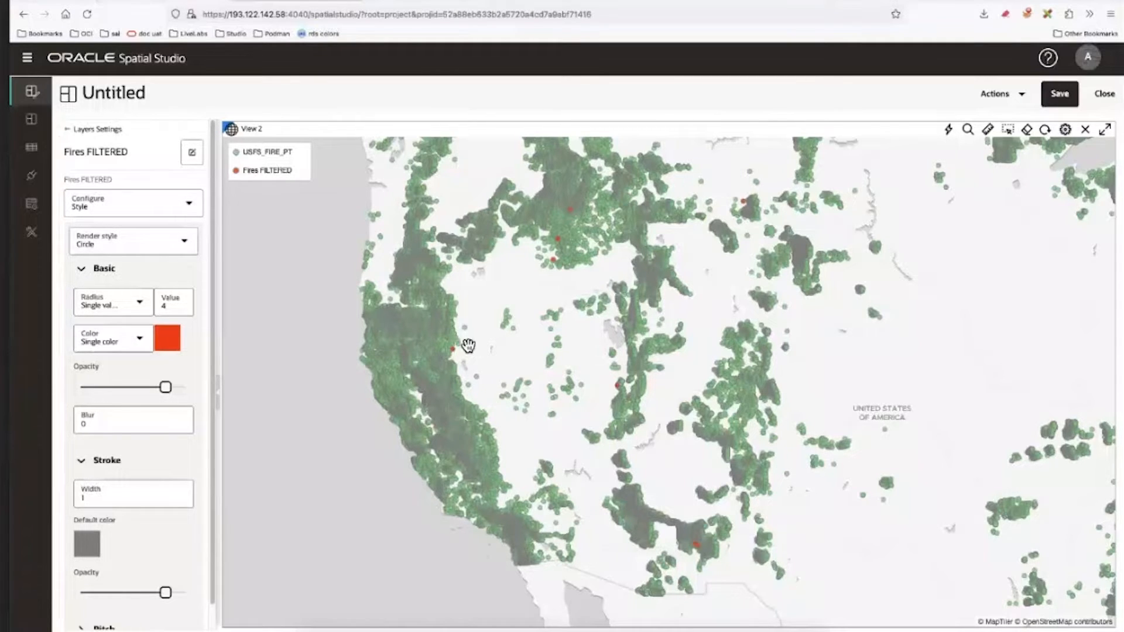
- Render Fires FILTERED as symbols using the Animations set's pulsing-dot
{"action": "left_click", "coordinate": [193, 249]}
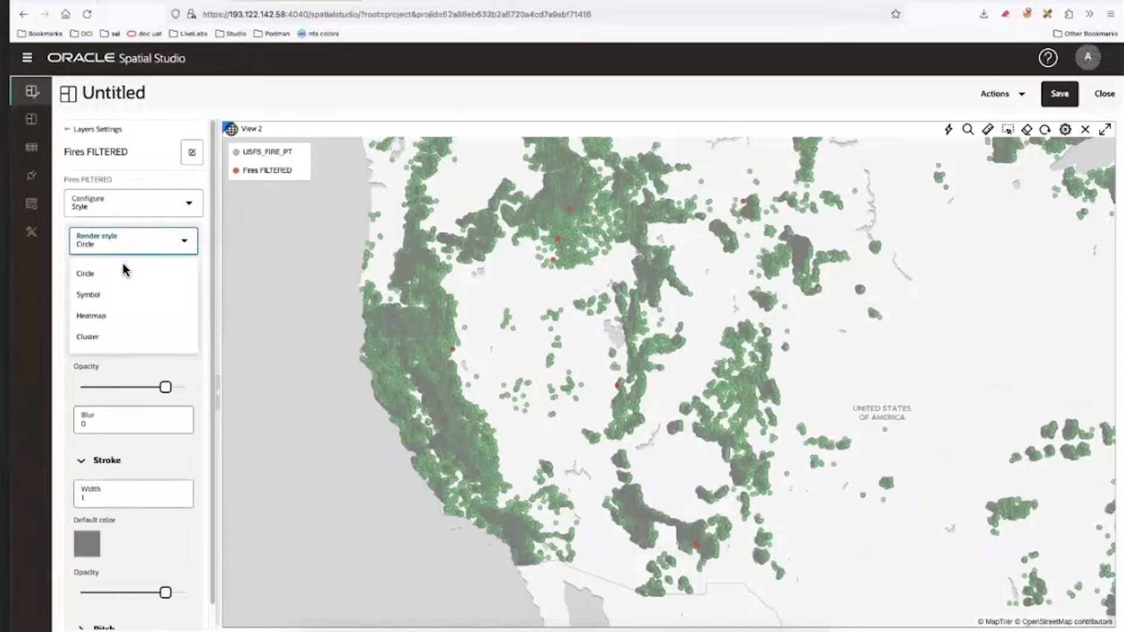
{"action": "left_click", "coordinate": [89, 294]}
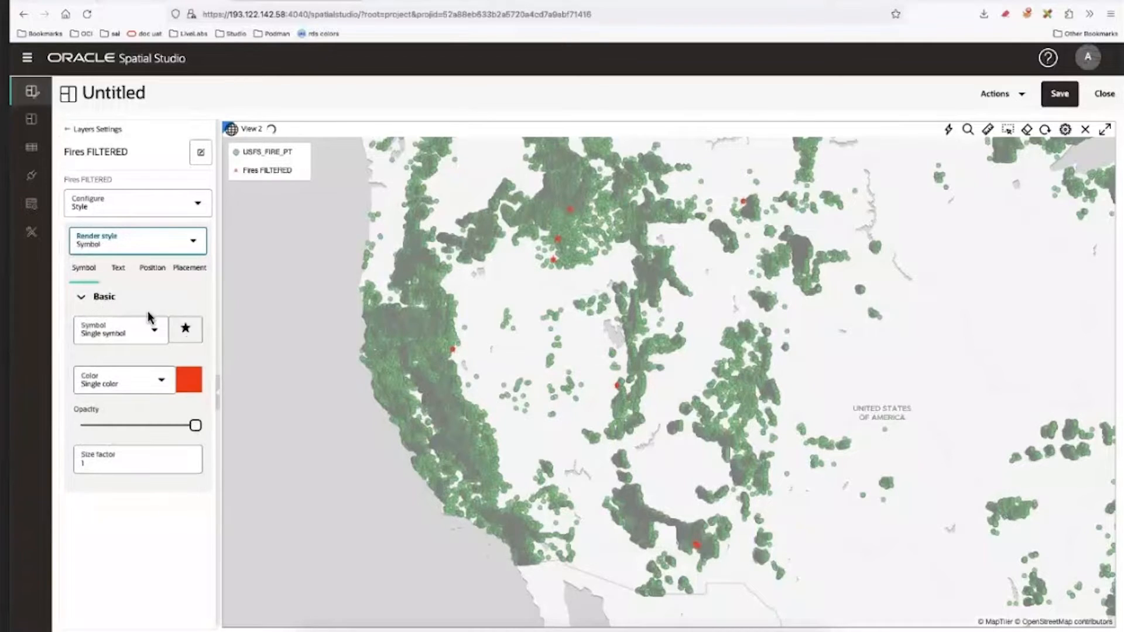
{"action": "left_click", "coordinate": [189, 329]}
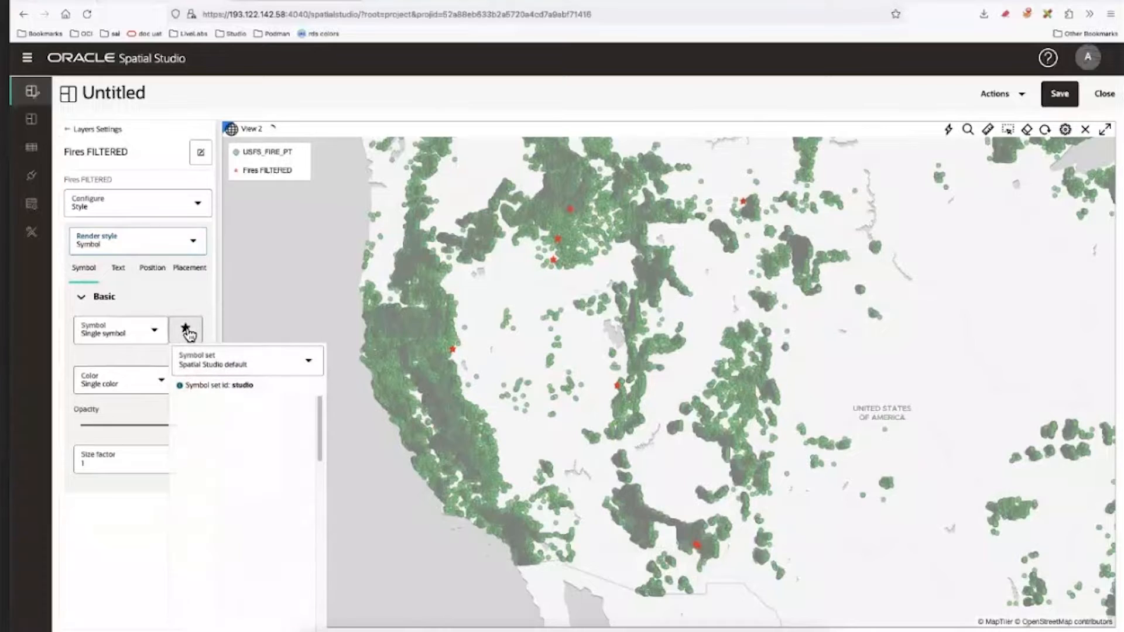
{"action": "scroll", "coordinate": [293, 459], "scroll_direction": "down", "scroll_amount": 4}
{"action": "scroll", "coordinate": [290, 462], "scroll_direction": "up", "scroll_amount": 4}
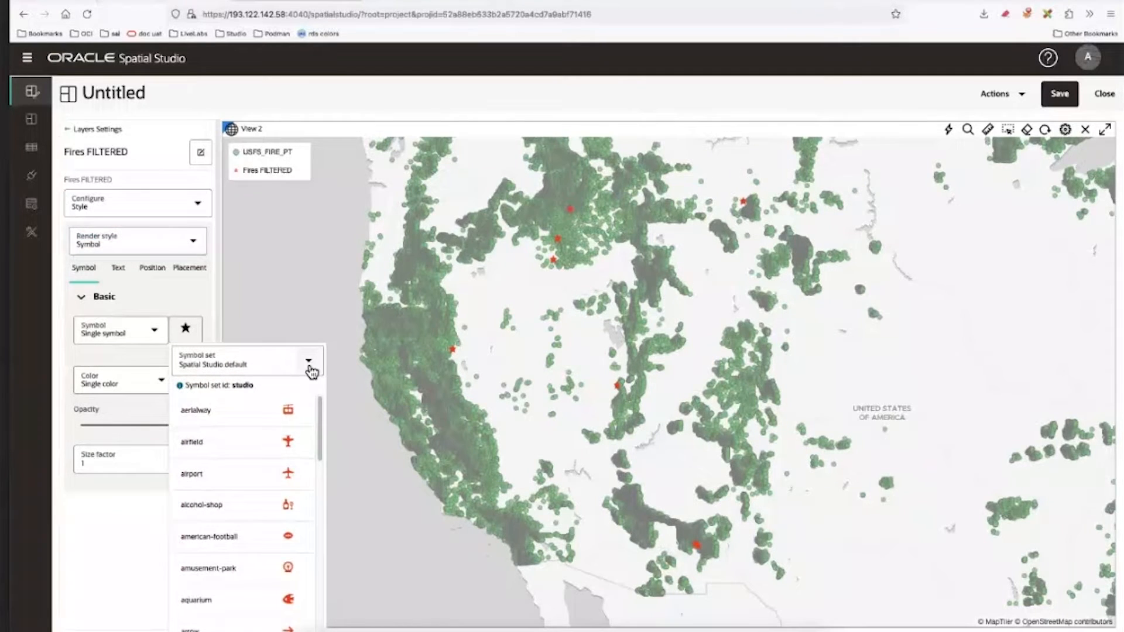
{"action": "left_click", "coordinate": [308, 361]}
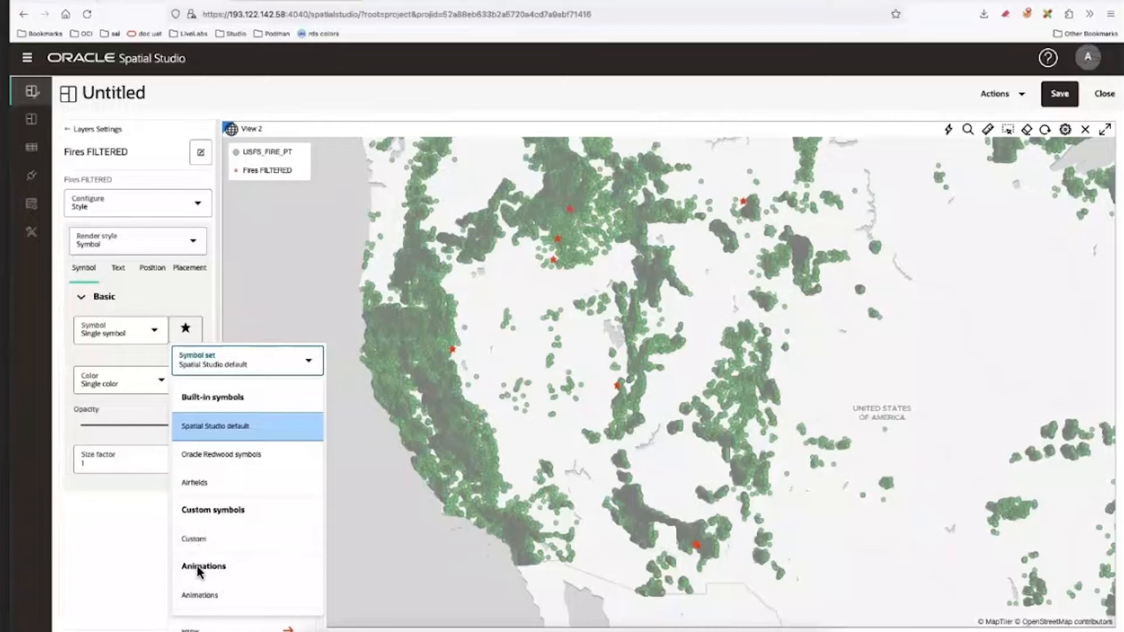
{"action": "left_click", "coordinate": [201, 597]}
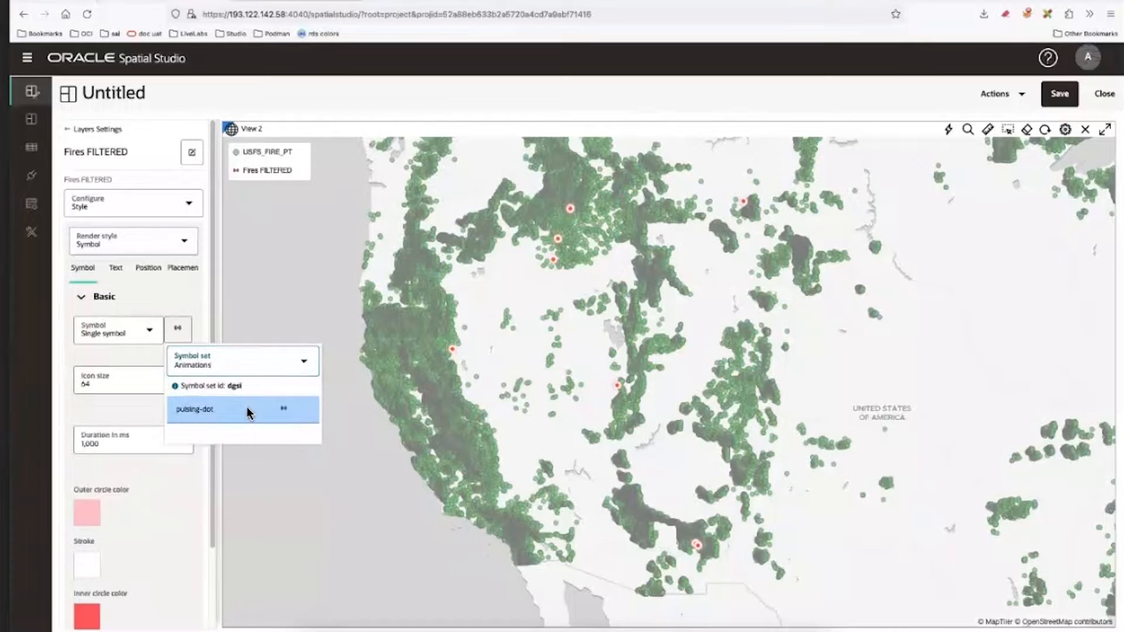
{"action": "left_click", "coordinate": [319, 526]}
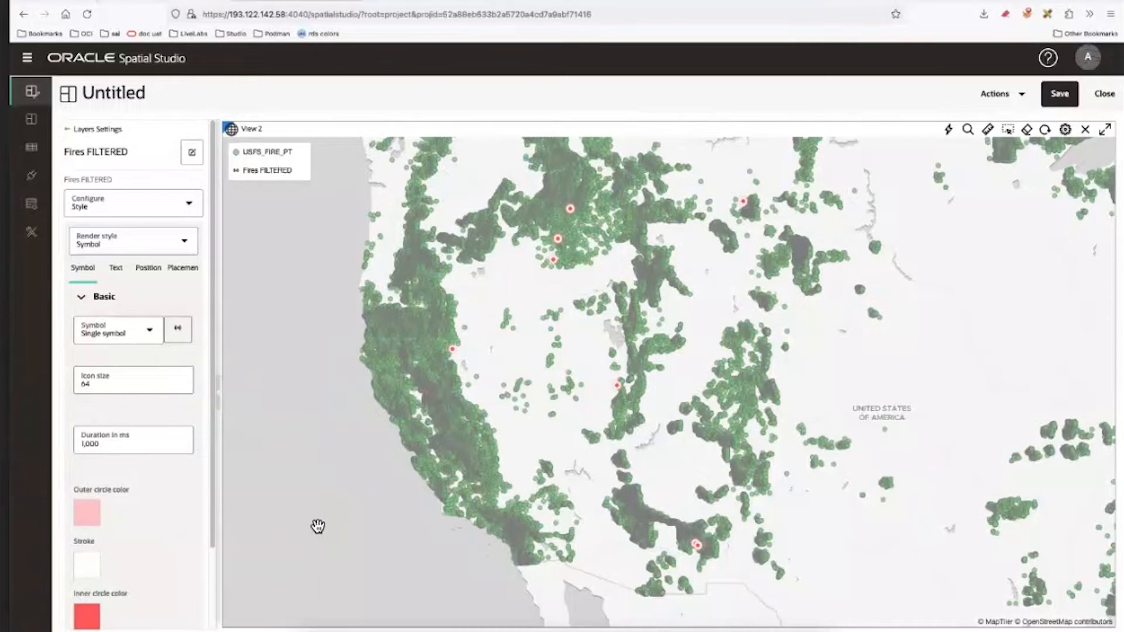
{"action": "scroll", "coordinate": [317, 526], "scroll_direction": "down", "scroll_amount": 2}
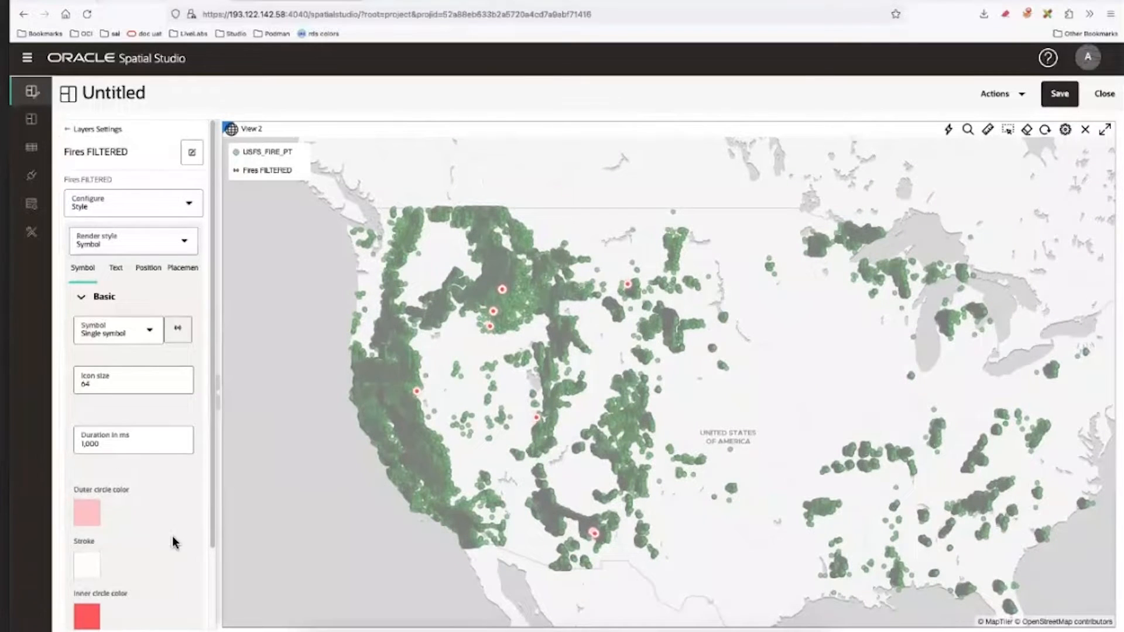
{"action": "scroll", "coordinate": [174, 540], "scroll_direction": "down", "scroll_amount": 3}
{"action": "scroll", "coordinate": [174, 541], "scroll_direction": "down", "scroll_amount": 1}
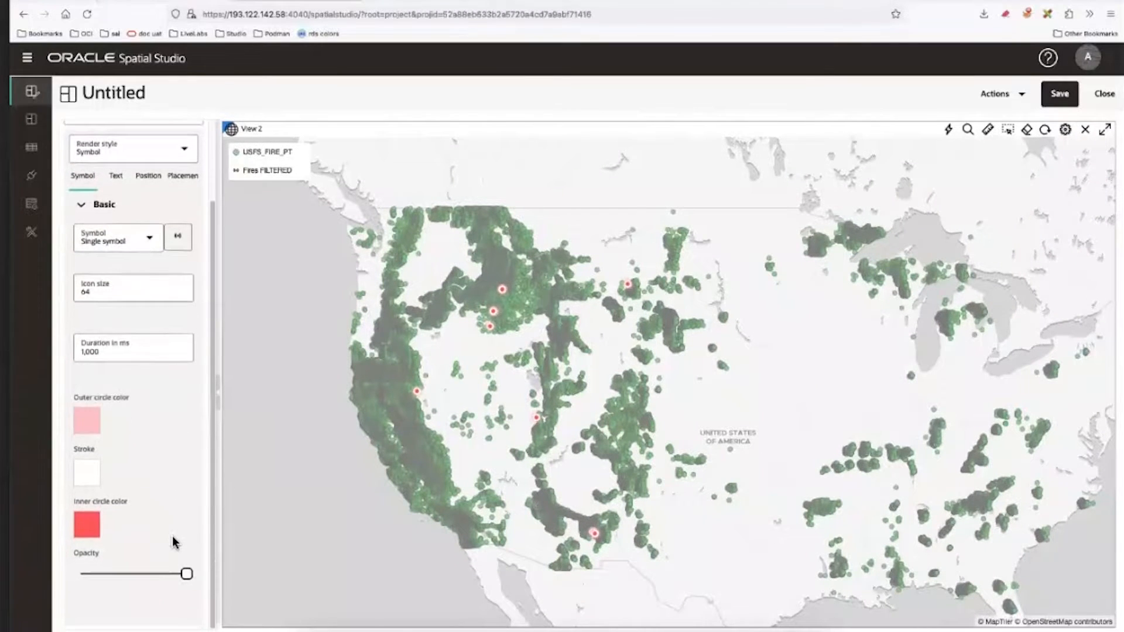
{"action": "scroll", "coordinate": [174, 540], "scroll_direction": "up", "scroll_amount": 4}
- Set the pulsing-dot icon size to 110 and the animation duration to 1,200 ms
{"action": "left_click", "coordinate": [77, 384]}
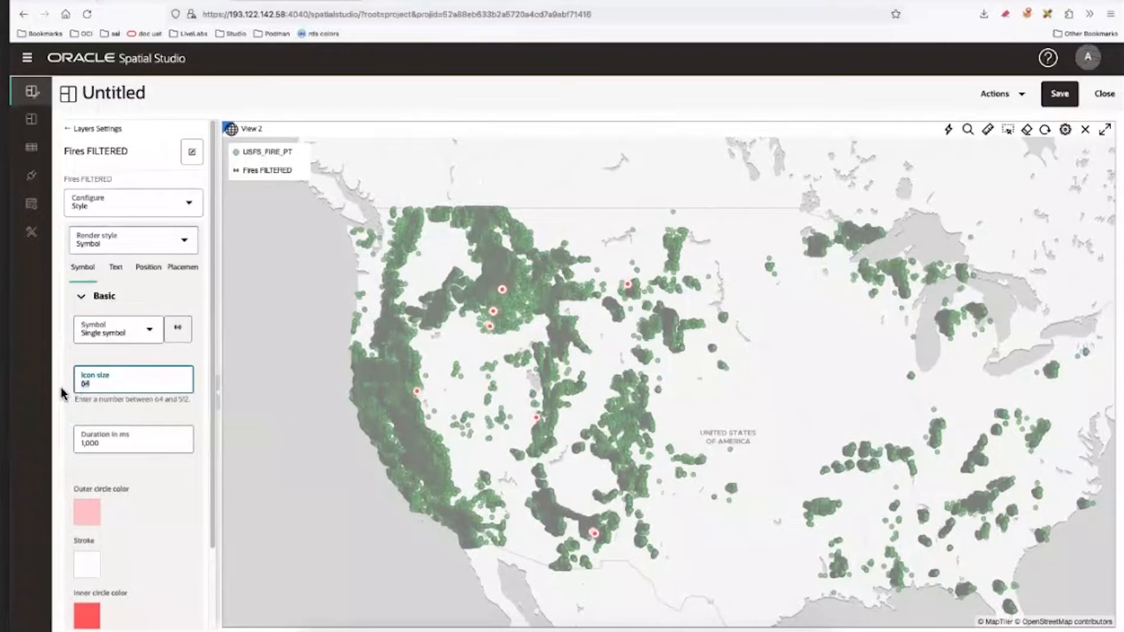
{"action": "type", "text": "110"}
{"action": "left_click", "coordinate": [179, 414]}
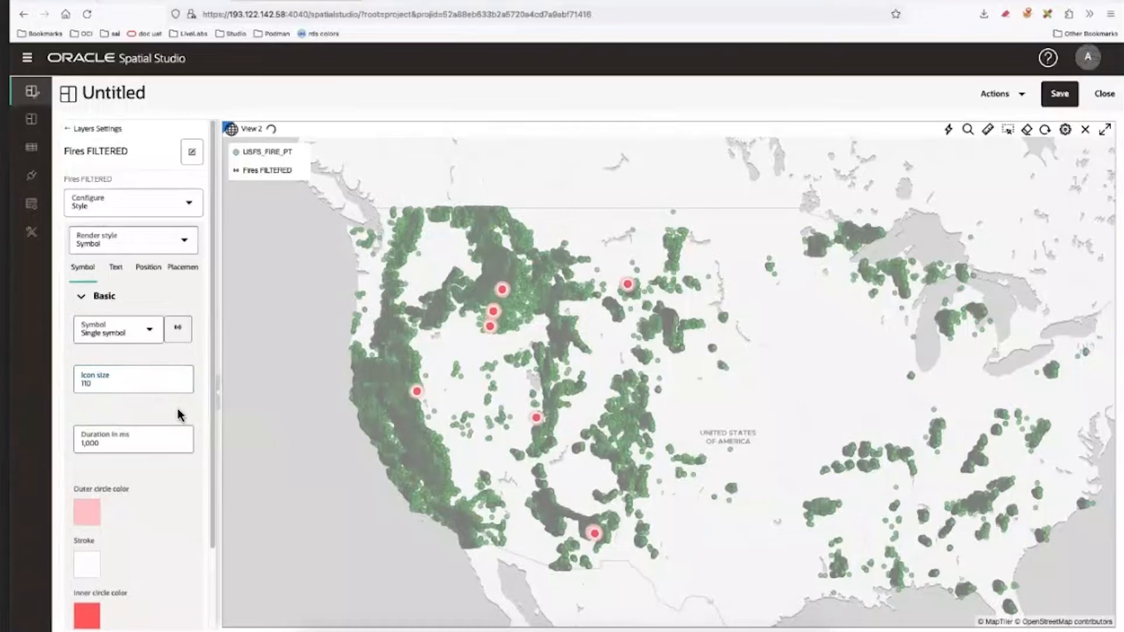
{"action": "left_click", "coordinate": [92, 445]}
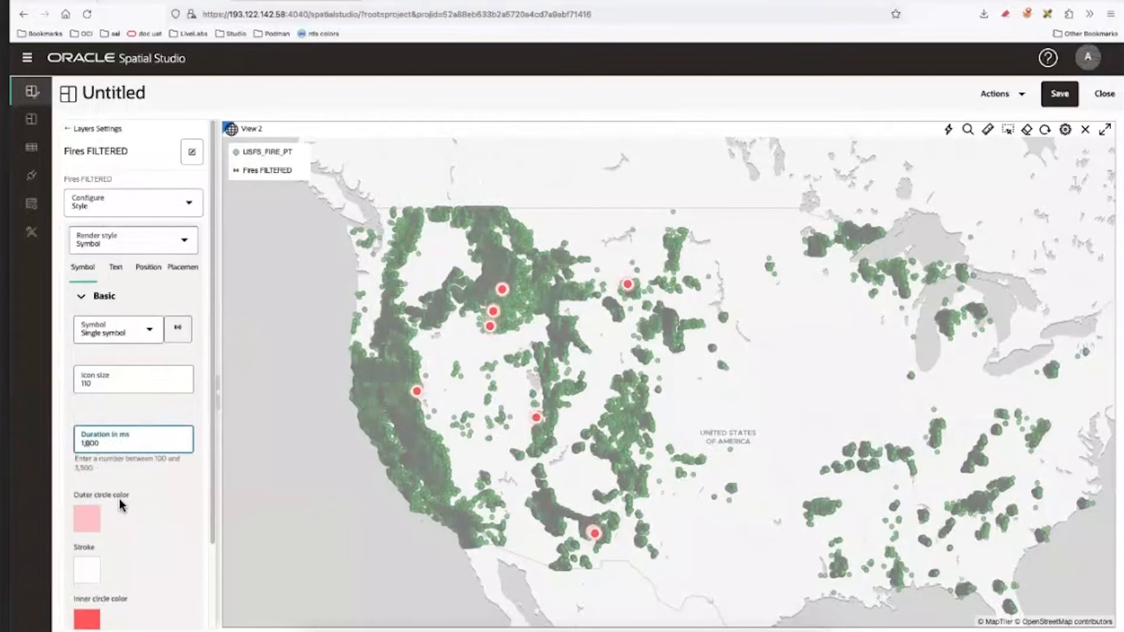
{"action": "key", "text": "Delete"}
{"action": "type", "text": "2"}
{"action": "left_click", "coordinate": [159, 528]}
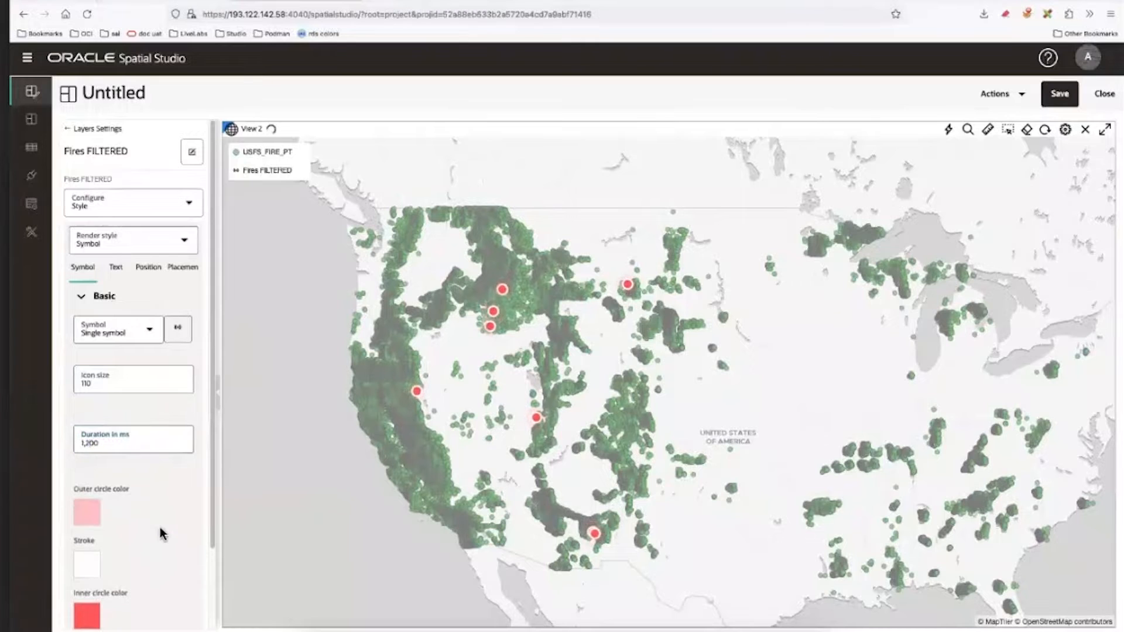
{"action": "left_click_drag", "start_coordinate": [514, 537], "coordinate": [530, 485]}
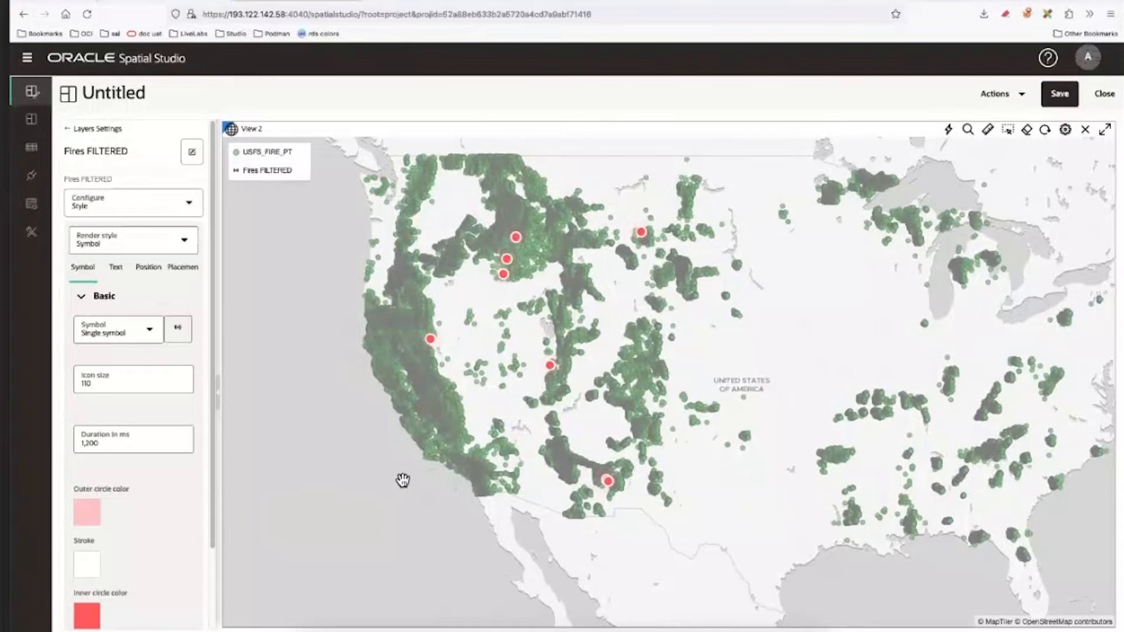
{"action": "scroll", "coordinate": [565, 393], "scroll_direction": "up", "scroll_amount": 2}
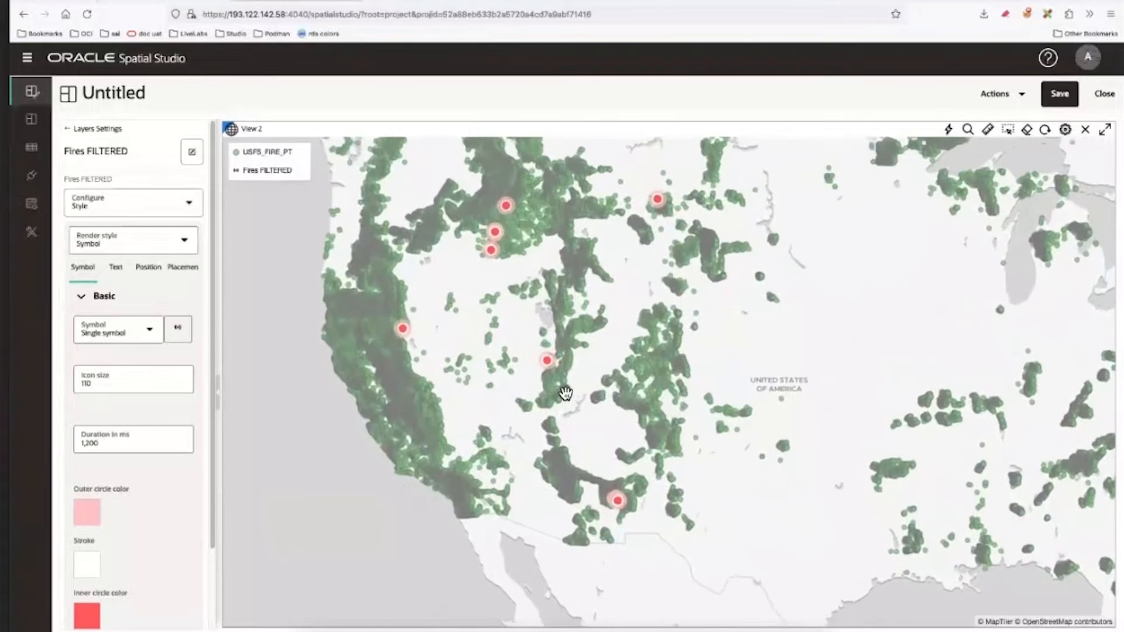
{"action": "scroll", "coordinate": [566, 393], "scroll_direction": "down", "scroll_amount": 1}
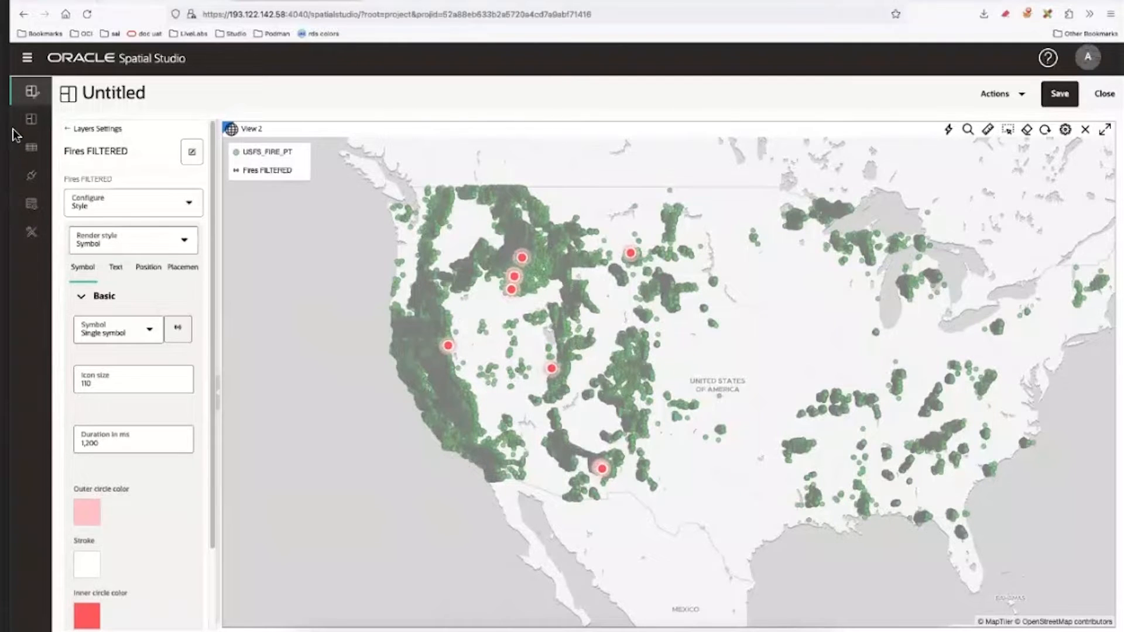
- Upload fire.png as a custom map symbol named 'fire' in Administration
{"action": "left_click", "coordinate": [32, 233]}
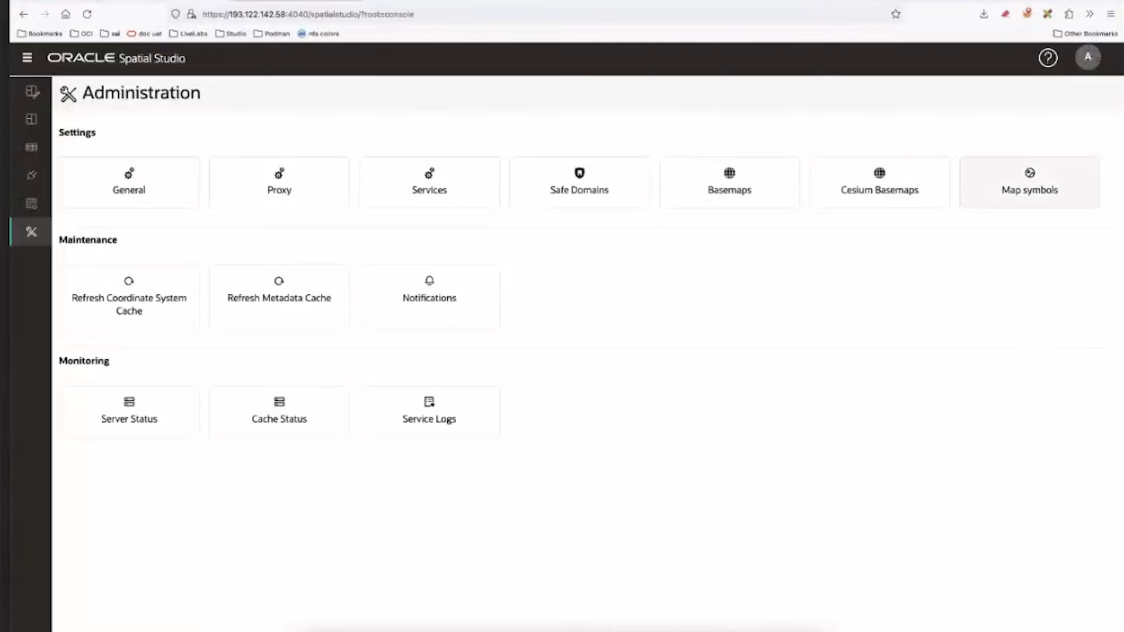
{"action": "left_click", "coordinate": [1030, 182]}
{"action": "left_click", "coordinate": [688, 138]}
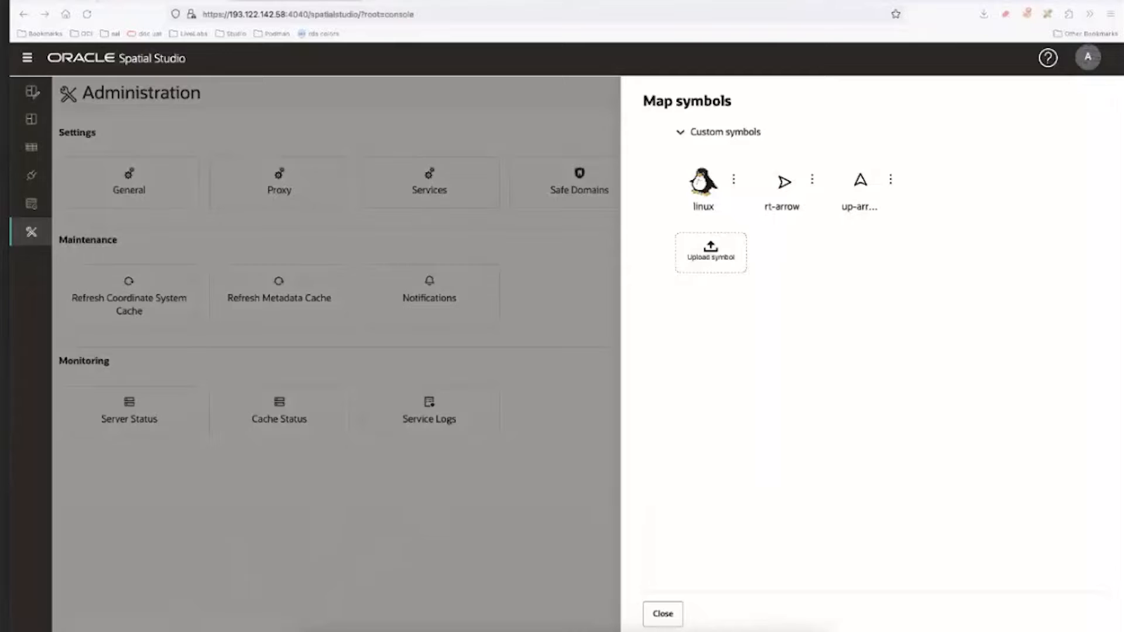
{"action": "left_click_drag", "start_coordinate": [732, 251], "coordinate": [711, 252]}
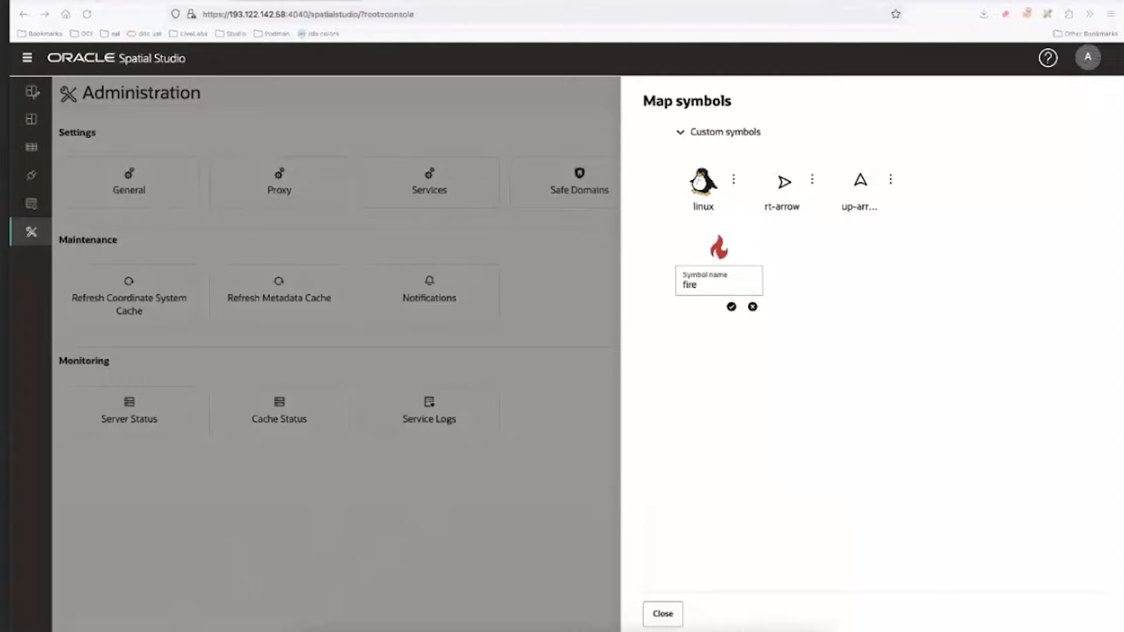
{"action": "left_click", "coordinate": [731, 307]}
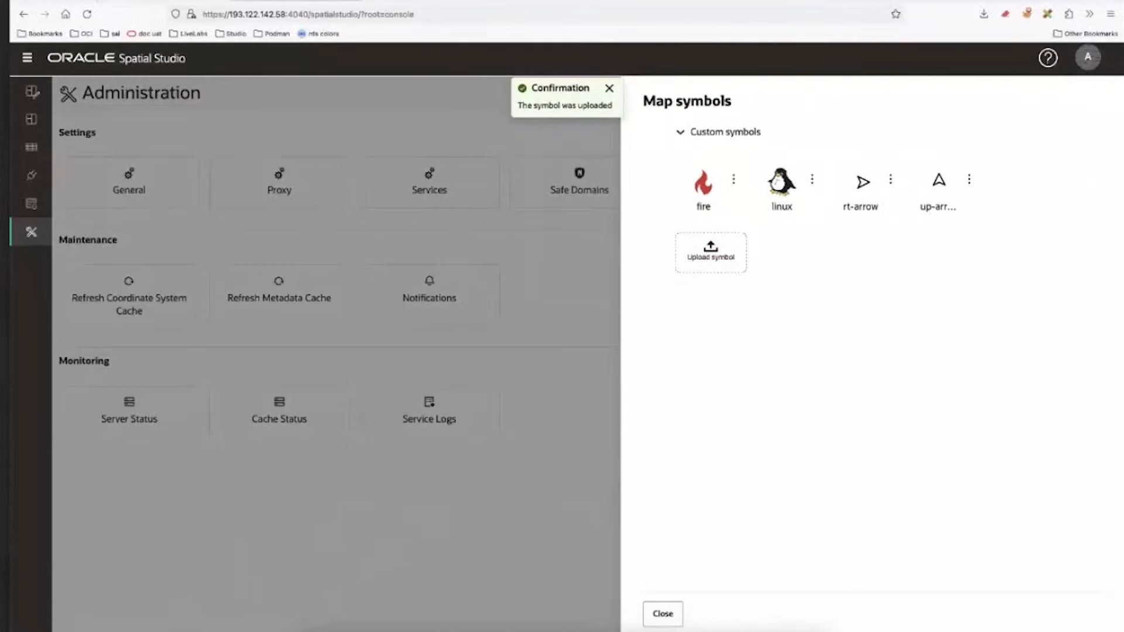
{"action": "left_click", "coordinate": [661, 614]}
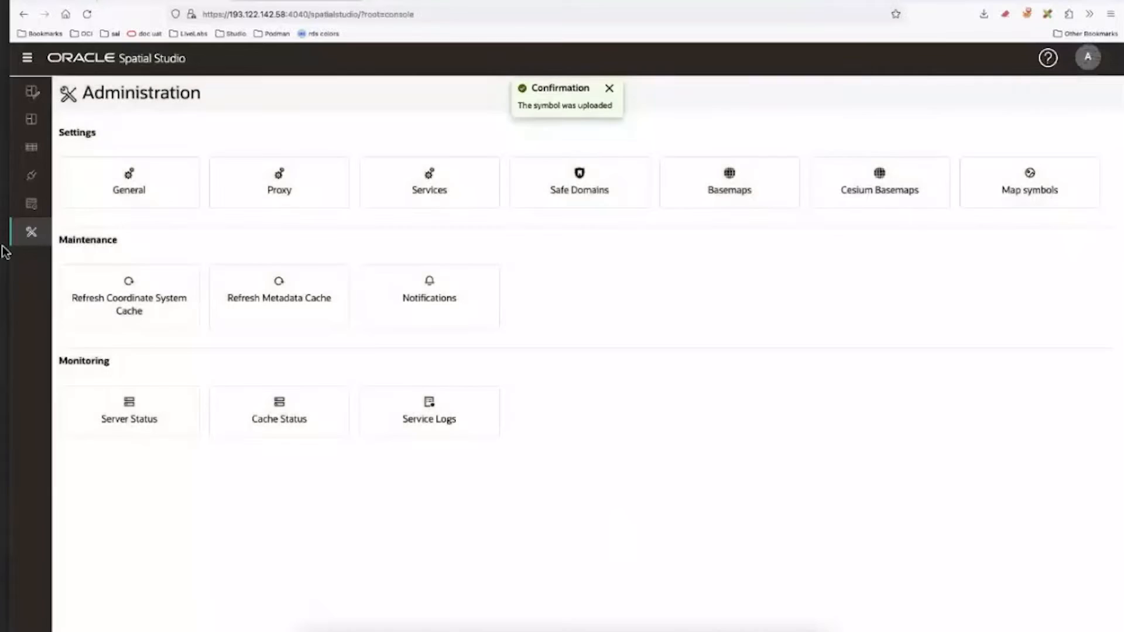
- Give the Fires FILTERED markers the custom fire symbol and return to Layers
{"action": "left_click", "coordinate": [33, 94]}
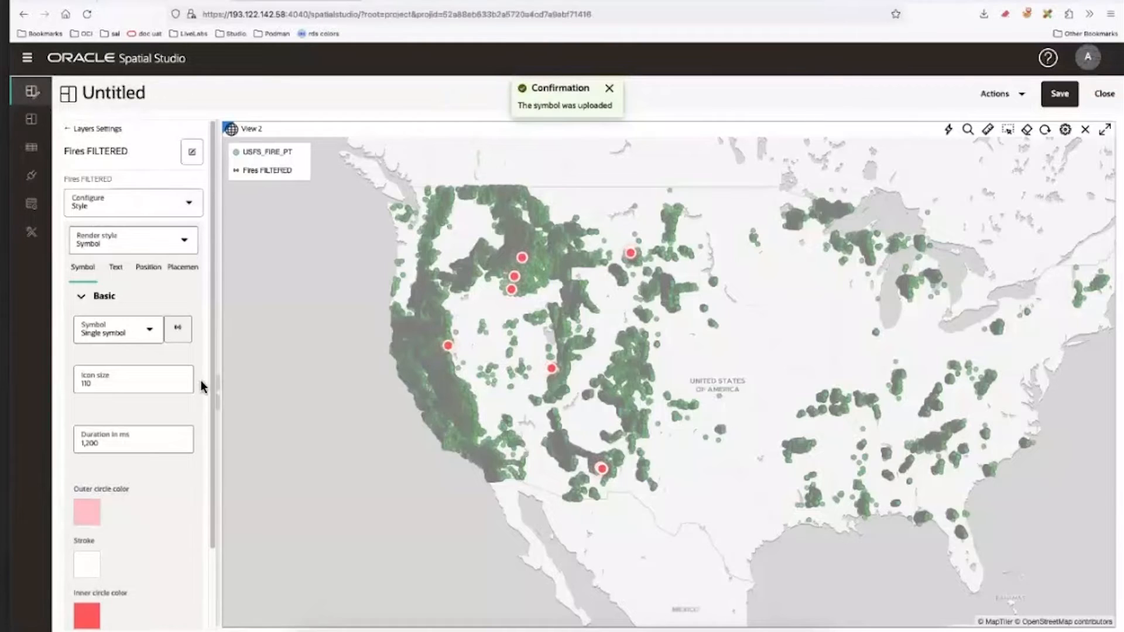
{"action": "left_click", "coordinate": [181, 335]}
{"action": "left_click", "coordinate": [302, 365]}
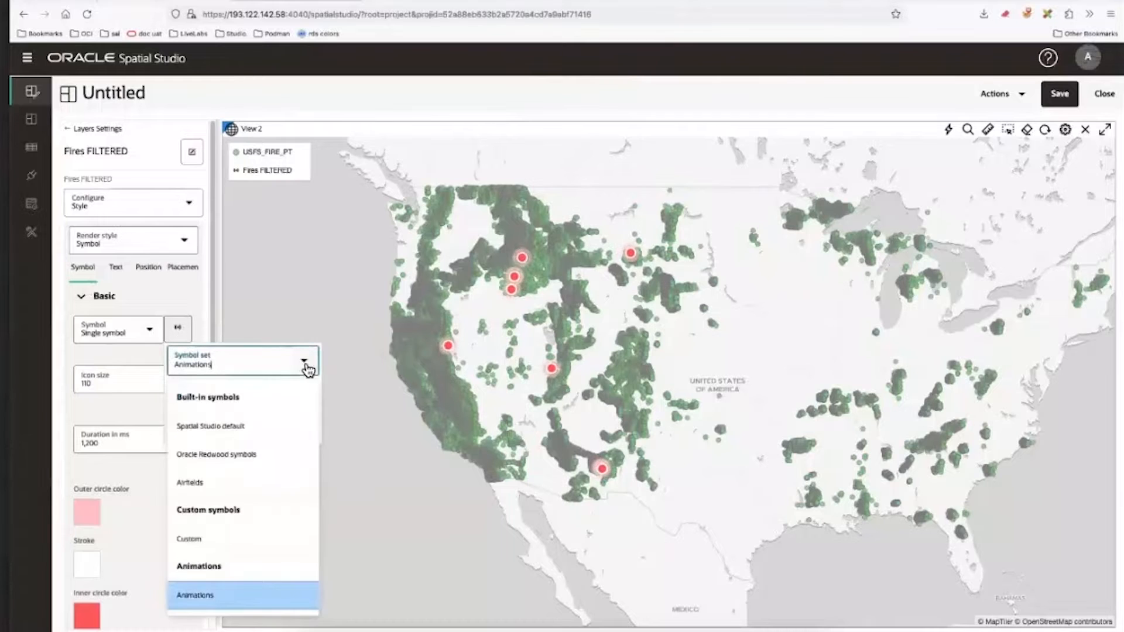
{"action": "left_click", "coordinate": [193, 538]}
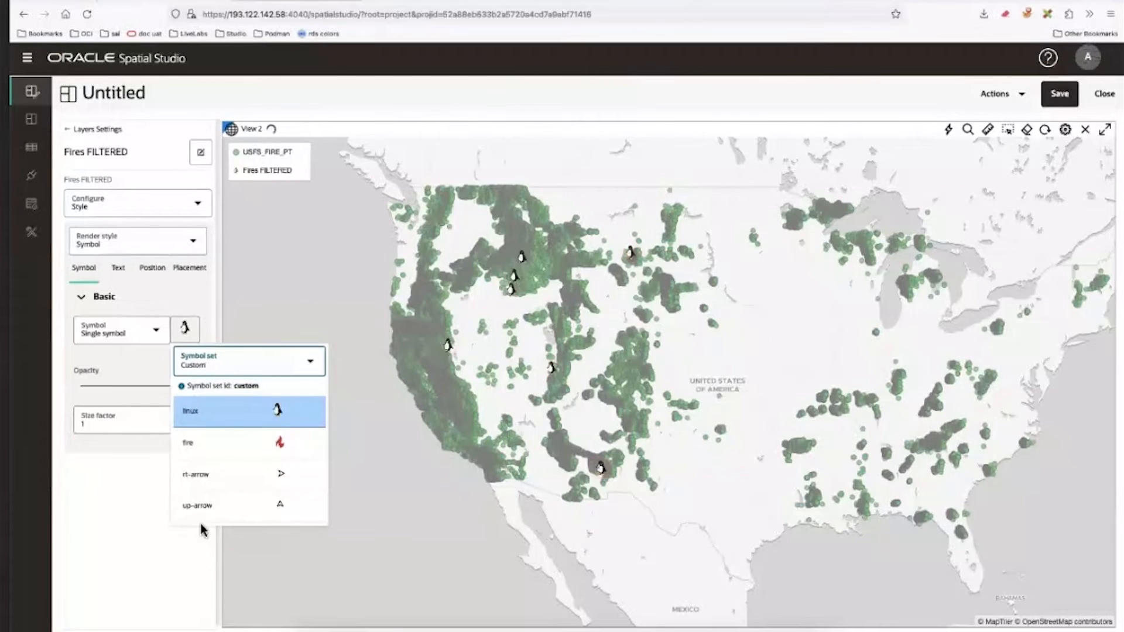
{"action": "left_click", "coordinate": [238, 447]}
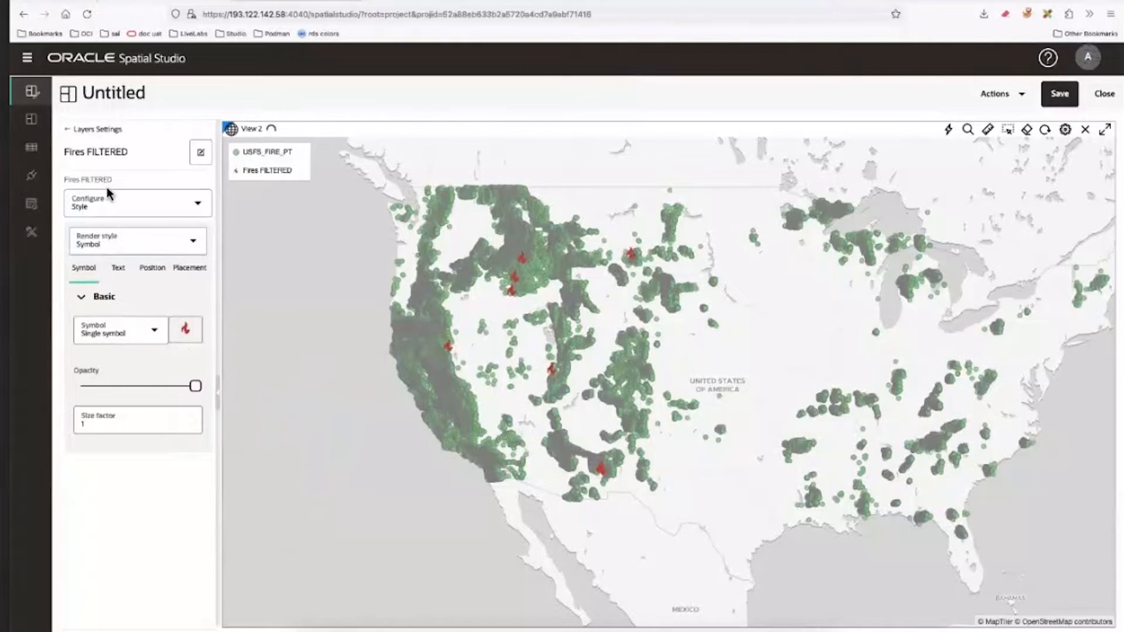
{"action": "left_click", "coordinate": [69, 129]}
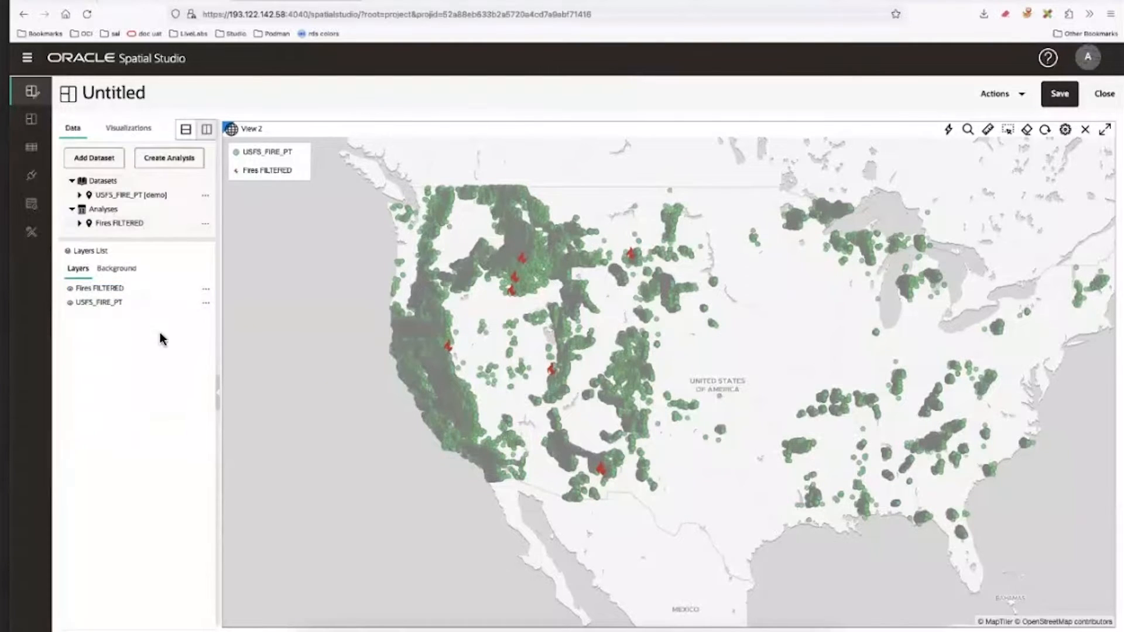
- Give the USFS_FIRE_PT points a pale green fill and near-white outlines
{"action": "left_click", "coordinate": [197, 302]}
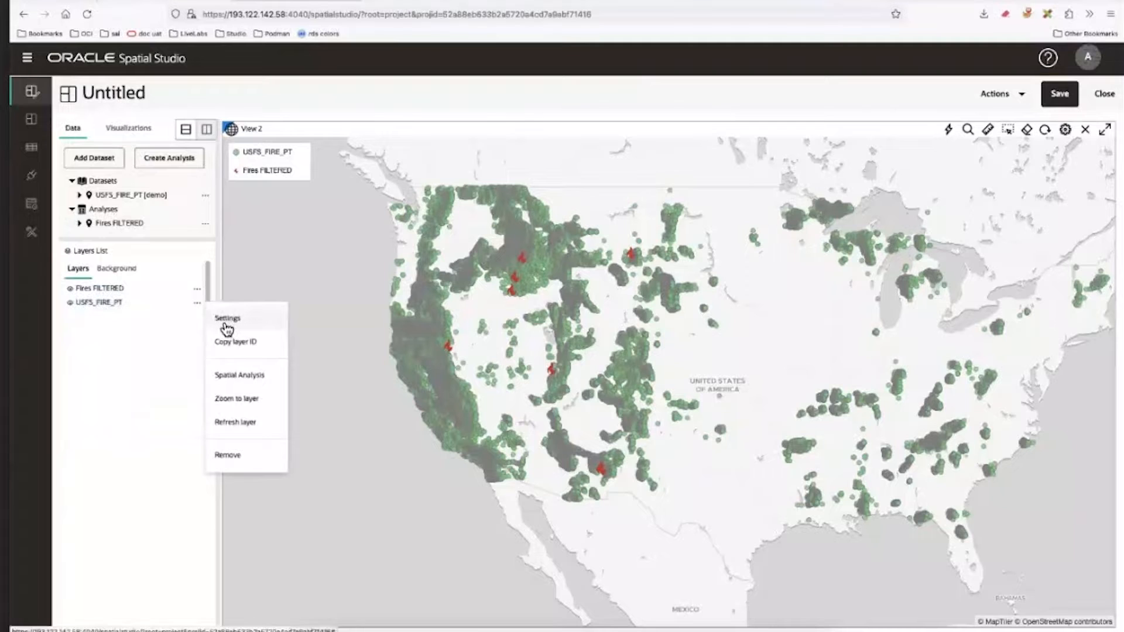
{"action": "left_click", "coordinate": [227, 321]}
{"action": "left_click", "coordinate": [179, 343]}
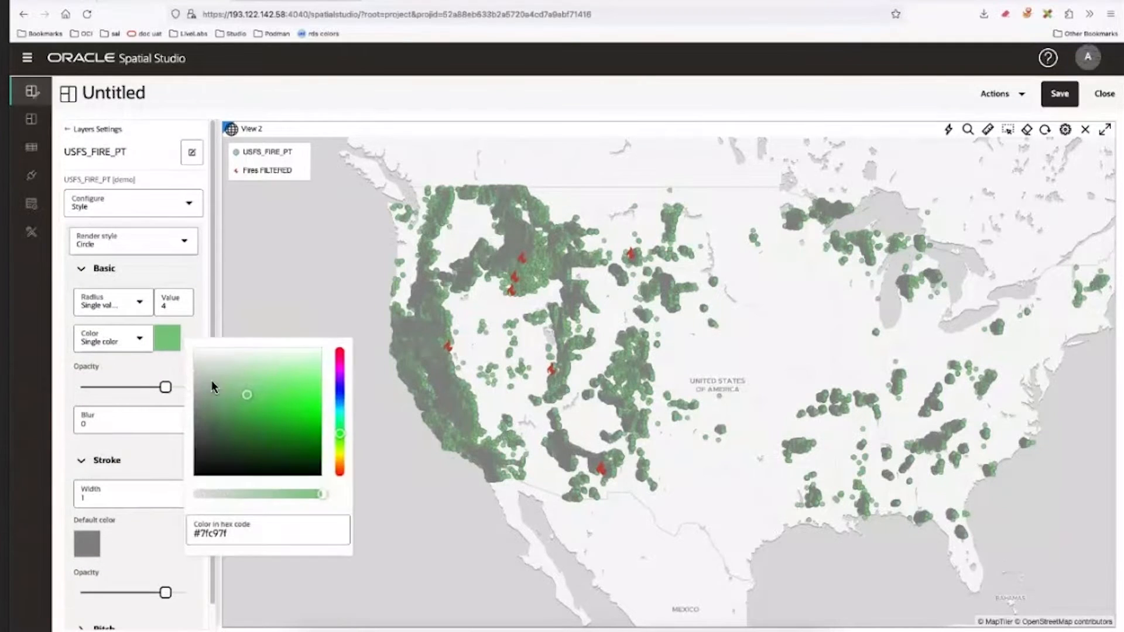
{"action": "left_click", "coordinate": [200, 398]}
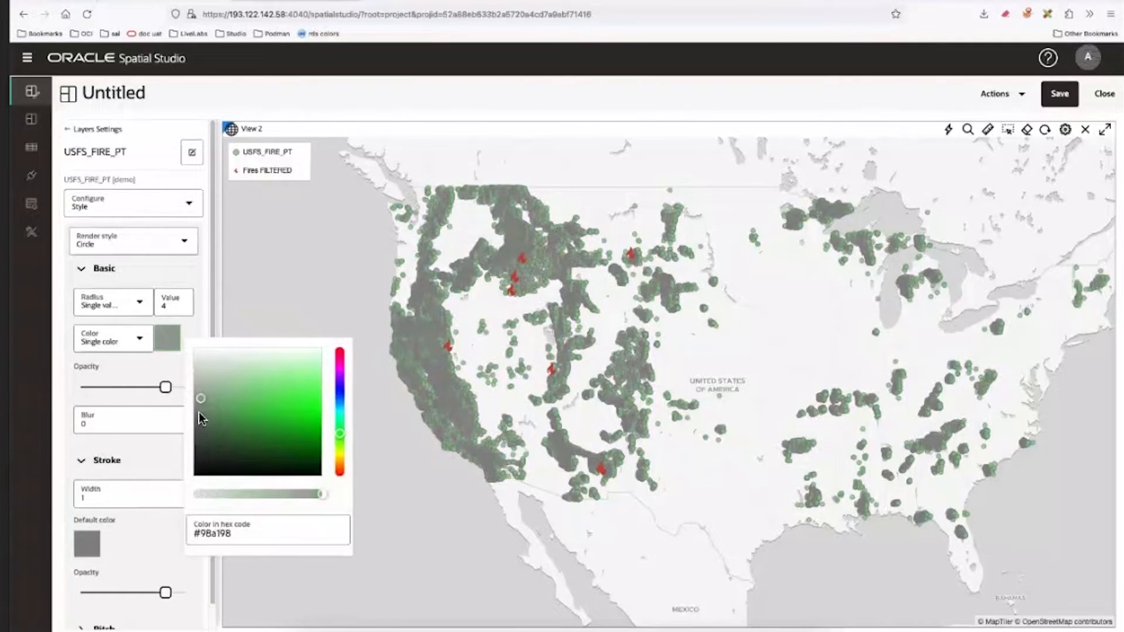
{"action": "left_click", "coordinate": [311, 359]}
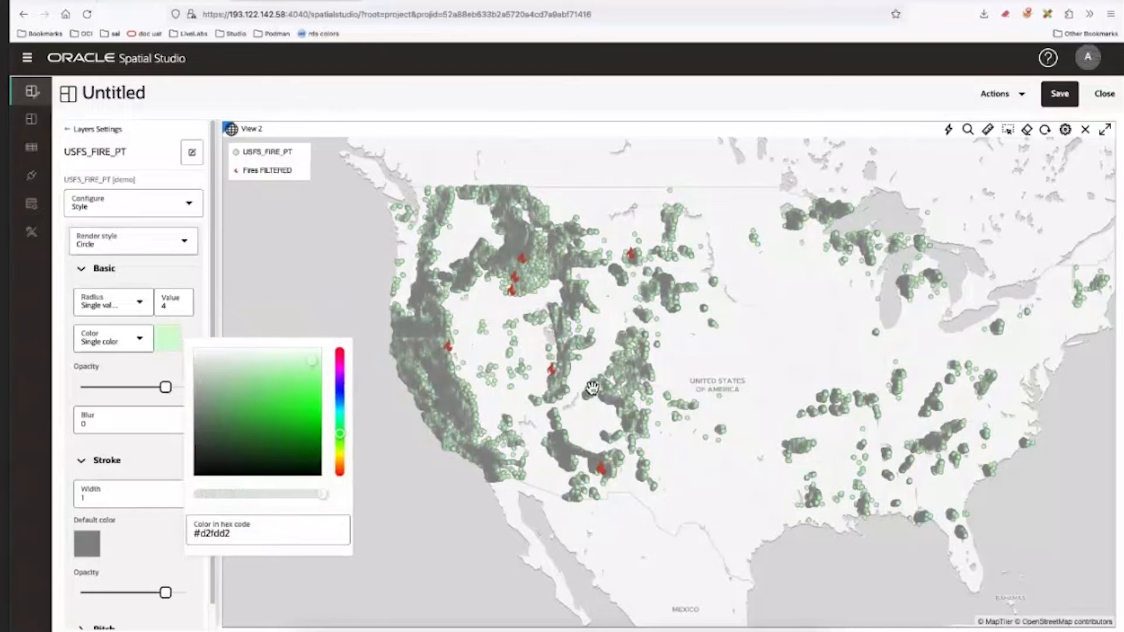
{"action": "scroll", "coordinate": [512, 399], "scroll_direction": "up", "scroll_amount": 2}
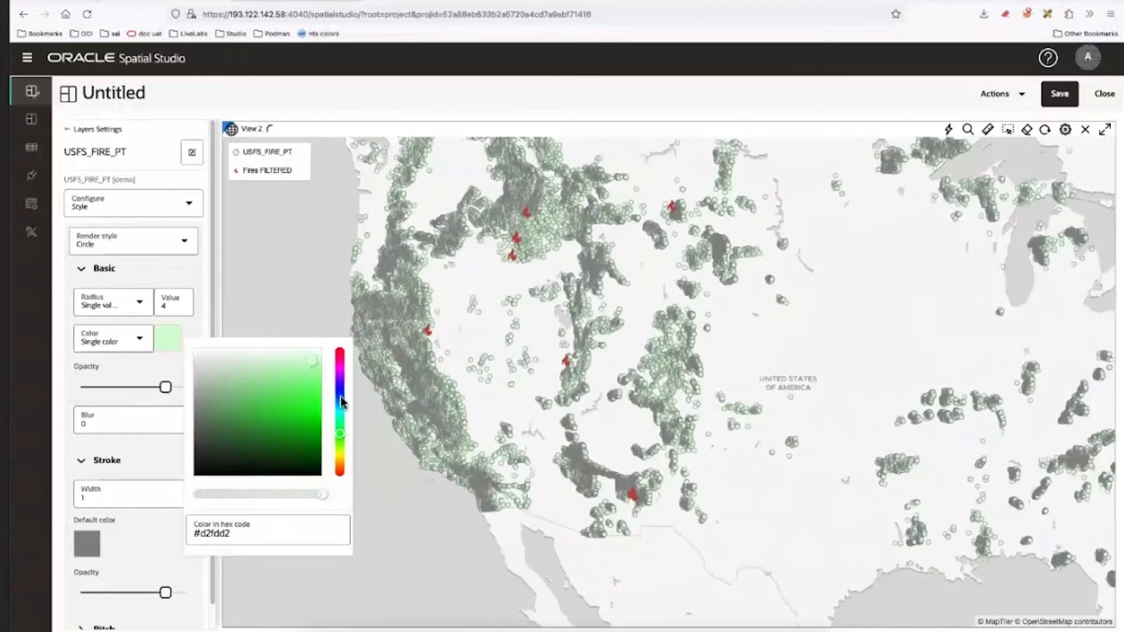
{"action": "left_click", "coordinate": [93, 550]}
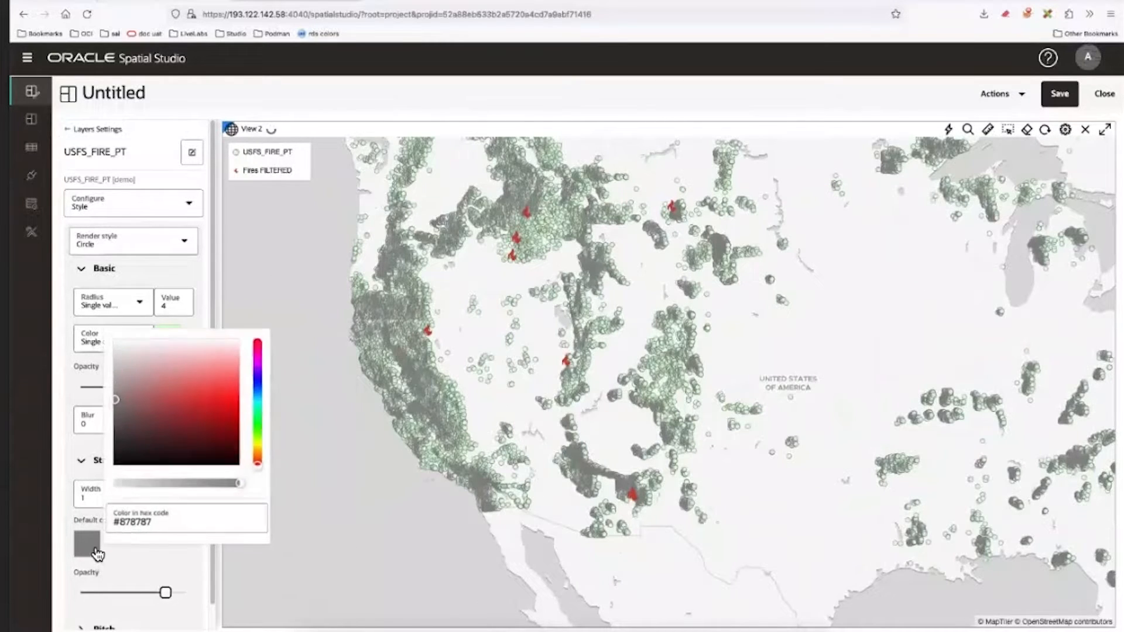
{"action": "left_click", "coordinate": [116, 343]}
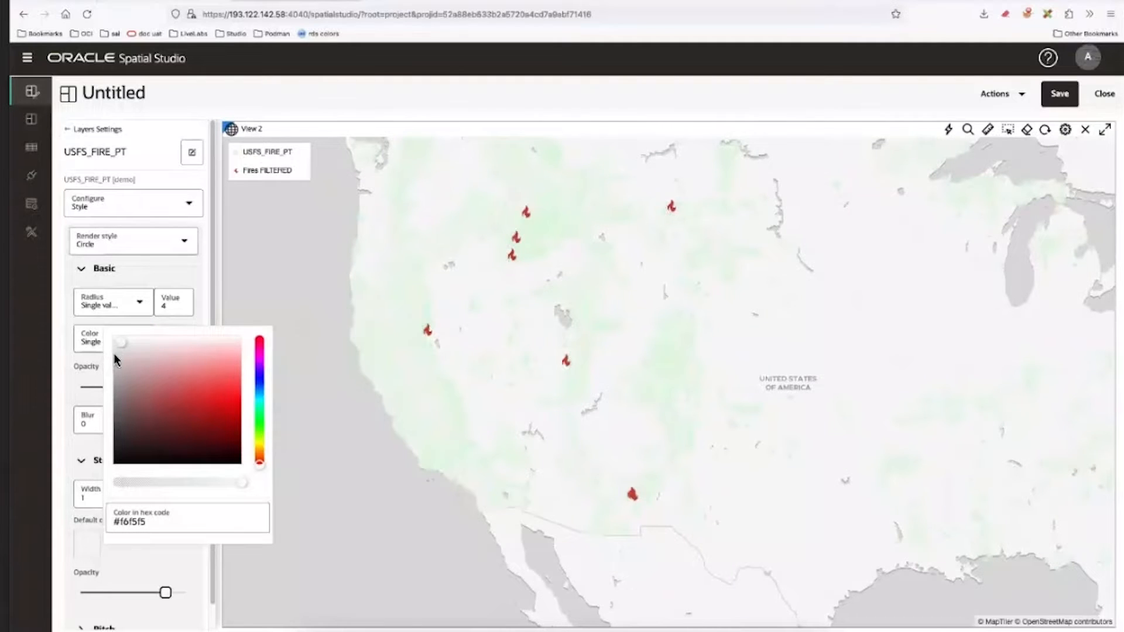
{"action": "left_click", "coordinate": [426, 537]}
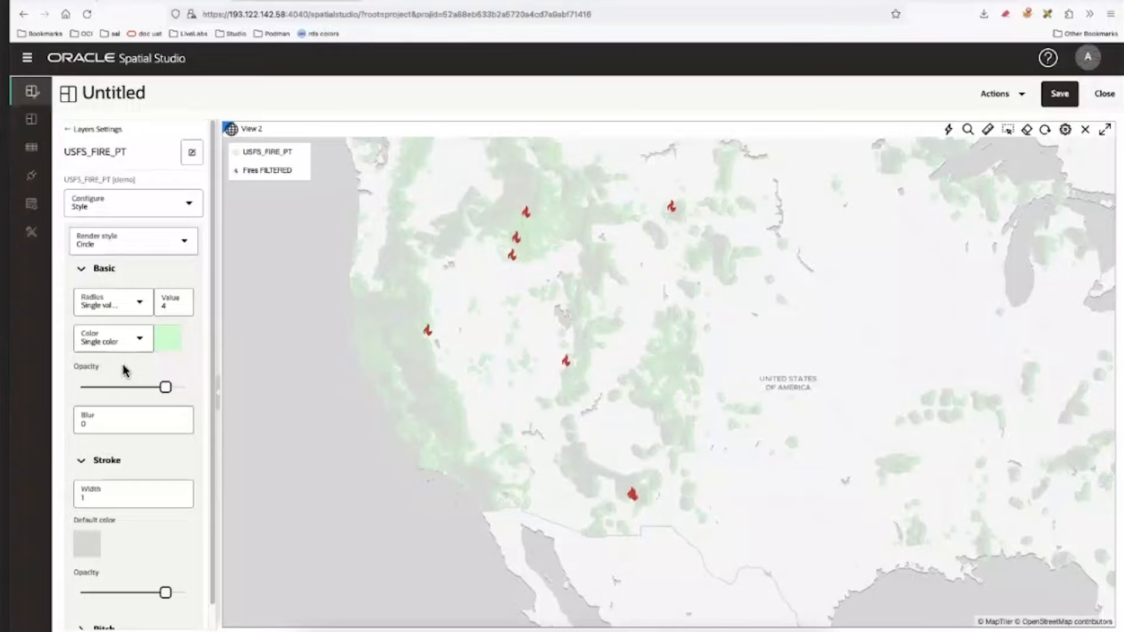
- Adjust the point fill to stronger green #86e486 and the outline to white #ffffff
{"action": "left_click", "coordinate": [160, 346]}
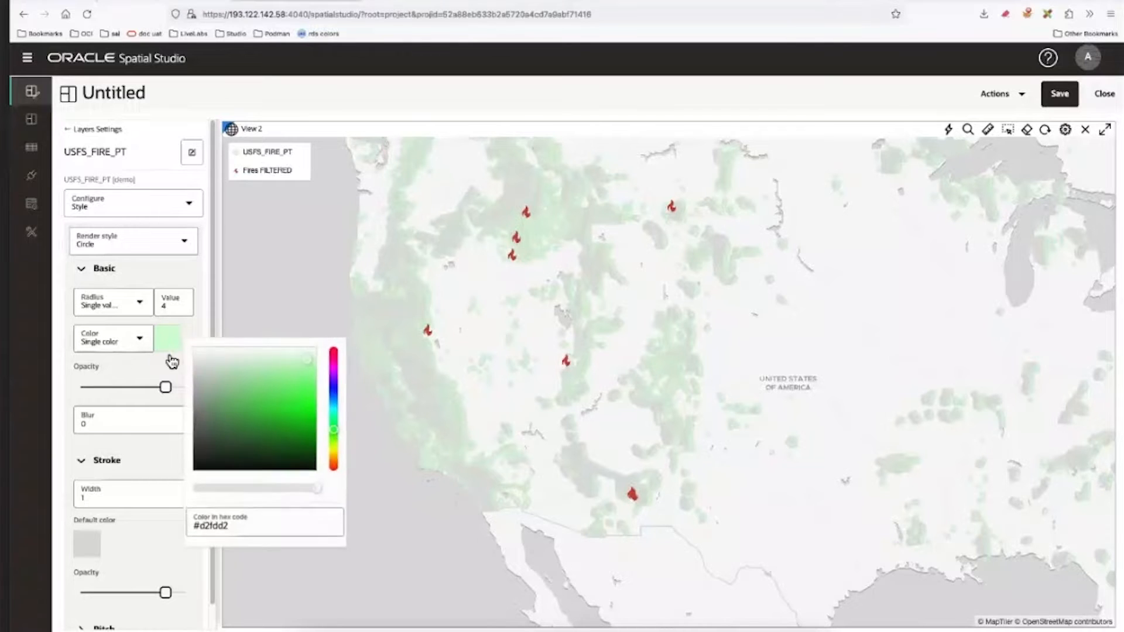
{"action": "left_click", "coordinate": [285, 388]}
{"action": "left_click", "coordinate": [275, 386]}
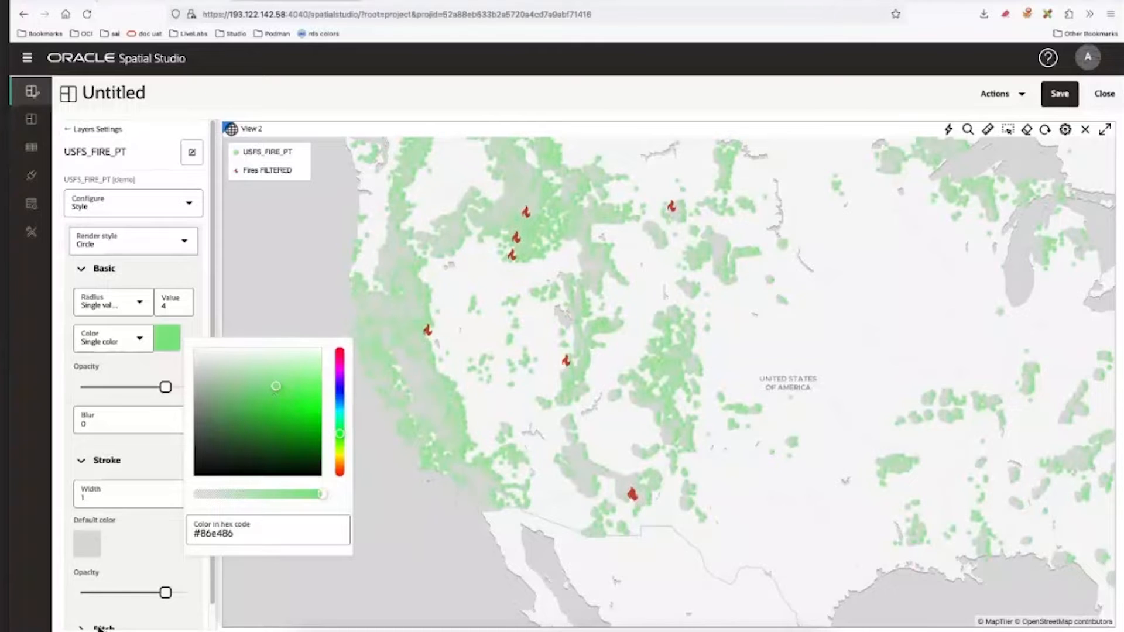
{"action": "left_click", "coordinate": [139, 570]}
{"action": "scroll", "coordinate": [139, 568], "scroll_direction": "down", "scroll_amount": 1}
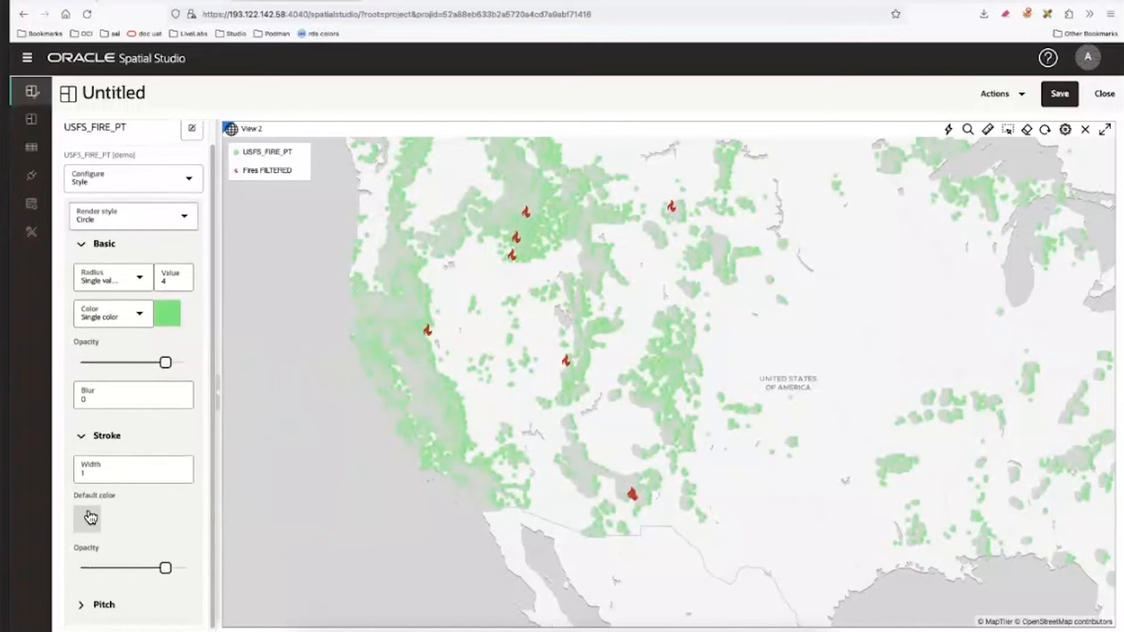
{"action": "left_click", "coordinate": [91, 521]}
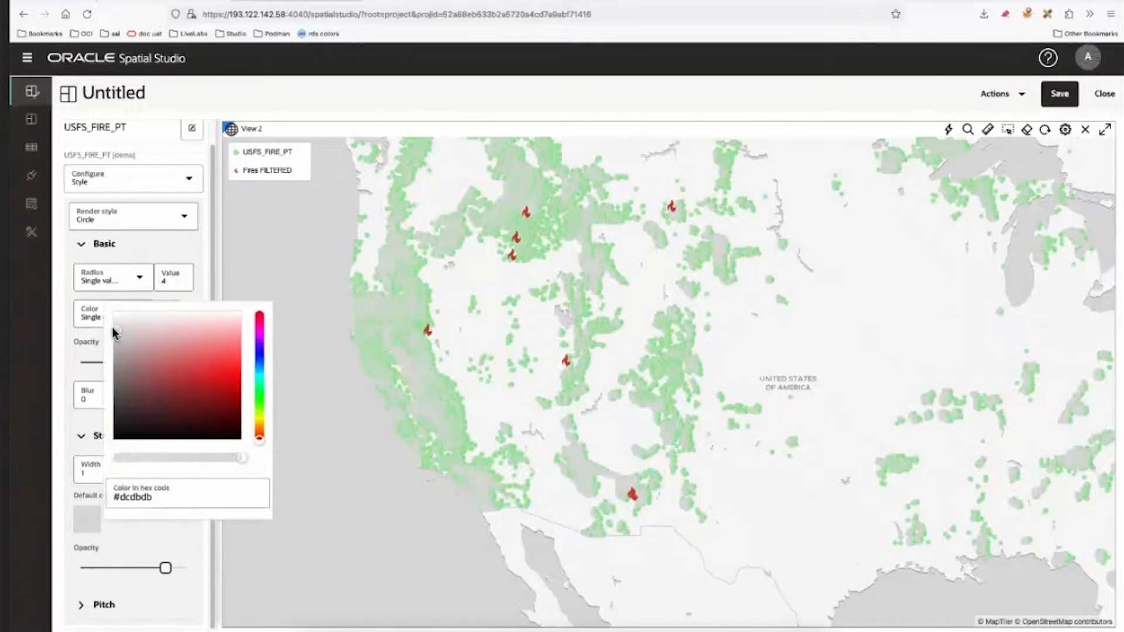
{"action": "left_click_drag", "start_coordinate": [125, 342], "coordinate": [114, 305]}
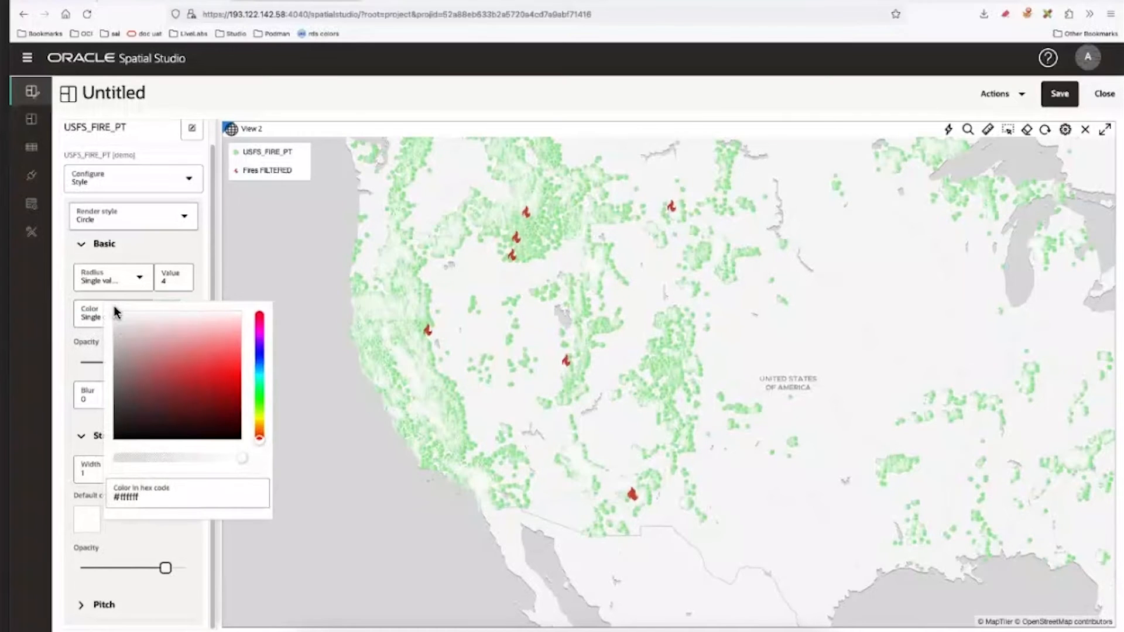
{"action": "left_click", "coordinate": [351, 568]}
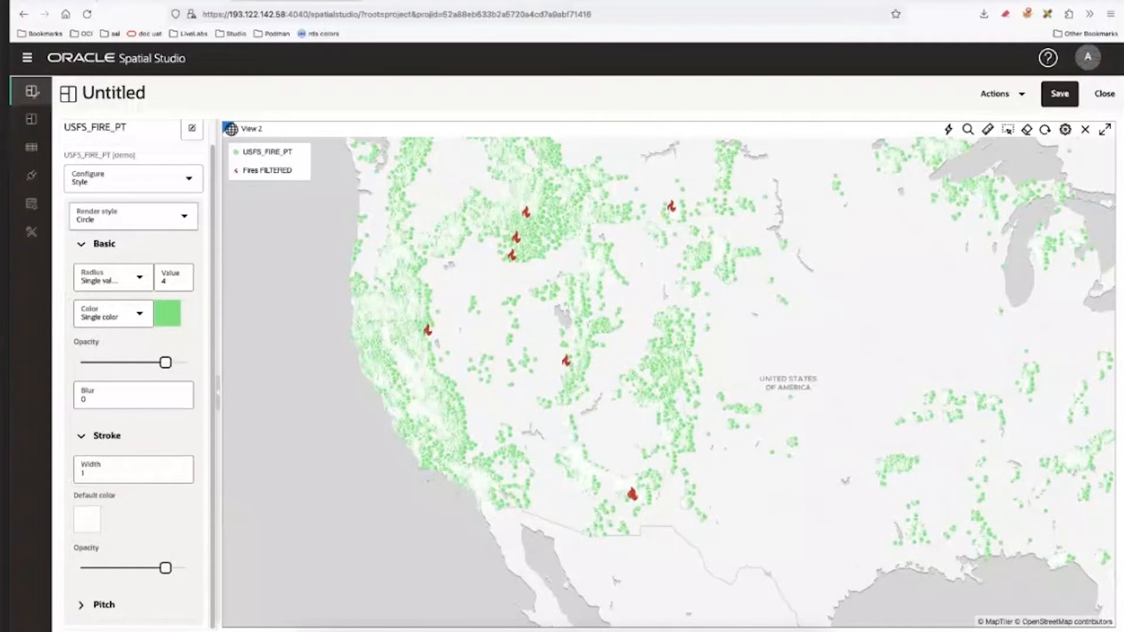
{"action": "left_click_drag", "start_coordinate": [667, 375], "coordinate": [613, 417]}
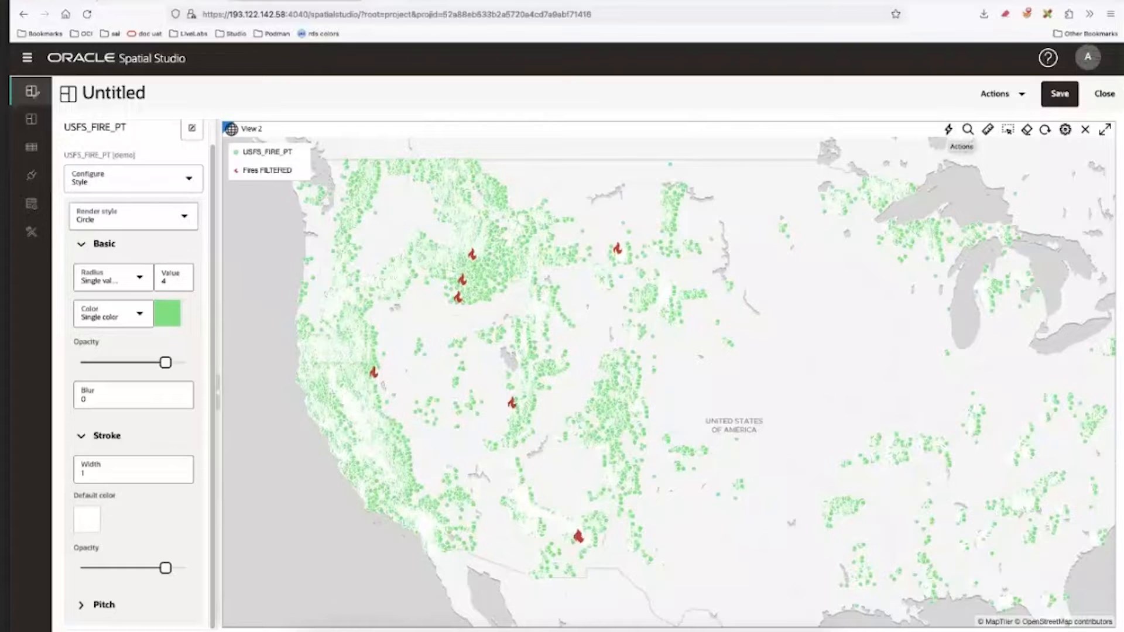
- Start redlining and draw an orange rectangle around the northern fire cluster
{"action": "left_click", "coordinate": [948, 129]}
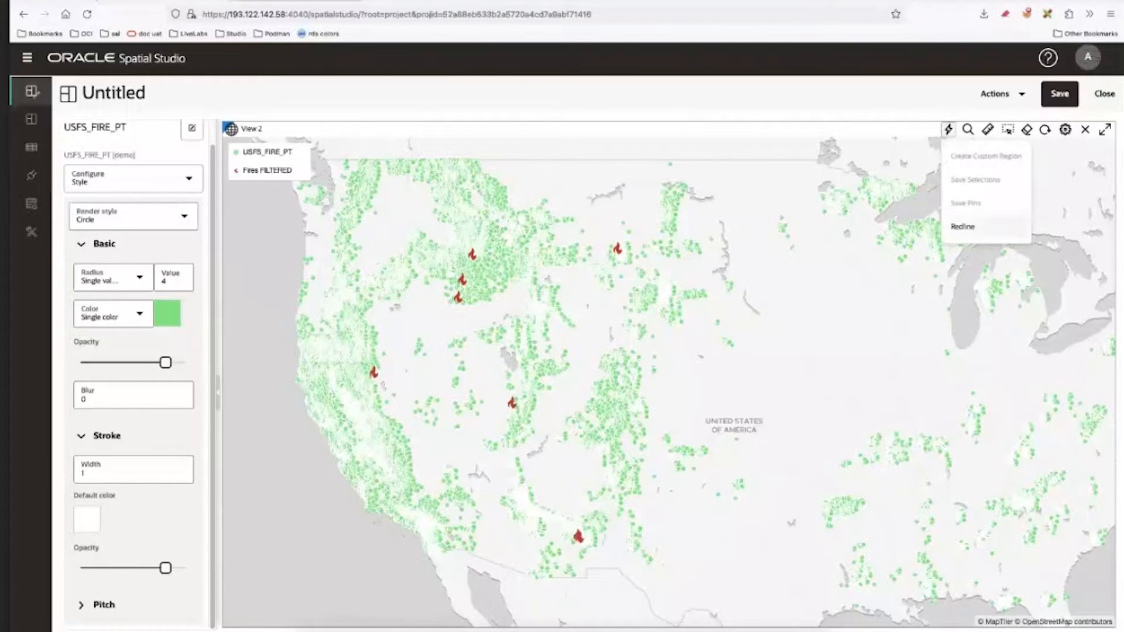
{"action": "left_click", "coordinate": [962, 227]}
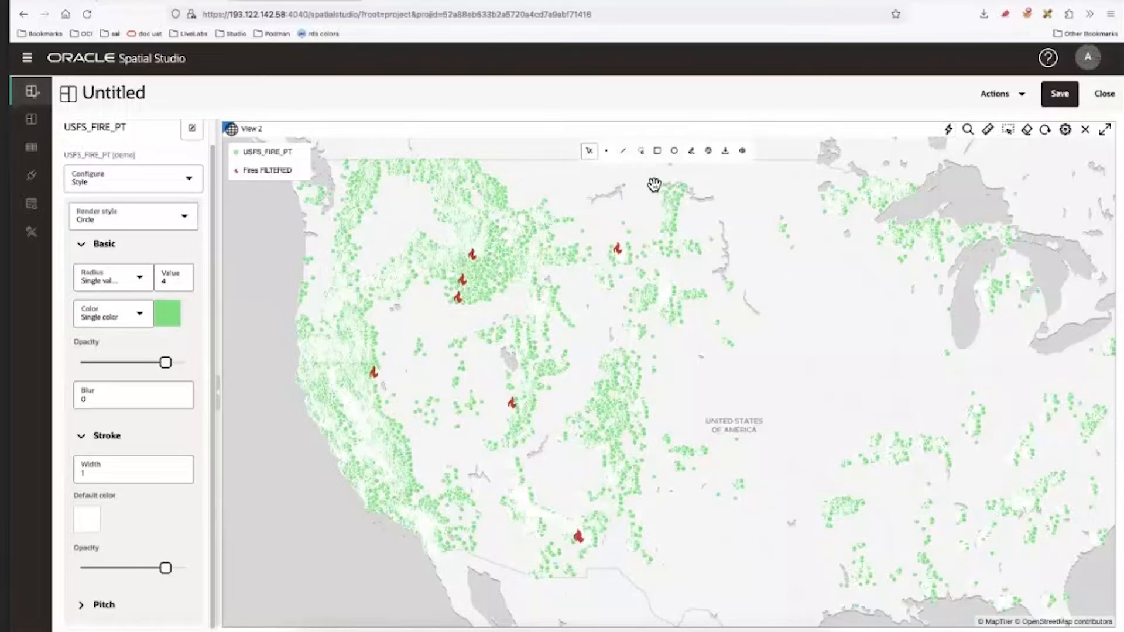
{"action": "left_click", "coordinate": [658, 153]}
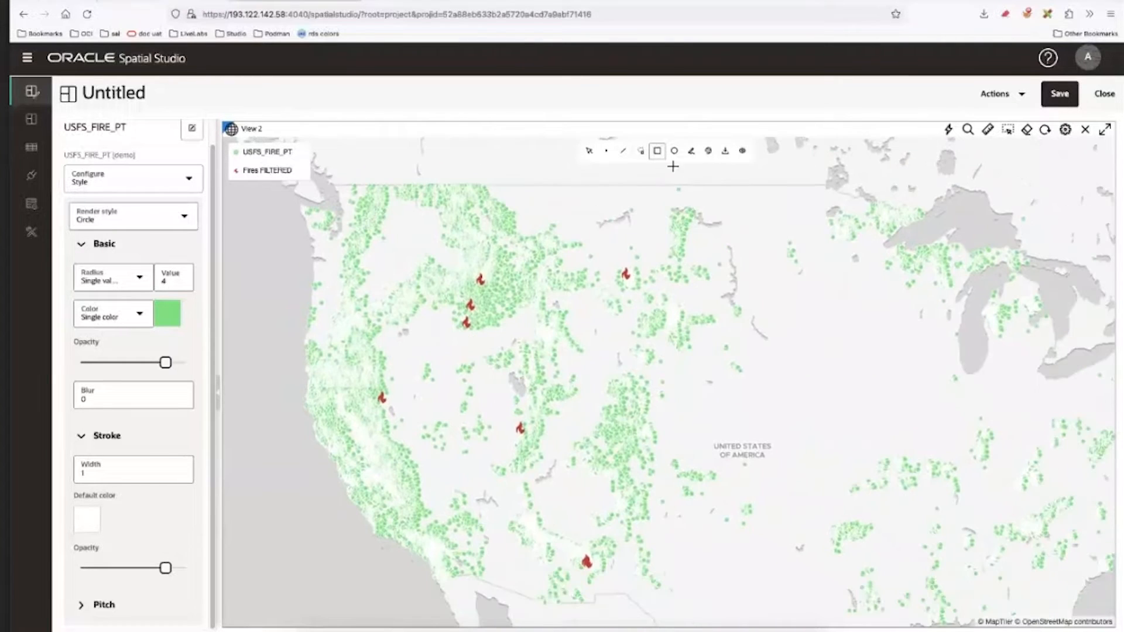
{"action": "left_click", "coordinate": [658, 151]}
{"action": "left_click", "coordinate": [440, 268]}
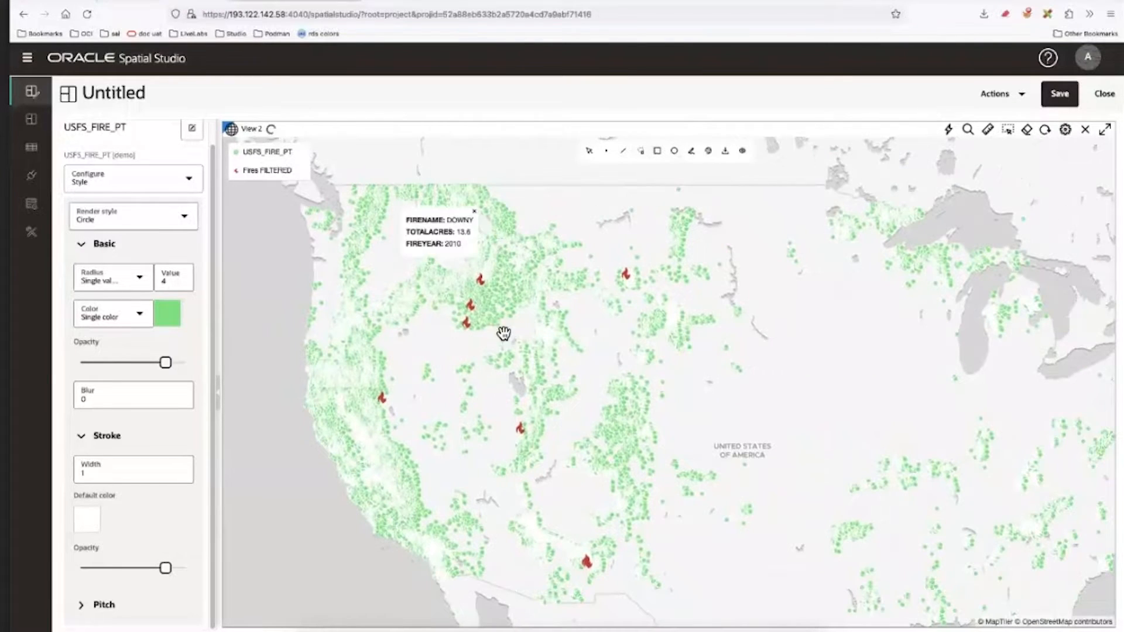
{"action": "left_click", "coordinate": [474, 211]}
{"action": "left_click", "coordinate": [656, 151]}
{"action": "left_click_drag", "start_coordinate": [446, 263], "coordinate": [515, 350]}
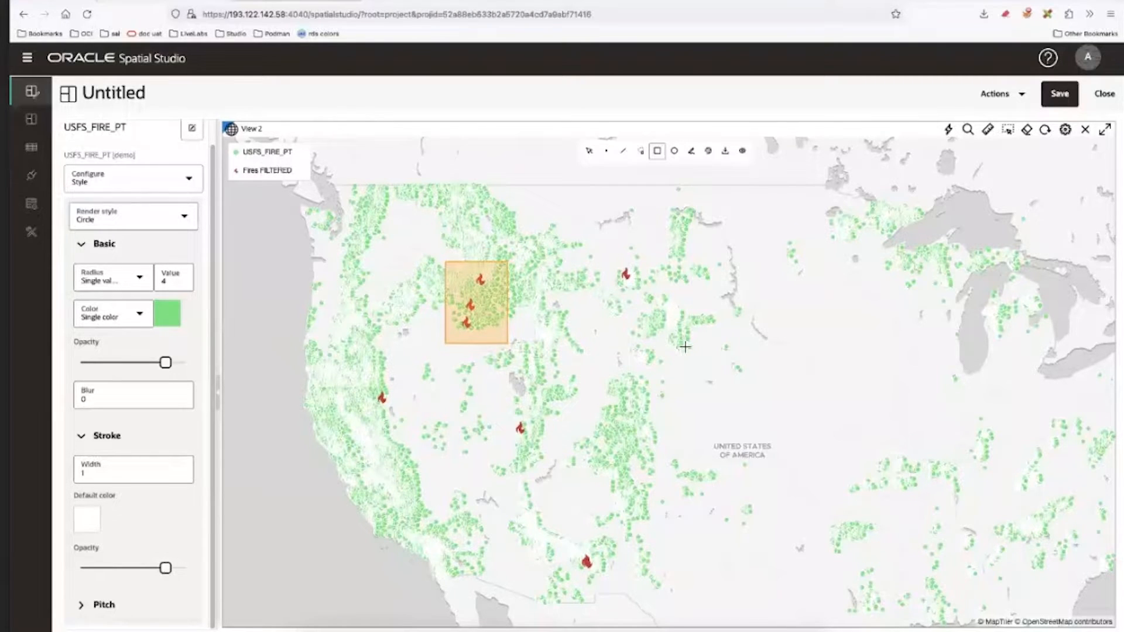
- Draw an orange polygon over the Colorado–New Mexico region and select it
{"action": "left_click", "coordinate": [641, 153]}
{"action": "left_click_drag", "start_coordinate": [593, 378], "coordinate": [636, 365]}
{"action": "left_click", "coordinate": [680, 409]}
{"action": "left_click", "coordinate": [676, 510]}
{"action": "left_click", "coordinate": [634, 521]}
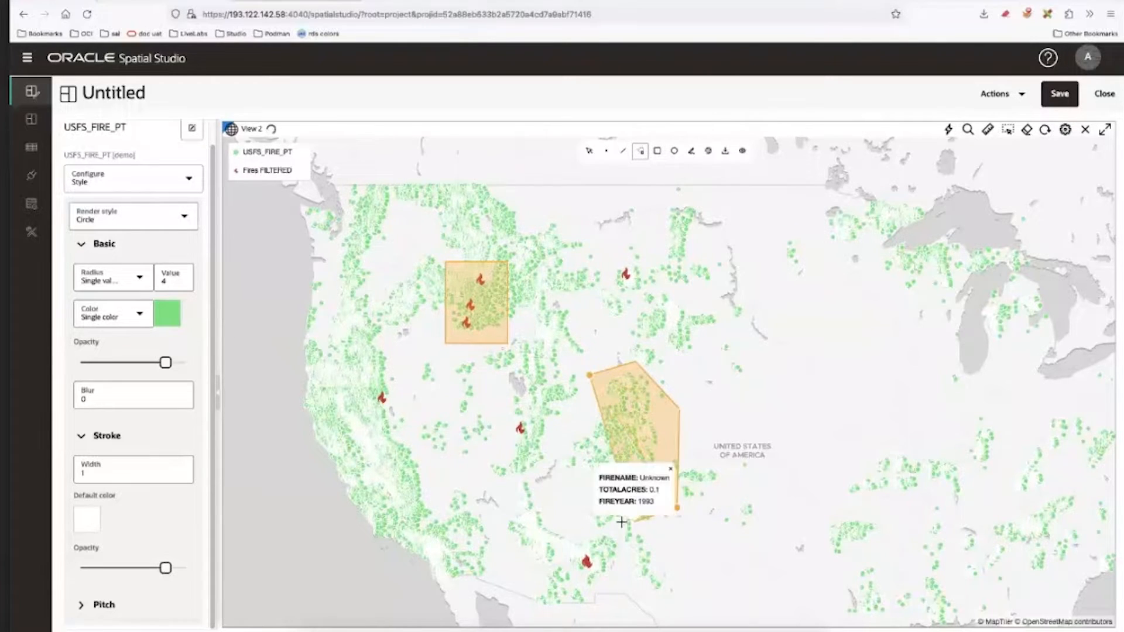
{"action": "left_click", "coordinate": [567, 440]}
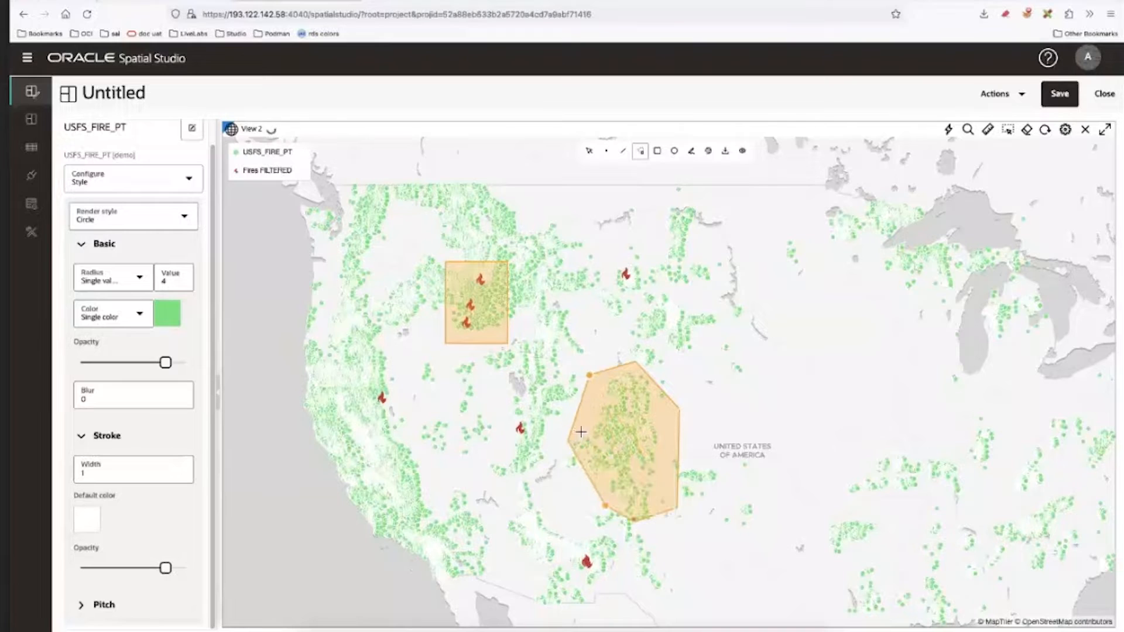
{"action": "left_click", "coordinate": [592, 380]}
{"action": "left_click", "coordinate": [590, 153]}
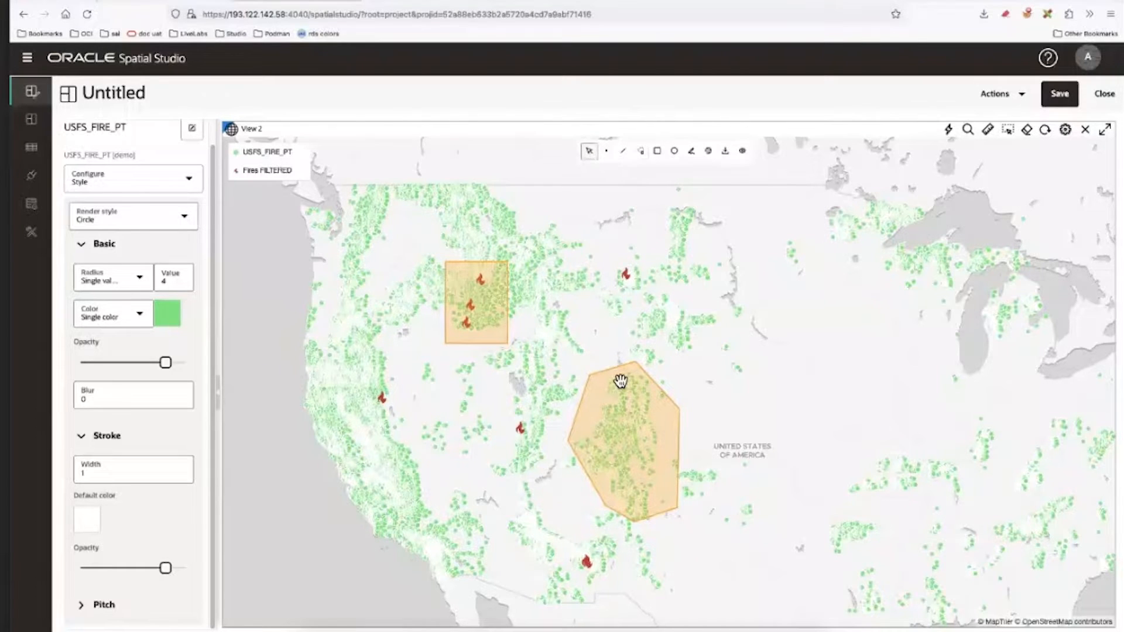
{"action": "left_click", "coordinate": [609, 413]}
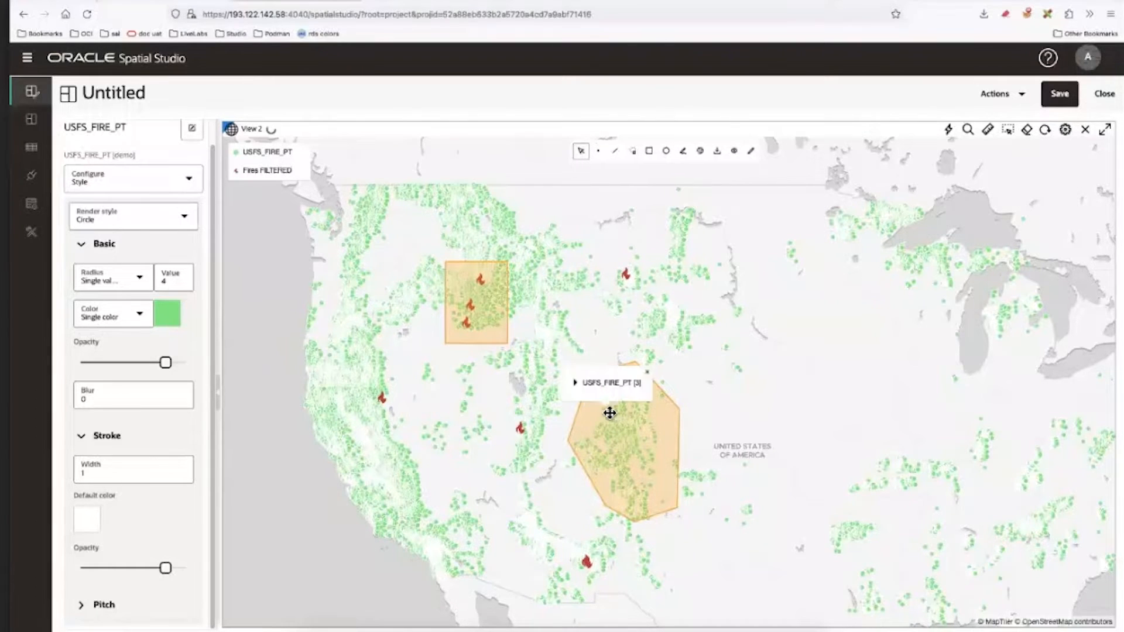
{"action": "left_click", "coordinate": [647, 373]}
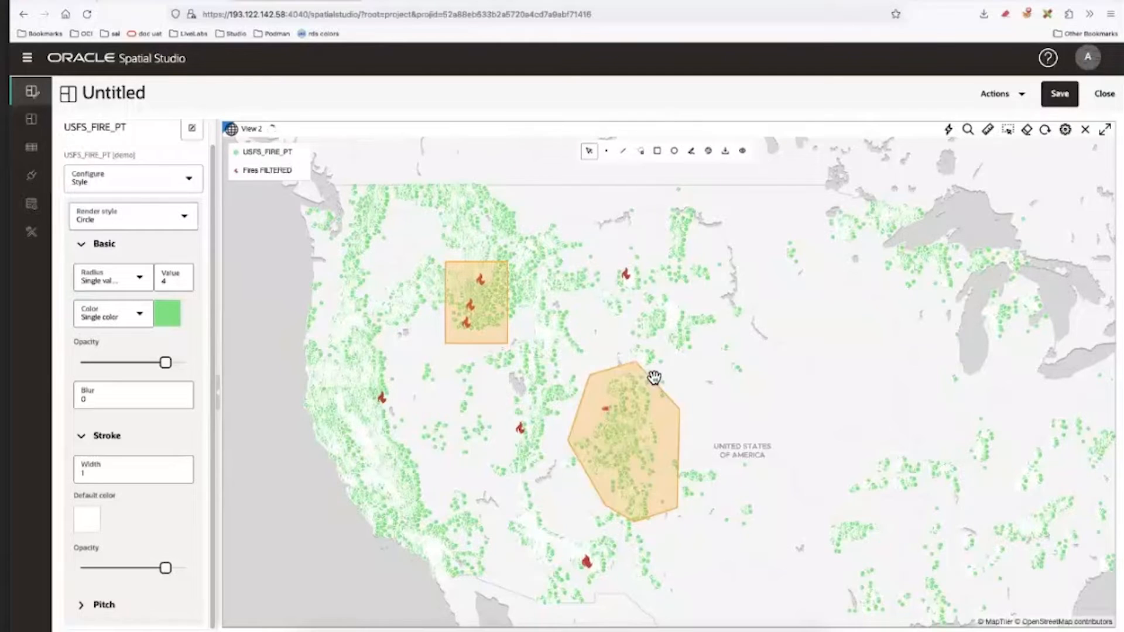
{"action": "left_click", "coordinate": [589, 416]}
- Open the polygon's feature properties and enter the description testing123
{"action": "right_click", "coordinate": [588, 413]}
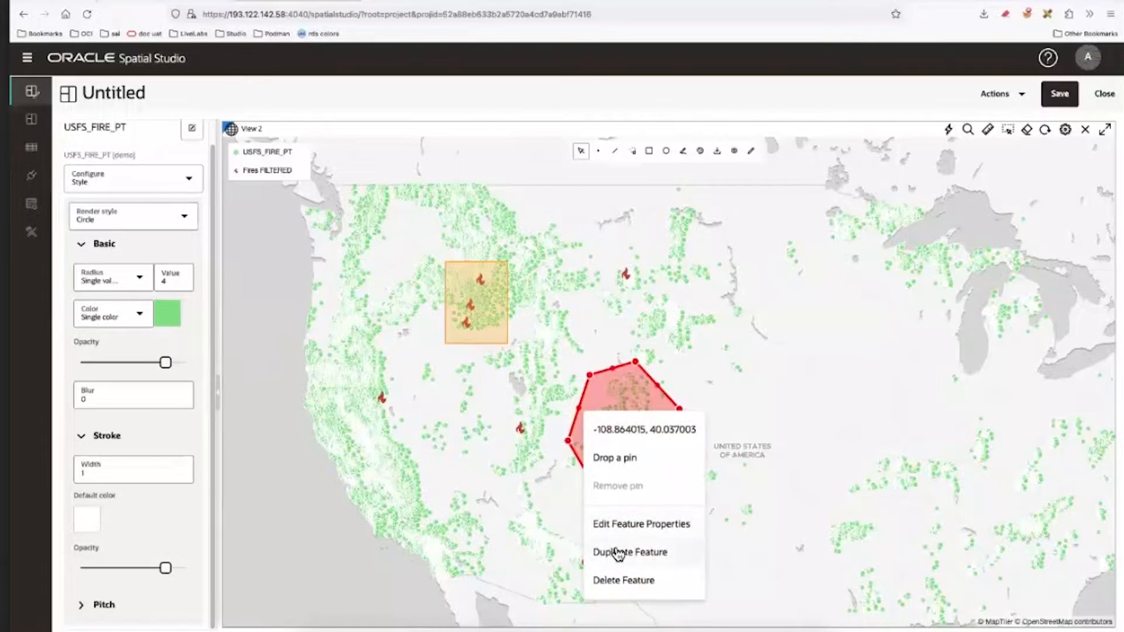
{"action": "left_click", "coordinate": [625, 530]}
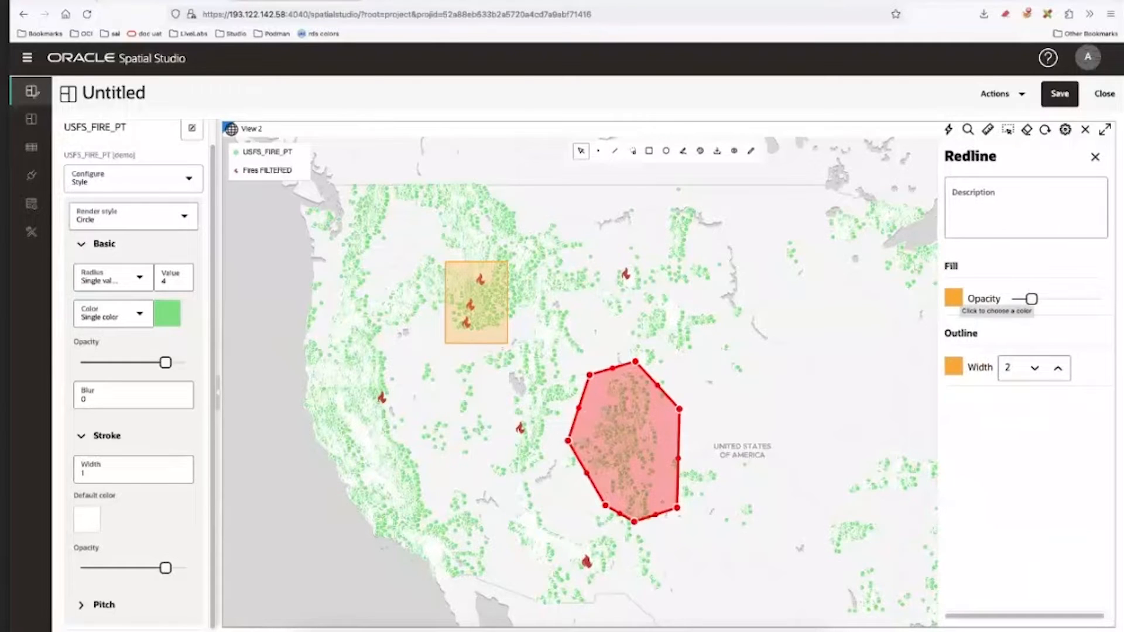
{"action": "left_click", "coordinate": [1025, 209]}
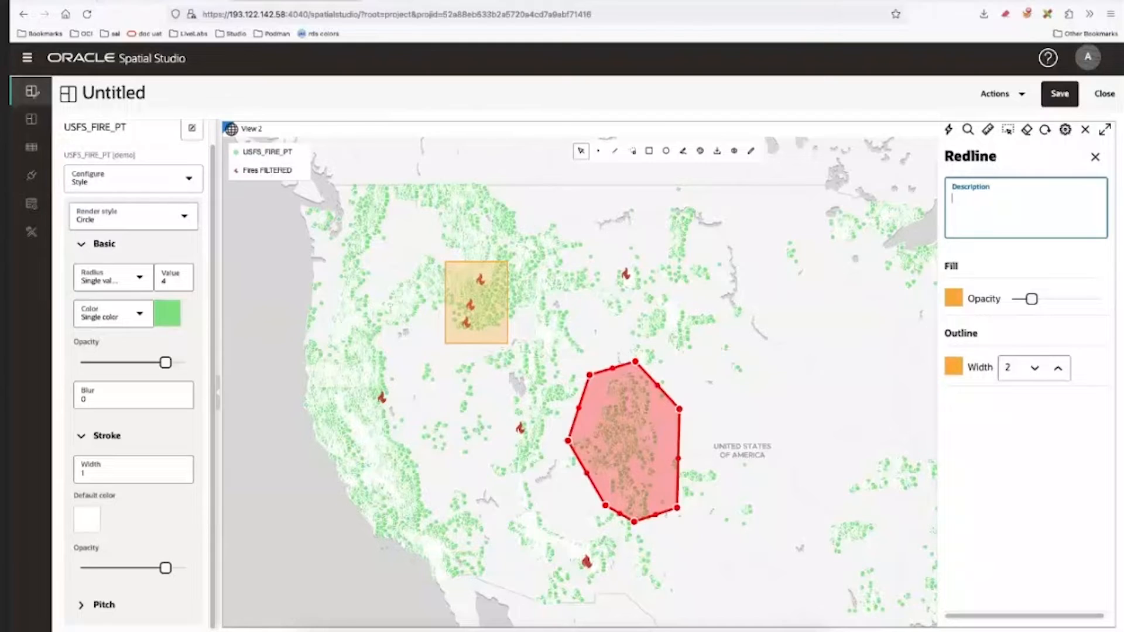
{"action": "type", "text": "testin123g"}
- Give the polygon a dark blue fill and a dark brown outline, then briefly inspect the orange rectangle
{"action": "left_click", "coordinate": [953, 298]}
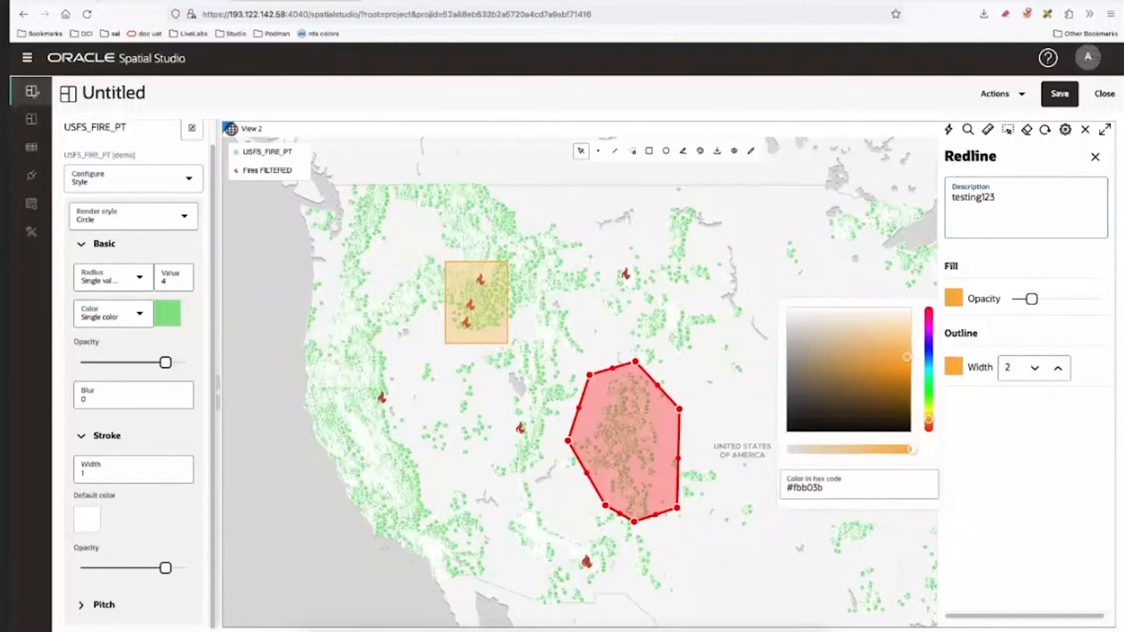
{"action": "left_click", "coordinate": [928, 351]}
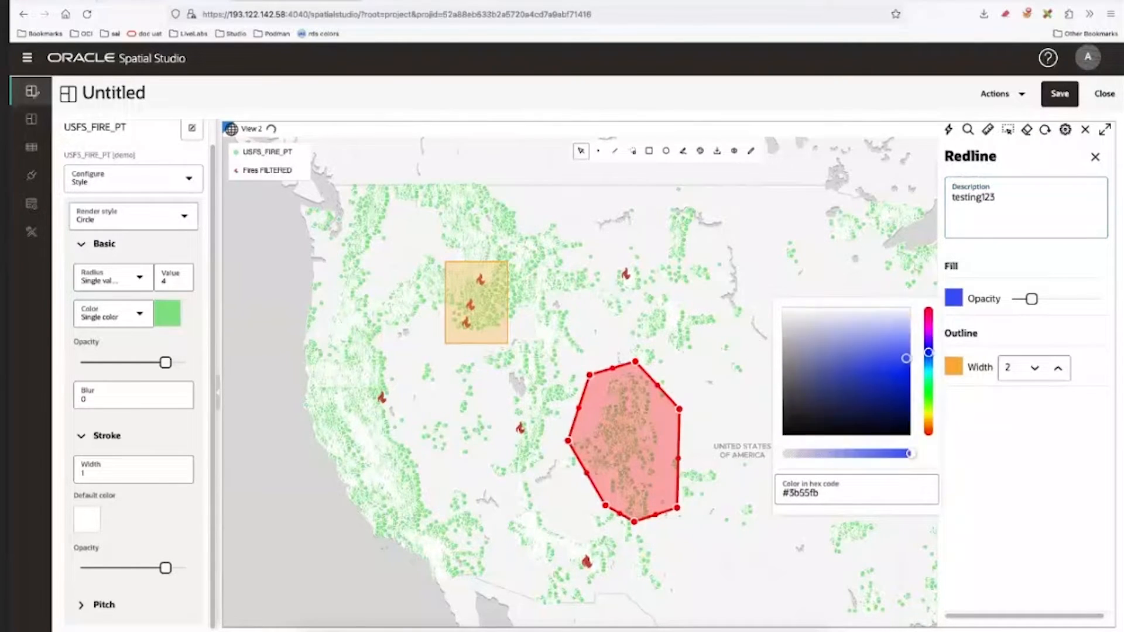
{"action": "left_click", "coordinate": [897, 373]}
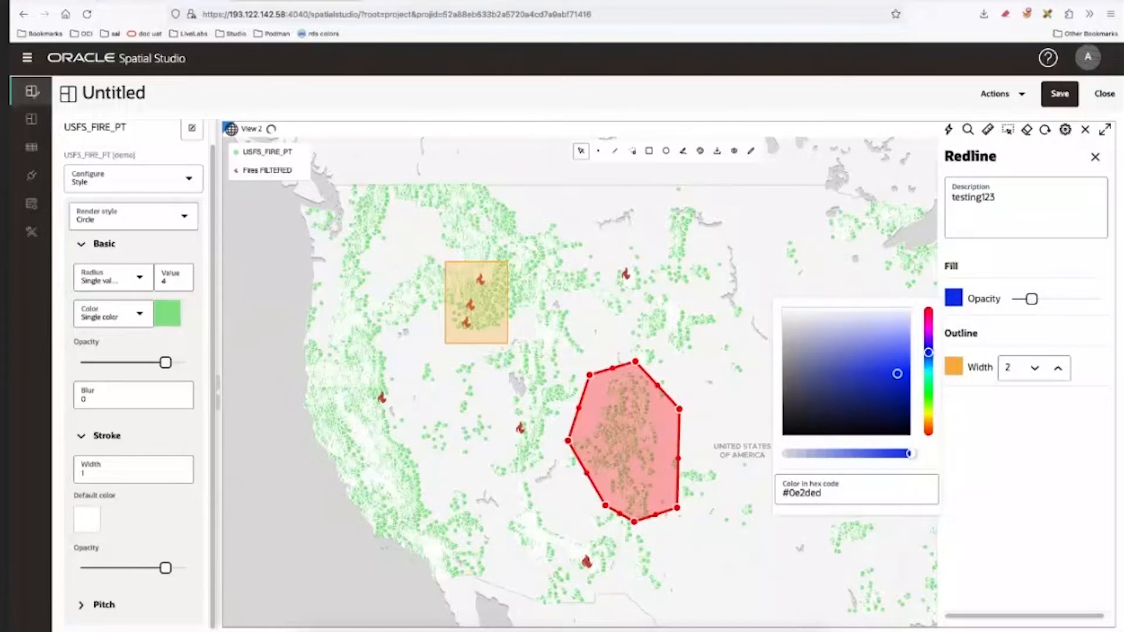
{"action": "left_click", "coordinate": [953, 367]}
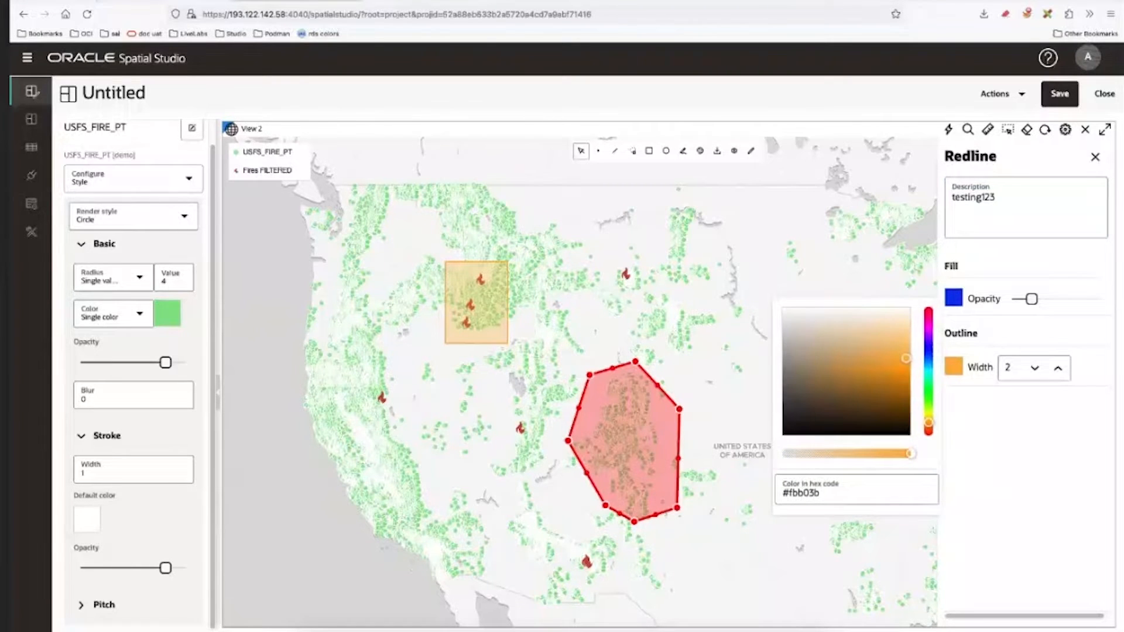
{"action": "left_click", "coordinate": [901, 418]}
{"action": "left_click", "coordinate": [719, 551]}
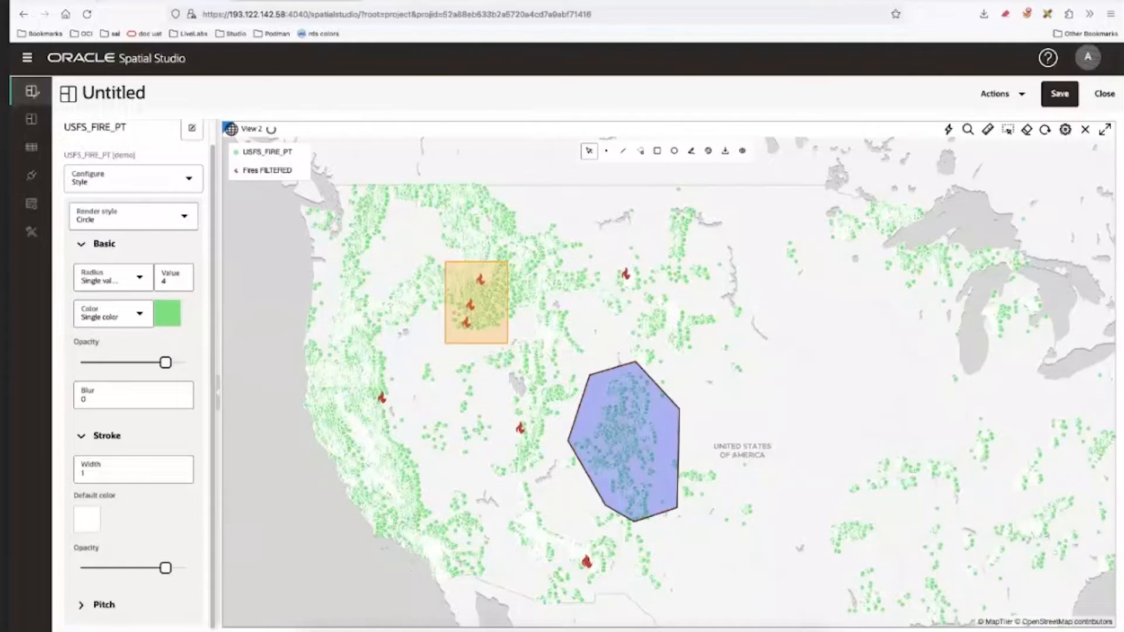
{"action": "left_click", "coordinate": [505, 316]}
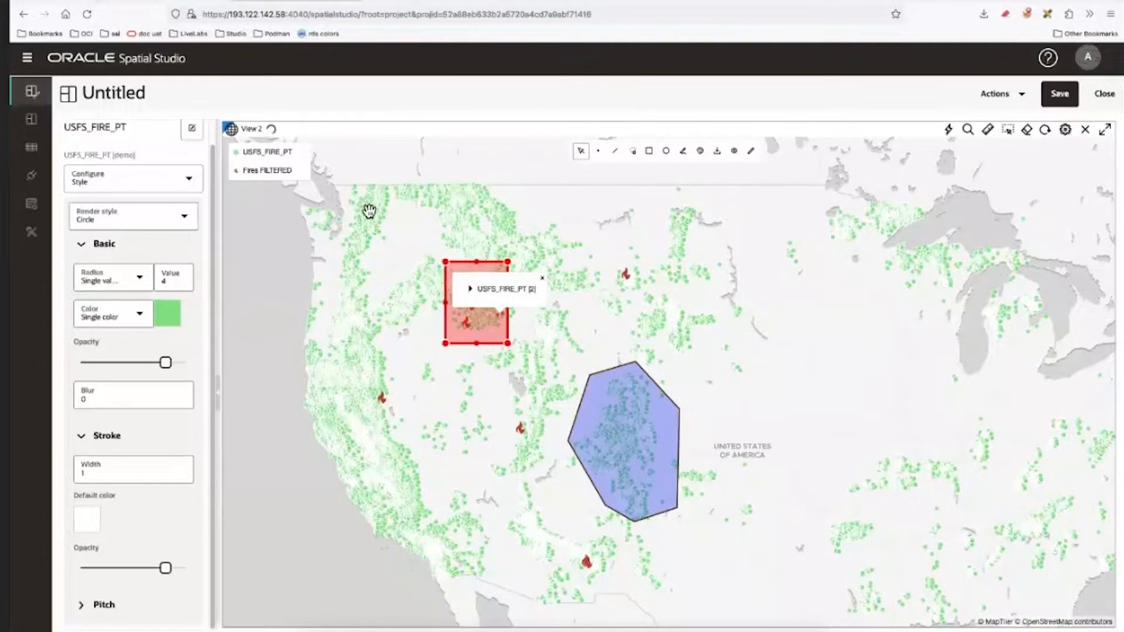
{"action": "left_click", "coordinate": [542, 279]}
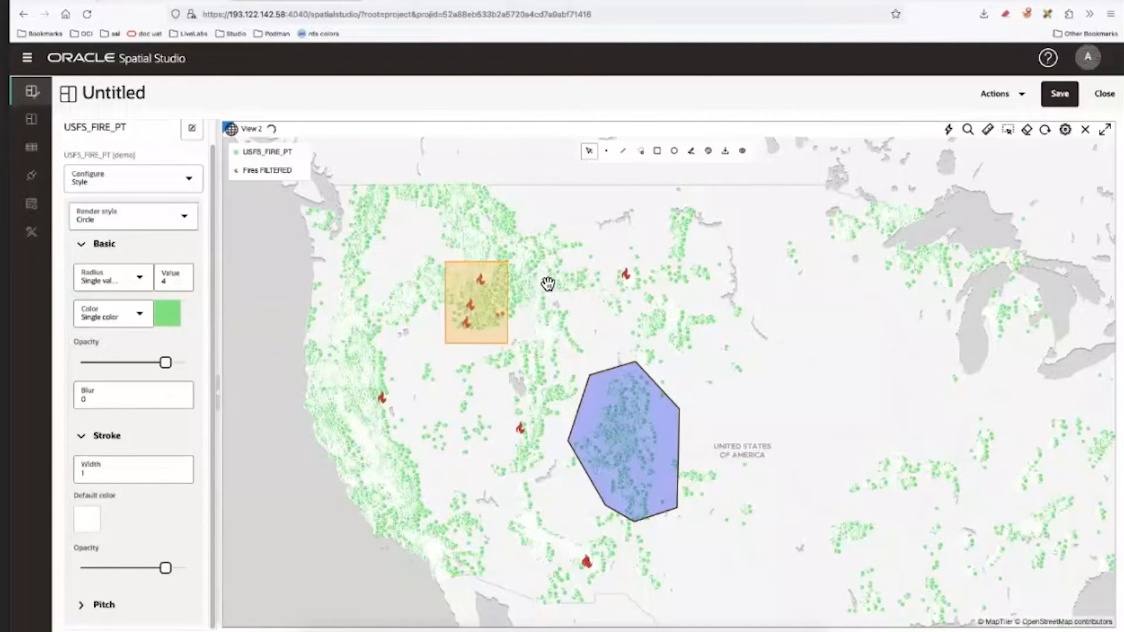
- Move the blue polygon slightly right and pull its top edge up into a new peak
{"action": "left_click", "coordinate": [590, 423]}
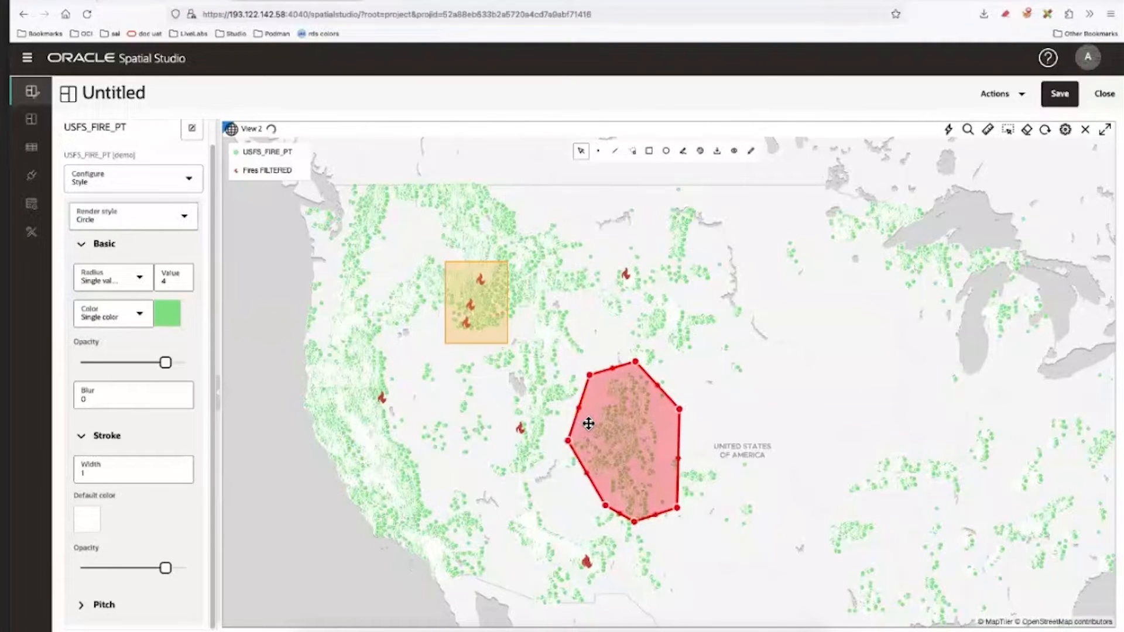
{"action": "left_click_drag", "start_coordinate": [583, 413], "coordinate": [581, 363]}
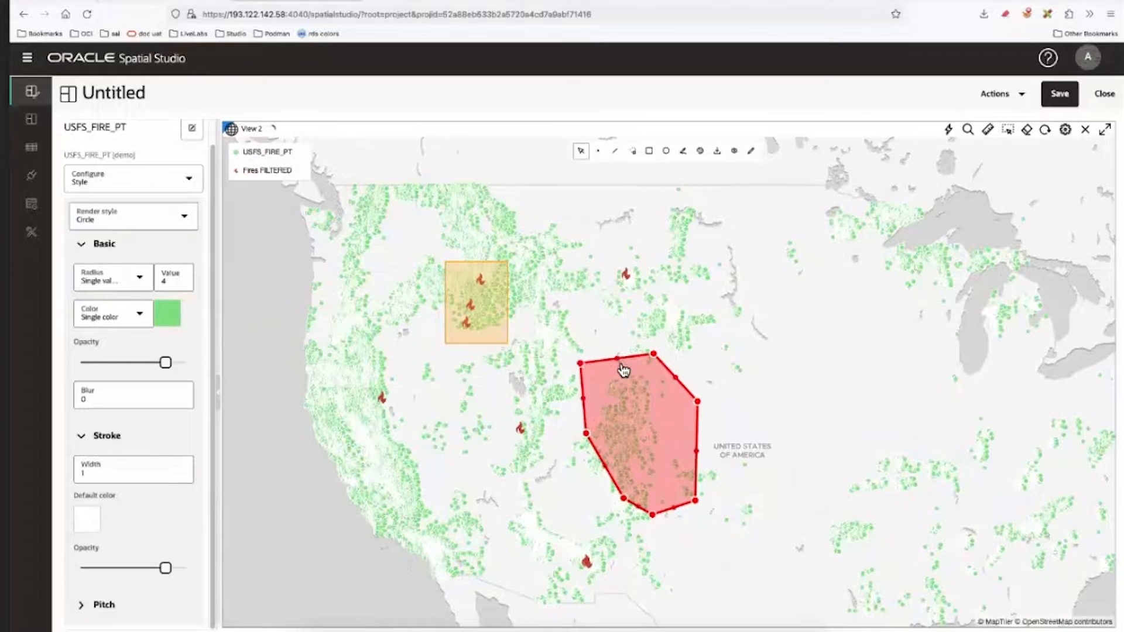
{"action": "left_click_drag", "start_coordinate": [623, 359], "coordinate": [622, 334]}
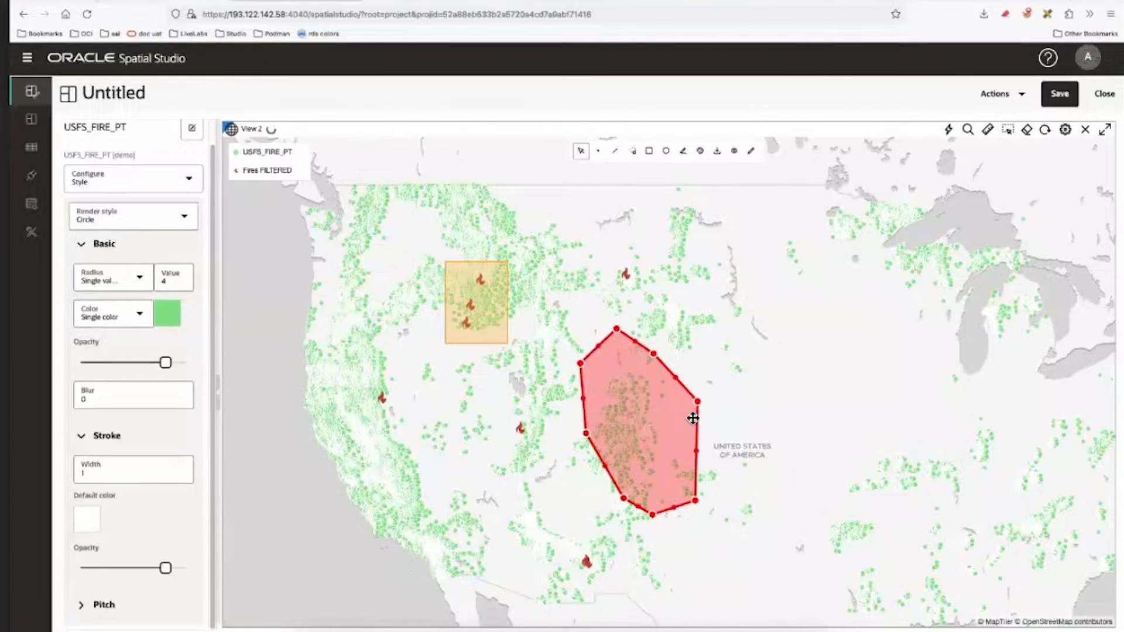
{"action": "left_click", "coordinate": [725, 404]}
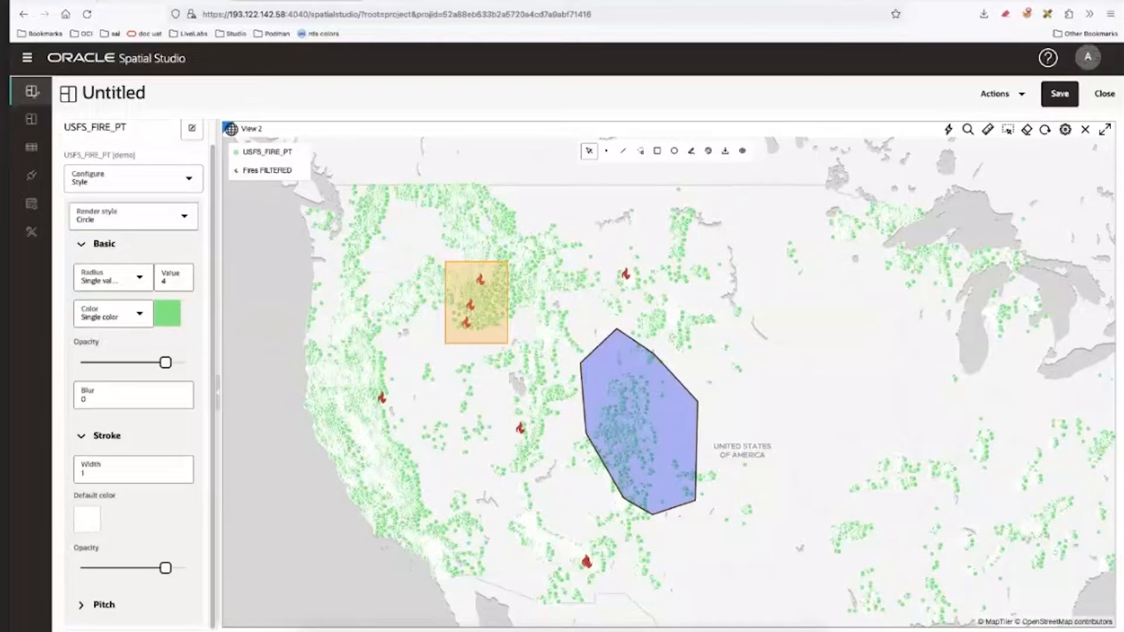
- Hide and reshow the redline shapes, then switch to the Select tool for drawn redlines
{"action": "left_click", "coordinate": [742, 151]}
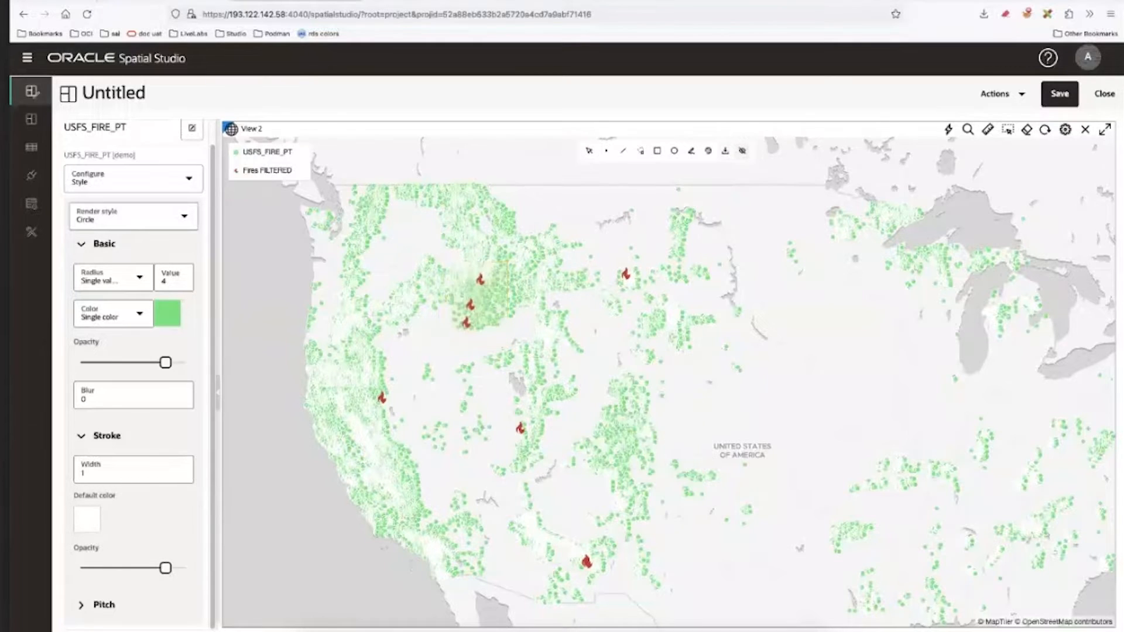
{"action": "left_click", "coordinate": [742, 151]}
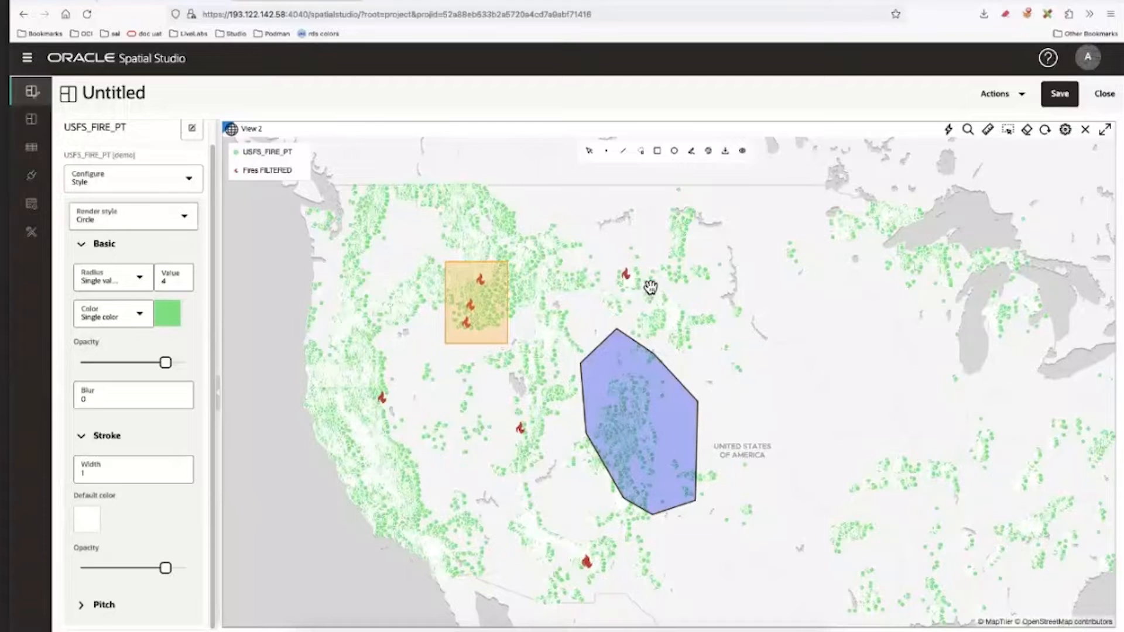
{"action": "mouse_move", "coordinate": [622, 414]}
{"action": "left_click", "coordinate": [589, 150]}
{"action": "left_click", "coordinate": [686, 413]}
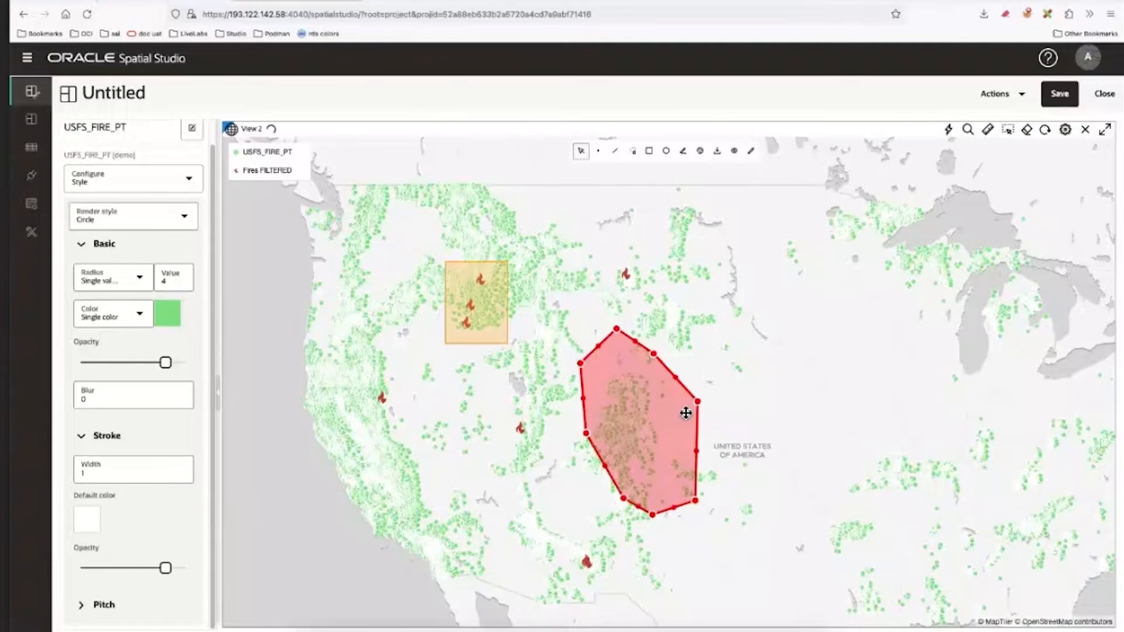
{"action": "right_click", "coordinate": [686, 413]}
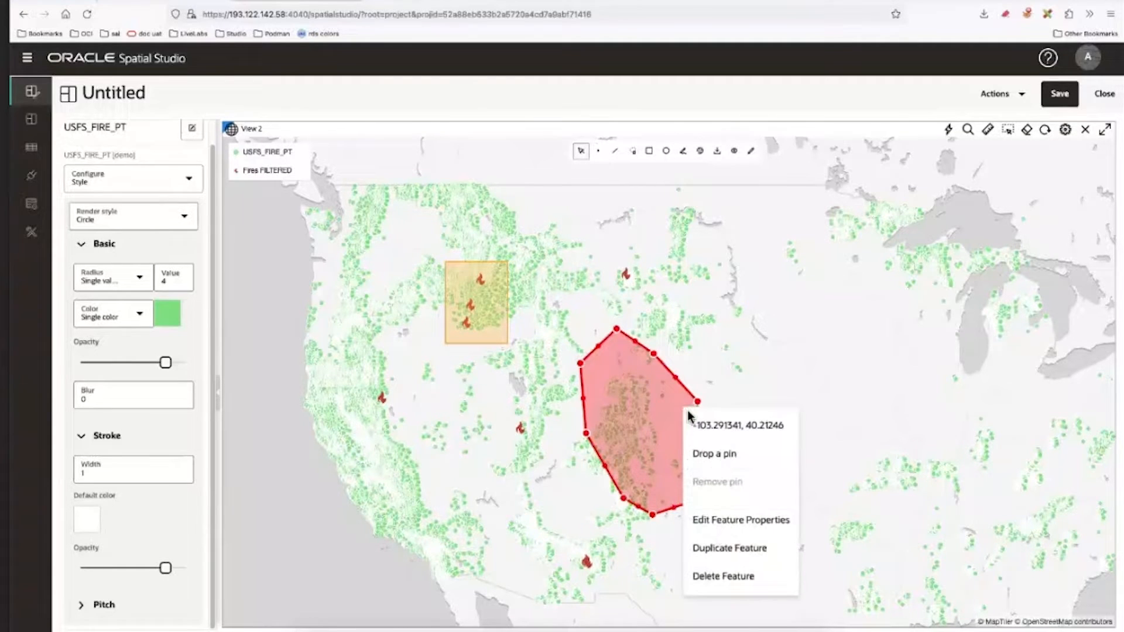
{"action": "left_click", "coordinate": [724, 520]}
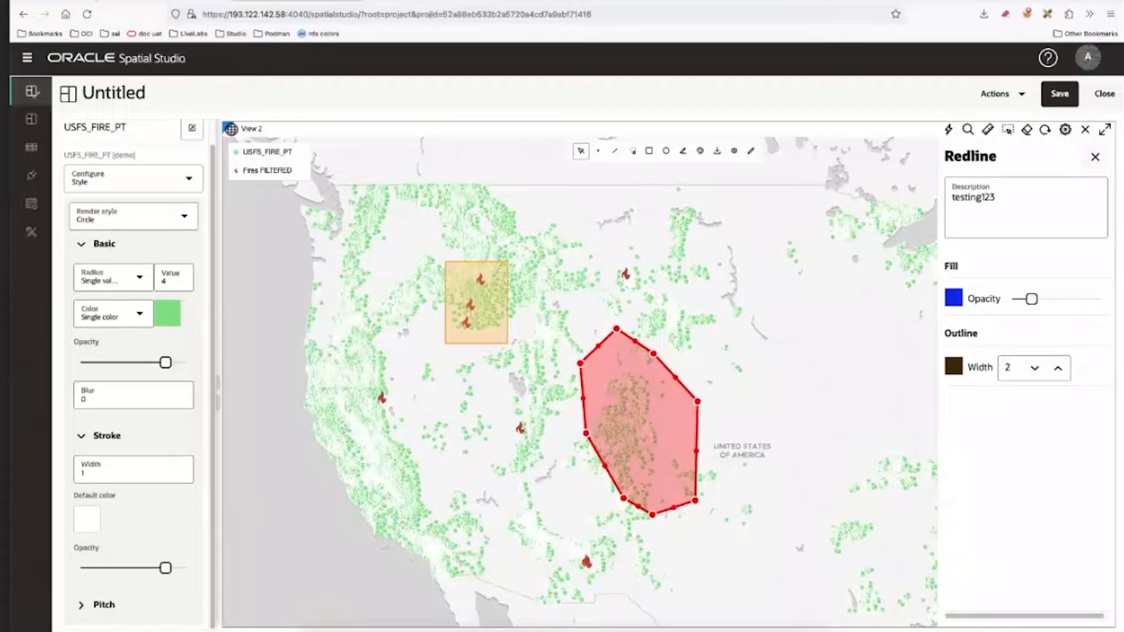
{"action": "left_click", "coordinate": [1095, 156]}
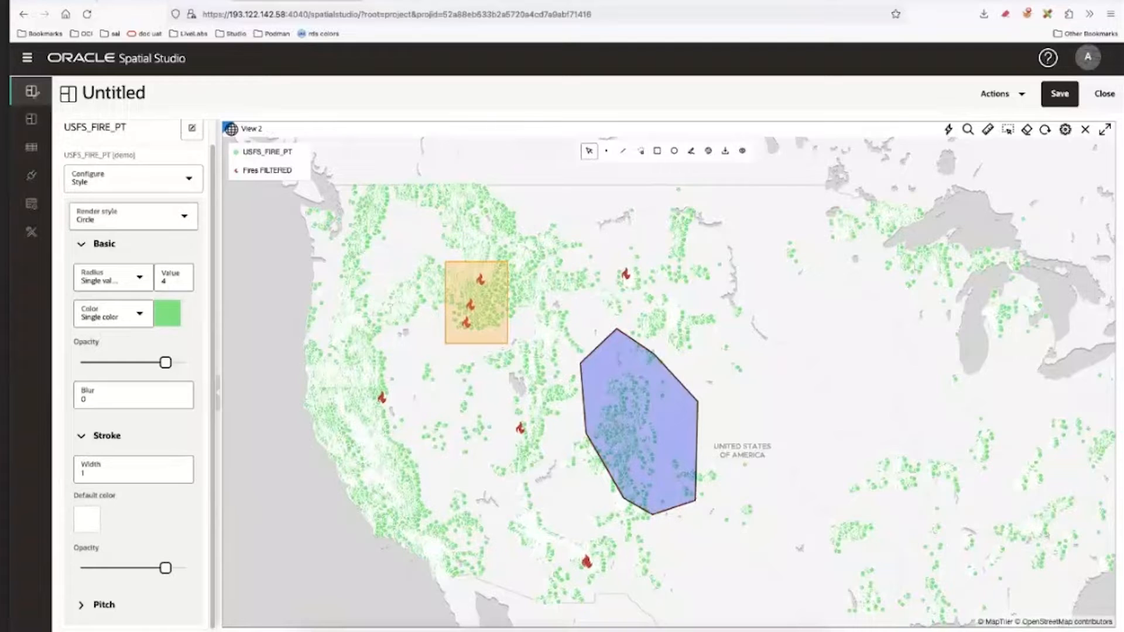
- Download the redlines as separate points, lines and polygons GeoJSON files, then start a blank browser tab
{"action": "left_click", "coordinate": [725, 153]}
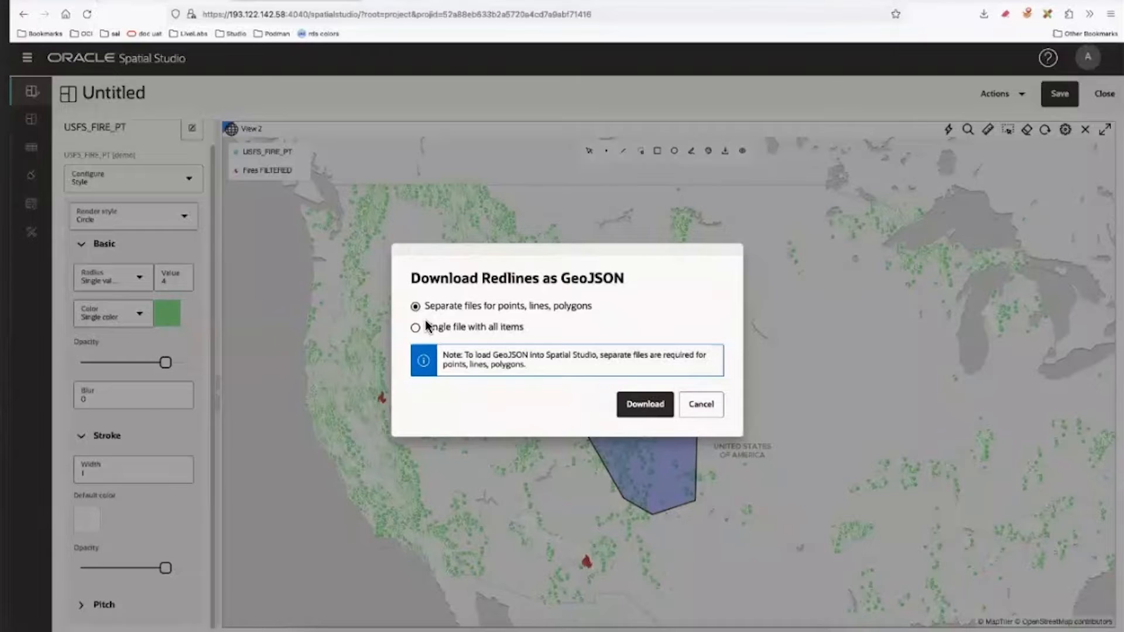
{"action": "left_click", "coordinate": [641, 410]}
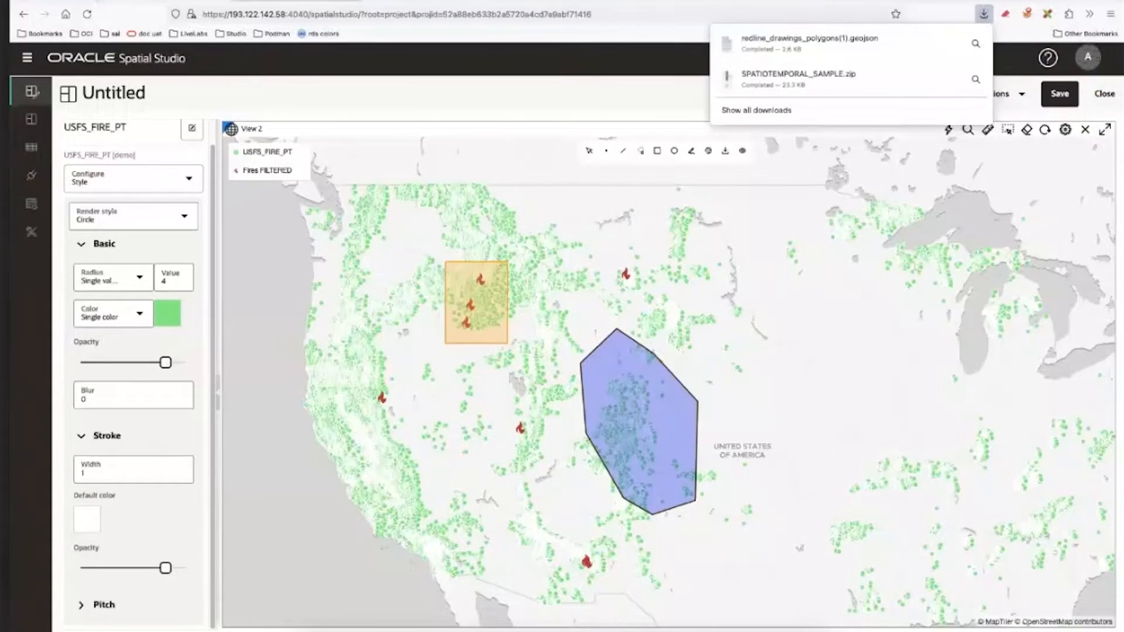
{"action": "right_click", "coordinate": [798, 39]}
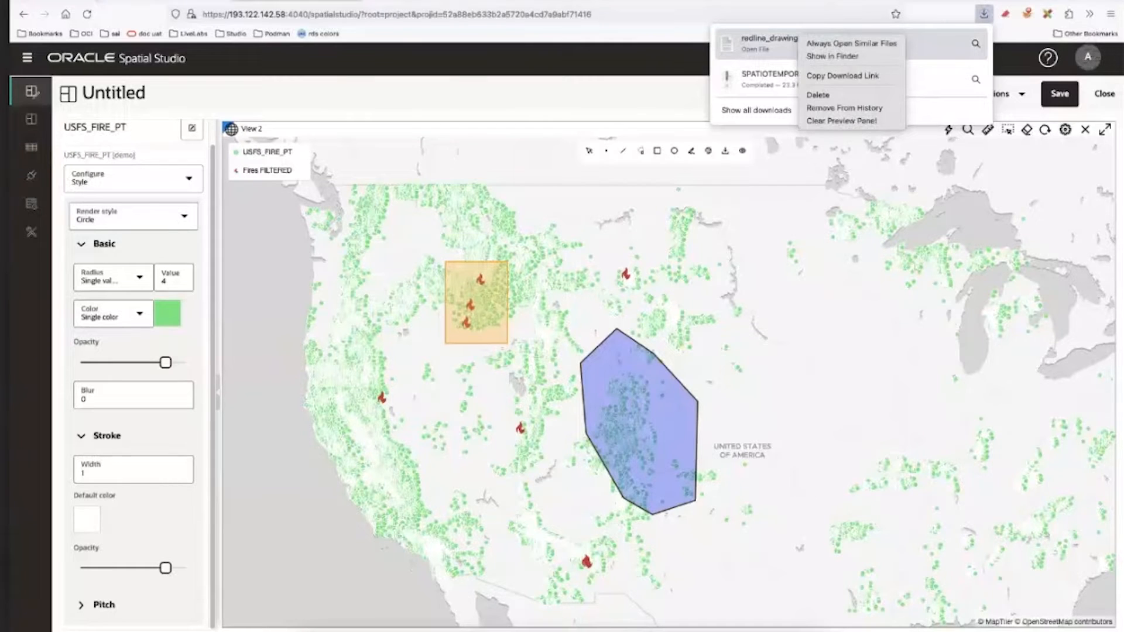
{"action": "key", "text": "Escape"}
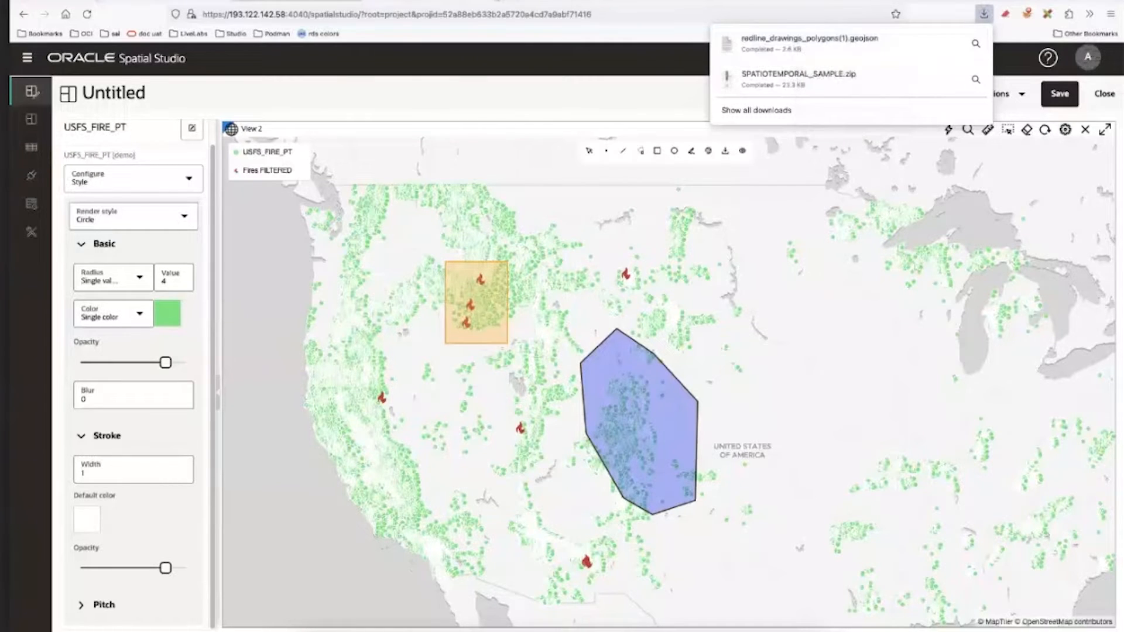
{"action": "left_click", "coordinate": [507, 1]}
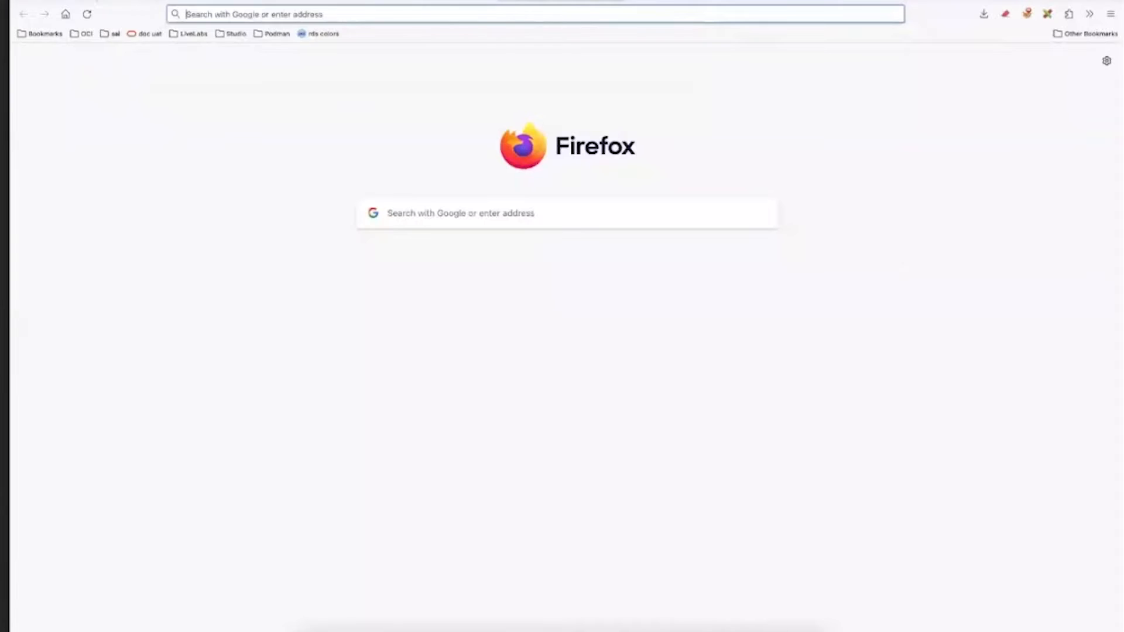
- Load geojson.io and drop the redline_drawings_polygons GeoJSON file onto its map
{"action": "type", "text": "geojson.io"}
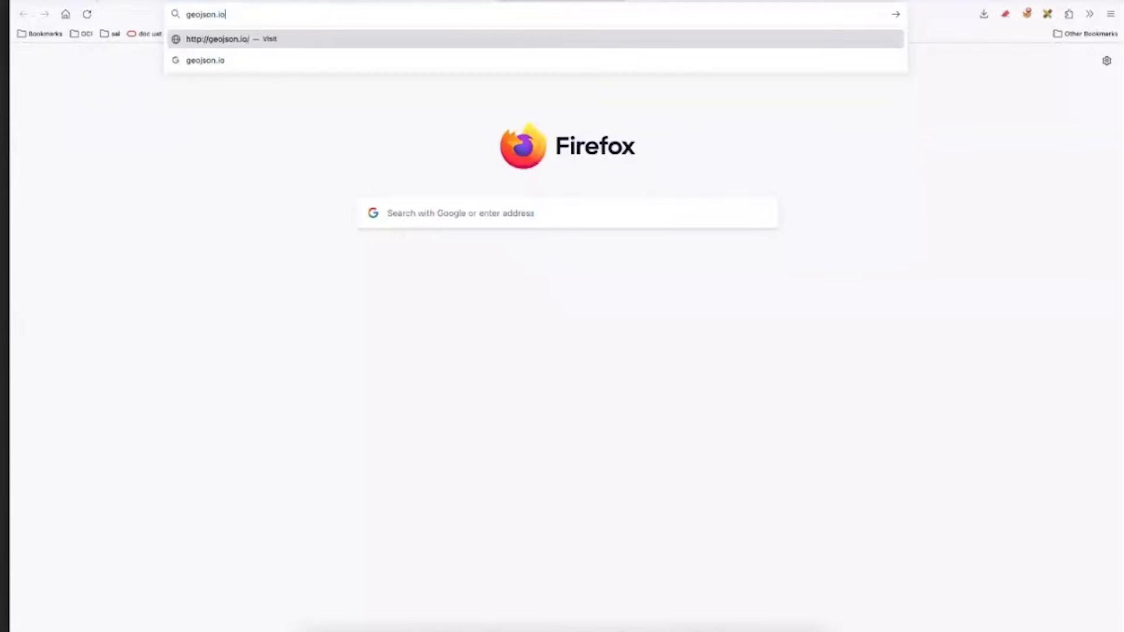
{"action": "key", "text": "Return"}
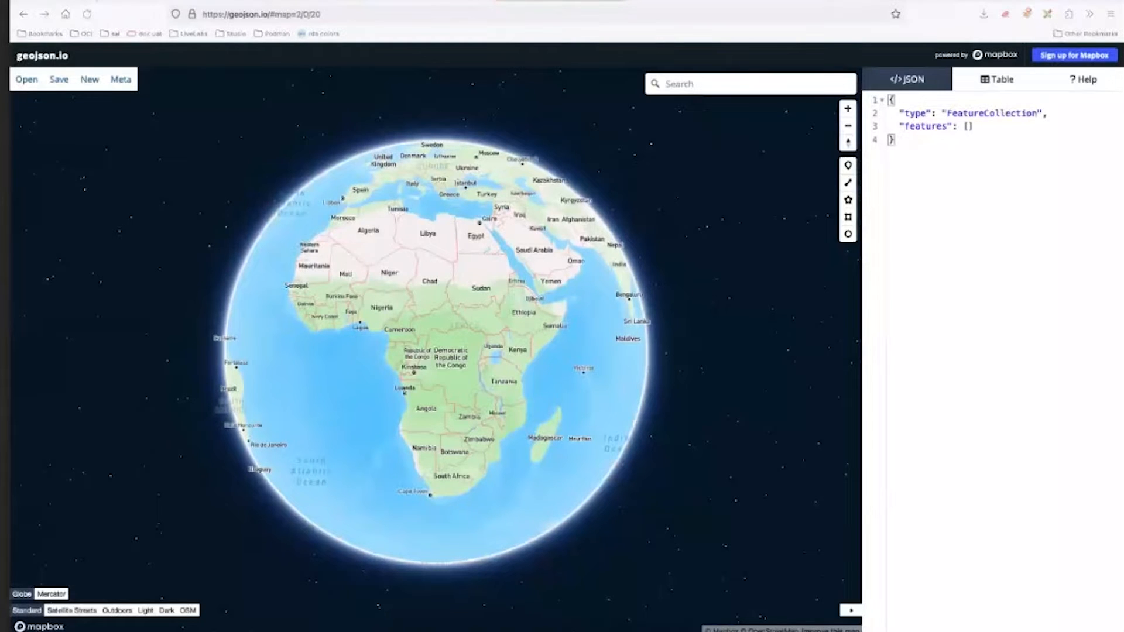
{"action": "left_click_drag", "start_coordinate": [803, 253], "coordinate": [400, 370]}
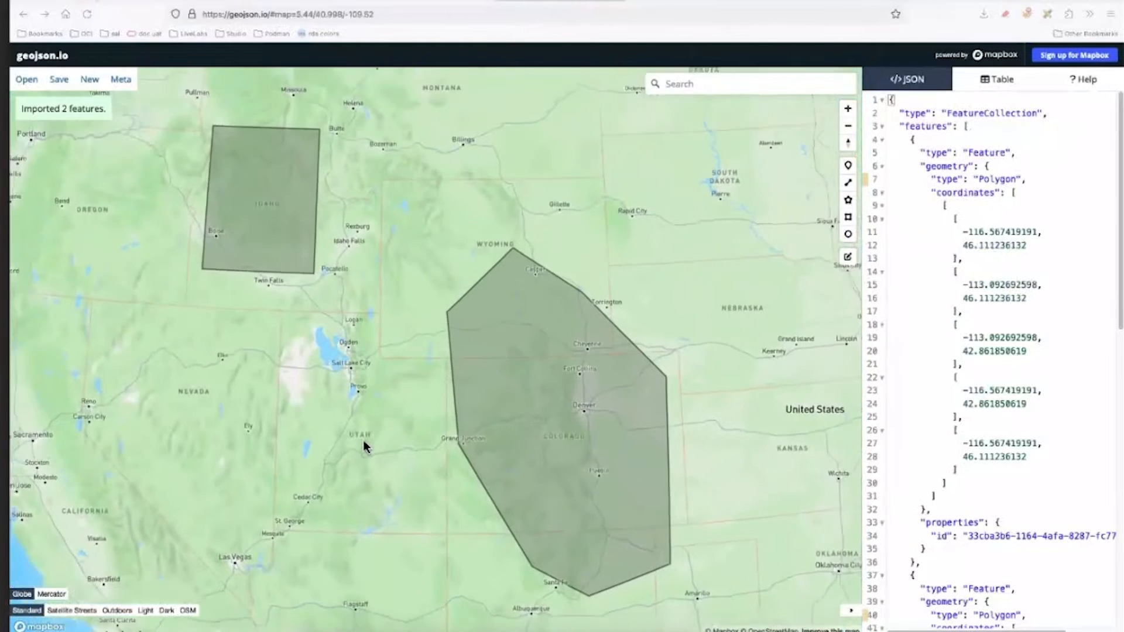
- Check the Colorado polygon's testing123 description, then return to the Spatial Studio fire map
{"action": "left_click", "coordinate": [511, 397]}
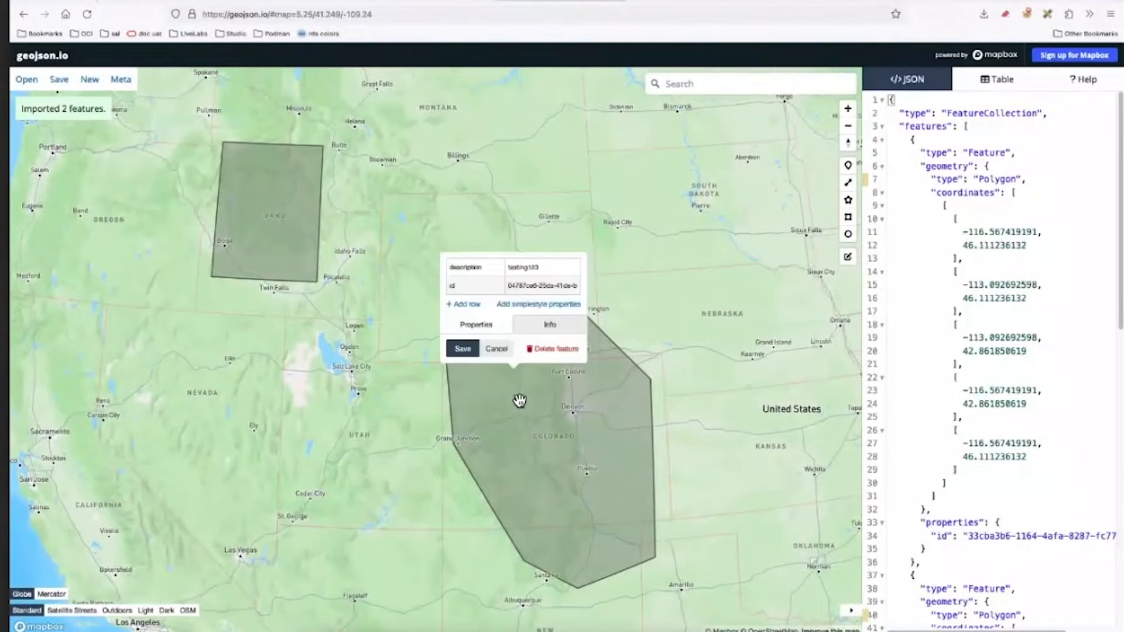
{"action": "double_click", "coordinate": [523, 269]}
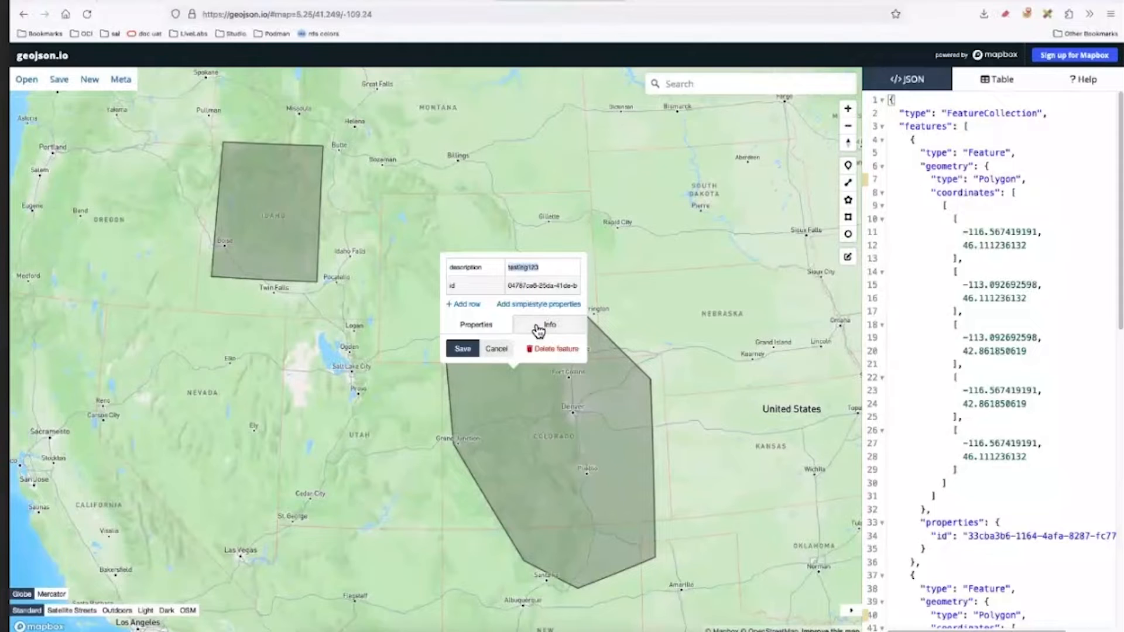
{"action": "left_click", "coordinate": [410, 416]}
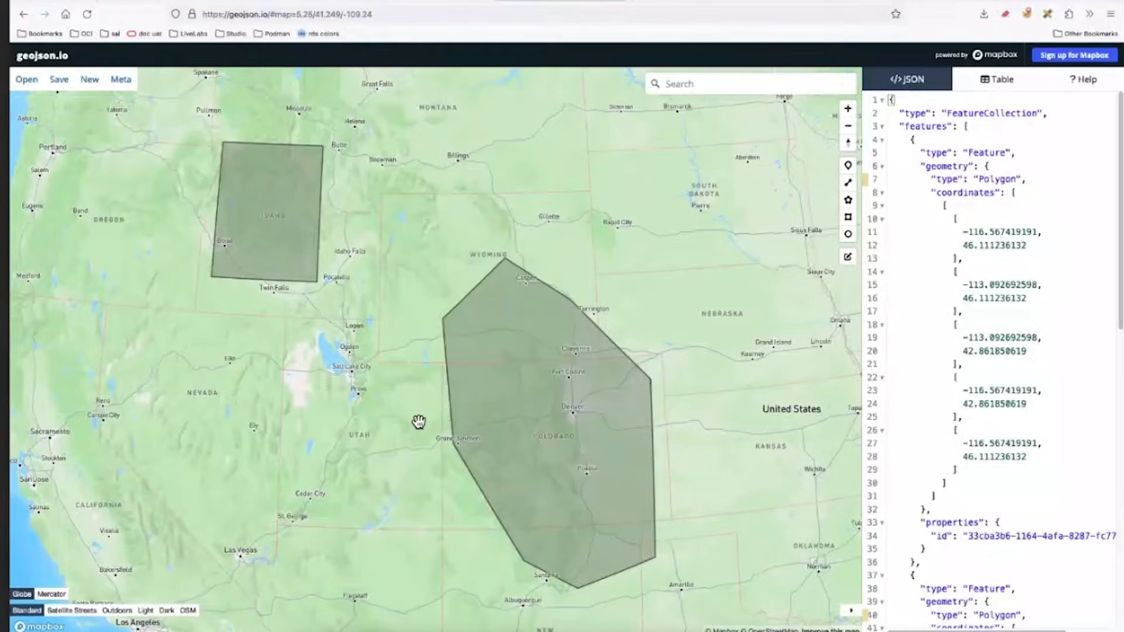
{"action": "scroll", "coordinate": [481, 473], "scroll_direction": "down", "scroll_amount": 3}
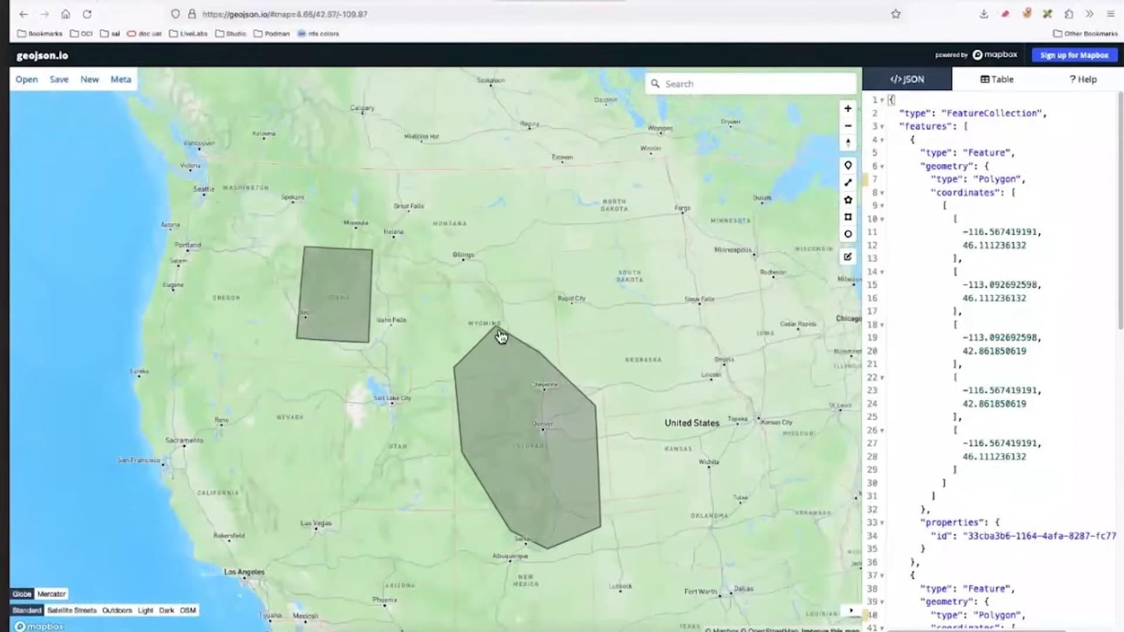
{"action": "left_click", "coordinate": [277, 1]}
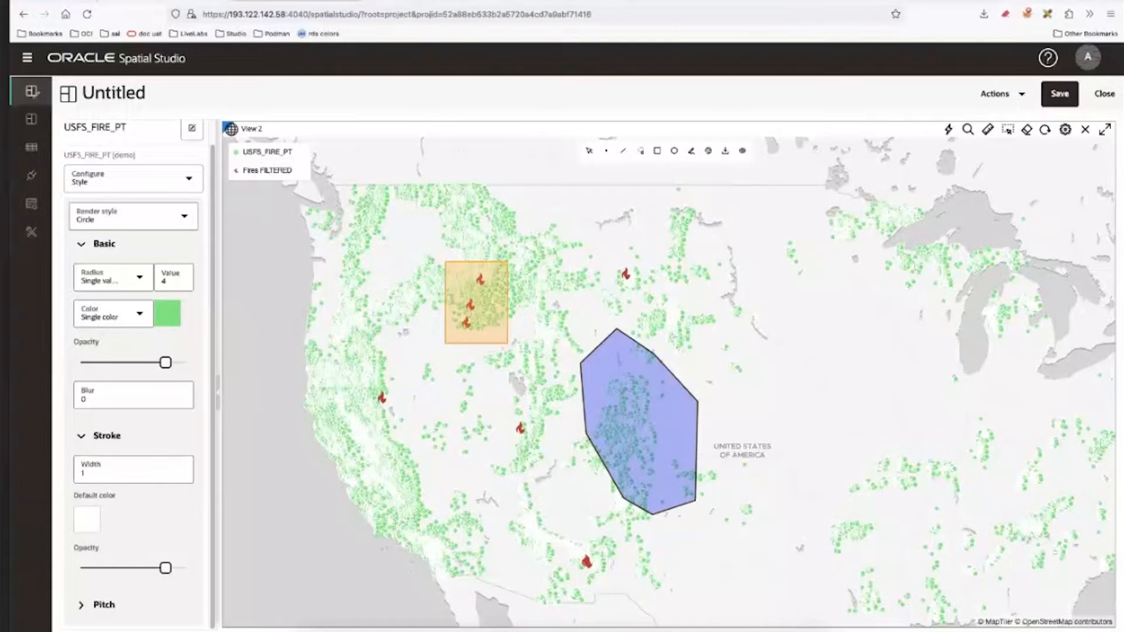
{"action": "left_click", "coordinate": [32, 147]}
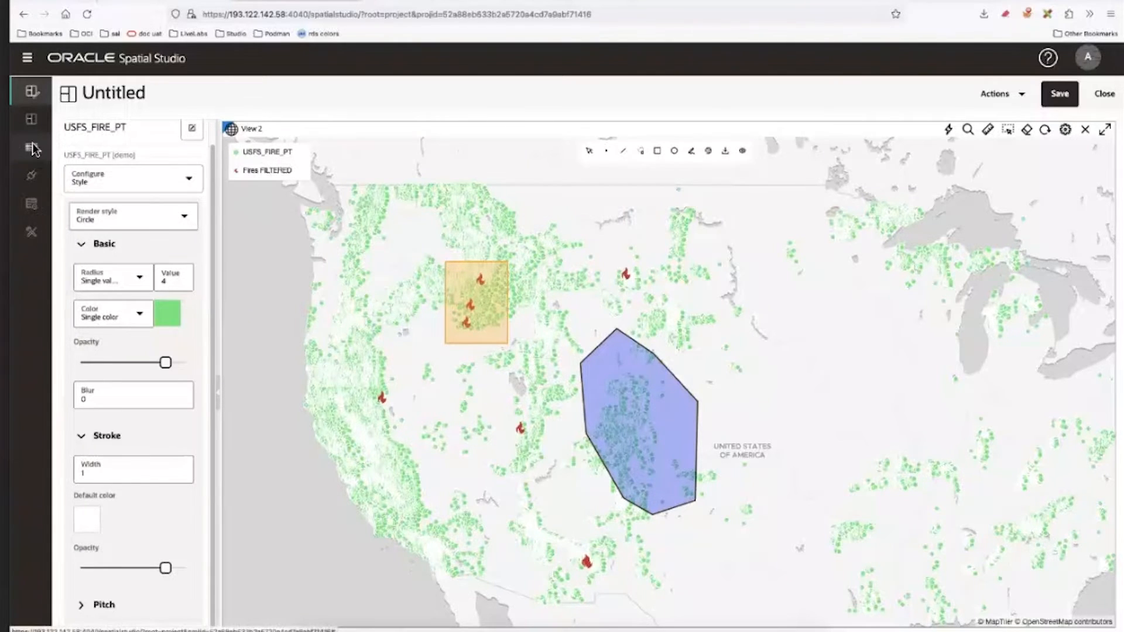
{"action": "left_click", "coordinate": [86, 133]}
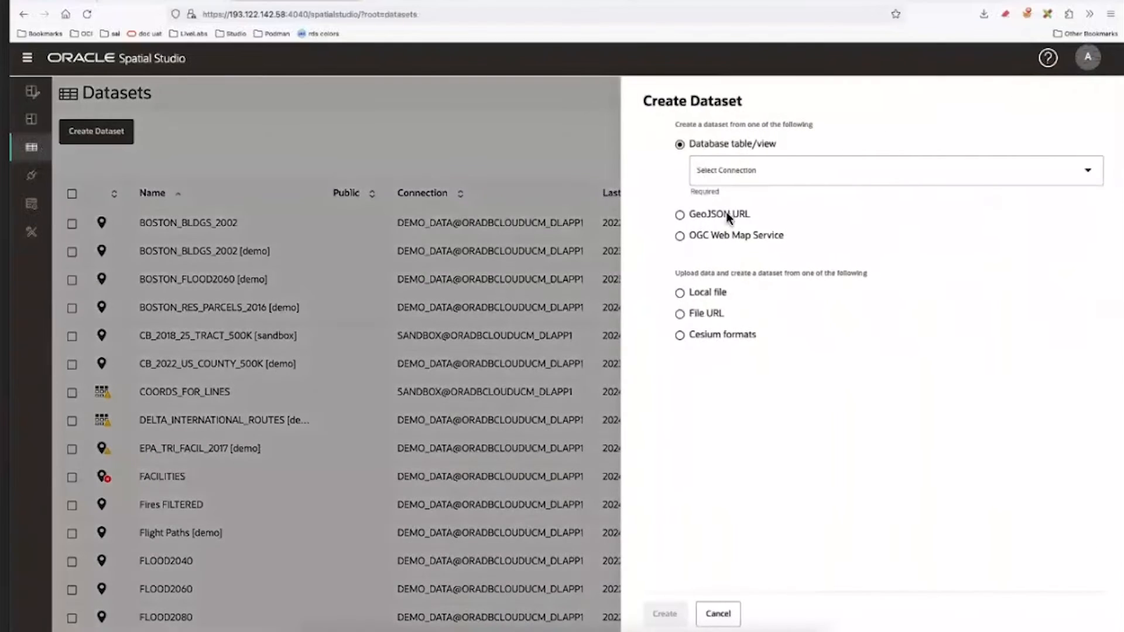
{"action": "left_click", "coordinate": [705, 293]}
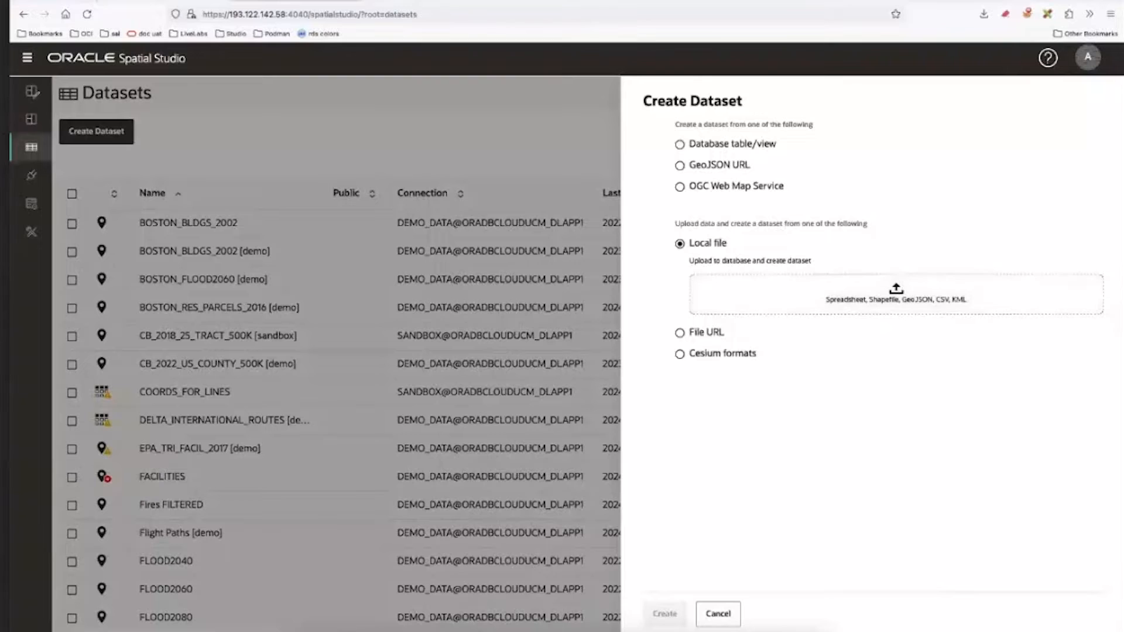
{"action": "left_click", "coordinate": [717, 613]}
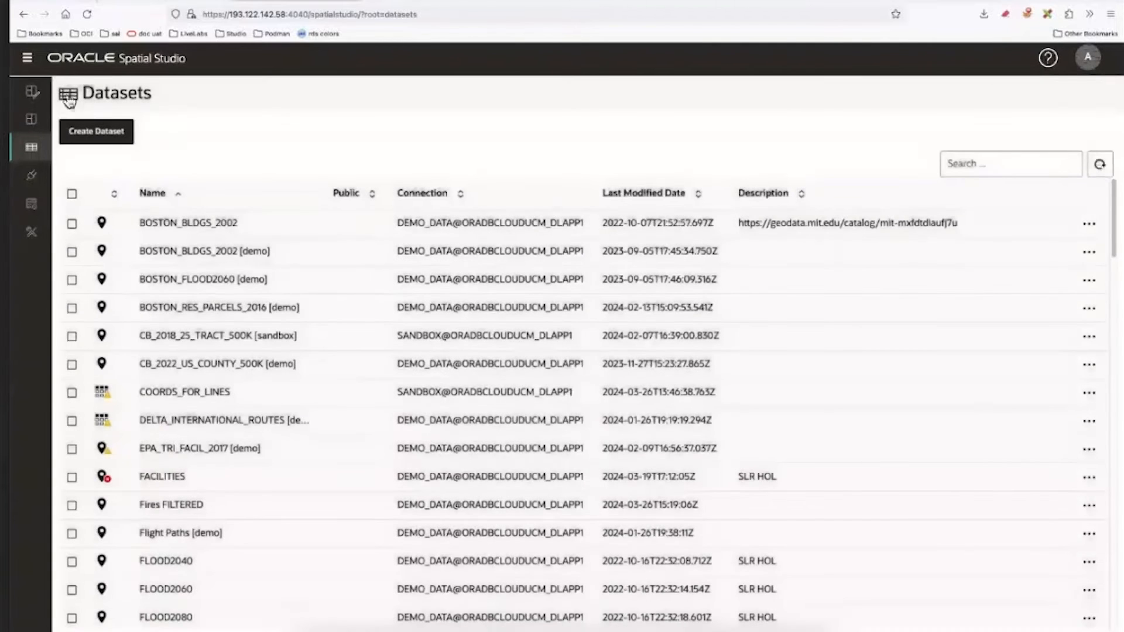
{"action": "left_click", "coordinate": [32, 92]}
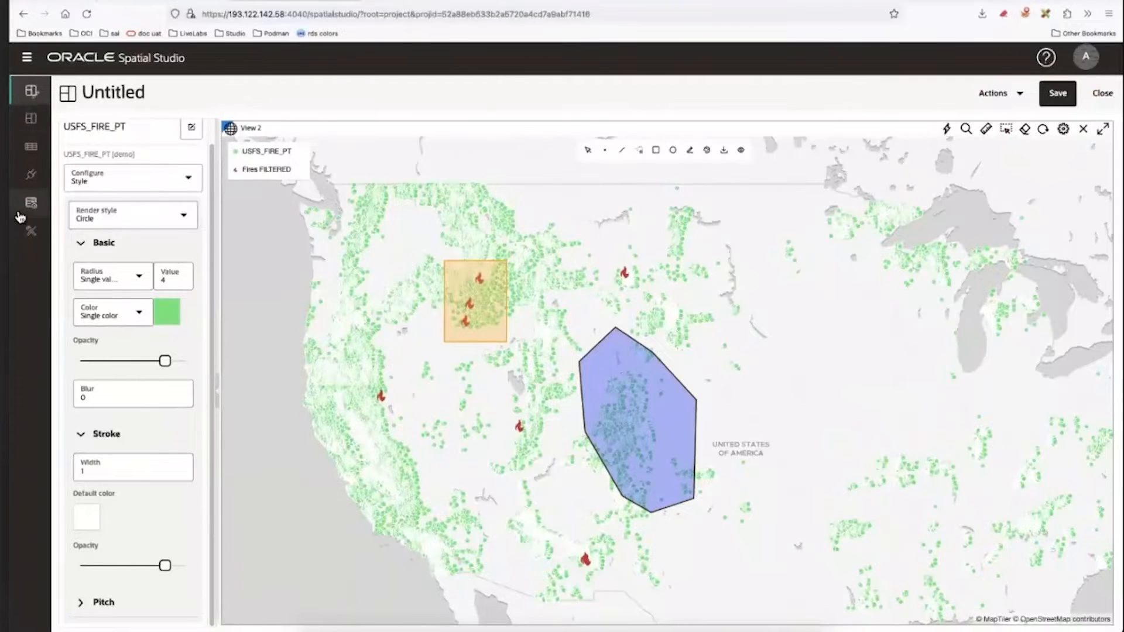
{"action": "left_click", "coordinate": [31, 231]}
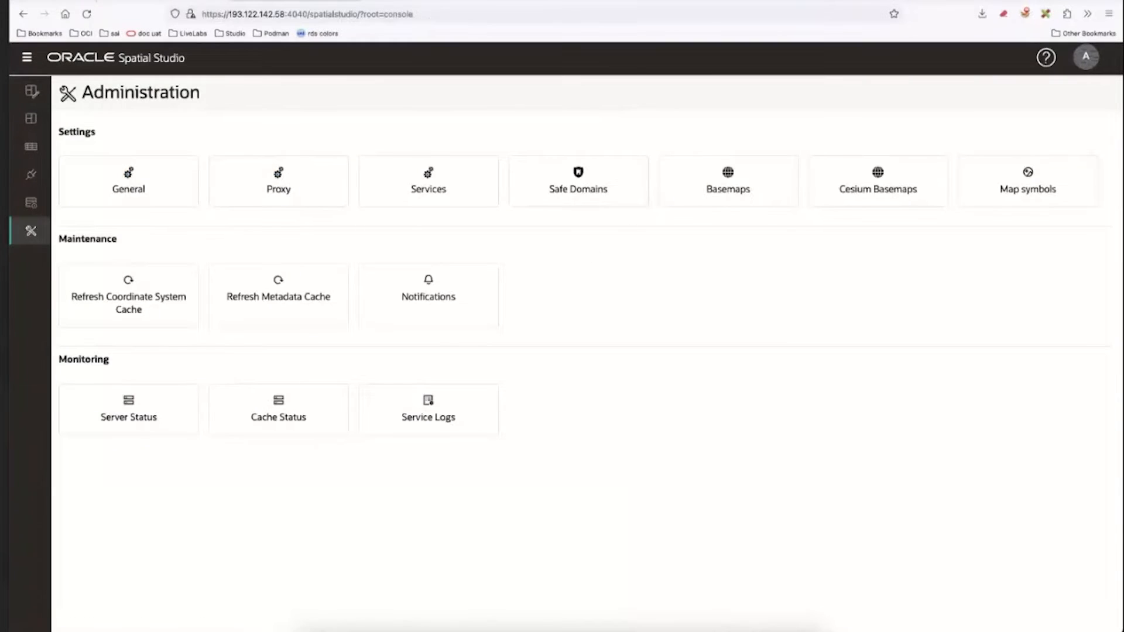
{"action": "left_click", "coordinate": [1027, 182]}
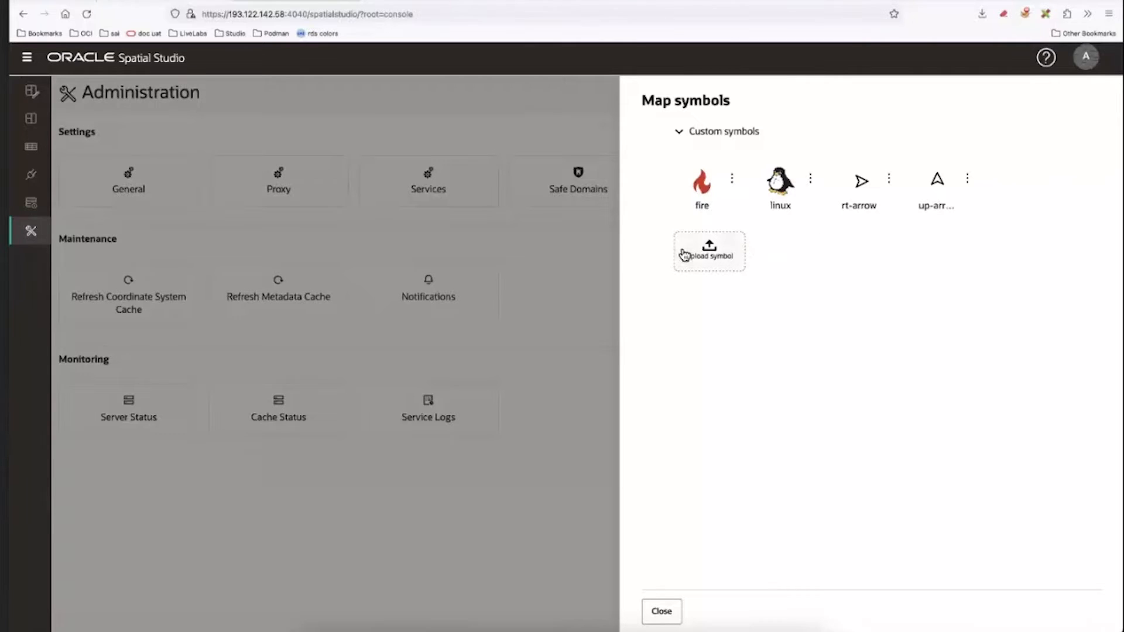
{"action": "left_click", "coordinate": [714, 253]}
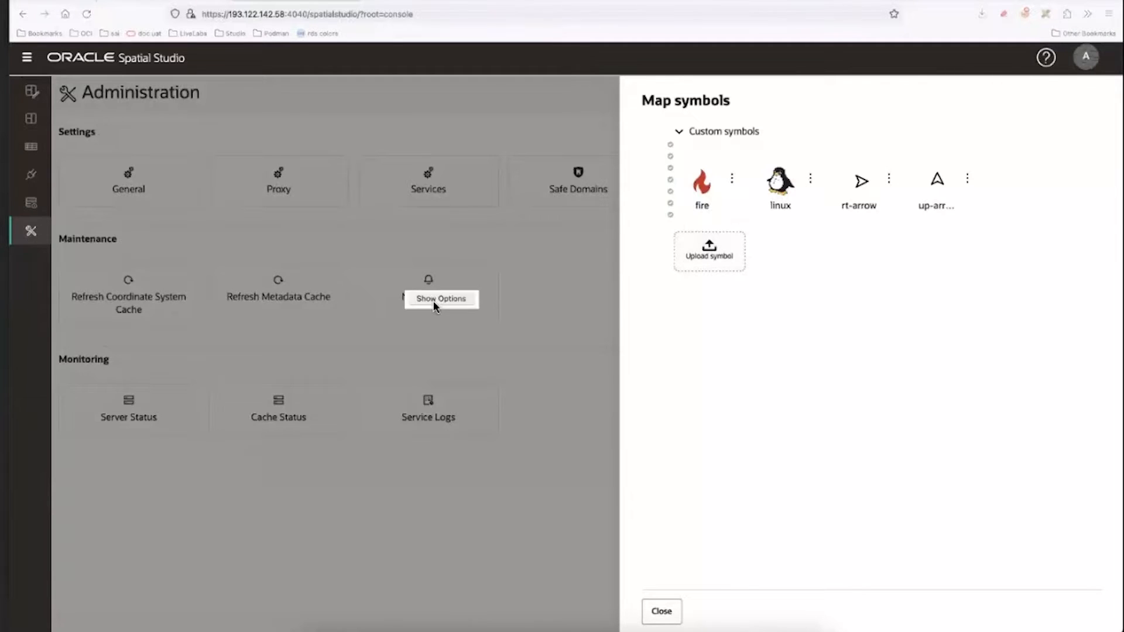
{"action": "left_click", "coordinate": [647, 272]}
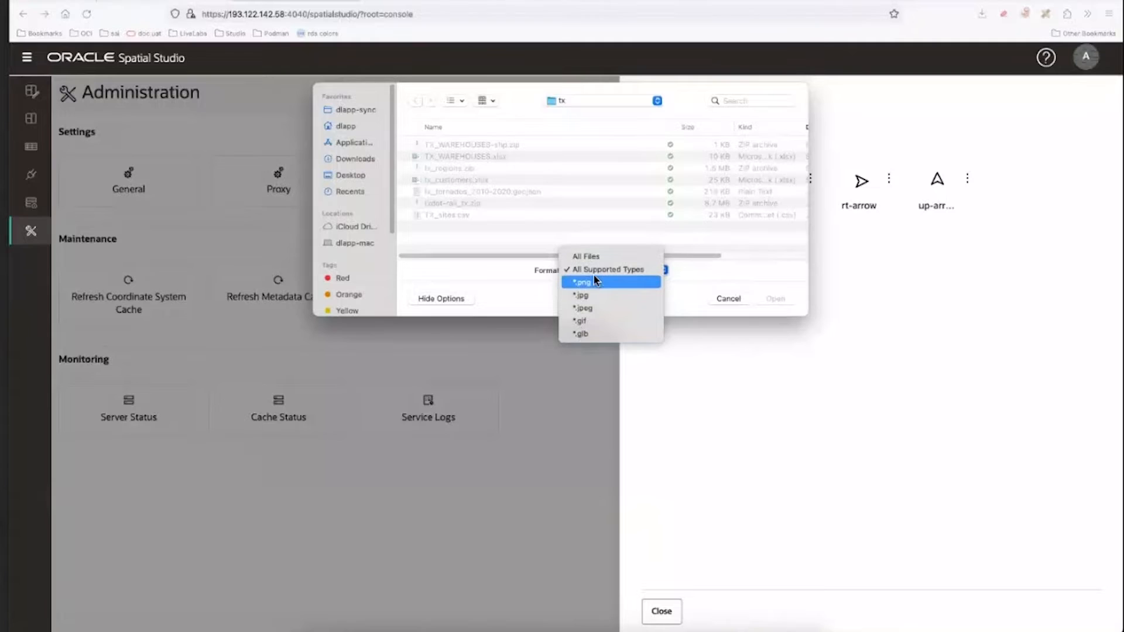
{"action": "left_click", "coordinate": [731, 273]}
{"action": "left_click", "coordinate": [728, 298]}
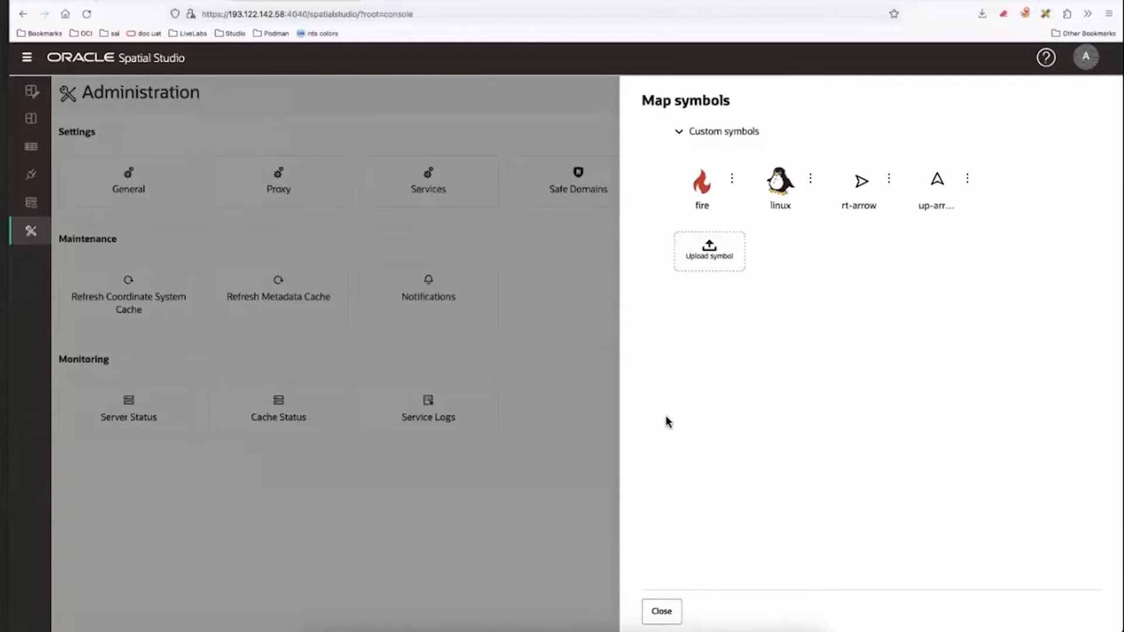
{"action": "left_click", "coordinate": [660, 612]}
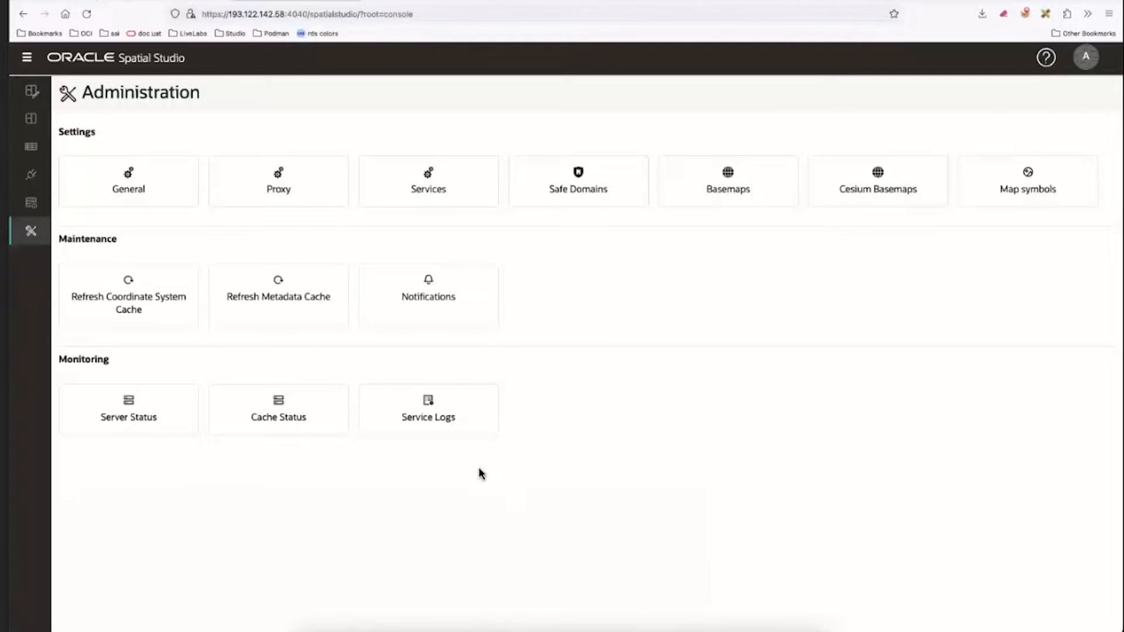
{"action": "left_click", "coordinate": [37, 96]}
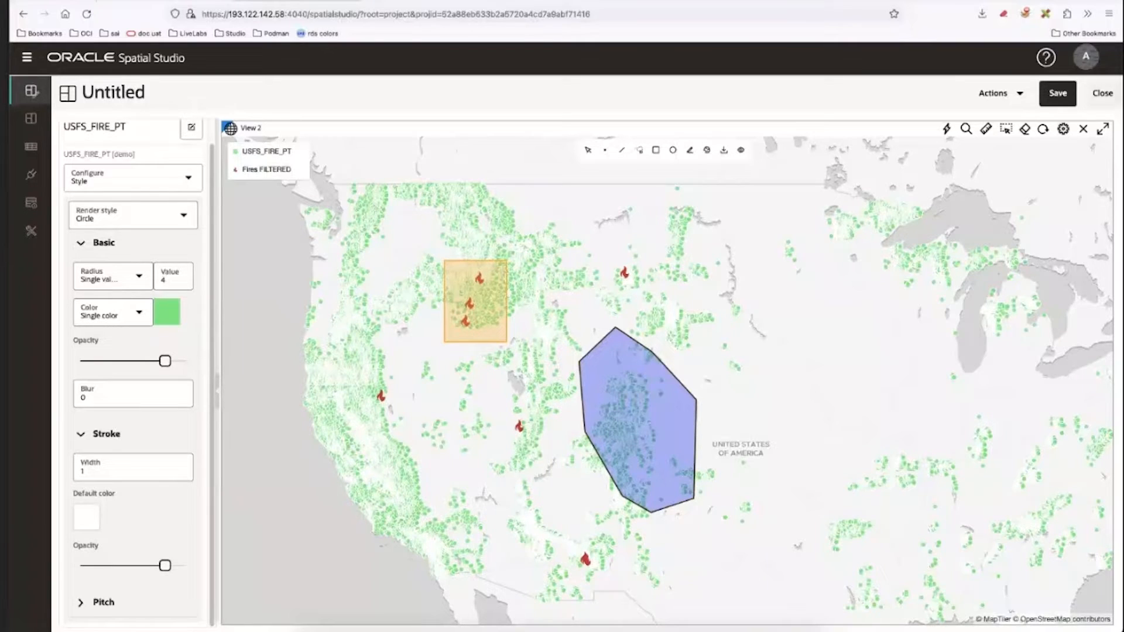
- Close the fire project, discarding unsaved changes, and go to the Datasets list
{"action": "left_click", "coordinate": [1102, 94]}
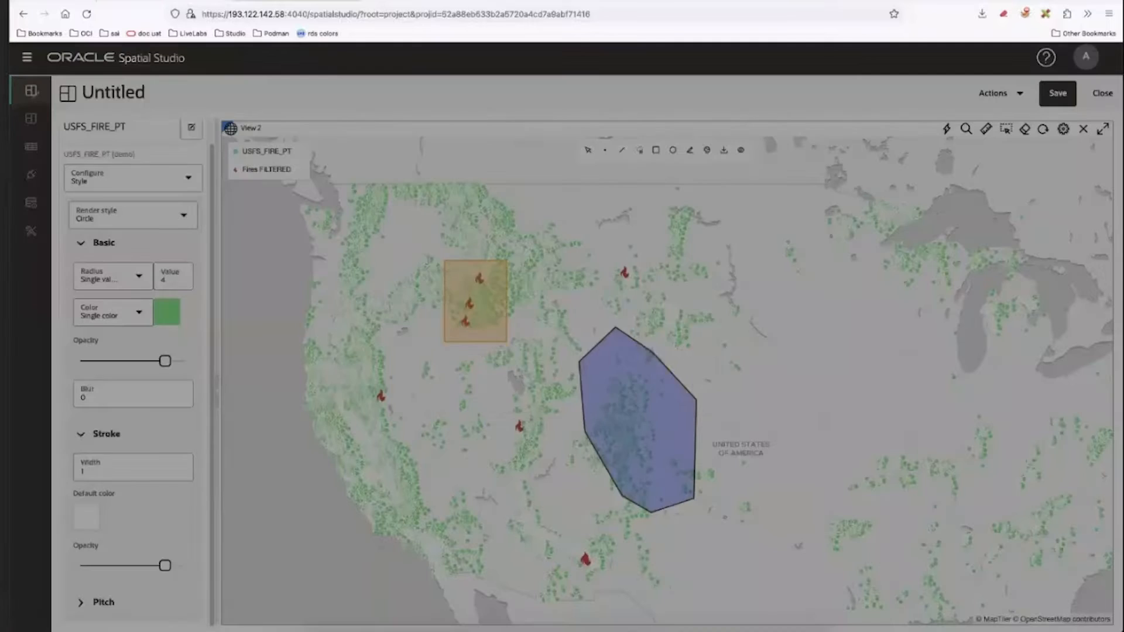
{"action": "left_click", "coordinate": [683, 388]}
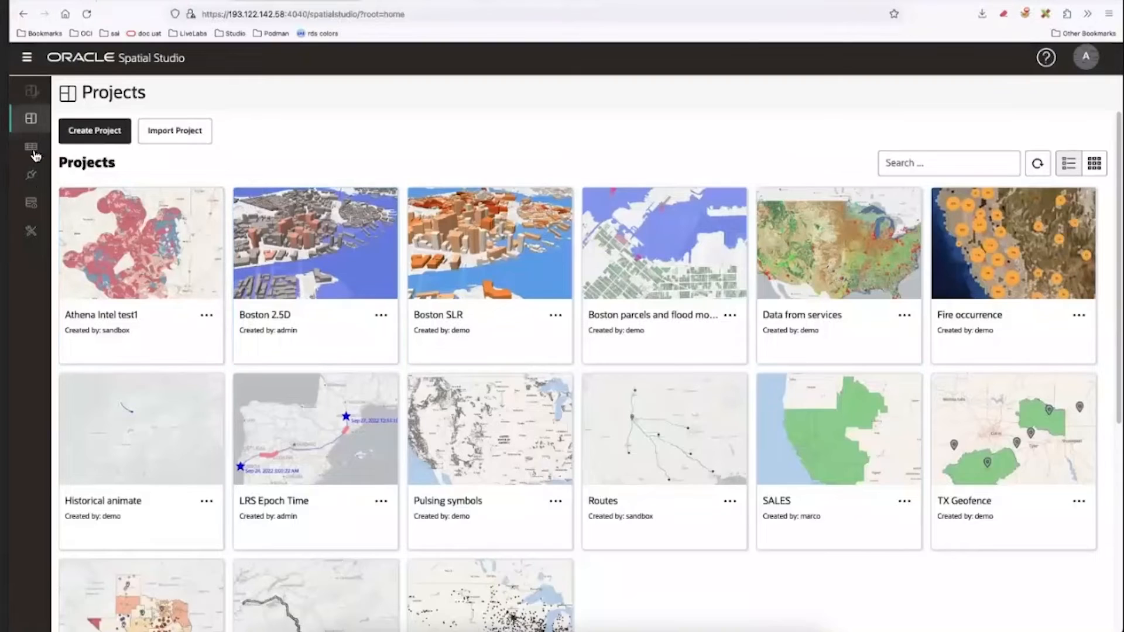
{"action": "left_click", "coordinate": [32, 150]}
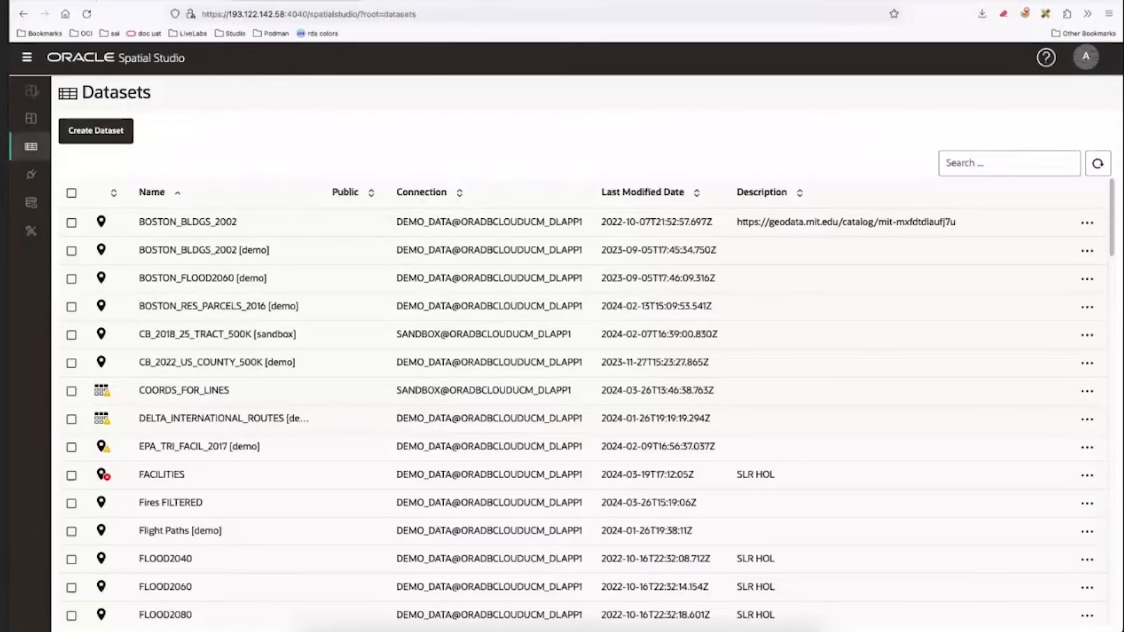
- Filter datasets by 'spat' and open the SPATIOTEMPORAL_SAMPLE dataset's actions
{"action": "left_click", "coordinate": [1009, 163]}
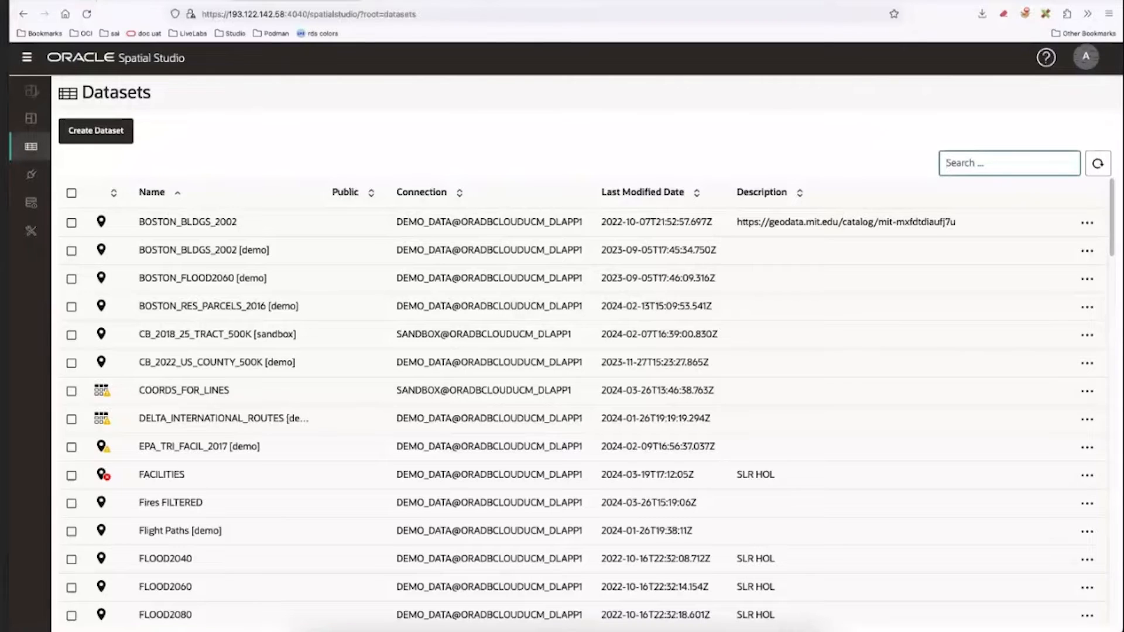
{"action": "type", "text": "spata"}
{"action": "key", "text": "BackSpace"}
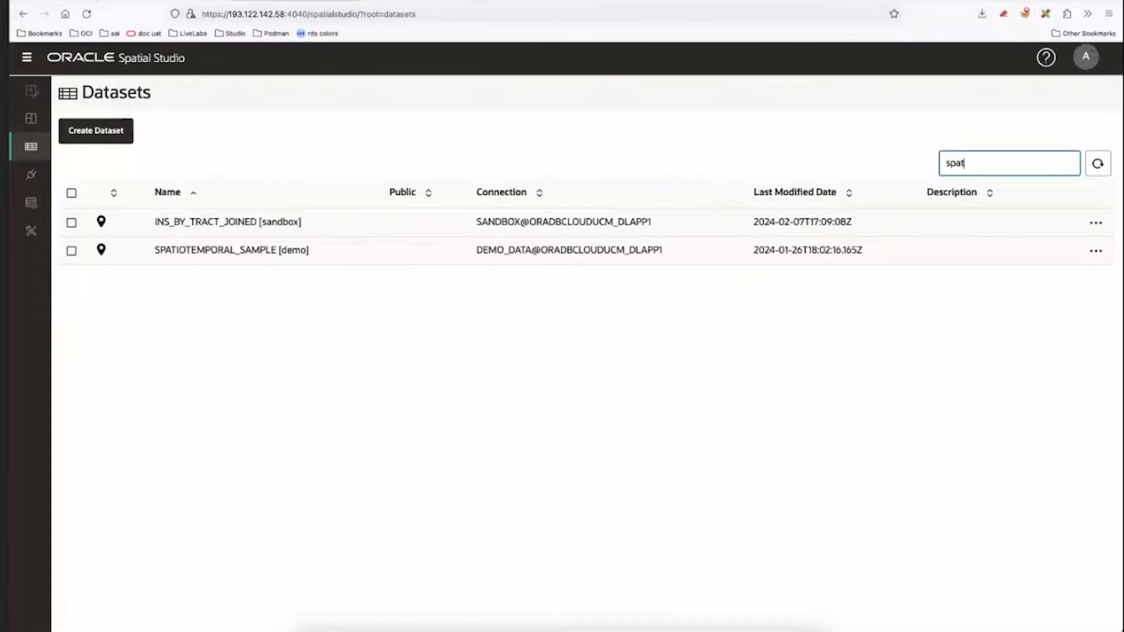
{"action": "left_click", "coordinate": [323, 253]}
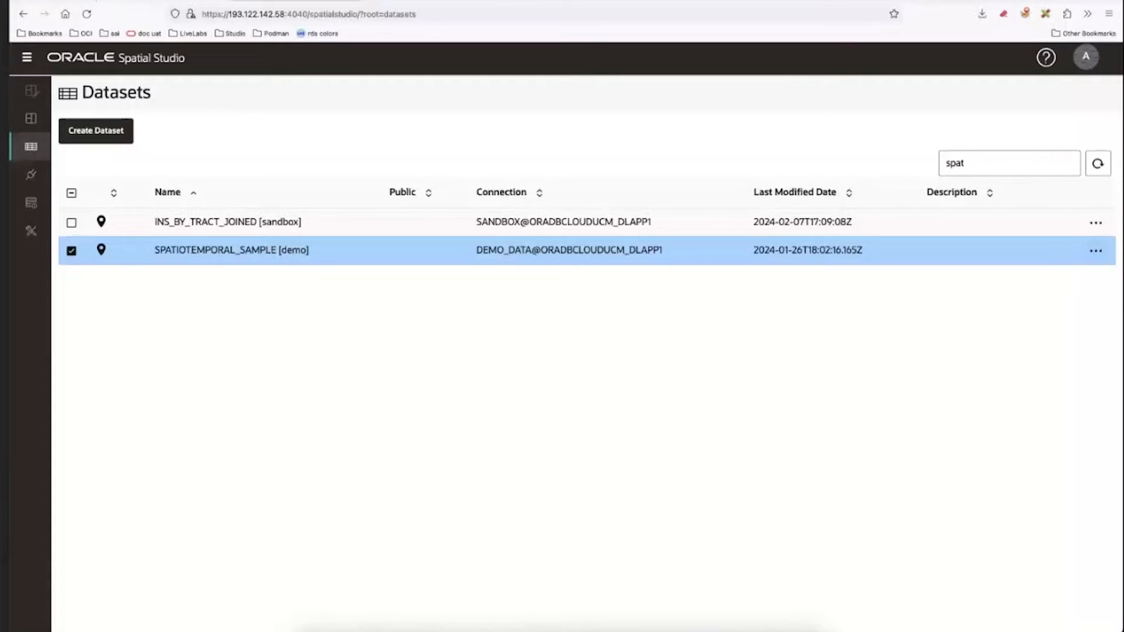
{"action": "left_click", "coordinate": [1095, 251]}
- Open SPATIOTEMPORAL_SAMPLE's properties and review its ID, LAT, LON, UTC_TIME and VEHICLE_ID columns
{"action": "left_click", "coordinate": [1015, 271]}
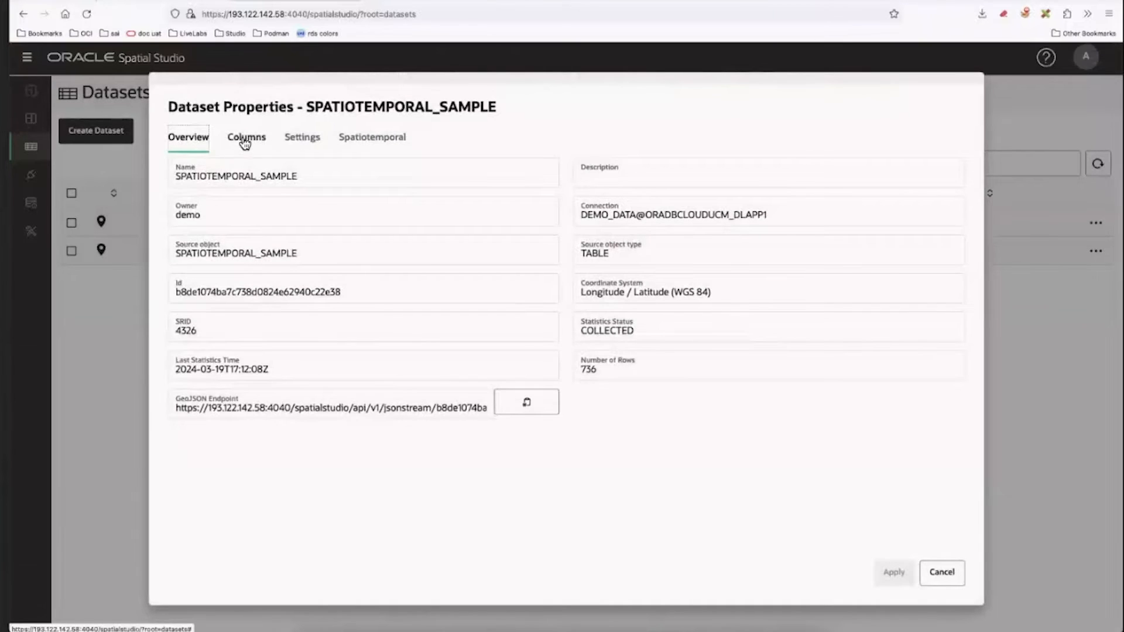
{"action": "left_click", "coordinate": [245, 140]}
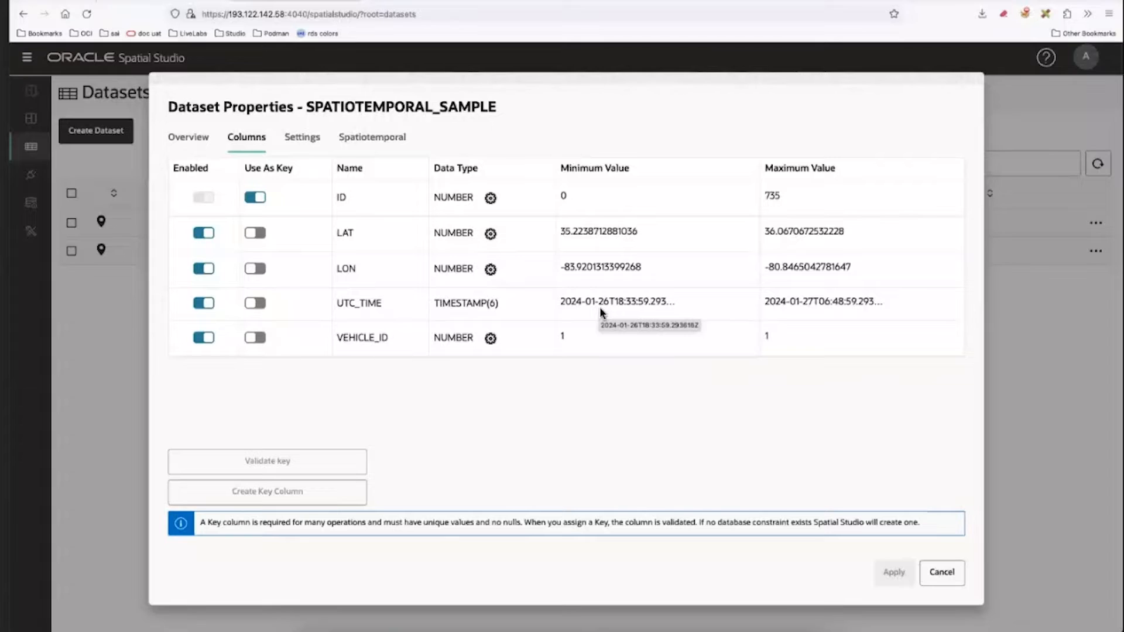
{"action": "left_click", "coordinate": [382, 143]}
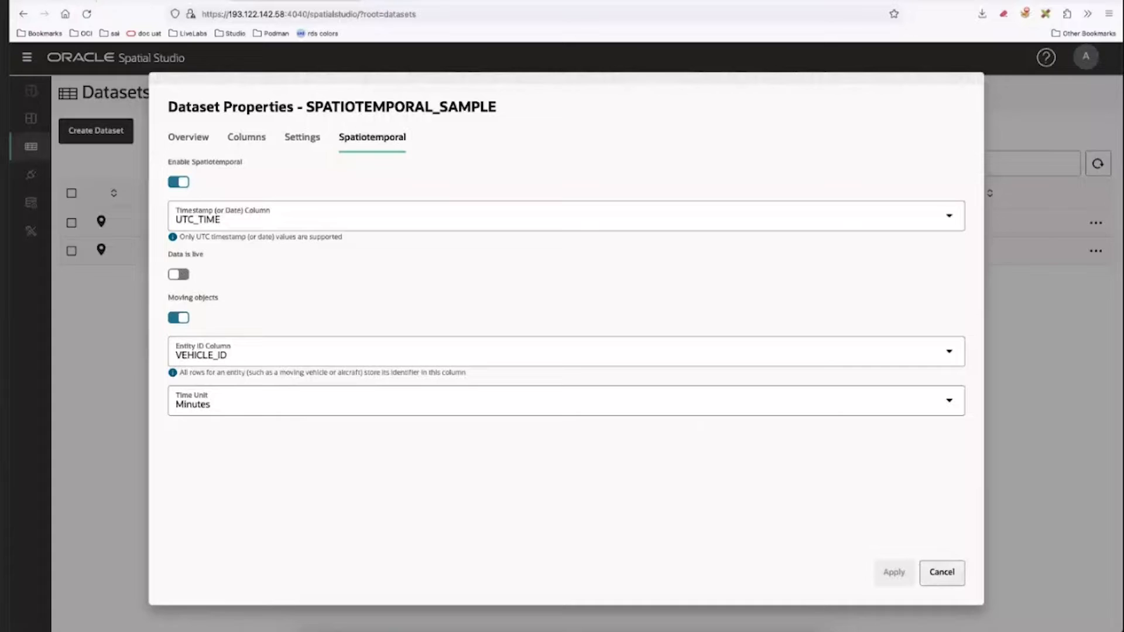
- Cancel the SPATIOTEMPORAL_SAMPLE properties dialog without applying any changes
{"action": "left_click", "coordinate": [941, 572]}
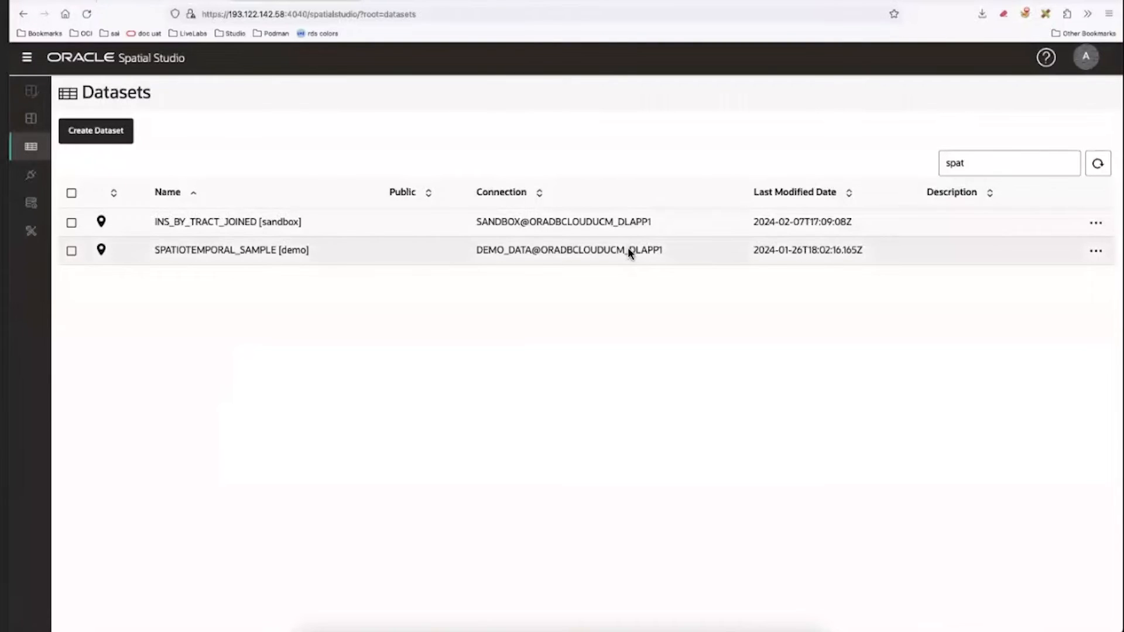
- Create a new project from SPATIOTEMPORAL_SAMPLE with a MapTiler Dataviz Light basemap
{"action": "right_click", "coordinate": [627, 247]}
{"action": "left_click", "coordinate": [668, 325]}
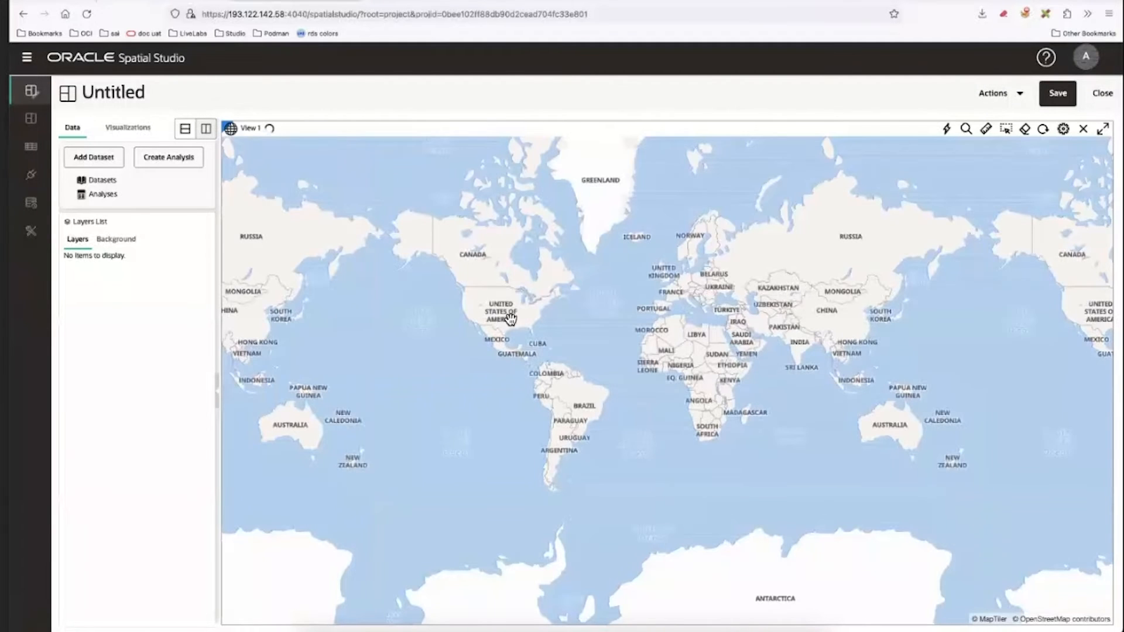
{"action": "left_click", "coordinate": [117, 255]}
{"action": "left_click", "coordinate": [198, 281]}
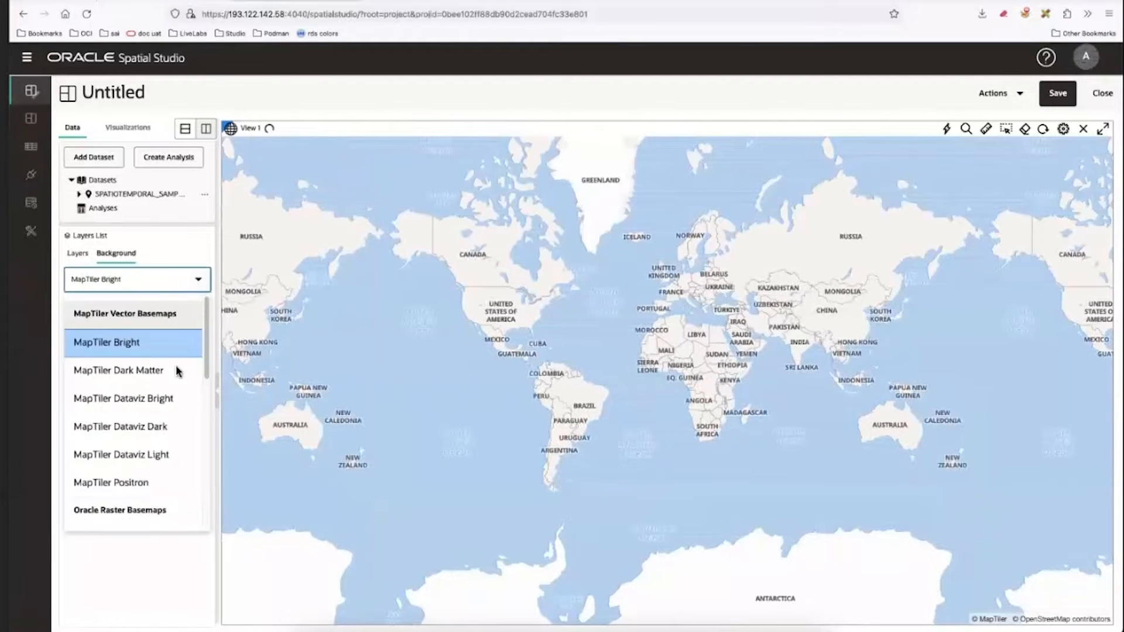
{"action": "left_click", "coordinate": [146, 454]}
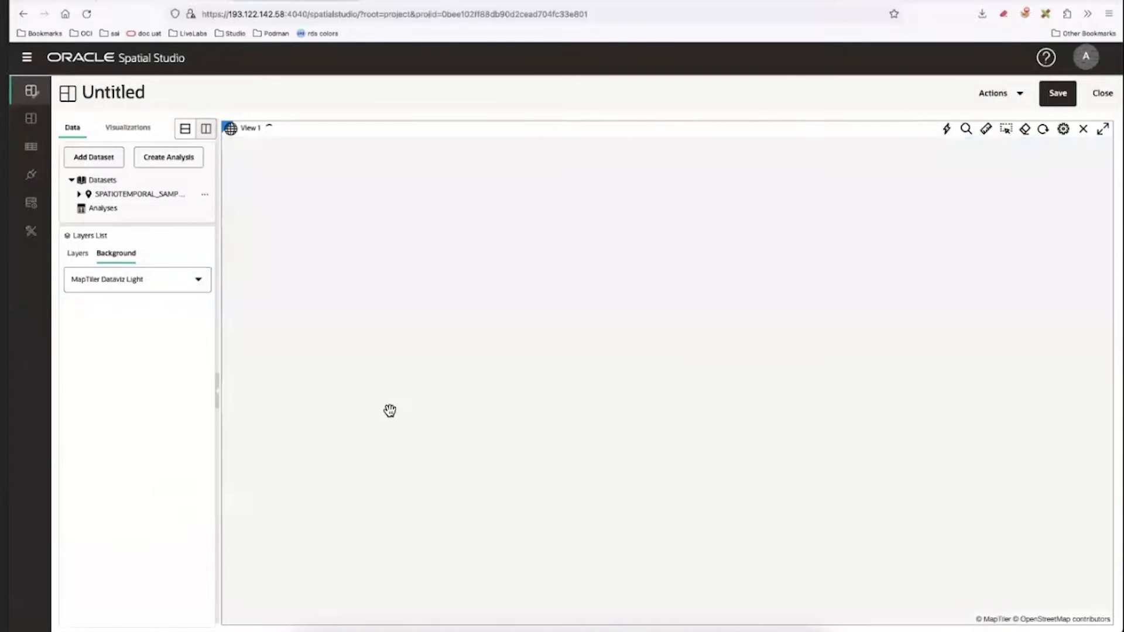
- Drag SPATIOTEMPORAL_SAMPLE onto the North America map and show its layers list
{"action": "left_click_drag", "start_coordinate": [472, 340], "coordinate": [542, 384]}
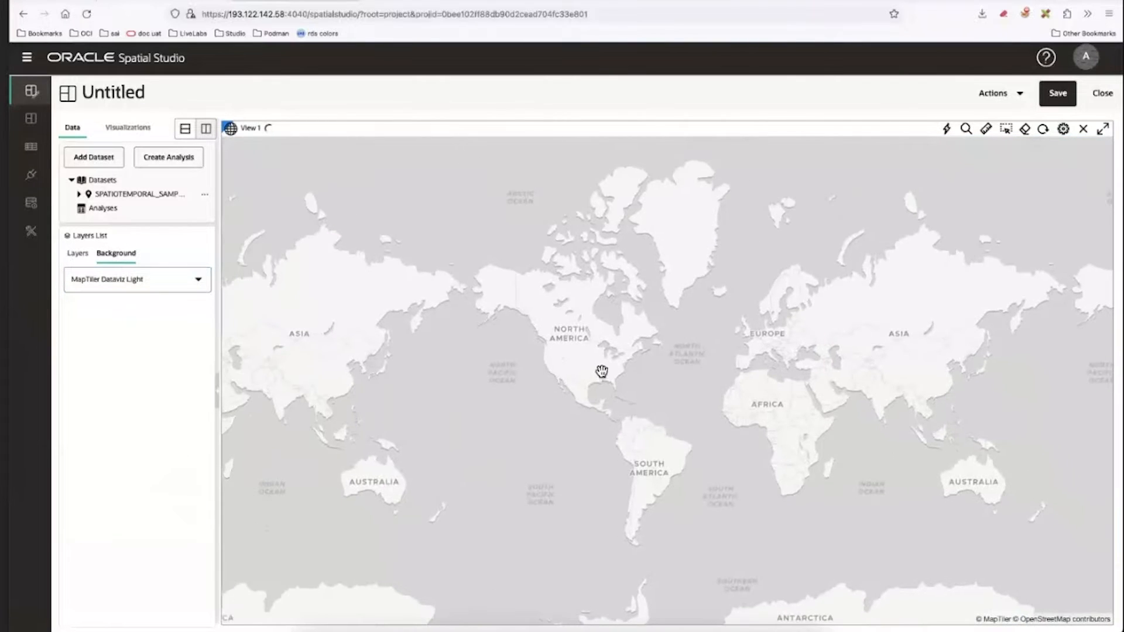
{"action": "scroll", "coordinate": [550, 395], "scroll_direction": "down", "scroll_amount": 4}
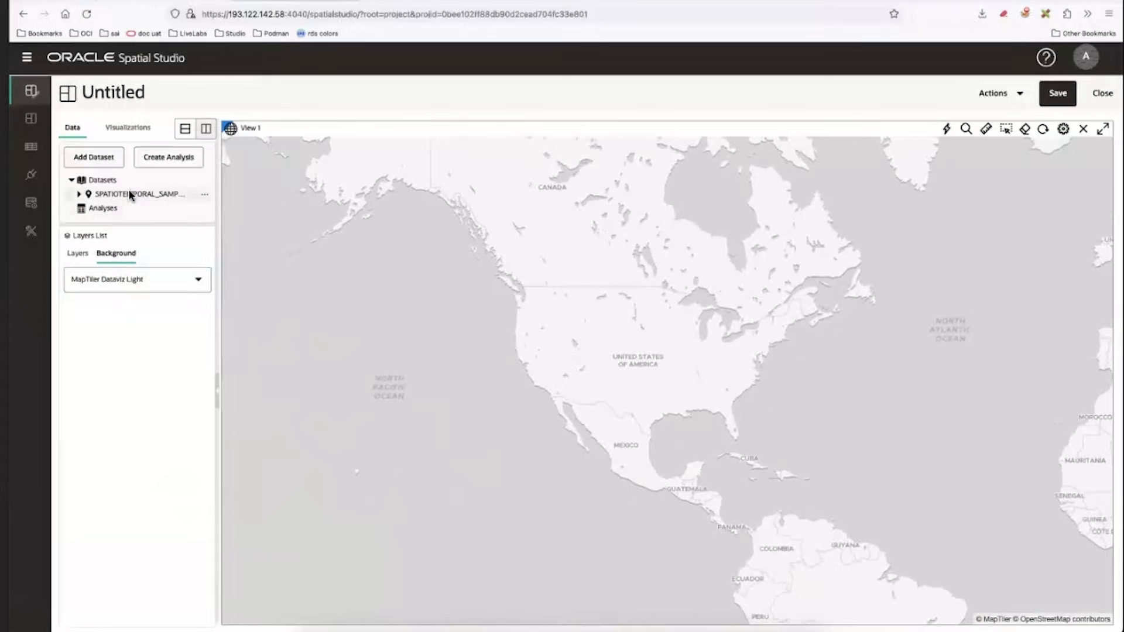
{"action": "left_click_drag", "start_coordinate": [130, 195], "coordinate": [532, 296]}
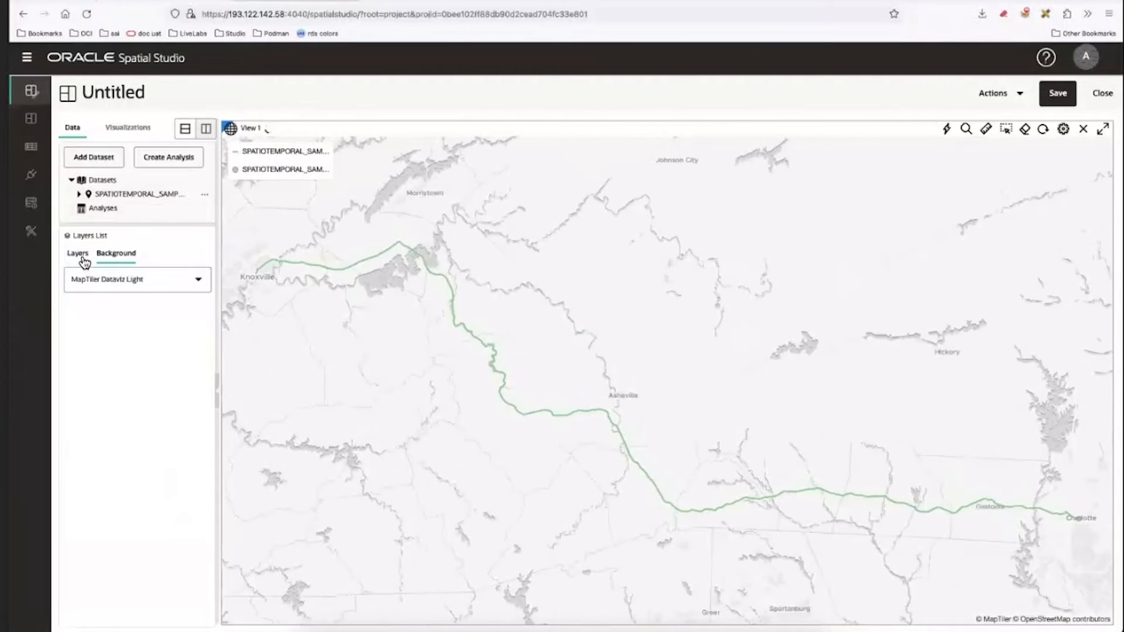
{"action": "left_click", "coordinate": [85, 260]}
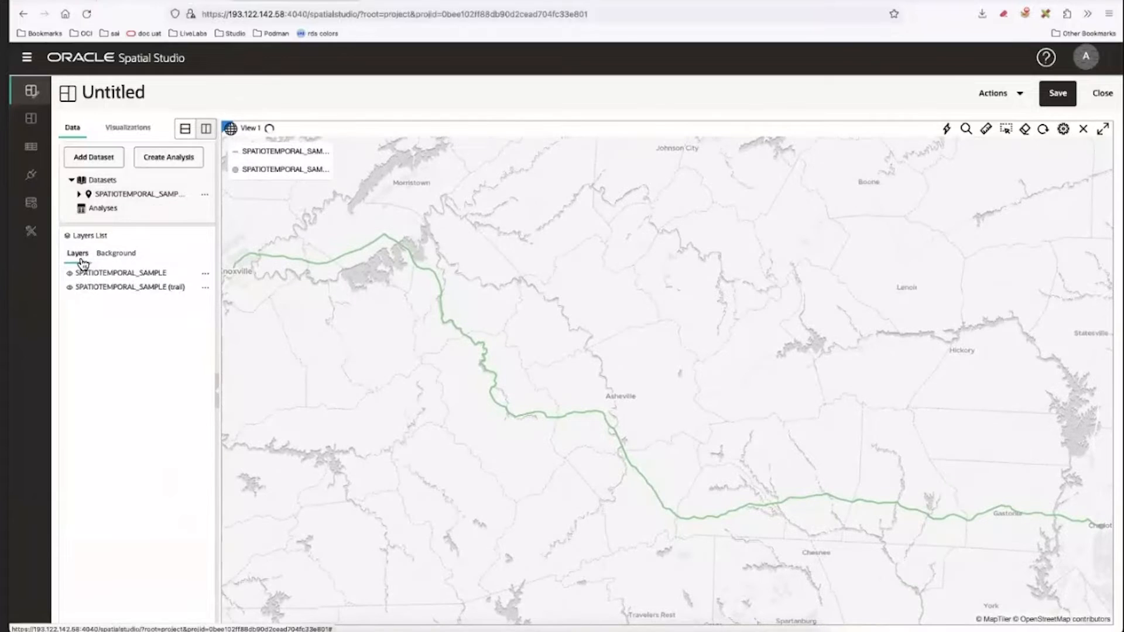
{"action": "left_click_drag", "start_coordinate": [469, 476], "coordinate": [448, 463]}
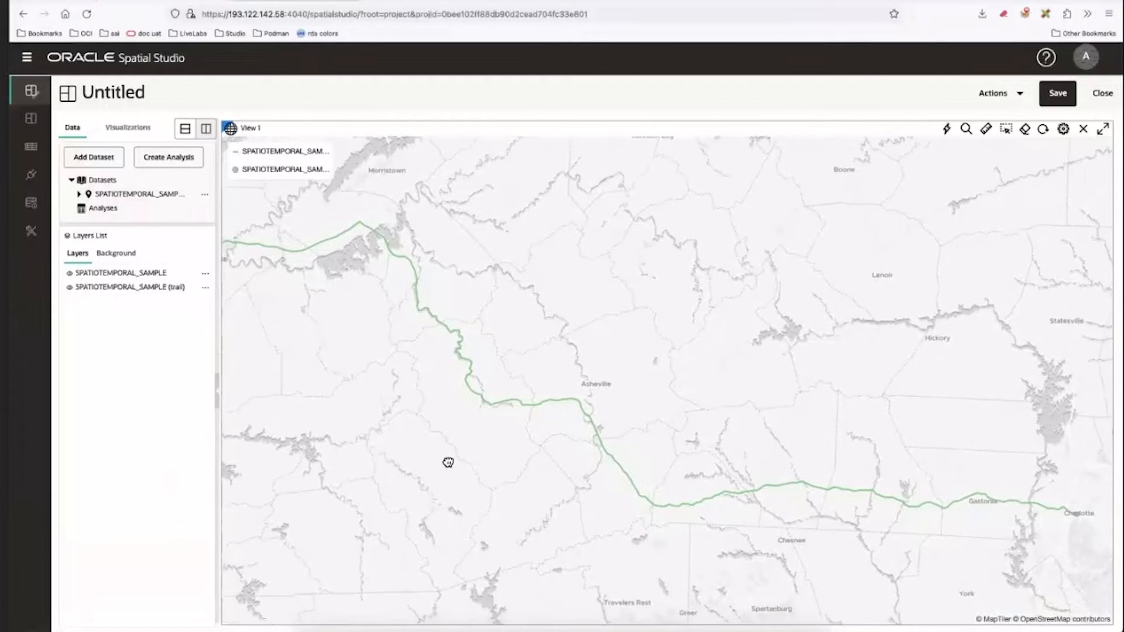
{"action": "scroll", "coordinate": [448, 462], "scroll_direction": "down", "scroll_amount": 2}
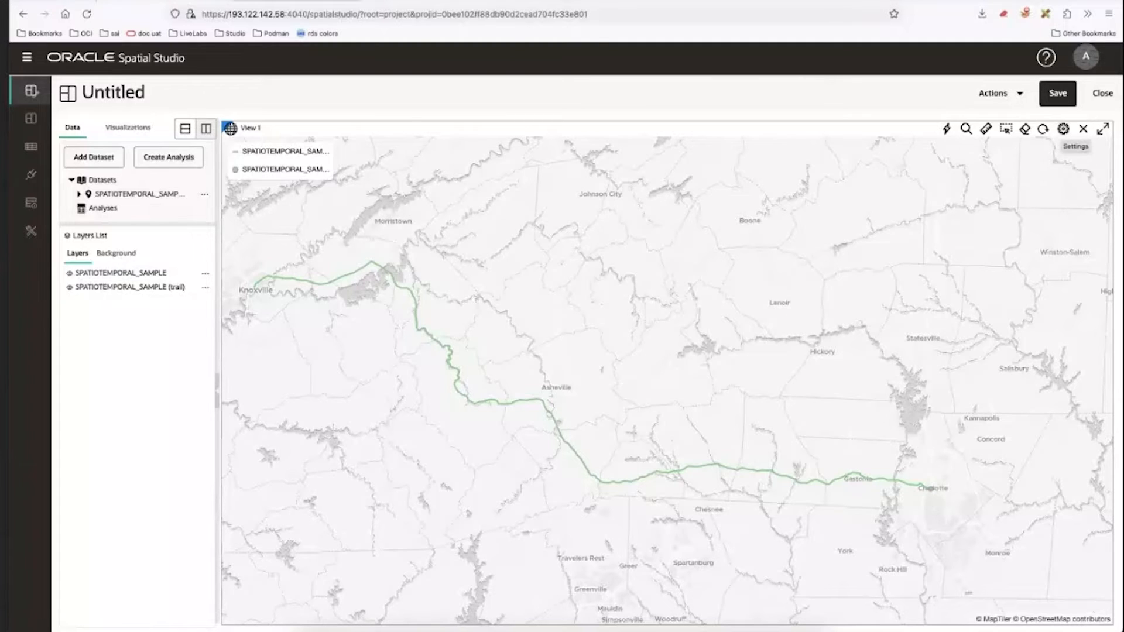
- Turn on Show timeline in the map view settings
{"action": "left_click", "coordinate": [1063, 129]}
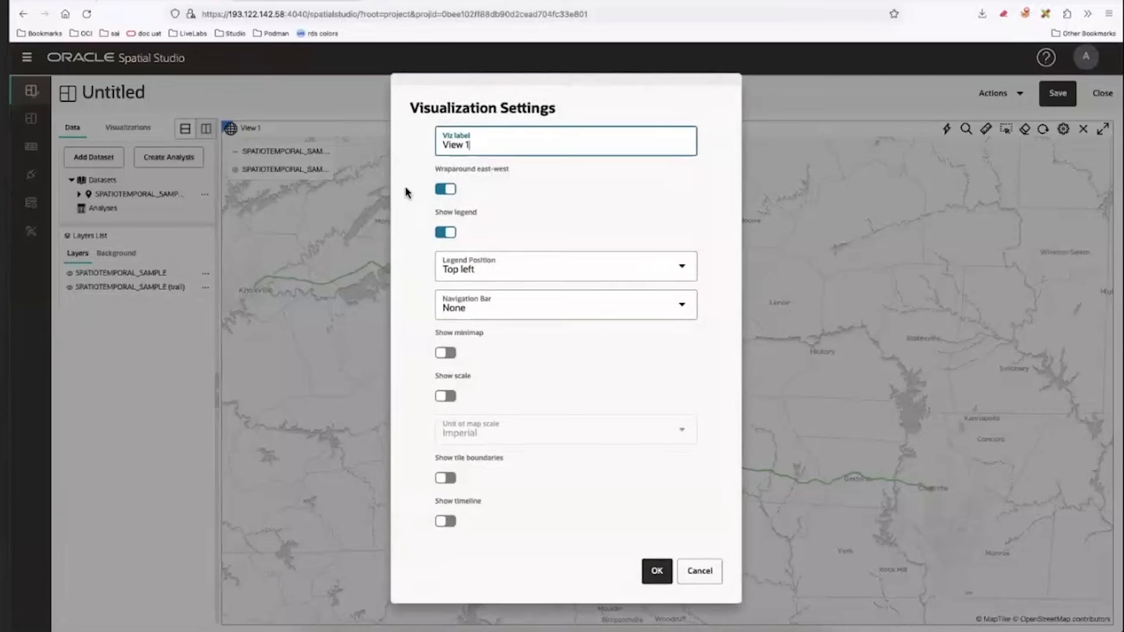
{"action": "left_click", "coordinate": [446, 520]}
{"action": "left_click", "coordinate": [656, 571]}
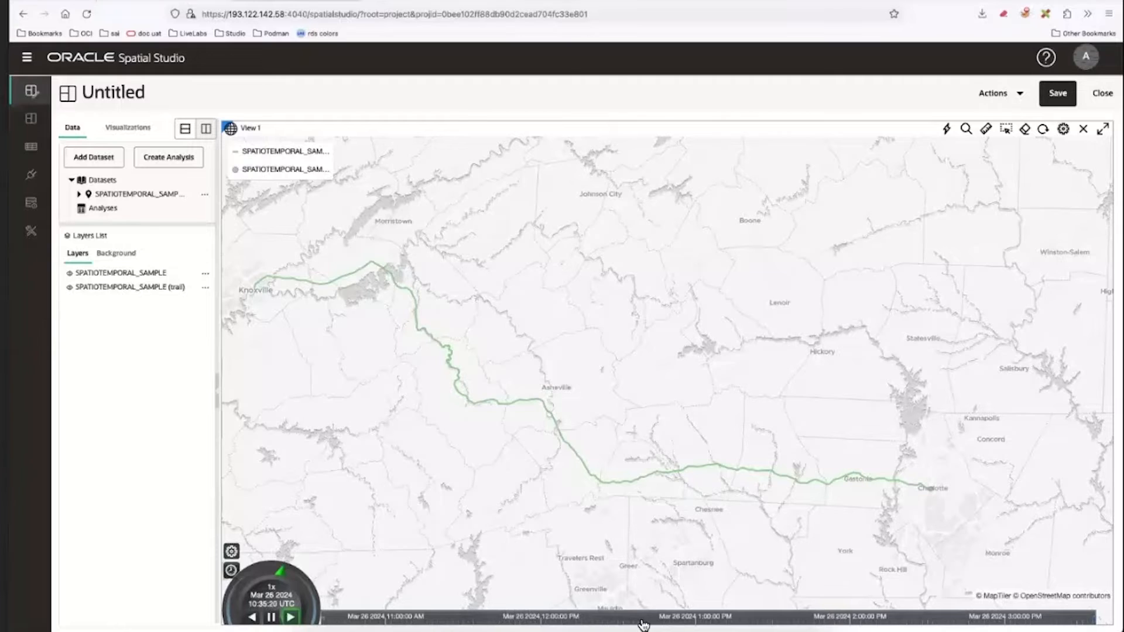
- Add the SPATIOTEMPORAL_SAMPLE layer to the timeline
{"action": "left_click", "coordinate": [205, 275]}
{"action": "left_click", "coordinate": [113, 340]}
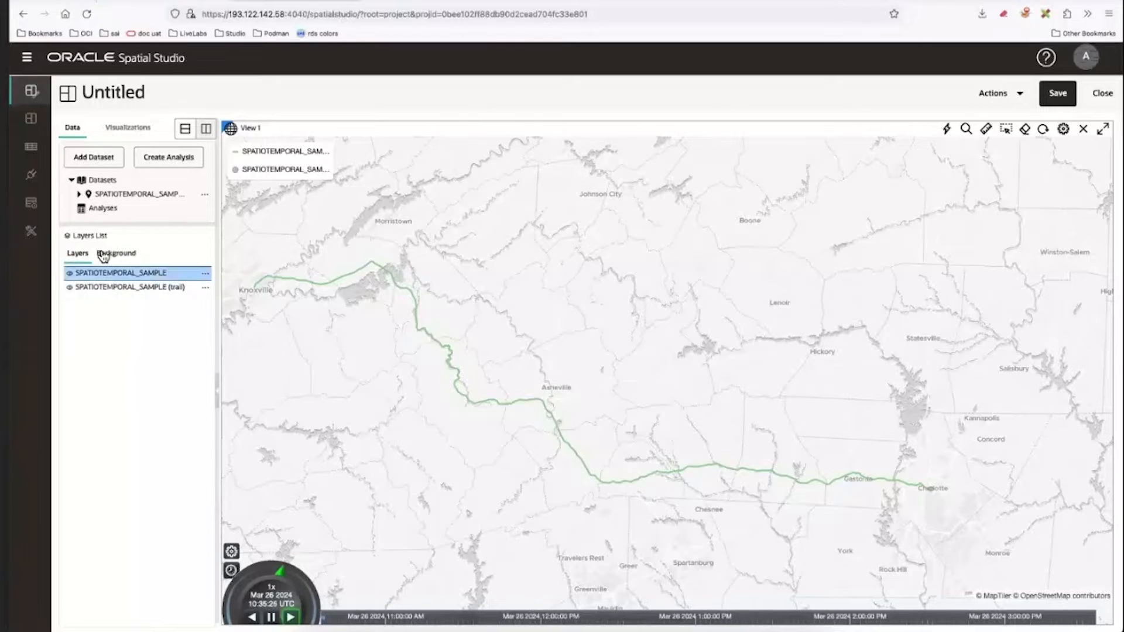
{"action": "left_click", "coordinate": [206, 275]}
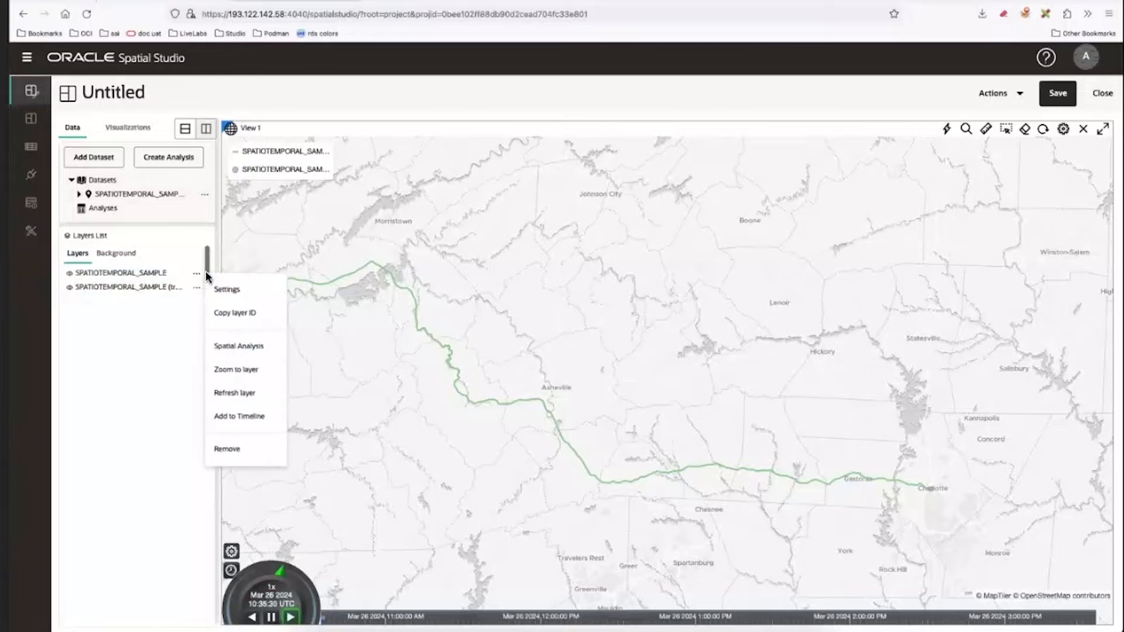
{"action": "left_click", "coordinate": [241, 419]}
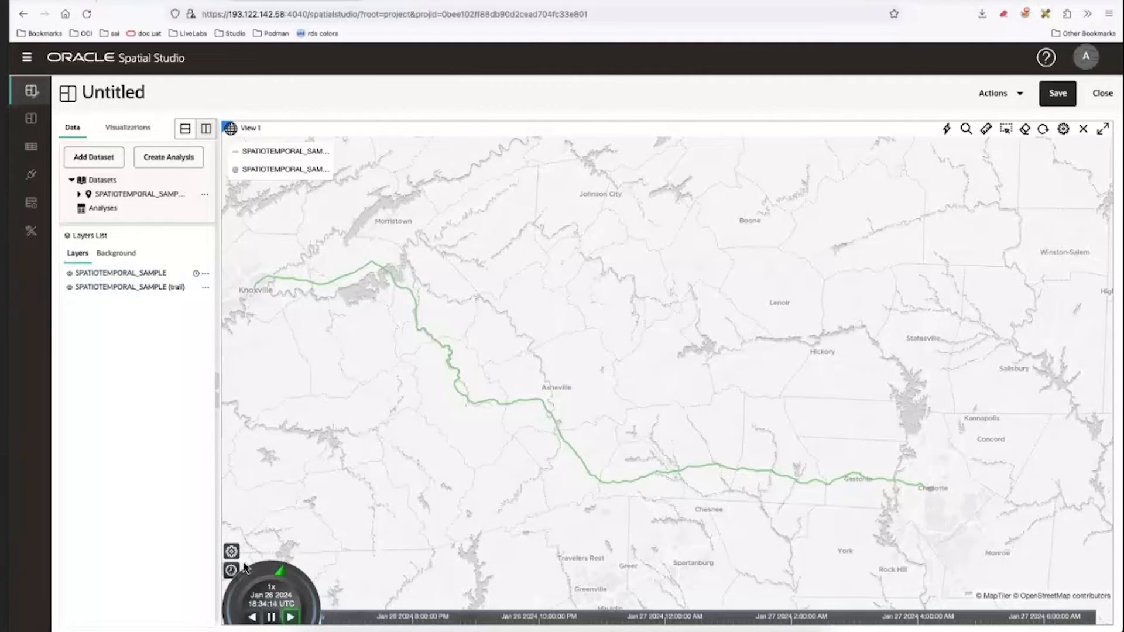
- Animate the layer by automatic dataset refresh with a 20-minute trail length
{"action": "left_click", "coordinate": [205, 273]}
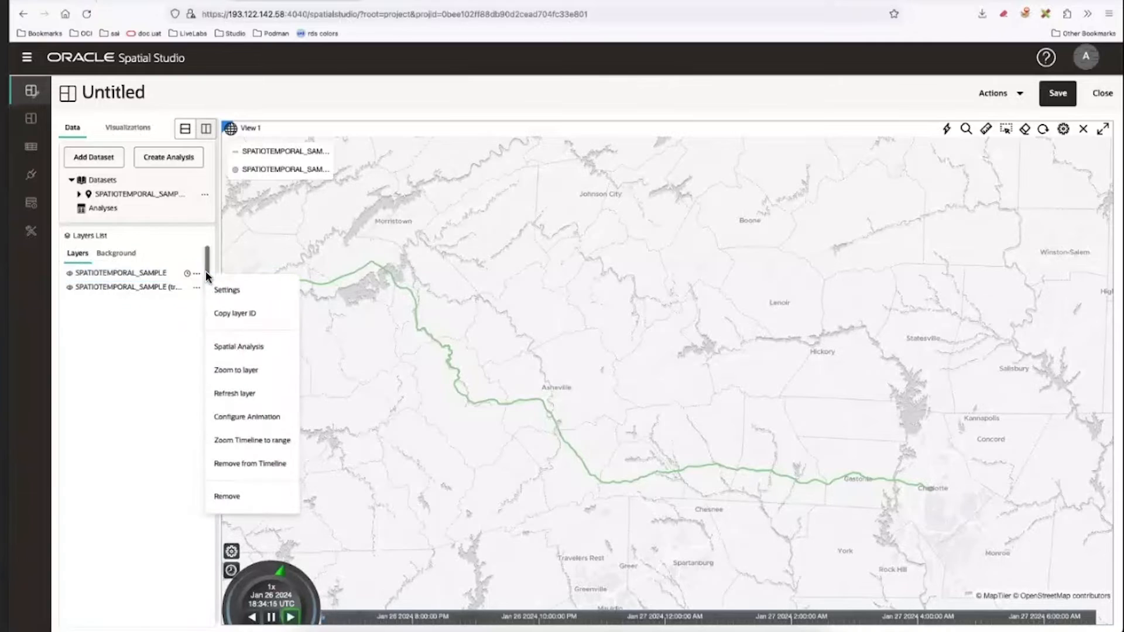
{"action": "left_click", "coordinate": [253, 418]}
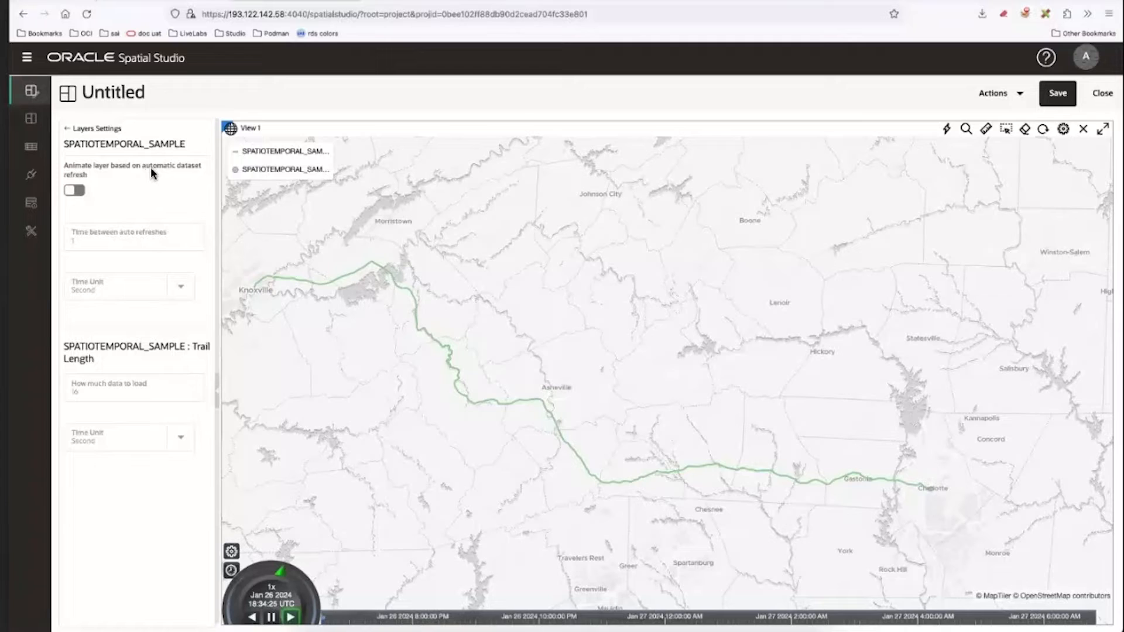
{"action": "left_click", "coordinate": [81, 194]}
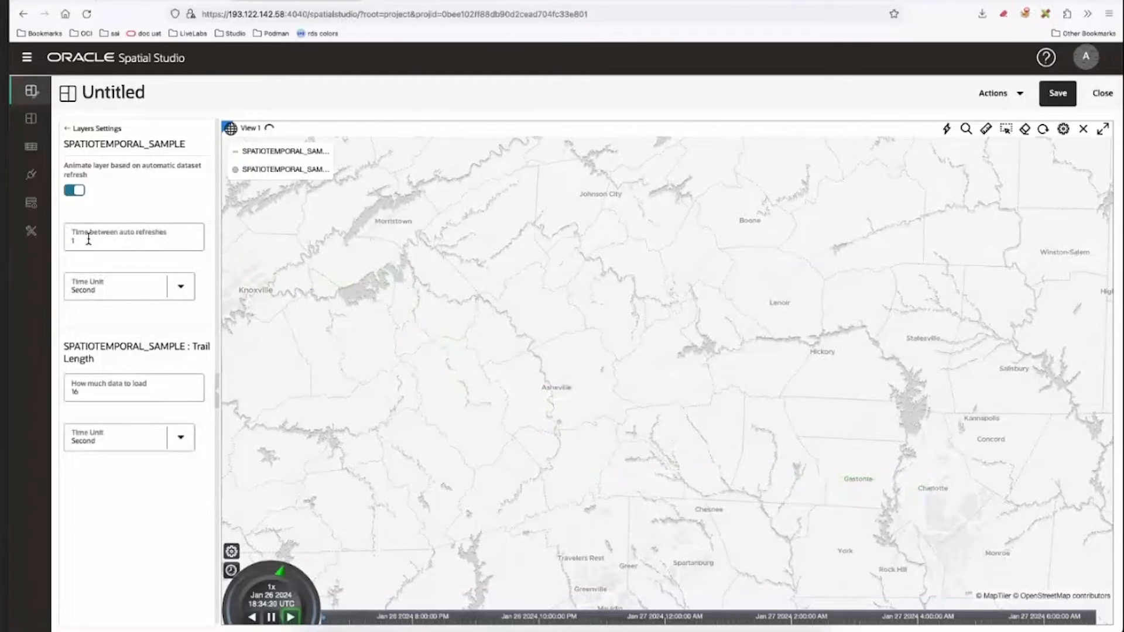
{"action": "left_click", "coordinate": [82, 393]}
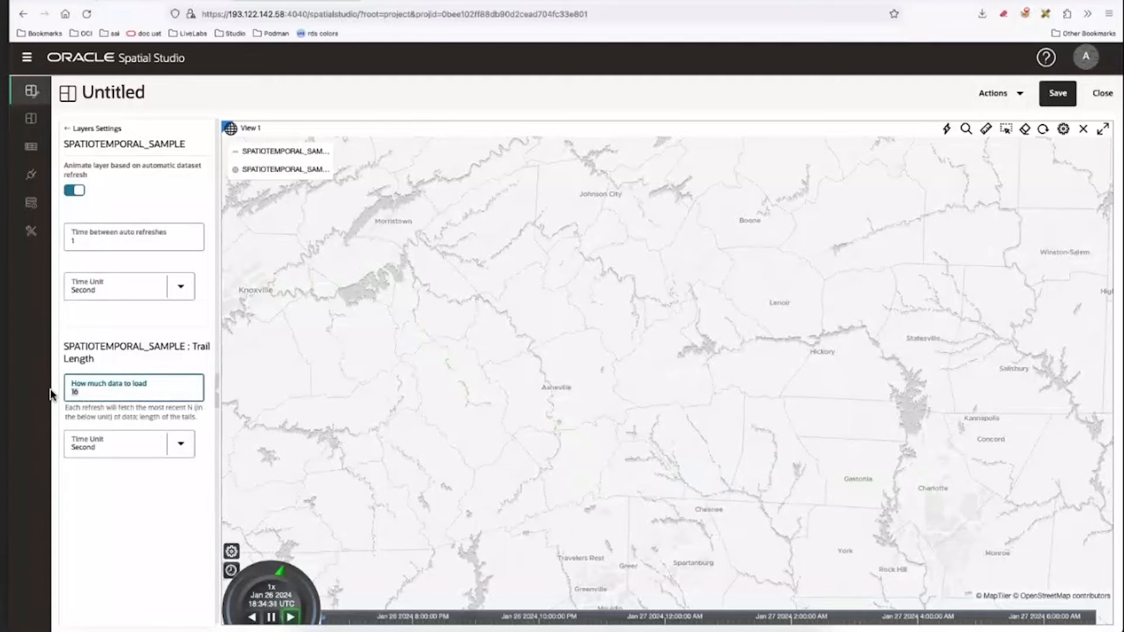
{"action": "type", "text": "20"}
{"action": "left_click", "coordinate": [182, 446]}
{"action": "left_click", "coordinate": [90, 536]}
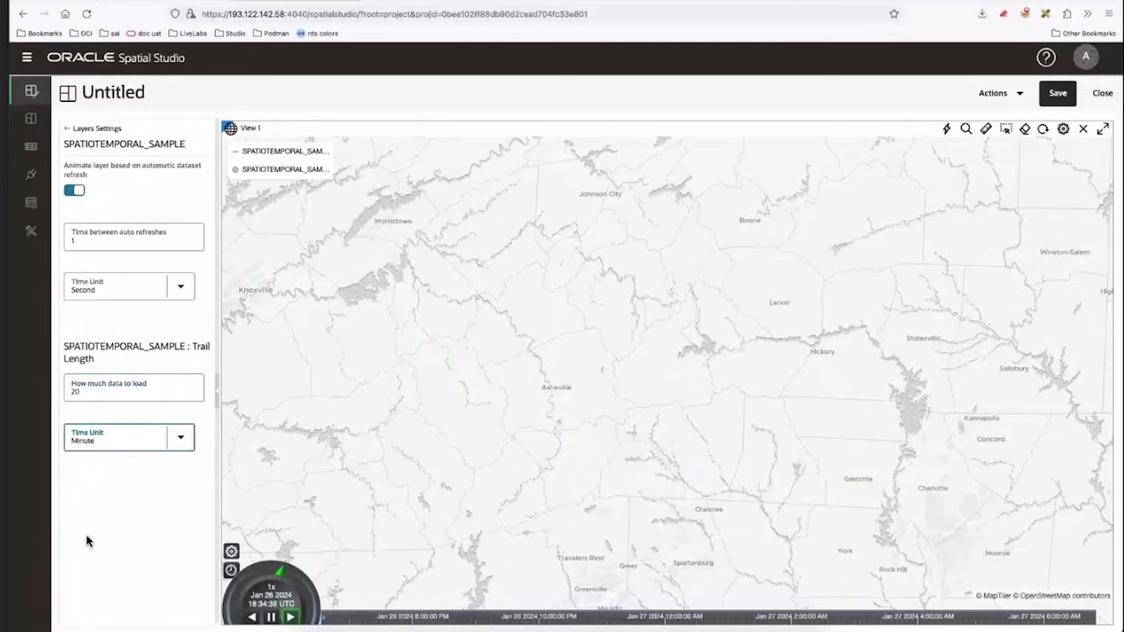
{"action": "left_click", "coordinate": [70, 130]}
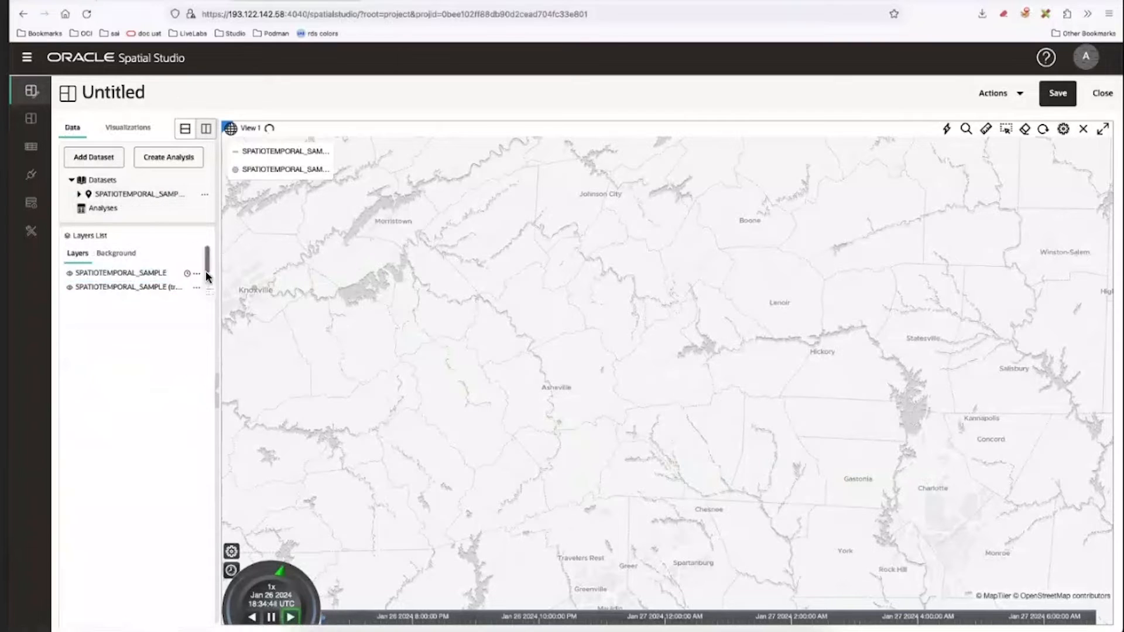
- Zoom the timeline to the layer's time range and raise playback to 4.7x
{"action": "left_click", "coordinate": [205, 273]}
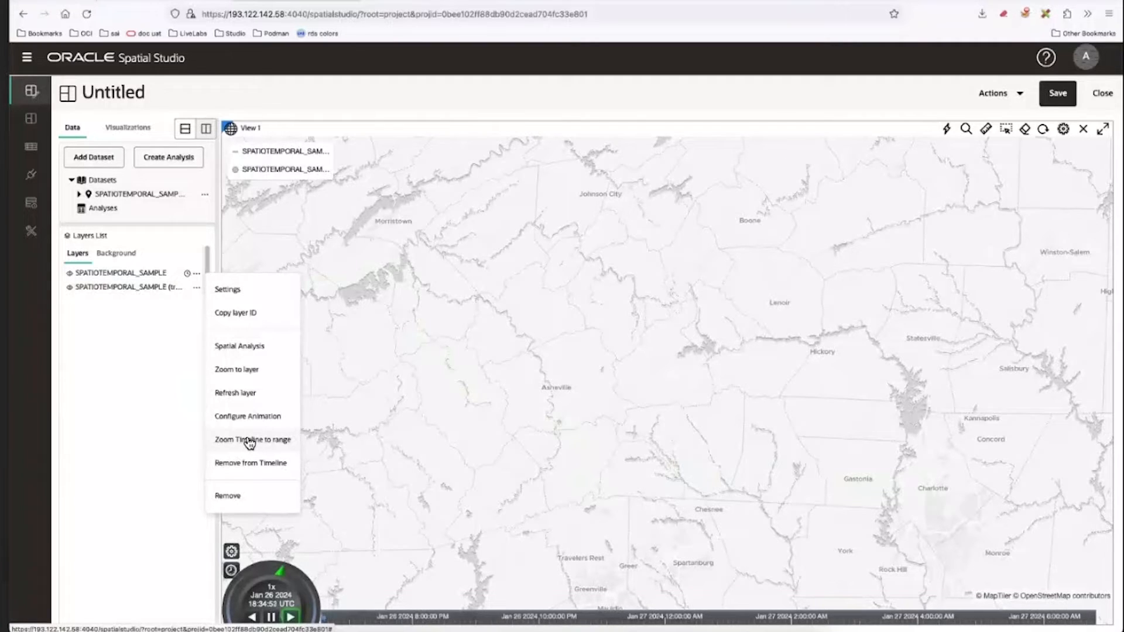
{"action": "left_click", "coordinate": [249, 443]}
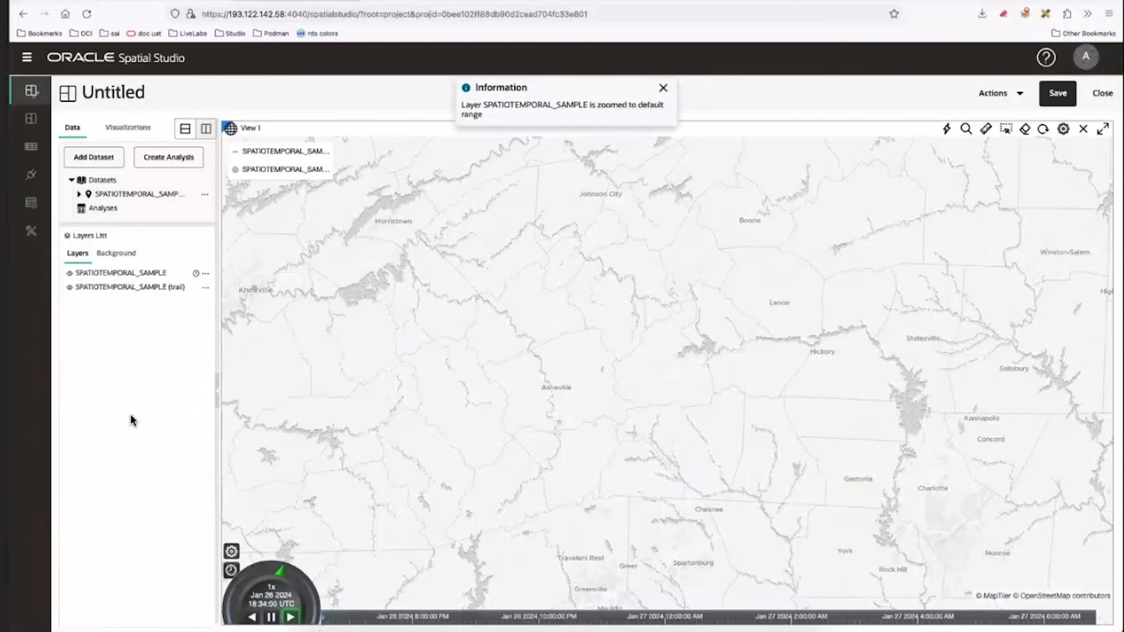
{"action": "scroll", "coordinate": [483, 441], "scroll_direction": "down", "scroll_amount": 2}
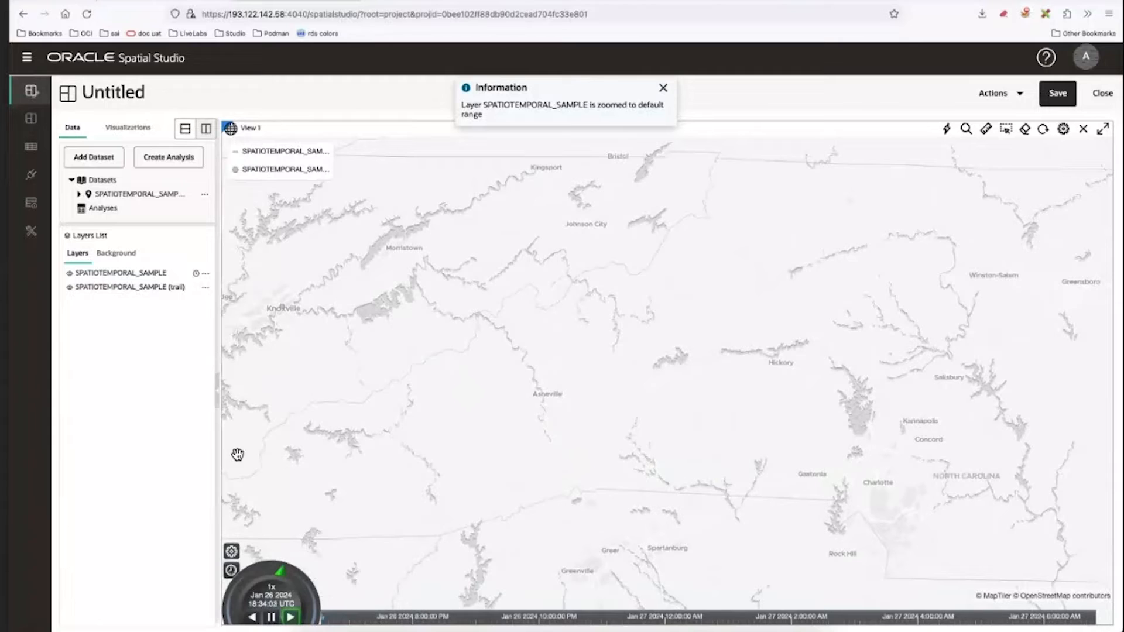
{"action": "left_click_drag", "start_coordinate": [282, 575], "coordinate": [291, 577]}
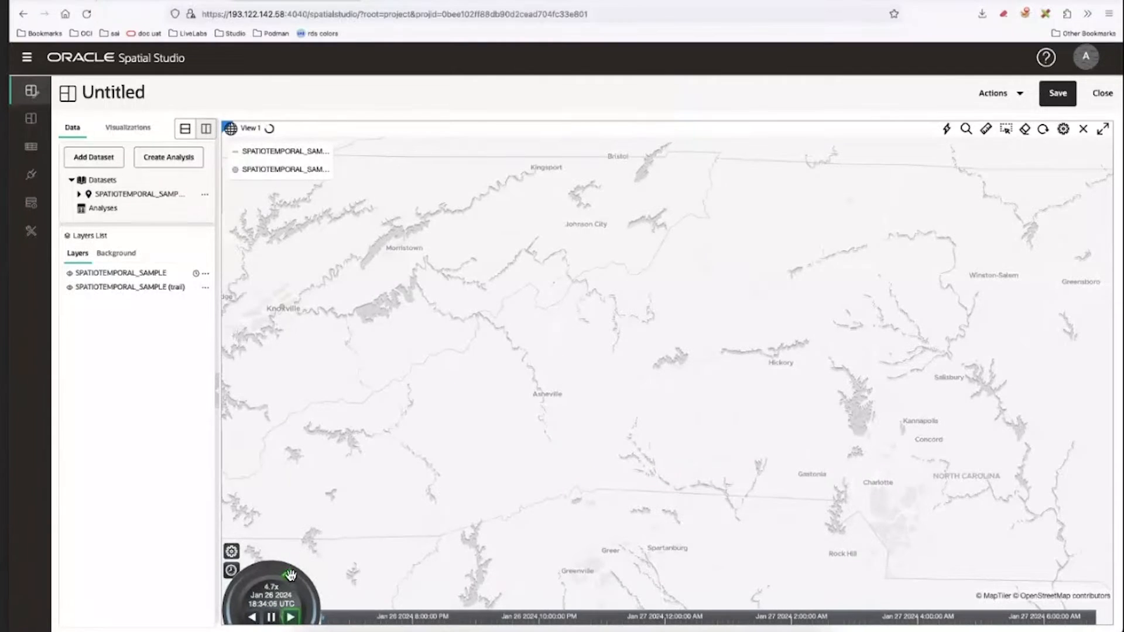
- Render the SPATIOTEMPORAL_SAMPLE points as magenta airfield symbols
{"action": "left_click", "coordinate": [207, 275]}
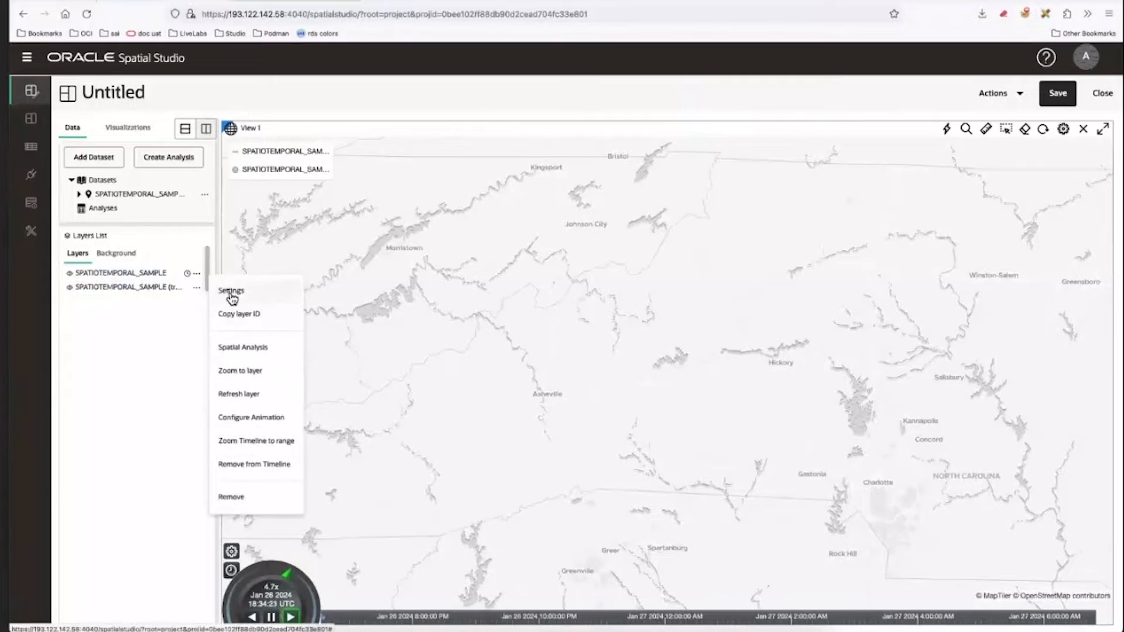
{"action": "left_click", "coordinate": [229, 290]}
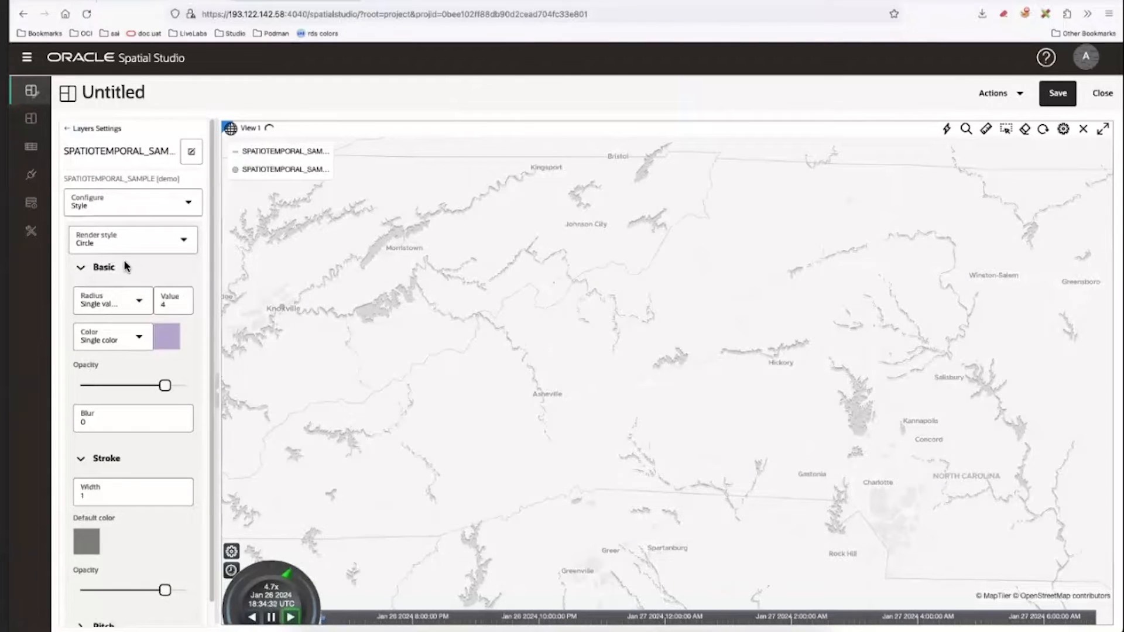
{"action": "left_click", "coordinate": [129, 243]}
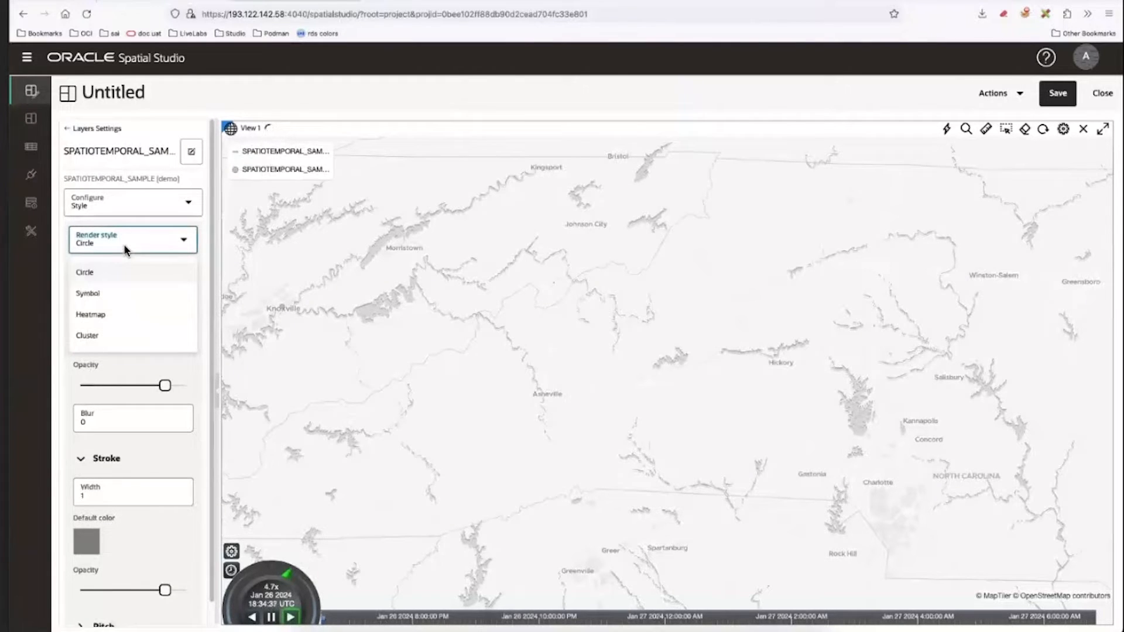
{"action": "left_click", "coordinate": [88, 294]}
{"action": "left_click", "coordinate": [184, 328]}
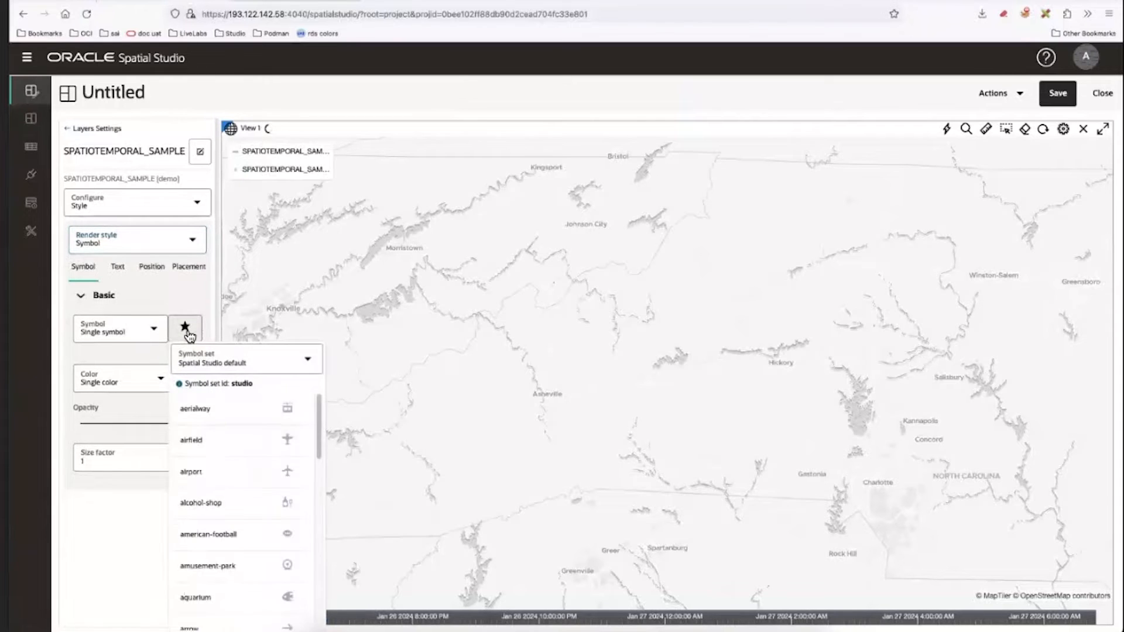
{"action": "left_click", "coordinate": [237, 445]}
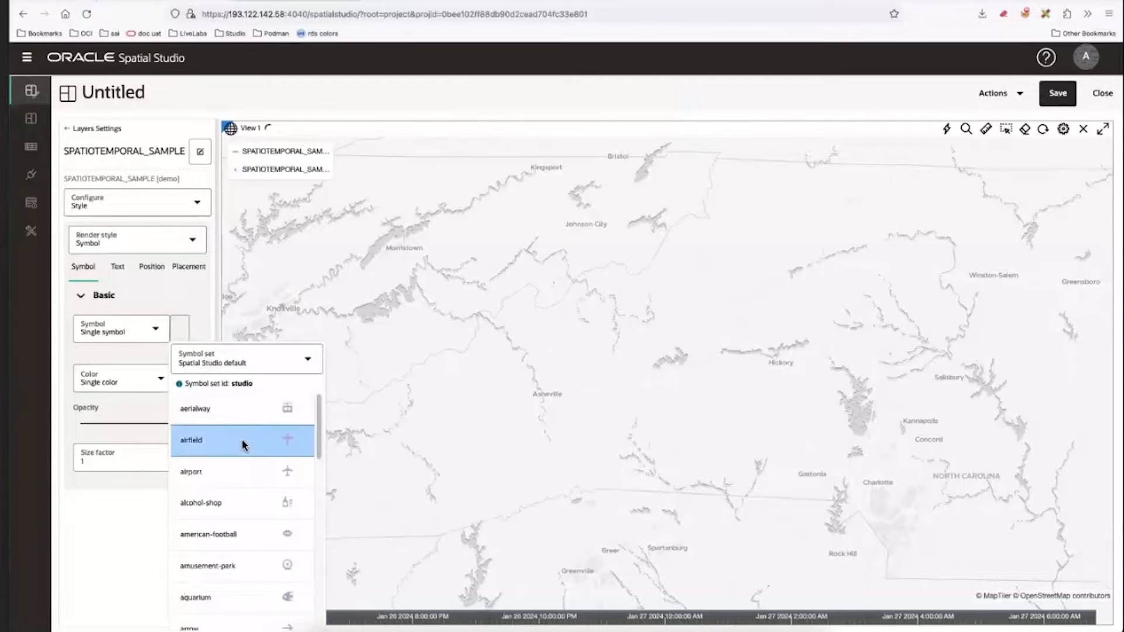
{"action": "left_click", "coordinate": [132, 349]}
{"action": "left_click", "coordinate": [187, 377]}
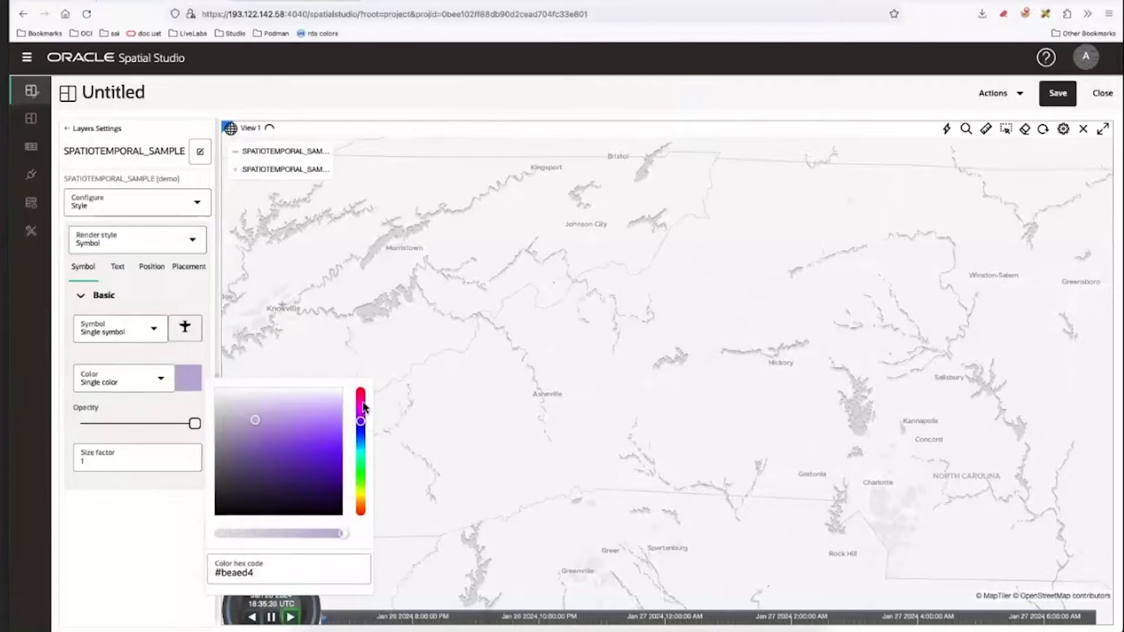
{"action": "left_click", "coordinate": [360, 407]}
{"action": "left_click", "coordinate": [340, 451]}
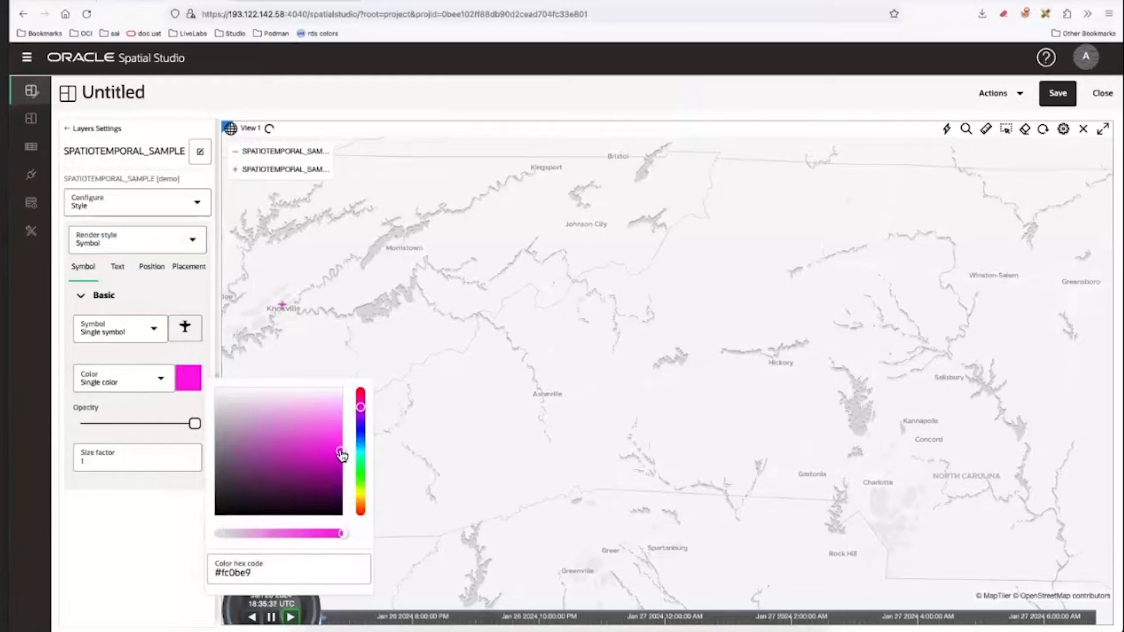
{"action": "left_click", "coordinate": [130, 537]}
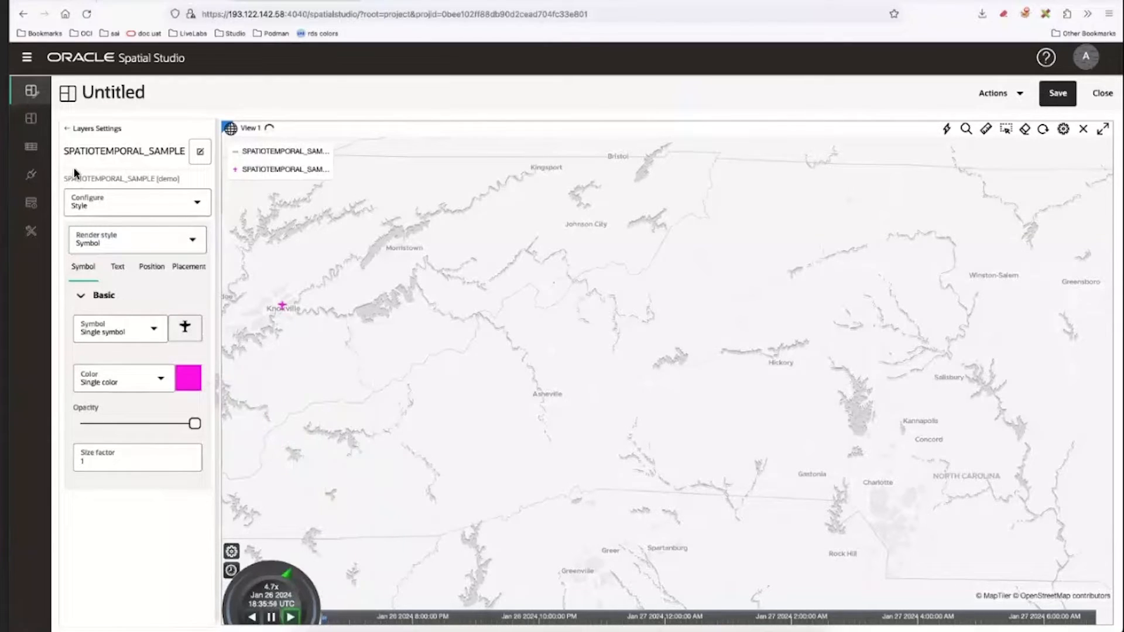
- Speed playback to about 39x and colour the trail line orange #eea80b
{"action": "left_click_drag", "start_coordinate": [288, 576], "coordinate": [299, 587]}
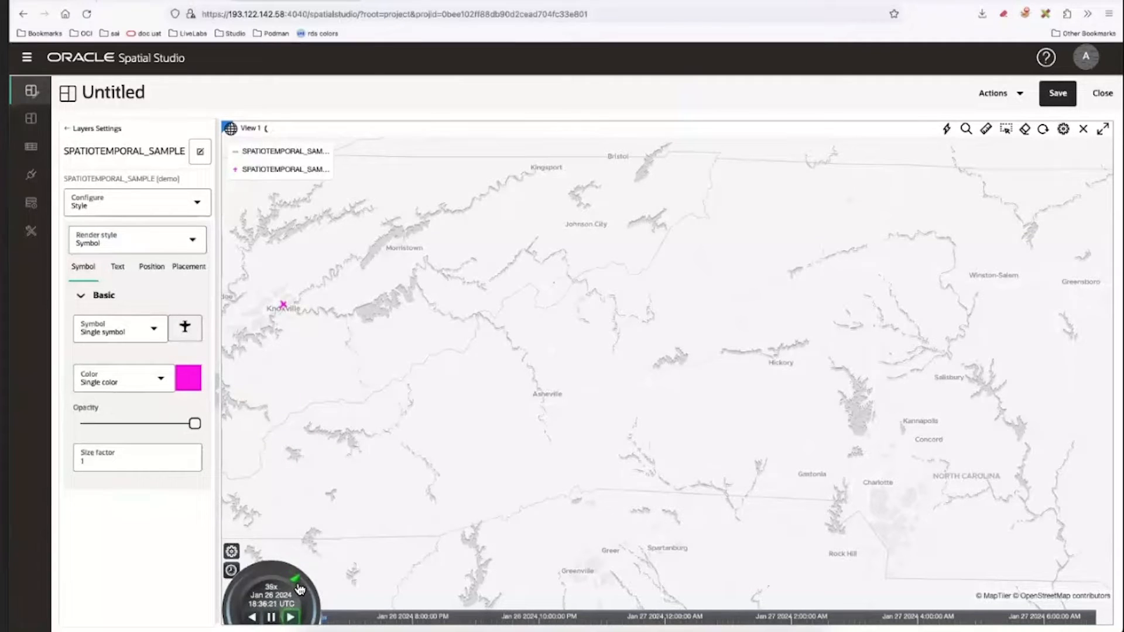
{"action": "left_click", "coordinate": [69, 128]}
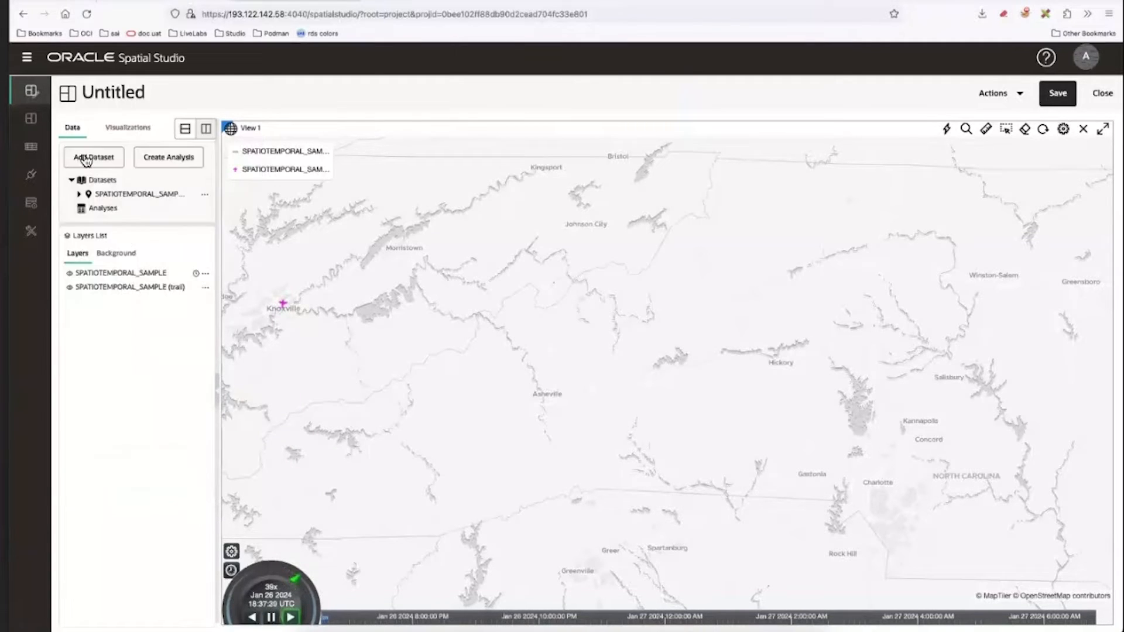
{"action": "left_click", "coordinate": [205, 287]}
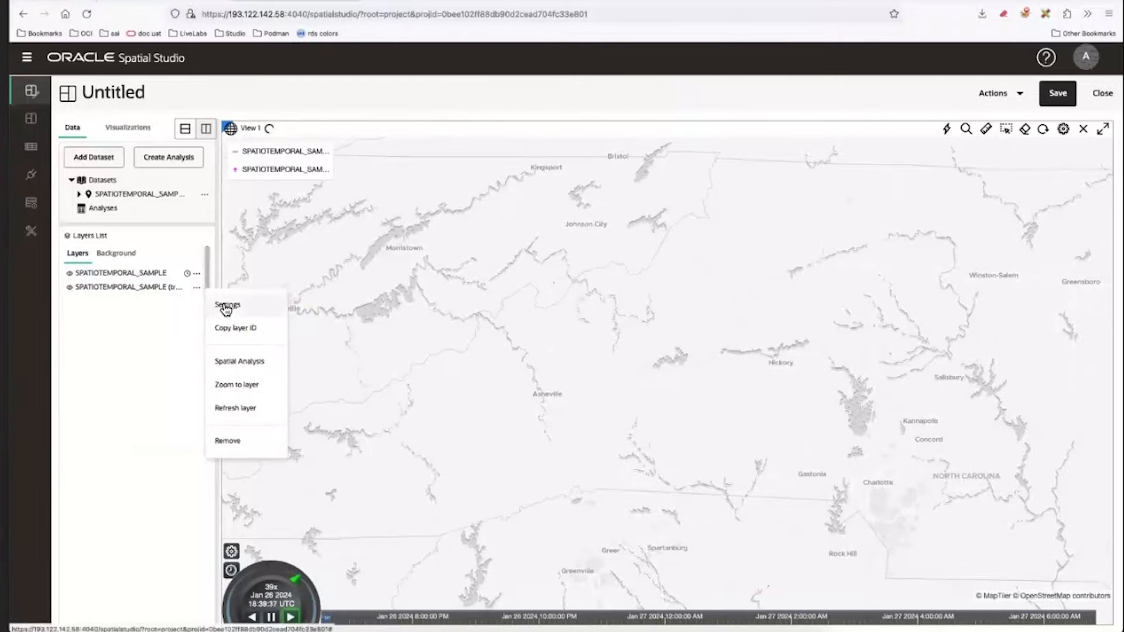
{"action": "left_click", "coordinate": [225, 305]}
{"action": "left_click", "coordinate": [165, 309]}
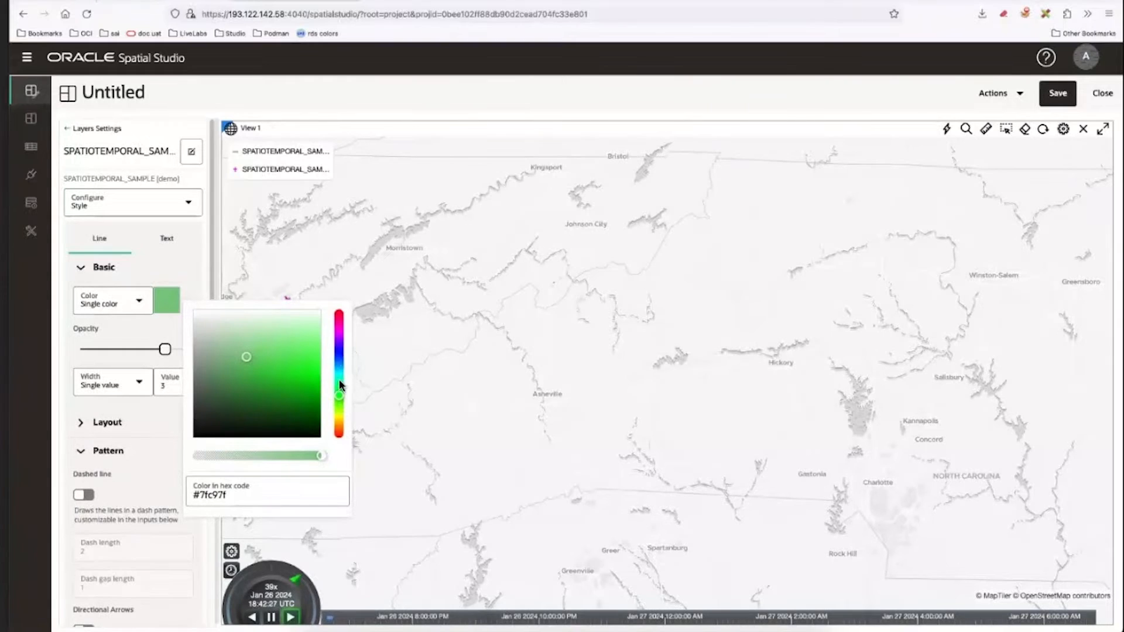
{"action": "left_click", "coordinate": [339, 423]}
{"action": "left_click", "coordinate": [312, 380]}
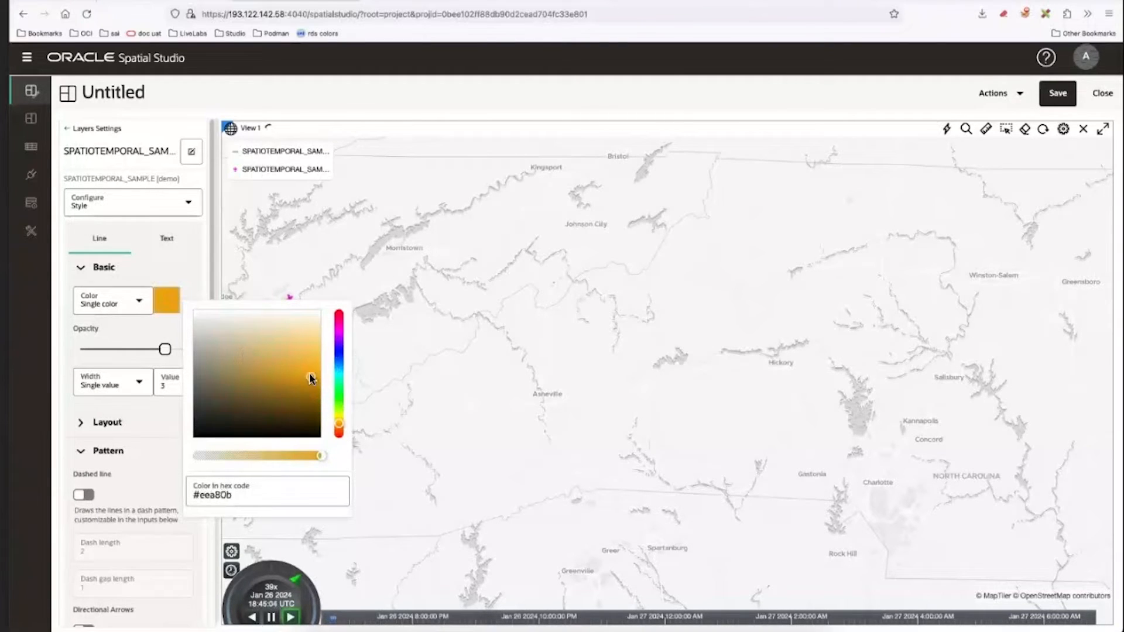
{"action": "left_click", "coordinate": [131, 352]}
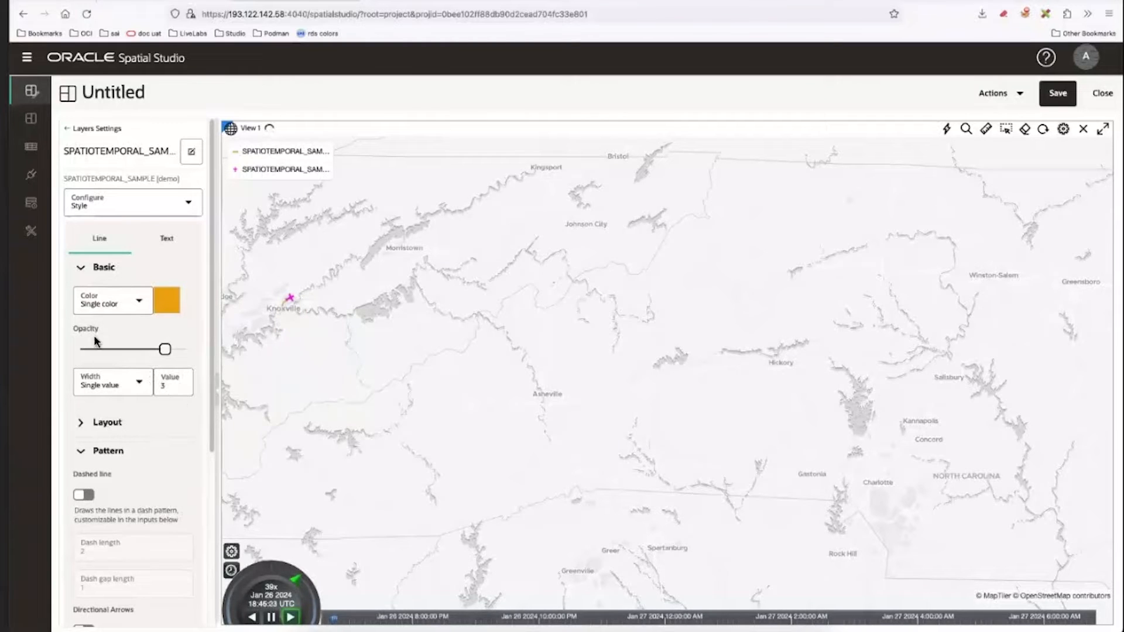
{"action": "left_click", "coordinate": [69, 130]}
- Reopen the SPATIOTEMPORAL_SAMPLE layer's options menu to reach its animation choices
{"action": "left_click", "coordinate": [196, 287]}
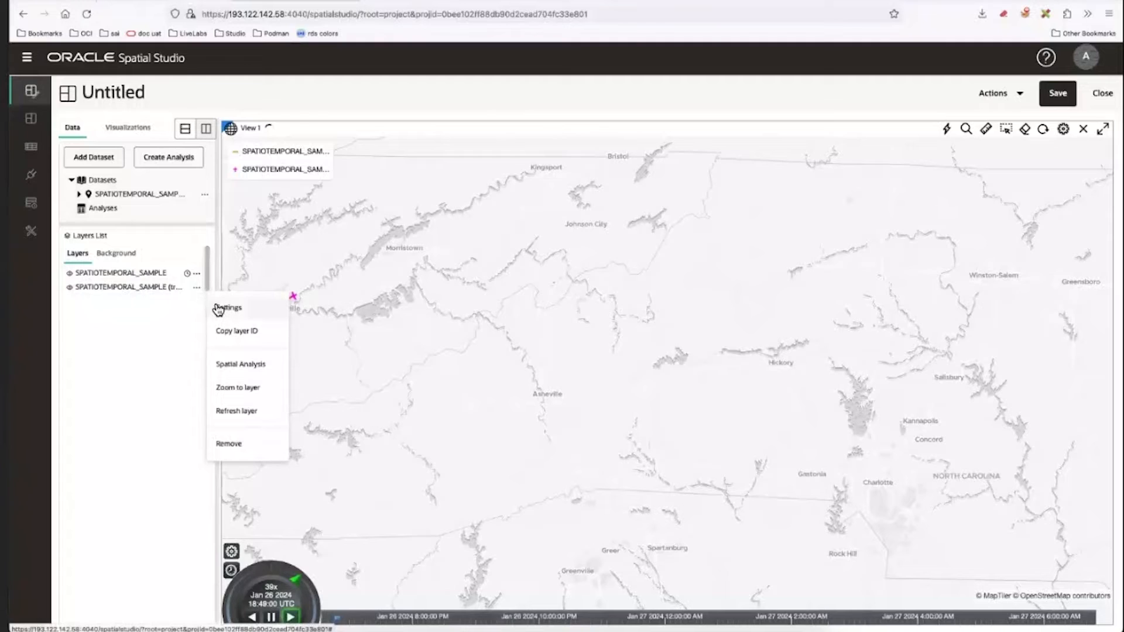
{"action": "left_click", "coordinate": [201, 303]}
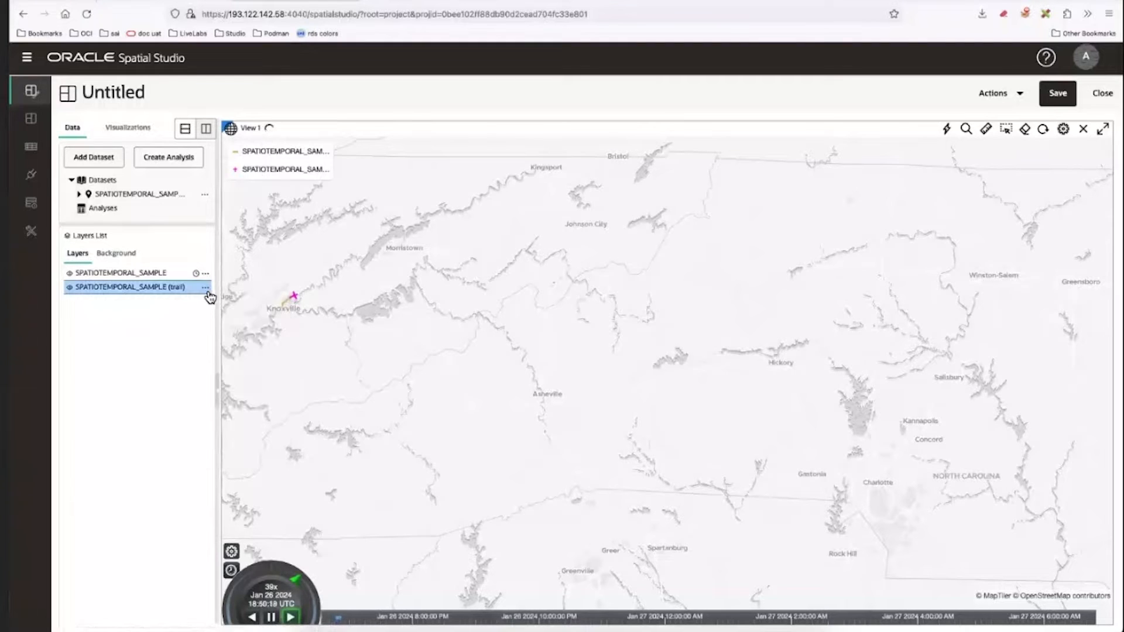
{"action": "left_click", "coordinate": [198, 274]}
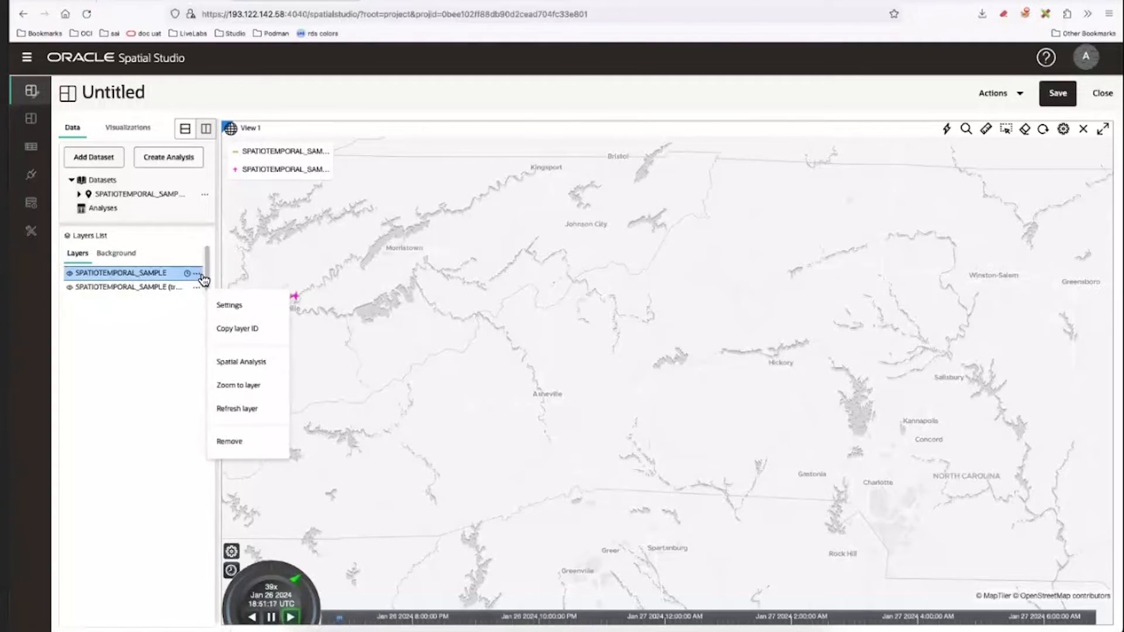
{"action": "left_click", "coordinate": [199, 274]}
{"action": "left_click", "coordinate": [202, 273]}
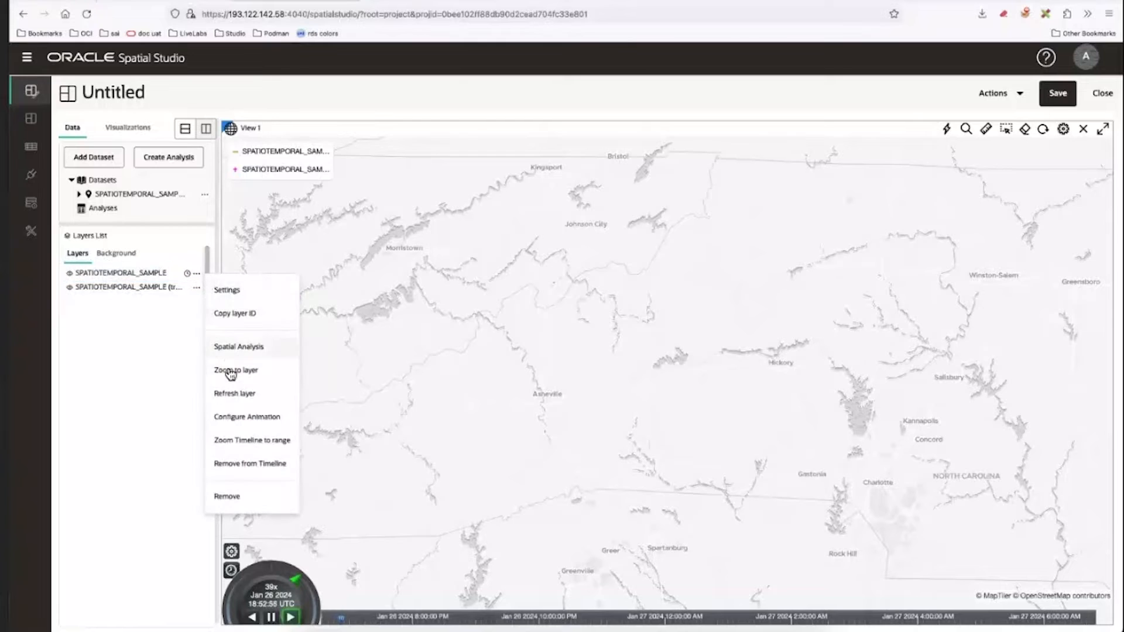
- Set the layer's animation to load 30 minutes of trail data
{"action": "left_click", "coordinate": [233, 417]}
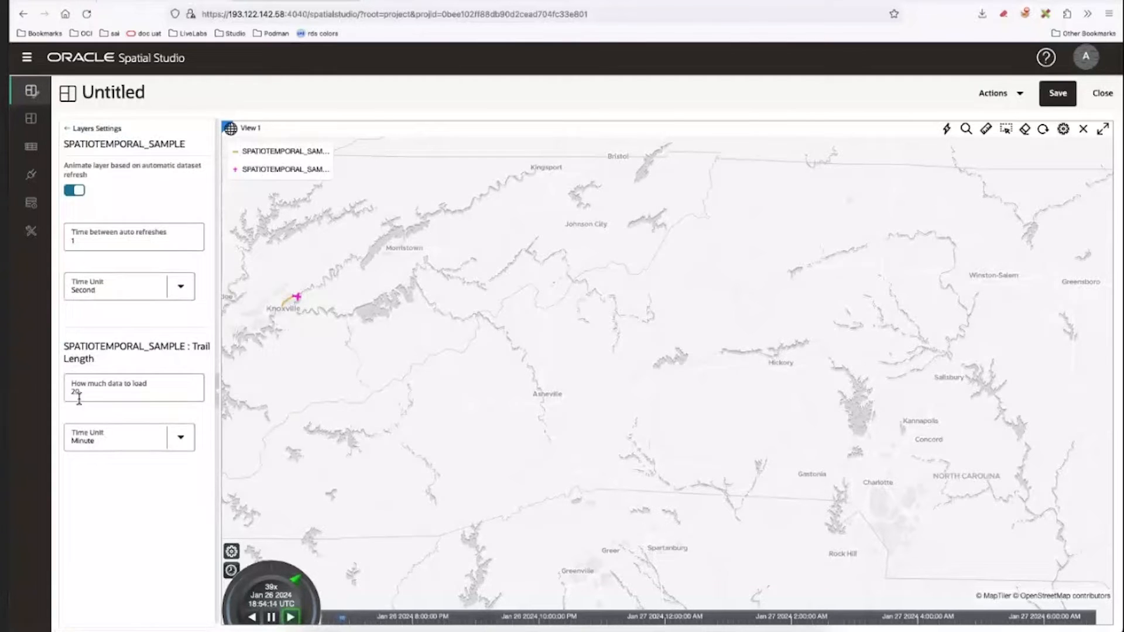
{"action": "left_click_drag", "start_coordinate": [86, 396], "coordinate": [52, 400]}
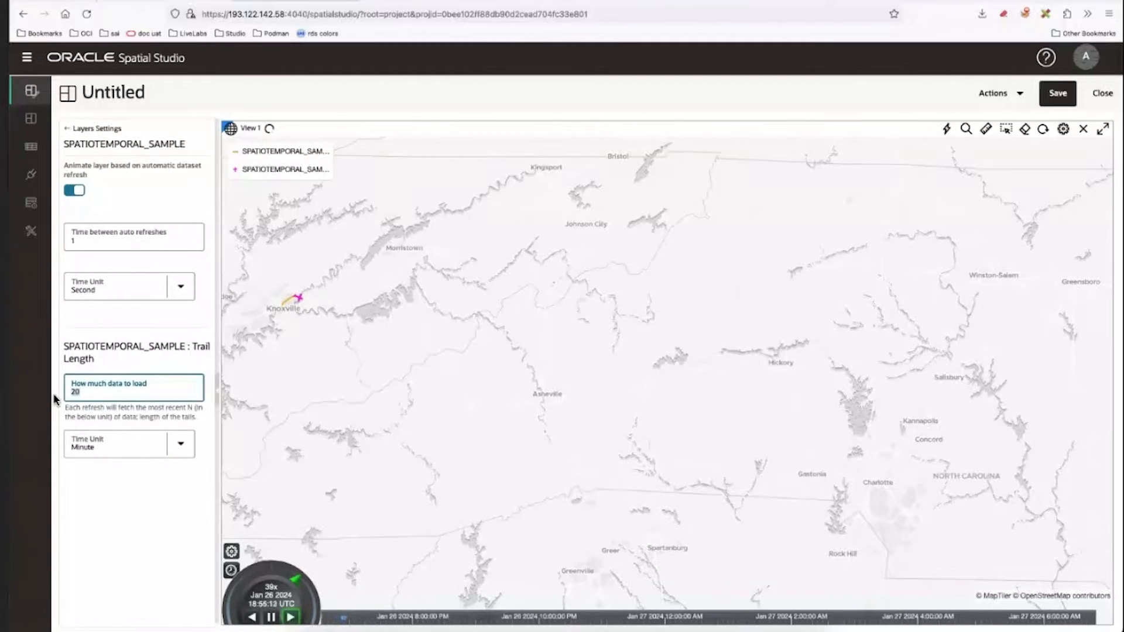
{"action": "type", "text": "30"}
{"action": "left_click", "coordinate": [106, 521]}
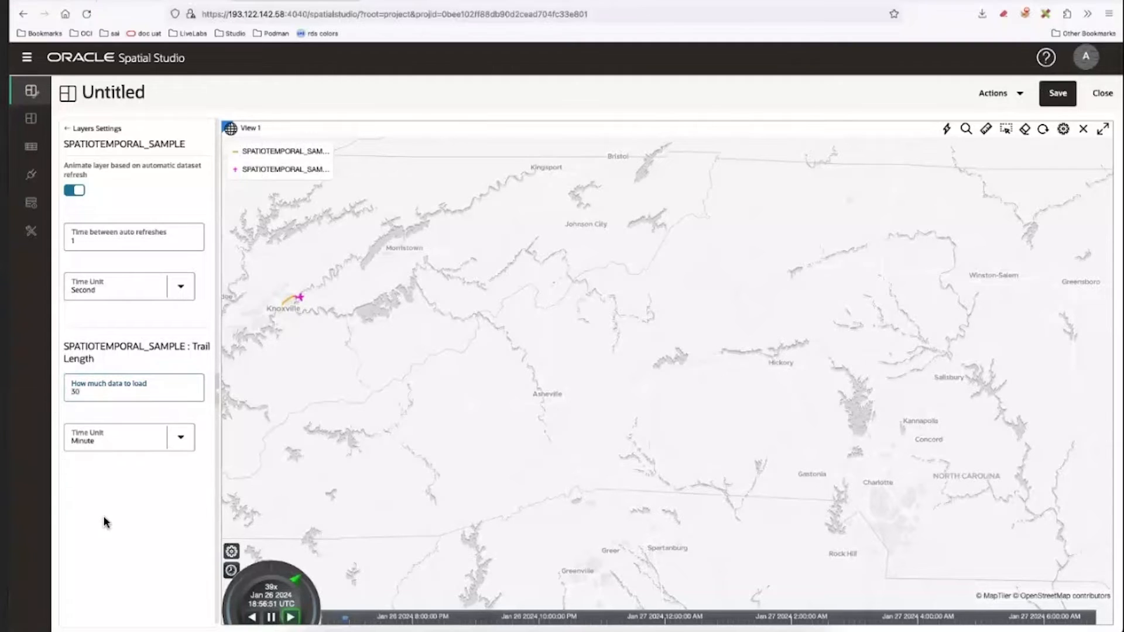
{"action": "left_click", "coordinate": [68, 130]}
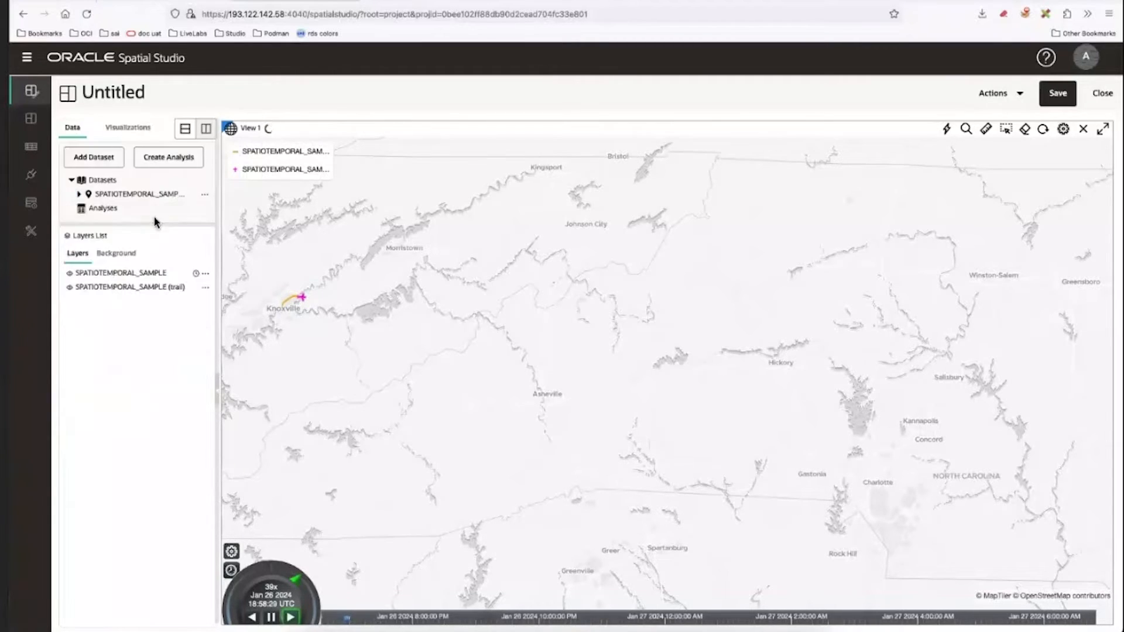
- Make the trail line fully opaque and dark brown #664806
{"action": "left_click", "coordinate": [205, 287]}
{"action": "left_click", "coordinate": [231, 307]}
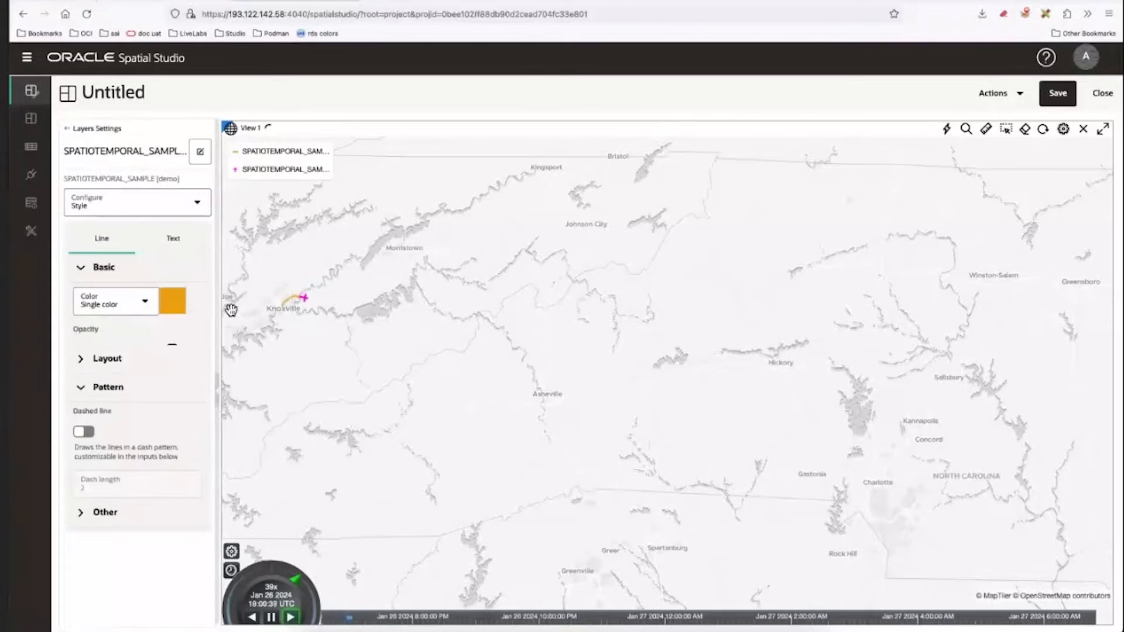
{"action": "left_click_drag", "start_coordinate": [166, 349], "coordinate": [190, 351]}
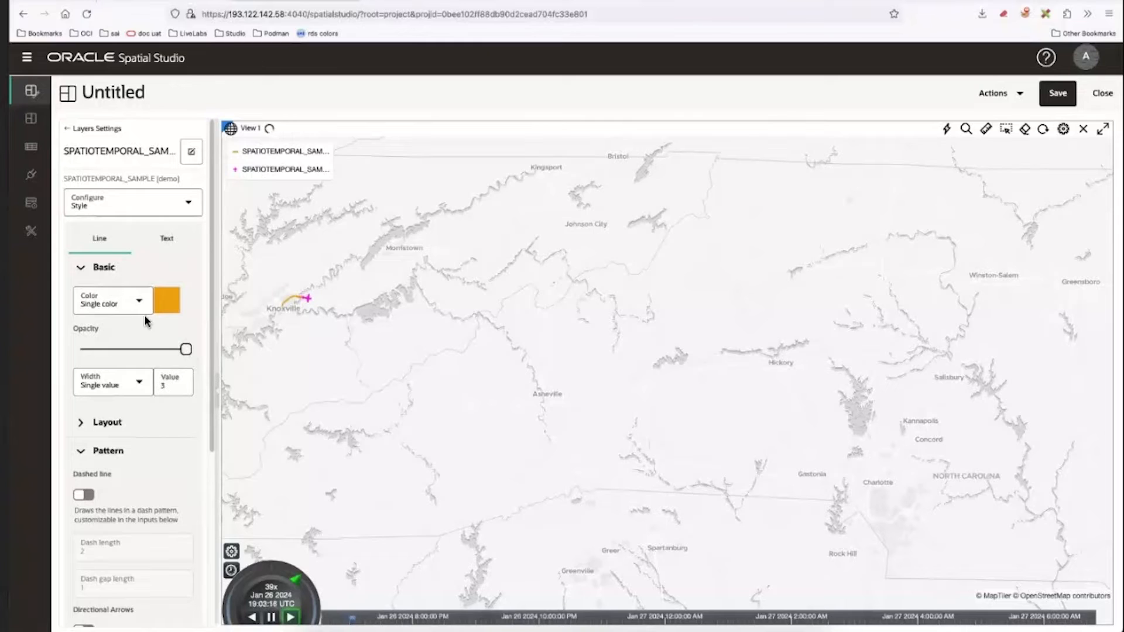
{"action": "left_click", "coordinate": [169, 302]}
{"action": "left_click", "coordinate": [308, 412]}
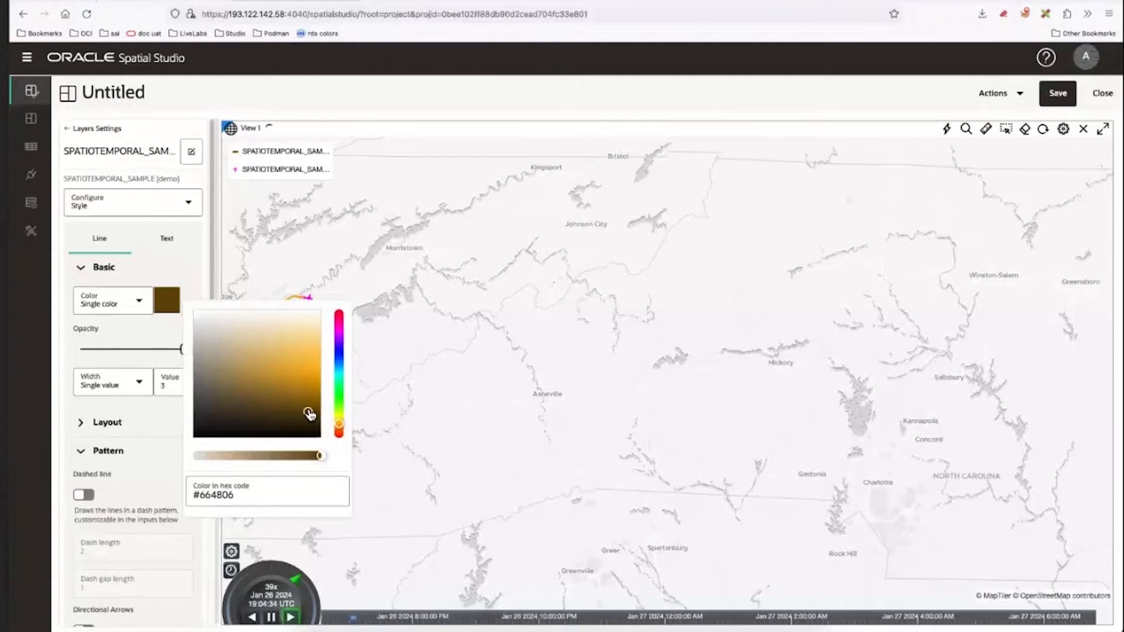
{"action": "left_click", "coordinate": [125, 334]}
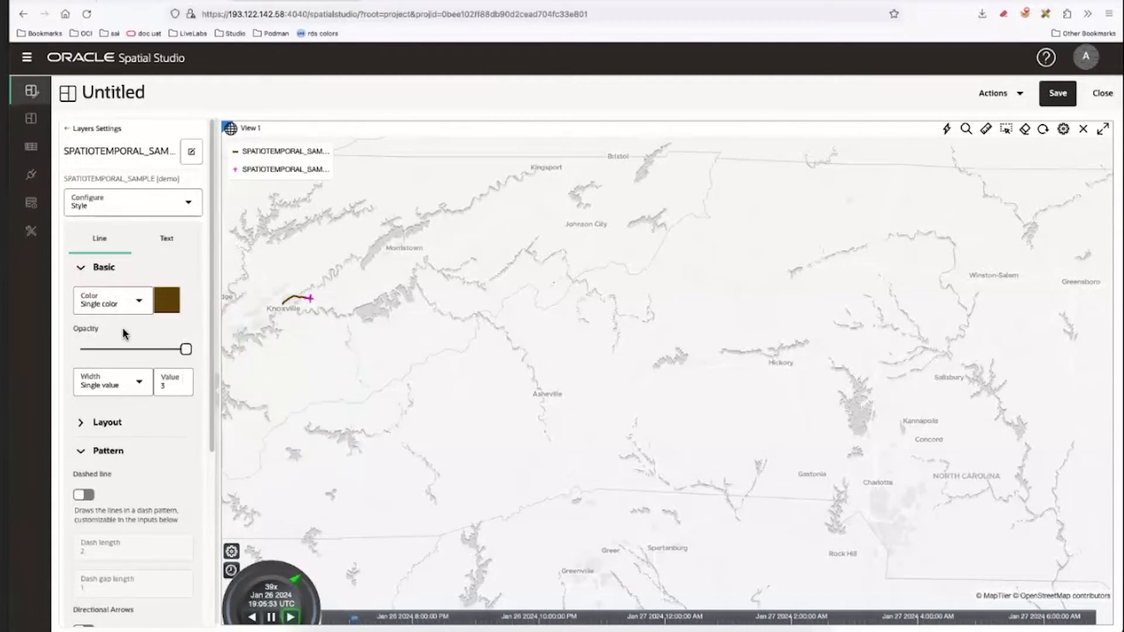
{"action": "scroll", "coordinate": [328, 336], "scroll_direction": "up", "scroll_amount": 1}
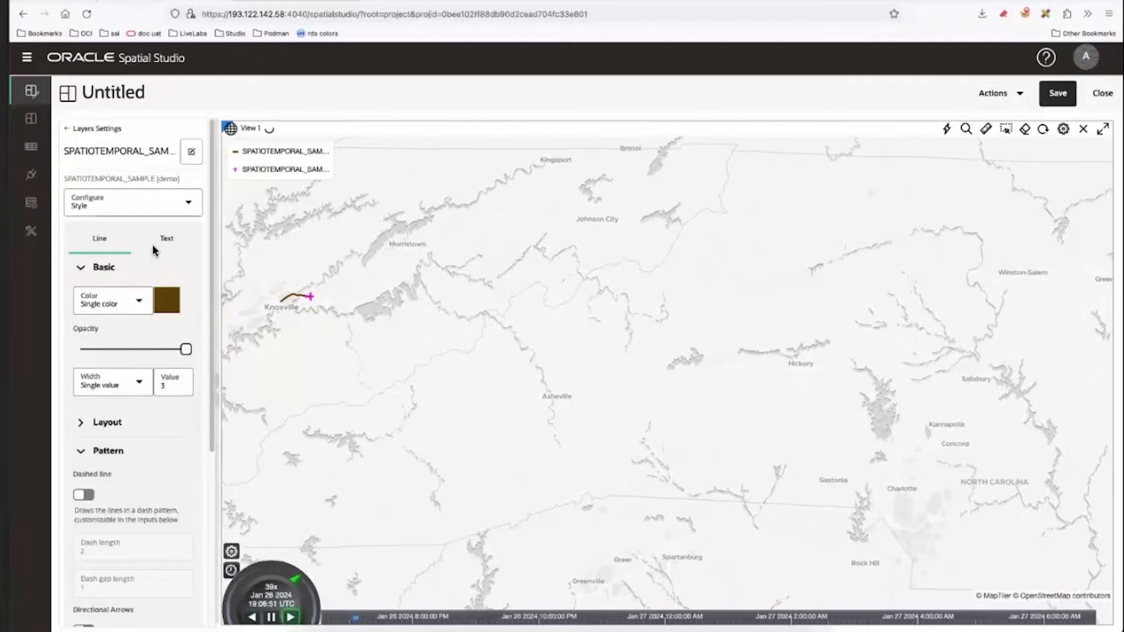
{"action": "left_click", "coordinate": [68, 130]}
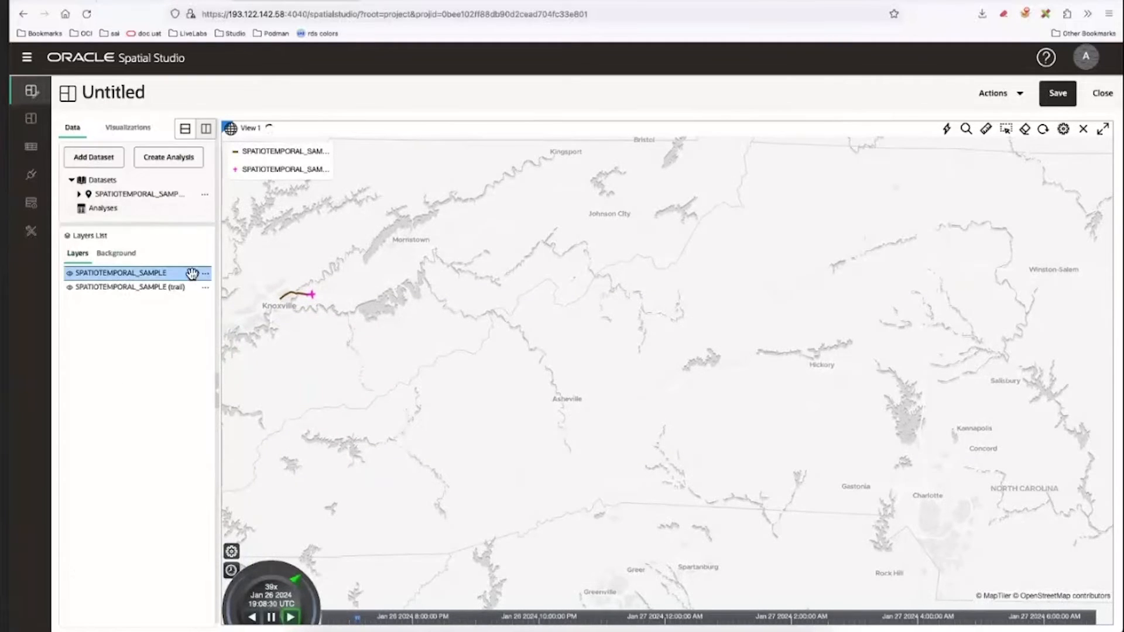
{"action": "left_click", "coordinate": [197, 286]}
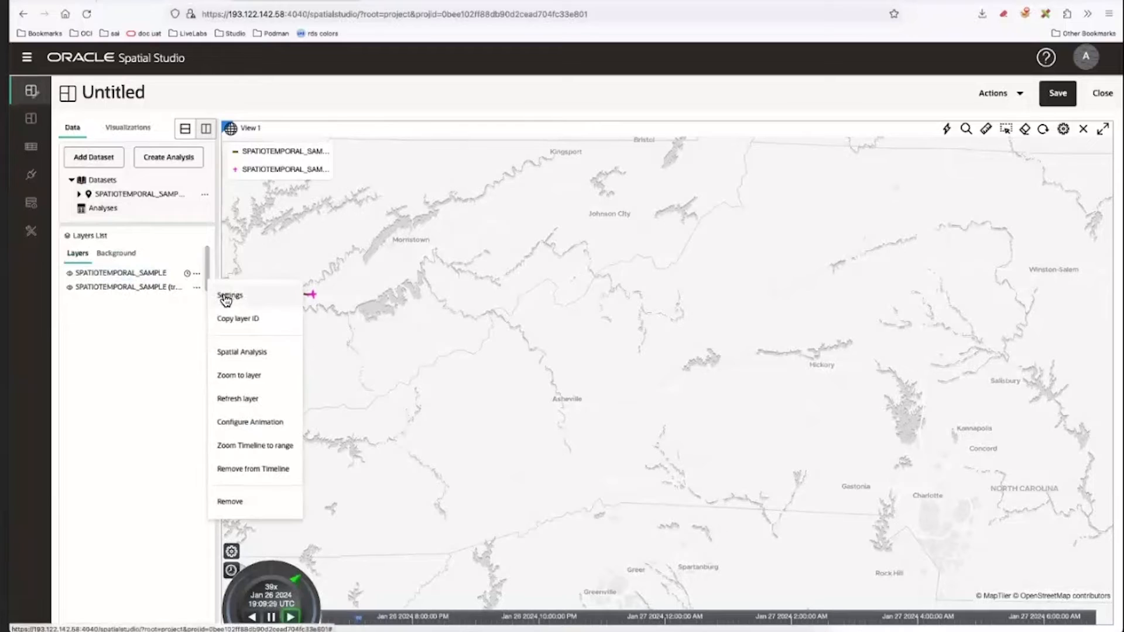
- Set the plane symbol's size factor to 1.75
{"action": "left_click", "coordinate": [228, 296]}
{"action": "left_click", "coordinate": [96, 461]}
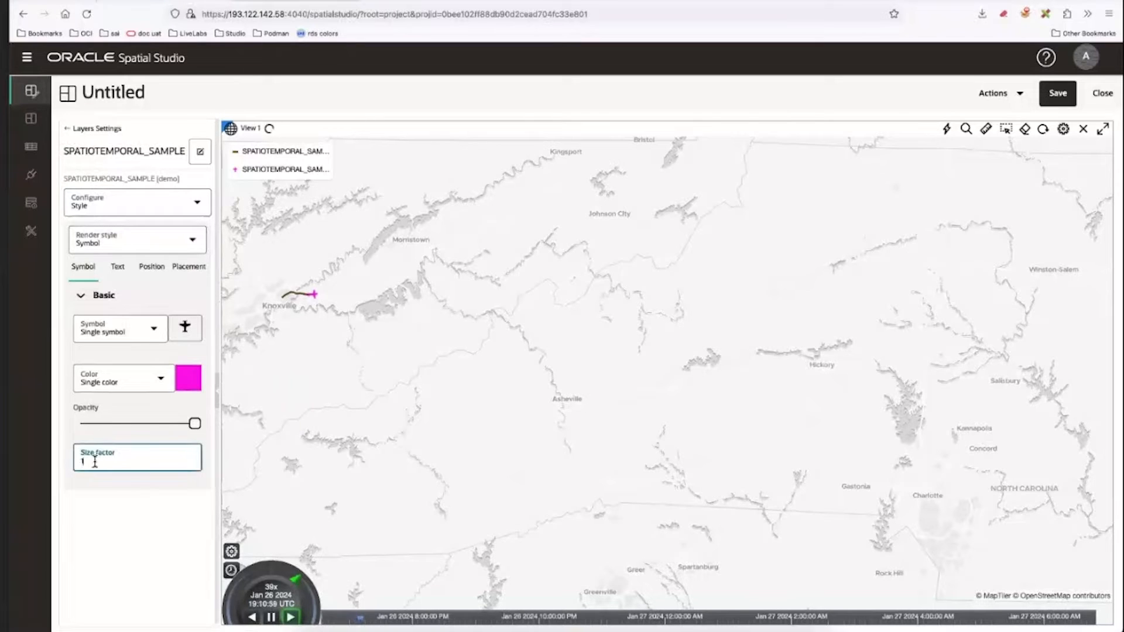
{"action": "left_click", "coordinate": [129, 552]}
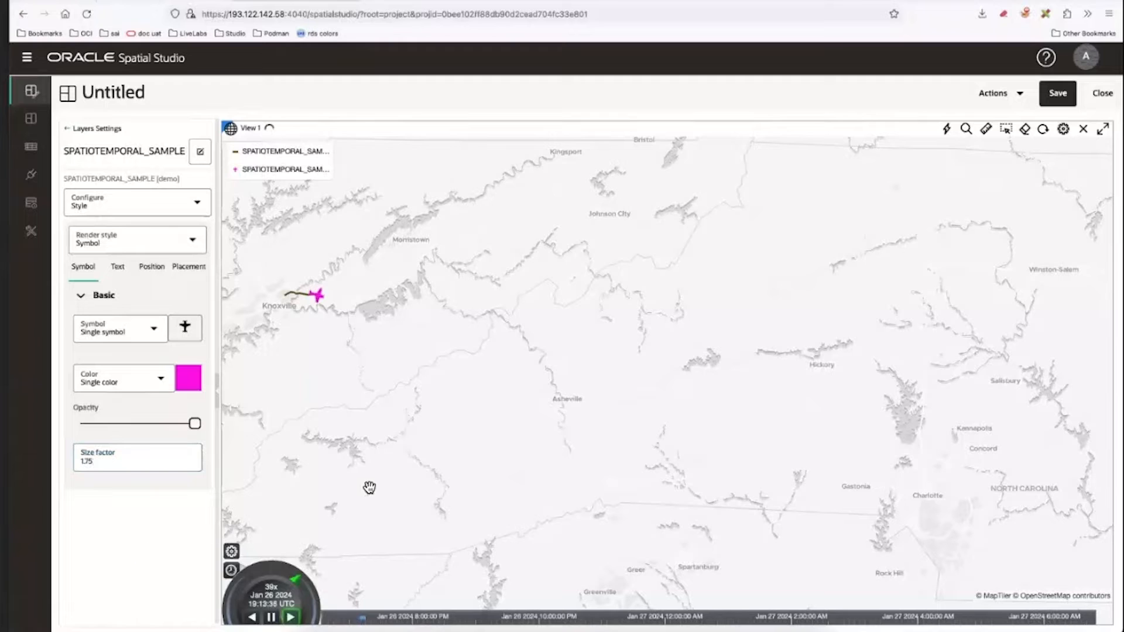
- Recentre the map on the plane track and speed playback up to 620x
{"action": "left_click_drag", "start_coordinate": [345, 384], "coordinate": [422, 389]}
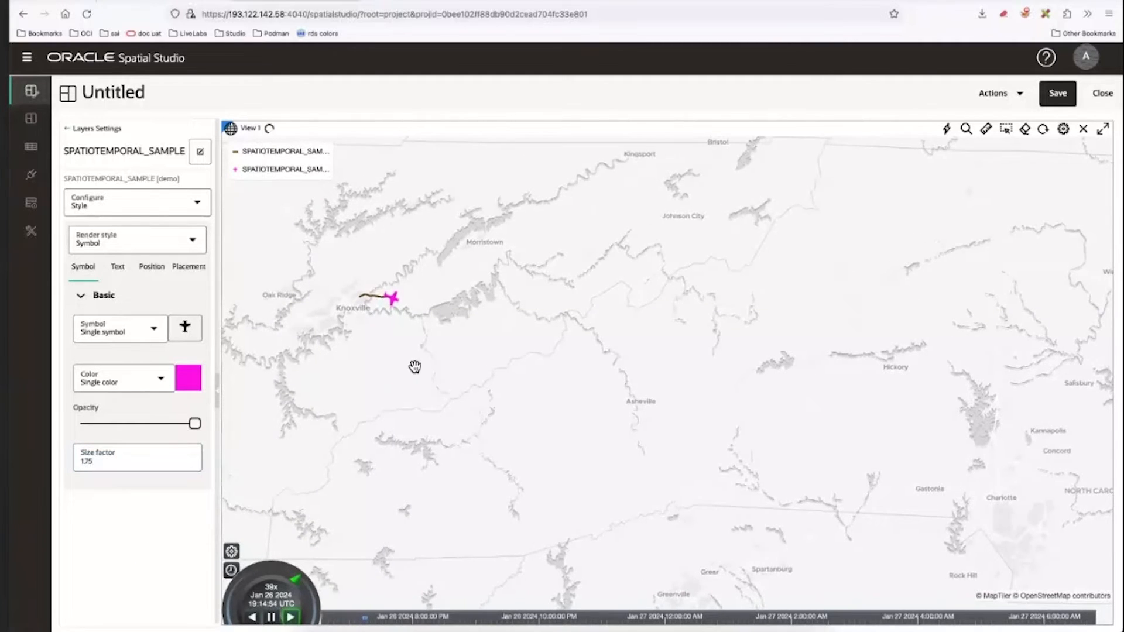
{"action": "scroll", "coordinate": [415, 366], "scroll_direction": "up", "scroll_amount": 1}
{"action": "left_click_drag", "start_coordinate": [413, 493], "coordinate": [415, 480]}
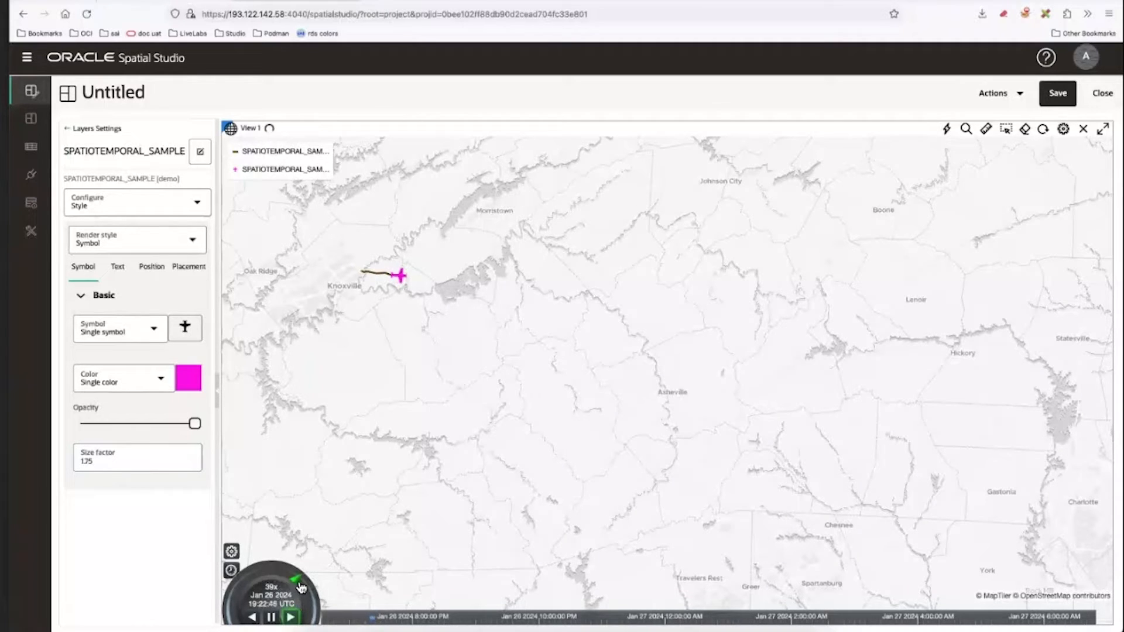
{"action": "left_click_drag", "start_coordinate": [300, 586], "coordinate": [302, 596]}
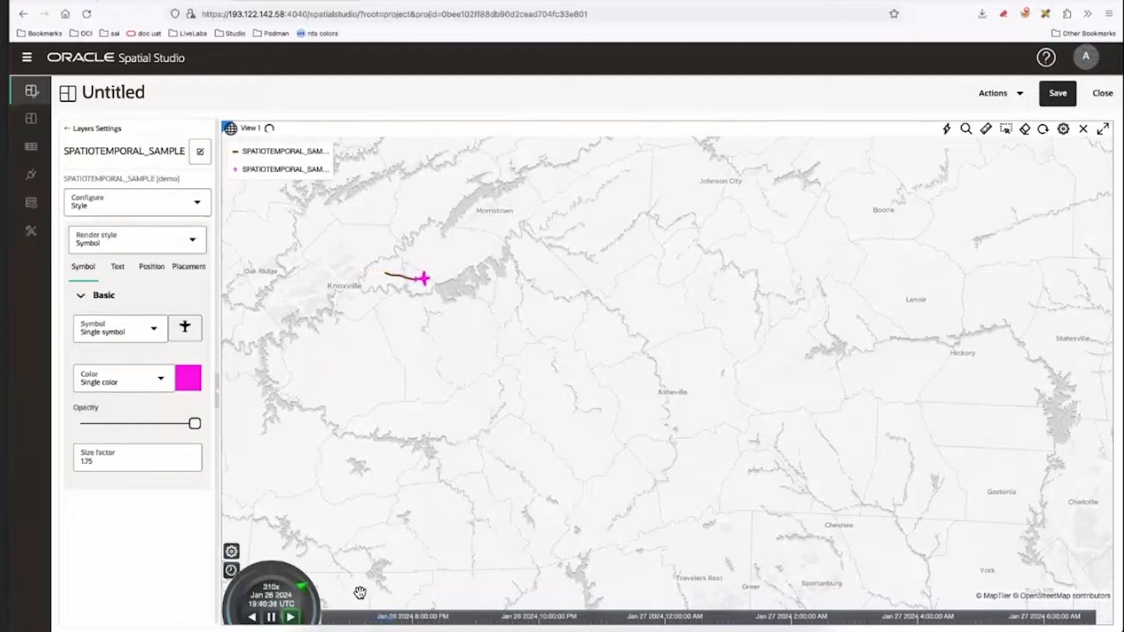
{"action": "left_click_drag", "start_coordinate": [314, 591], "coordinate": [311, 593]}
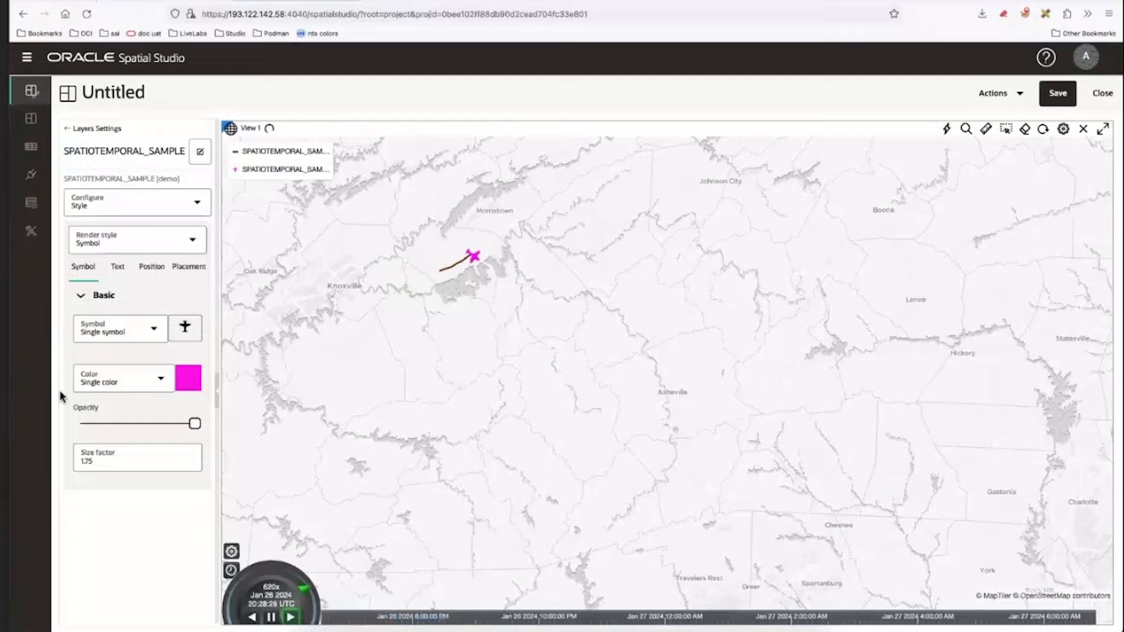
{"action": "left_click", "coordinate": [67, 129]}
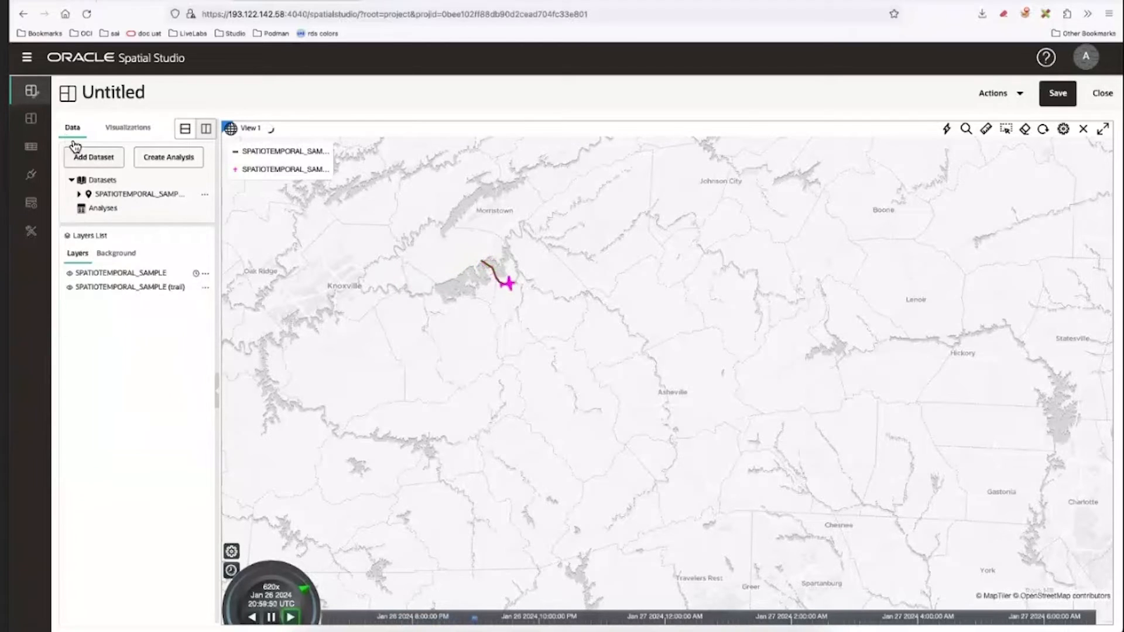
- Check the trail layer's style settings and return to the layers list
{"action": "left_click", "coordinate": [205, 290]}
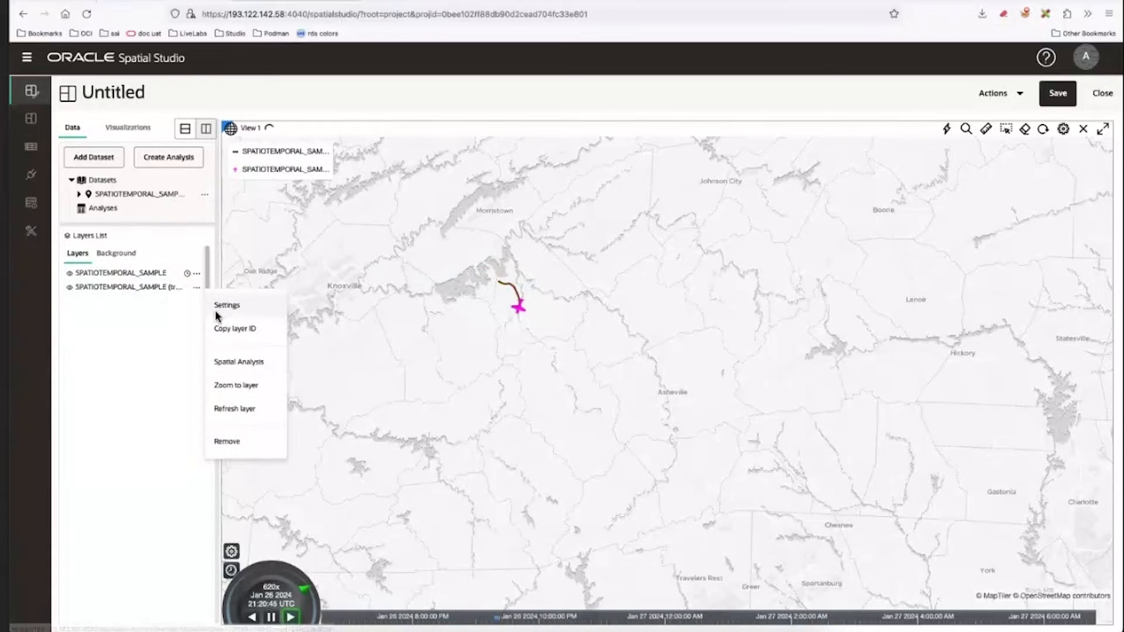
{"action": "left_click", "coordinate": [218, 306]}
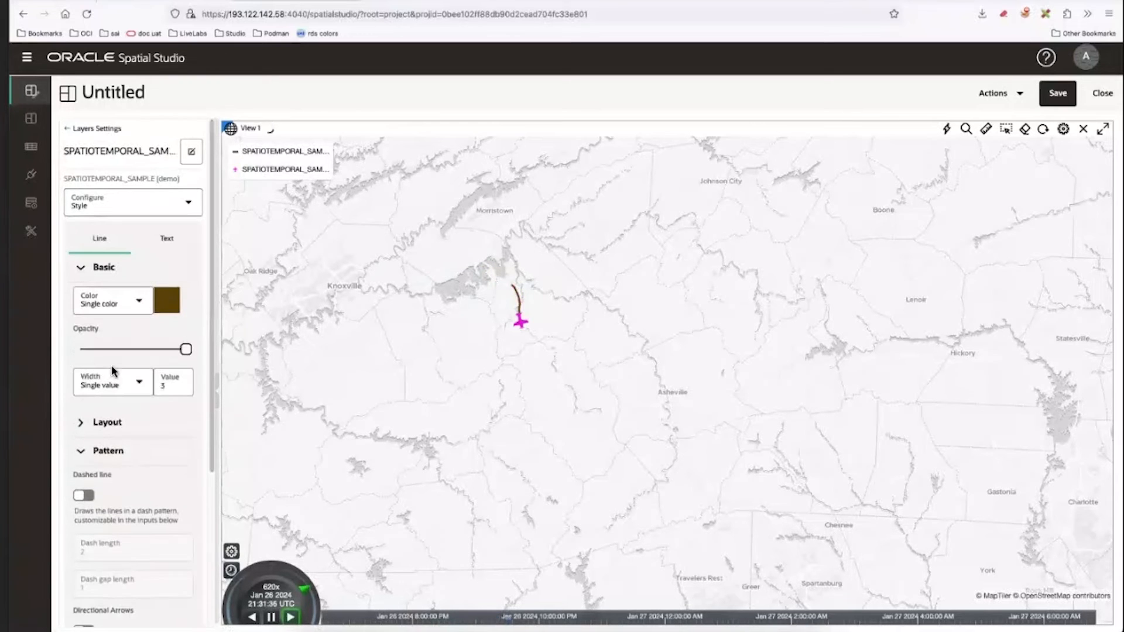
{"action": "left_click", "coordinate": [68, 128]}
- Change the plane layer's trail data to load from 30 to 45 minutes
{"action": "left_click", "coordinate": [205, 273]}
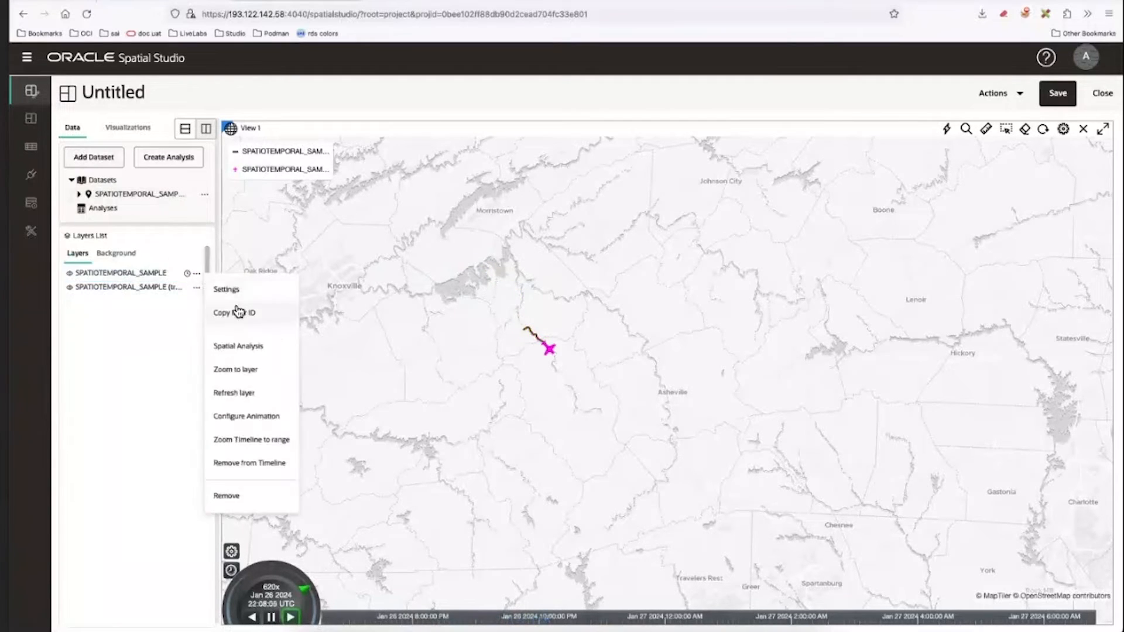
{"action": "left_click", "coordinate": [234, 417]}
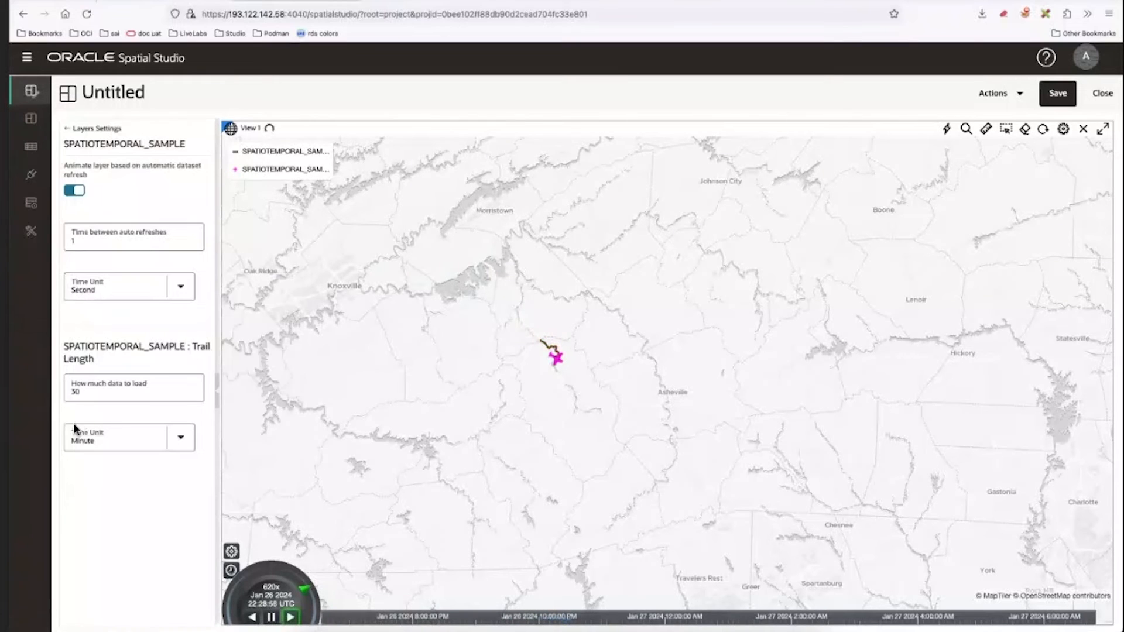
{"action": "left_click", "coordinate": [79, 391]}
{"action": "key", "text": "BackSpace"}
{"action": "key", "text": "BackSpace"}
{"action": "type", "text": "45"}
{"action": "left_click", "coordinate": [154, 527]}
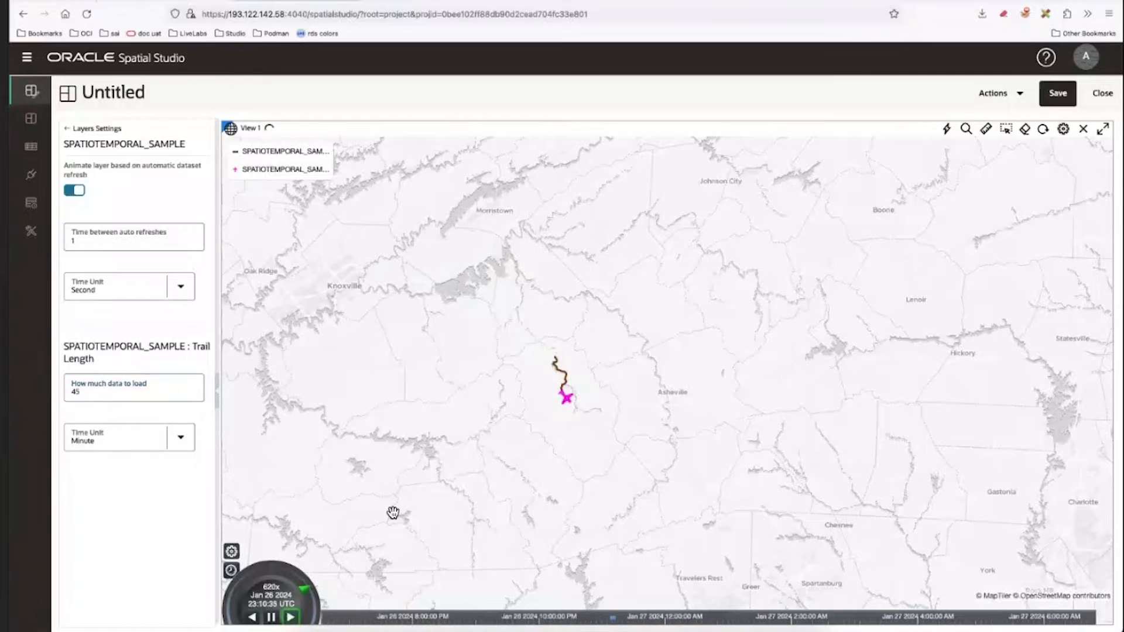
{"action": "scroll", "coordinate": [517, 546], "scroll_direction": "up", "scroll_amount": 2}
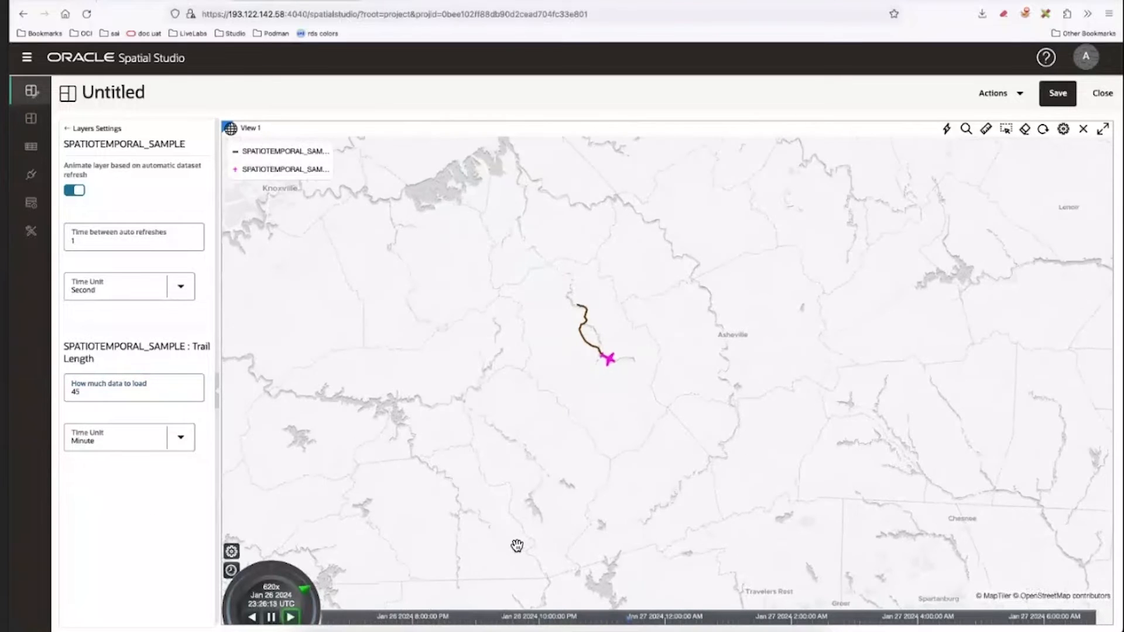
{"action": "scroll", "coordinate": [513, 516], "scroll_direction": "down", "scroll_amount": 1}
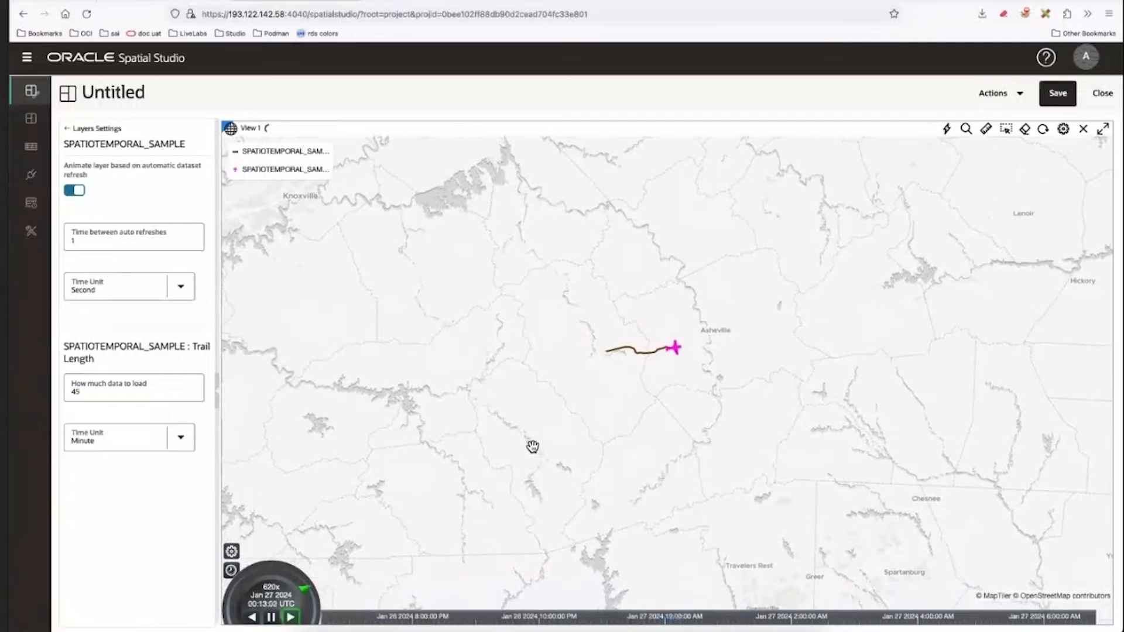
{"action": "scroll", "coordinate": [532, 447], "scroll_direction": "down", "scroll_amount": 1}
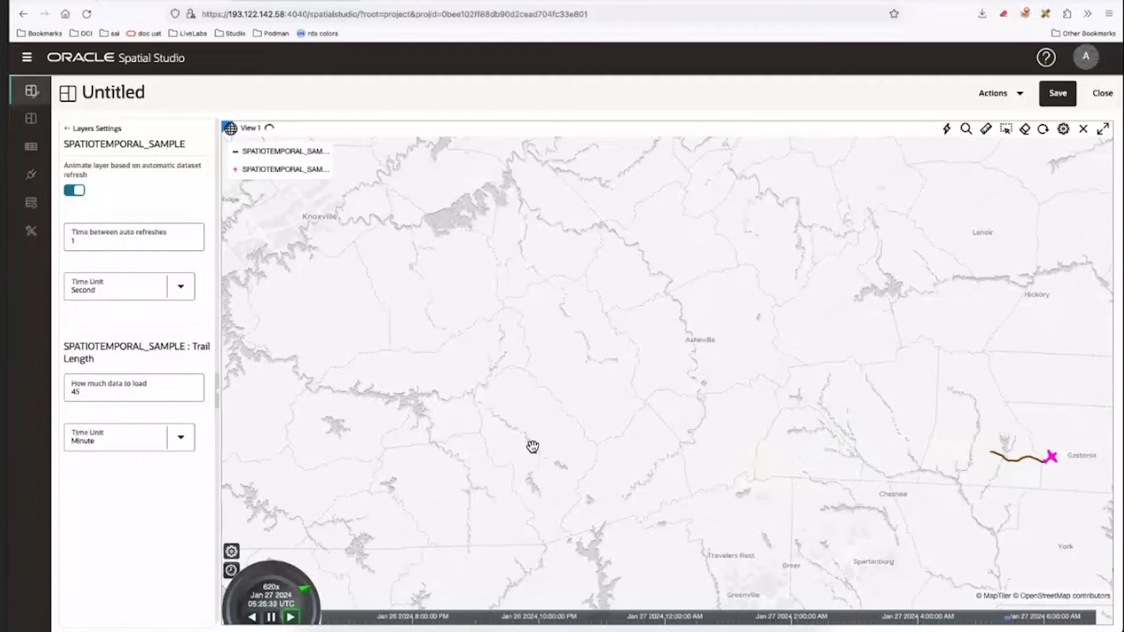
{"action": "scroll", "coordinate": [542, 466], "scroll_direction": "down", "scroll_amount": 2}
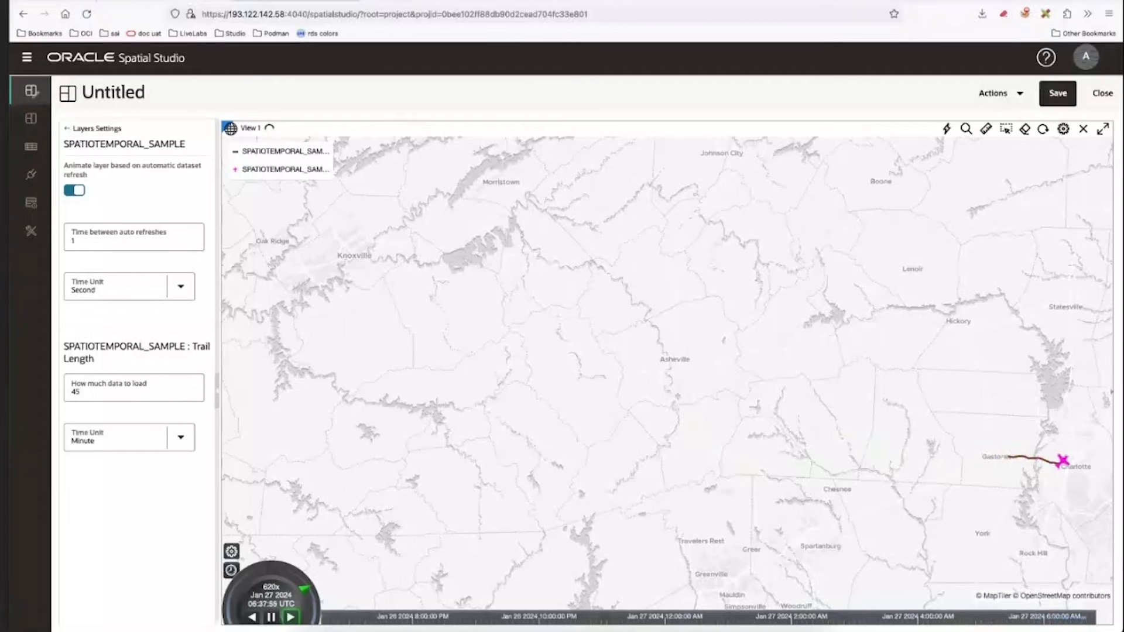
- Close the untitled project and discard its unsaved changes
{"action": "left_click", "coordinate": [1111, 93]}
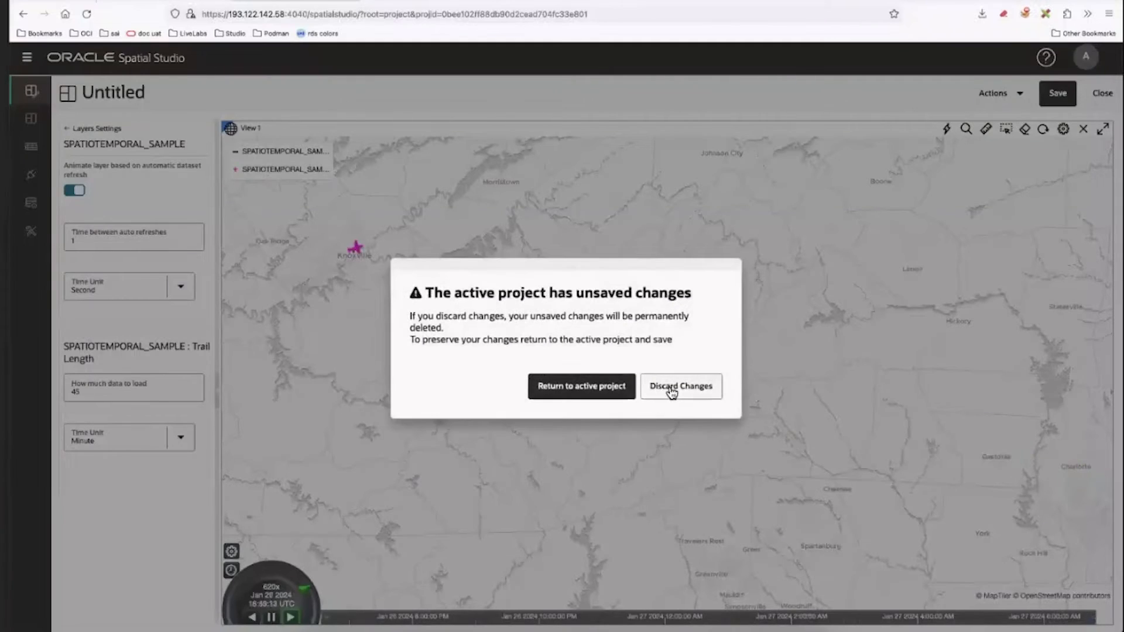
{"action": "left_click", "coordinate": [672, 389]}
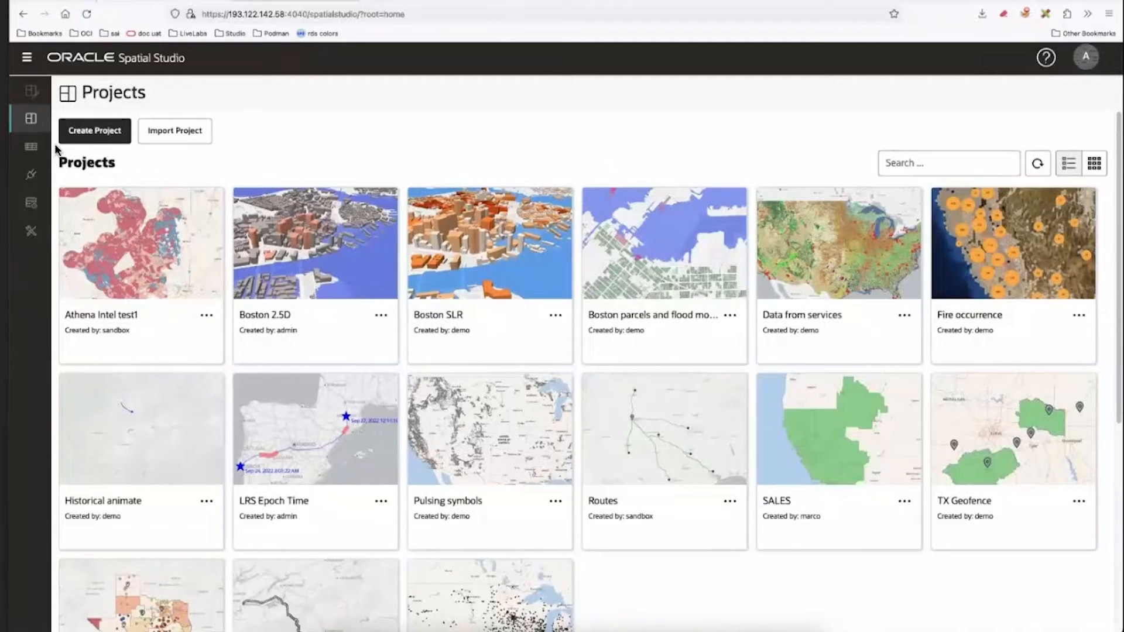
- Go to the Connections page and start a new connection
{"action": "left_click", "coordinate": [32, 177]}
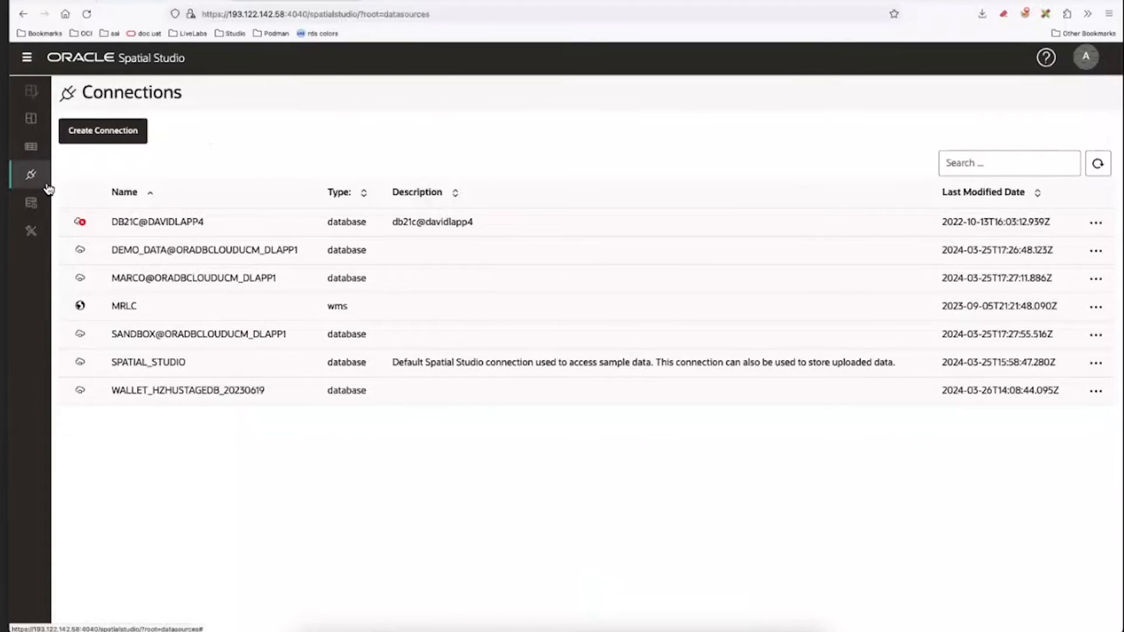
{"action": "left_click", "coordinate": [111, 140]}
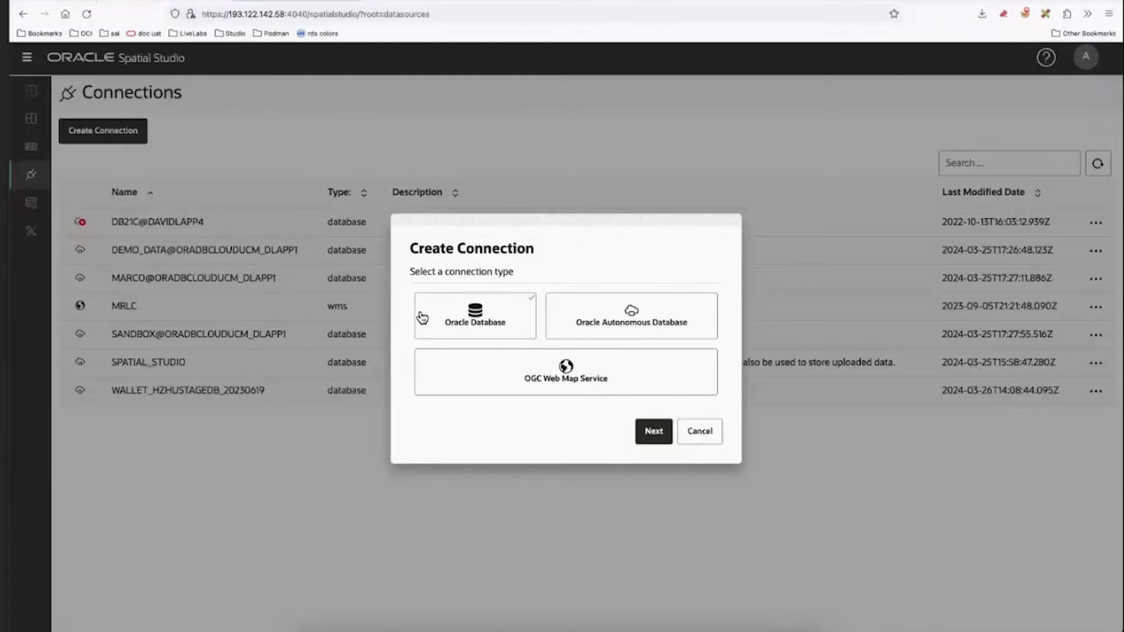
- Choose OGC Web Map Service, reach the WMS URL form, then cancel without adding a connection
{"action": "left_click", "coordinate": [559, 376]}
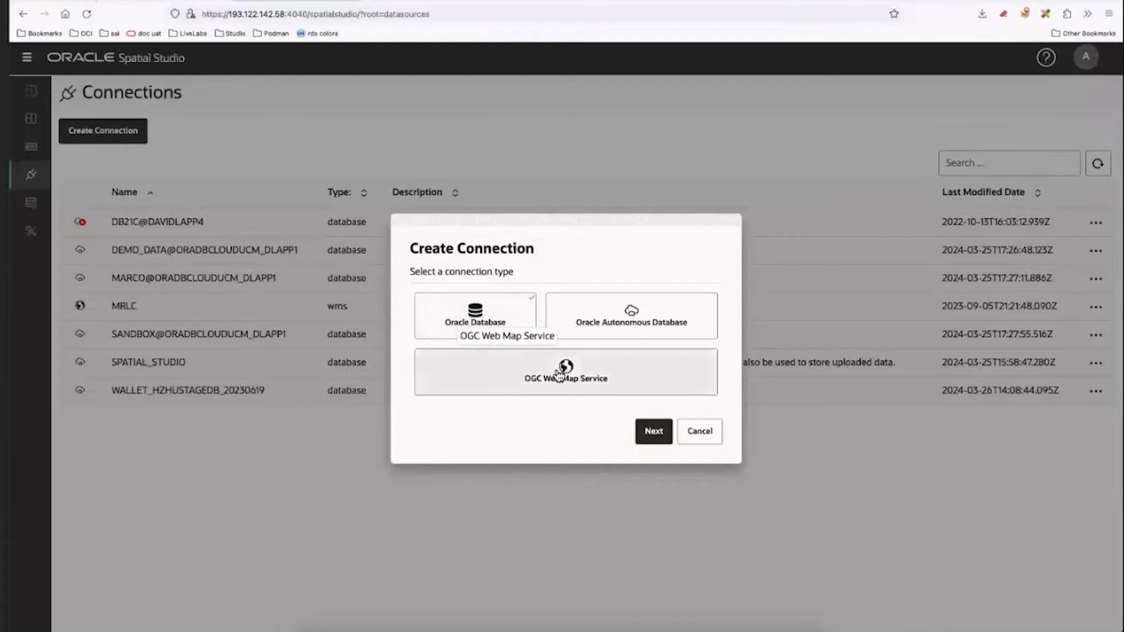
{"action": "left_click", "coordinate": [652, 433]}
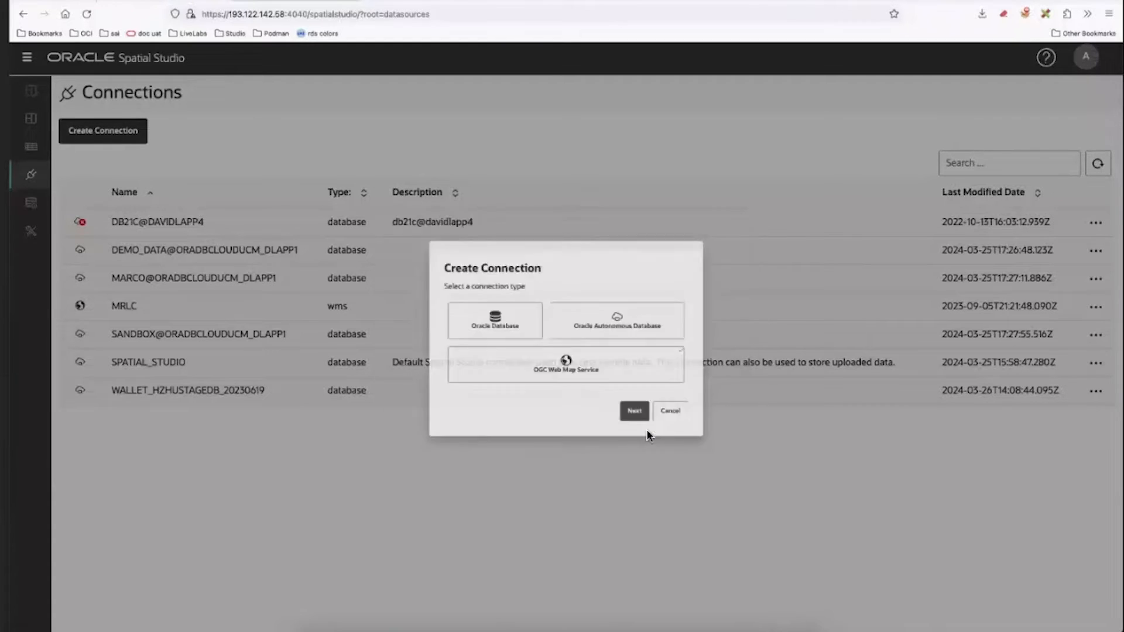
{"action": "left_click", "coordinate": [487, 365]}
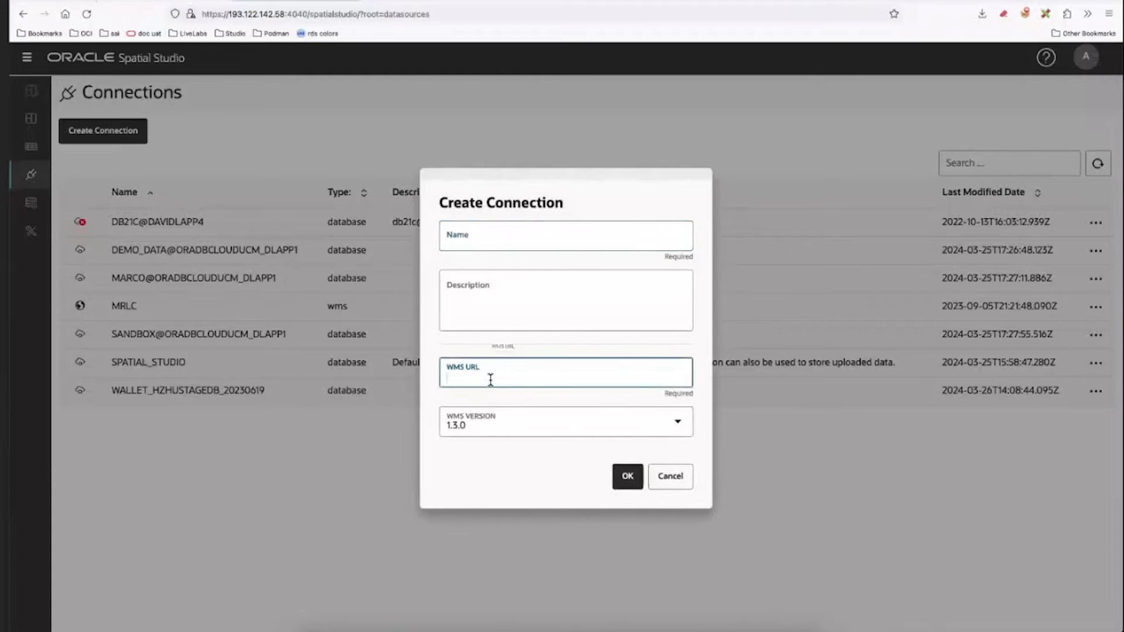
{"action": "left_click", "coordinate": [674, 478]}
- Inspect the MRLC connection's properties and WMS URL, then switch to the Datasets page
{"action": "right_click", "coordinate": [164, 306]}
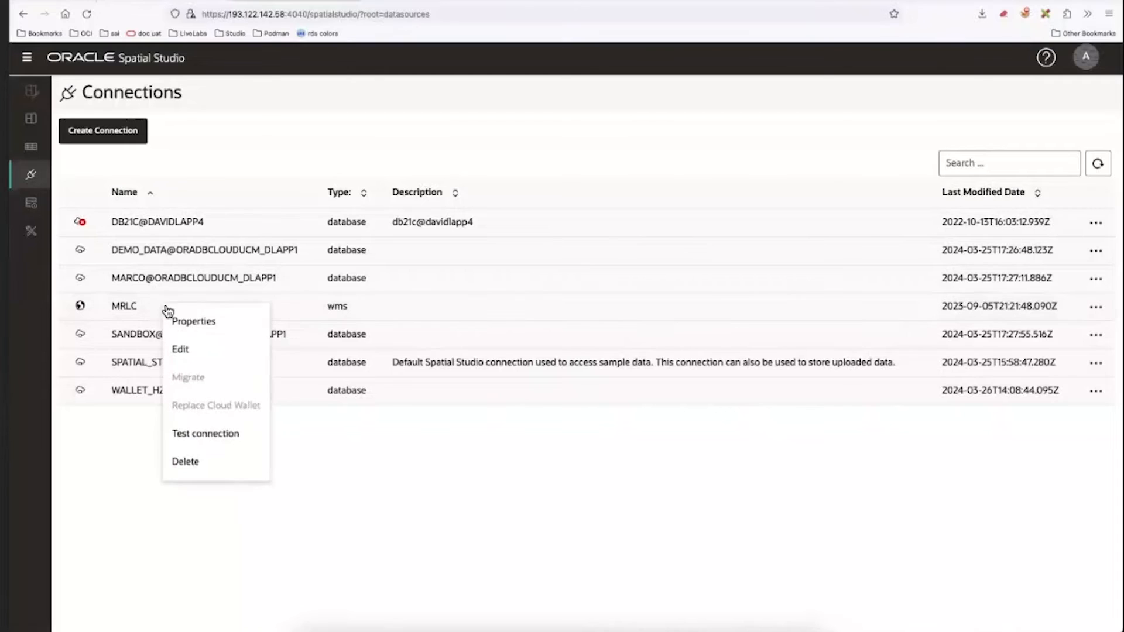
{"action": "left_click", "coordinate": [178, 321]}
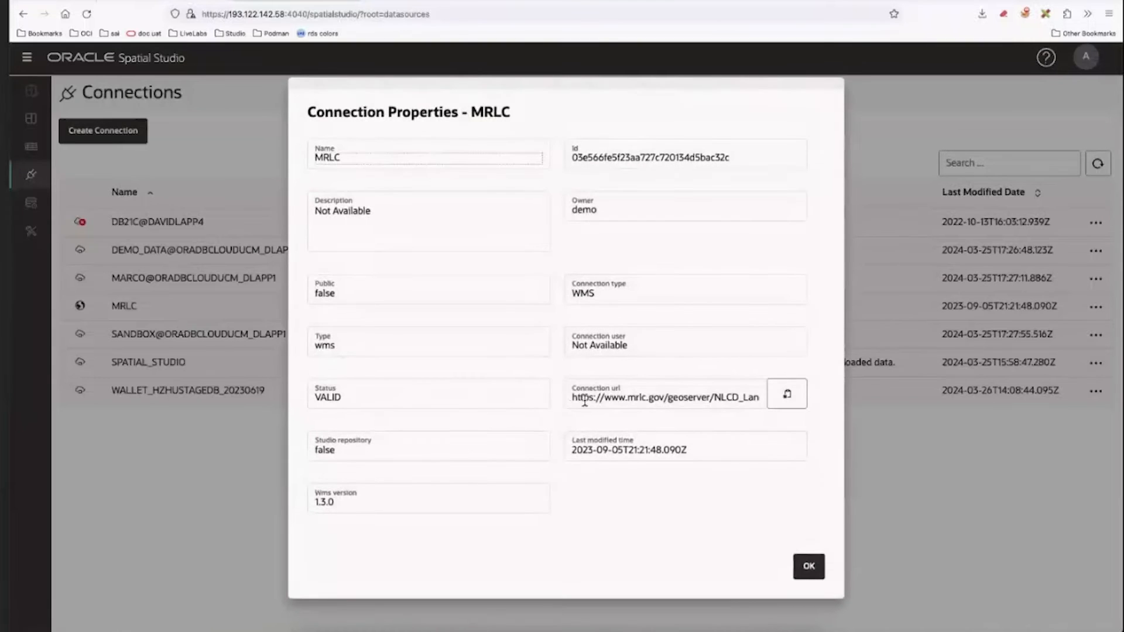
{"action": "left_click_drag", "start_coordinate": [573, 397], "coordinate": [785, 400]}
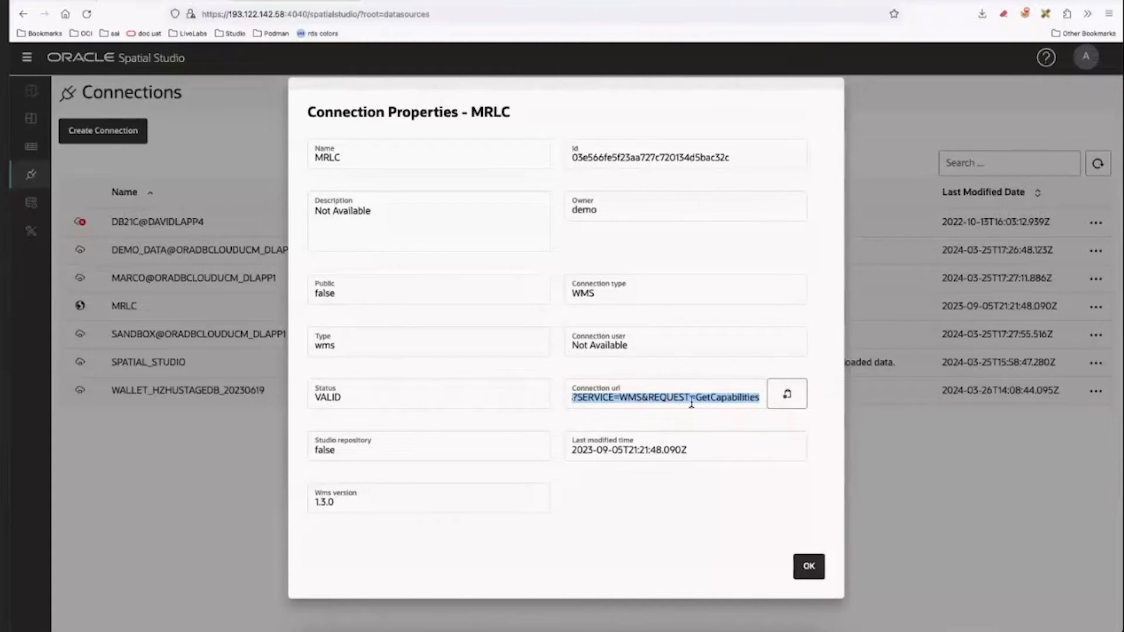
{"action": "left_click", "coordinate": [809, 568]}
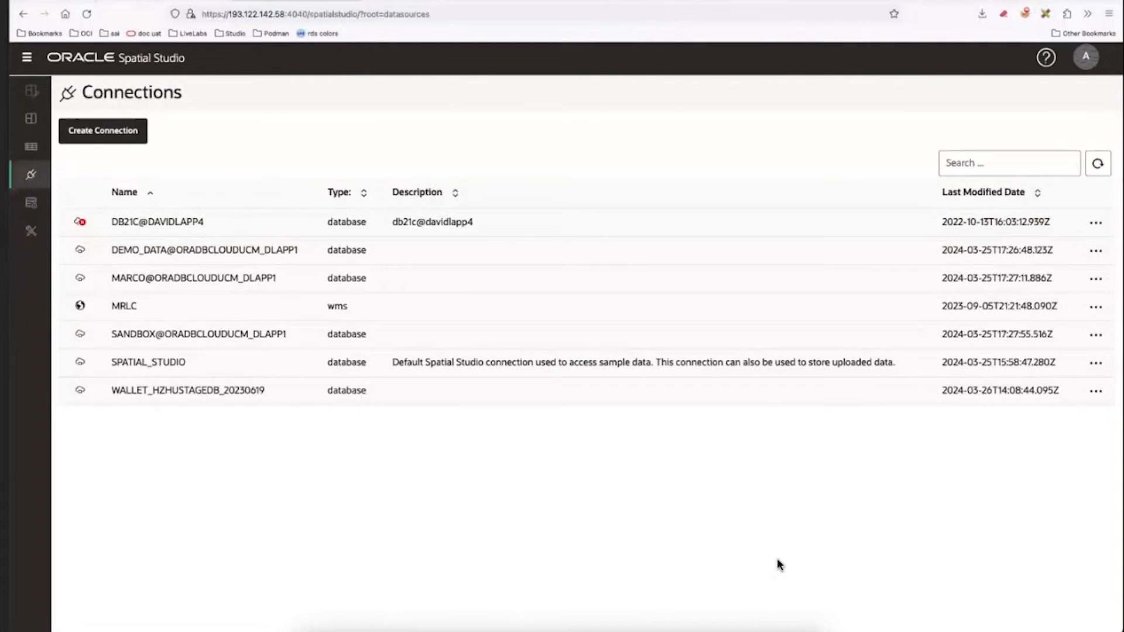
{"action": "left_click", "coordinate": [370, 310]}
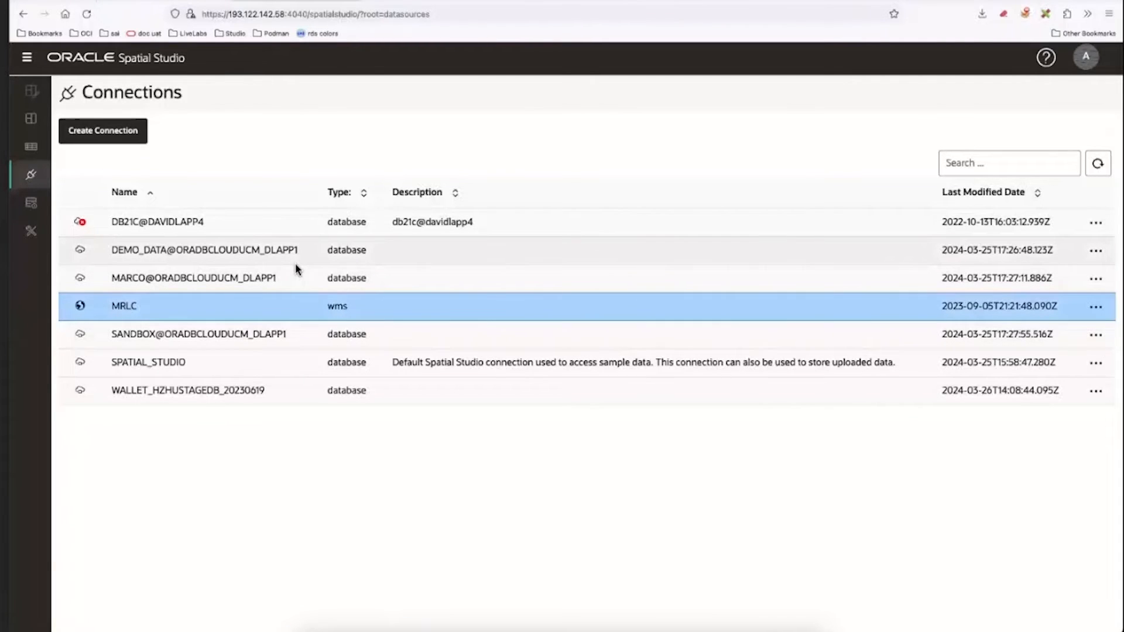
{"action": "left_click", "coordinate": [31, 147]}
- Start a new Web Map Service dataset using the MRLC connection
{"action": "left_click", "coordinate": [96, 130]}
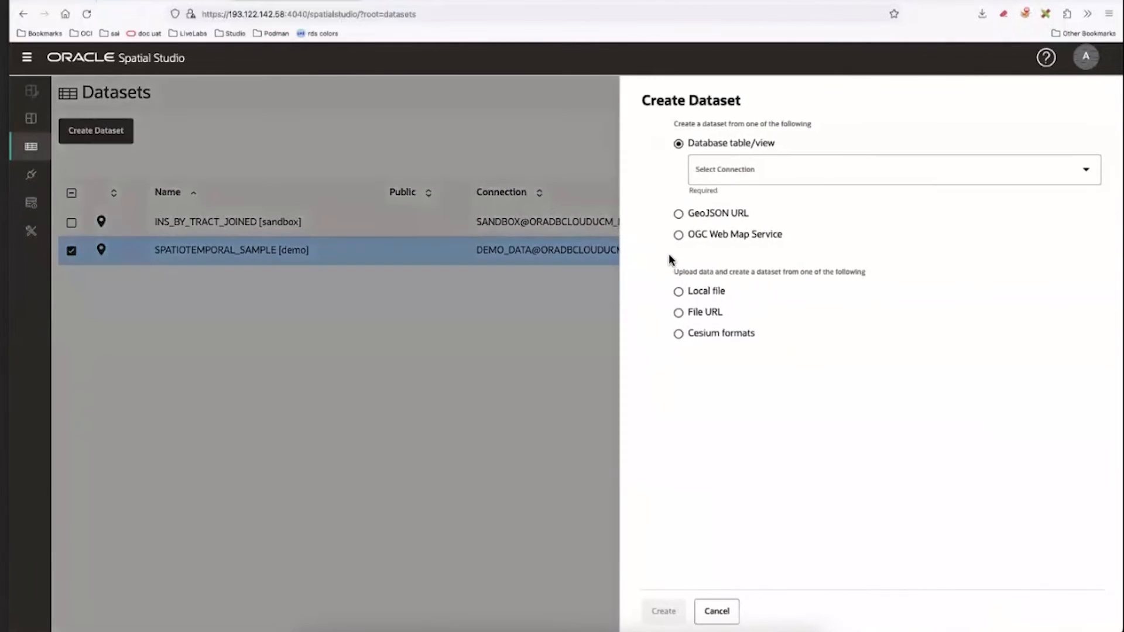
{"action": "left_click", "coordinate": [679, 235]}
{"action": "left_click", "coordinate": [756, 223]}
{"action": "left_click", "coordinate": [708, 250]}
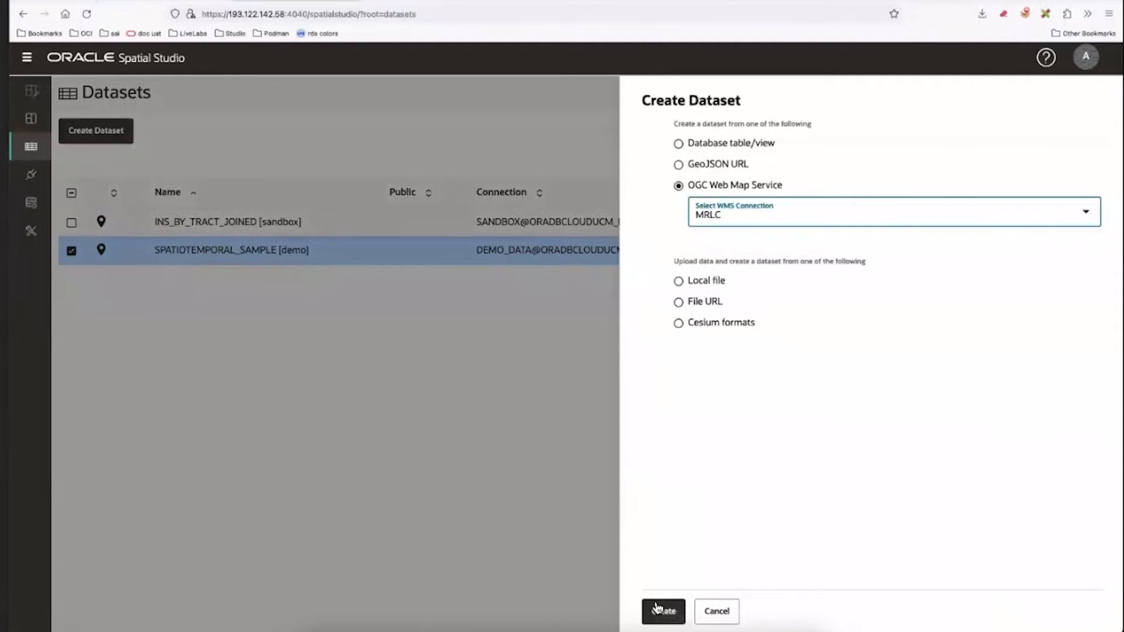
{"action": "left_click", "coordinate": [672, 609]}
- Expand GeoServer Web Map Service > NLCD_Land_Cover > CONUS_Land_Cover, browse the yearly layers, then cancel
{"action": "left_click", "coordinate": [591, 231]}
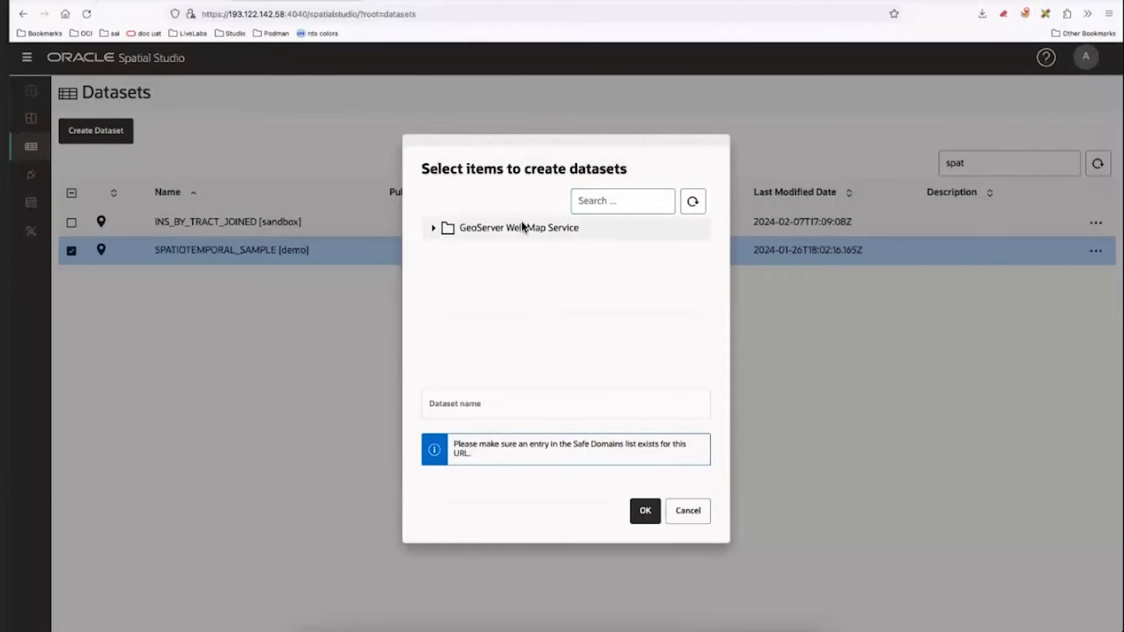
{"action": "left_click", "coordinate": [446, 228]}
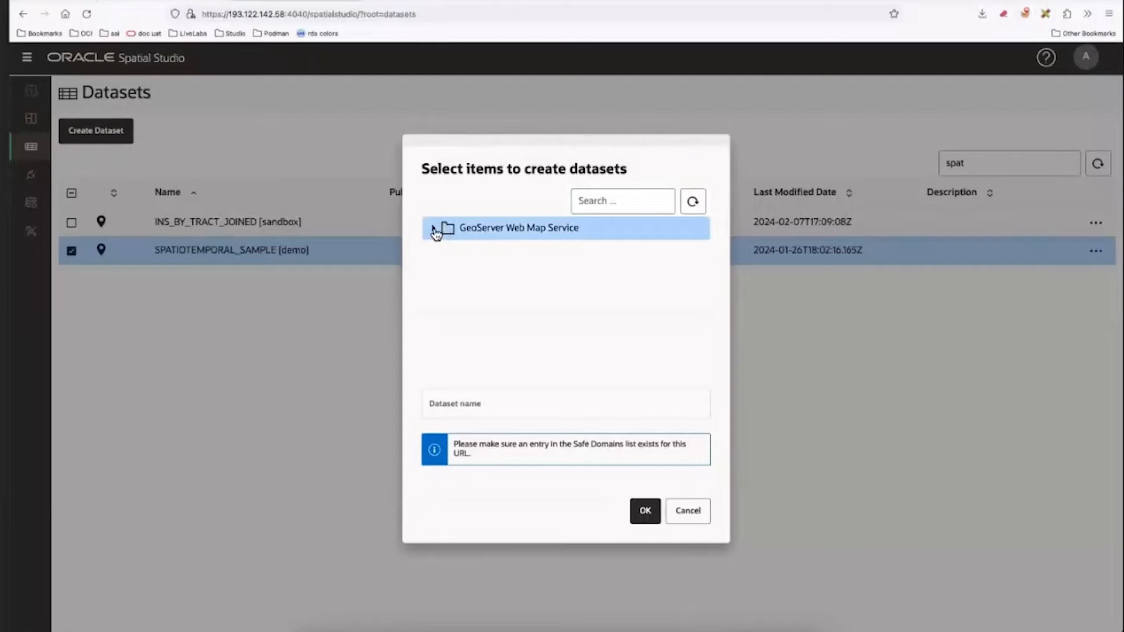
{"action": "left_click", "coordinate": [434, 228]}
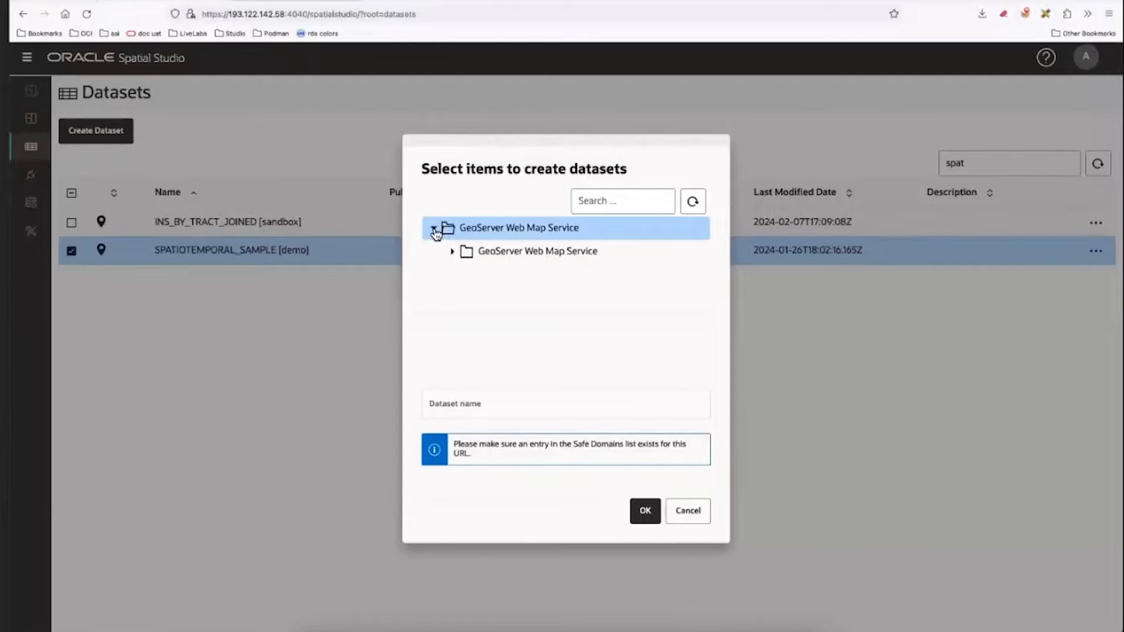
{"action": "left_click", "coordinate": [453, 252]}
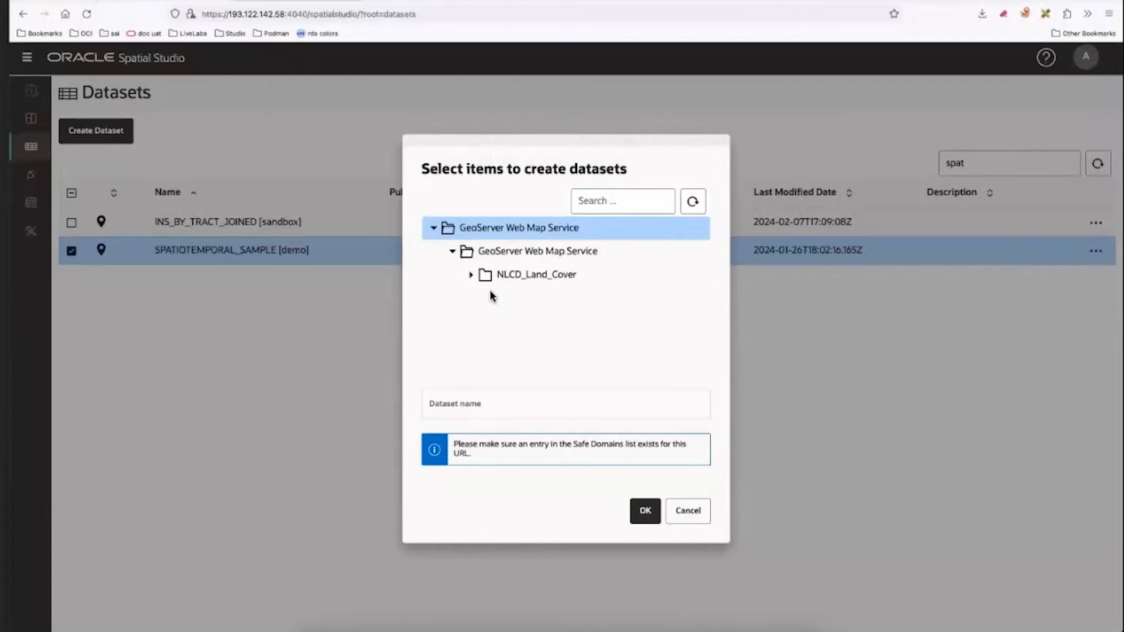
{"action": "left_click", "coordinate": [472, 276]}
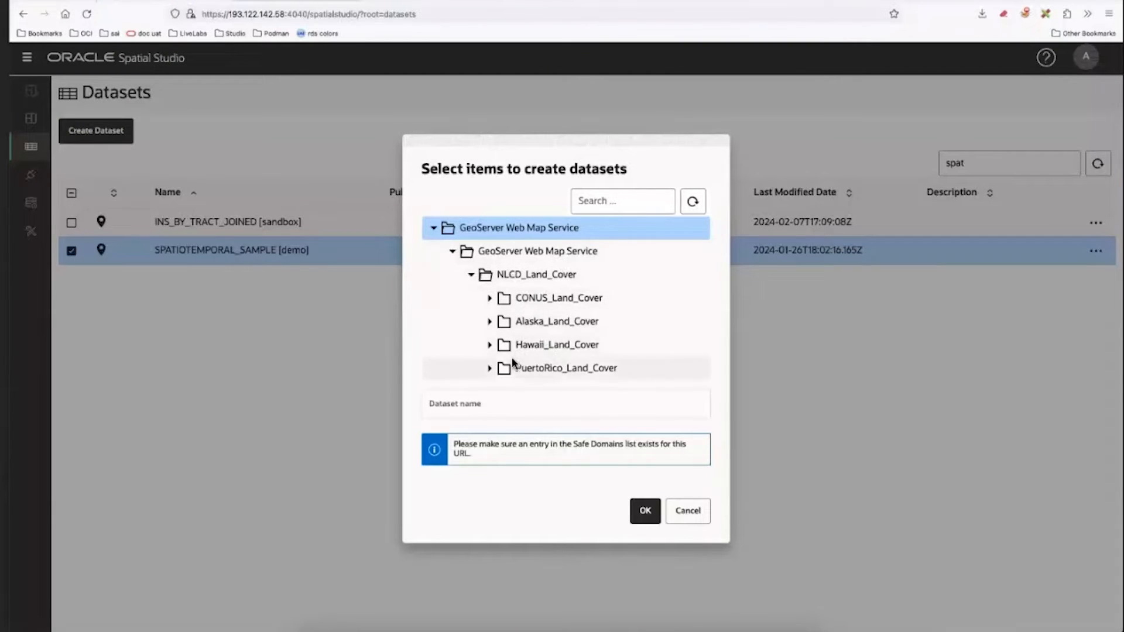
{"action": "left_click", "coordinate": [490, 298]}
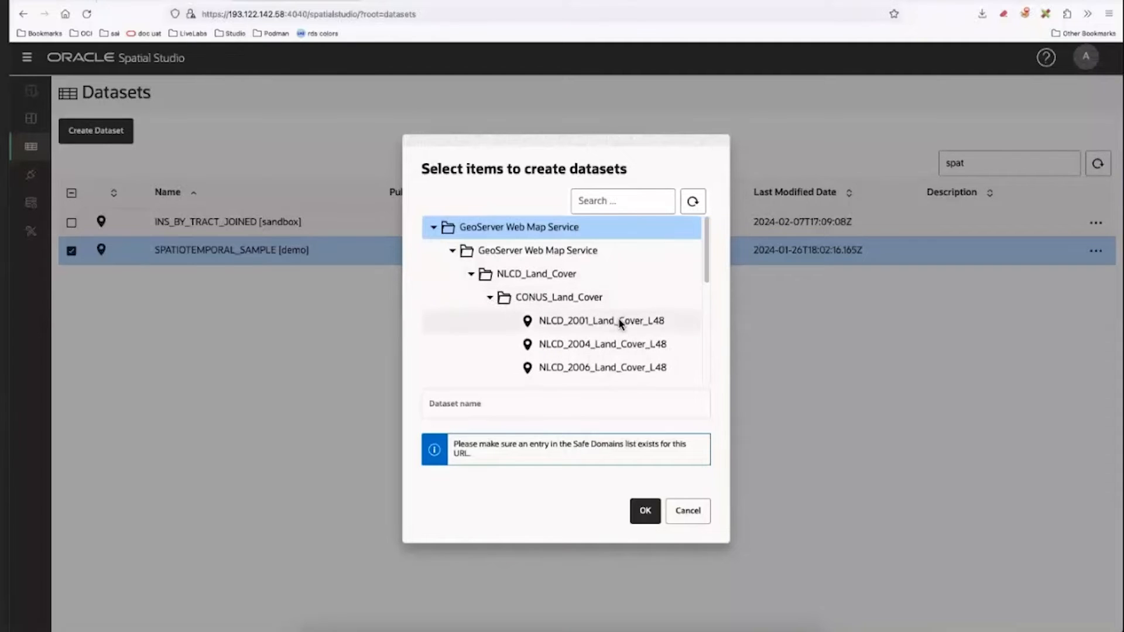
{"action": "scroll", "coordinate": [609, 326], "scroll_direction": "down", "scroll_amount": 2}
{"action": "scroll", "coordinate": [603, 328], "scroll_direction": "down", "scroll_amount": 5}
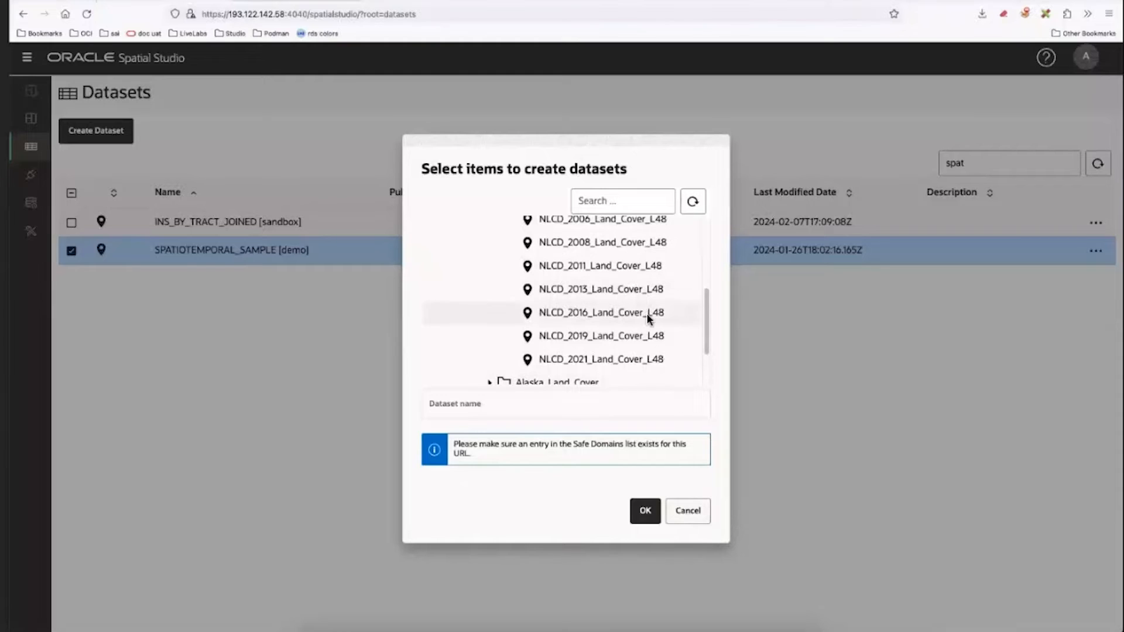
{"action": "scroll", "coordinate": [585, 299], "scroll_direction": "up", "scroll_amount": 3}
{"action": "scroll", "coordinate": [577, 284], "scroll_direction": "up", "scroll_amount": 1}
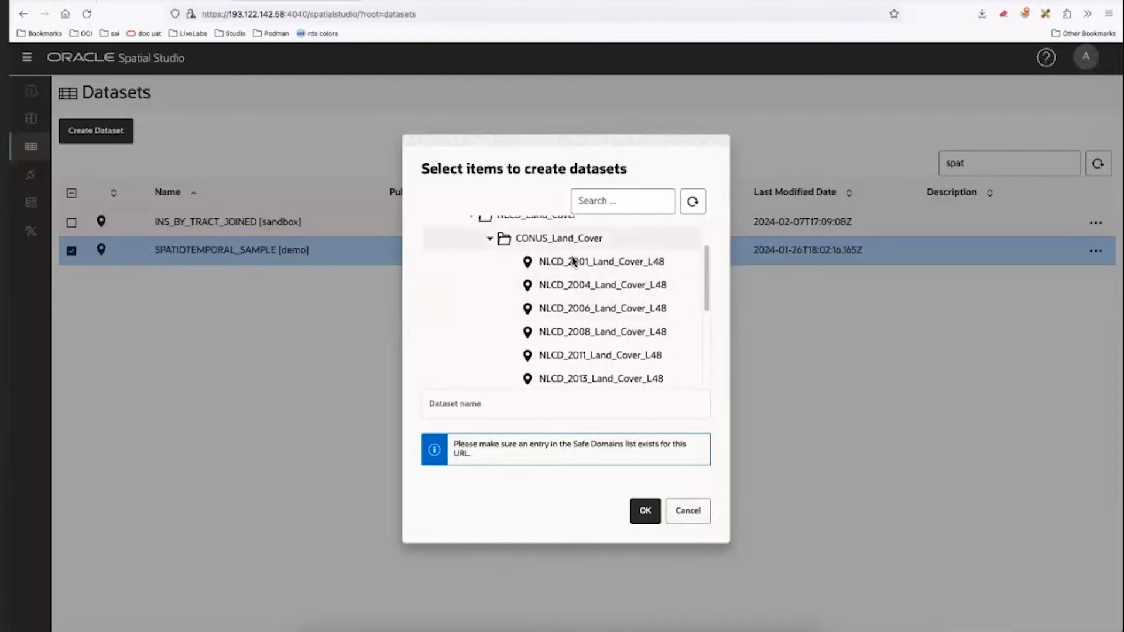
{"action": "left_click", "coordinate": [687, 510]}
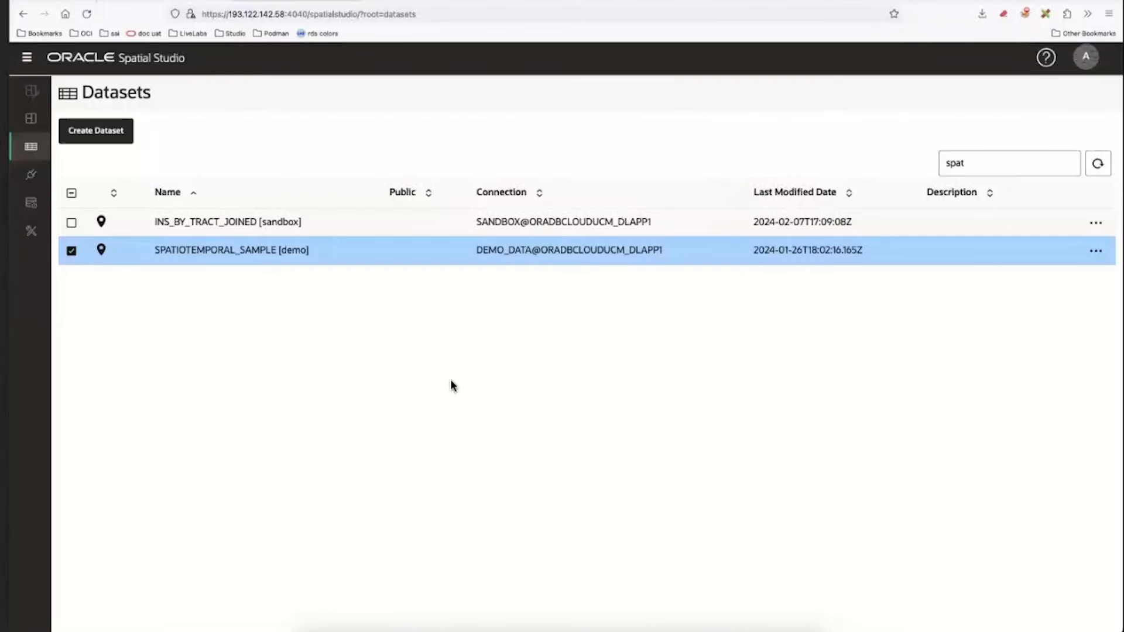
- Filter datasets by 'wms' and review the NLCD_LAND_COVER dataset's properties
{"action": "key", "text": "Tab"}
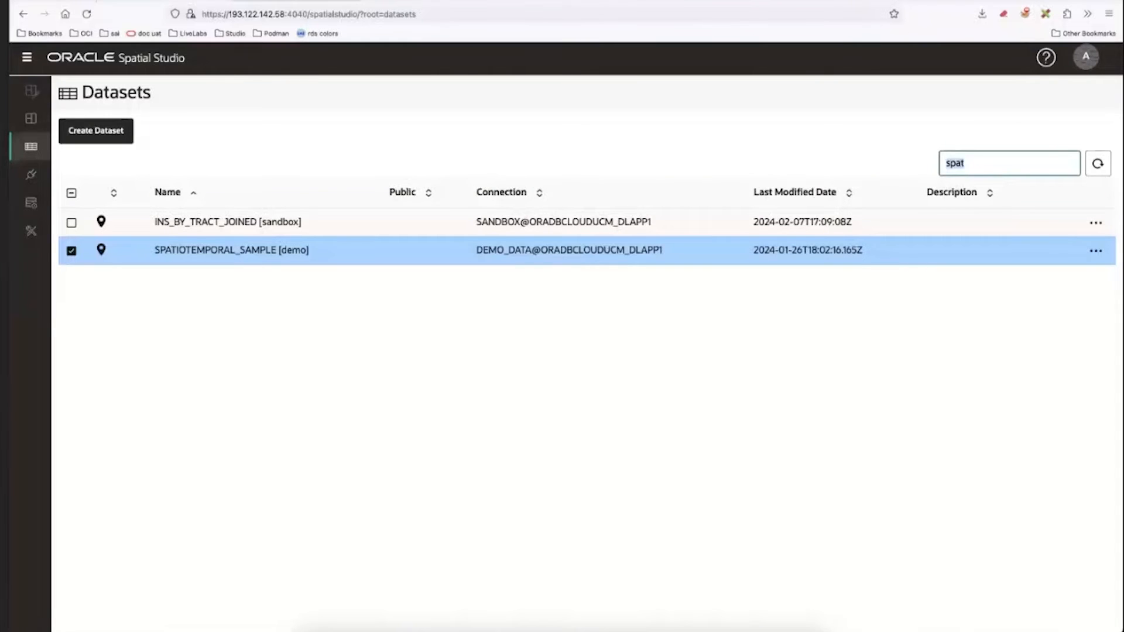
{"action": "type", "text": "wms"}
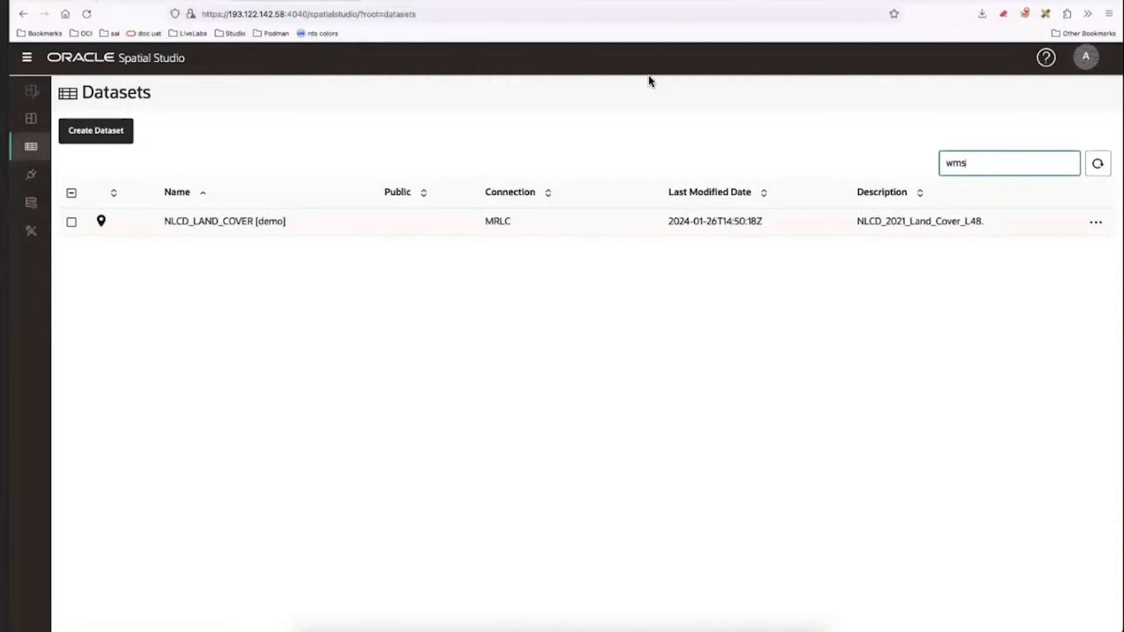
{"action": "left_click", "coordinate": [291, 216]}
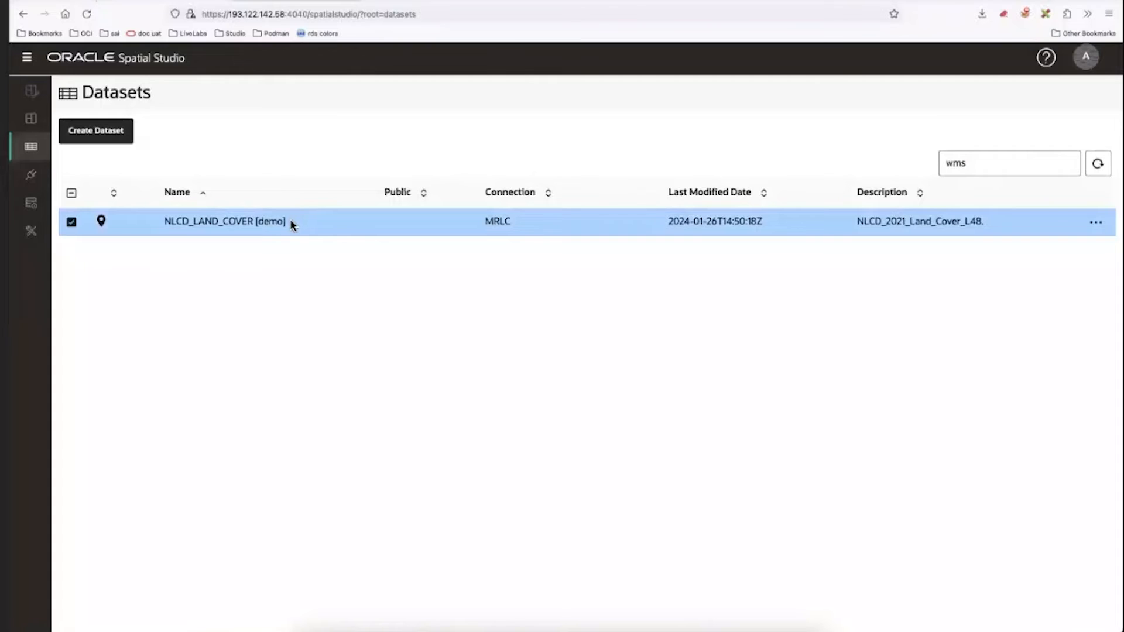
{"action": "right_click", "coordinate": [291, 222]}
{"action": "left_click", "coordinate": [301, 237]}
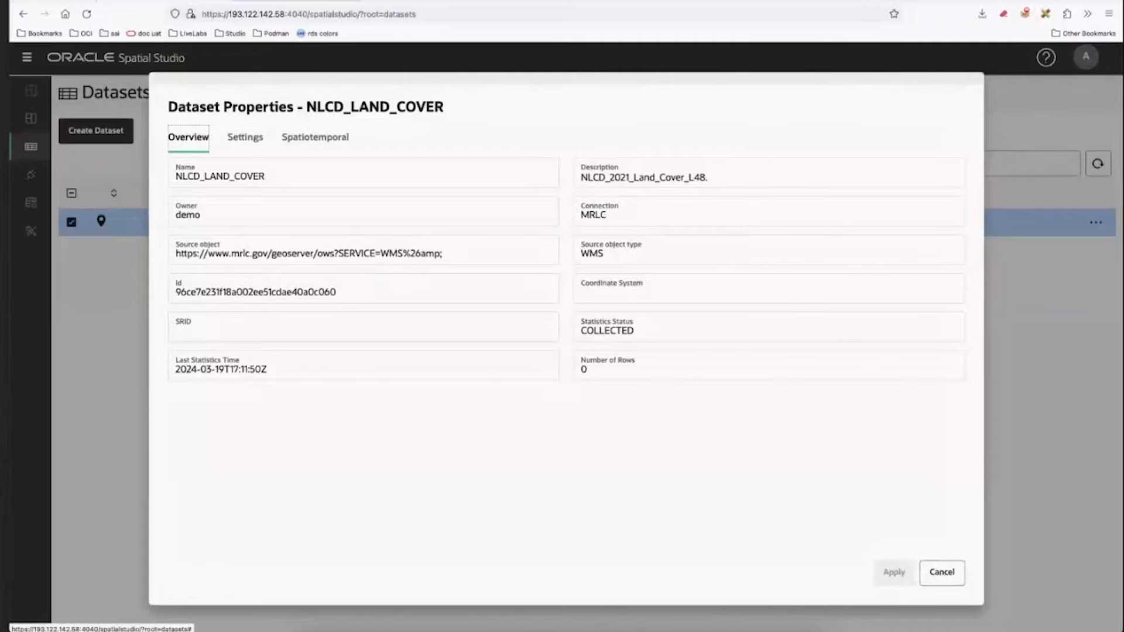
{"action": "key", "text": "Escape"}
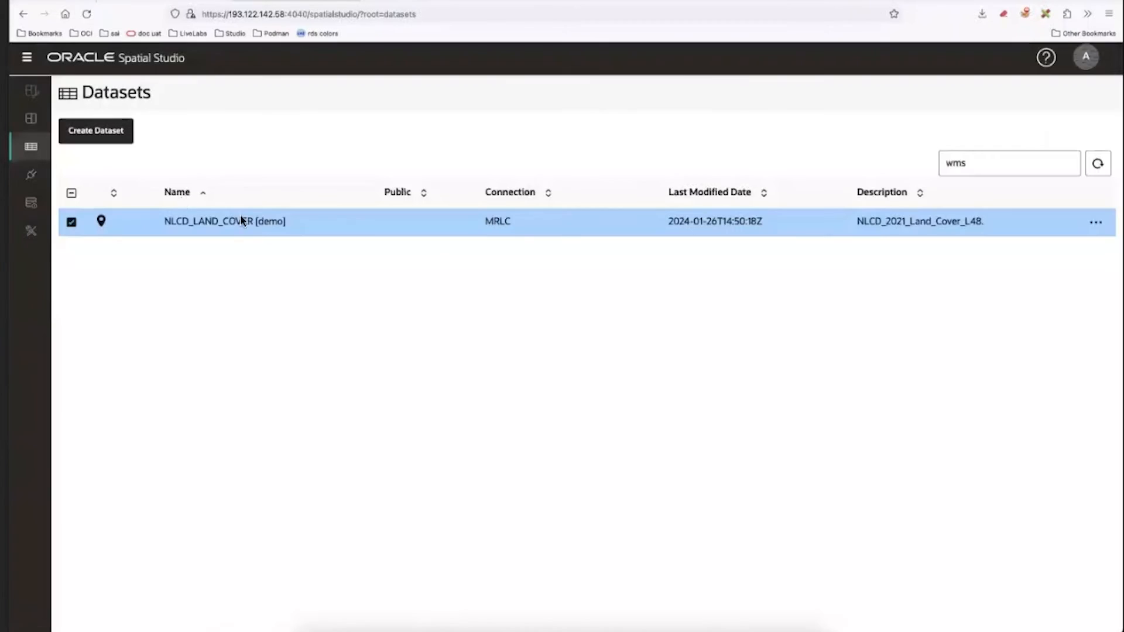
{"action": "right_click", "coordinate": [270, 224]}
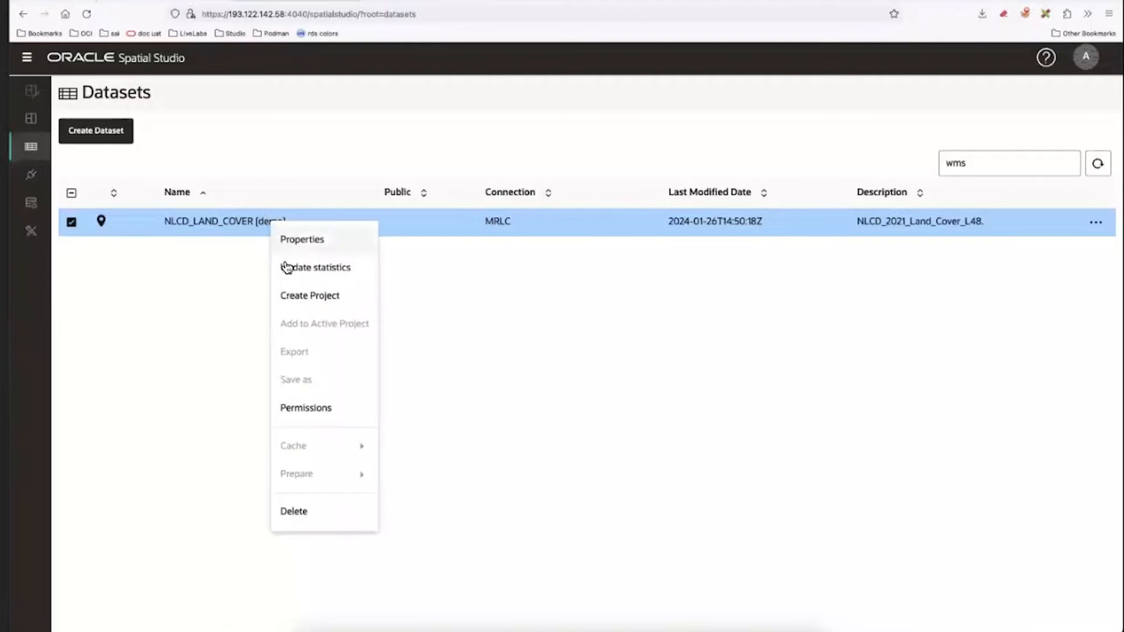
- Create a project from NLCD_LAND_COVER, add it as a map layer, and frame the continental US
{"action": "left_click", "coordinate": [312, 297]}
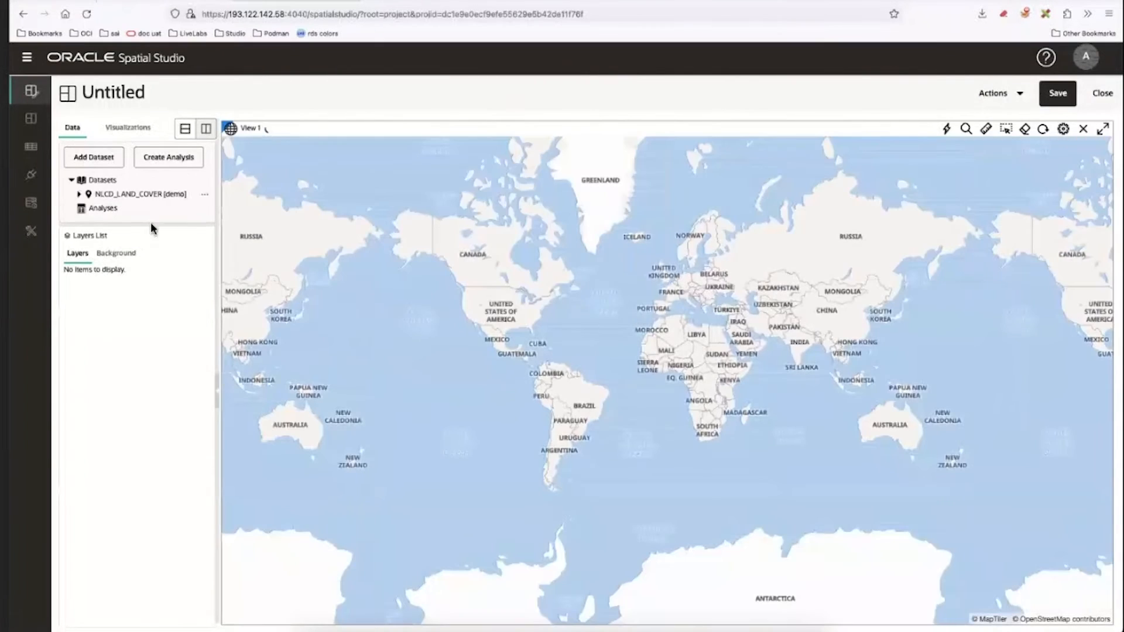
{"action": "left_click_drag", "start_coordinate": [132, 194], "coordinate": [512, 295]}
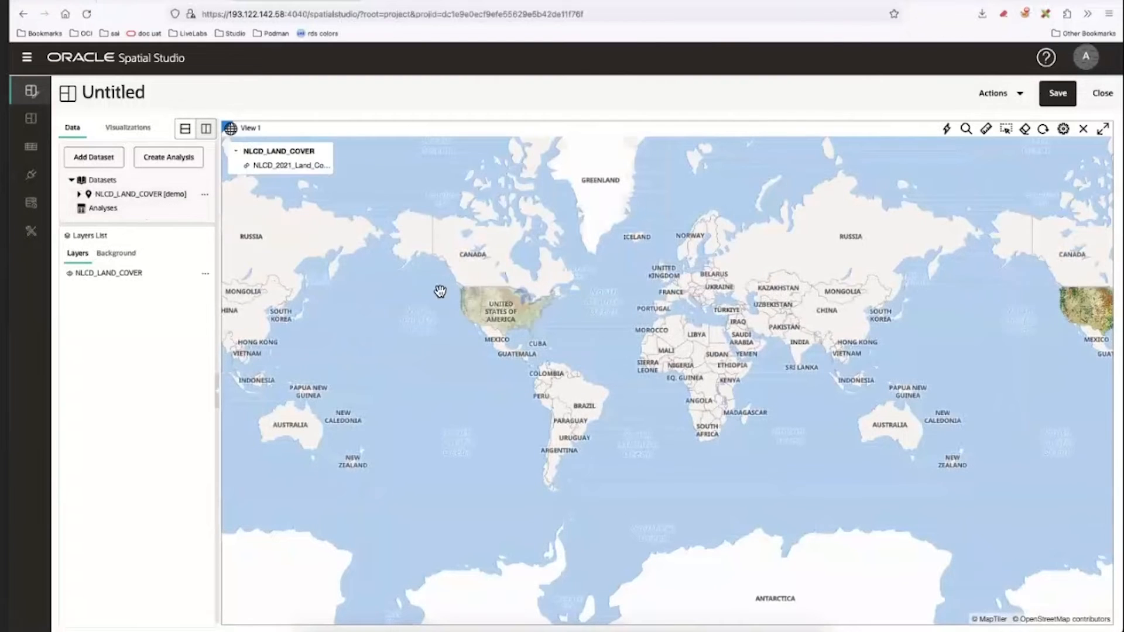
{"action": "scroll", "coordinate": [476, 300], "scroll_direction": "up", "scroll_amount": 6}
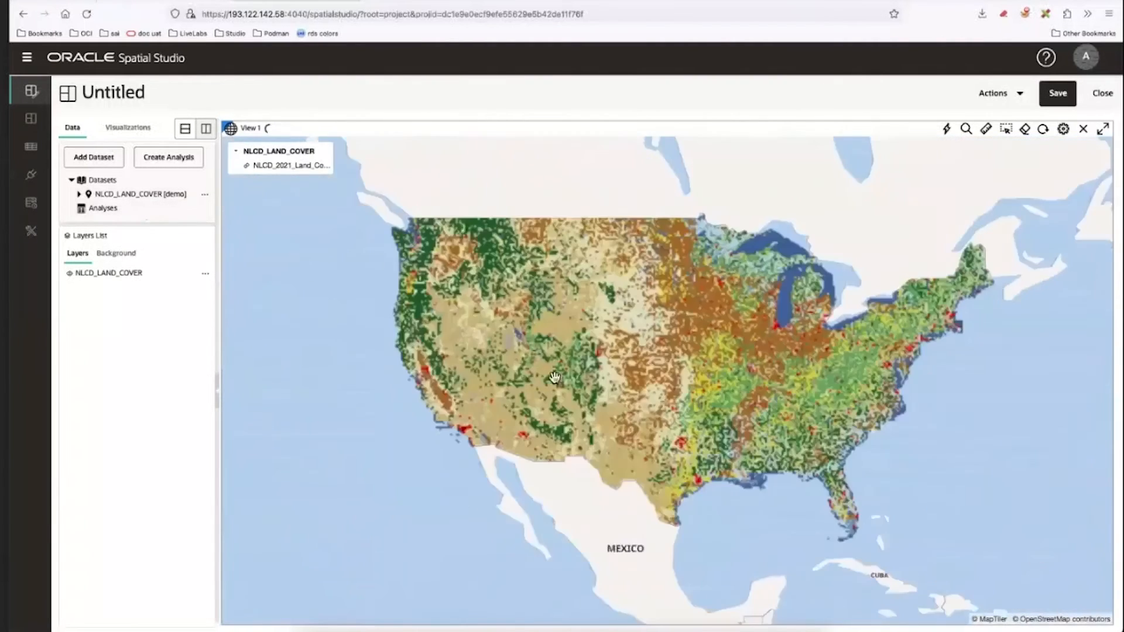
{"action": "scroll", "coordinate": [853, 441], "scroll_direction": "down", "scroll_amount": 1}
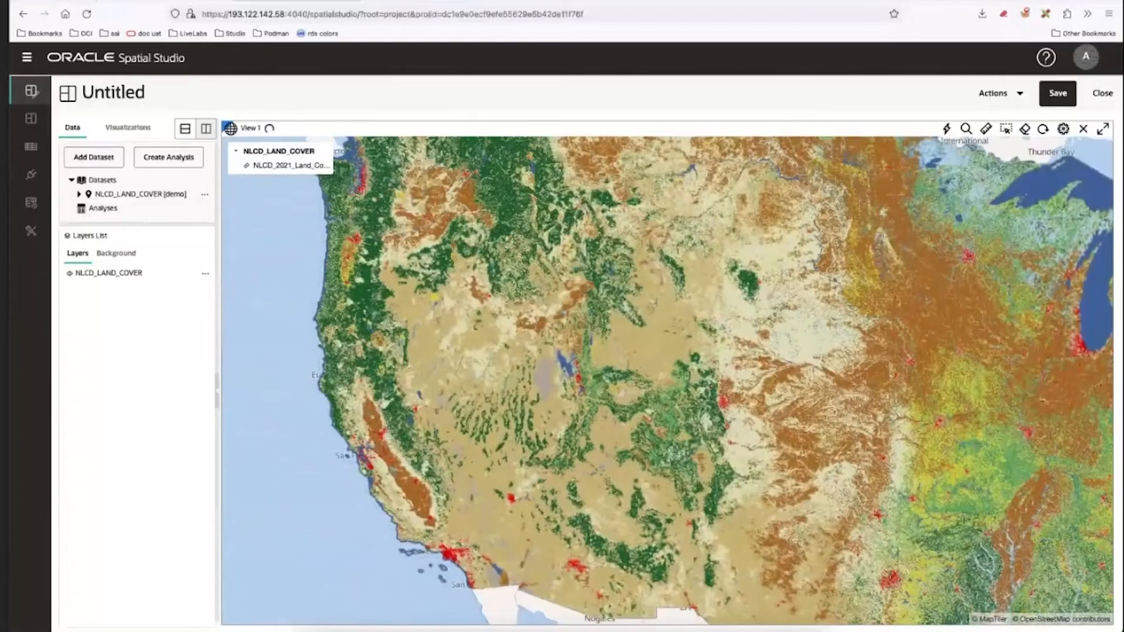
{"action": "scroll", "coordinate": [706, 403], "scroll_direction": "down", "scroll_amount": 1}
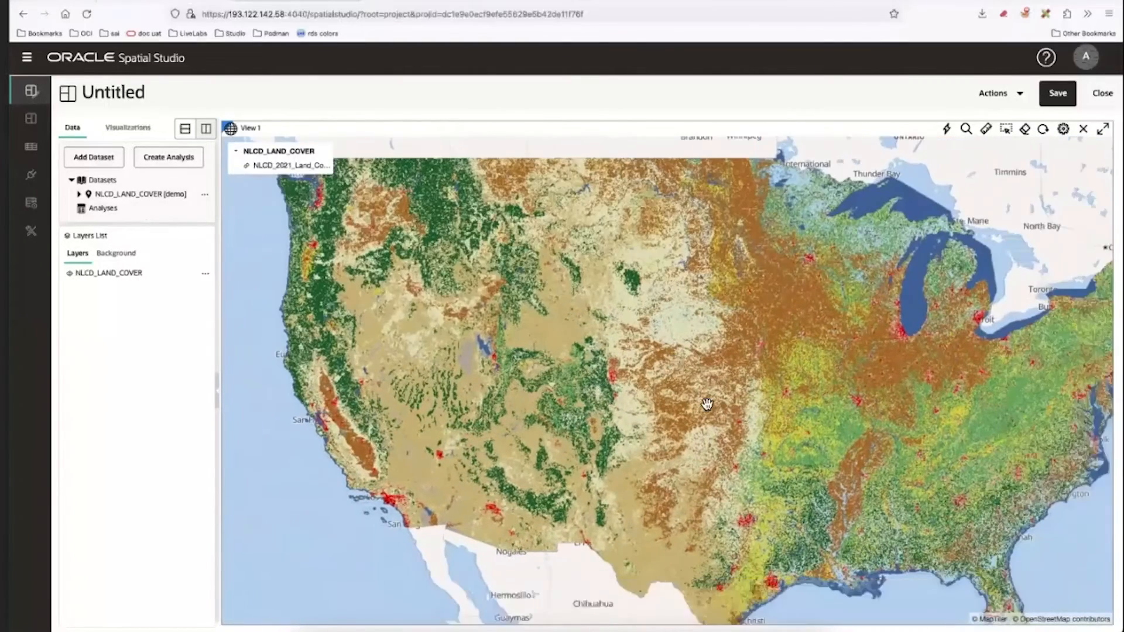
{"action": "scroll", "coordinate": [702, 395], "scroll_direction": "up", "scroll_amount": 1}
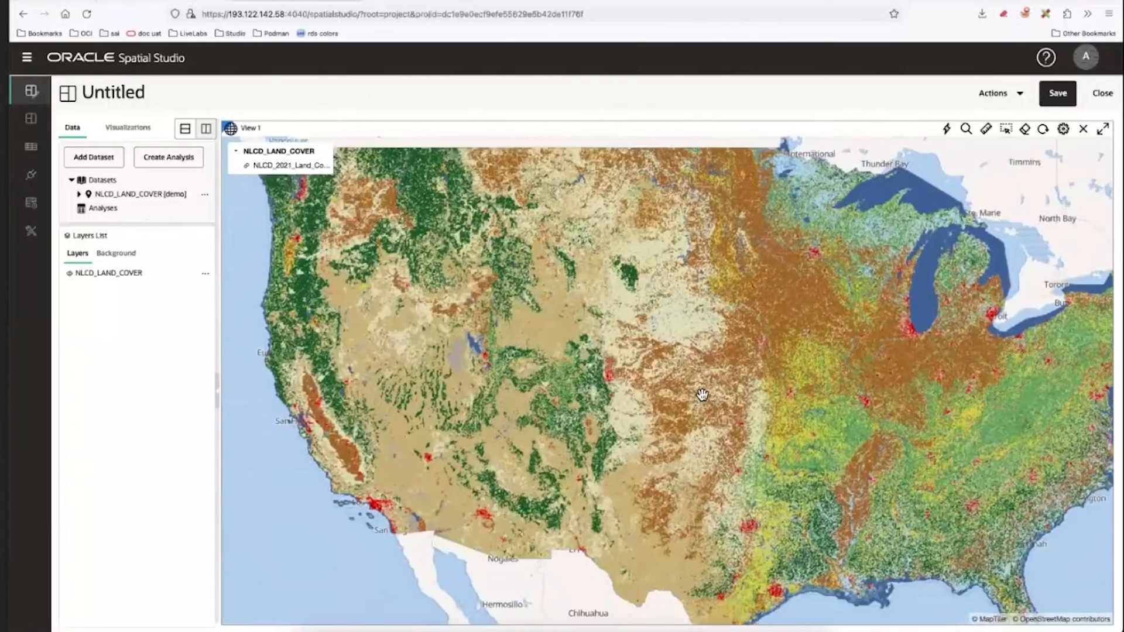
{"action": "scroll", "coordinate": [690, 392], "scroll_direction": "down", "scroll_amount": 1}
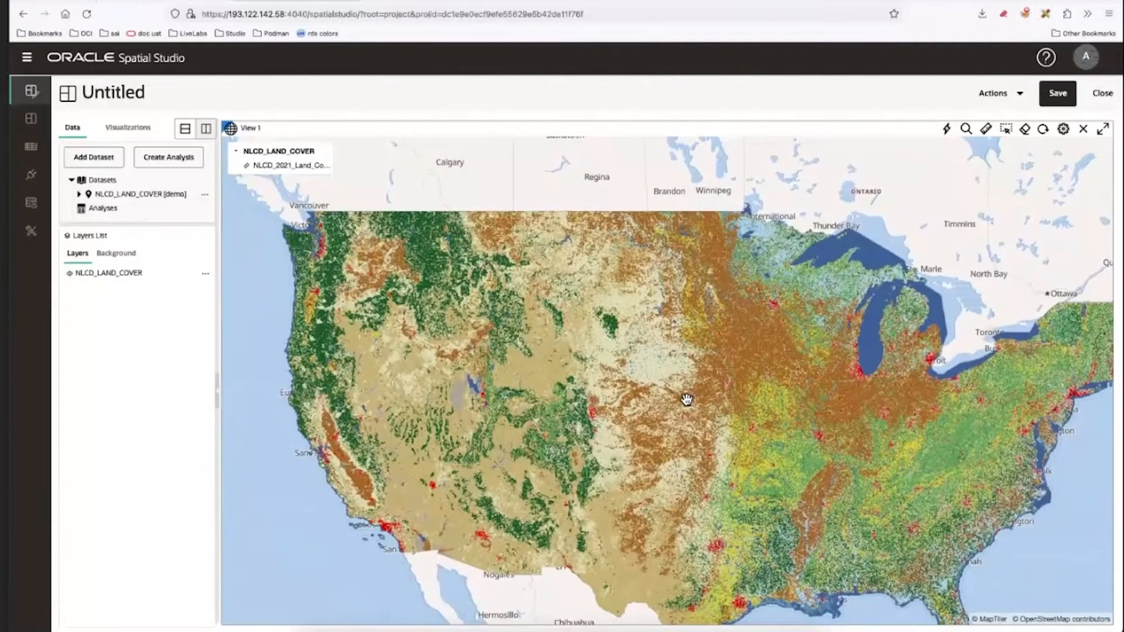
{"action": "left_click_drag", "start_coordinate": [685, 395], "coordinate": [676, 372]}
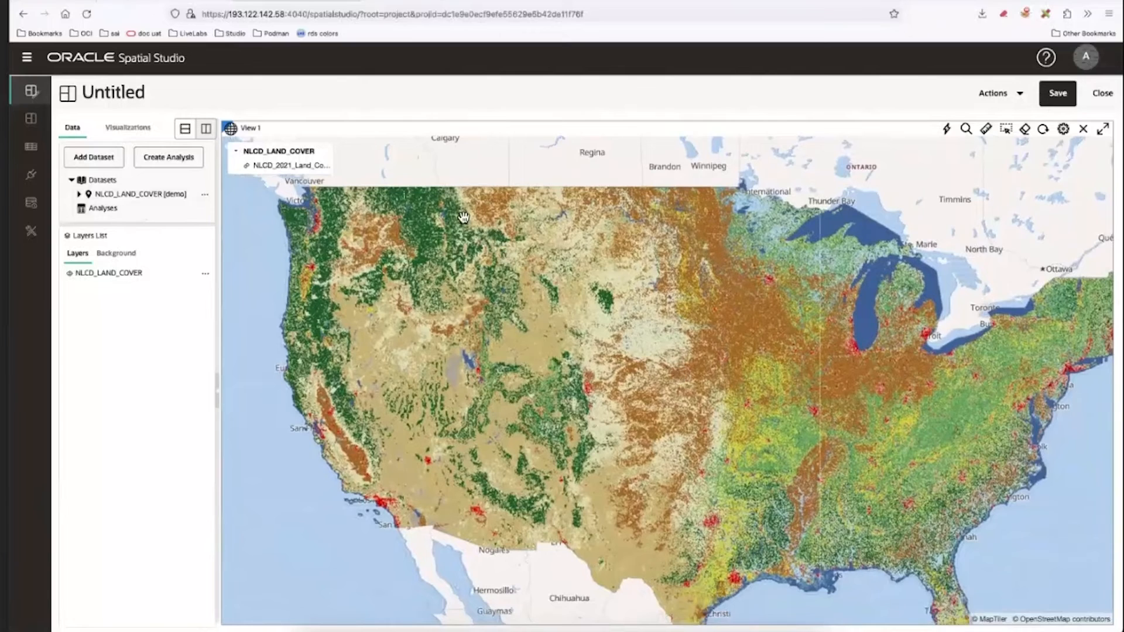
{"action": "left_click_drag", "start_coordinate": [762, 353], "coordinate": [797, 399]}
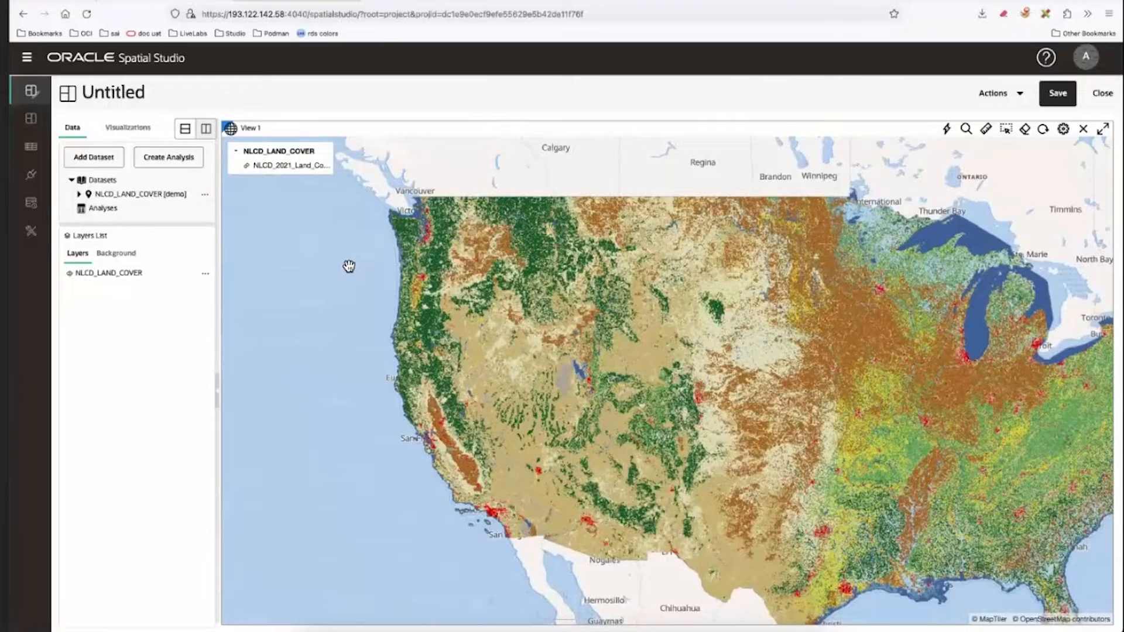
- Show the land-cover class legend, move and narrow it, and pan to the Pacific coast
{"action": "left_click", "coordinate": [247, 168]}
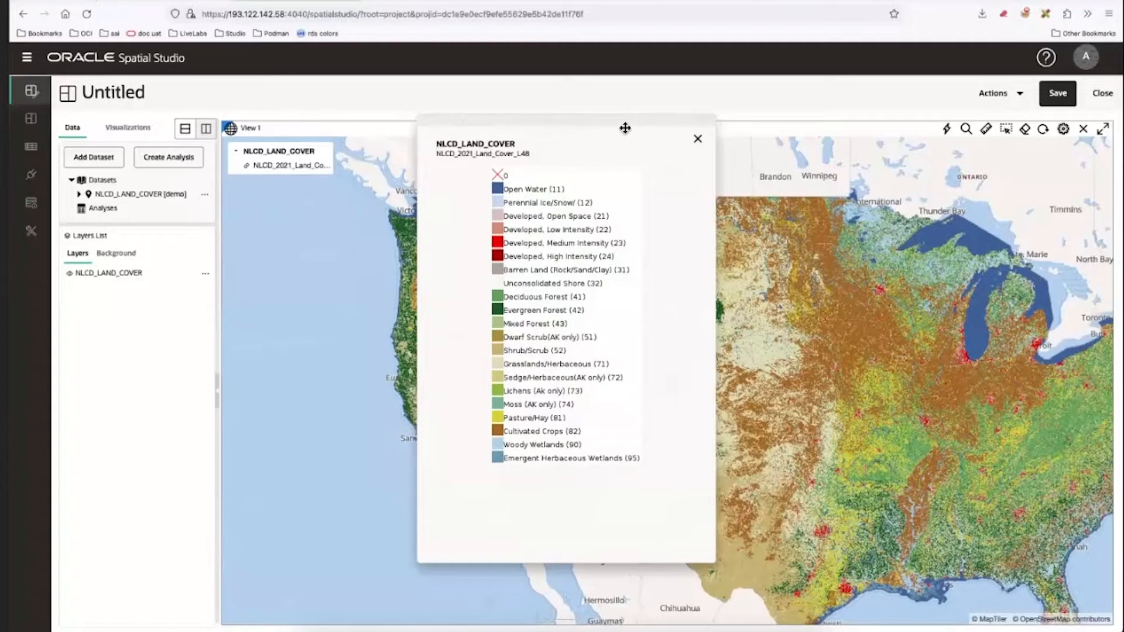
{"action": "left_click_drag", "start_coordinate": [622, 123], "coordinate": [521, 148]}
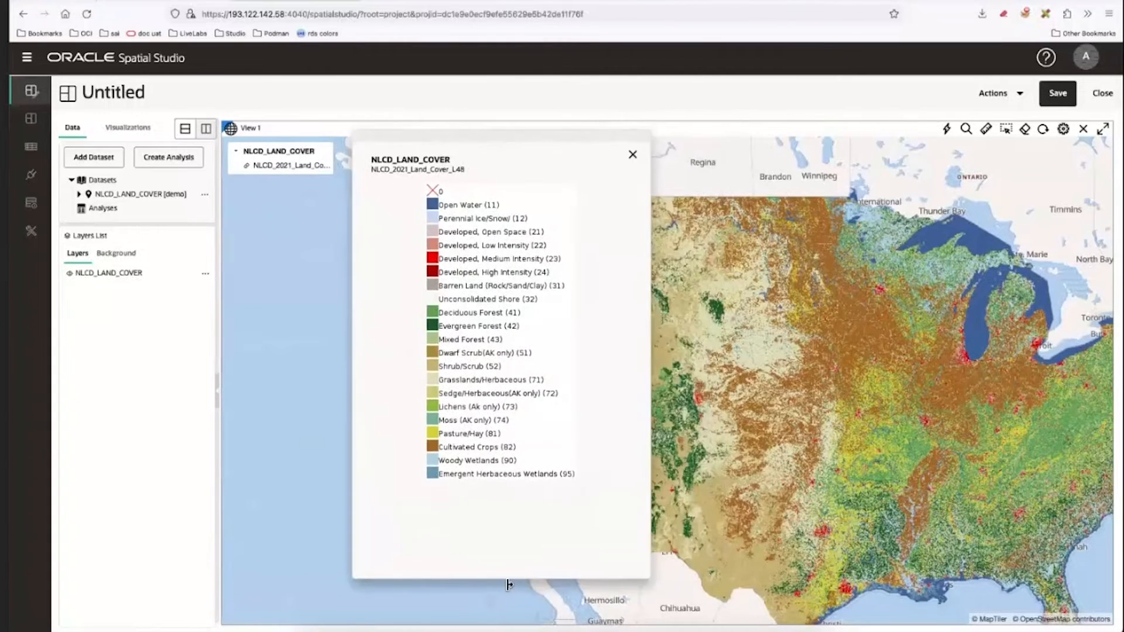
{"action": "left_click_drag", "start_coordinate": [508, 585], "coordinate": [413, 552]}
{"action": "left_click_drag", "start_coordinate": [307, 138], "coordinate": [261, 163]}
{"action": "scroll", "coordinate": [503, 364], "scroll_direction": "up", "scroll_amount": 2}
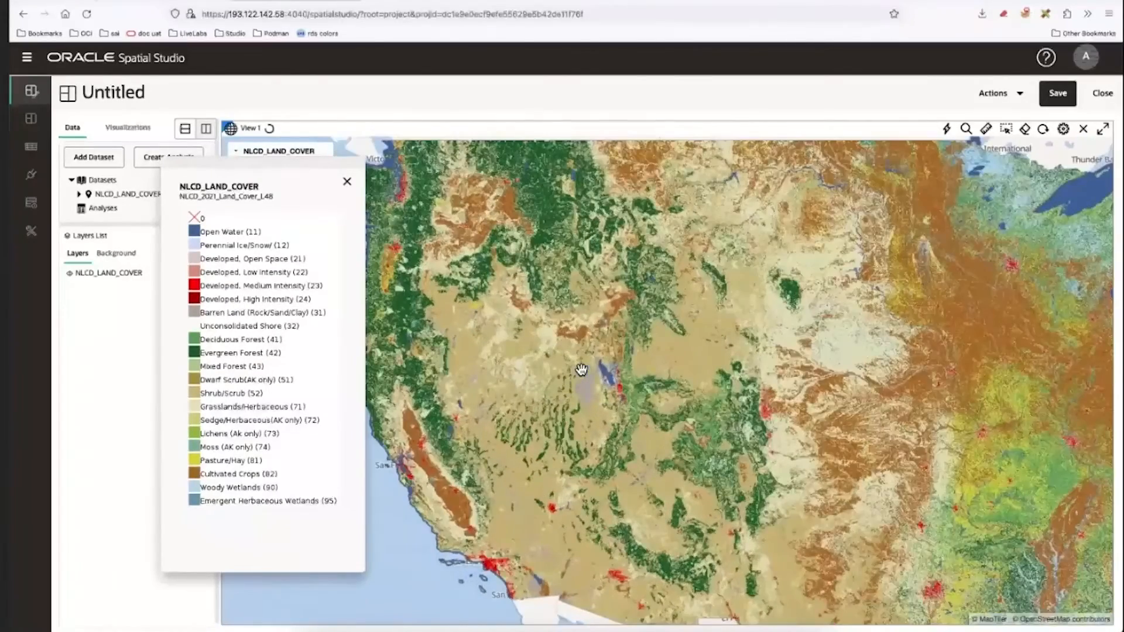
{"action": "left_click_drag", "start_coordinate": [491, 363], "coordinate": [581, 370]}
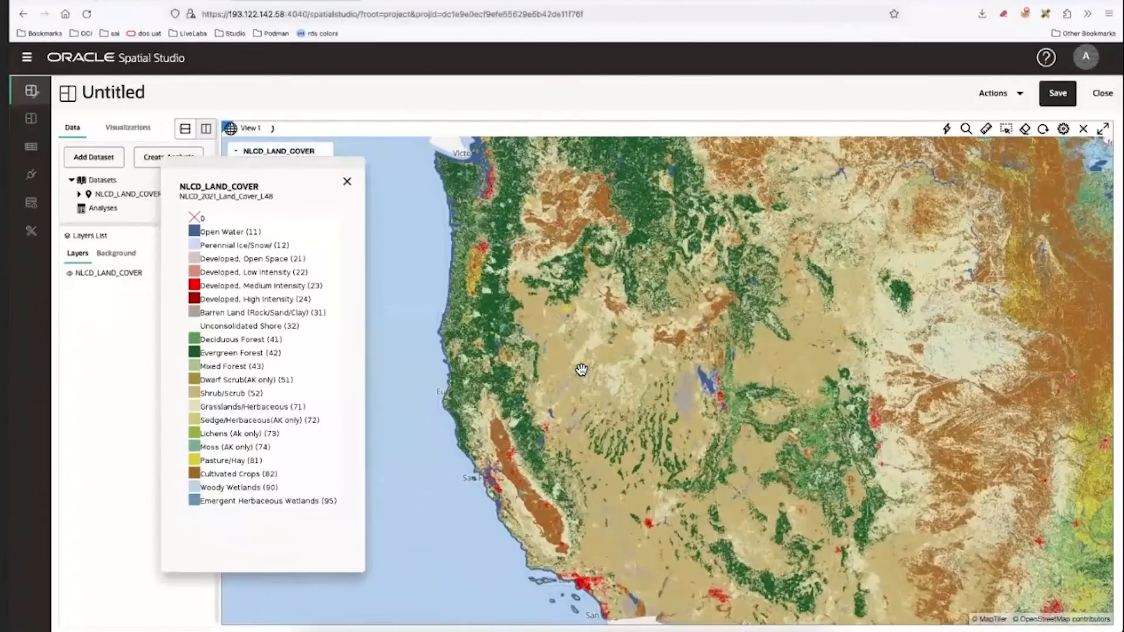
{"action": "scroll", "coordinate": [580, 369], "scroll_direction": "up", "scroll_amount": 2}
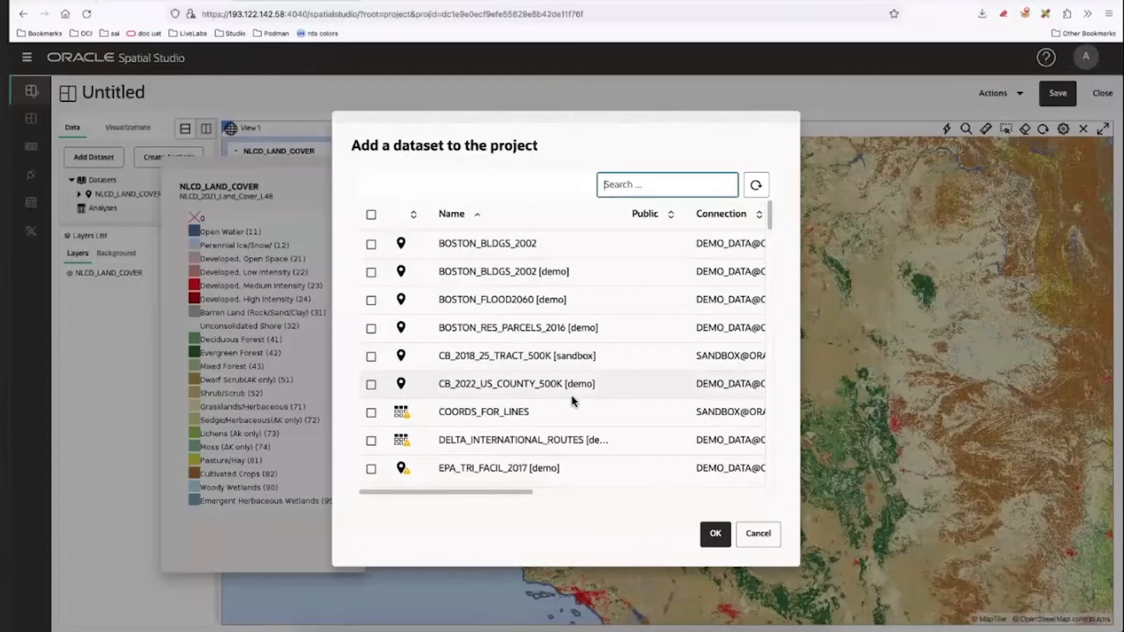
- Tick SCHOOLS in the Add Dataset list and add it to the project
{"action": "scroll", "coordinate": [572, 400], "scroll_direction": "down", "scroll_amount": 5}
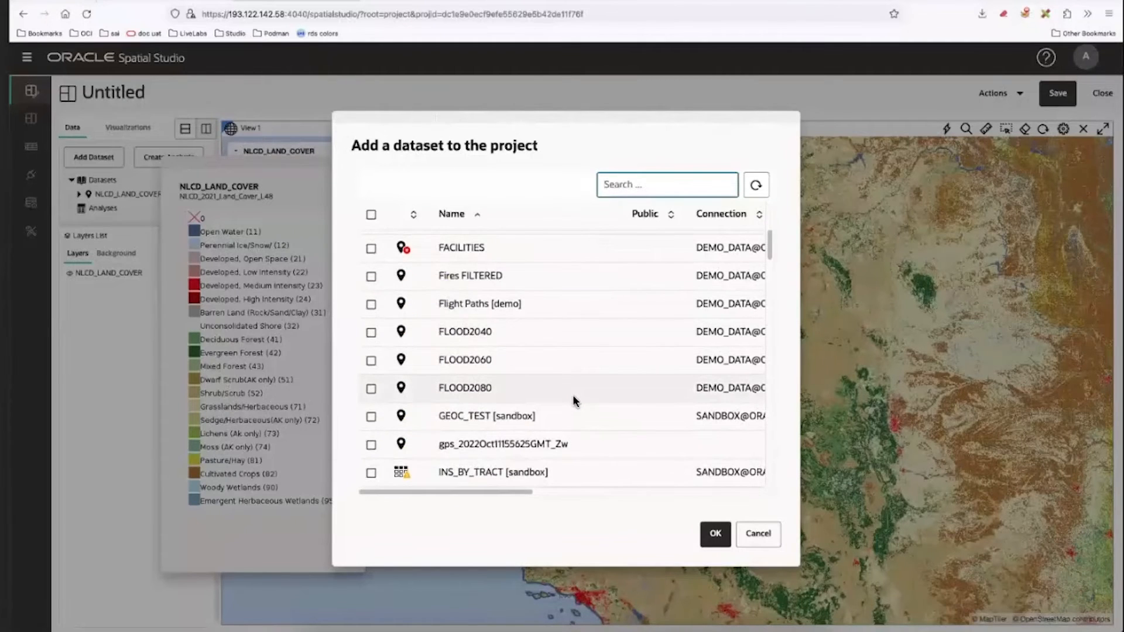
{"action": "scroll", "coordinate": [575, 402], "scroll_direction": "down", "scroll_amount": 3}
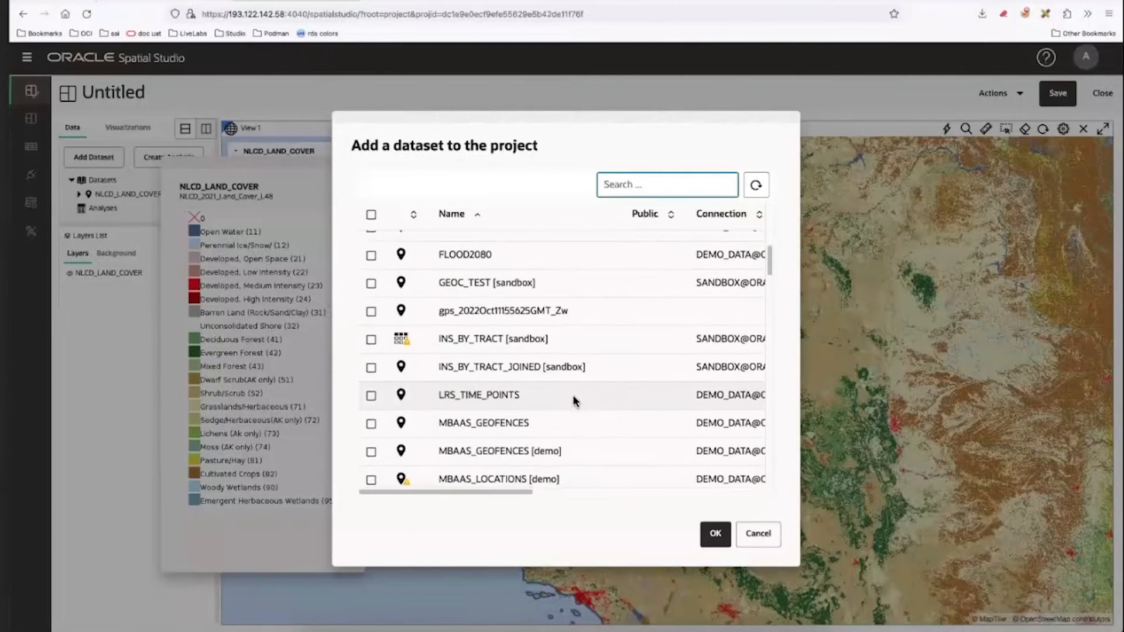
{"action": "scroll", "coordinate": [572, 394], "scroll_direction": "down", "scroll_amount": 5}
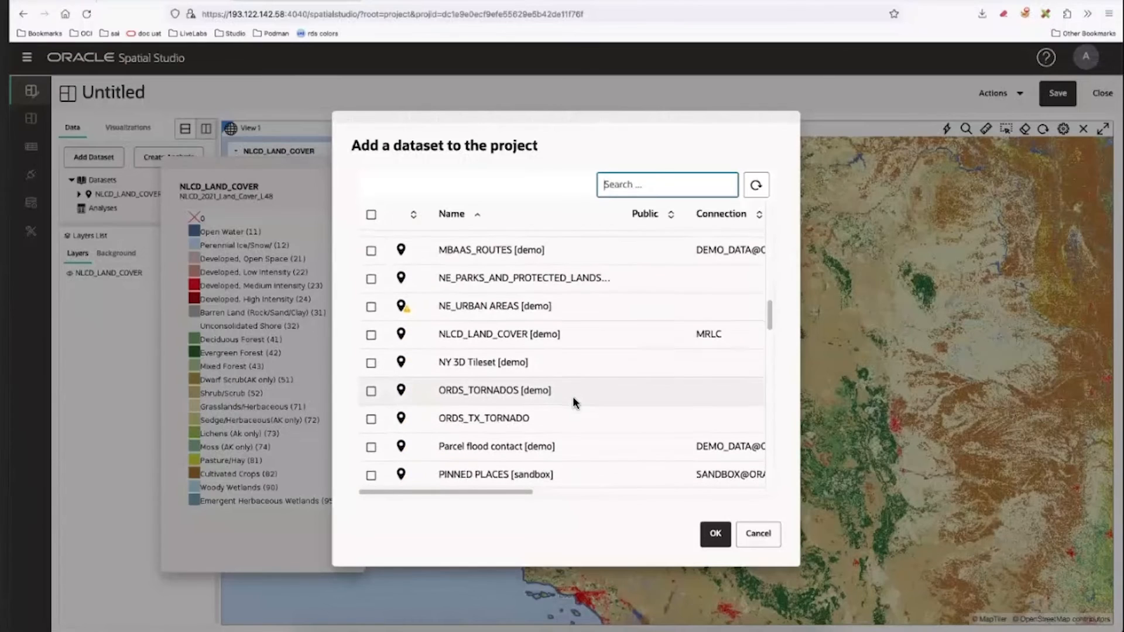
{"action": "scroll", "coordinate": [572, 396], "scroll_direction": "down", "scroll_amount": 1}
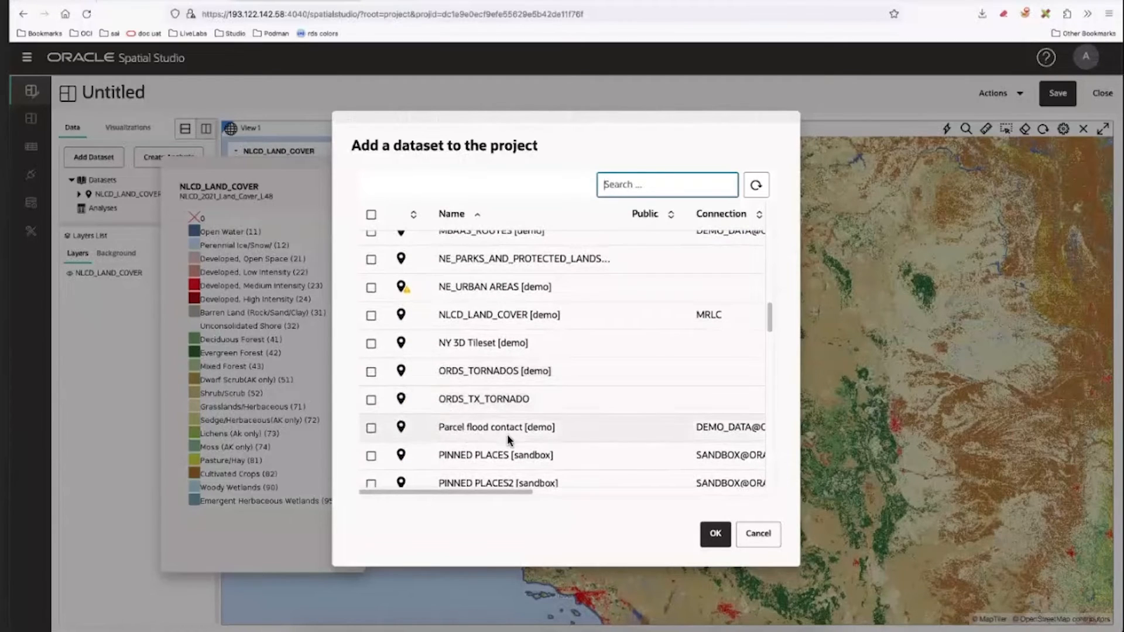
{"action": "scroll", "coordinate": [507, 434], "scroll_direction": "down", "scroll_amount": 3}
{"action": "left_click", "coordinate": [524, 462]}
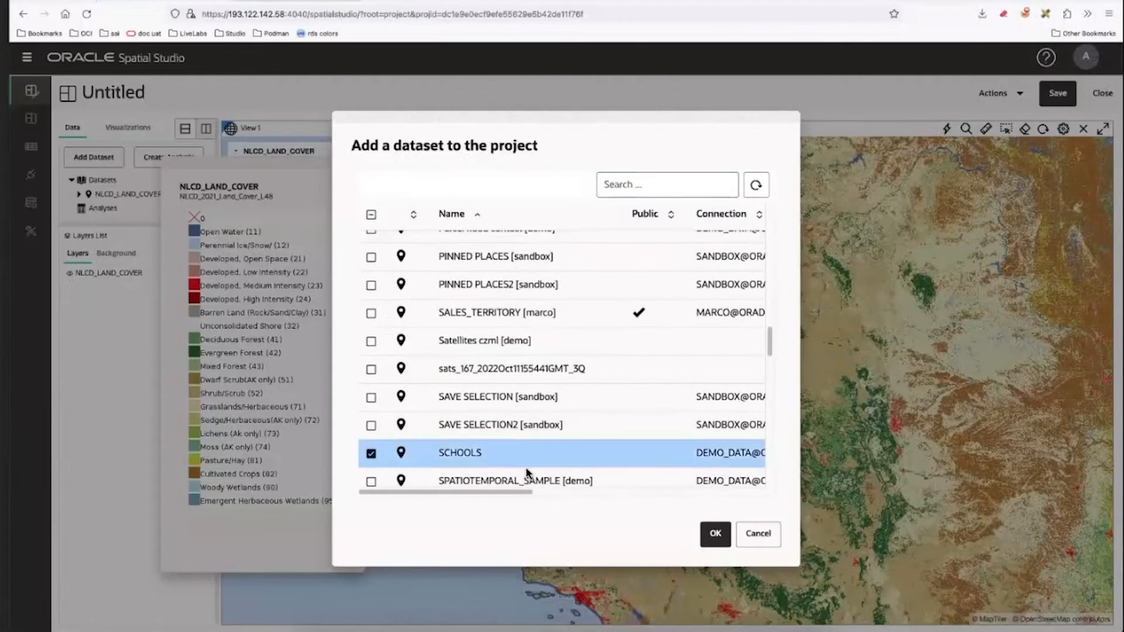
{"action": "left_click", "coordinate": [715, 533]}
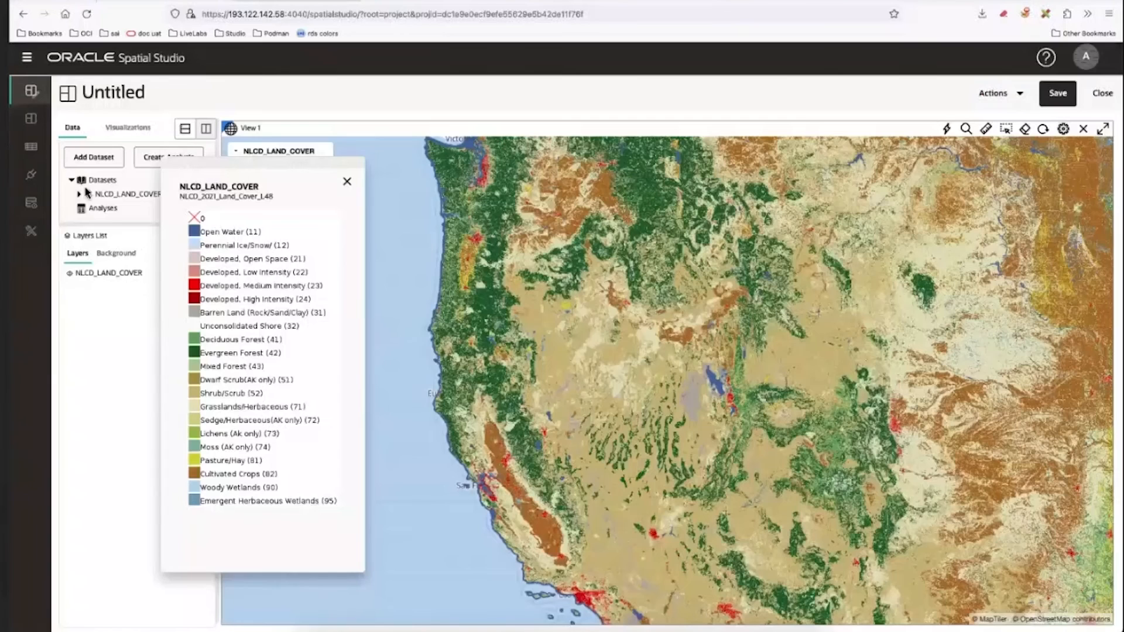
- Drag SCHOOLS onto the map as a layer and move the legend aside
{"action": "left_click_drag", "start_coordinate": [109, 210], "coordinate": [708, 291]}
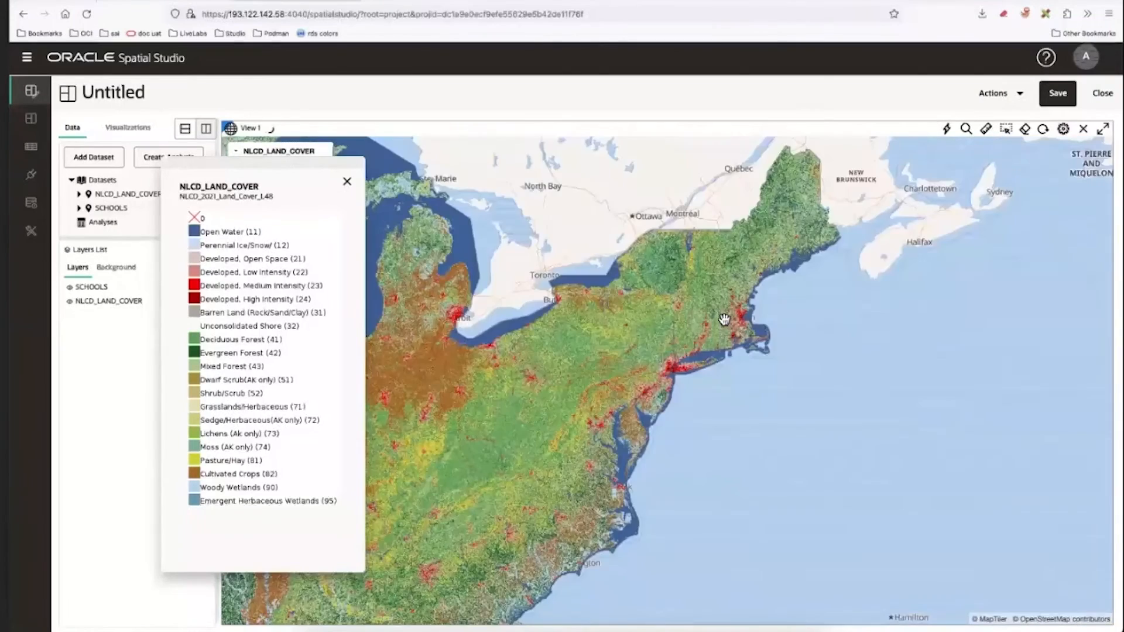
{"action": "left_click", "coordinate": [119, 286]}
{"action": "left_click_drag", "start_coordinate": [273, 164], "coordinate": [406, 192]}
- Style the SCHOOLS points dark green (#225322) with opacity raised to full
{"action": "left_click", "coordinate": [205, 301]}
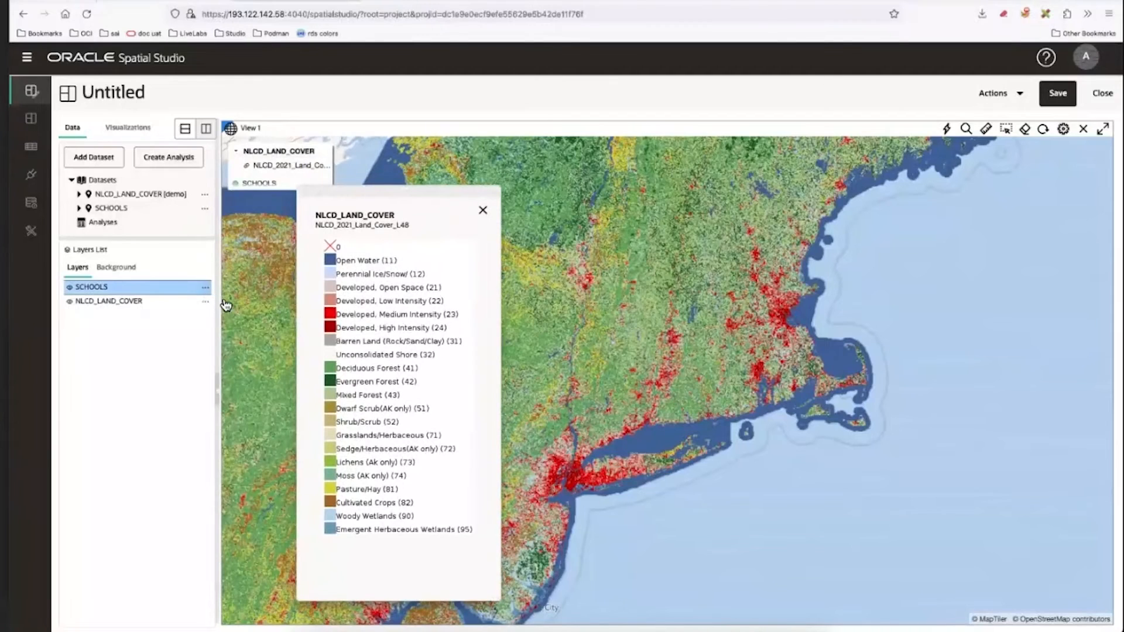
{"action": "left_click", "coordinate": [226, 308]}
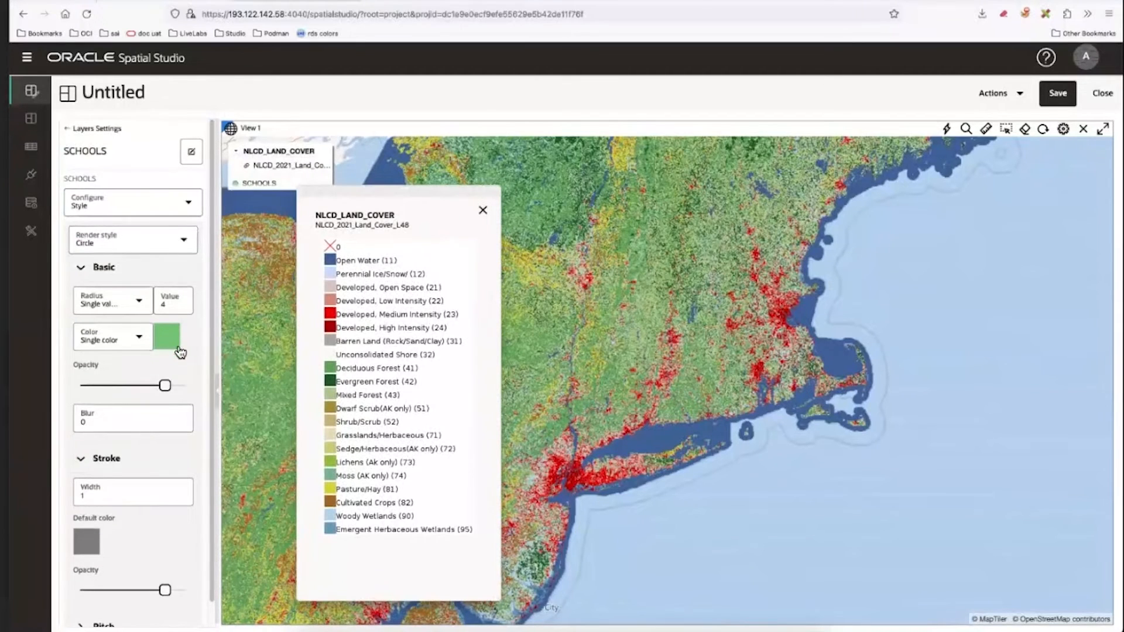
{"action": "left_click", "coordinate": [170, 340]}
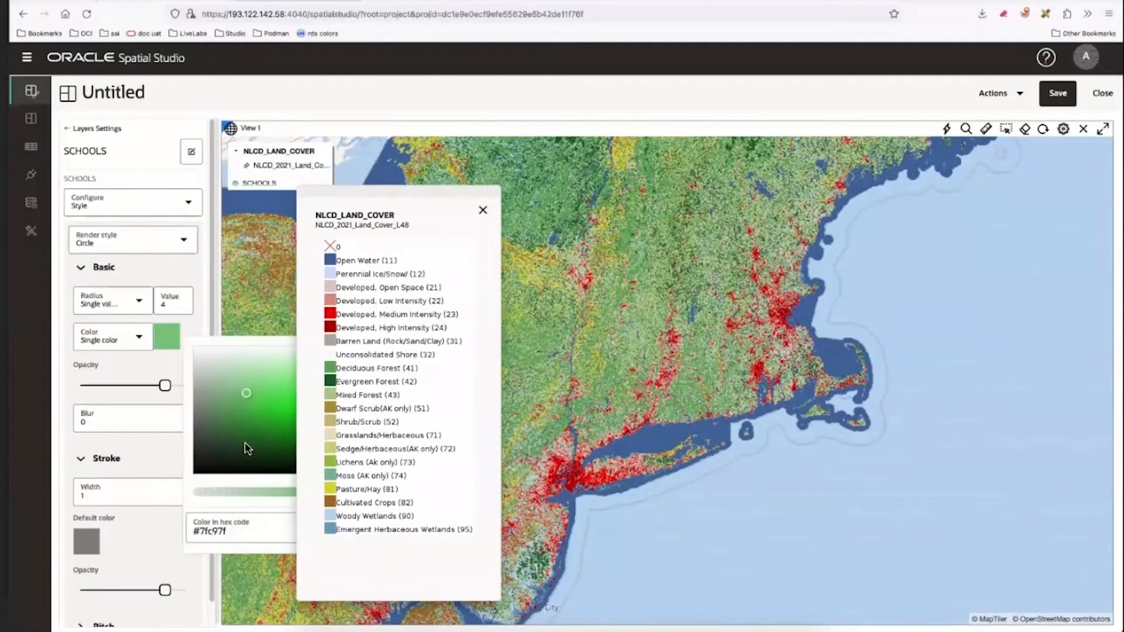
{"action": "left_click", "coordinate": [248, 446]}
{"action": "left_click_drag", "start_coordinate": [166, 386], "coordinate": [189, 383]}
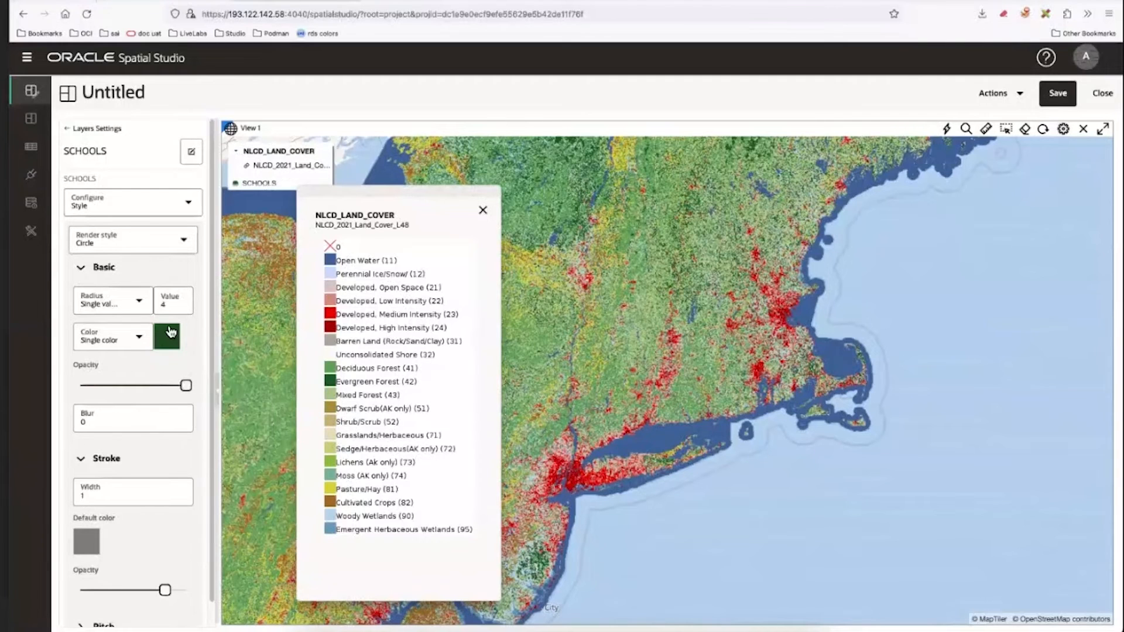
{"action": "left_click_drag", "start_coordinate": [167, 305], "coordinate": [106, 308]}
{"action": "left_click", "coordinate": [73, 267]}
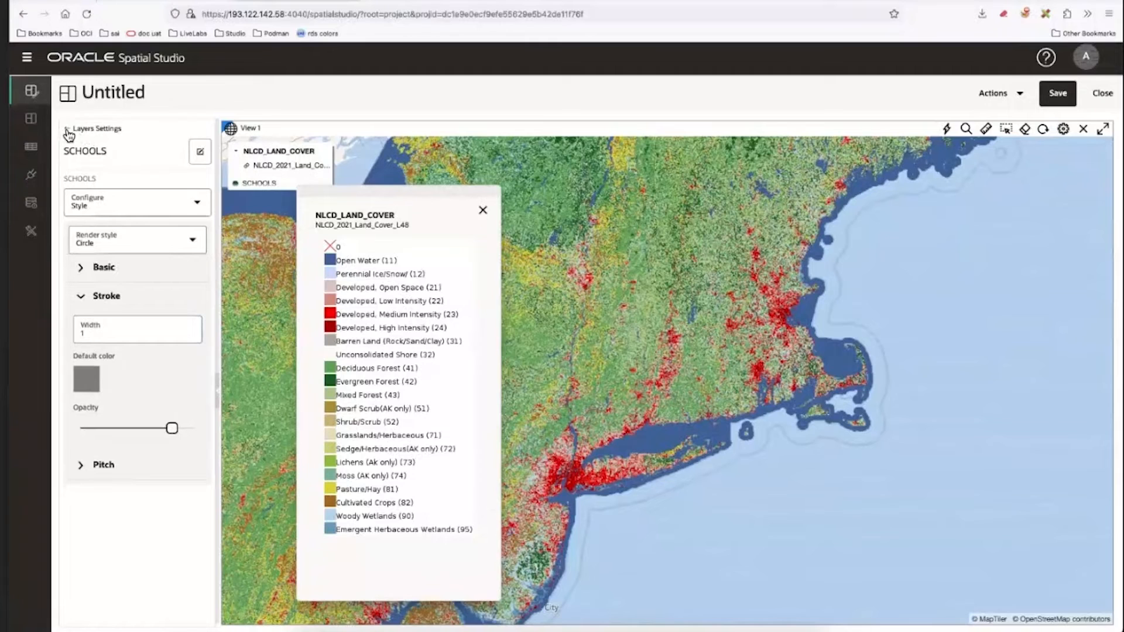
{"action": "left_click", "coordinate": [68, 129]}
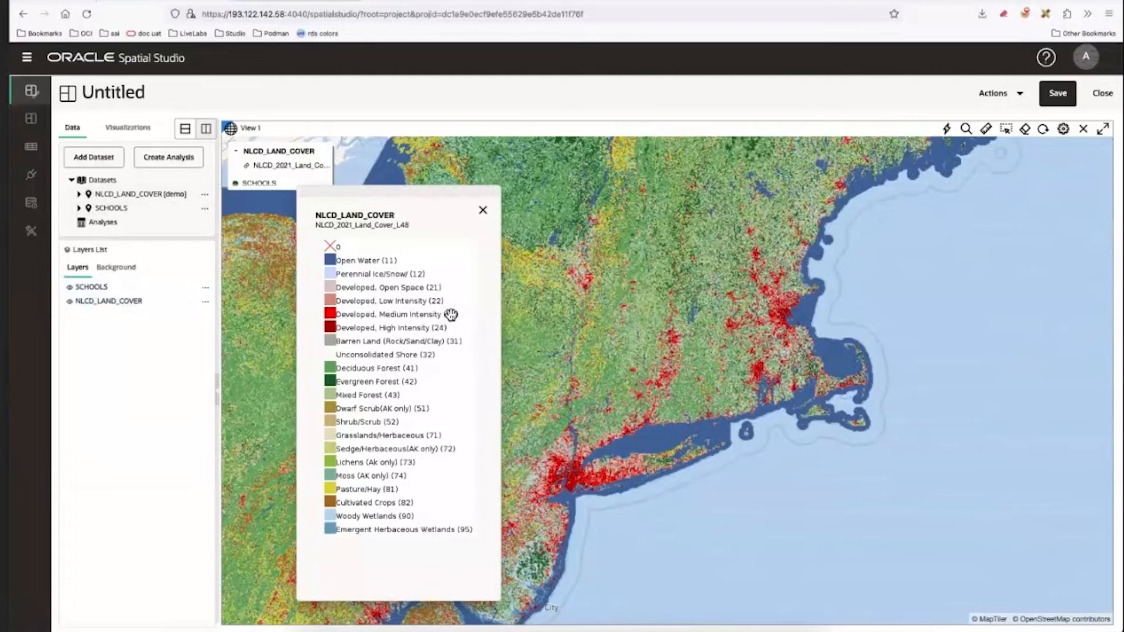
- Pan toward New England, close the land-cover legend, and bring up the NLCD_LAND_COVER layer options
{"action": "left_click_drag", "start_coordinate": [716, 350], "coordinate": [760, 447]}
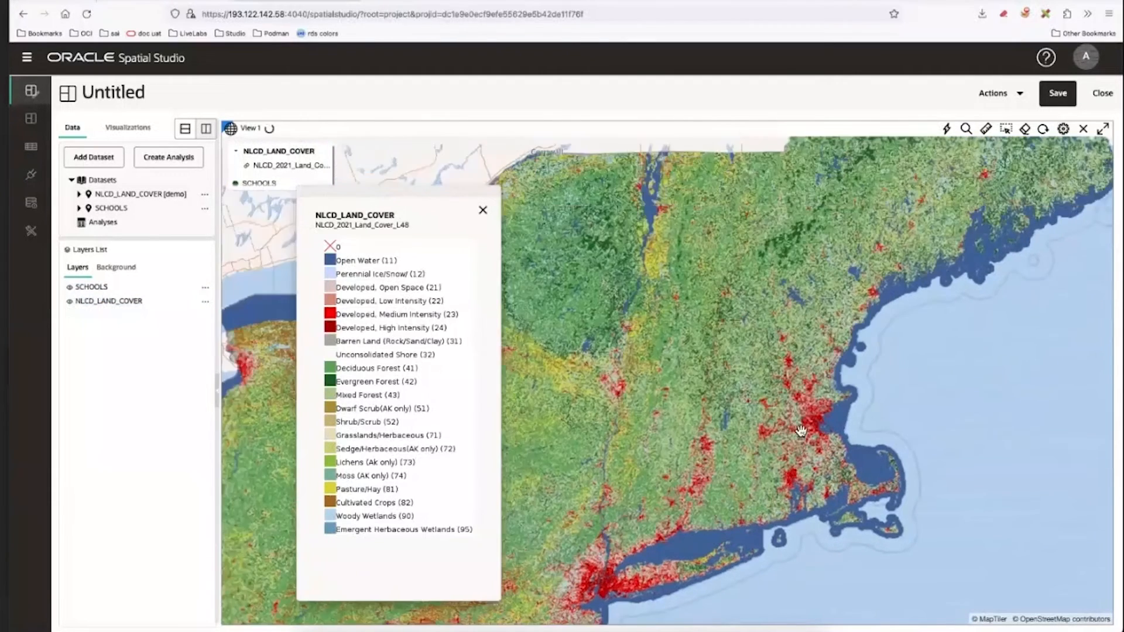
{"action": "scroll", "coordinate": [837, 486], "scroll_direction": "up", "scroll_amount": 5}
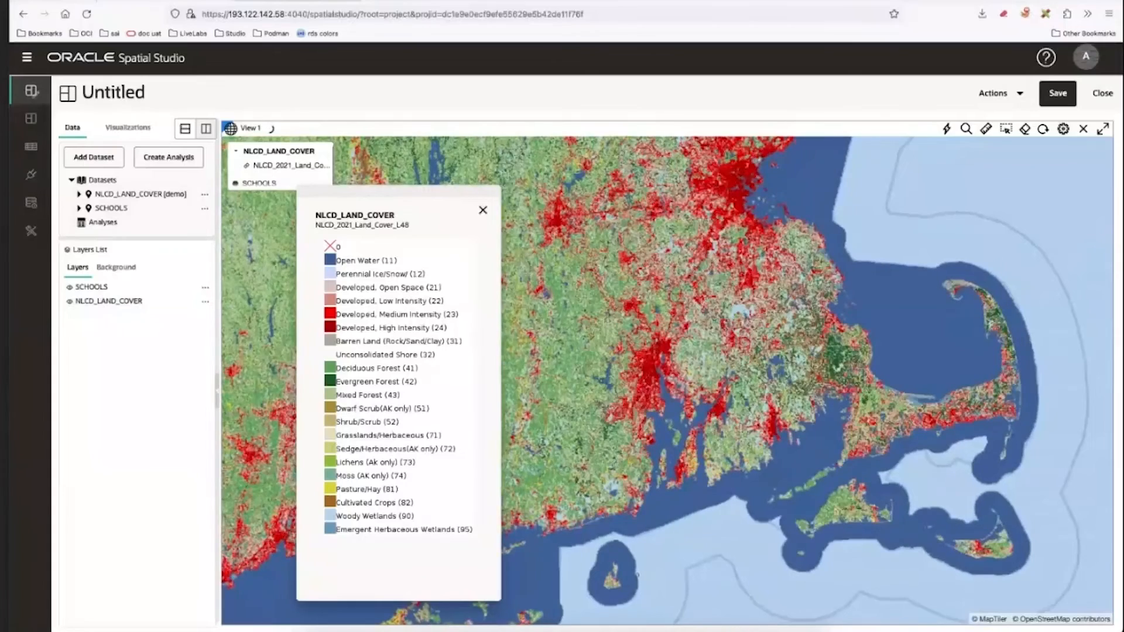
{"action": "scroll", "coordinate": [832, 351], "scroll_direction": "up", "scroll_amount": 3}
{"action": "scroll", "coordinate": [294, 261], "scroll_direction": "down", "scroll_amount": 3}
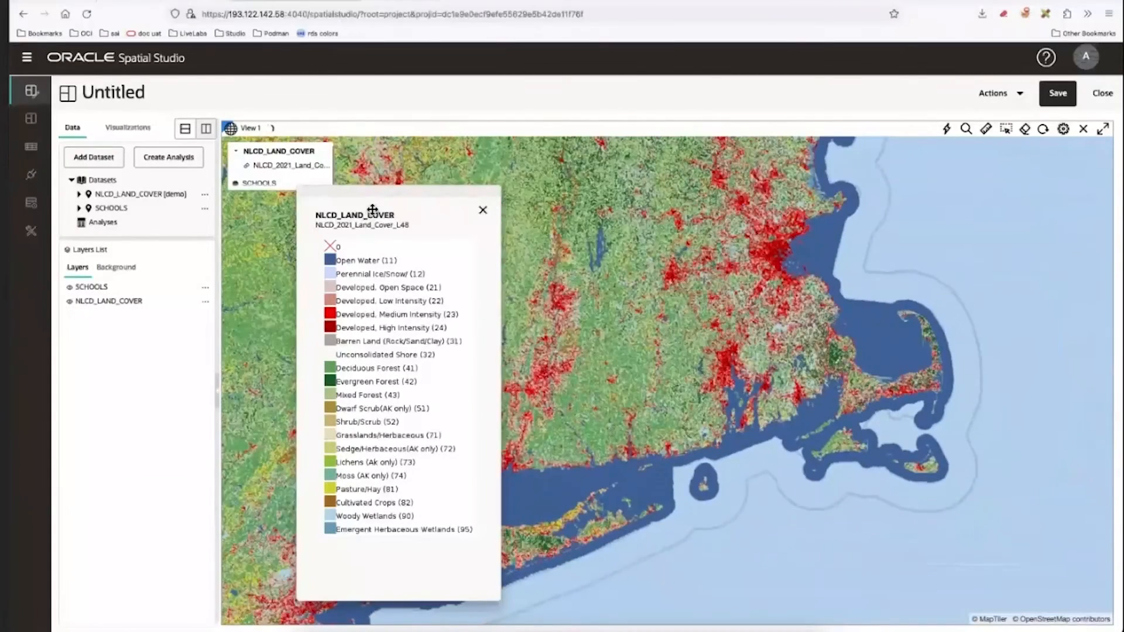
{"action": "left_click_drag", "start_coordinate": [264, 184], "coordinate": [261, 186]}
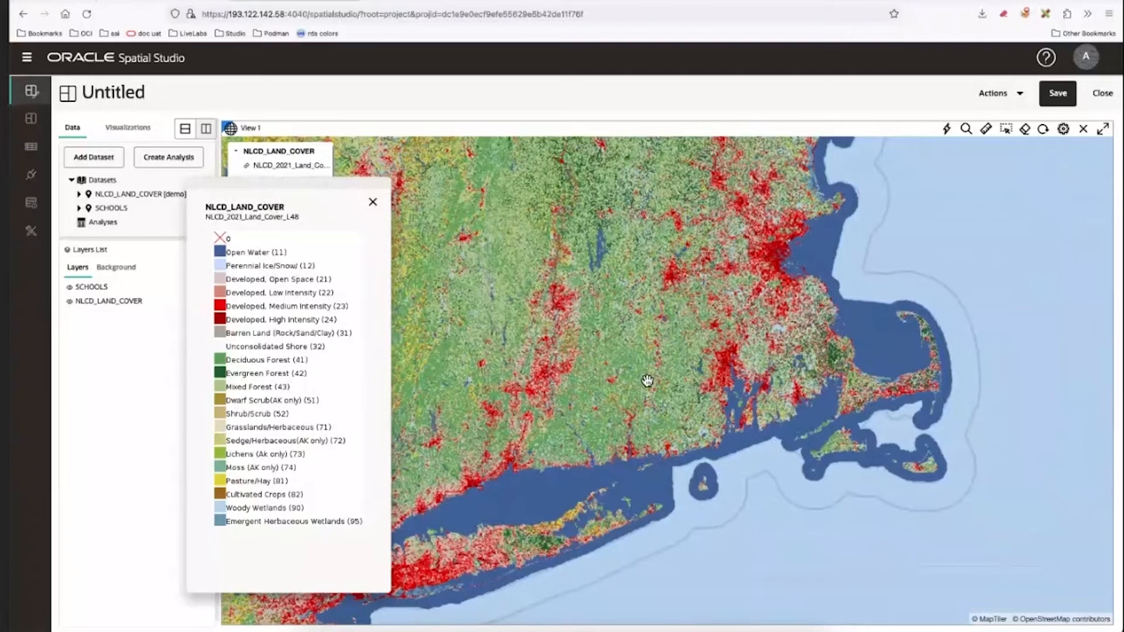
{"action": "scroll", "coordinate": [647, 380], "scroll_direction": "down", "scroll_amount": 3}
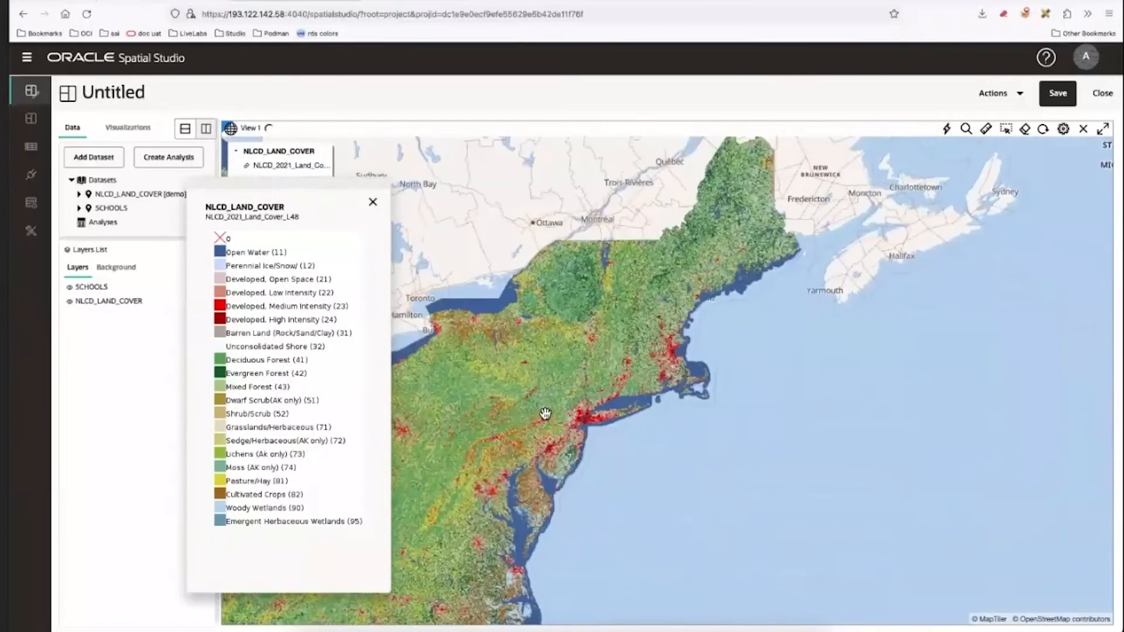
{"action": "scroll", "coordinate": [544, 398], "scroll_direction": "down", "scroll_amount": 4}
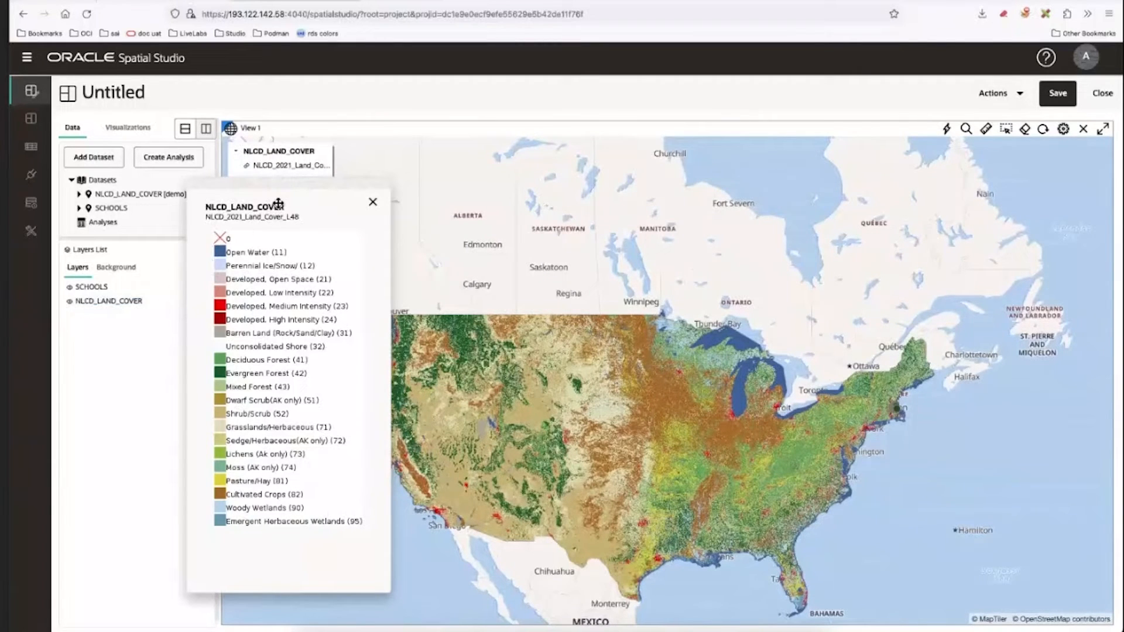
{"action": "left_click", "coordinate": [373, 202]}
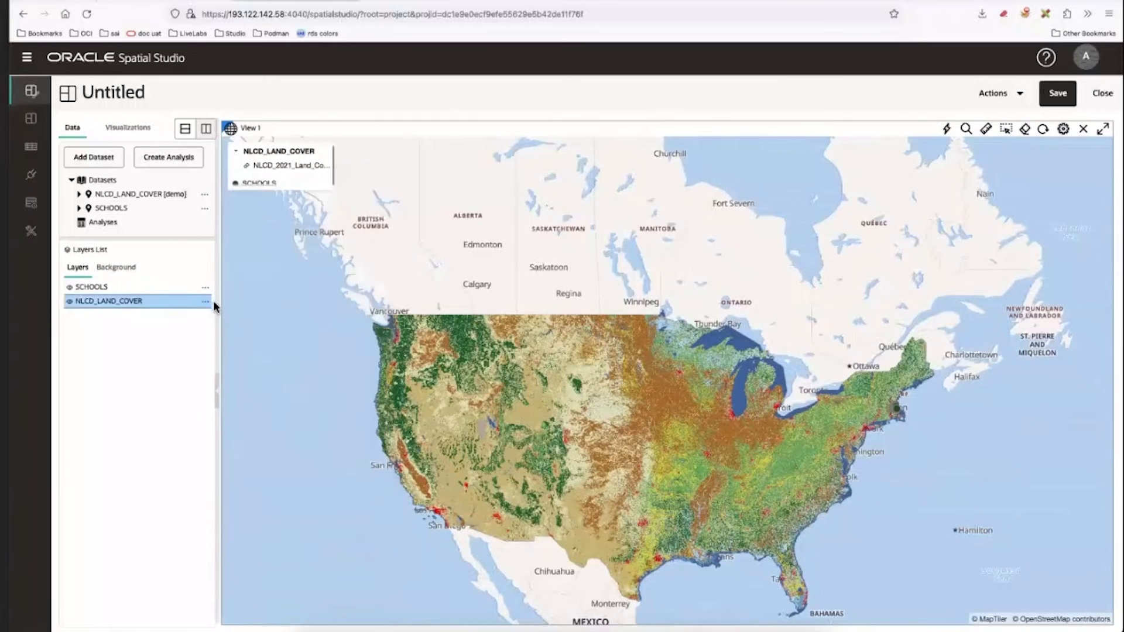
{"action": "left_click", "coordinate": [205, 302]}
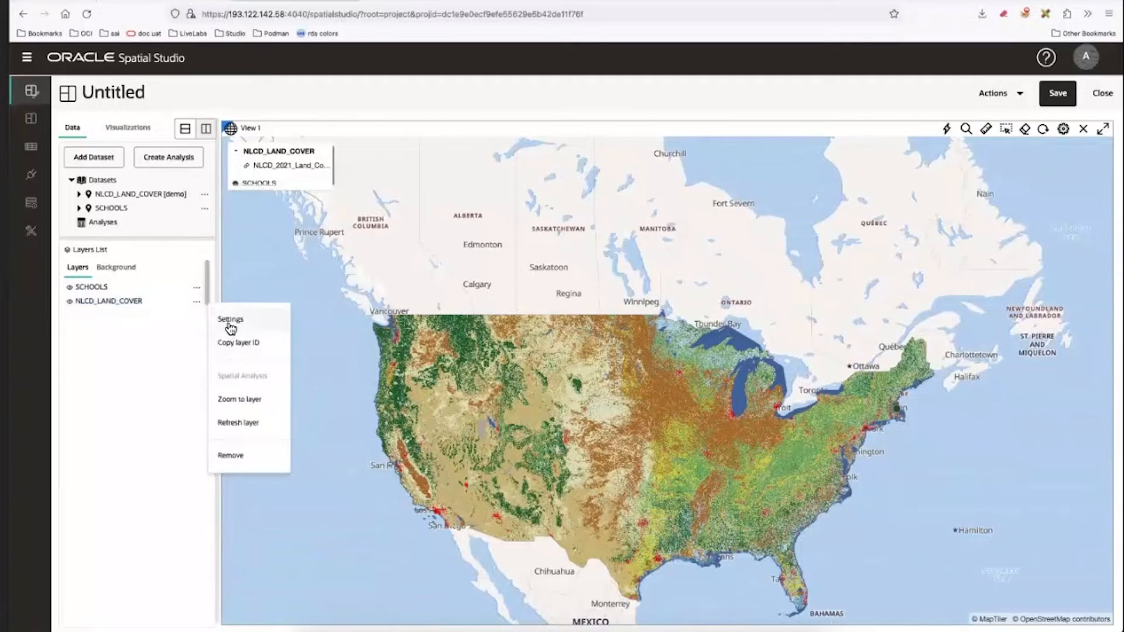
- Lower the NLCD_LAND_COVER layer opacity to about half so the base map shows through
{"action": "left_click", "coordinate": [230, 327]}
{"action": "left_click_drag", "start_coordinate": [203, 291], "coordinate": [165, 292]}
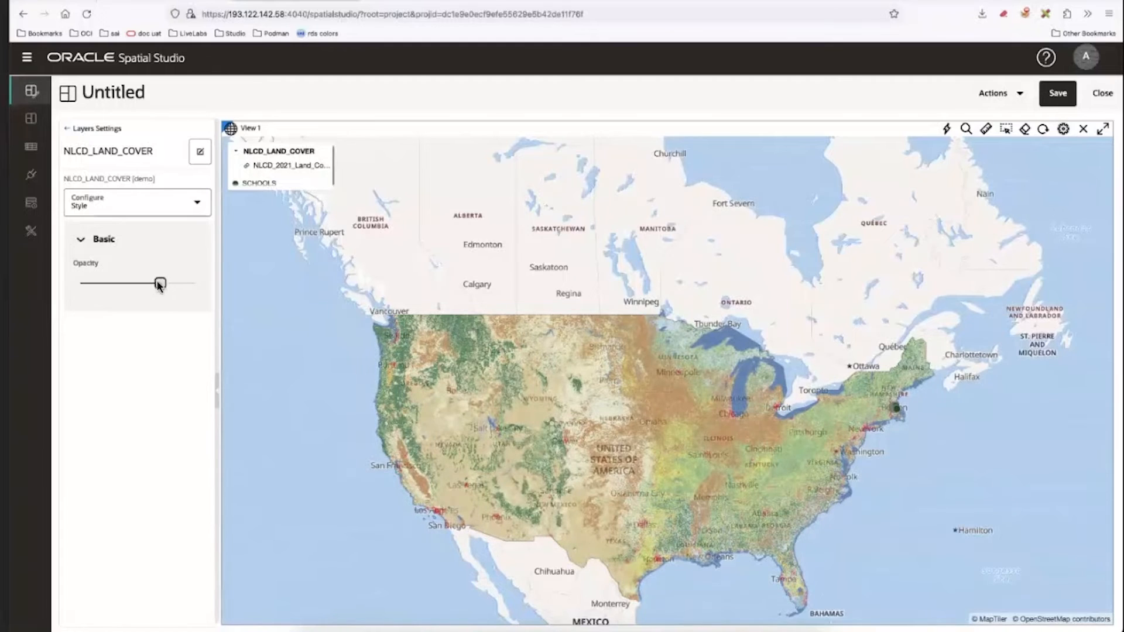
{"action": "left_click_drag", "start_coordinate": [582, 438], "coordinate": [655, 445]}
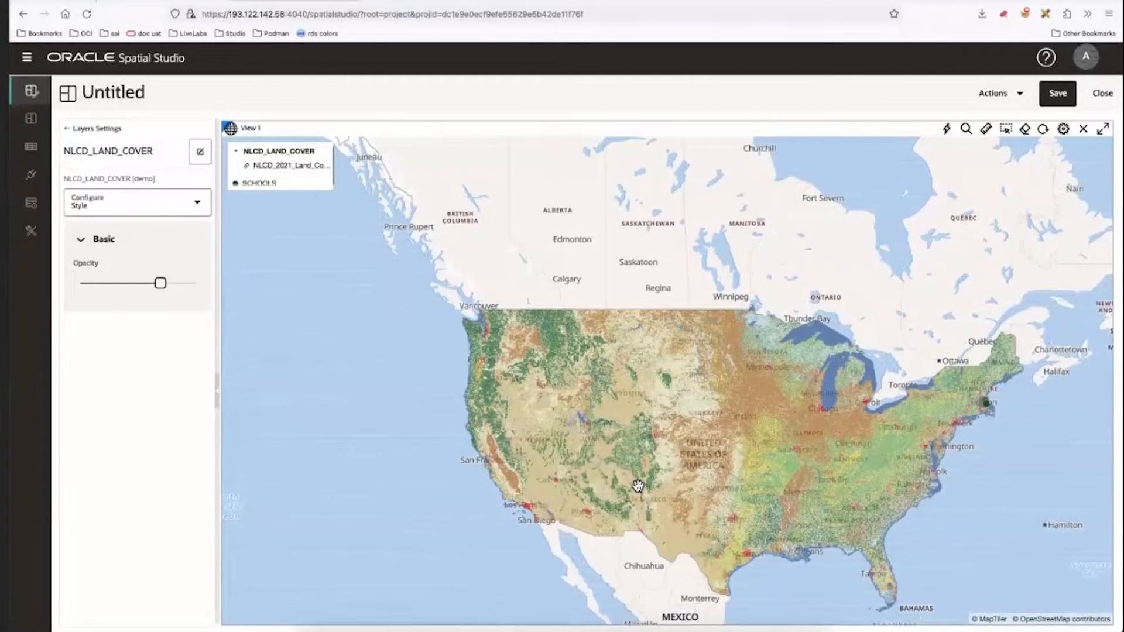
{"action": "left_click_drag", "start_coordinate": [637, 485], "coordinate": [610, 446]}
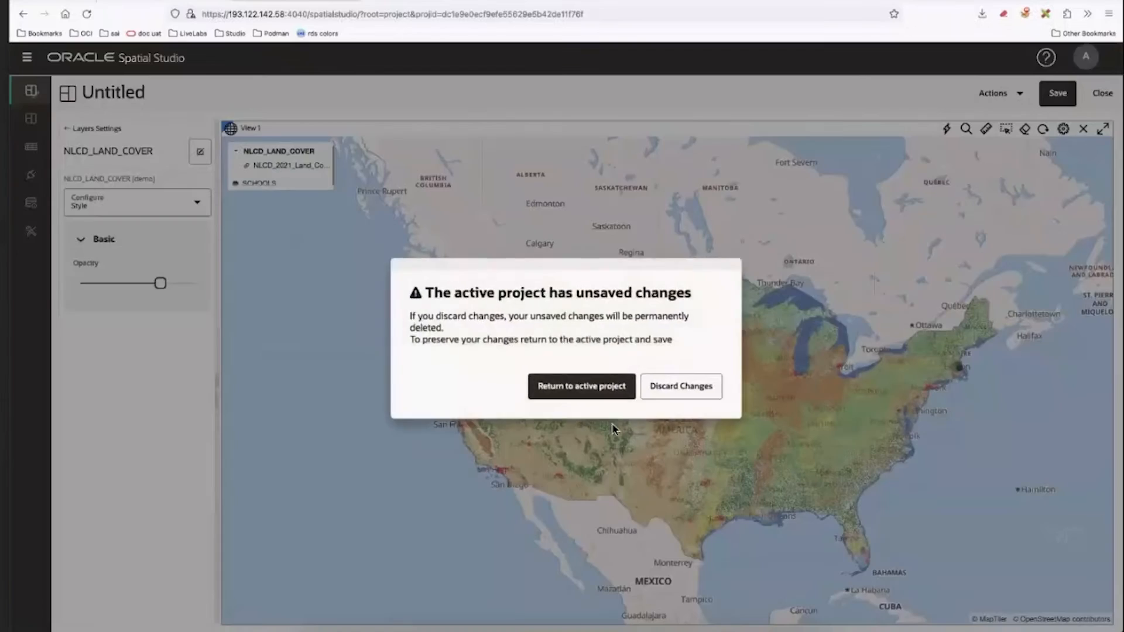
- Discard the unsaved changes and create a new project from the COORDS_FOR_LINES dataset, found by searching 'lines'
{"action": "left_click", "coordinate": [664, 392]}
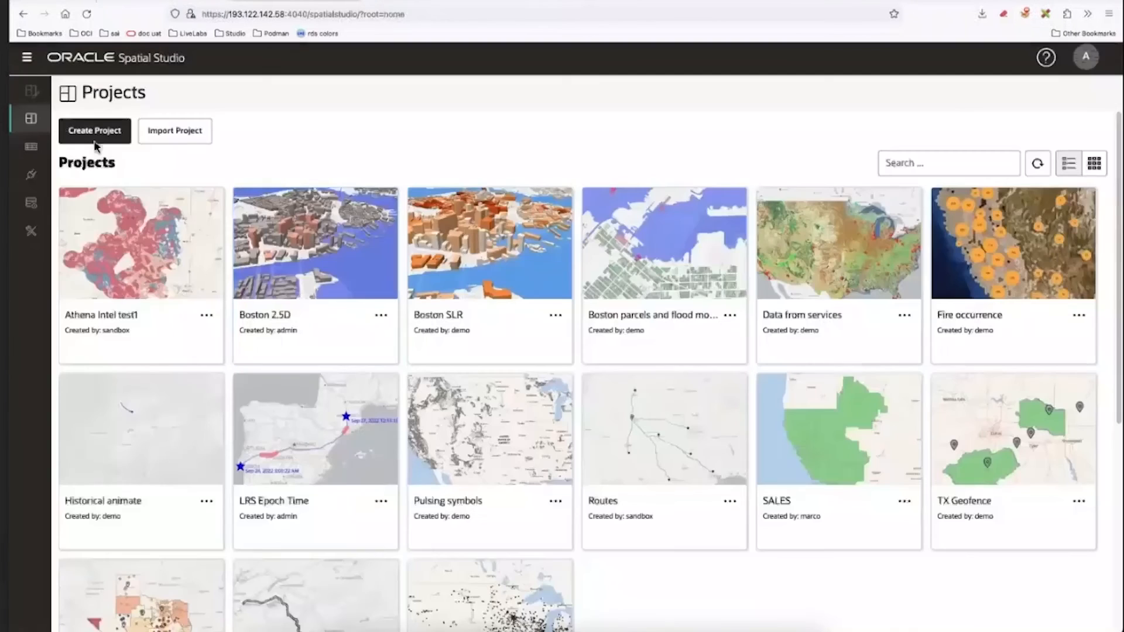
{"action": "left_click", "coordinate": [29, 150]}
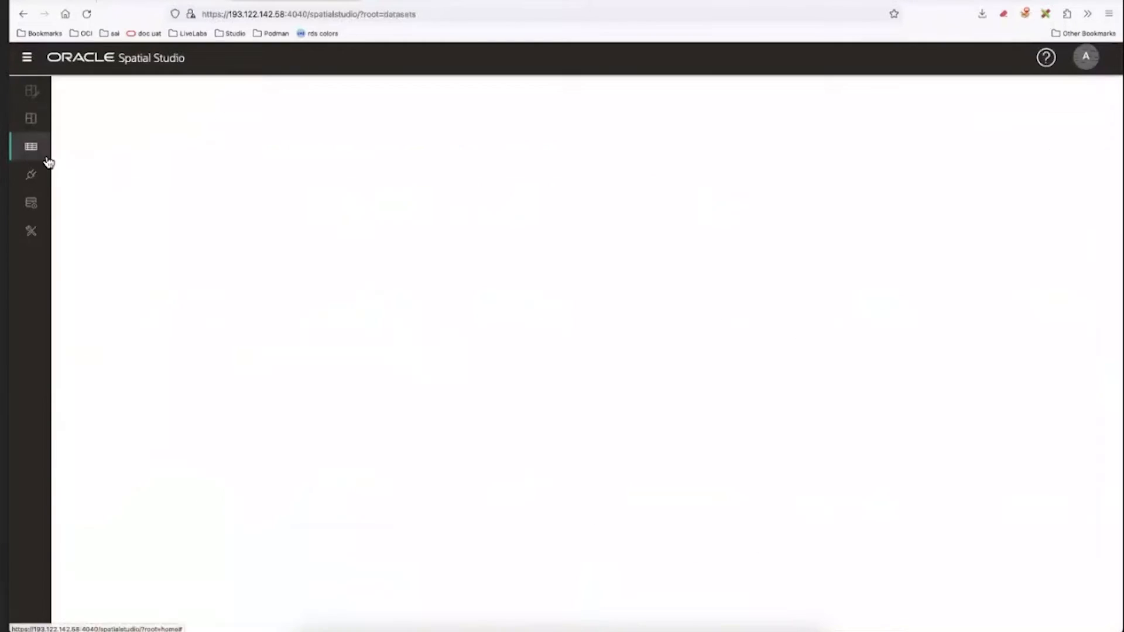
{"action": "double_click", "coordinate": [956, 163]}
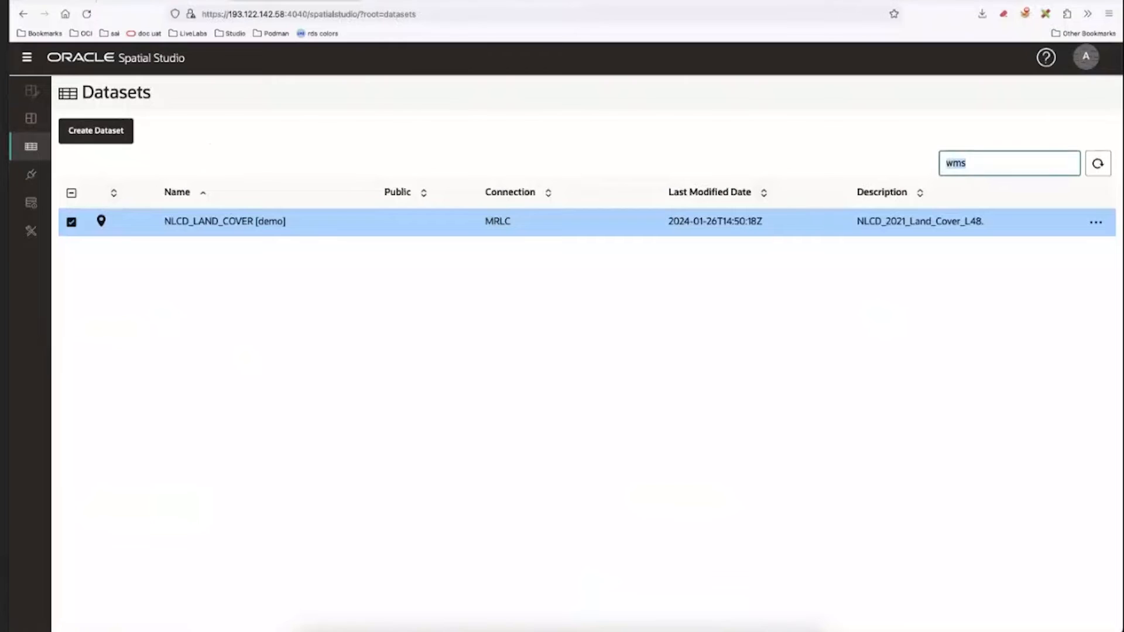
{"action": "type", "text": "lines"}
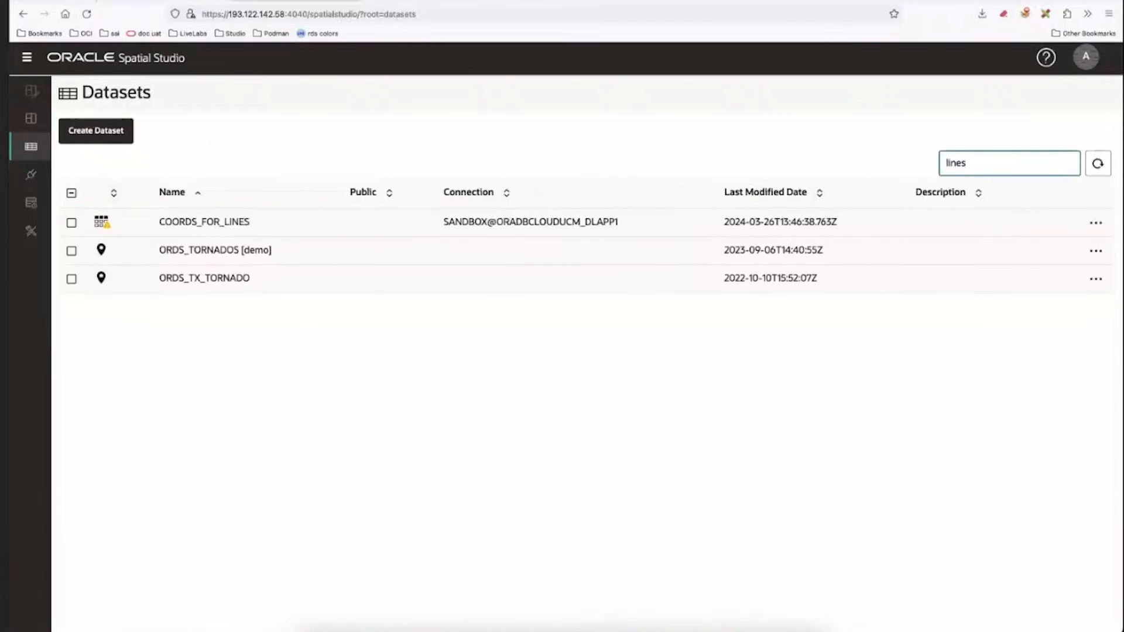
{"action": "left_click", "coordinate": [218, 228]}
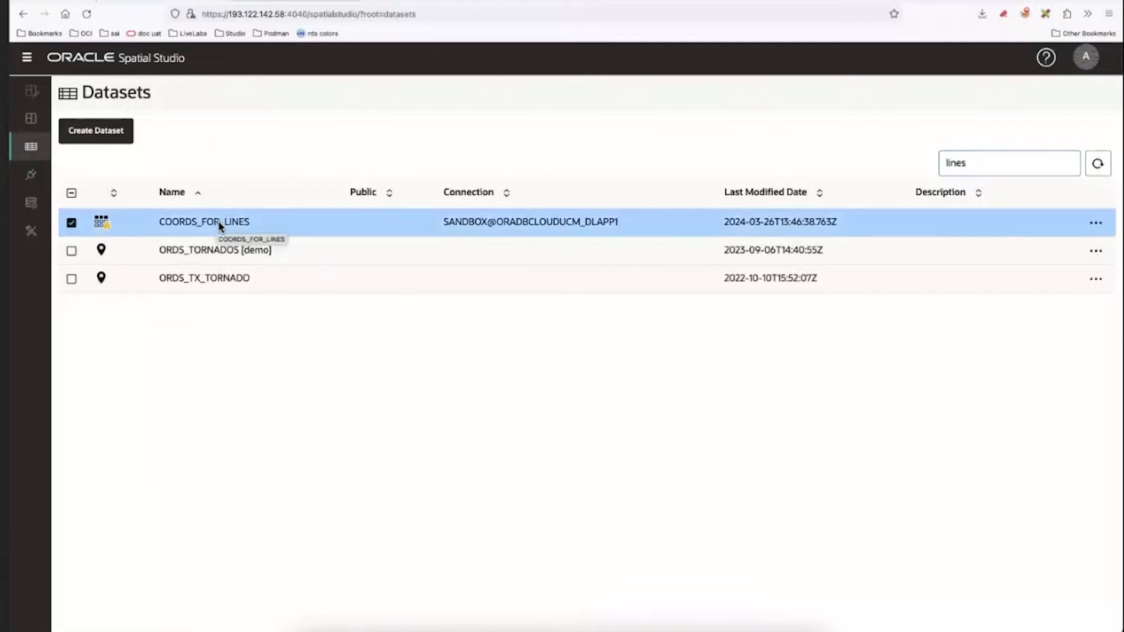
{"action": "right_click", "coordinate": [218, 223]}
{"action": "left_click", "coordinate": [248, 300]}
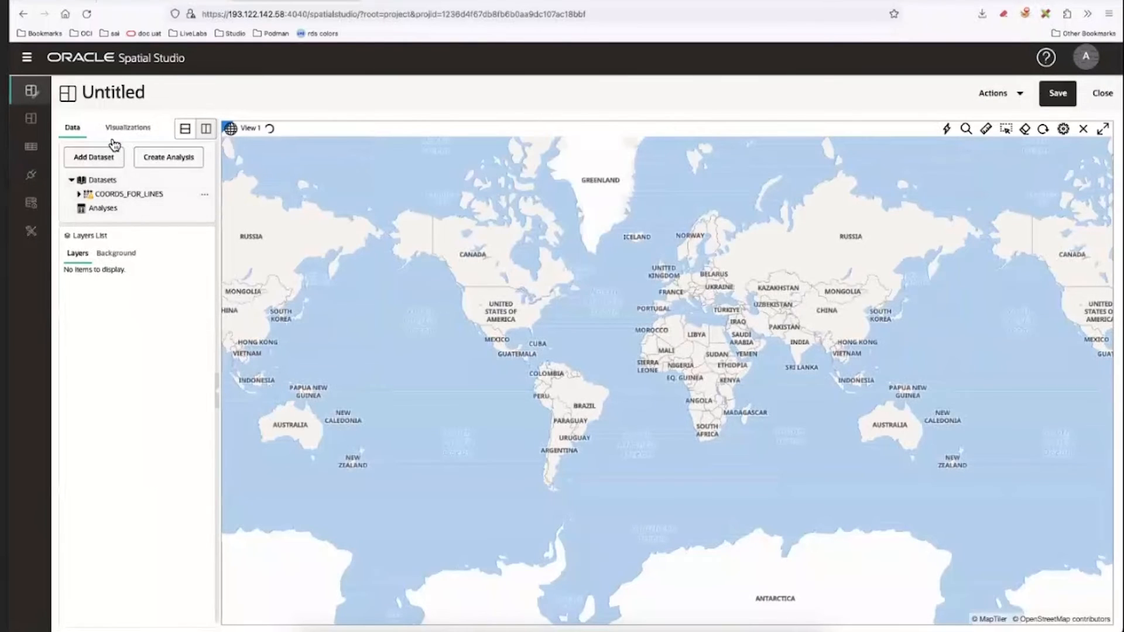
- Add a table view of COORDS_FOR_LINES rows beside the map, then remove that View 2 table
{"action": "left_click", "coordinate": [119, 130]}
{"action": "left_click_drag", "start_coordinate": [96, 161], "coordinate": [231, 221]}
{"action": "left_click", "coordinate": [73, 128]}
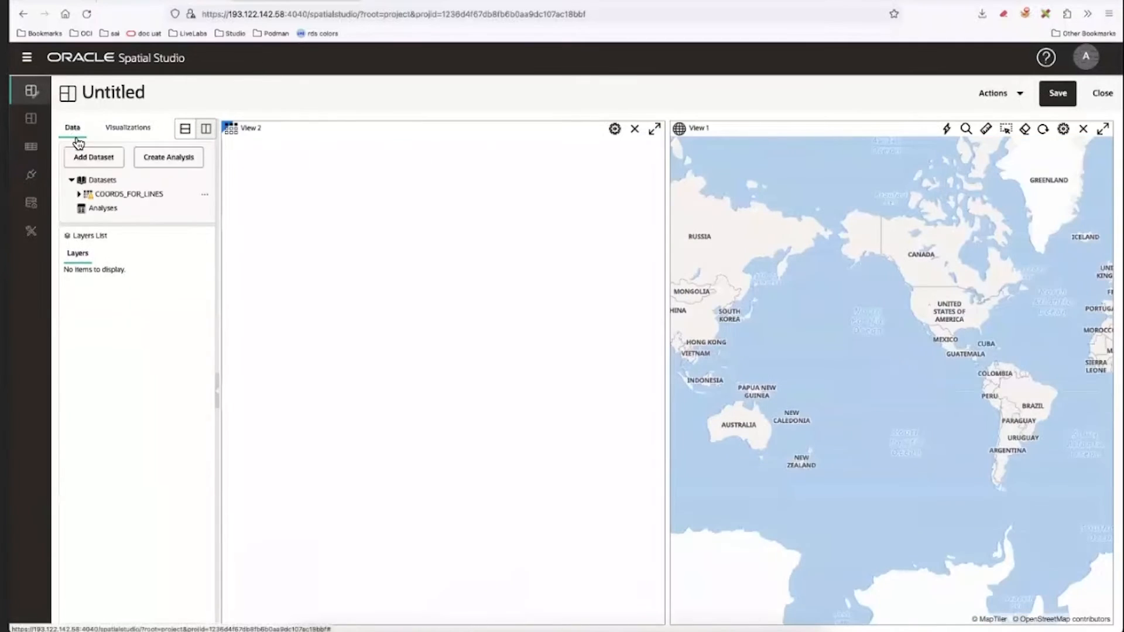
{"action": "left_click_drag", "start_coordinate": [117, 195], "coordinate": [393, 262]}
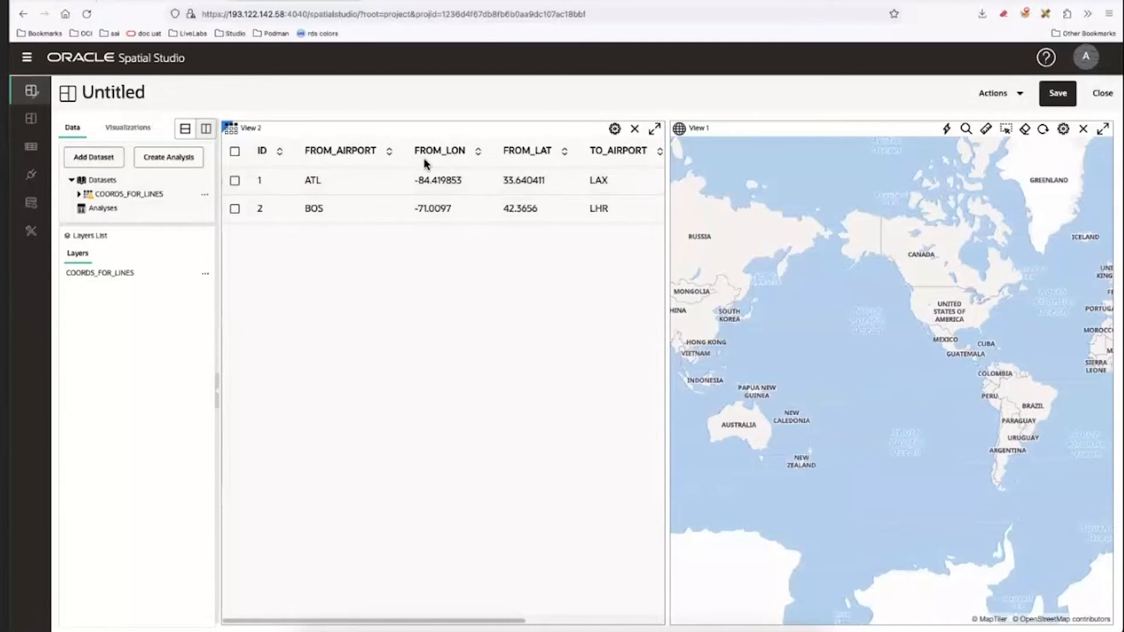
{"action": "left_click_drag", "start_coordinate": [402, 621], "coordinate": [556, 622]}
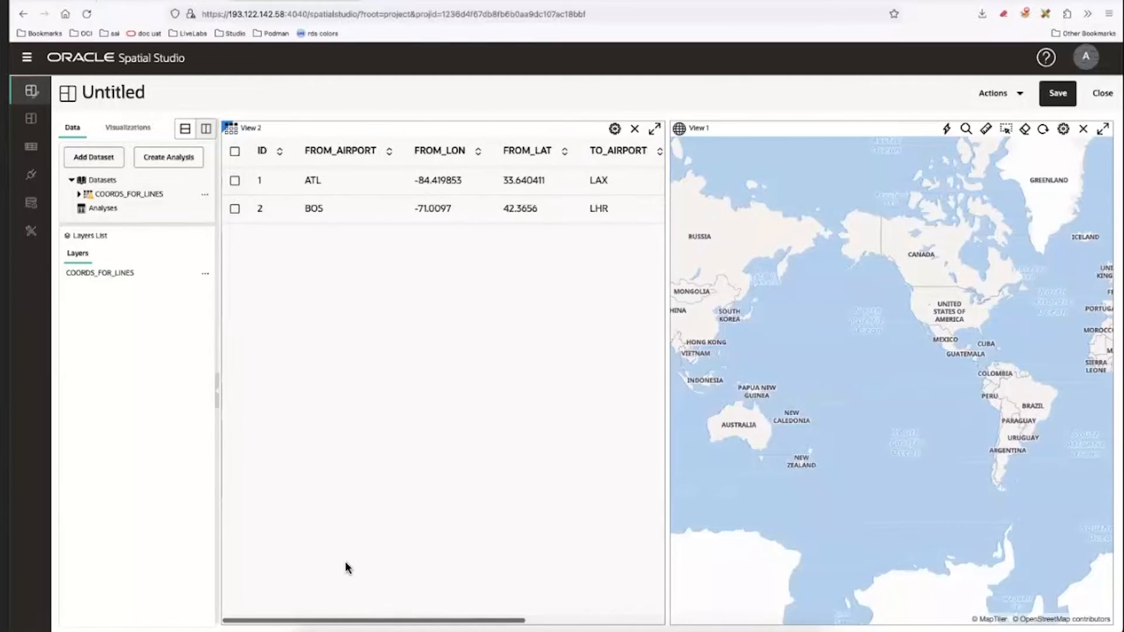
{"action": "left_click", "coordinate": [636, 130]}
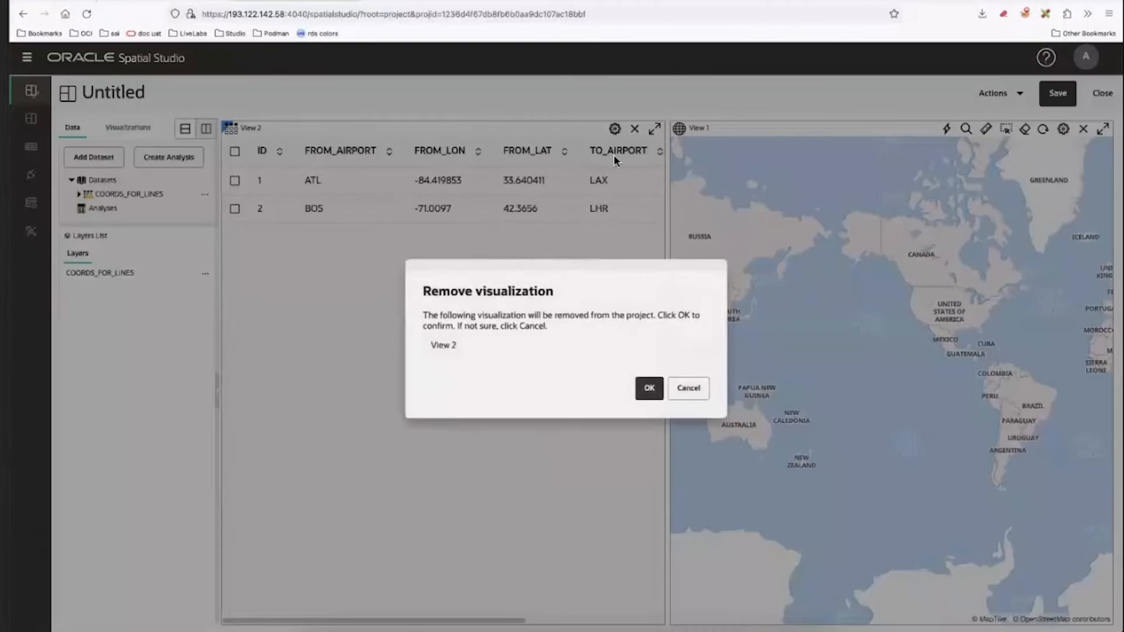
{"action": "left_click", "coordinate": [652, 390]}
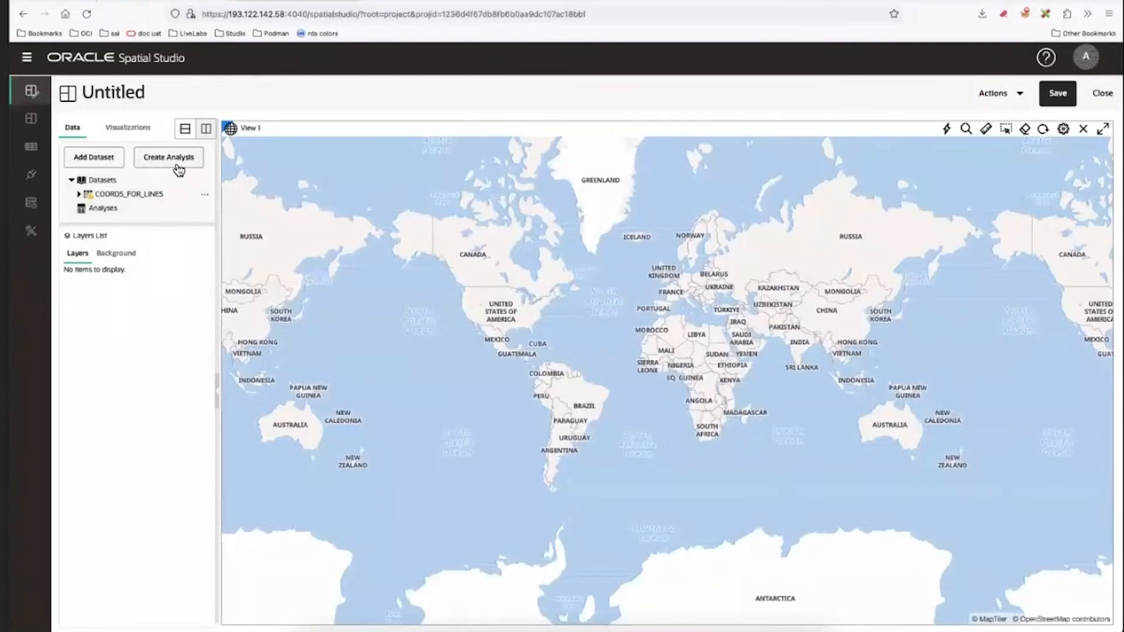
- Start a 'Create lines from start/end points' transform analysis named MyLINES
{"action": "left_click", "coordinate": [179, 170]}
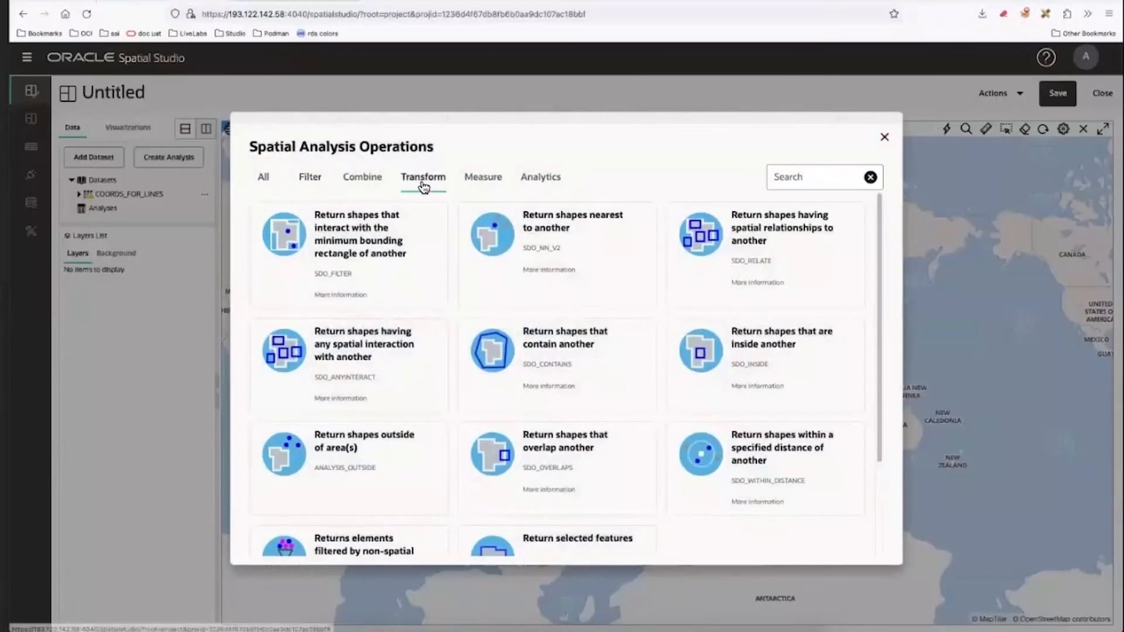
{"action": "left_click", "coordinate": [424, 186]}
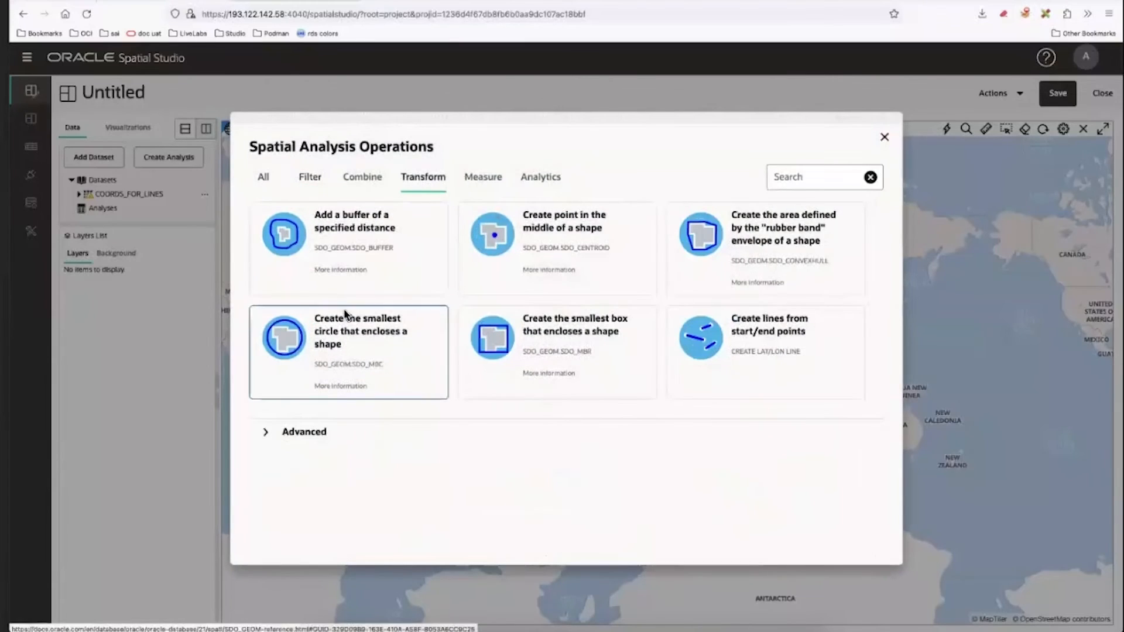
{"action": "left_click", "coordinate": [779, 334]}
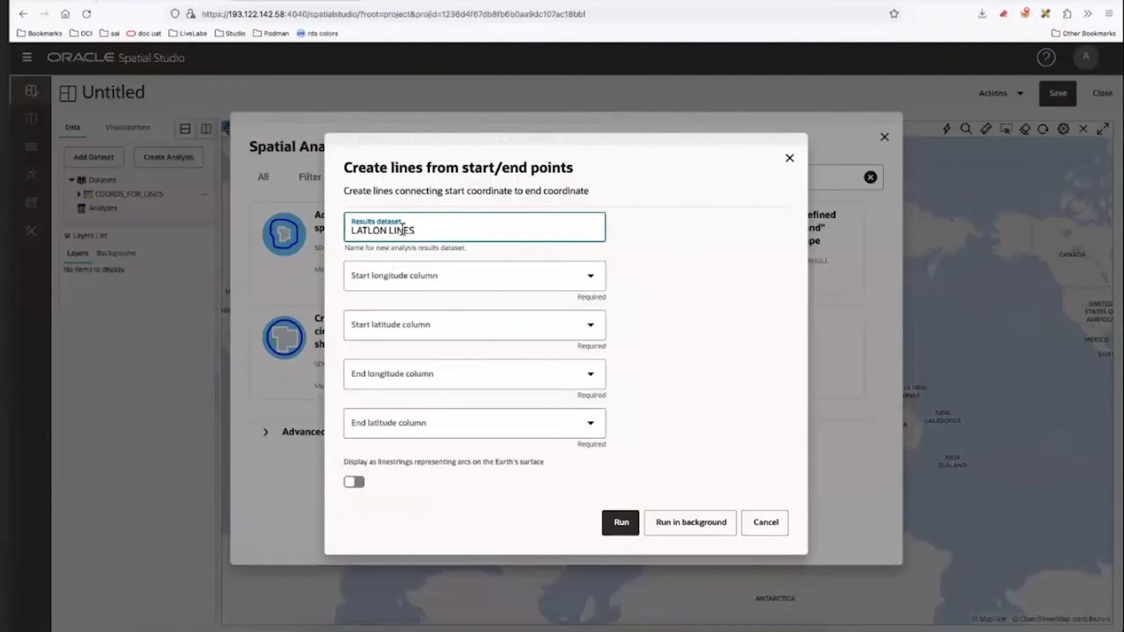
{"action": "left_click_drag", "start_coordinate": [395, 230], "coordinate": [324, 227]}
{"action": "type", "text": "MyLINES"}
- Use FROM_LON, FROM_LAT, TO_LON and TO__LAT as start/end coordinates, draw Earth-surface arcs, and run
{"action": "left_click", "coordinate": [437, 280]}
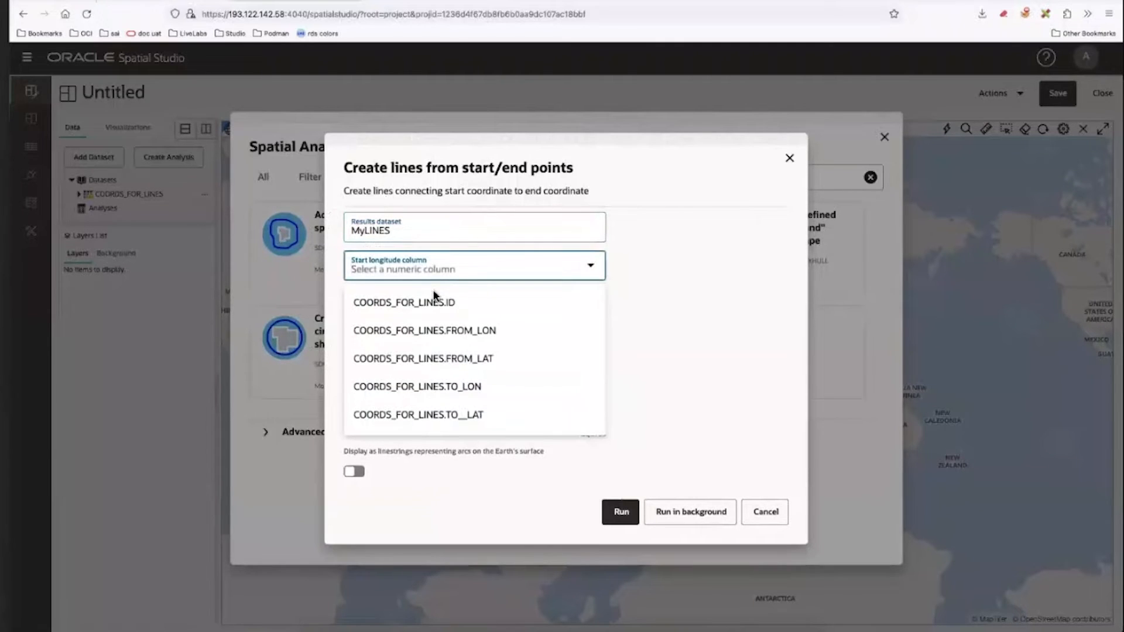
{"action": "left_click", "coordinate": [442, 330]}
{"action": "left_click", "coordinate": [433, 309]}
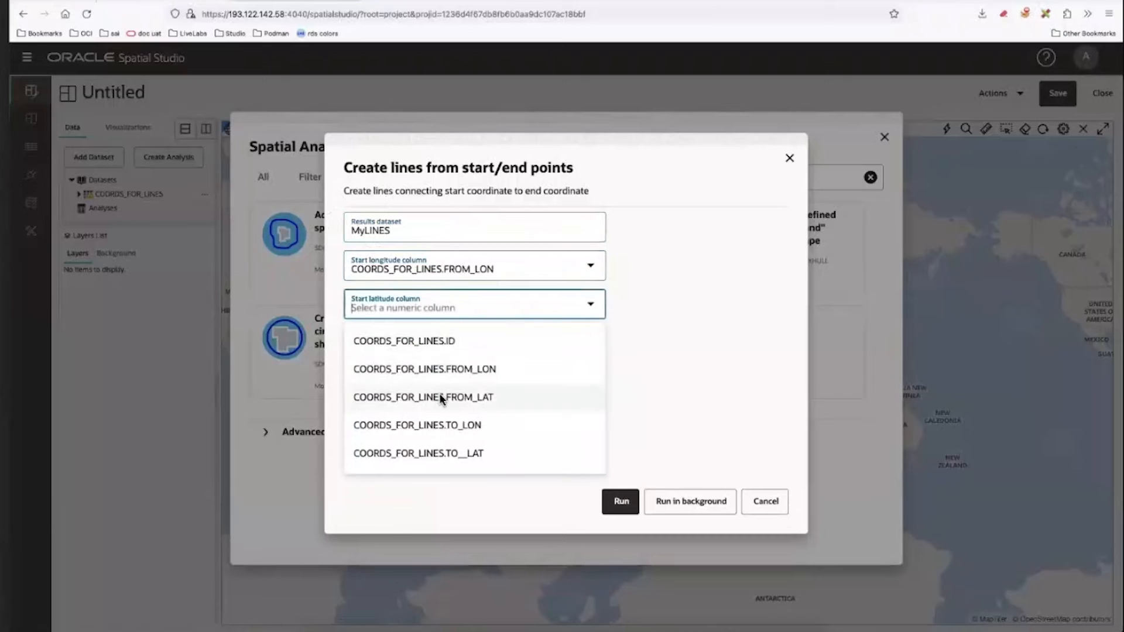
{"action": "left_click", "coordinate": [439, 392]}
{"action": "left_click", "coordinate": [406, 345]}
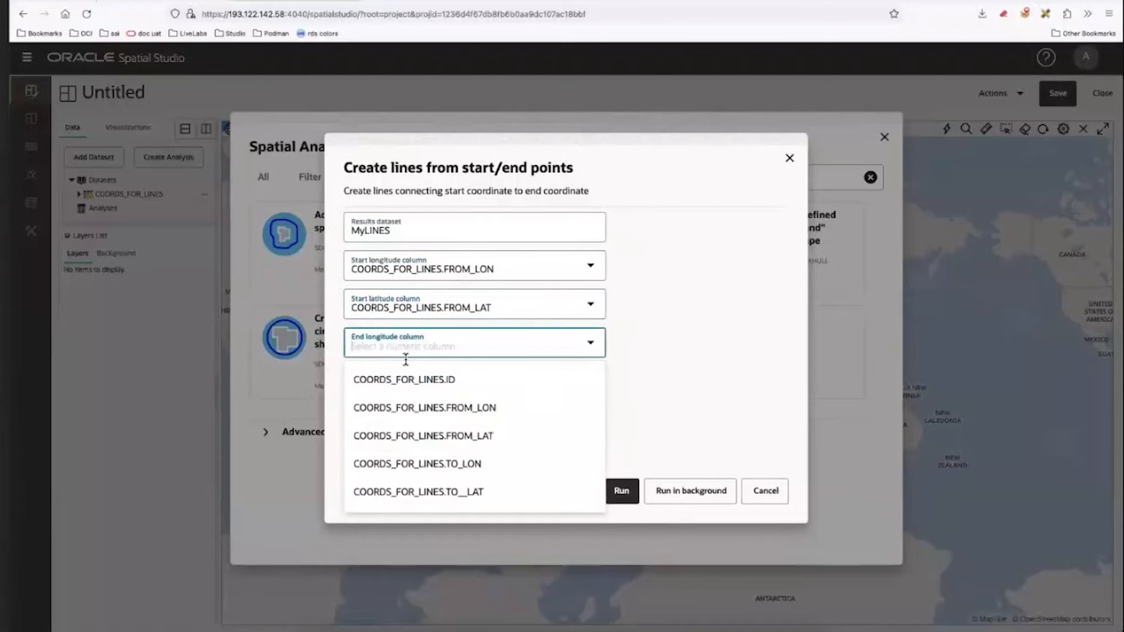
{"action": "left_click", "coordinate": [442, 464]}
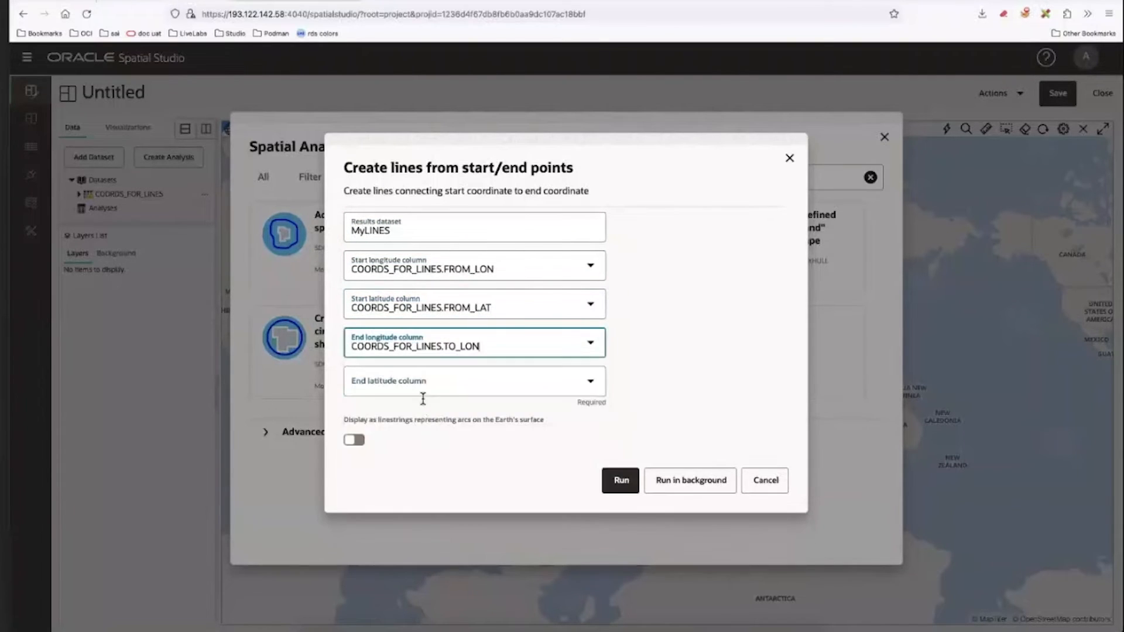
{"action": "left_click", "coordinate": [421, 387]}
{"action": "left_click", "coordinate": [430, 526]}
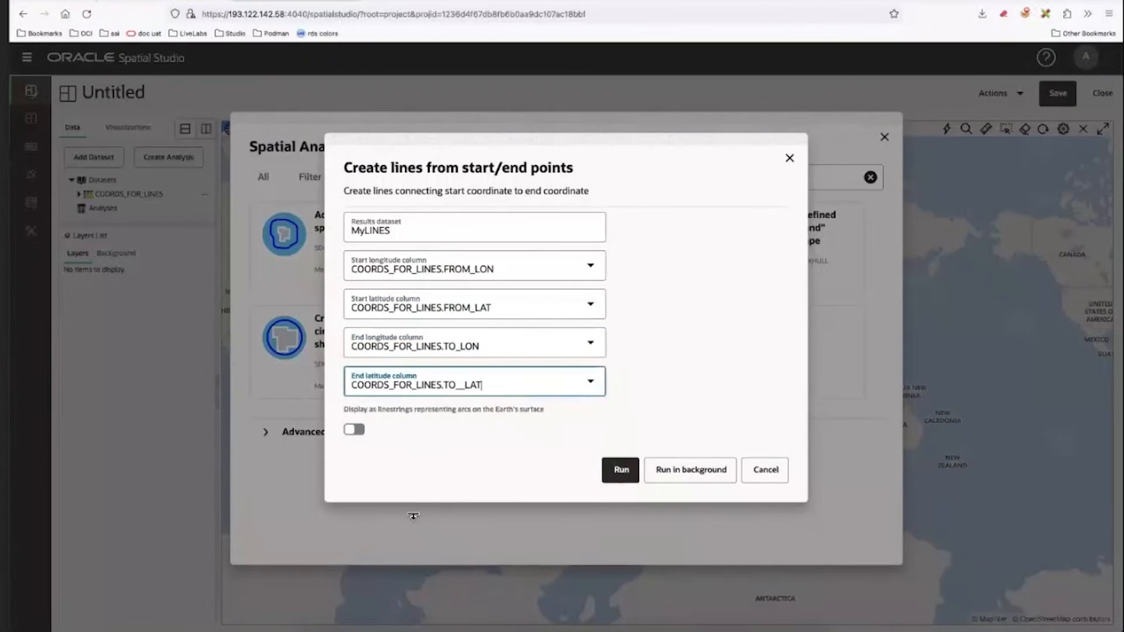
{"action": "left_click", "coordinate": [362, 431]}
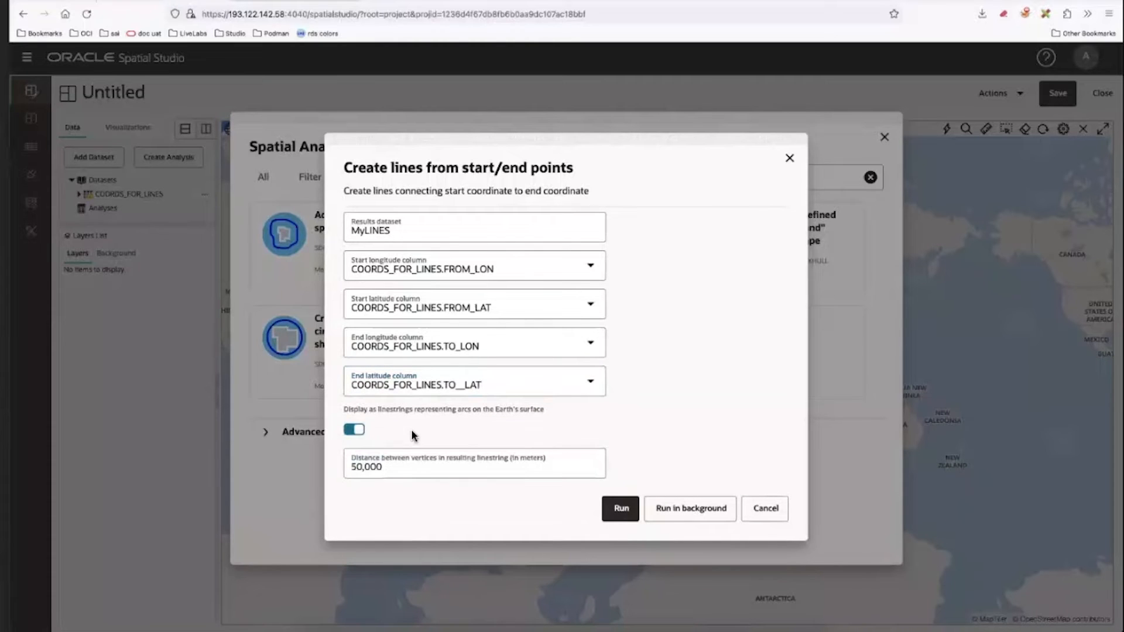
{"action": "left_click", "coordinate": [622, 513]}
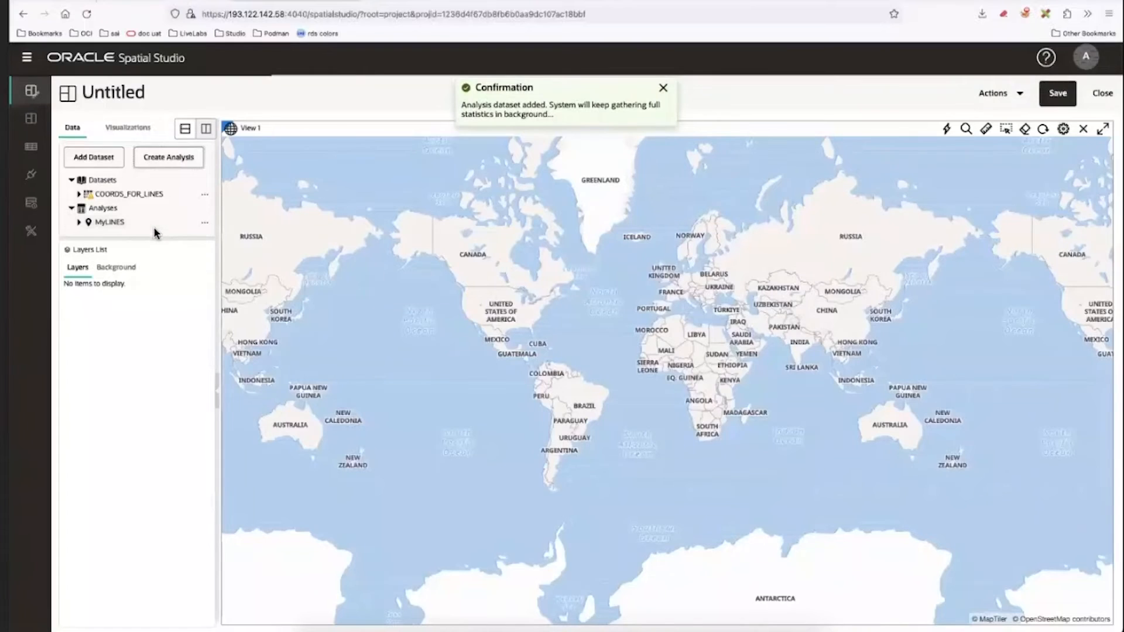
- Add MyLINES to the map and style its lines with colour #011701 and width 6
{"action": "left_click", "coordinate": [116, 223]}
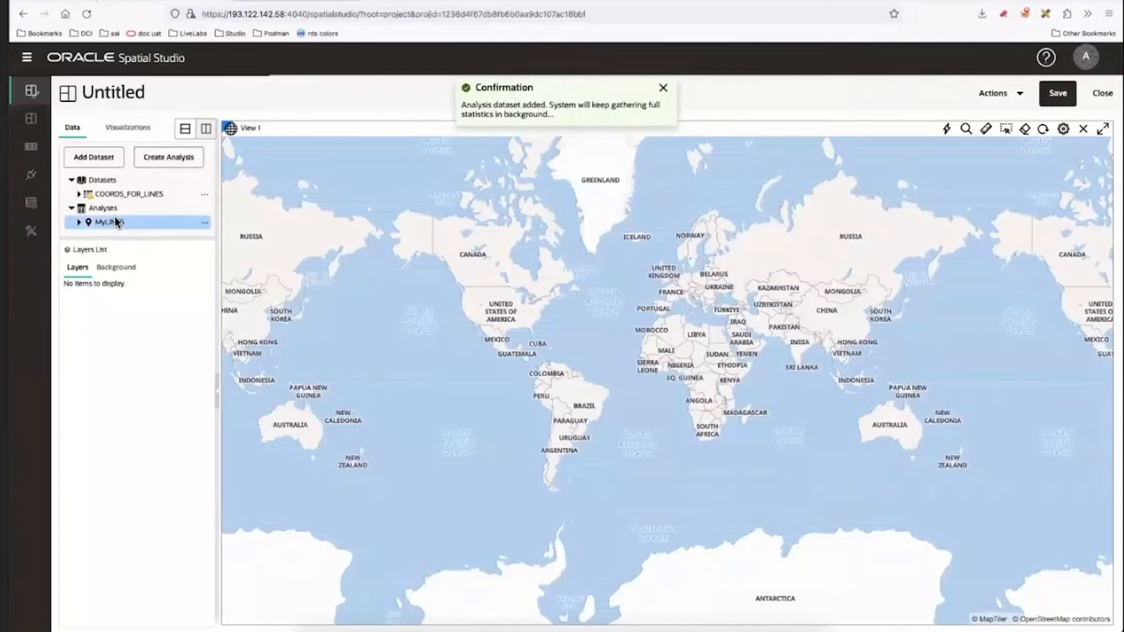
{"action": "left_click_drag", "start_coordinate": [115, 224], "coordinate": [430, 284]}
{"action": "left_click", "coordinate": [207, 289]}
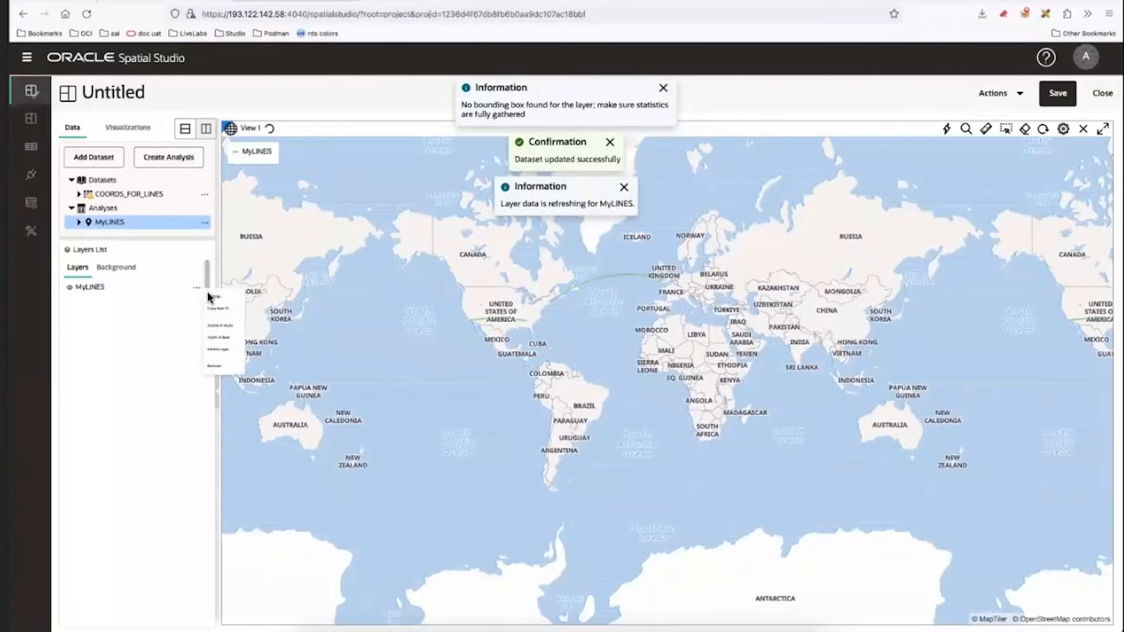
{"action": "left_click", "coordinate": [212, 302]}
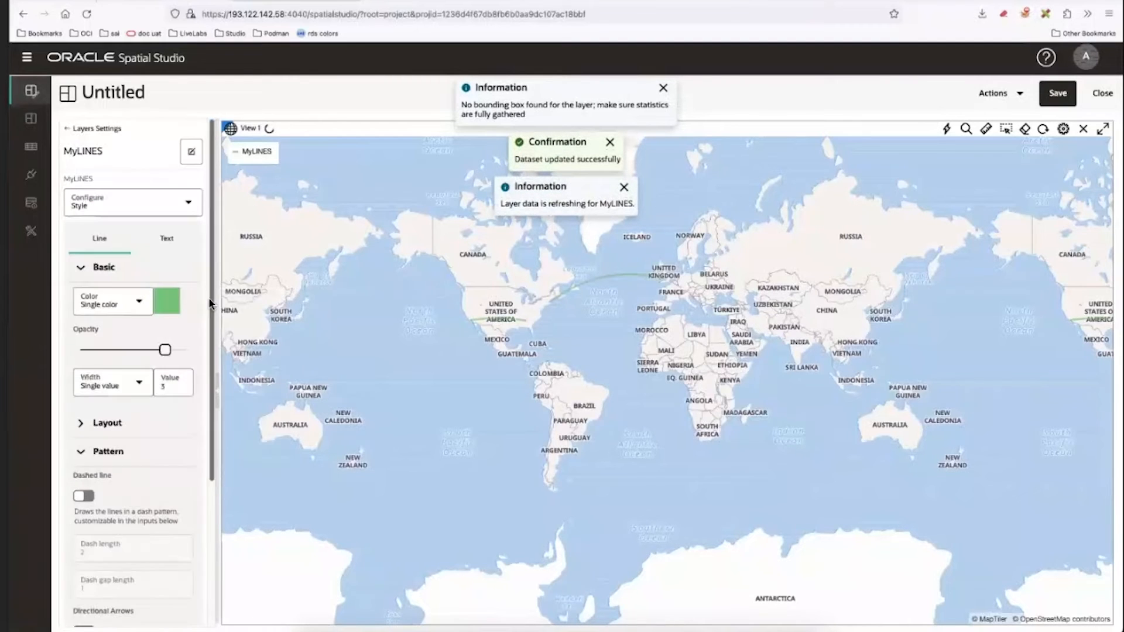
{"action": "left_click", "coordinate": [176, 310]}
{"action": "left_click", "coordinate": [311, 434]}
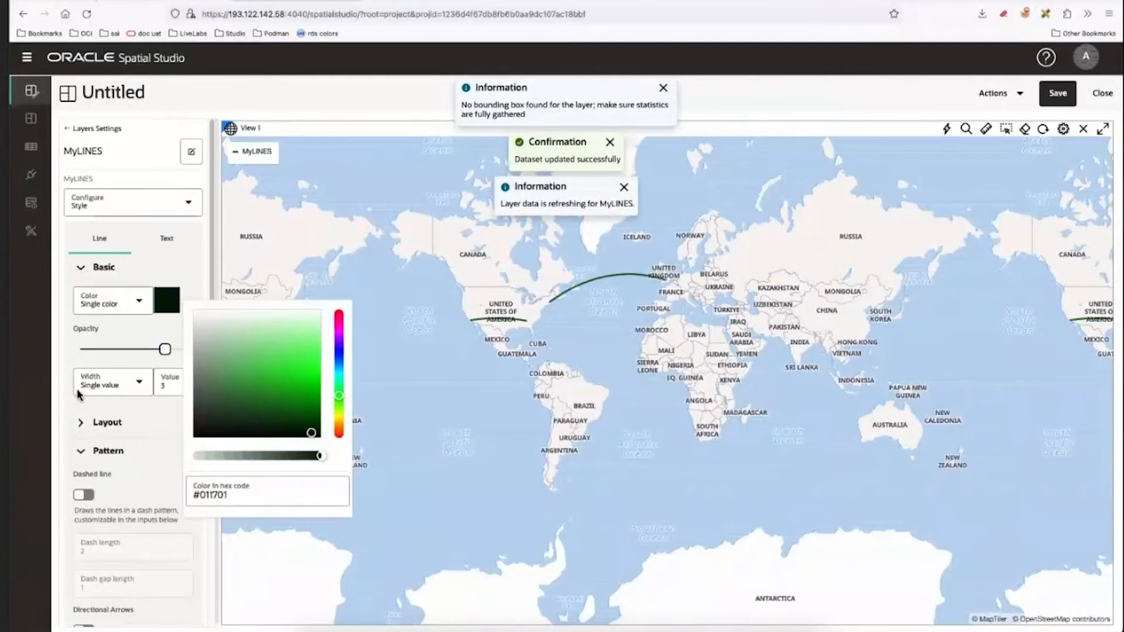
{"action": "left_click", "coordinate": [171, 384]}
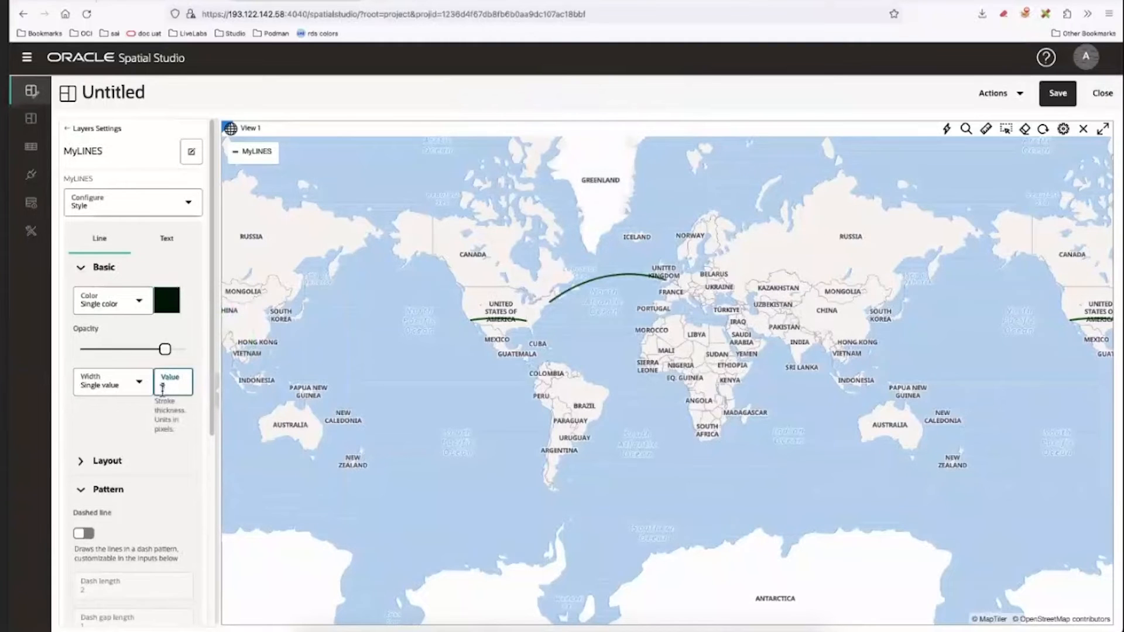
{"action": "type", "text": "6"}
{"action": "left_click", "coordinate": [105, 460]}
{"action": "left_click_drag", "start_coordinate": [615, 297], "coordinate": [656, 353]}
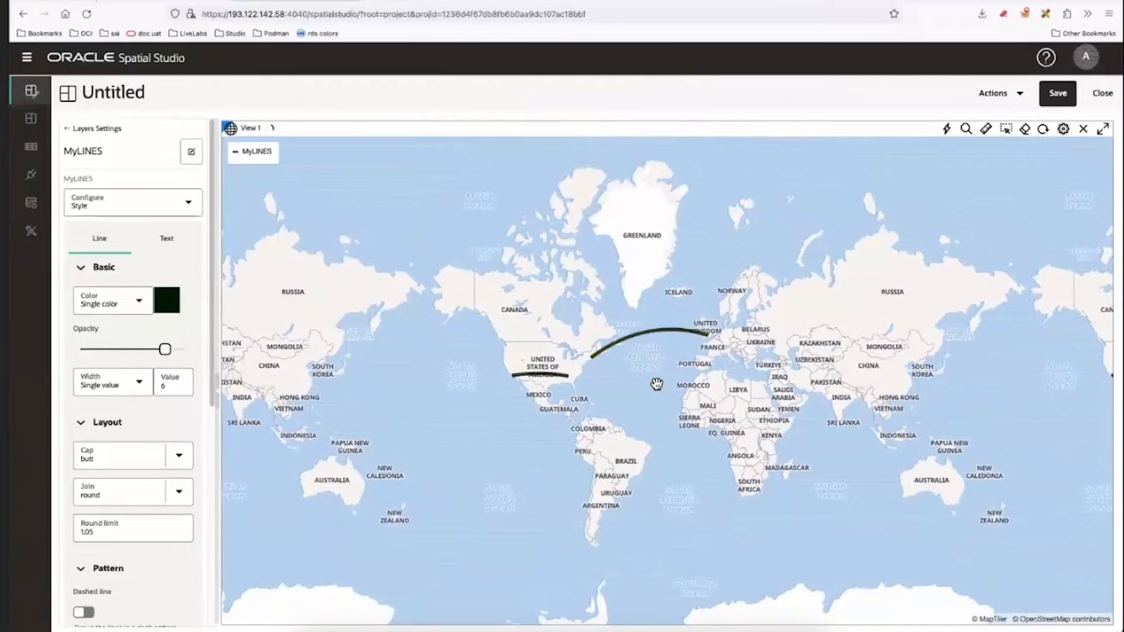
{"action": "scroll", "coordinate": [662, 376], "scroll_direction": "up", "scroll_amount": 4}
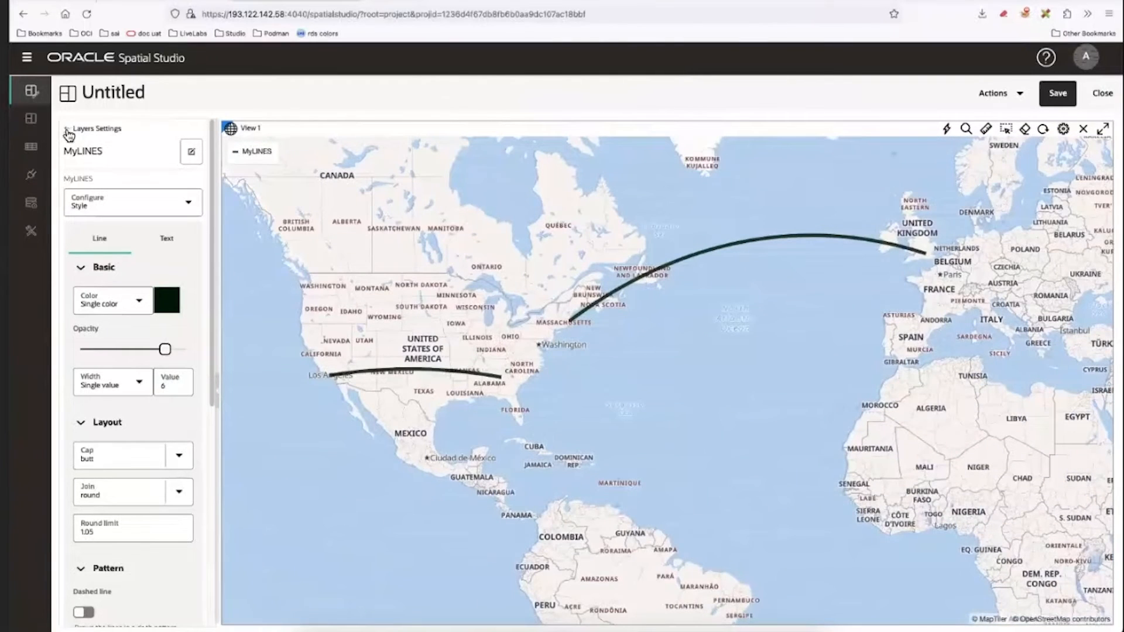
{"action": "left_click", "coordinate": [69, 129]}
- Rerun MyLINES with the arc option off to get straight lines, then hide its layer
{"action": "left_click", "coordinate": [205, 223]}
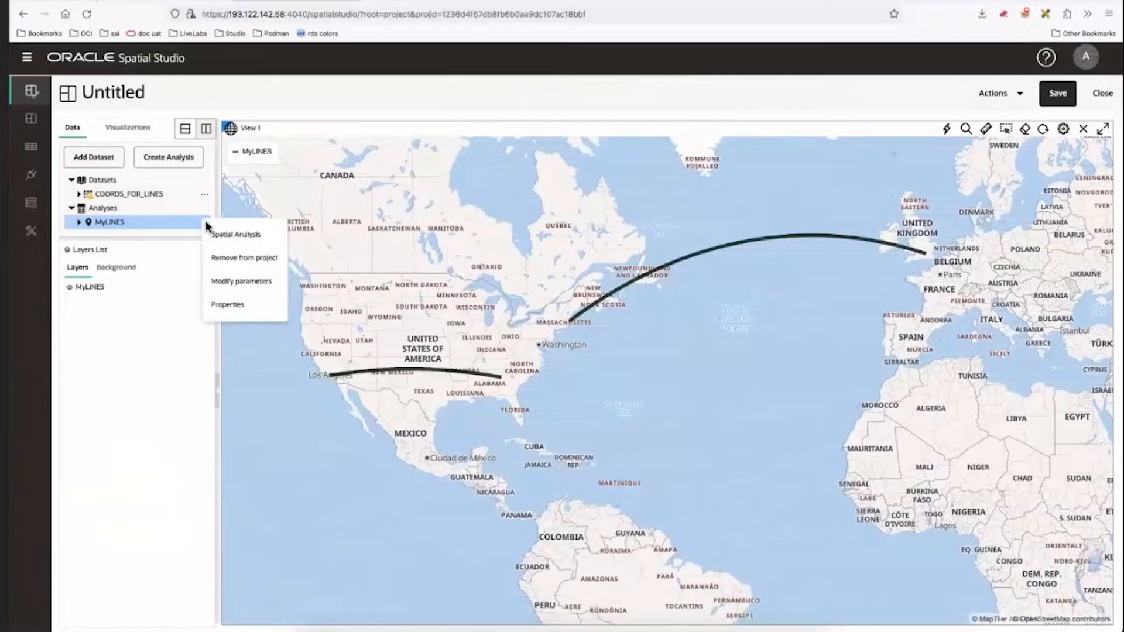
{"action": "left_click", "coordinate": [237, 283]}
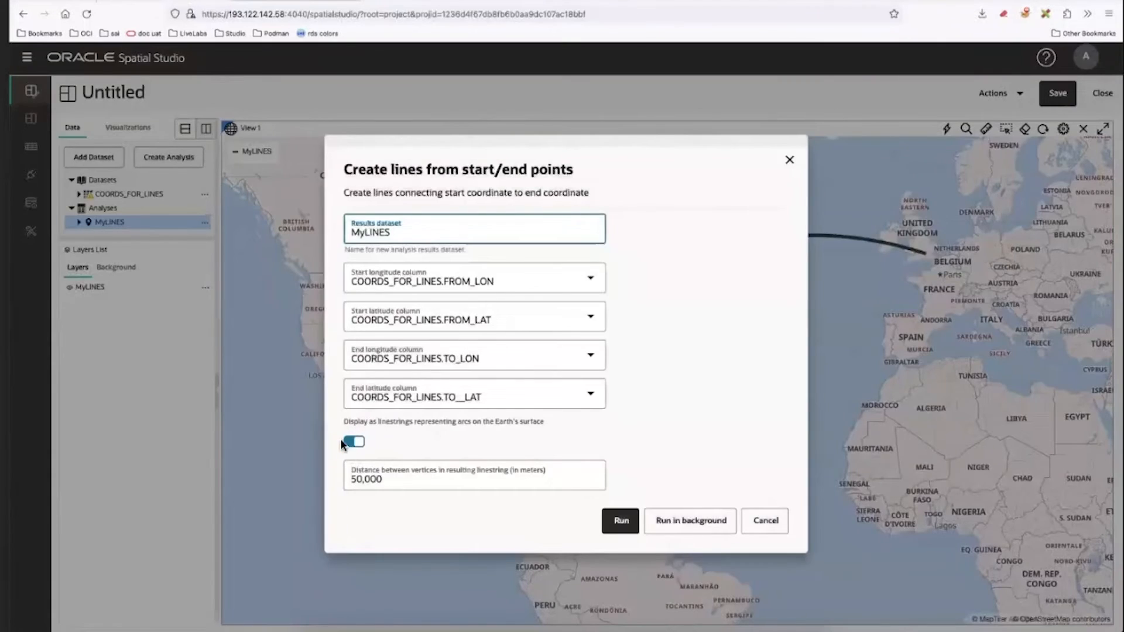
{"action": "left_click", "coordinate": [351, 443]}
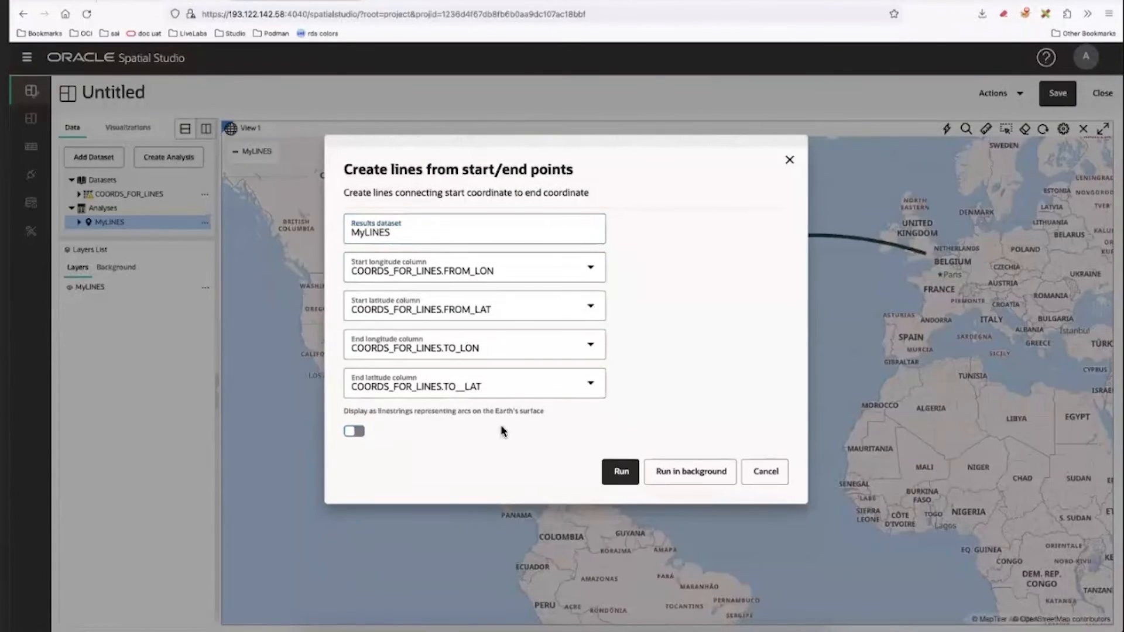
{"action": "left_click", "coordinate": [620, 480]}
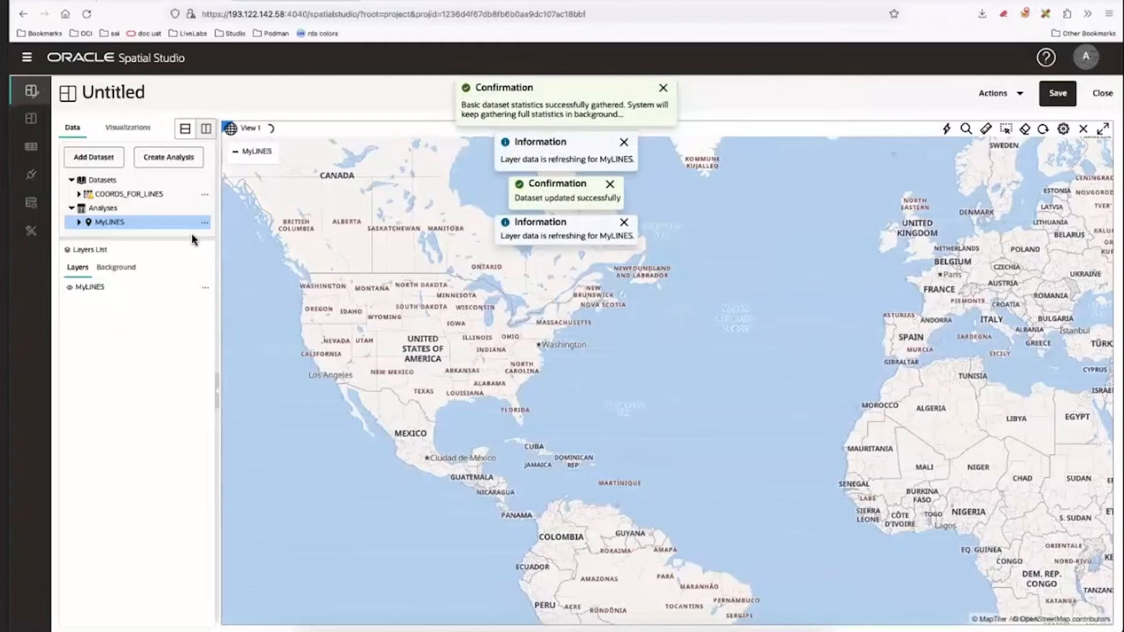
{"action": "left_click", "coordinate": [68, 287]}
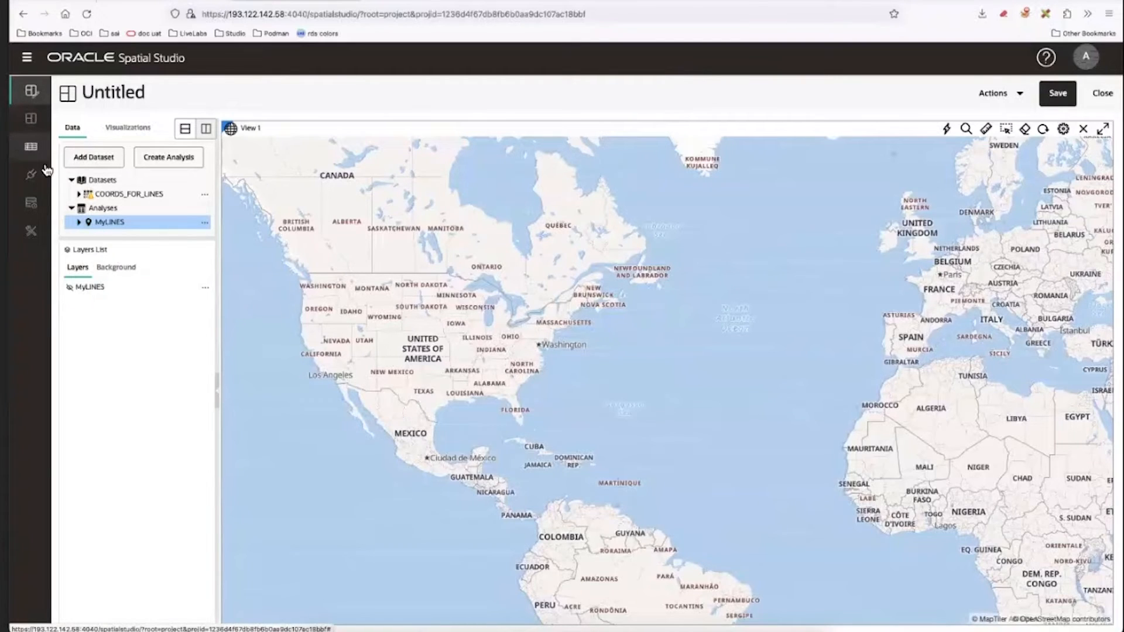
- Add TX_WAREHOUSES from the newest-first dataset list to the project and map it as a layer
{"action": "left_click_drag", "start_coordinate": [463, 393], "coordinate": [511, 404]}
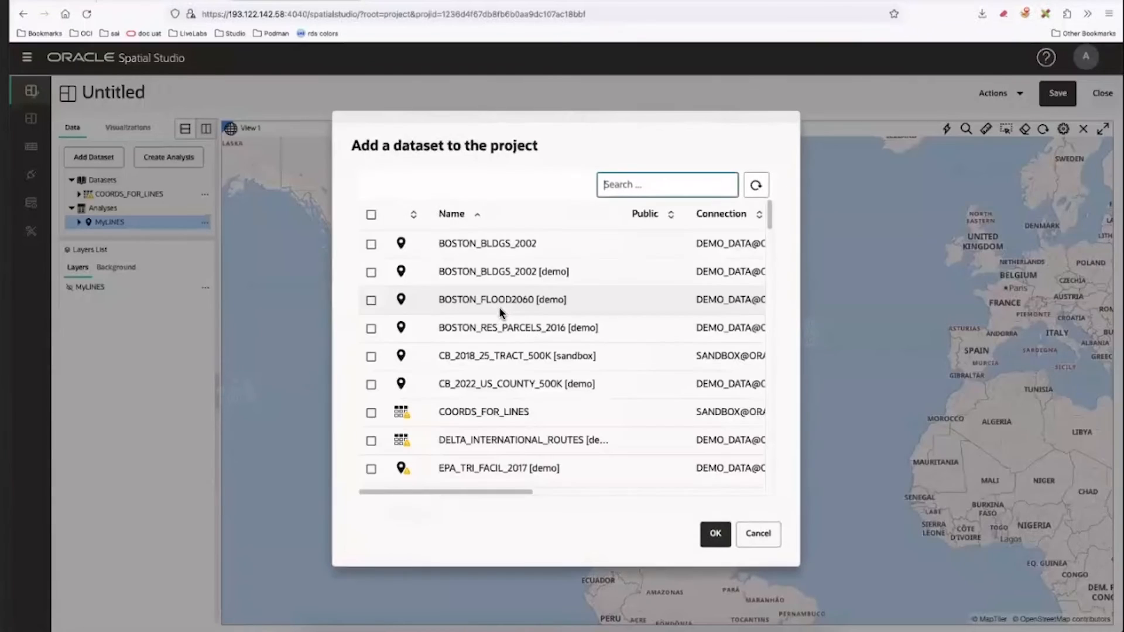
{"action": "left_click_drag", "start_coordinate": [518, 492], "coordinate": [787, 490]}
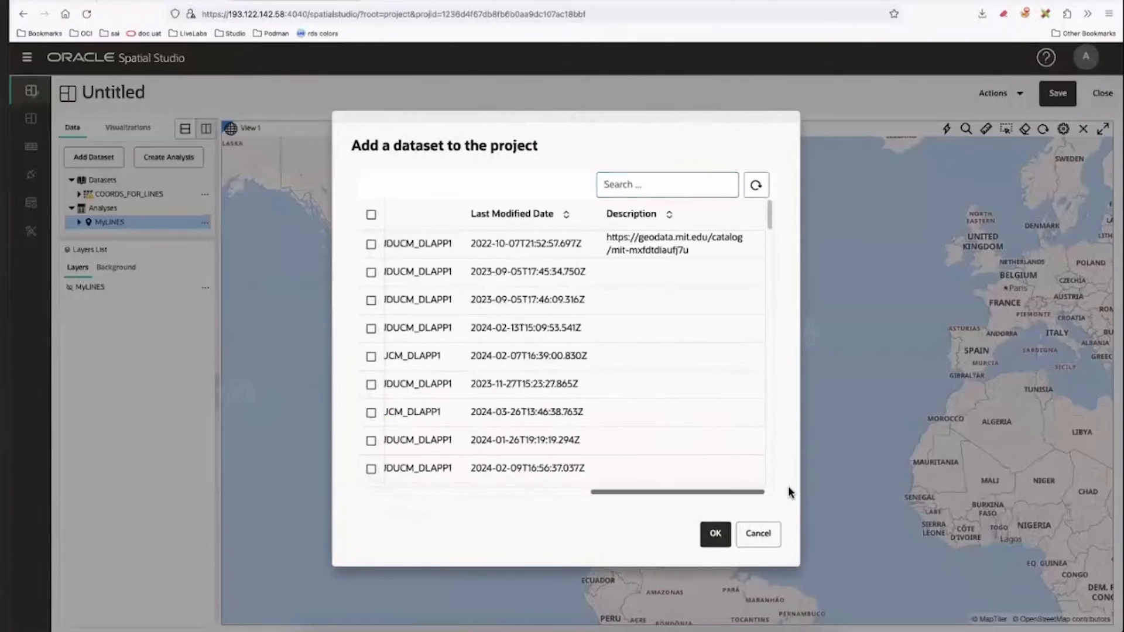
{"action": "left_click", "coordinate": [566, 214]}
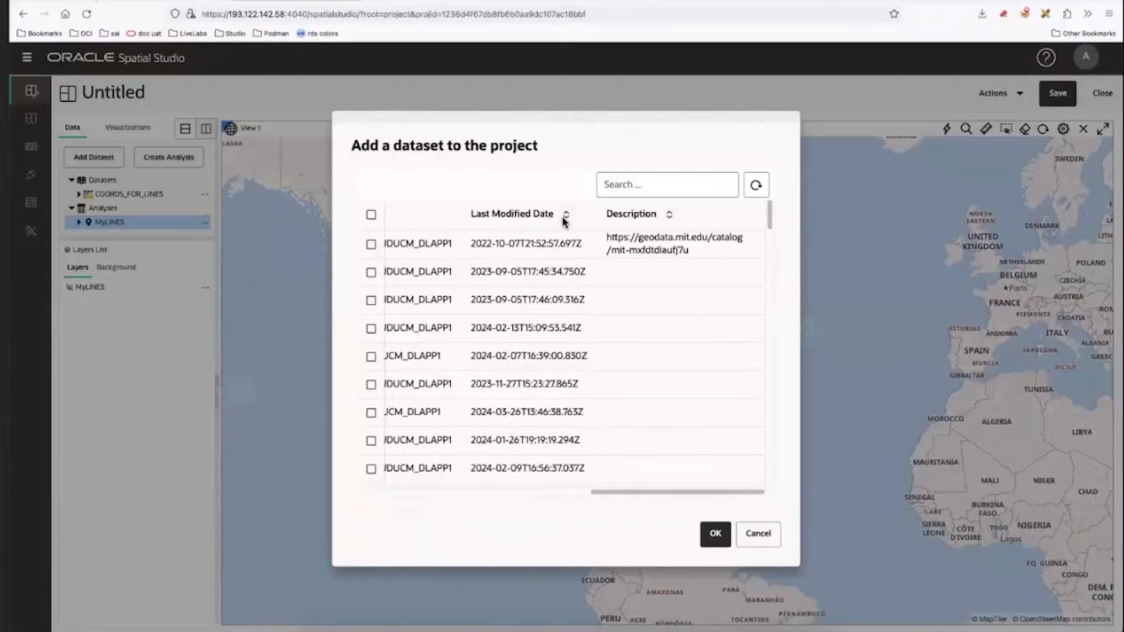
{"action": "left_click", "coordinate": [567, 218]}
{"action": "left_click_drag", "start_coordinate": [627, 494], "coordinate": [327, 485]}
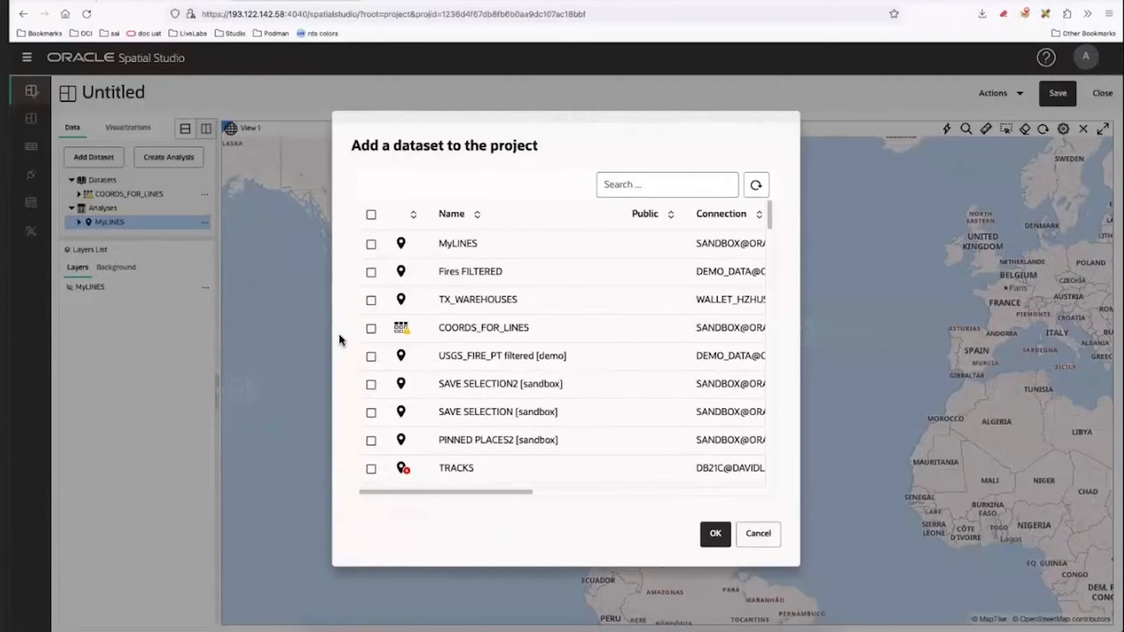
{"action": "left_click", "coordinate": [473, 300]}
{"action": "left_click", "coordinate": [709, 532]}
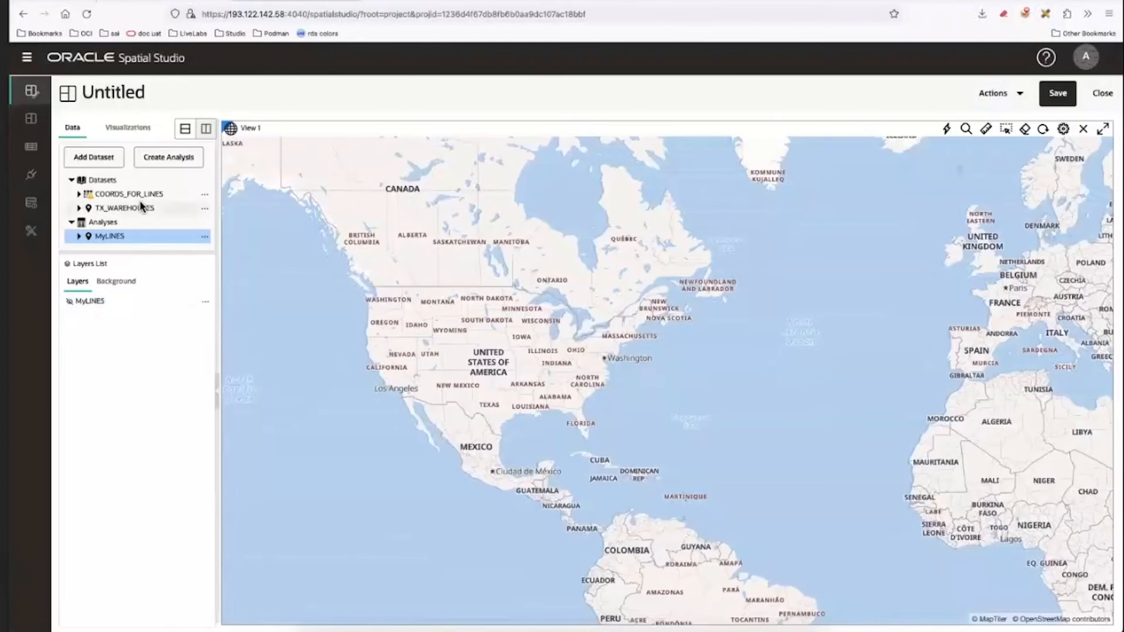
{"action": "left_click_drag", "start_coordinate": [140, 206], "coordinate": [483, 388]}
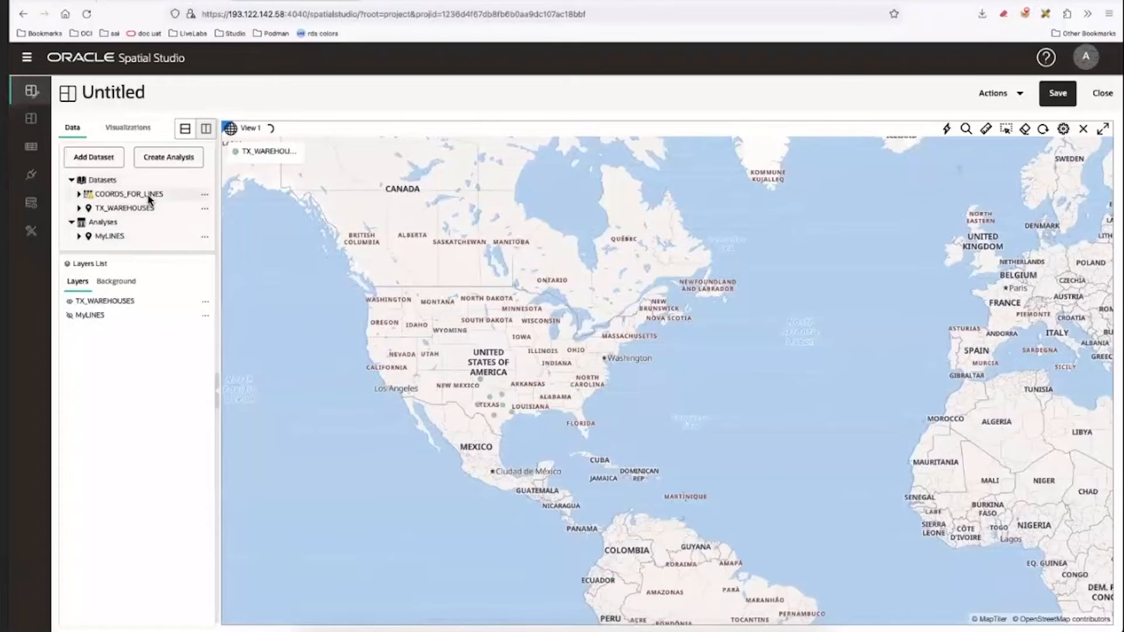
- Remove the MyLINES layer from the map and the COORDS_FOR_LINES dataset from the project
{"action": "right_click", "coordinate": [113, 237]}
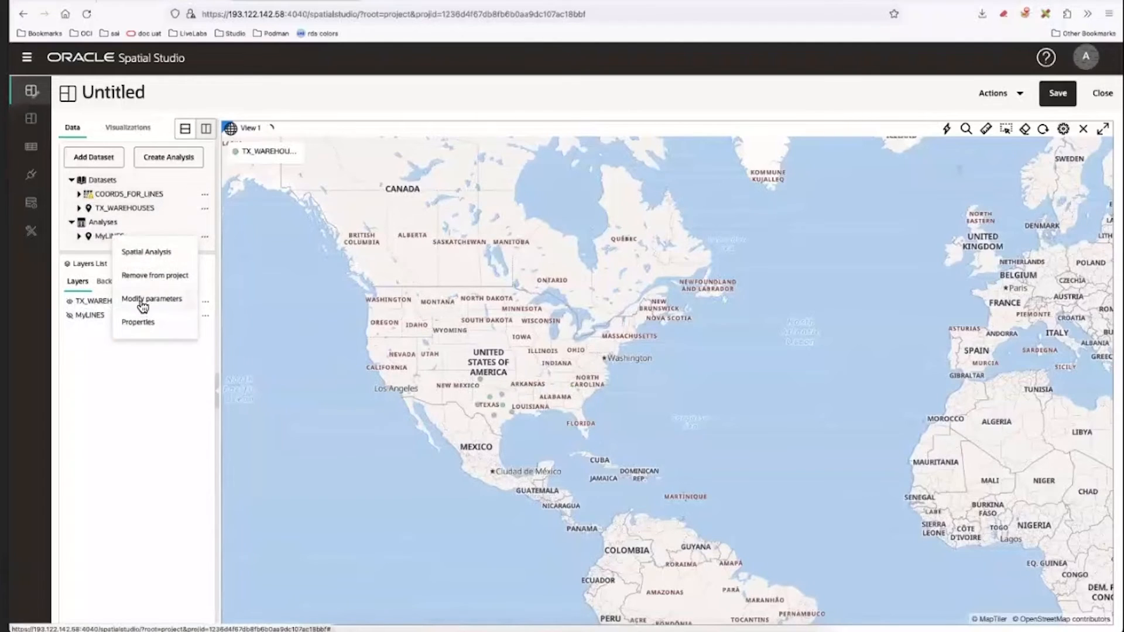
{"action": "key", "text": "Escape"}
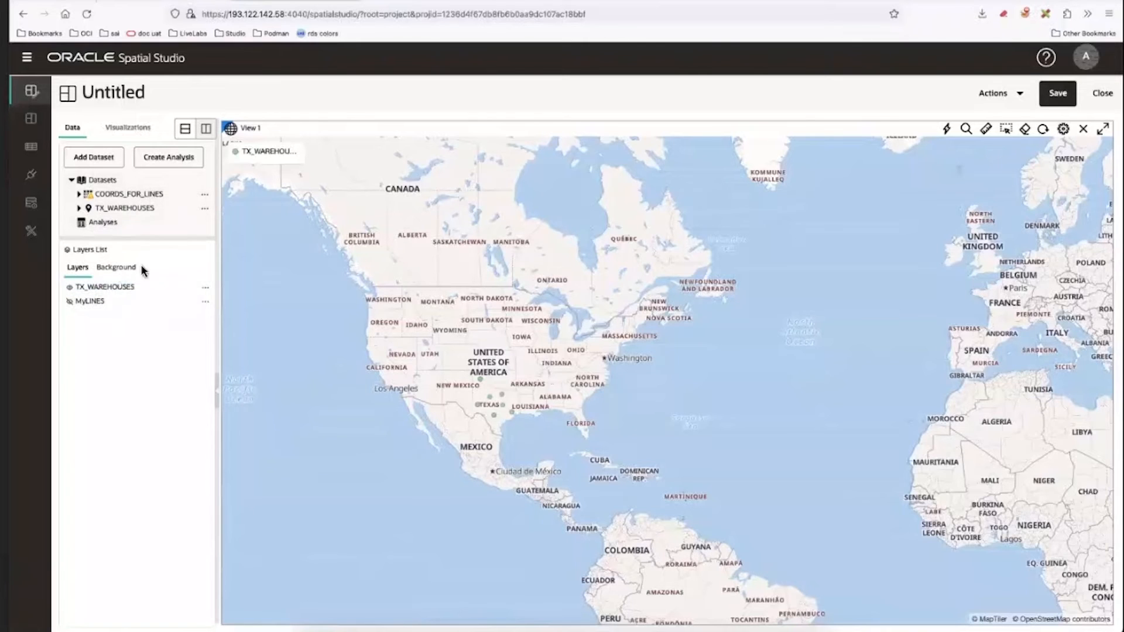
{"action": "left_click", "coordinate": [89, 302]}
{"action": "right_click", "coordinate": [89, 302]}
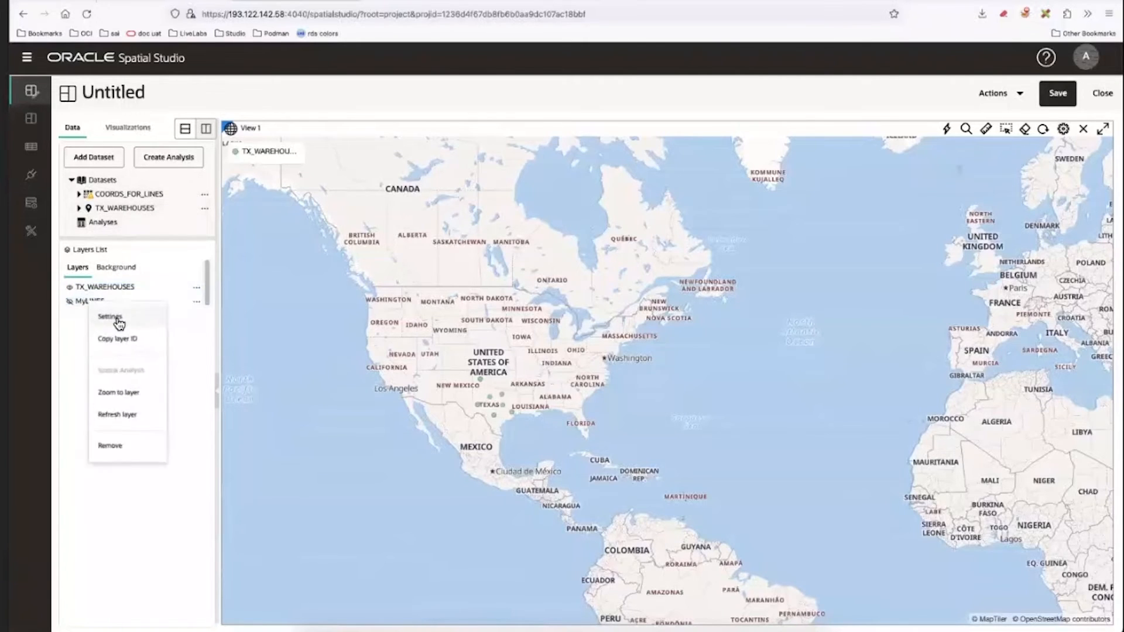
{"action": "left_click", "coordinate": [117, 456]}
{"action": "right_click", "coordinate": [135, 209]}
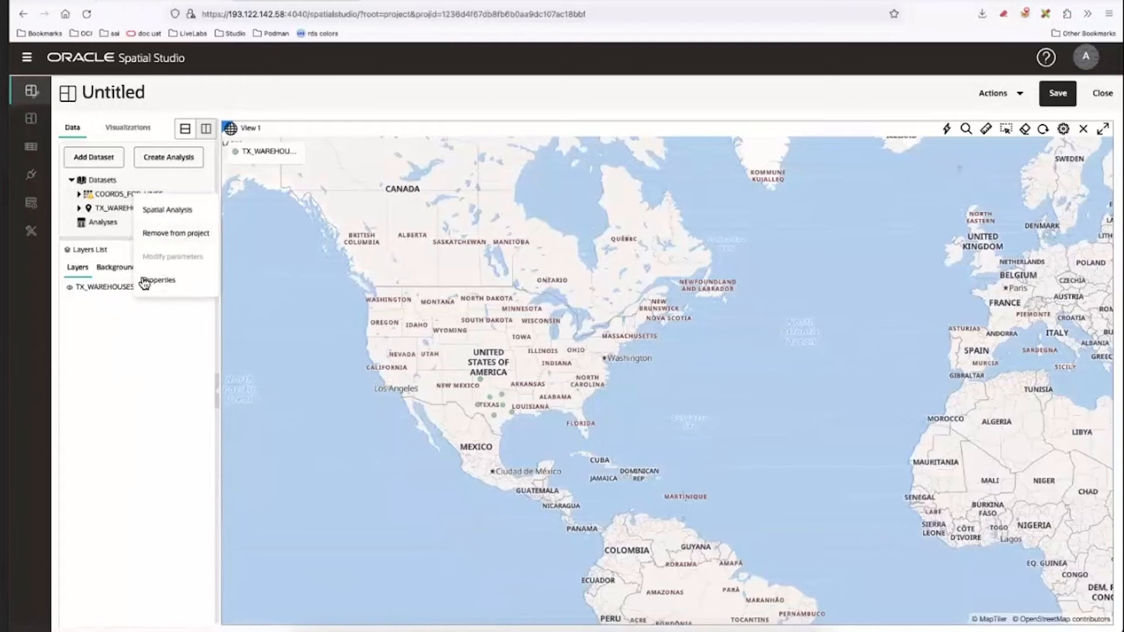
{"action": "left_click", "coordinate": [162, 227]}
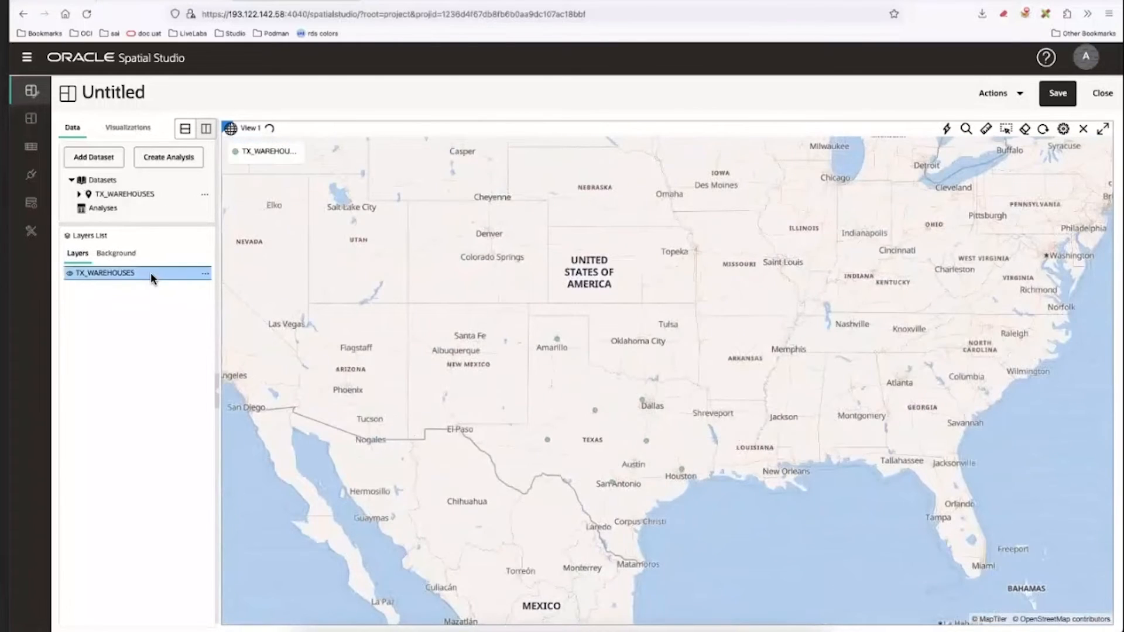
- Style TX_WAREHOUSES points as dark green #063c06 circles with radius 7, then zoom toward Texas
{"action": "left_click", "coordinate": [205, 274]}
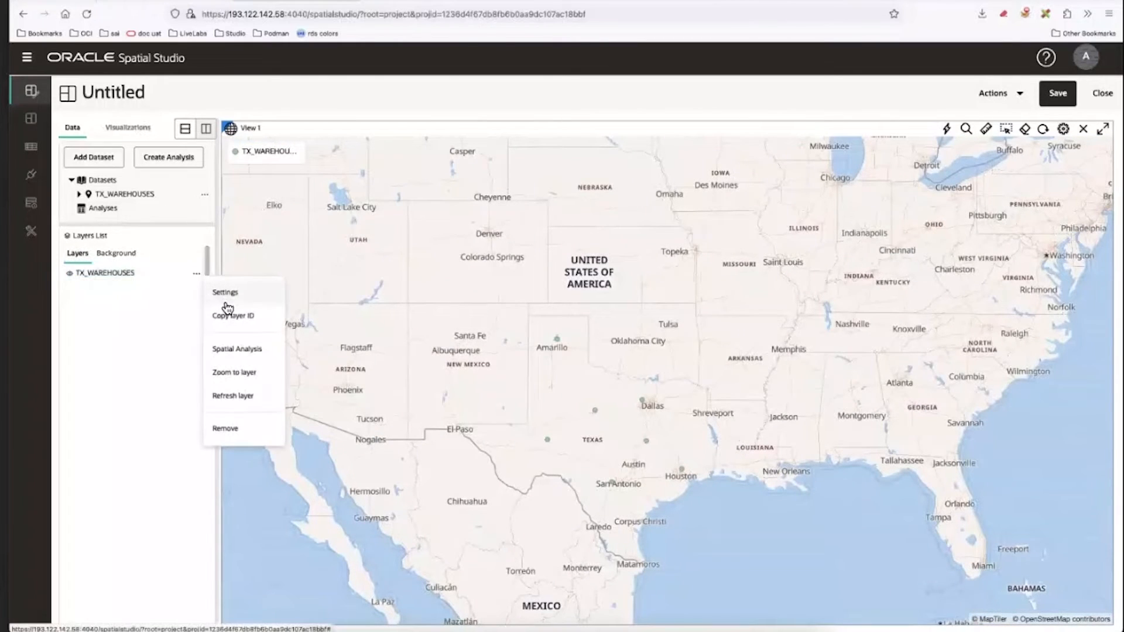
{"action": "left_click", "coordinate": [221, 293]}
{"action": "left_click", "coordinate": [180, 339]}
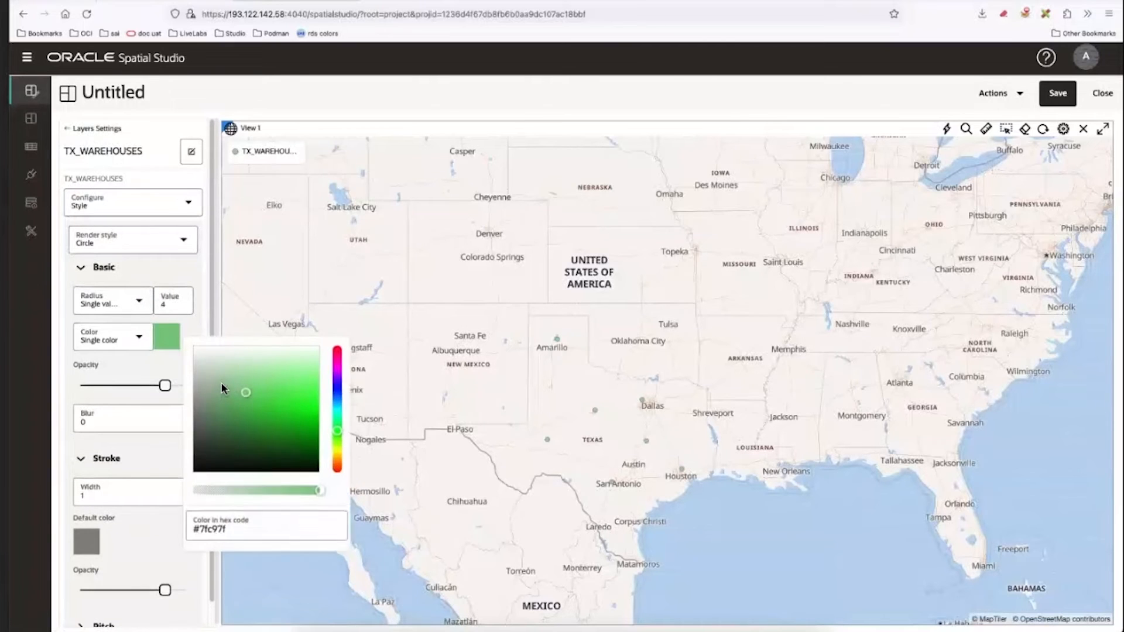
{"action": "left_click", "coordinate": [299, 459]}
{"action": "left_click", "coordinate": [177, 309]}
{"action": "type", "text": "4"}
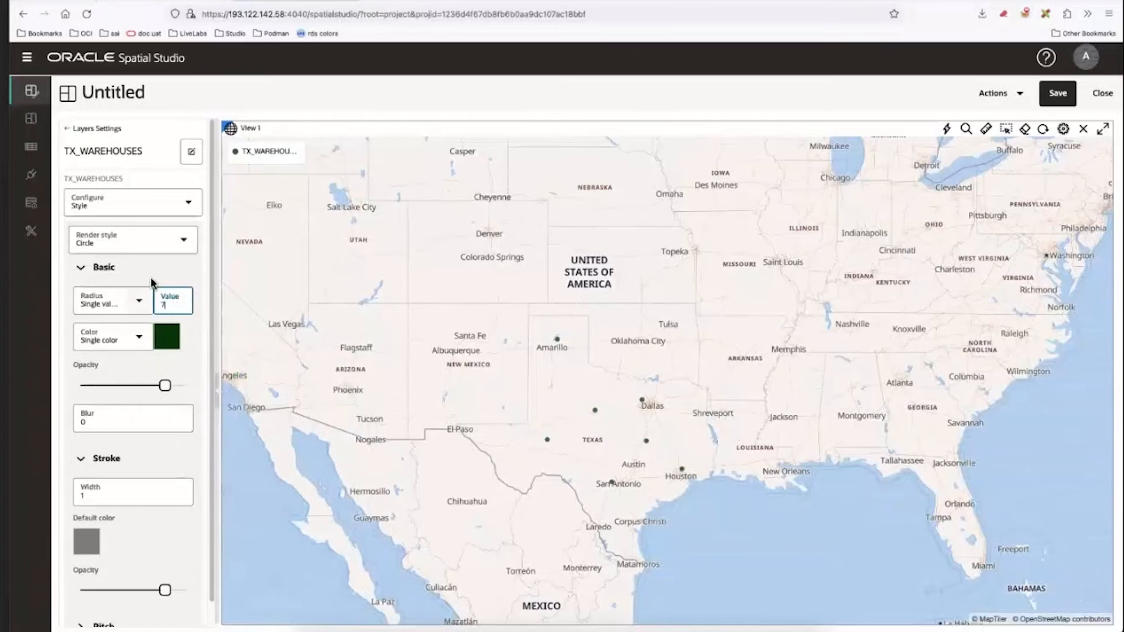
{"action": "left_click", "coordinate": [150, 274]}
{"action": "left_click_drag", "start_coordinate": [471, 425], "coordinate": [699, 441]}
{"action": "scroll", "coordinate": [699, 441], "scroll_direction": "up", "scroll_amount": 2}
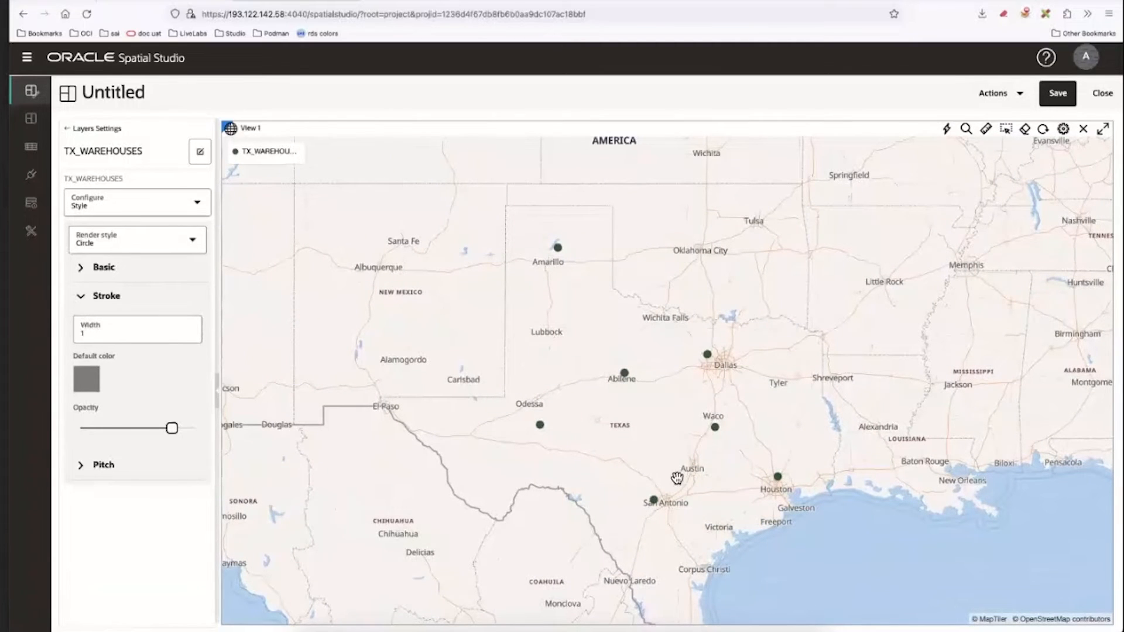
- Drop a pin at a spot in central Texas on the map
{"action": "right_click", "coordinate": [601, 423]}
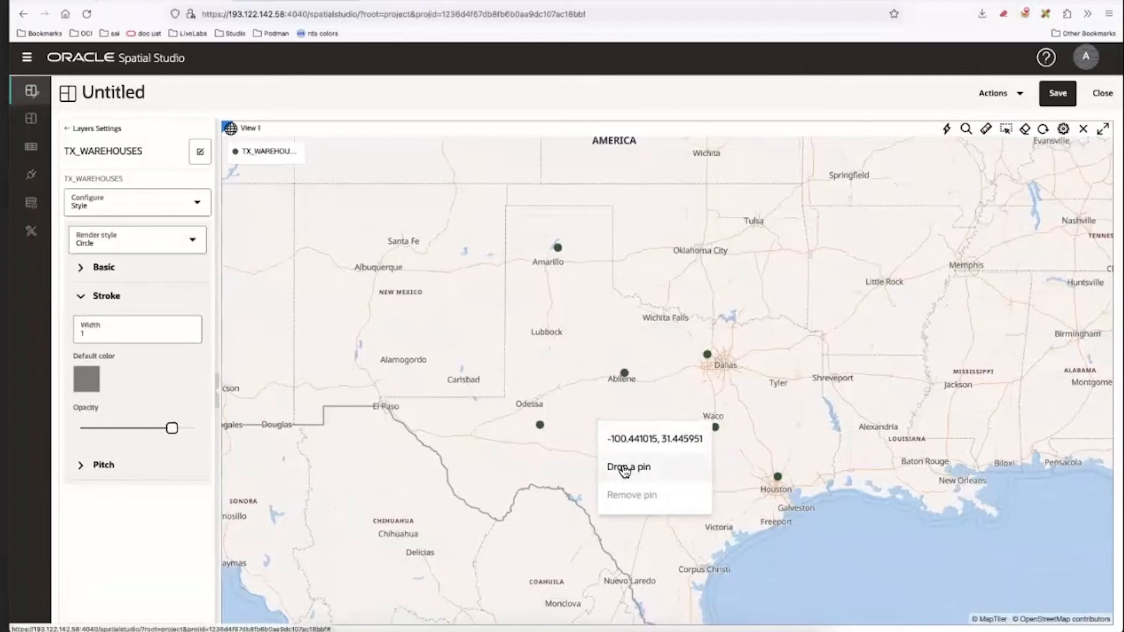
{"action": "left_click", "coordinate": [624, 471]}
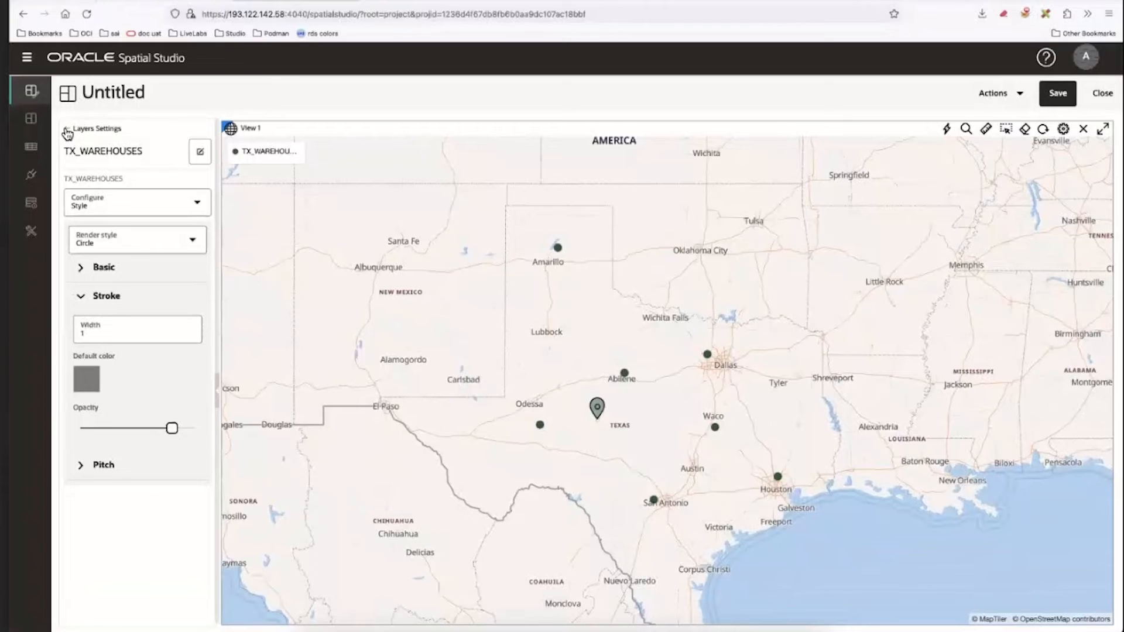
{"action": "left_click", "coordinate": [67, 128]}
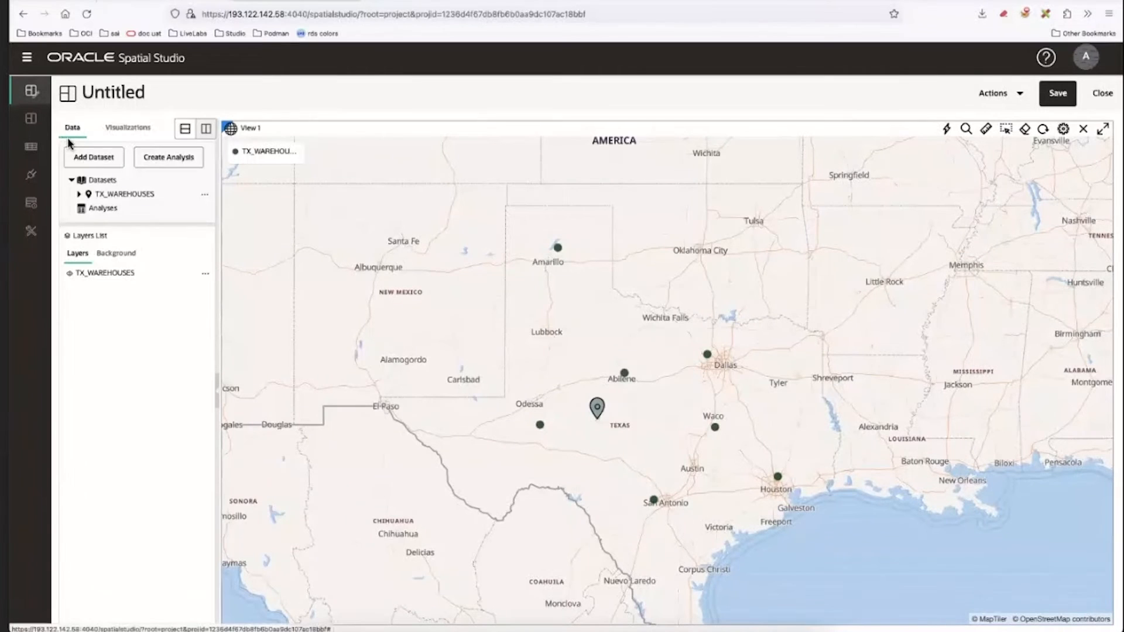
- Run a Driving route analysis to the dropped pin with the Route column and Shortest time
{"action": "left_click", "coordinate": [193, 169]}
{"action": "left_click", "coordinate": [541, 177]}
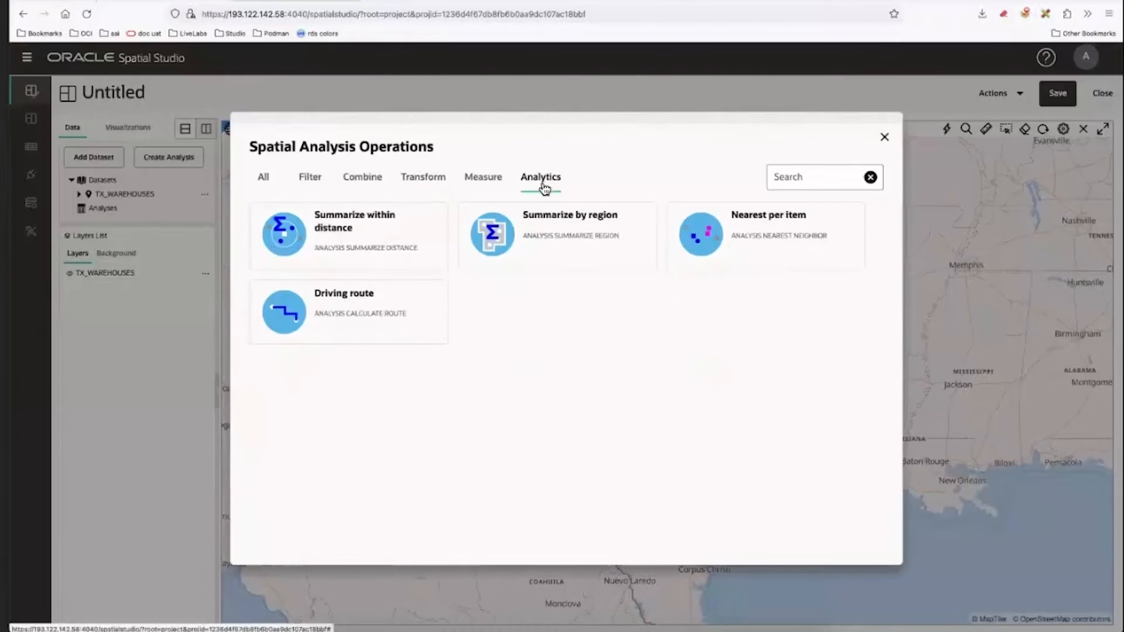
{"action": "left_click", "coordinate": [360, 293]}
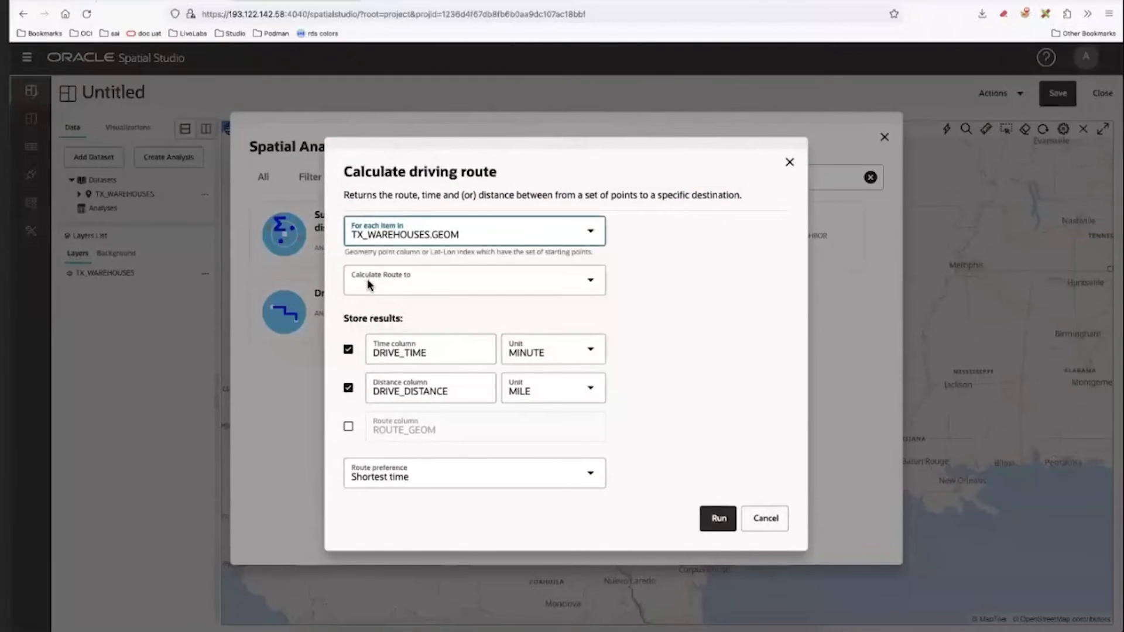
{"action": "left_click", "coordinate": [404, 274]}
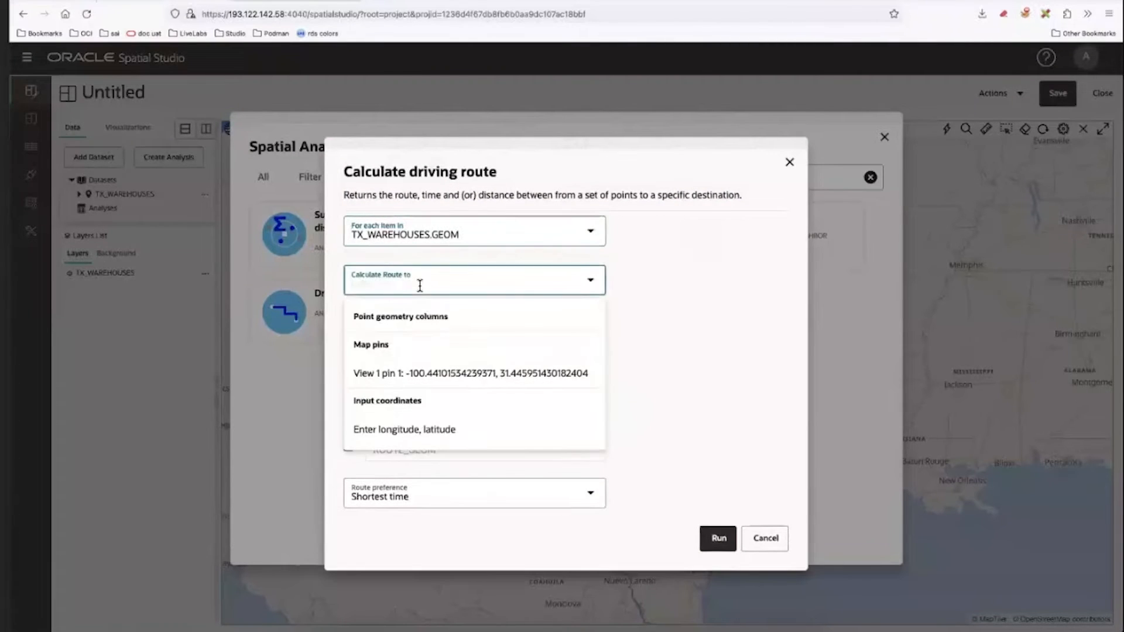
{"action": "left_click", "coordinate": [409, 364]}
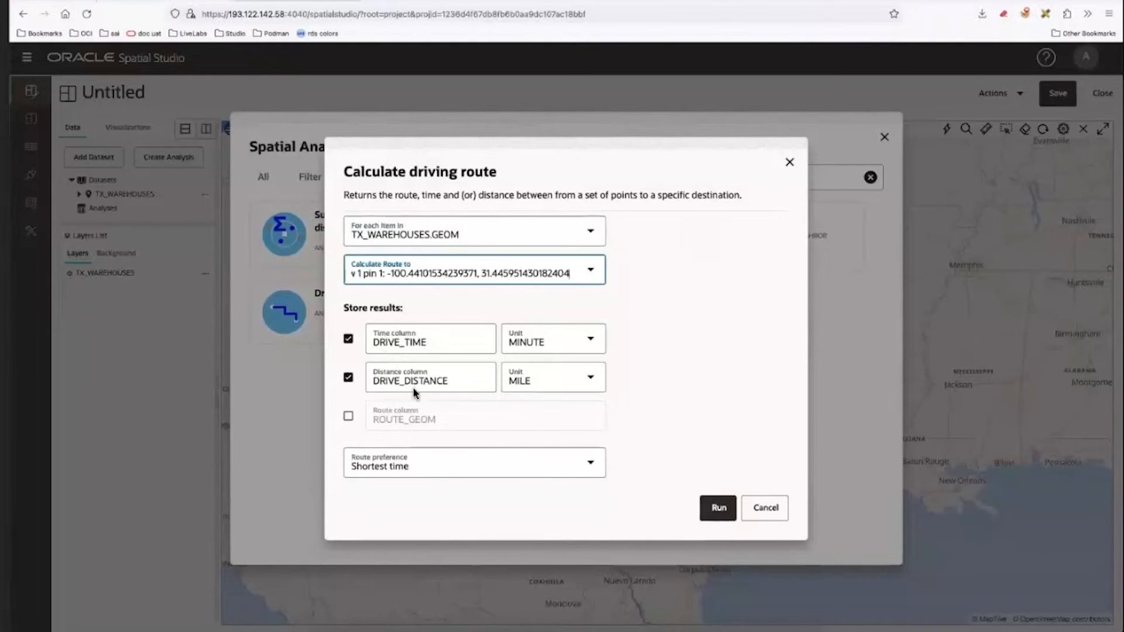
{"action": "left_click", "coordinate": [348, 416]}
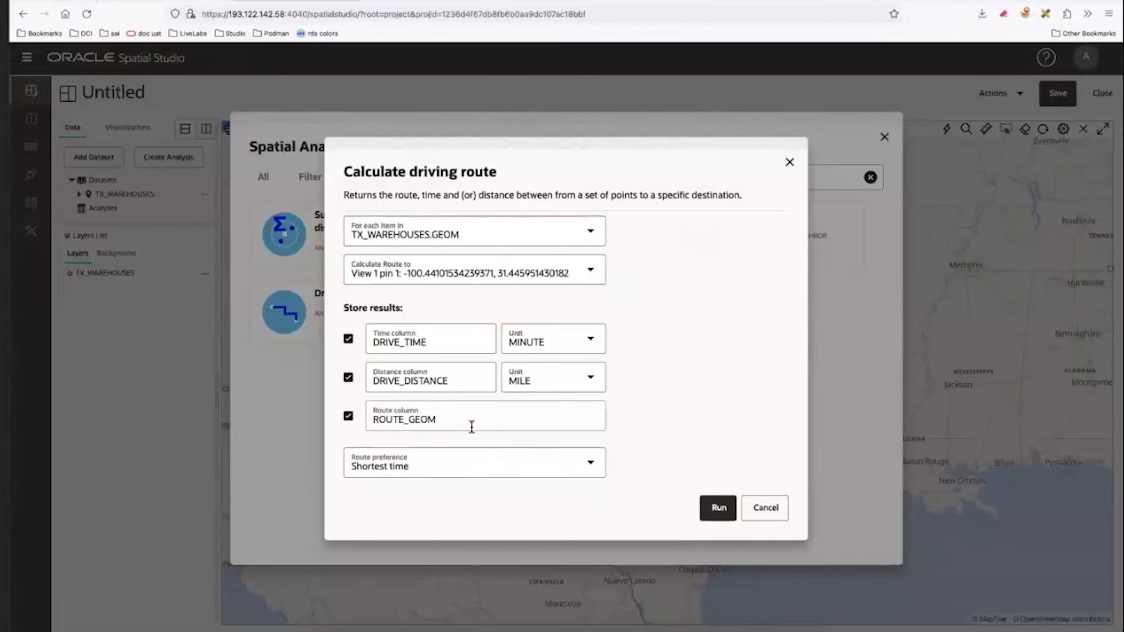
{"action": "left_click", "coordinate": [491, 471]}
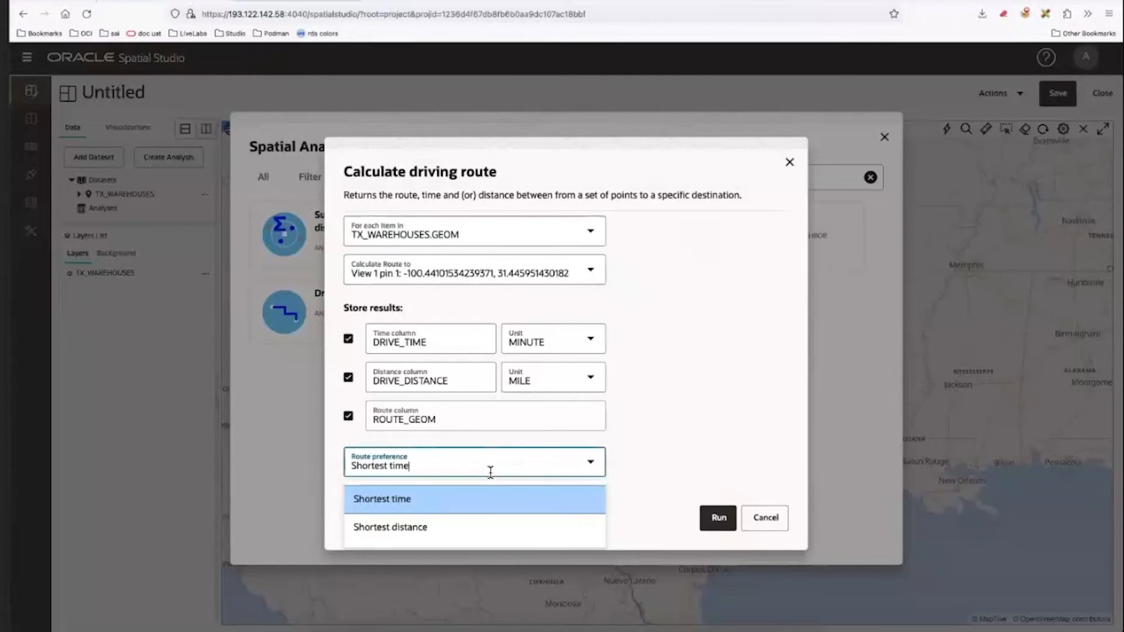
{"action": "left_click", "coordinate": [676, 460]}
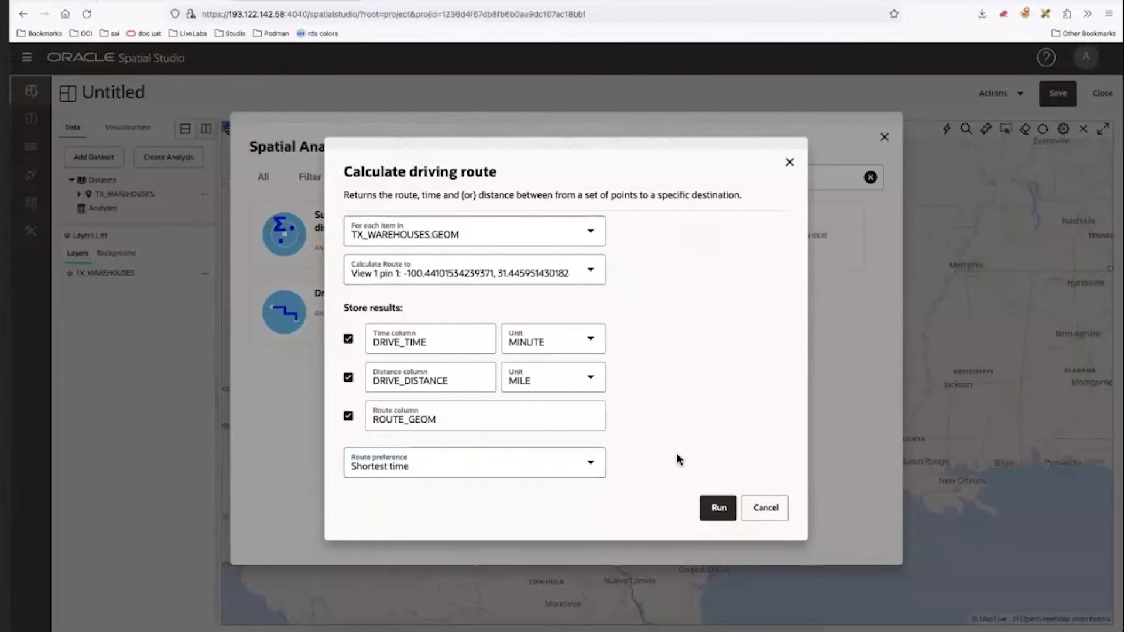
{"action": "left_click", "coordinate": [719, 507]}
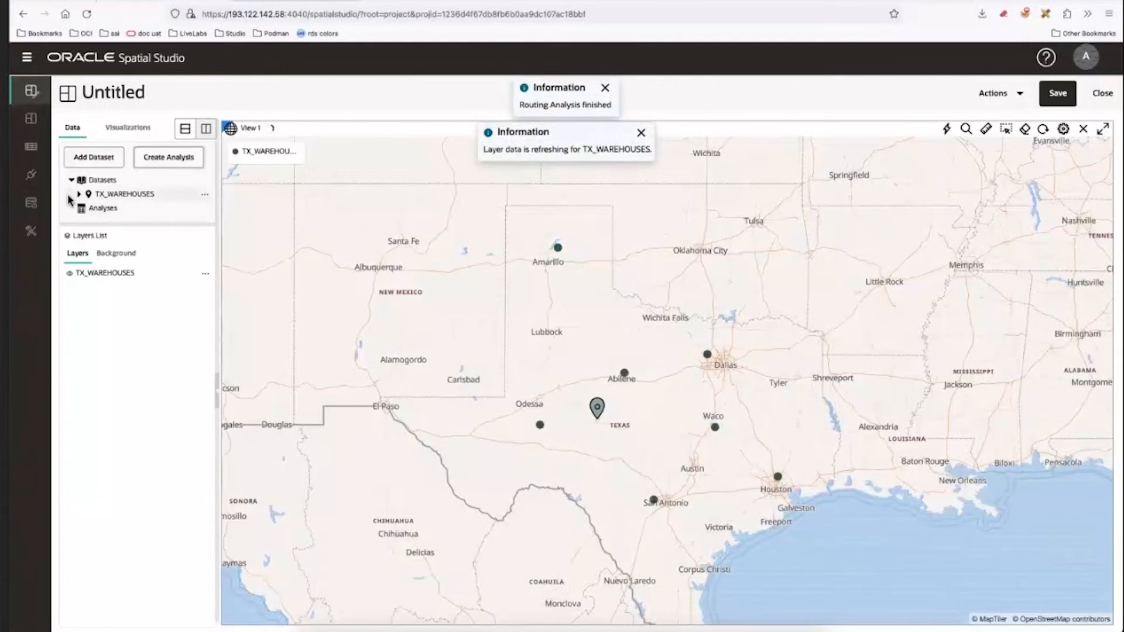
- Add the TX_WAREHOUSES ROUTE_GEOM field to the map as a route layer
{"action": "left_click", "coordinate": [79, 194]}
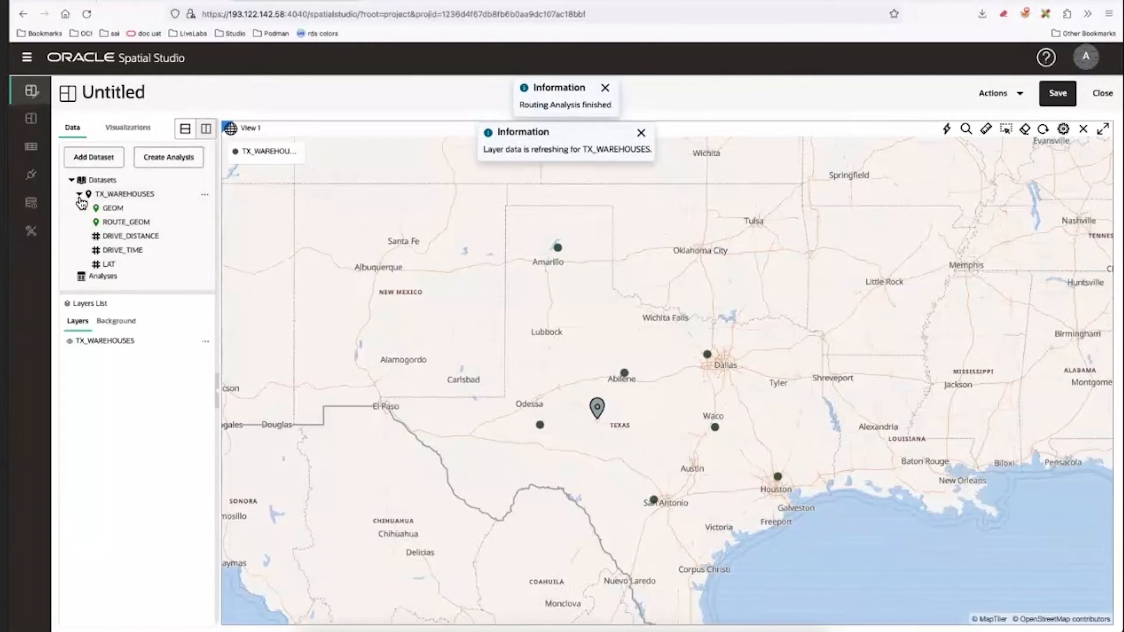
{"action": "left_click", "coordinate": [142, 226]}
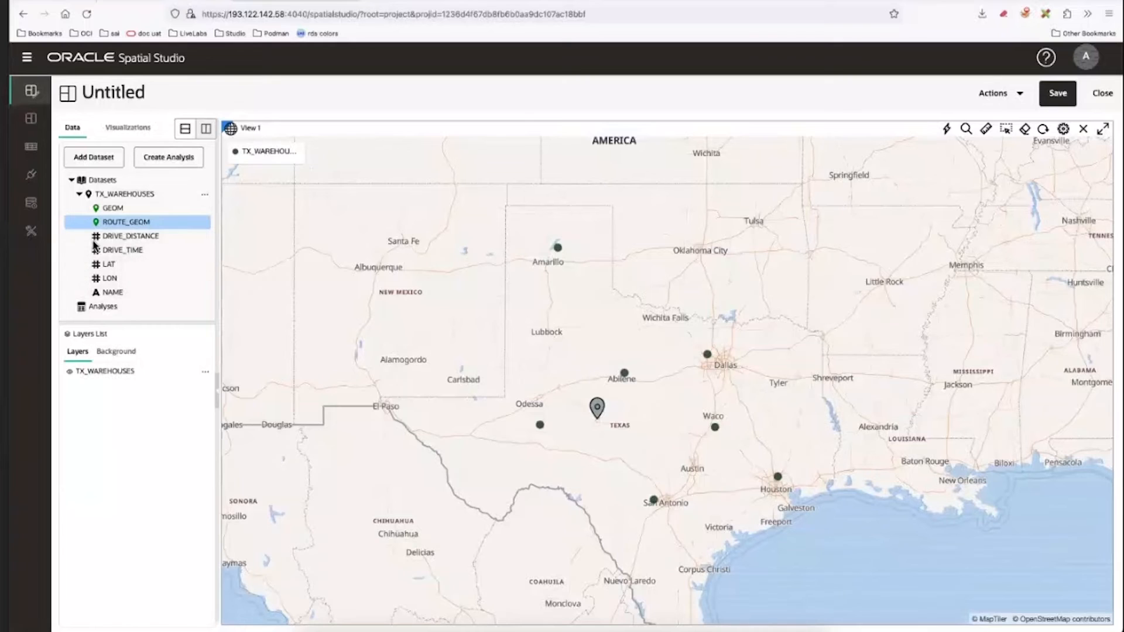
{"action": "left_click_drag", "start_coordinate": [139, 224], "coordinate": [569, 377]}
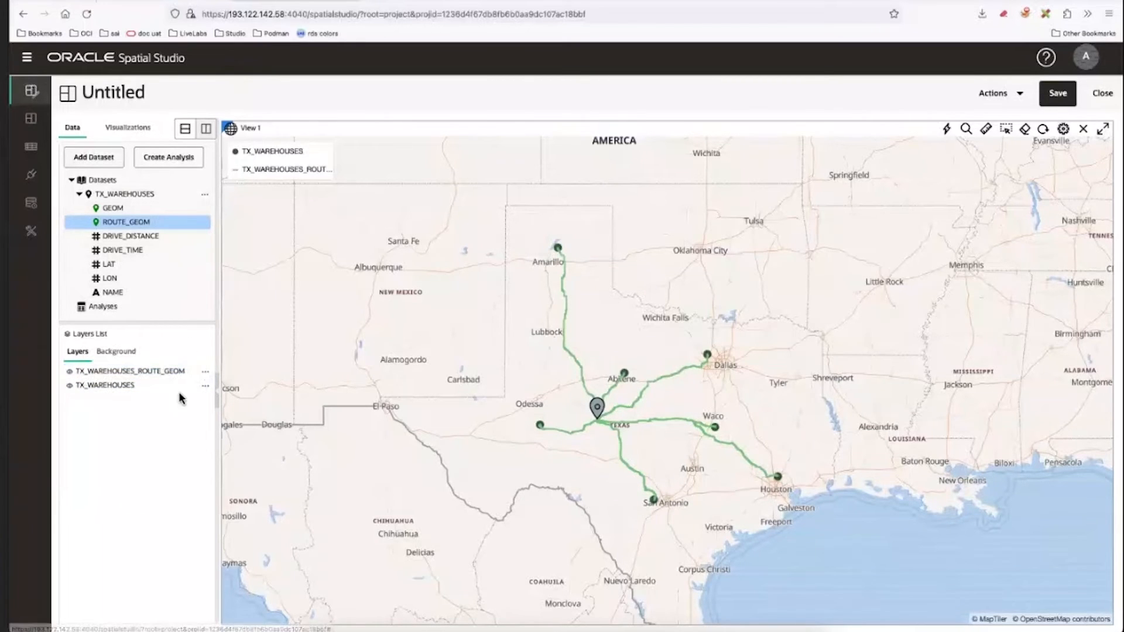
{"action": "left_click", "coordinate": [206, 373]}
- Enable route-layer info windows showing NAME, DRIVE_TIME and DRIVE_DISTANCE
{"action": "left_click", "coordinate": [224, 383]}
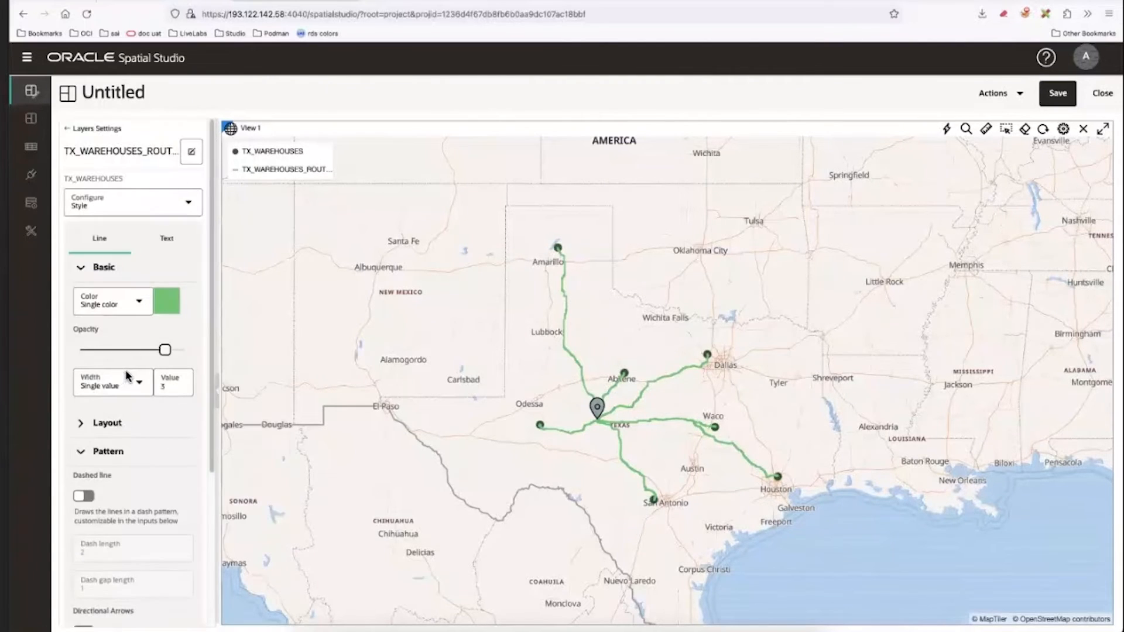
{"action": "left_click", "coordinate": [133, 210]}
{"action": "left_click", "coordinate": [101, 279]}
{"action": "scroll", "coordinate": [154, 468], "scroll_direction": "down", "scroll_amount": 1}
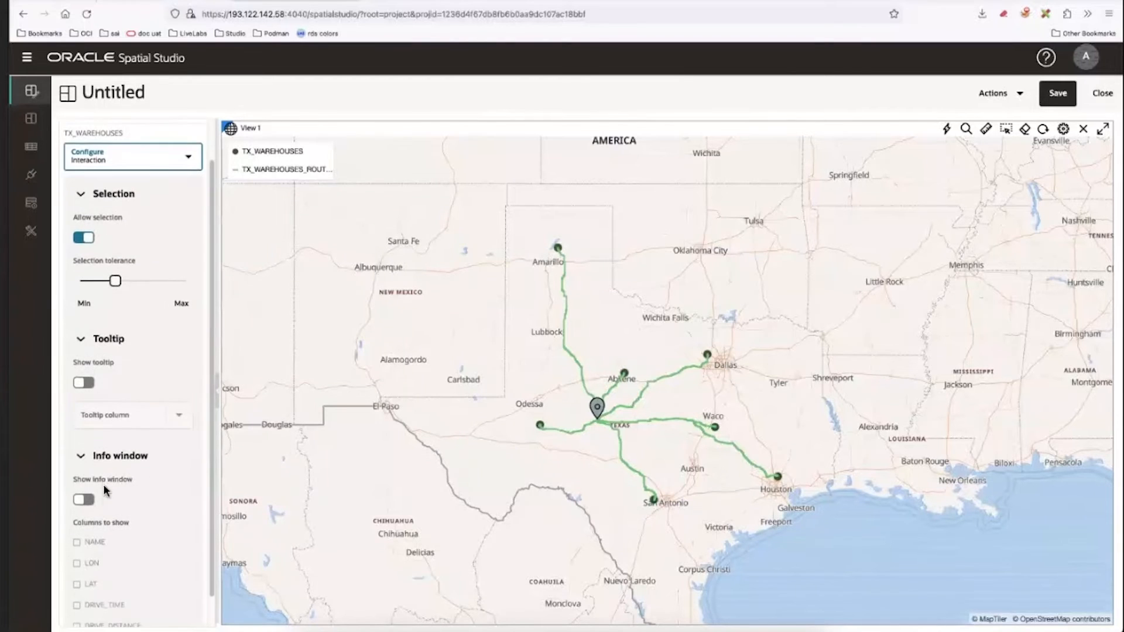
{"action": "left_click", "coordinate": [101, 505]}
{"action": "scroll", "coordinate": [105, 509], "scroll_direction": "down", "scroll_amount": 1}
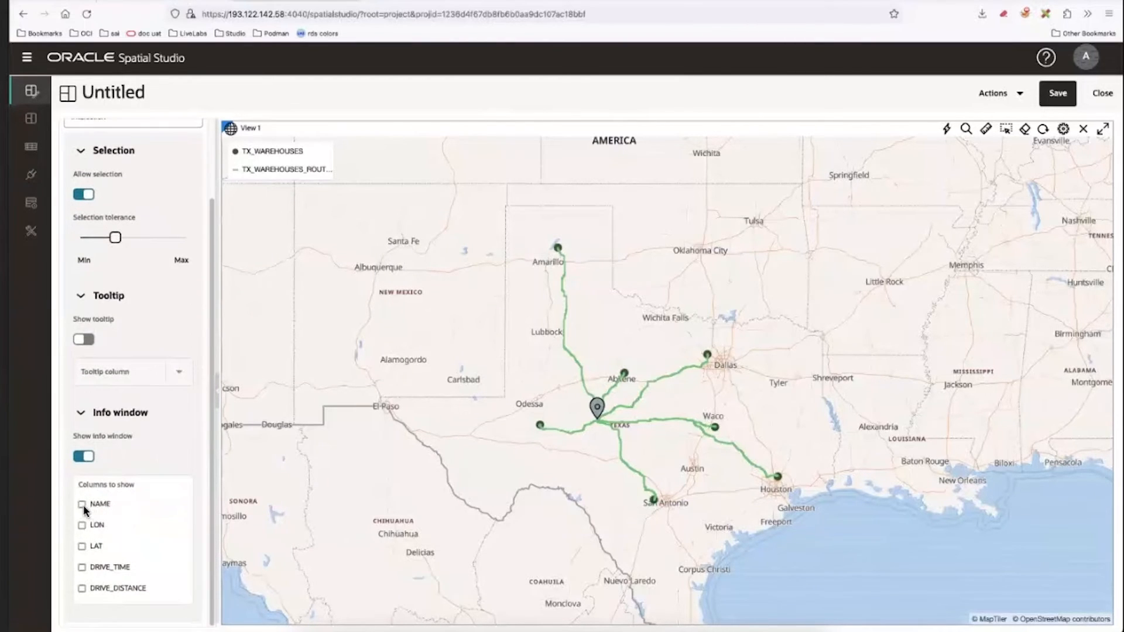
{"action": "left_click", "coordinate": [82, 504]}
{"action": "left_click", "coordinate": [82, 567]}
{"action": "left_click", "coordinate": [82, 590]}
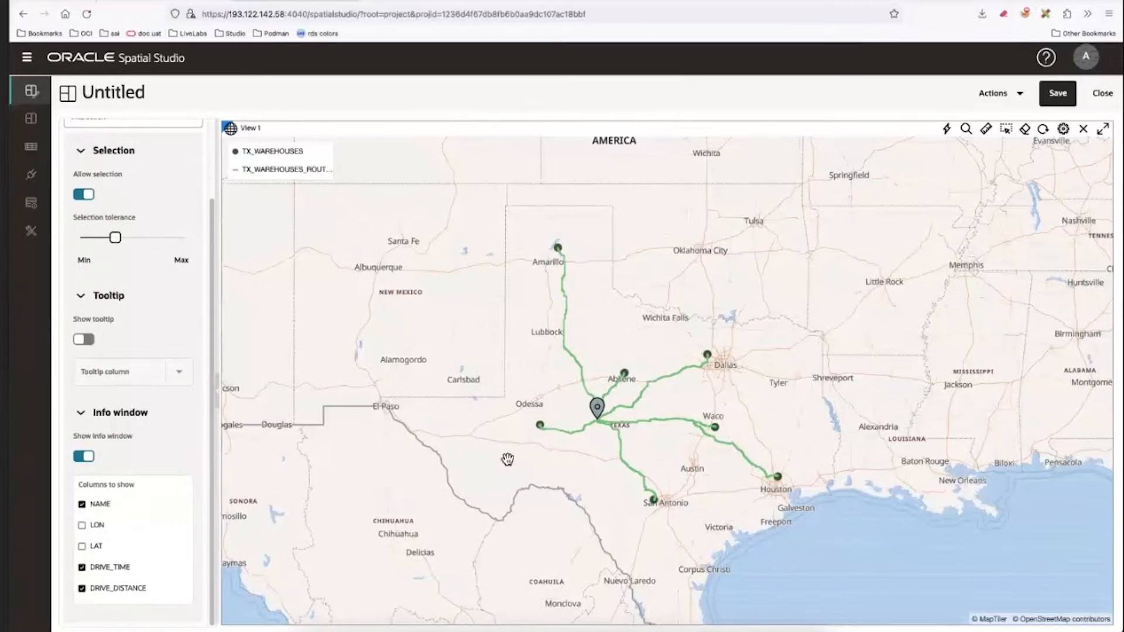
- Check the Odessa route's info window, pan around, then close the project without saving
{"action": "left_click", "coordinate": [569, 432]}
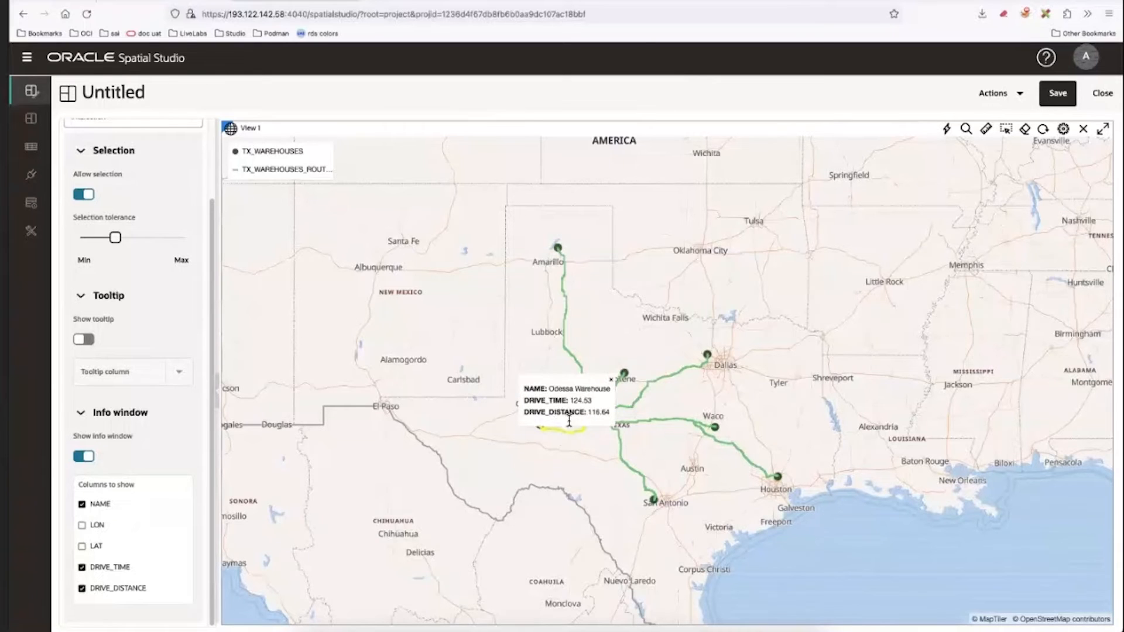
{"action": "left_click", "coordinate": [611, 380]}
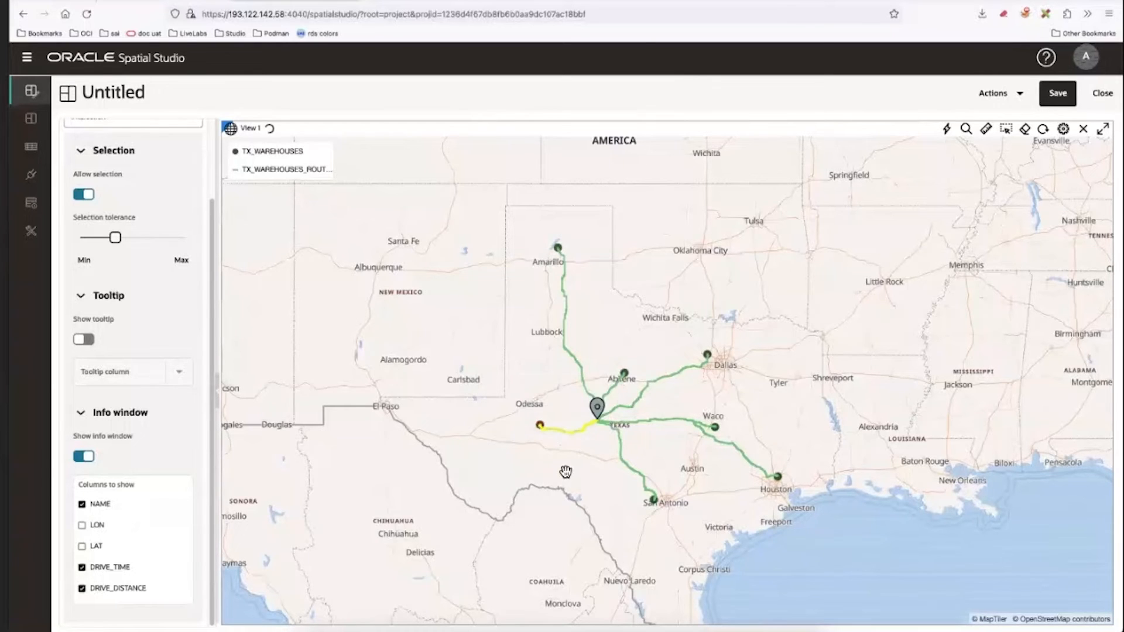
{"action": "scroll", "coordinate": [595, 464], "scroll_direction": "up", "scroll_amount": 5}
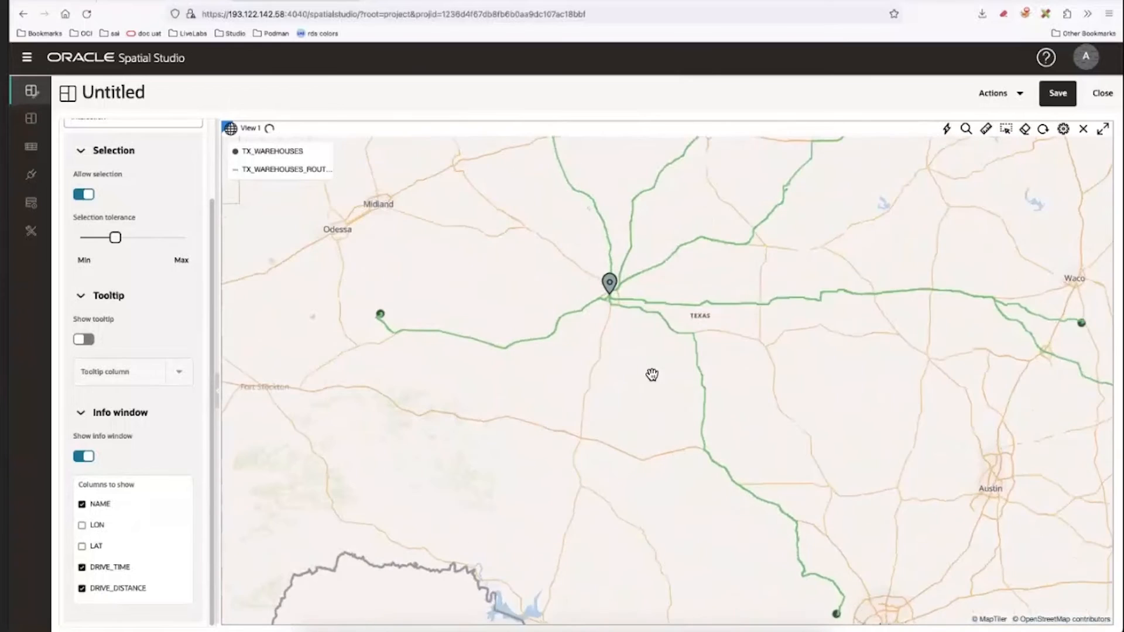
{"action": "left_click_drag", "start_coordinate": [593, 405], "coordinate": [594, 398]}
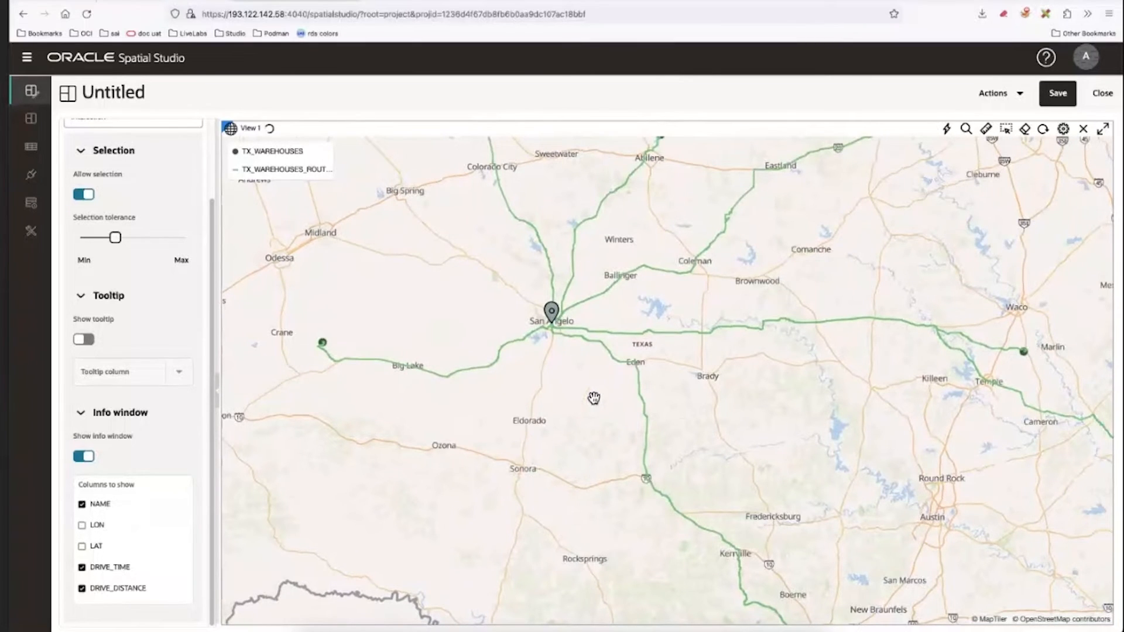
{"action": "scroll", "coordinate": [579, 393], "scroll_direction": "down", "scroll_amount": 3}
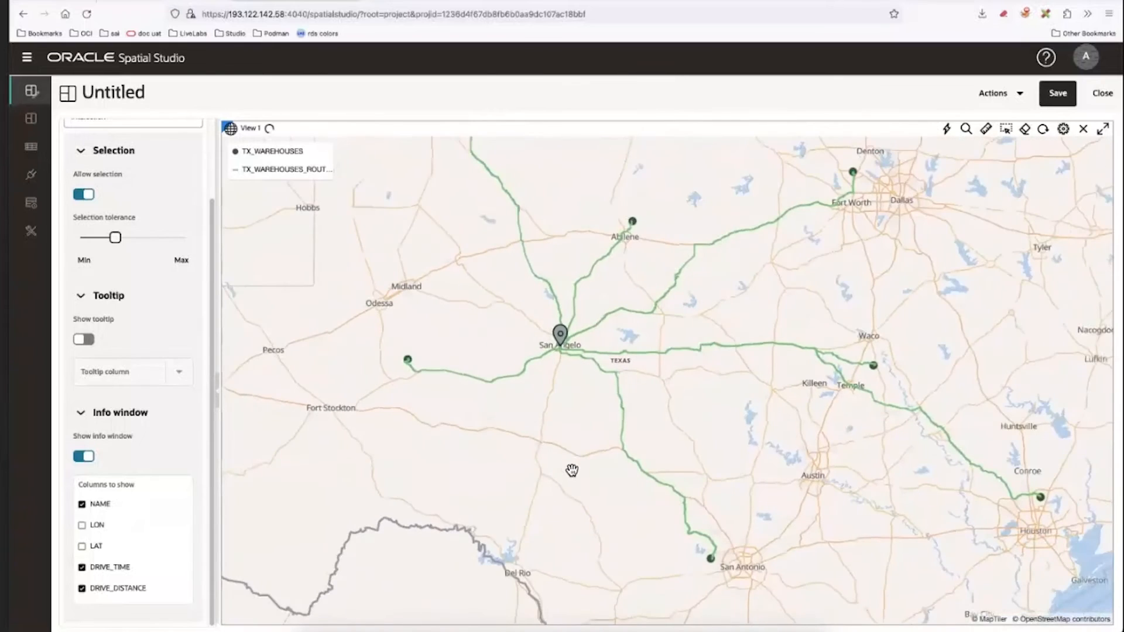
{"action": "scroll", "coordinate": [572, 470], "scroll_direction": "down", "scroll_amount": 1}
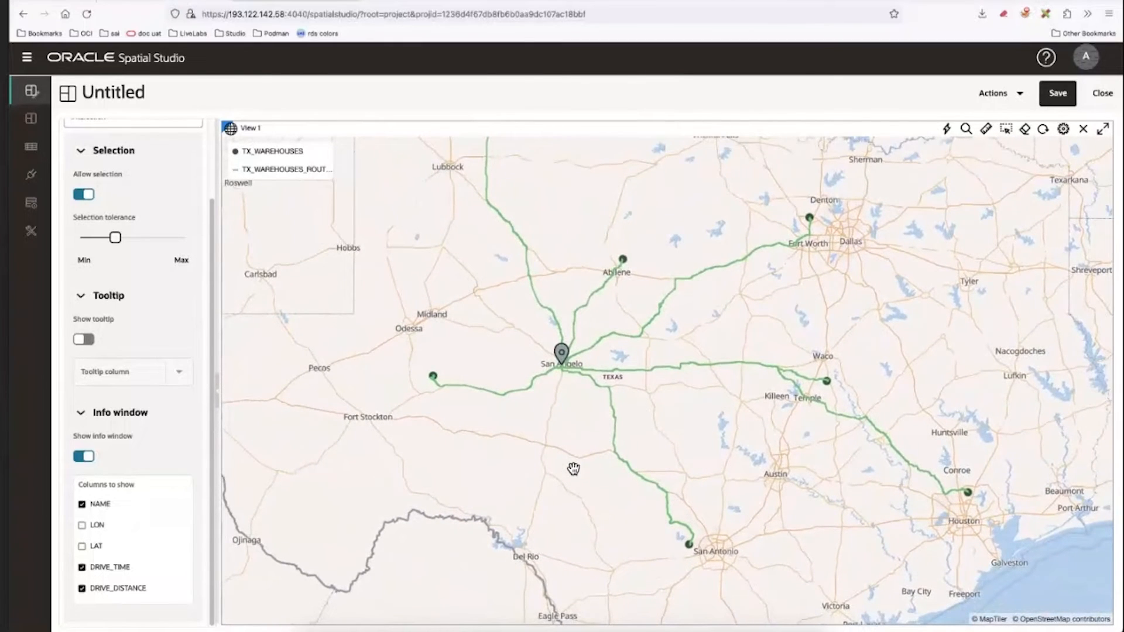
{"action": "scroll", "coordinate": [576, 467], "scroll_direction": "up", "scroll_amount": 1}
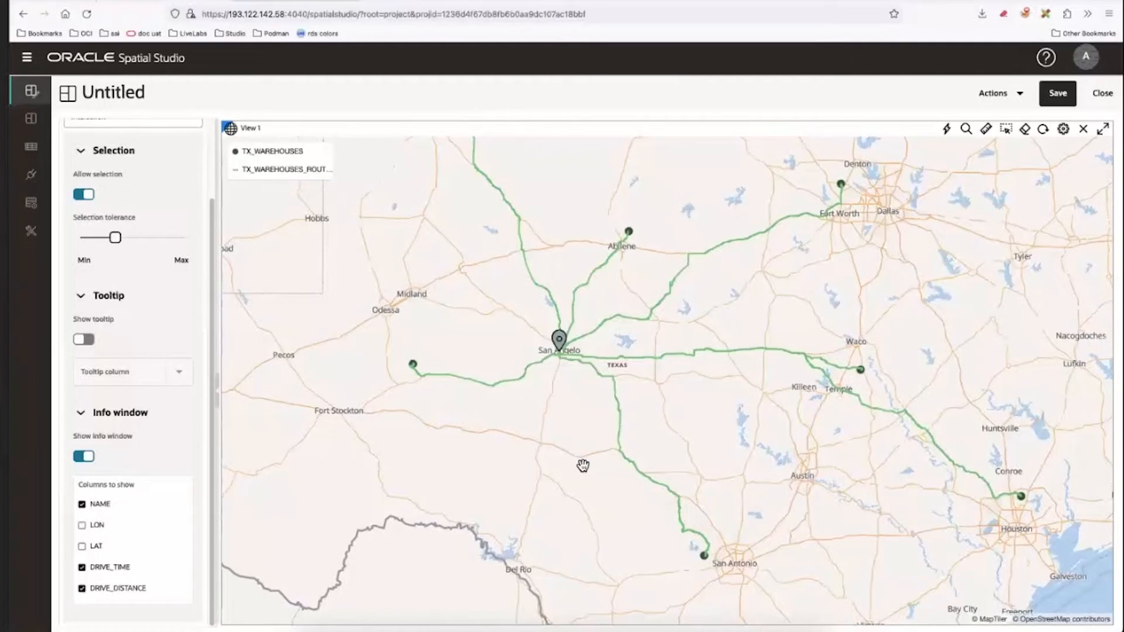
{"action": "scroll", "coordinate": [472, 406], "scroll_direction": "down", "scroll_amount": 1}
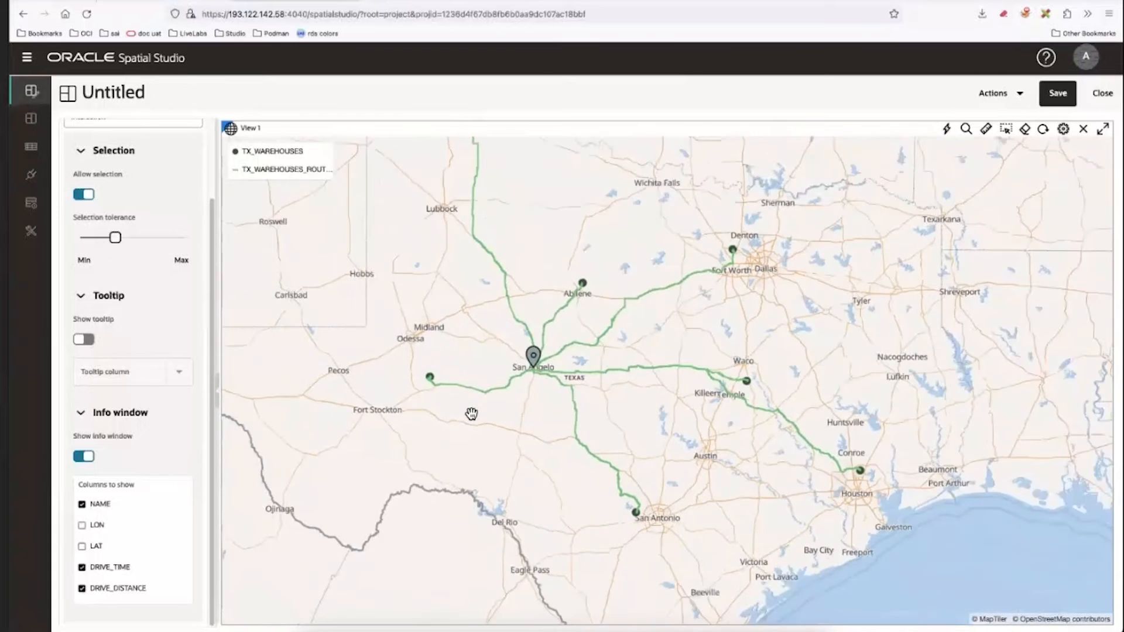
{"action": "left_click_drag", "start_coordinate": [455, 448], "coordinate": [632, 585]}
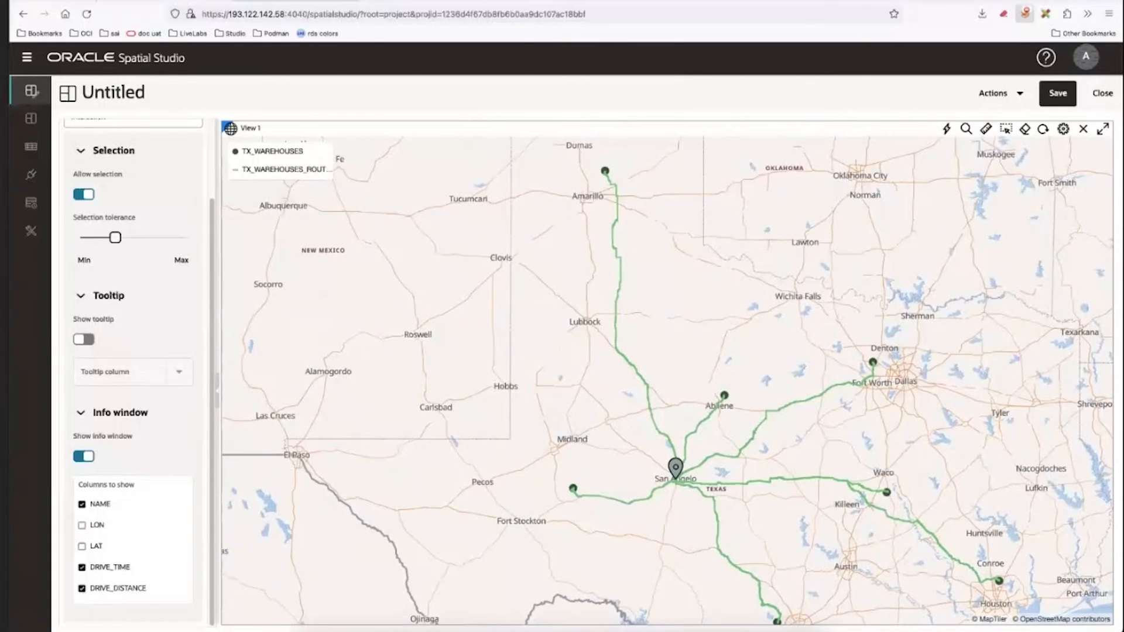
{"action": "left_click", "coordinate": [1102, 94]}
{"action": "left_click", "coordinate": [663, 383]}
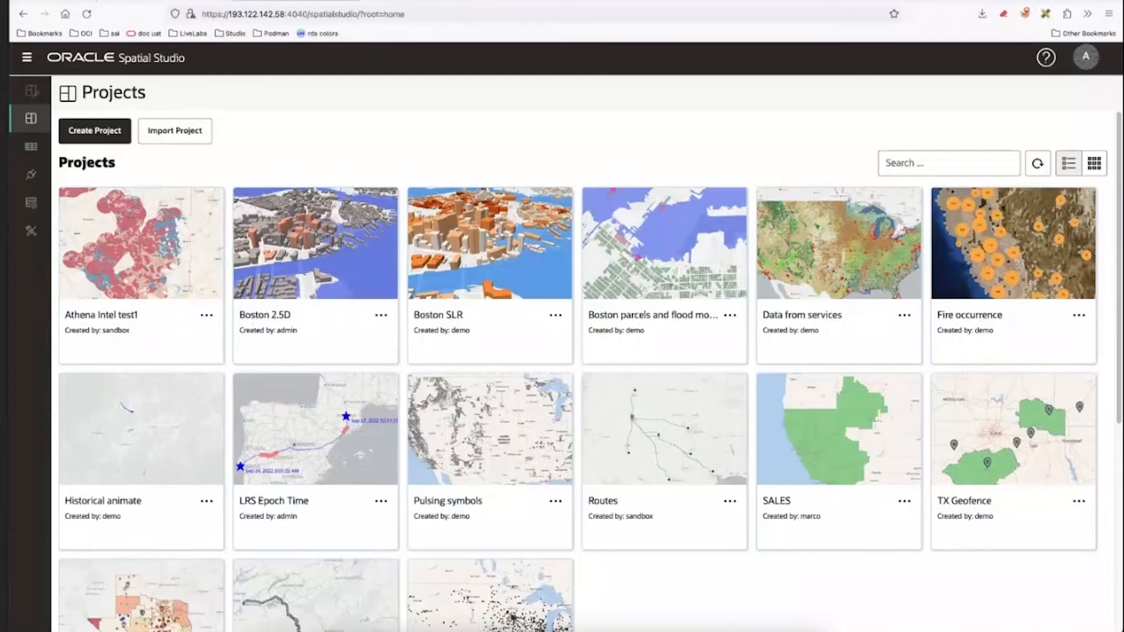
- Reveal the Access-Generator Token from the profile menu's Access Tokens list
{"action": "left_click", "coordinate": [1085, 57]}
{"action": "left_click", "coordinate": [1095, 167]}
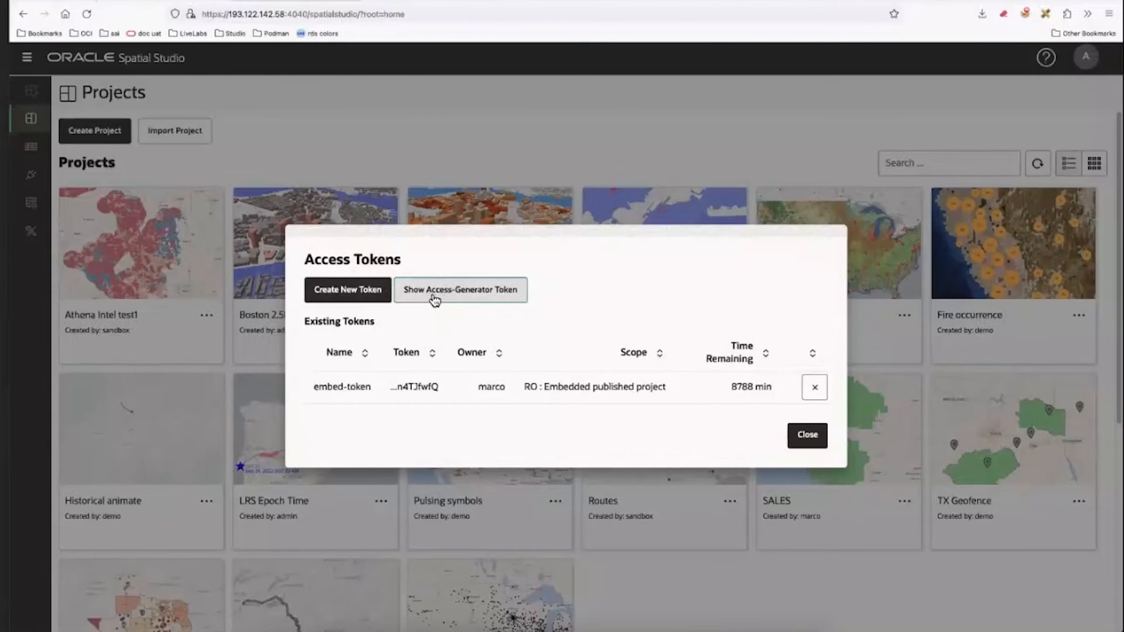
{"action": "left_click", "coordinate": [457, 291]}
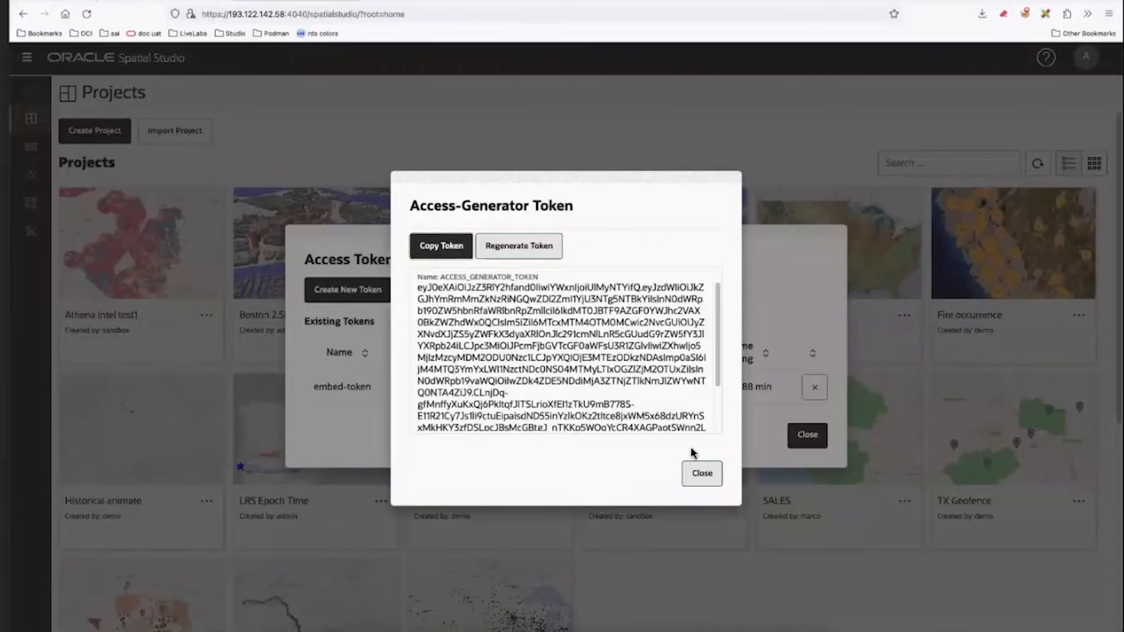
- Close the Access-Generator Token dialog and bring up the HTTP request file in VS Code
{"action": "left_click", "coordinate": [701, 477]}
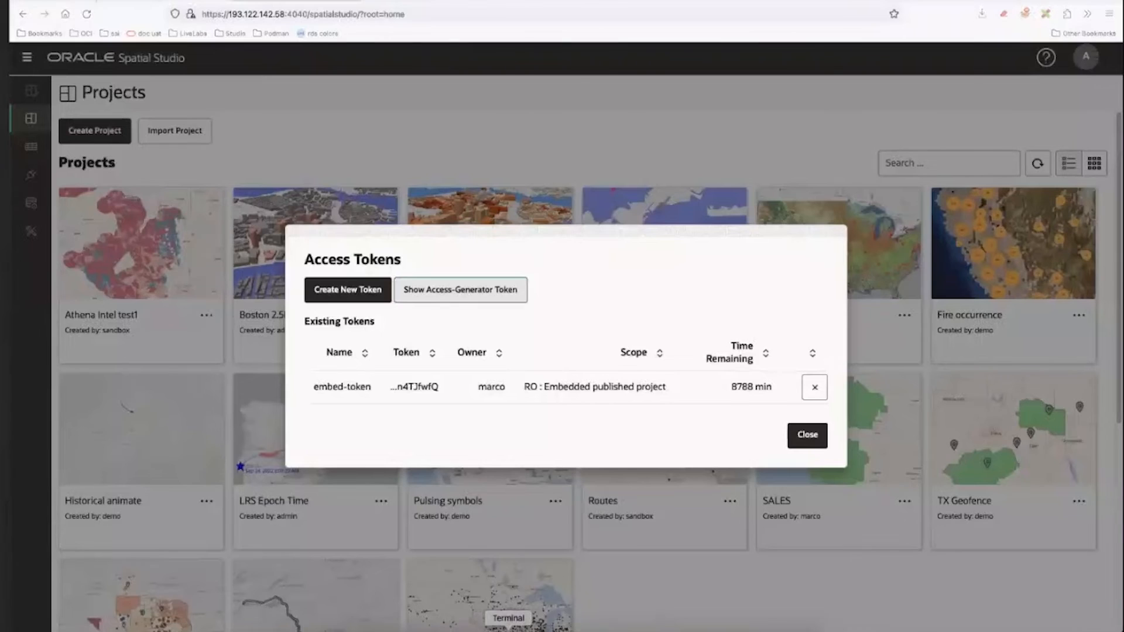
{"action": "left_click", "coordinate": [518, 629]}
{"action": "scroll", "coordinate": [515, 294], "scroll_direction": "up", "scroll_amount": 2}
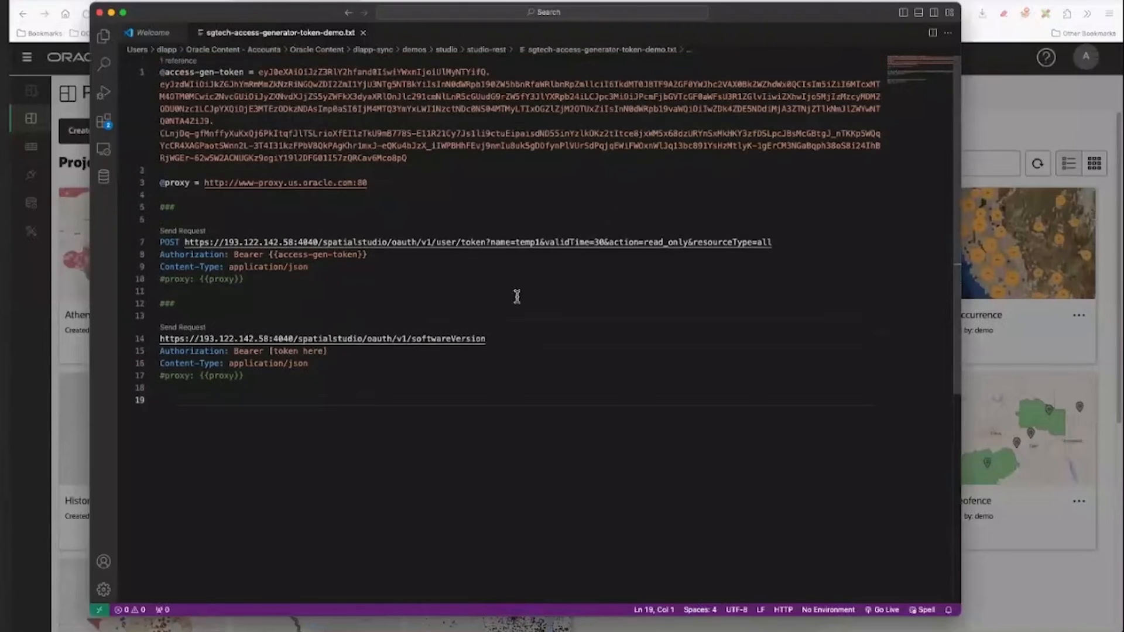
- Review the access-gen-token value and the POST URL's validTime=30 and action parameters
{"action": "left_click", "coordinate": [414, 158]}
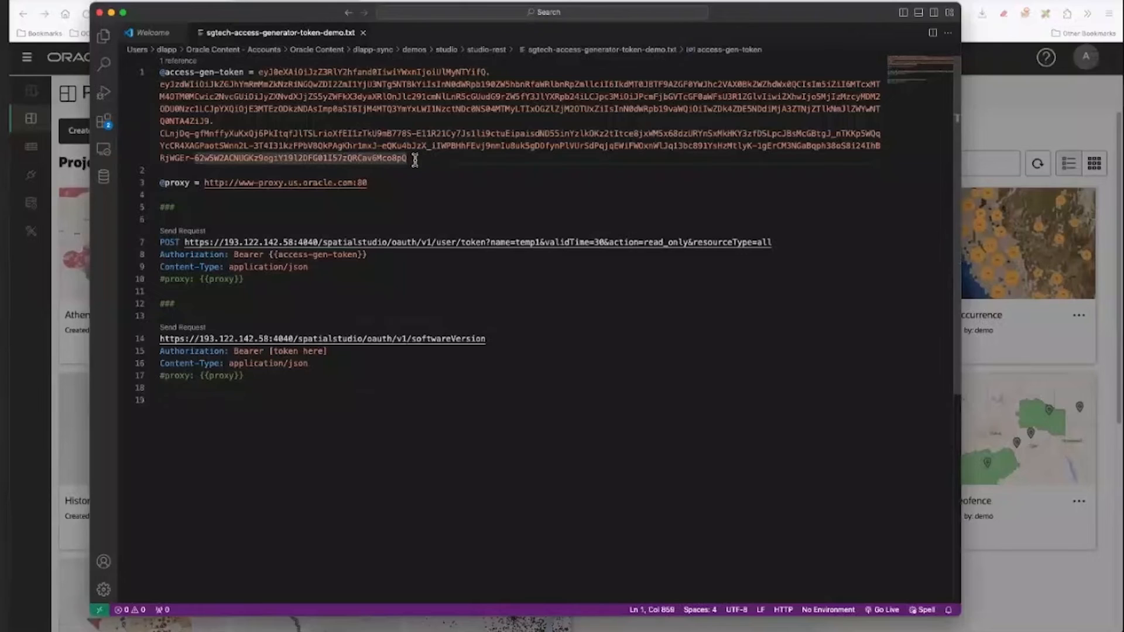
{"action": "left_click_drag", "start_coordinate": [452, 161], "coordinate": [257, 70]}
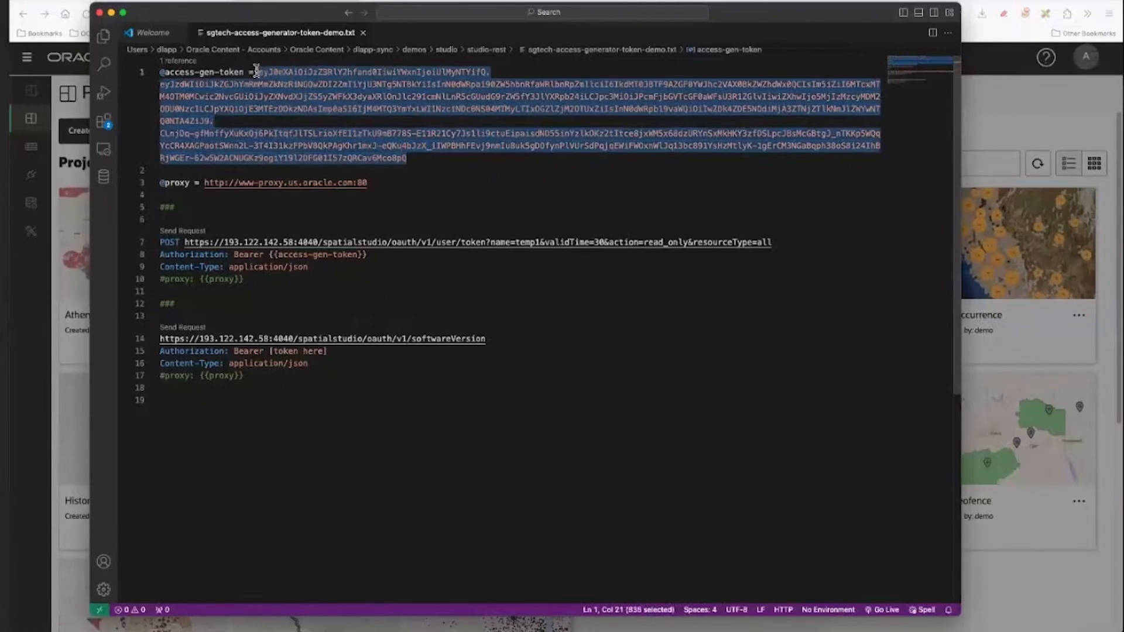
{"action": "left_click", "coordinate": [466, 169]}
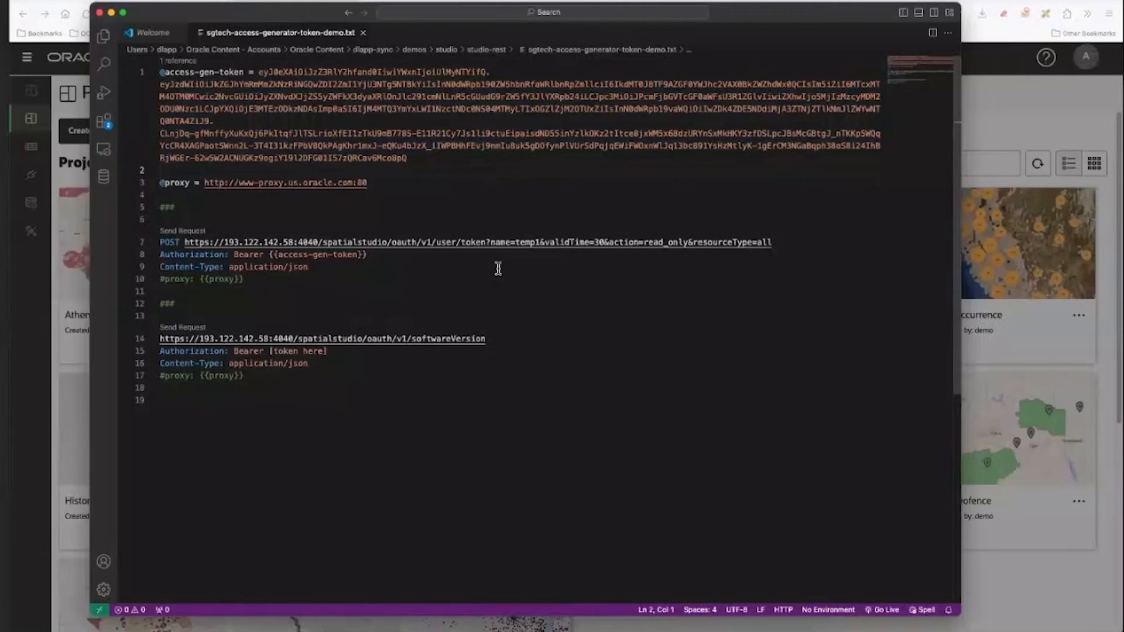
{"action": "left_click", "coordinate": [544, 242]}
{"action": "left_click_drag", "start_coordinate": [554, 239], "coordinate": [604, 242]}
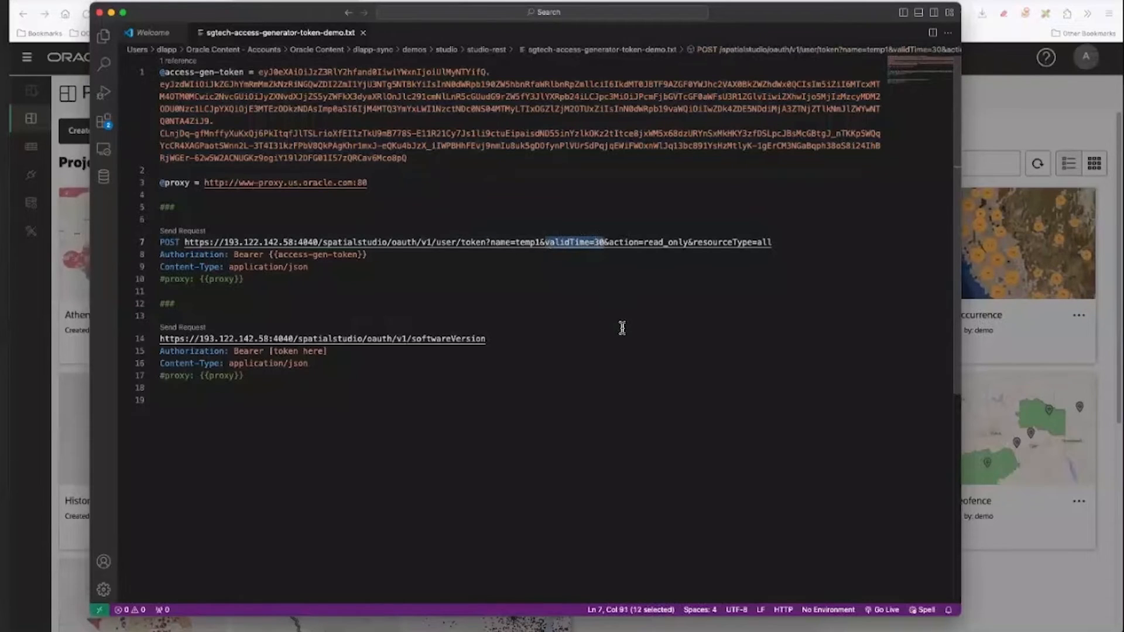
{"action": "left_click_drag", "start_coordinate": [609, 242], "coordinate": [778, 245]}
{"action": "left_click", "coordinate": [711, 278]}
- Send the POST request and inspect the returned read-only temp1 token
{"action": "left_click", "coordinate": [184, 231]}
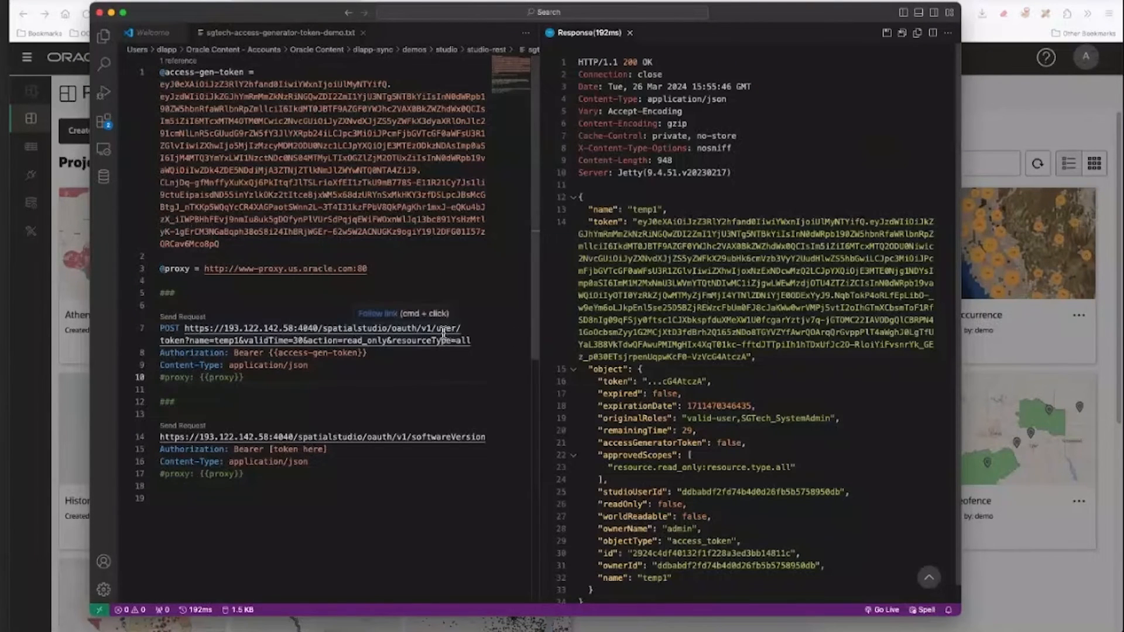
{"action": "left_click_drag", "start_coordinate": [216, 341], "coordinate": [234, 341]}
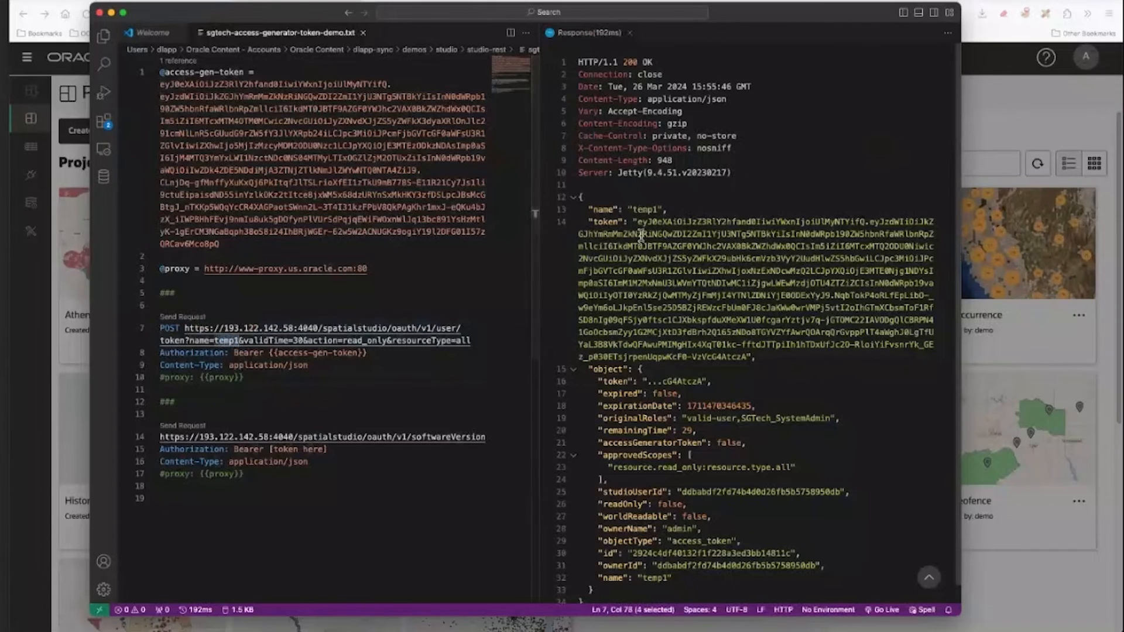
{"action": "left_click_drag", "start_coordinate": [750, 357], "coordinate": [634, 221]}
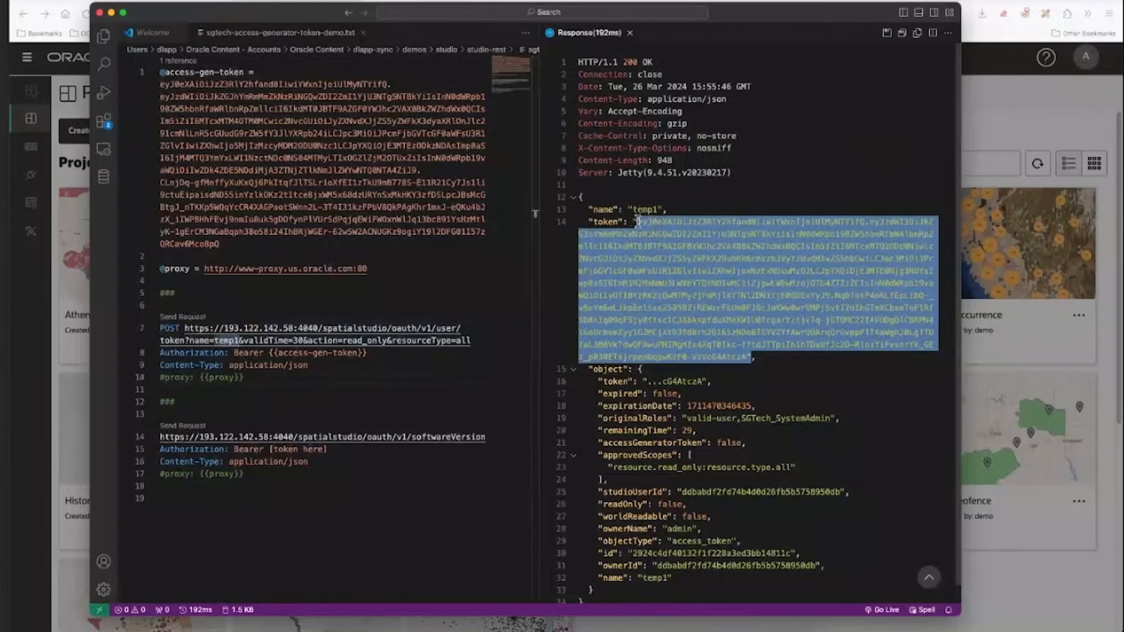
{"action": "left_click", "coordinate": [692, 287]}
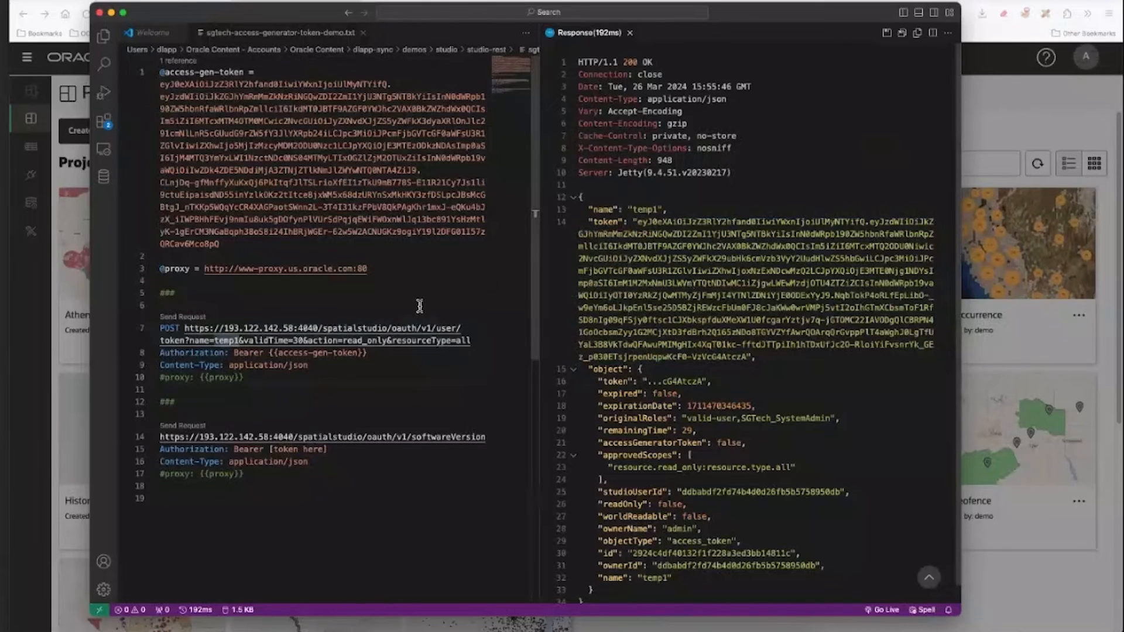
{"action": "scroll", "coordinate": [420, 306], "scroll_direction": "down", "scroll_amount": 3}
{"action": "scroll", "coordinate": [420, 306], "scroll_direction": "down", "scroll_amount": 2}
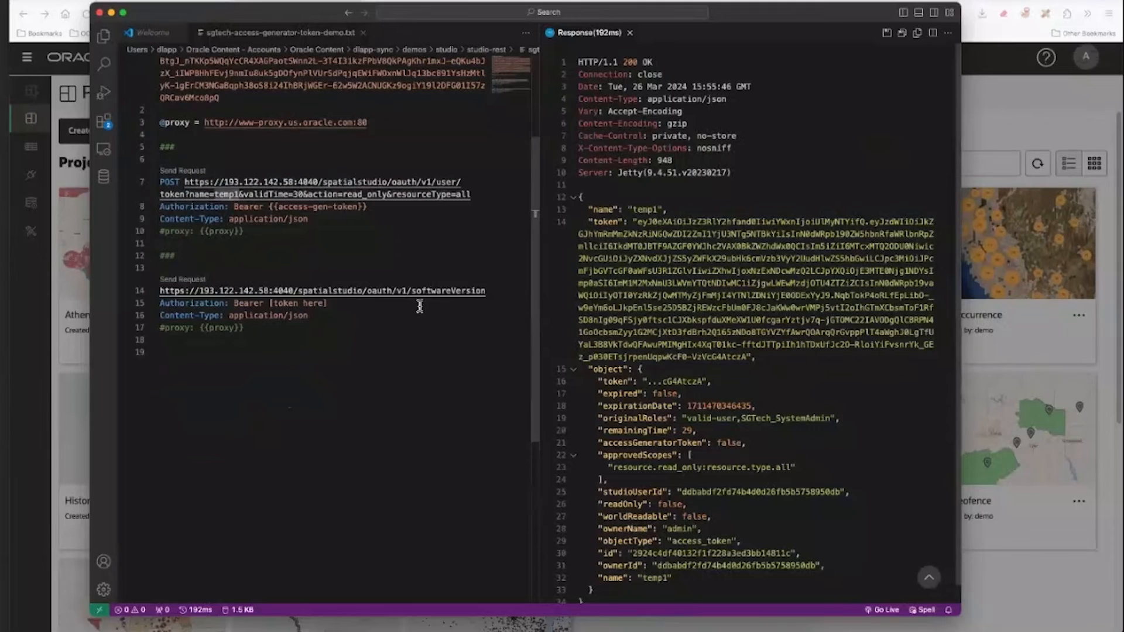
{"action": "scroll", "coordinate": [281, 259], "scroll_direction": "down", "scroll_amount": 2}
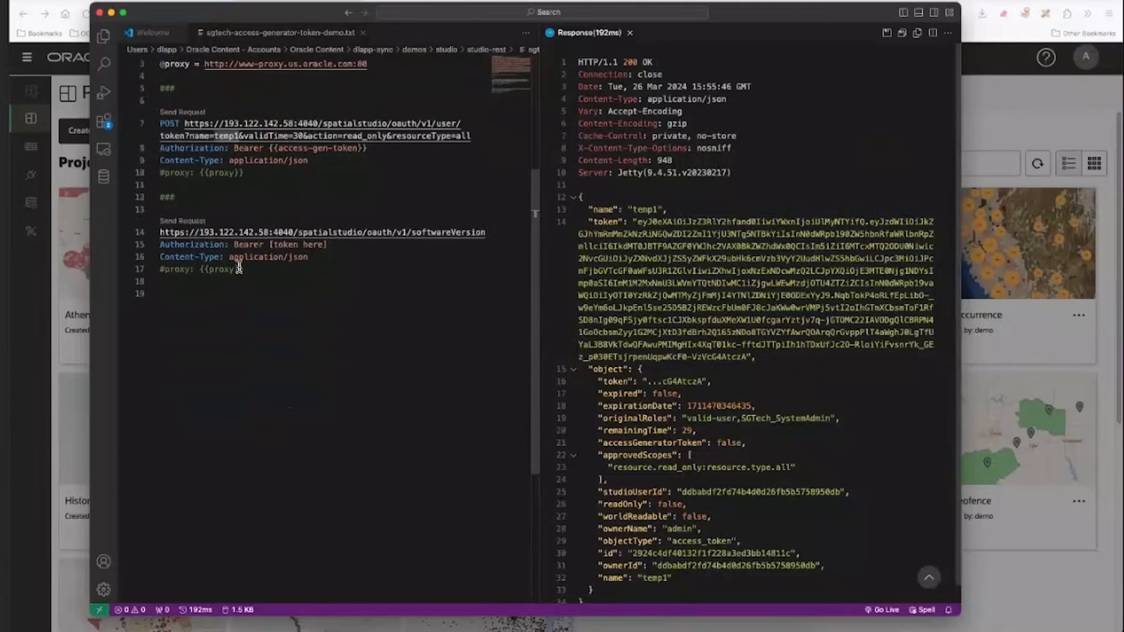
{"action": "scroll", "coordinate": [492, 233], "scroll_direction": "up", "scroll_amount": 1}
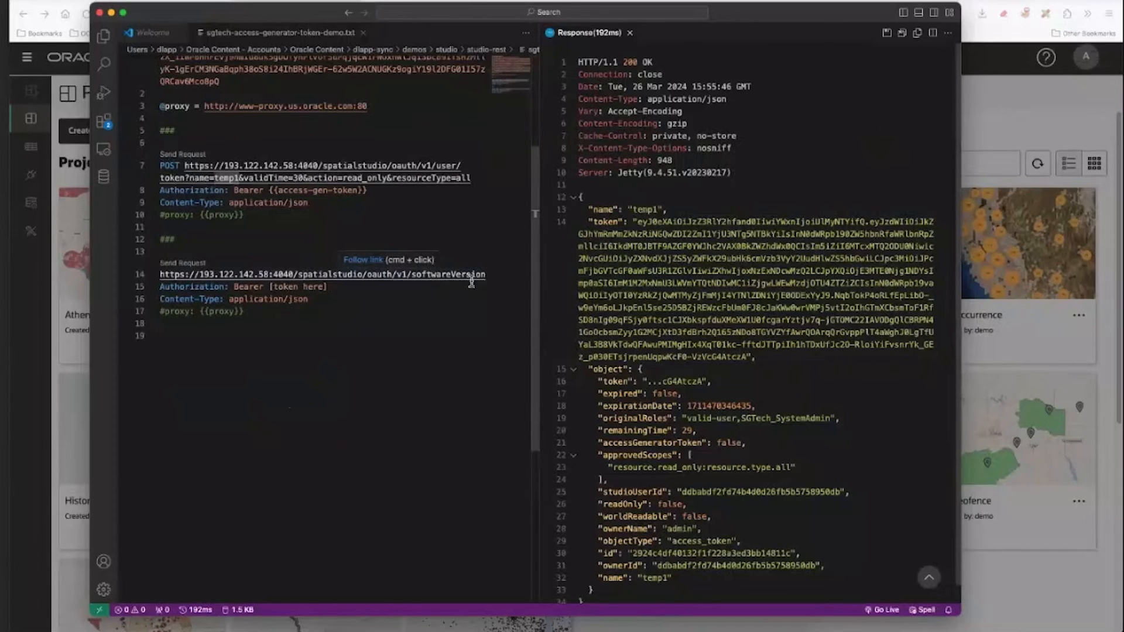
- Paste the temp1 token over [token here] and send the softwareVersion request, returning 23.2.2
{"action": "left_click_drag", "start_coordinate": [746, 359], "coordinate": [639, 223]}
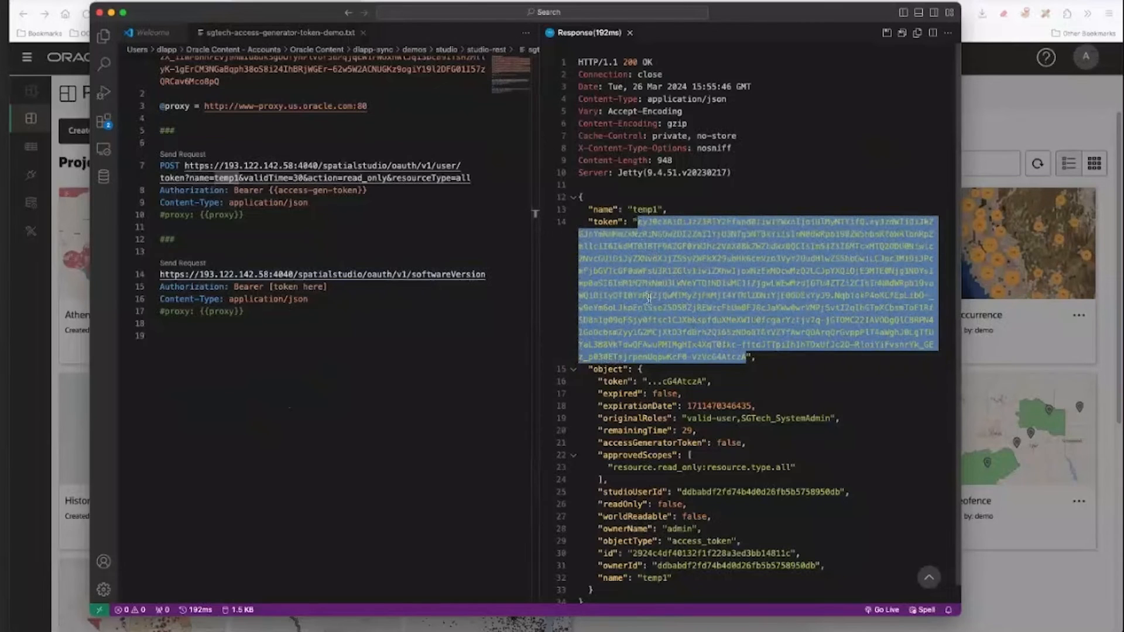
{"action": "left_click_drag", "start_coordinate": [269, 287], "coordinate": [351, 291]}
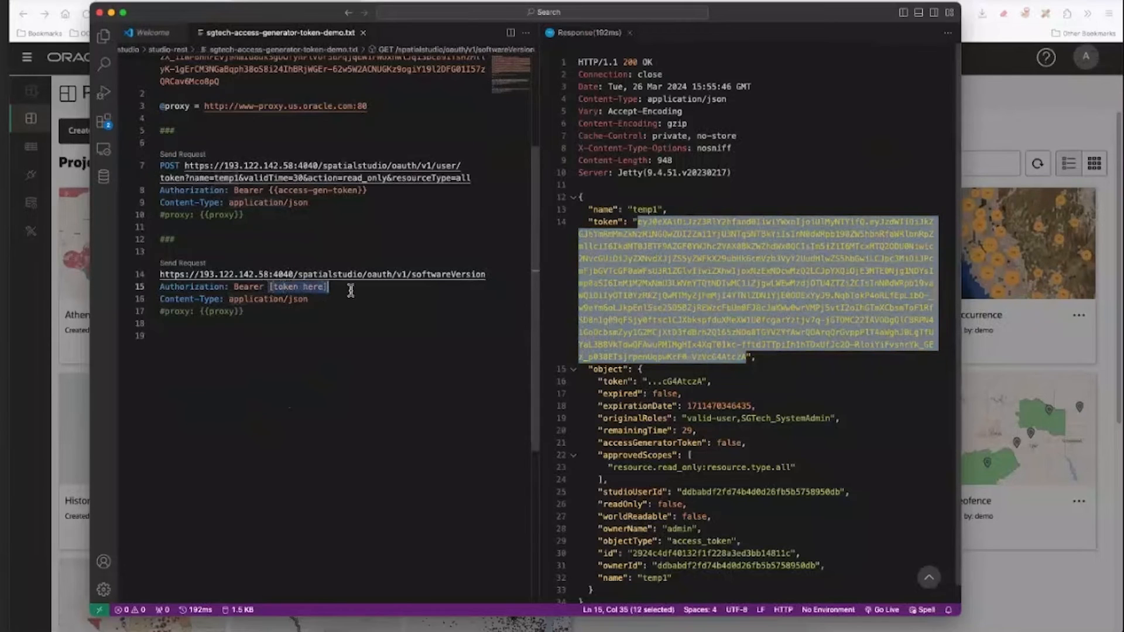
{"action": "key", "text": "super+v"}
{"action": "left_click", "coordinate": [185, 264]}
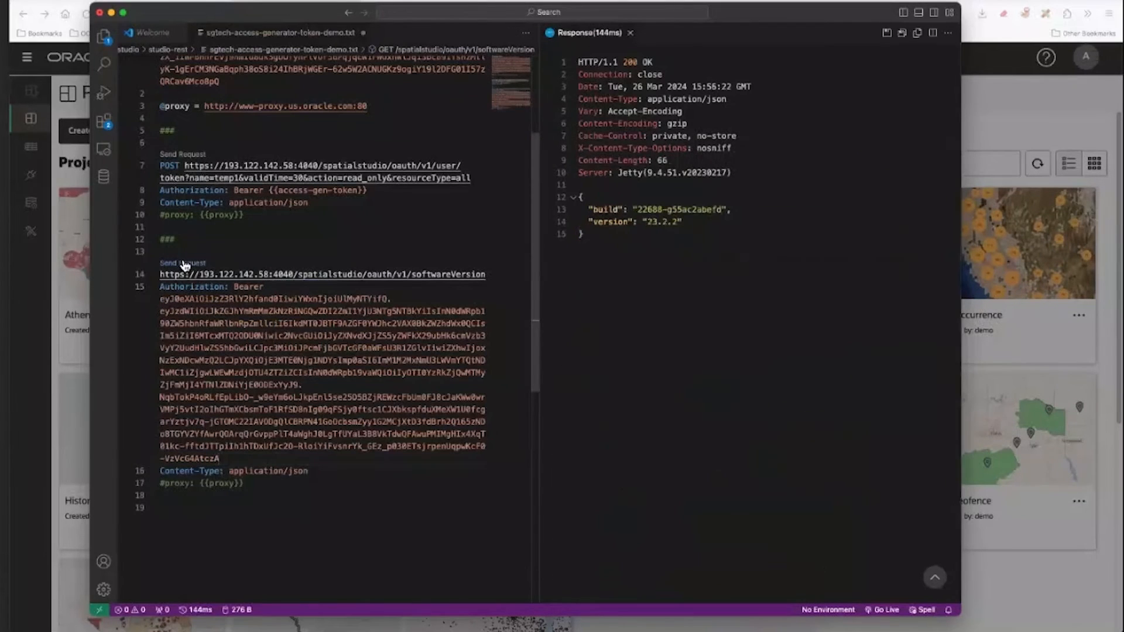
{"action": "left_click_drag", "start_coordinate": [682, 224], "coordinate": [587, 212]}
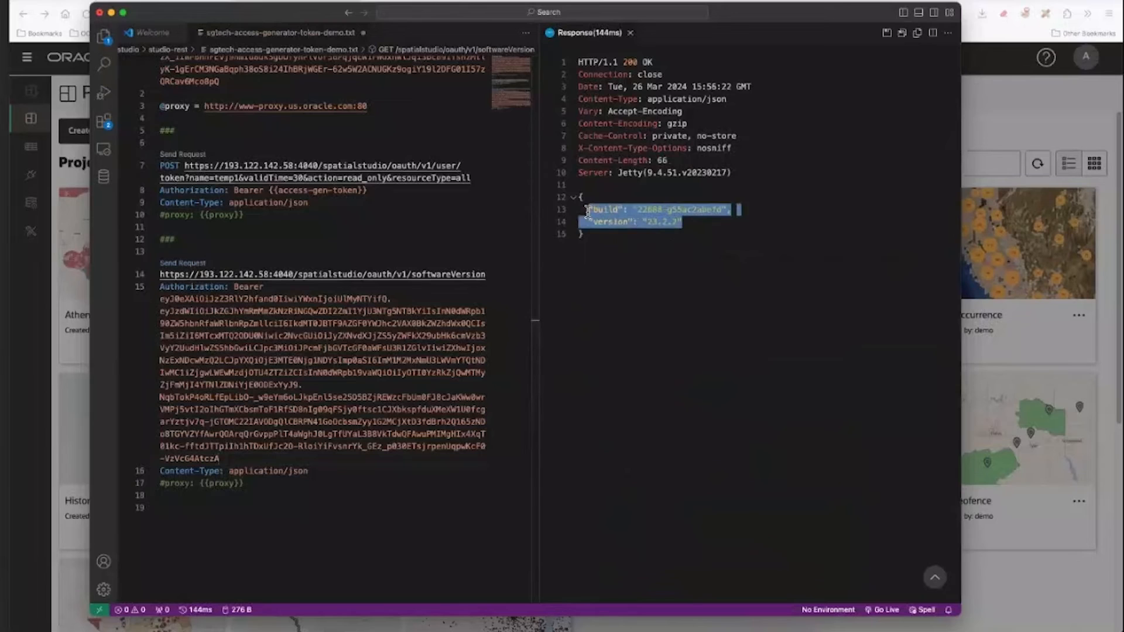
- Change the endpoint from softwareVersion to datasets and send the request
{"action": "left_click_drag", "start_coordinate": [484, 275], "coordinate": [416, 275]}
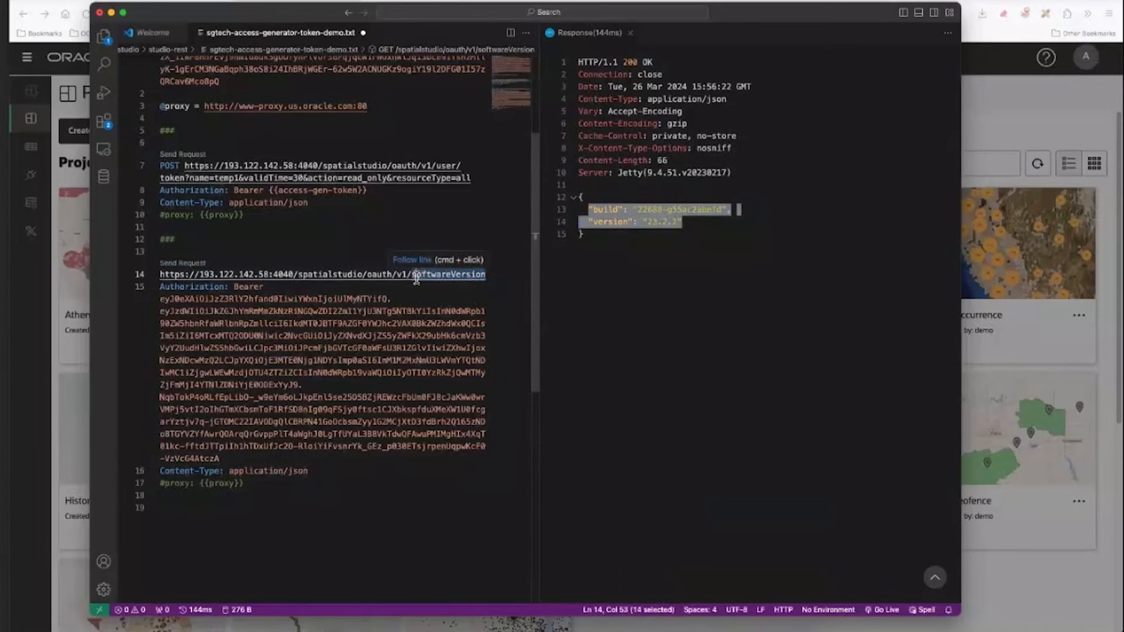
{"action": "type", "text": "datasets"}
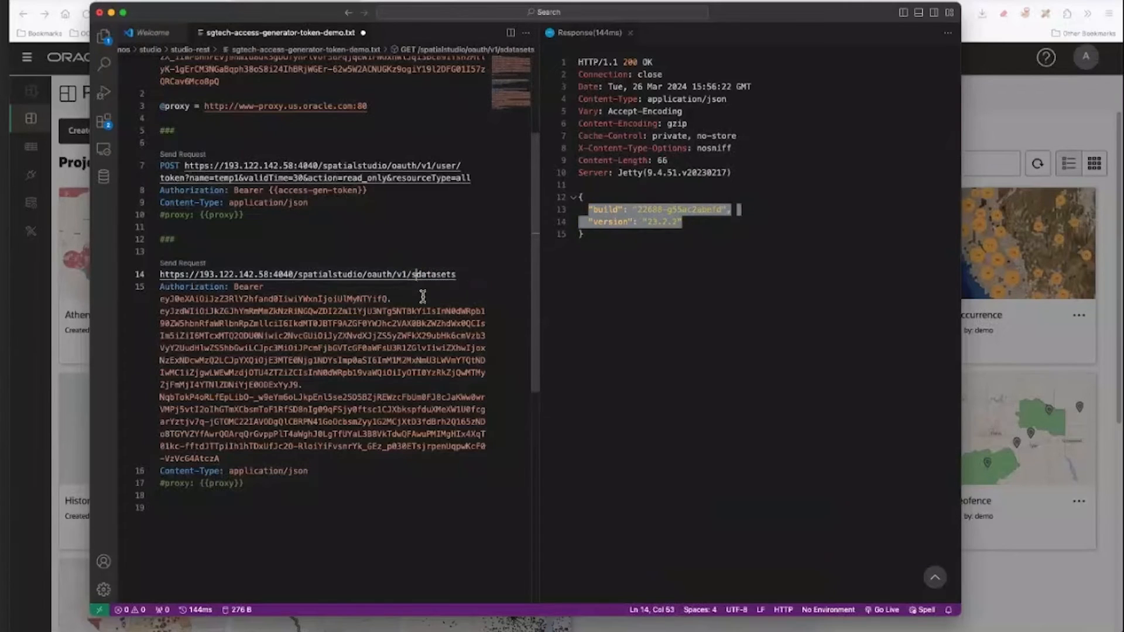
{"action": "key", "text": "BackSpace"}
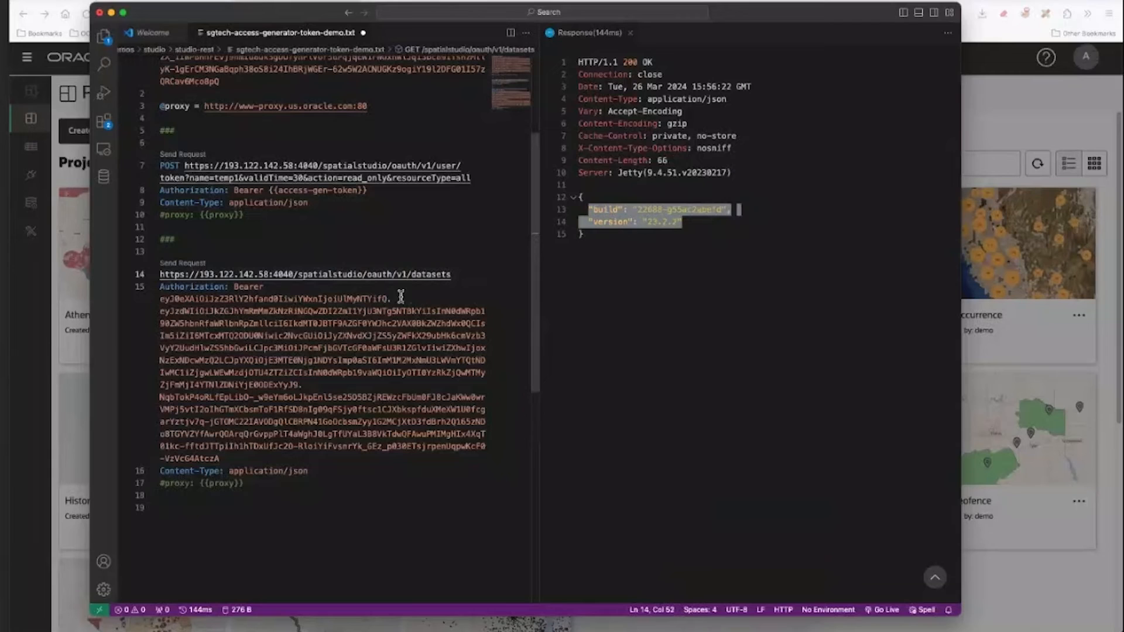
{"action": "left_click", "coordinate": [197, 265]}
- Resend the datasets request, browse the JSON list starting at V_LRS_TIME_DYNSEG, then close it
{"action": "left_click", "coordinate": [197, 264]}
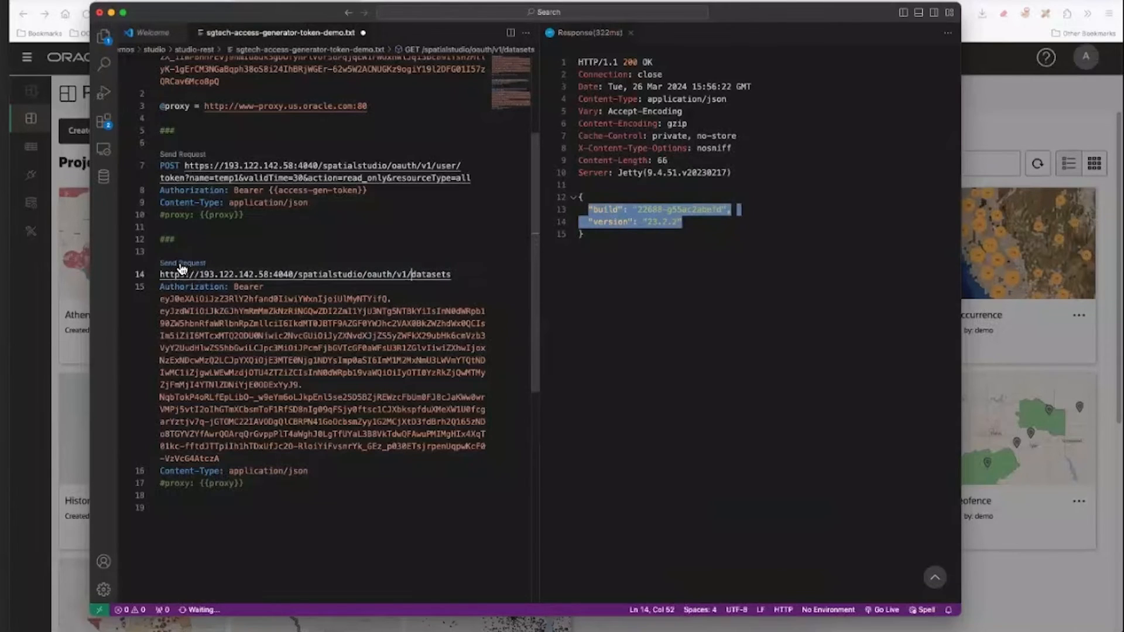
{"action": "scroll", "coordinate": [725, 284], "scroll_direction": "down", "scroll_amount": 8}
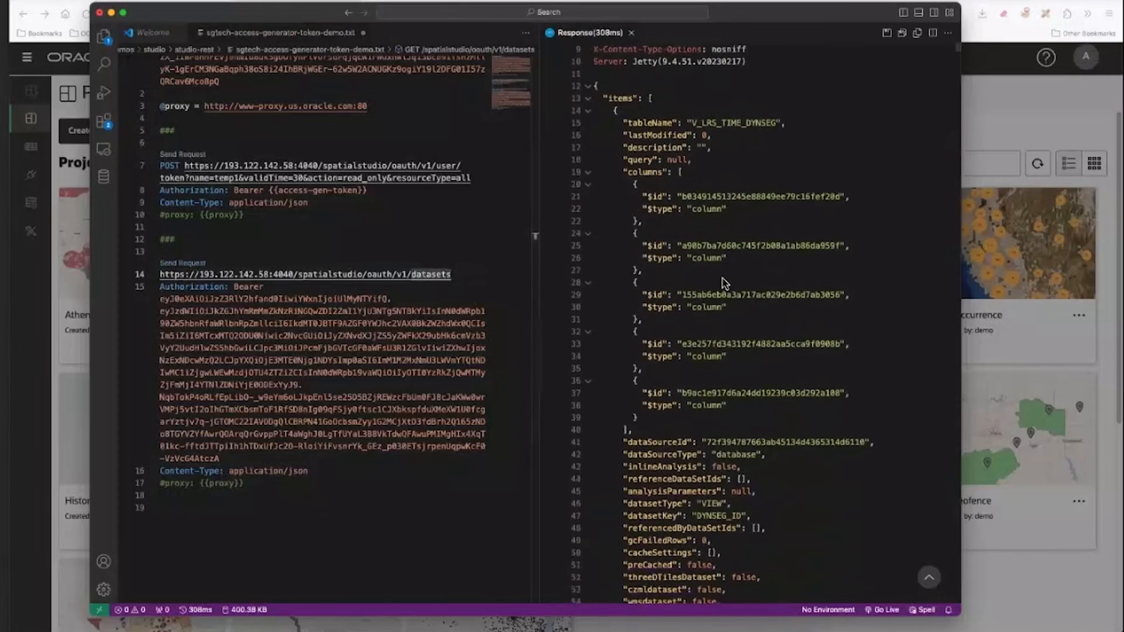
{"action": "scroll", "coordinate": [725, 284], "scroll_direction": "up", "scroll_amount": 8}
{"action": "scroll", "coordinate": [725, 283], "scroll_direction": "down", "scroll_amount": 9}
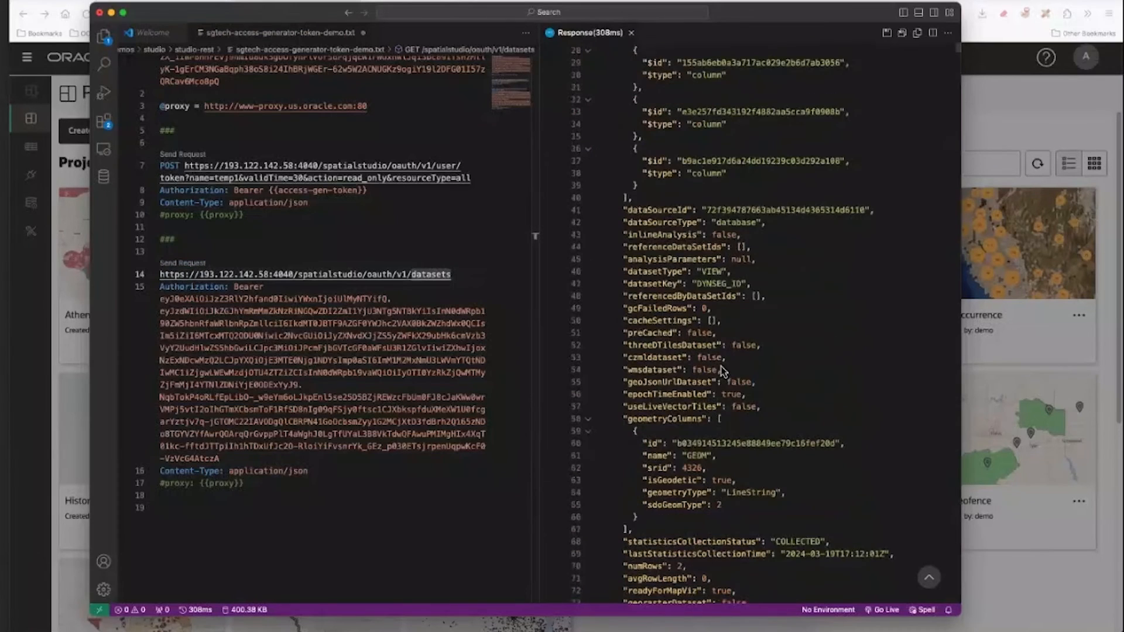
{"action": "scroll", "coordinate": [715, 379], "scroll_direction": "down", "scroll_amount": 14}
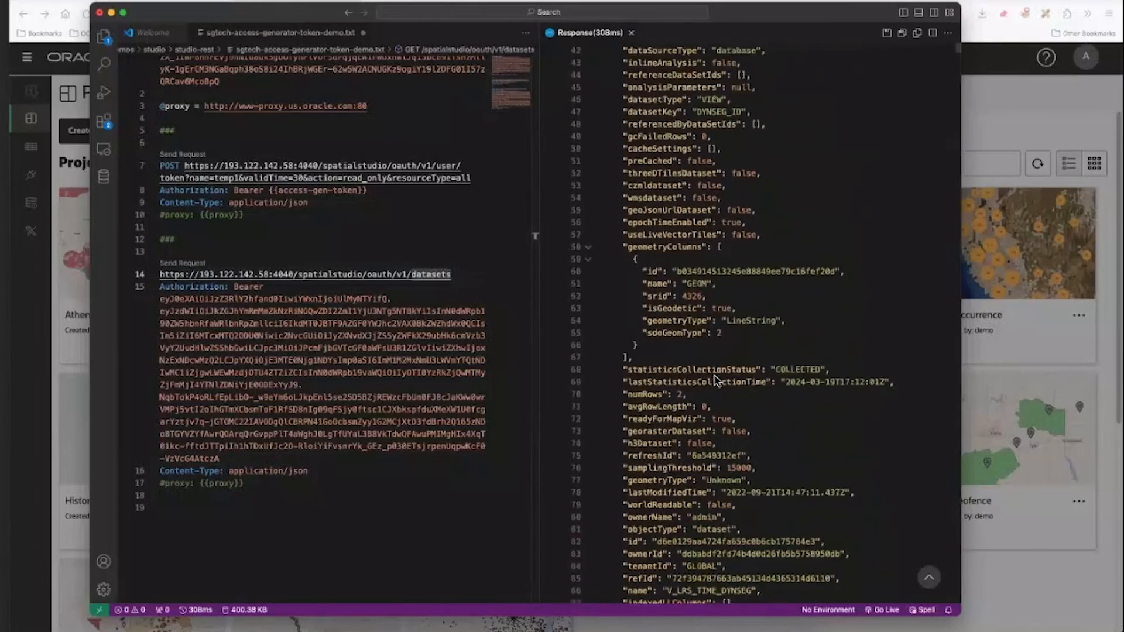
{"action": "scroll", "coordinate": [715, 380], "scroll_direction": "down", "scroll_amount": 4}
{"action": "scroll", "coordinate": [702, 293], "scroll_direction": "up", "scroll_amount": 2}
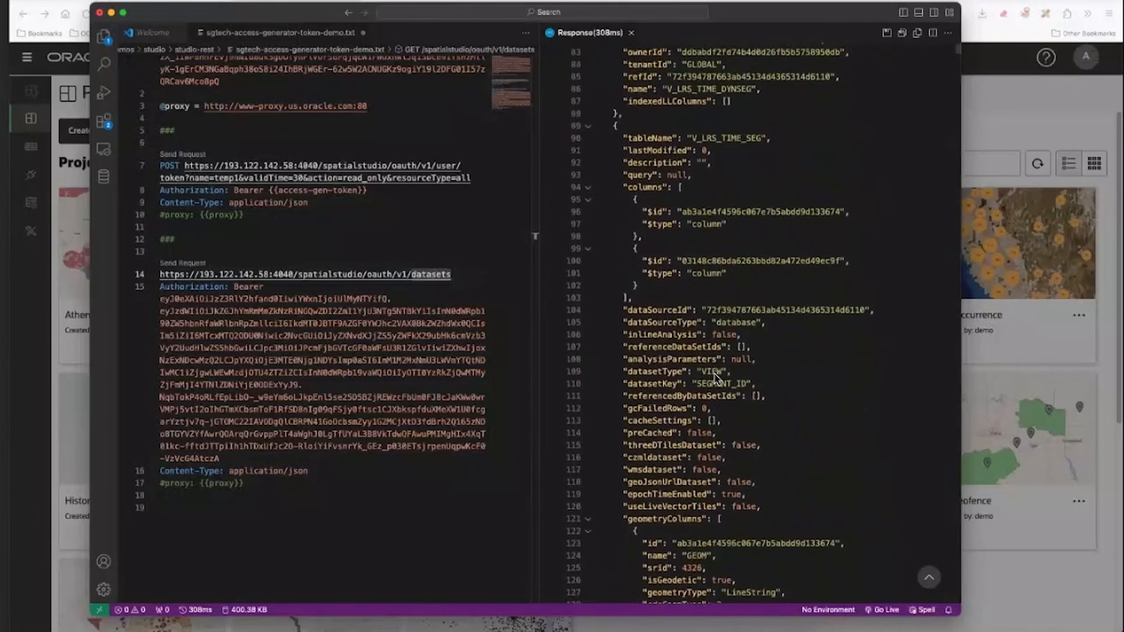
{"action": "scroll", "coordinate": [694, 222], "scroll_direction": "down", "scroll_amount": 1}
{"action": "left_click_drag", "start_coordinate": [761, 126], "coordinate": [621, 128]}
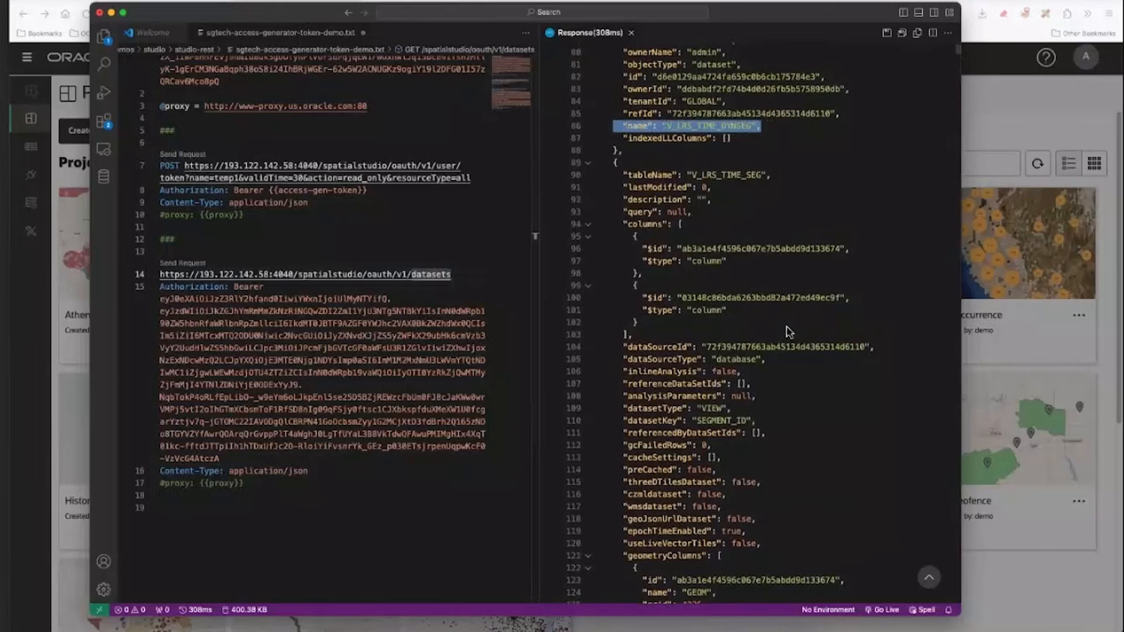
{"action": "scroll", "coordinate": [787, 333], "scroll_direction": "down", "scroll_amount": 12}
{"action": "scroll", "coordinate": [787, 333], "scroll_direction": "down", "scroll_amount": 9}
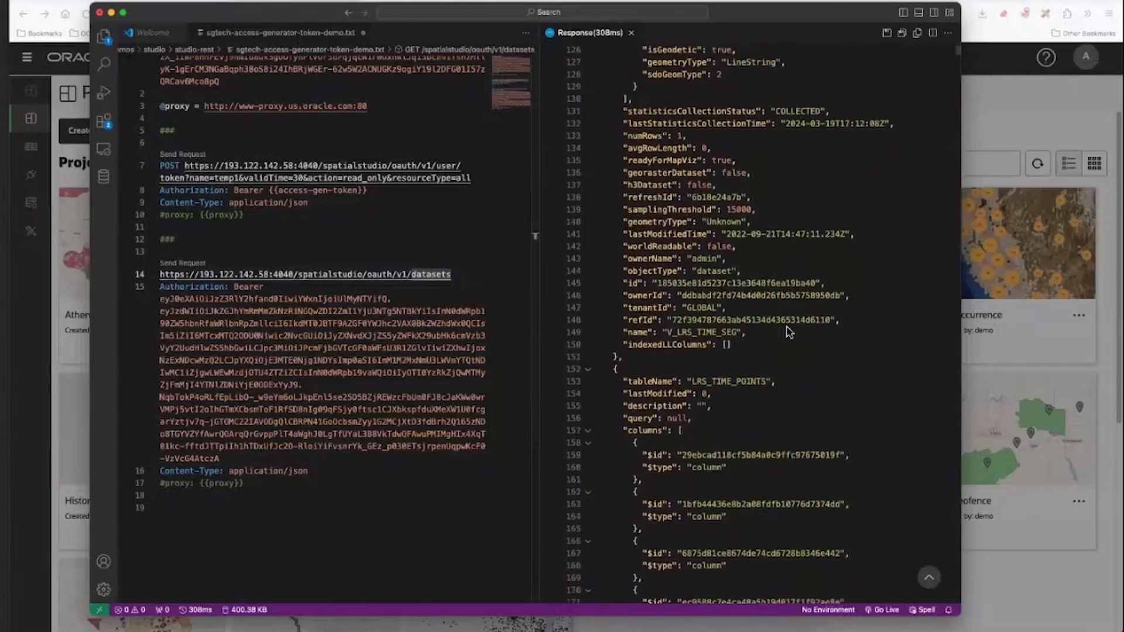
{"action": "scroll", "coordinate": [788, 333], "scroll_direction": "down", "scroll_amount": 12}
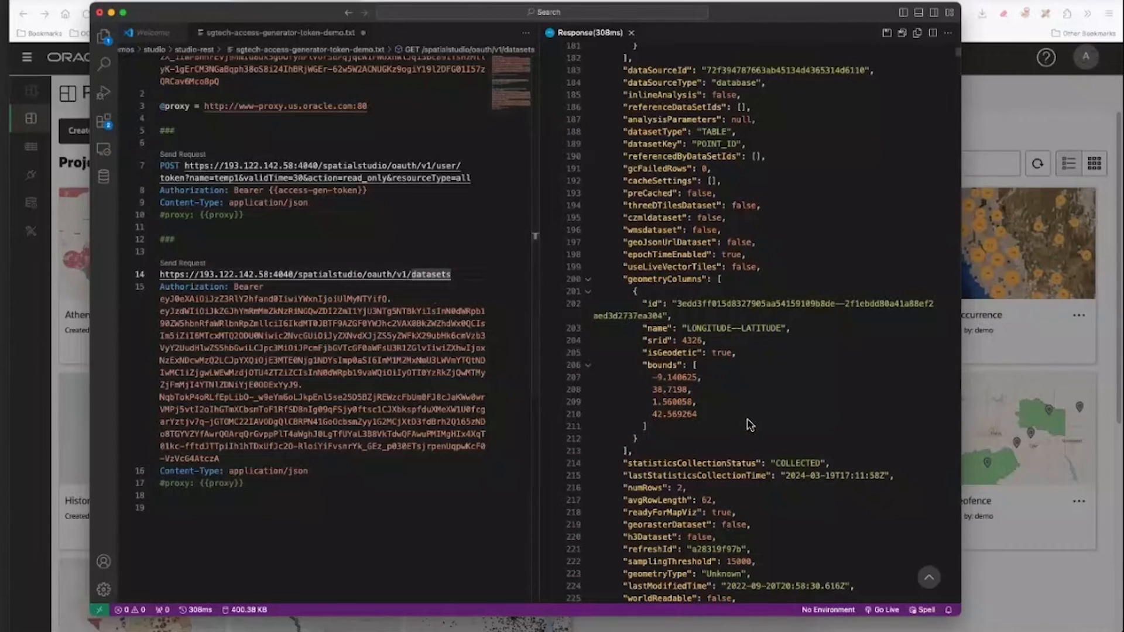
{"action": "left_click", "coordinate": [631, 33]}
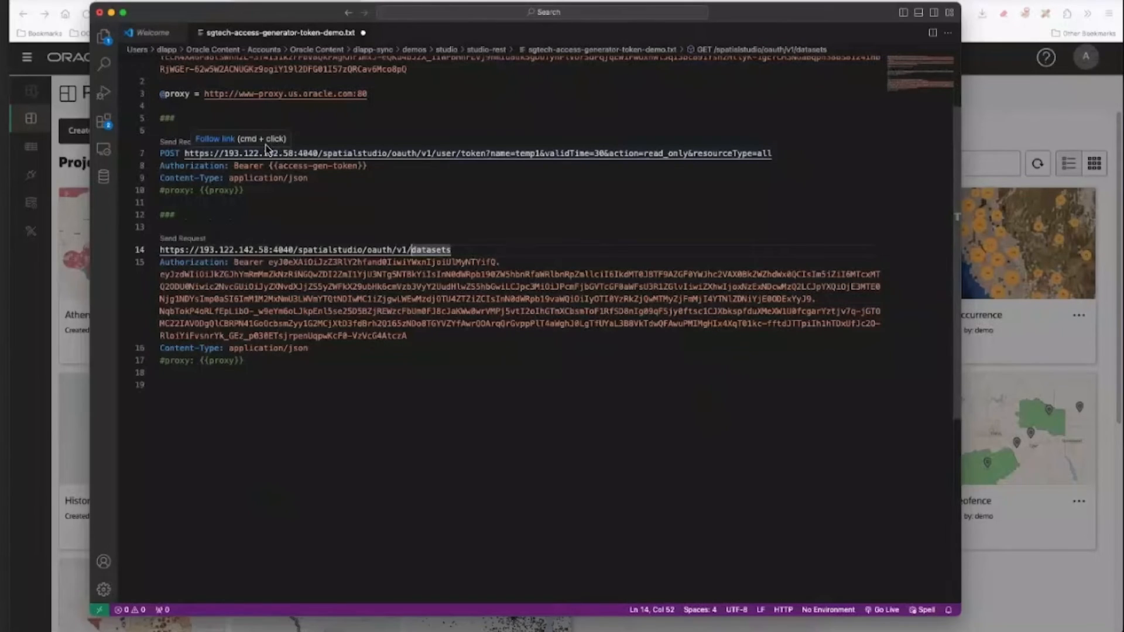
- Minimize VS Code, close the Access Tokens dialog and go to the Oracle APEX sign-in tab
{"action": "left_click", "coordinate": [111, 13]}
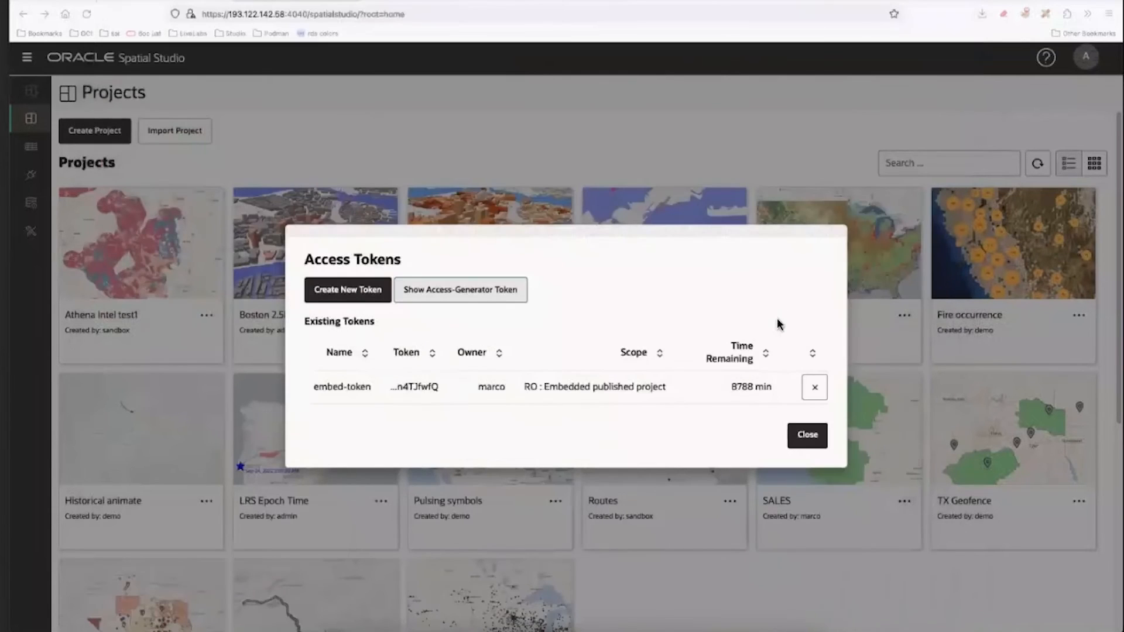
{"action": "left_click", "coordinate": [808, 439]}
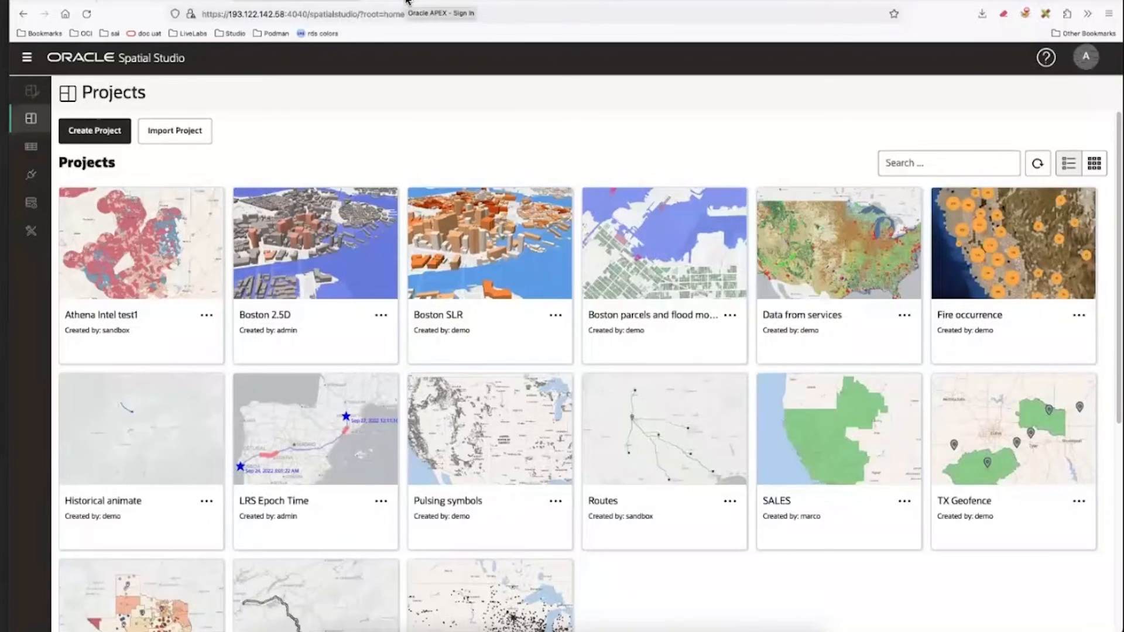
{"action": "left_click", "coordinate": [407, 2]}
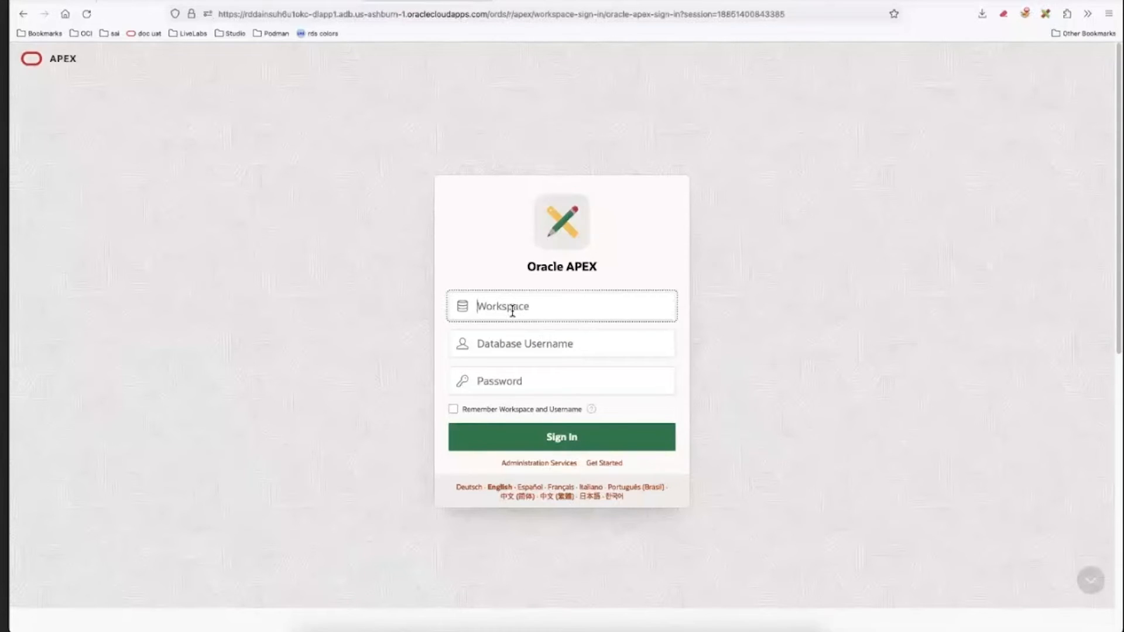
- Sign in to the APEX workspace using the saved login and open App Builder
{"action": "type", "text": "marco"}
{"action": "left_click", "coordinate": [533, 352]}
{"action": "left_click", "coordinate": [492, 527]}
{"action": "left_click", "coordinate": [492, 528]}
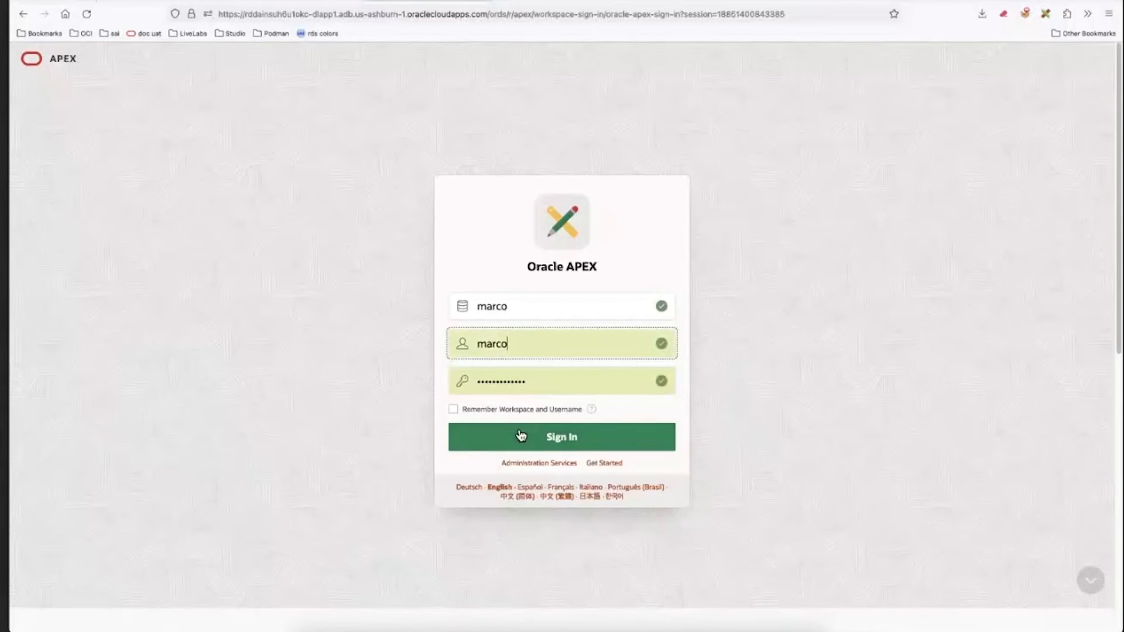
{"action": "left_click_drag", "start_coordinate": [515, 314], "coordinate": [346, 310]}
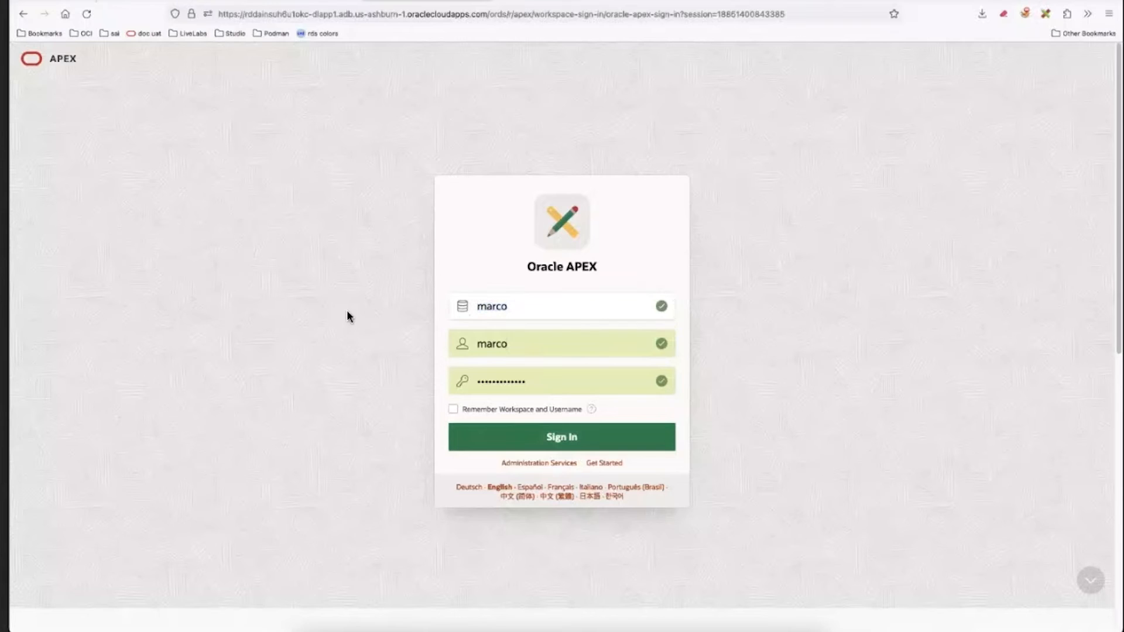
{"action": "left_click", "coordinate": [346, 310]}
{"action": "left_click", "coordinate": [545, 449]}
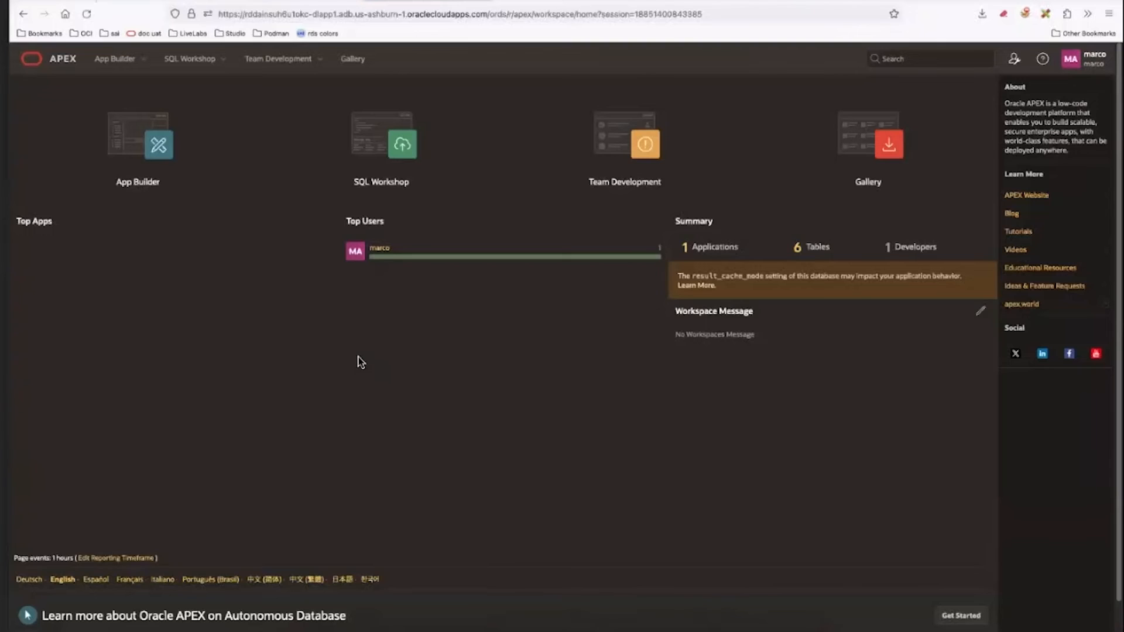
{"action": "left_click", "coordinate": [148, 152]}
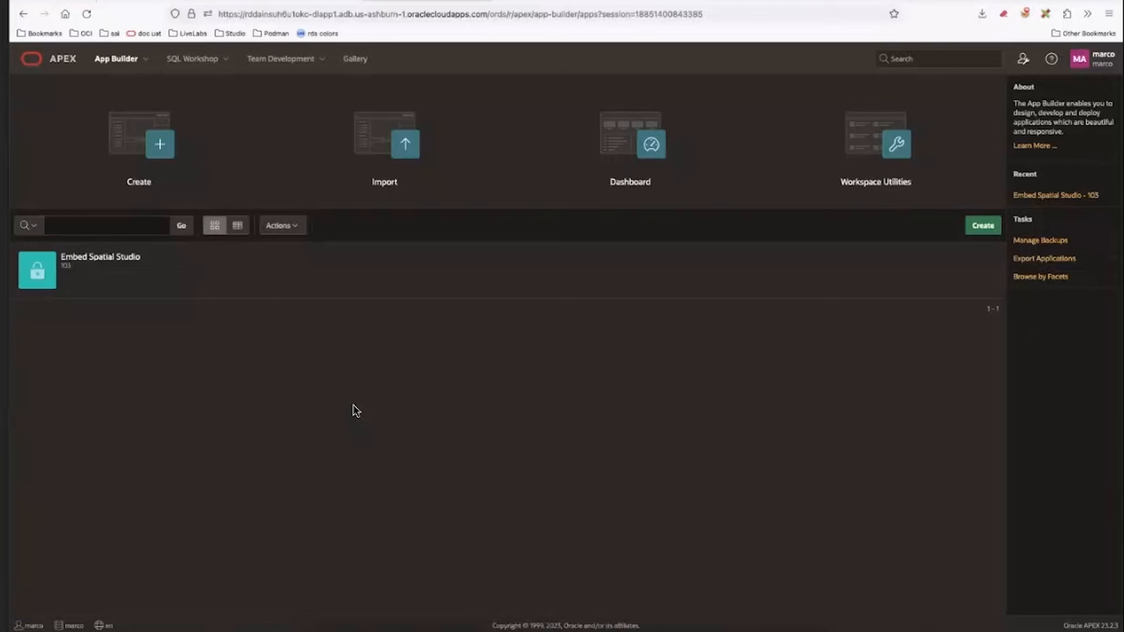
- Open Page 1: Home of the Embed Spatial Studio app and review the Table1 and Embed Spatial Studio regions
{"action": "left_click", "coordinate": [38, 270]}
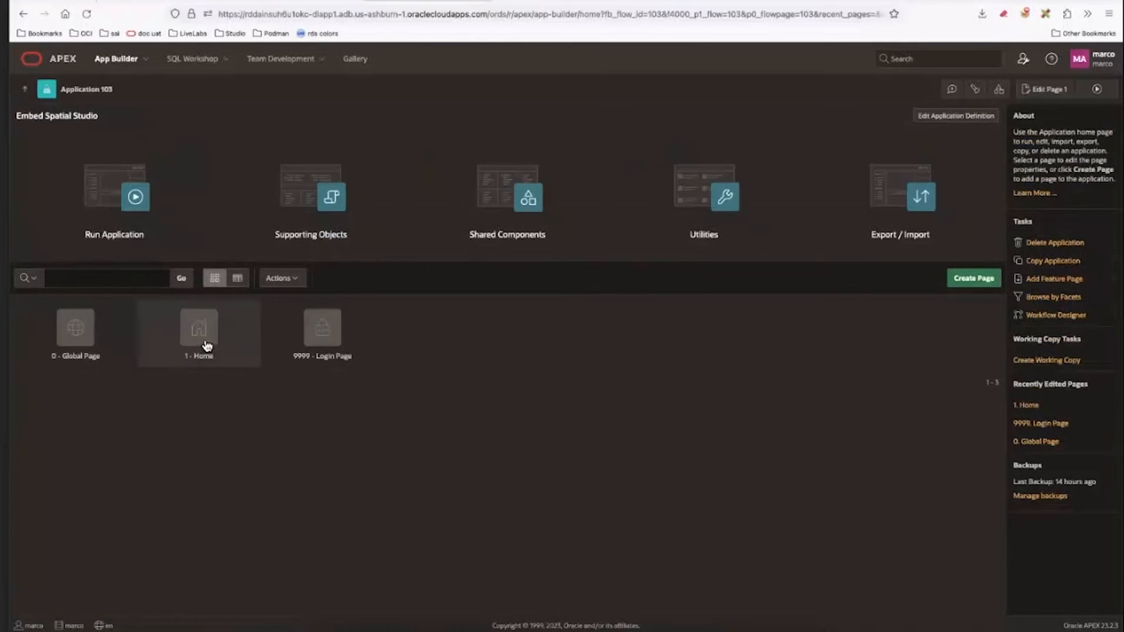
{"action": "left_click", "coordinate": [206, 329]}
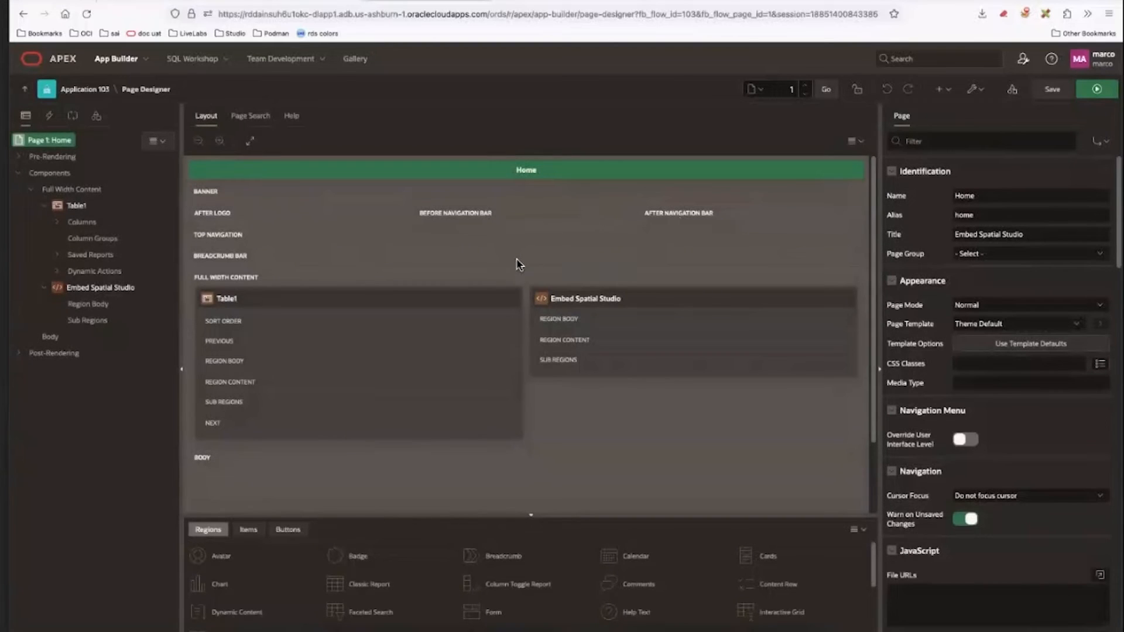
{"action": "left_click", "coordinate": [325, 300]}
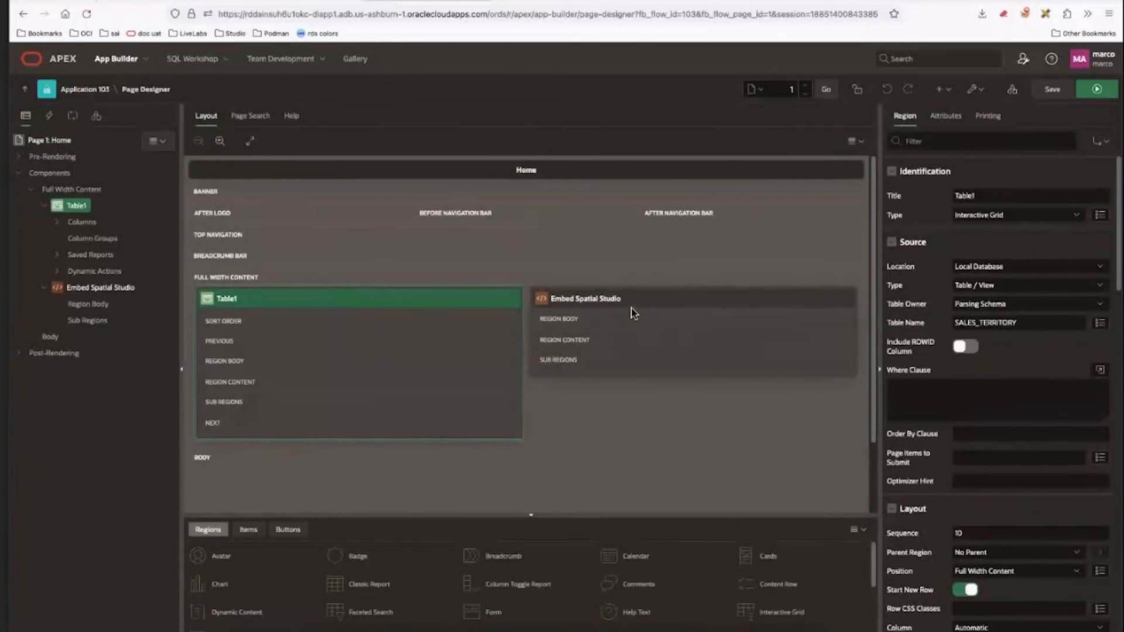
{"action": "left_click", "coordinate": [659, 297]}
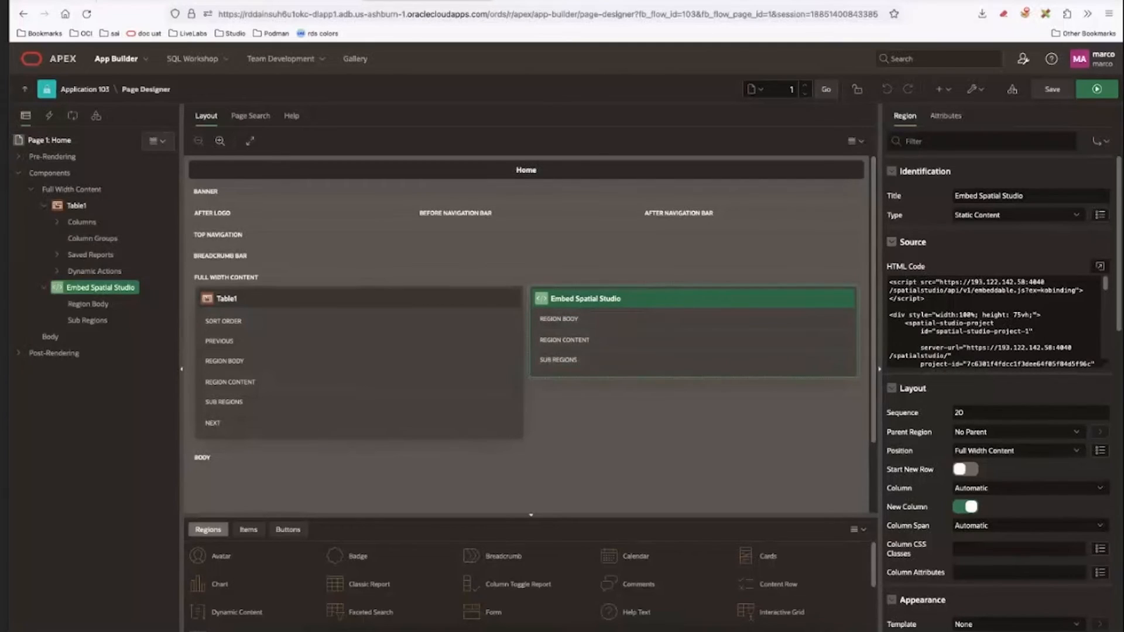
{"action": "left_click", "coordinate": [1099, 266]}
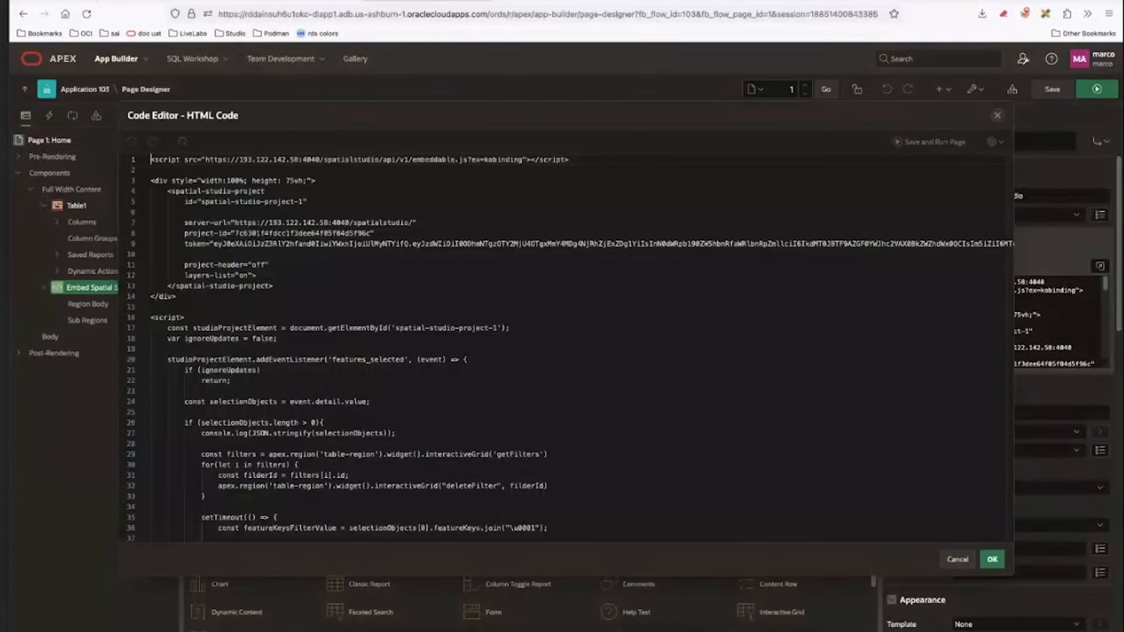
{"action": "left_click_drag", "start_coordinate": [585, 160], "coordinate": [160, 160]}
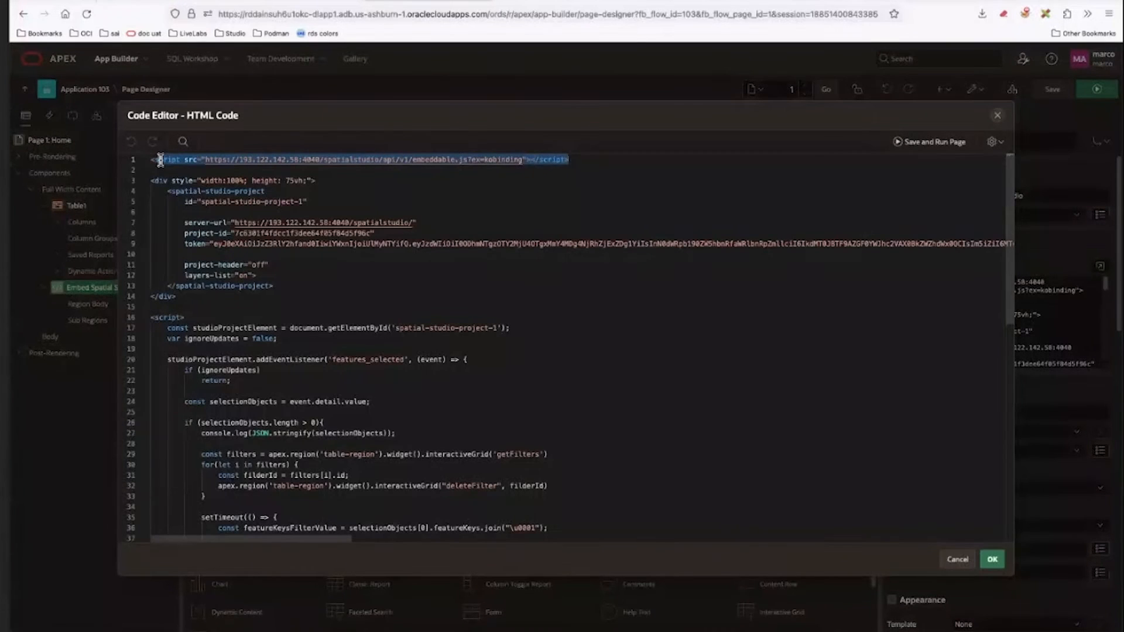
{"action": "left_click", "coordinate": [424, 171]}
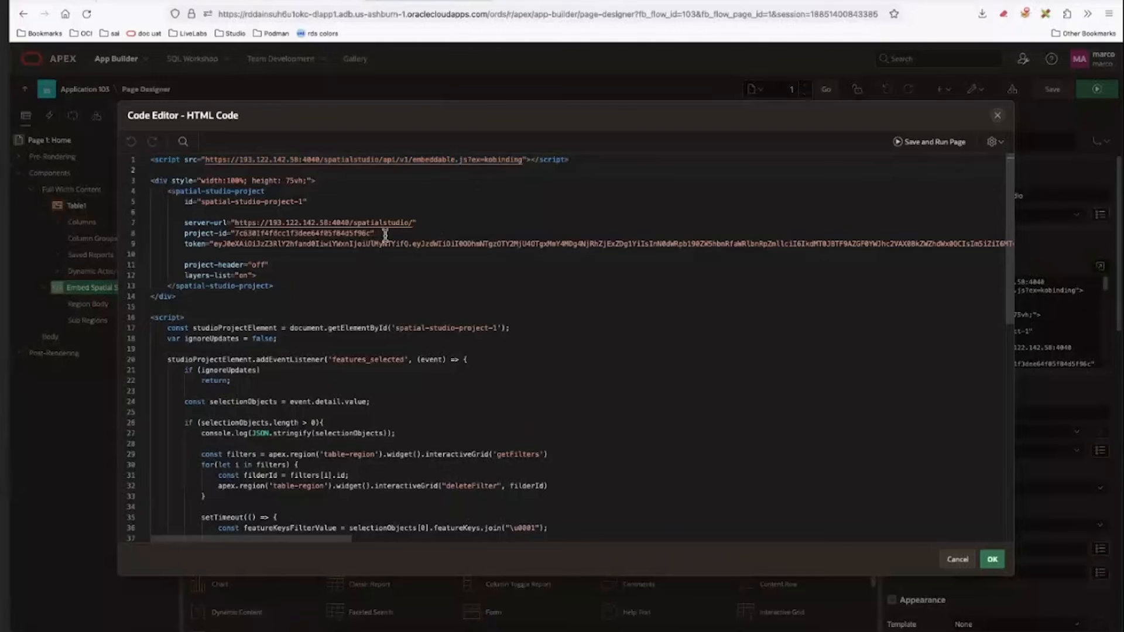
{"action": "left_click_drag", "start_coordinate": [209, 244], "coordinate": [466, 246]}
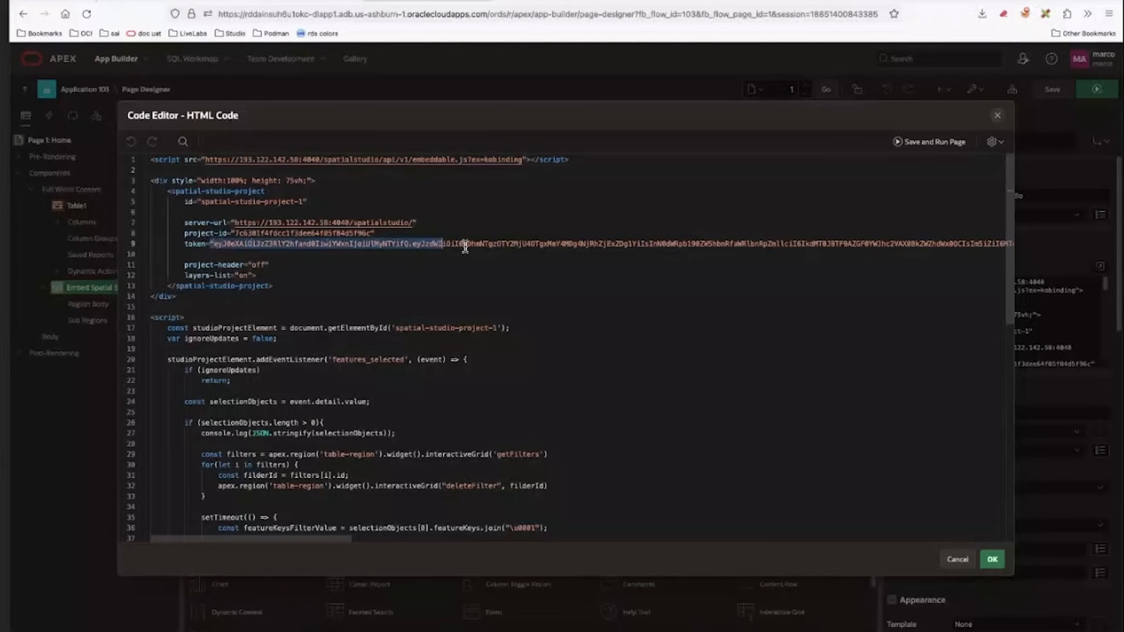
{"action": "left_click", "coordinate": [446, 244]}
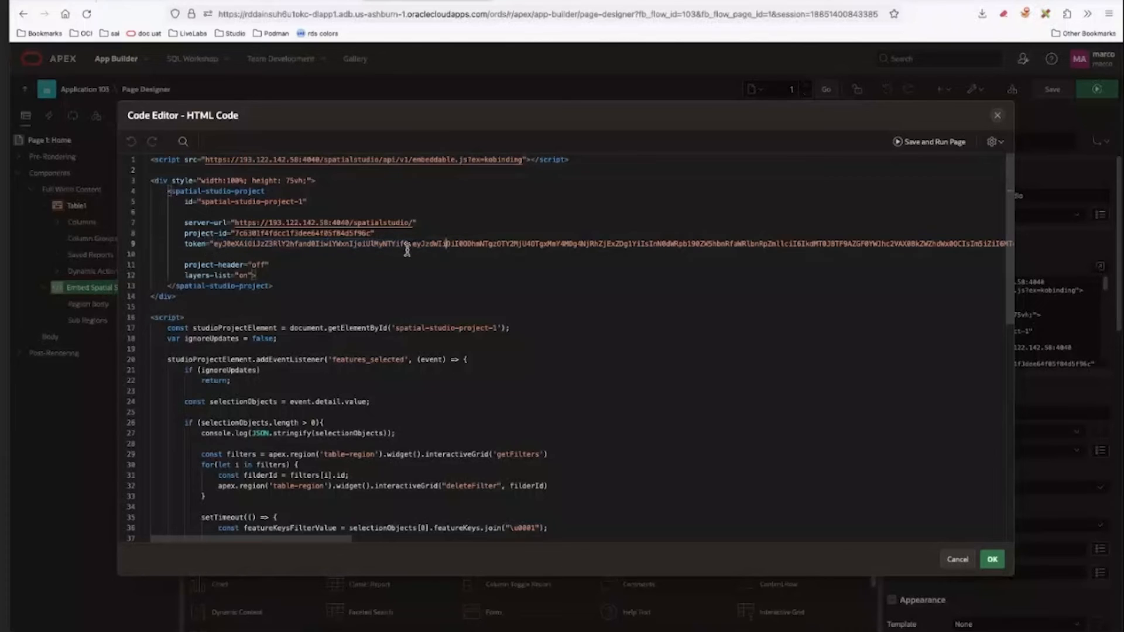
{"action": "scroll", "coordinate": [395, 362], "scroll_direction": "down", "scroll_amount": 1}
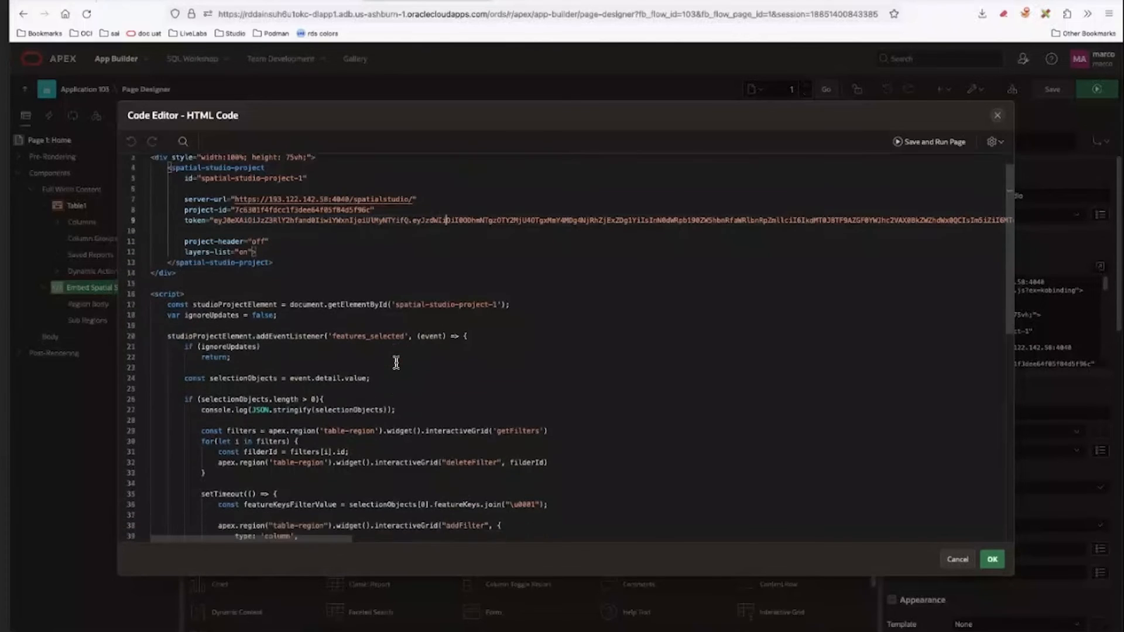
{"action": "scroll", "coordinate": [395, 362], "scroll_direction": "down", "scroll_amount": 3}
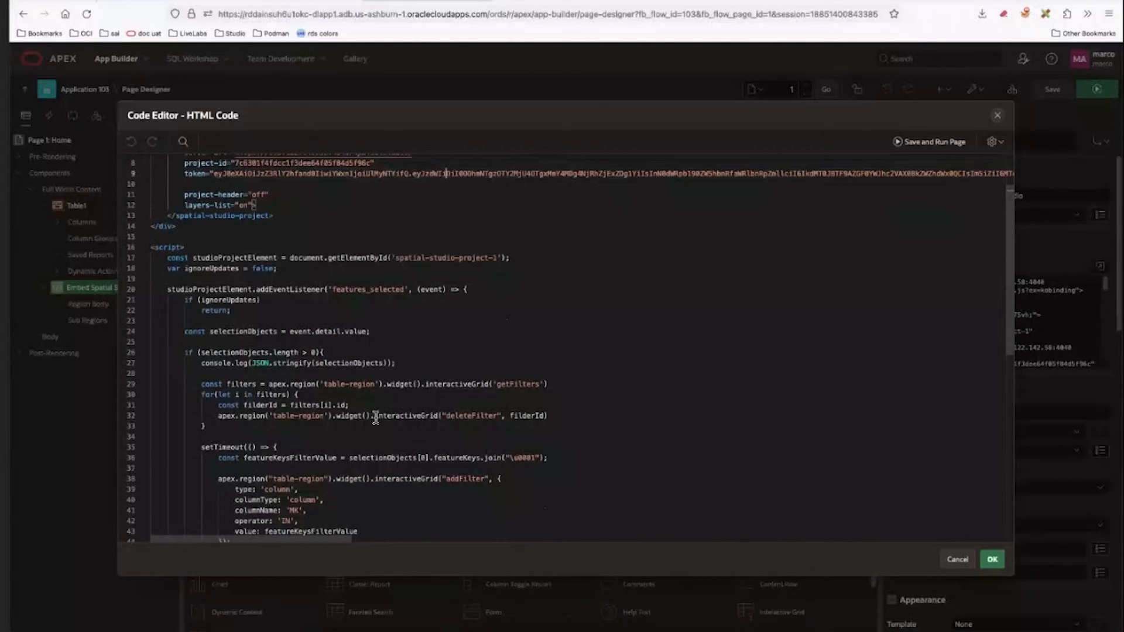
{"action": "double_click", "coordinate": [352, 290]}
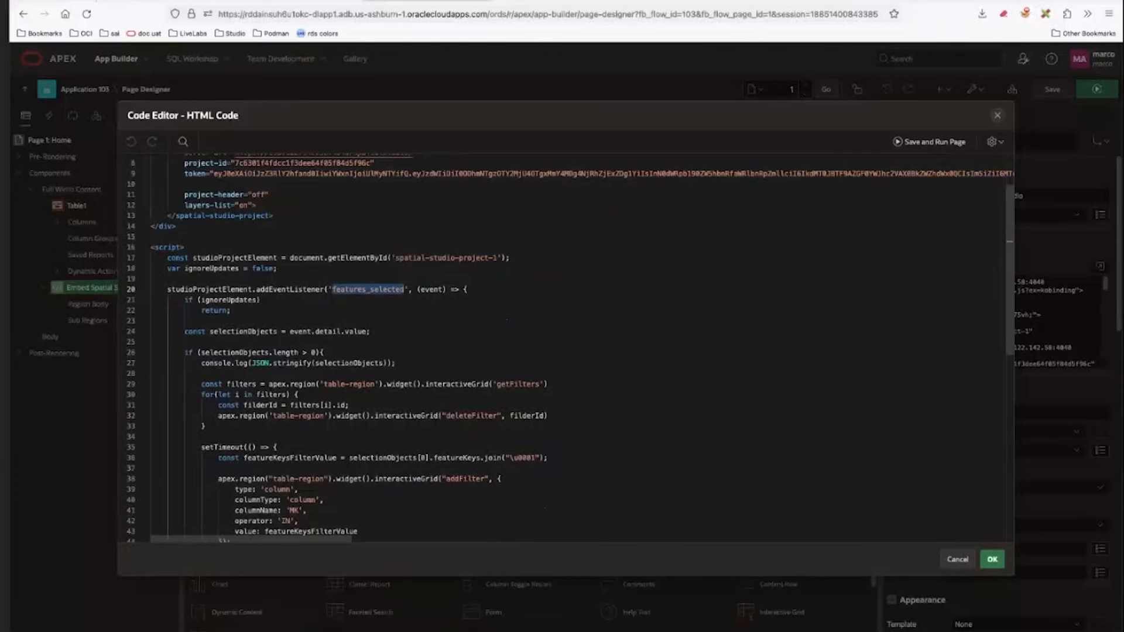
- Discard the code editor, run the Home page and sign in with the saved login to view the 8-rep grid
{"action": "left_click", "coordinate": [957, 559]}
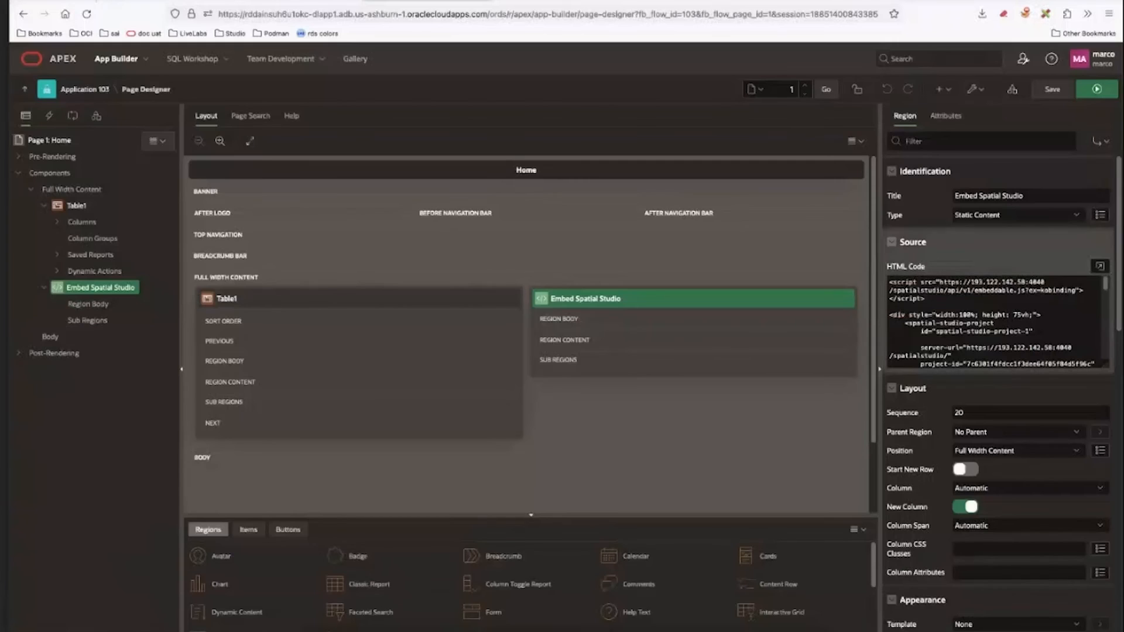
{"action": "left_click", "coordinate": [1096, 89]}
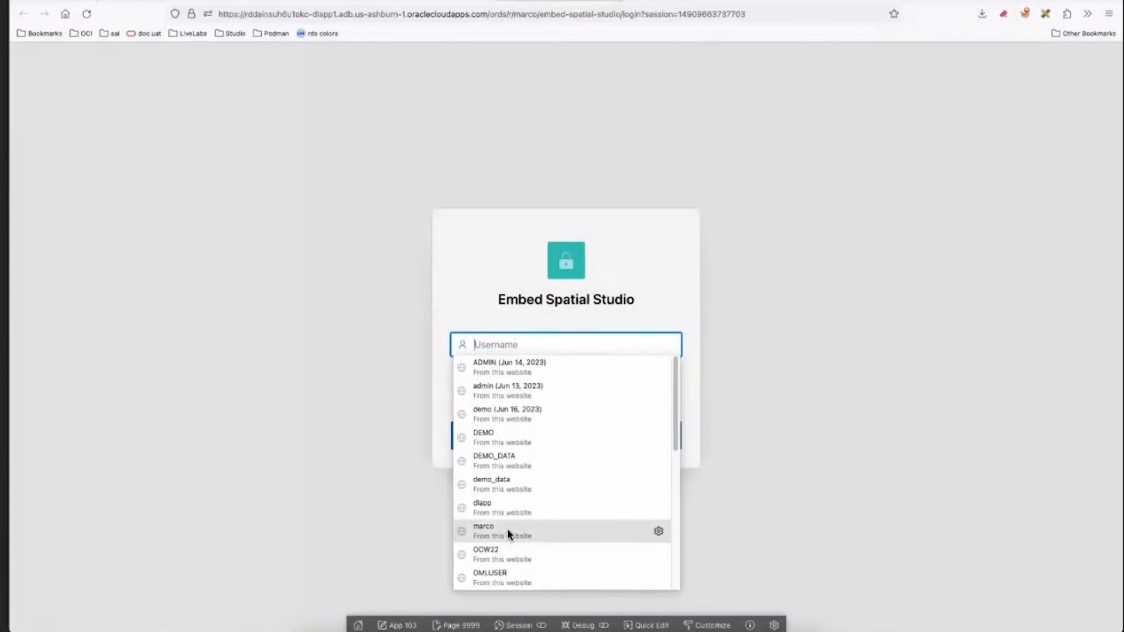
{"action": "left_click", "coordinate": [507, 532]}
{"action": "left_click", "coordinate": [521, 442]}
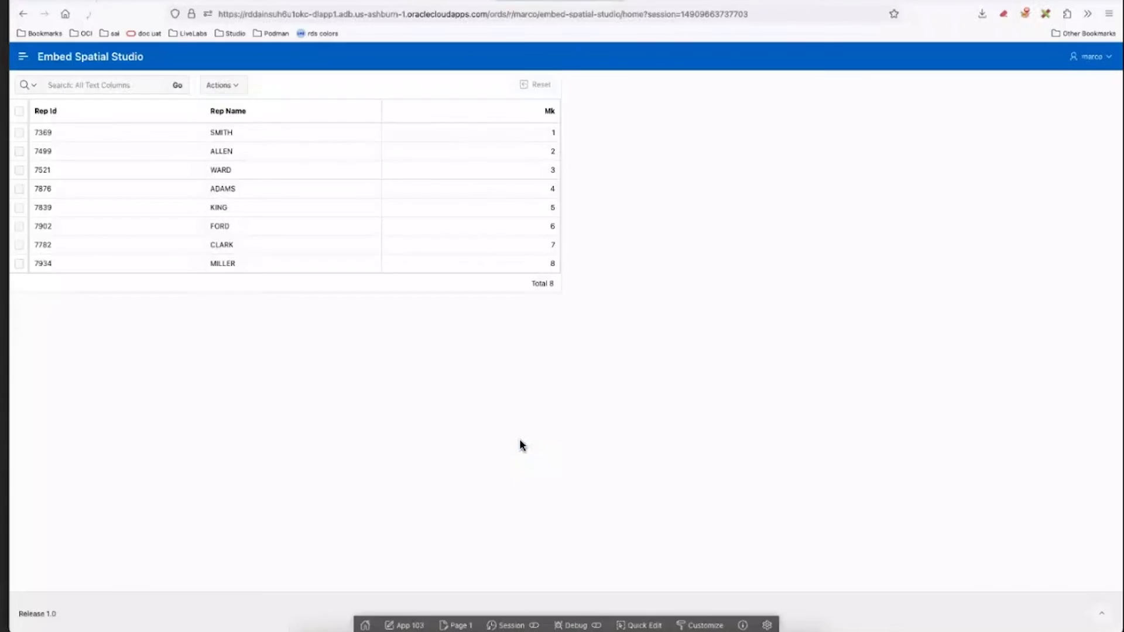
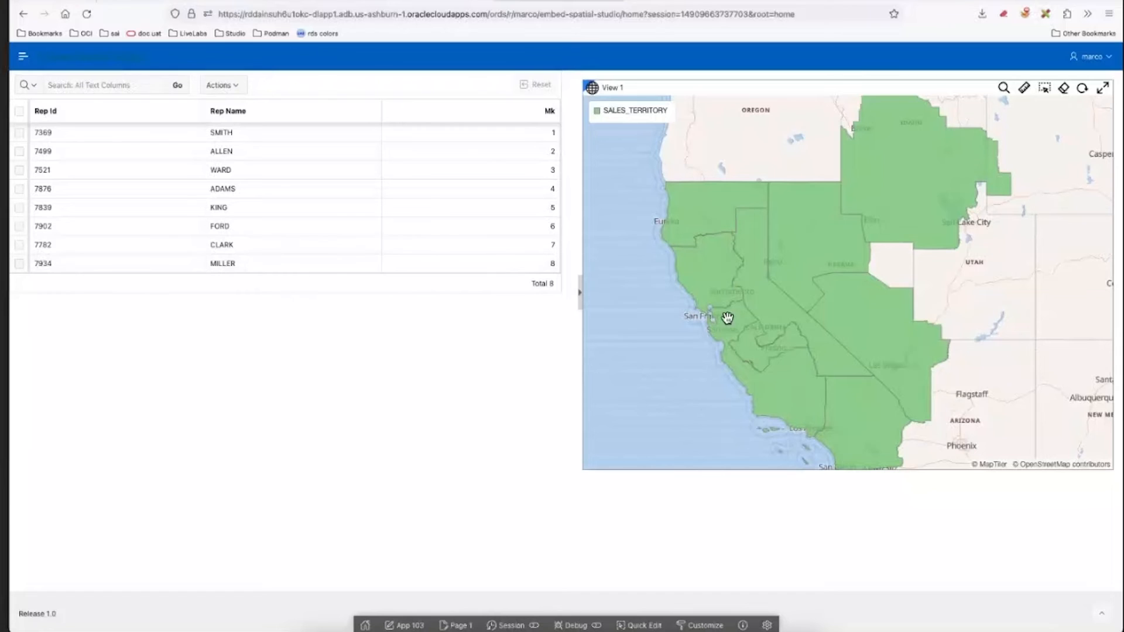
- Zoom the sales territory map out and back in
{"action": "scroll", "coordinate": [713, 322], "scroll_direction": "down", "scroll_amount": 3}
{"action": "scroll", "coordinate": [757, 327], "scroll_direction": "up", "scroll_amount": 1}
- Show the layers list, toggle SALES_TERRITORY off and on, and open its style settings
{"action": "left_click", "coordinate": [583, 292]}
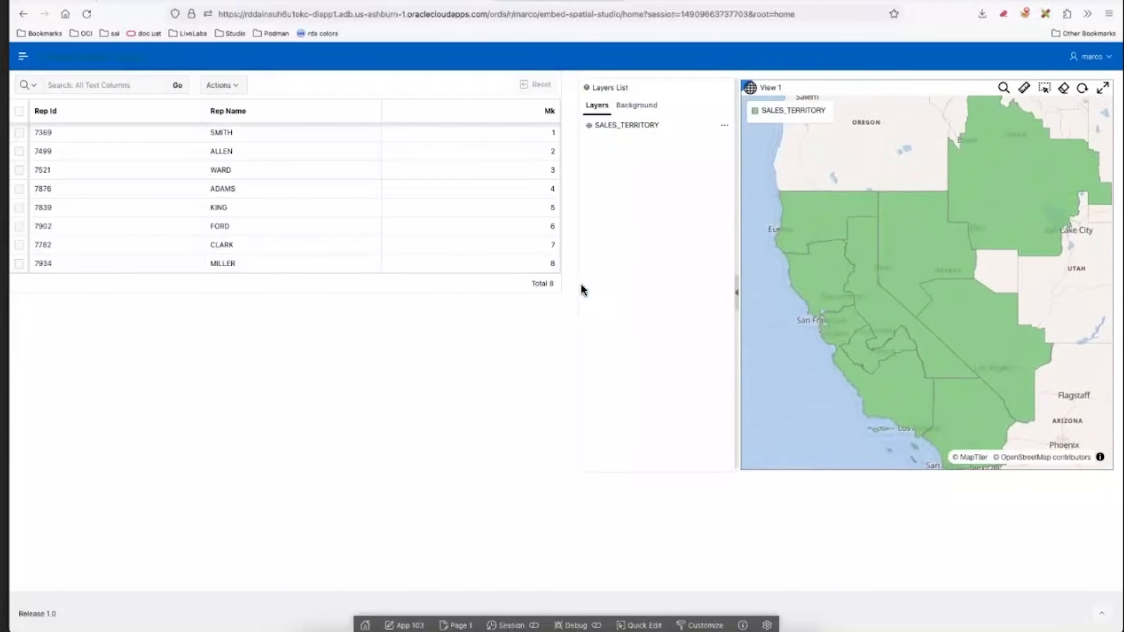
{"action": "left_click", "coordinate": [590, 128]}
{"action": "left_click", "coordinate": [590, 129]}
{"action": "left_click", "coordinate": [724, 125]}
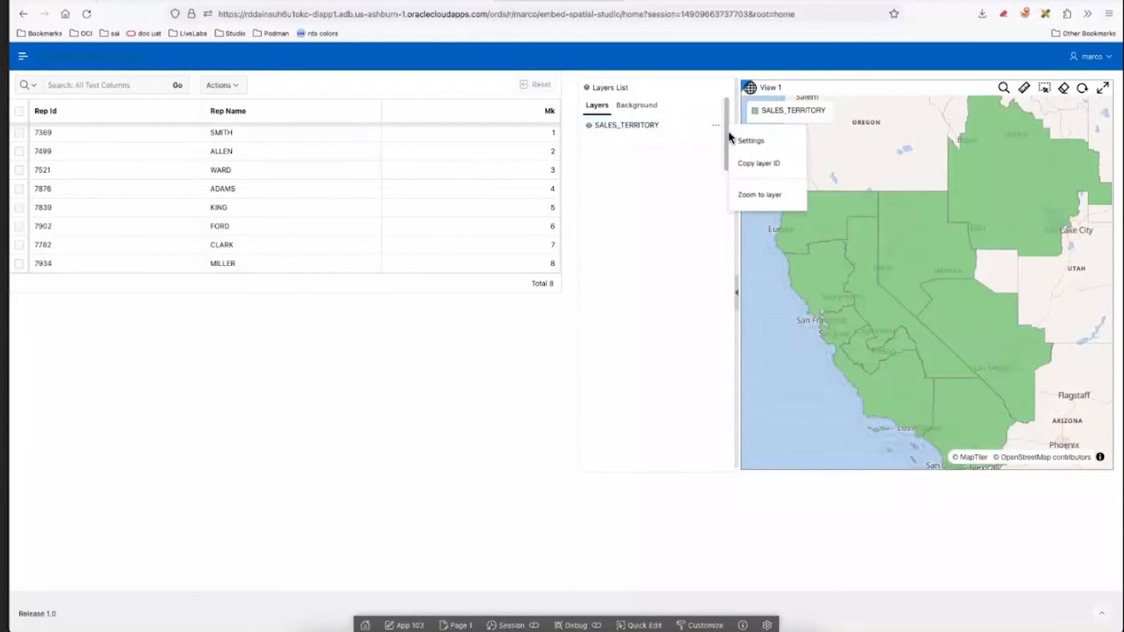
{"action": "left_click", "coordinate": [738, 145]}
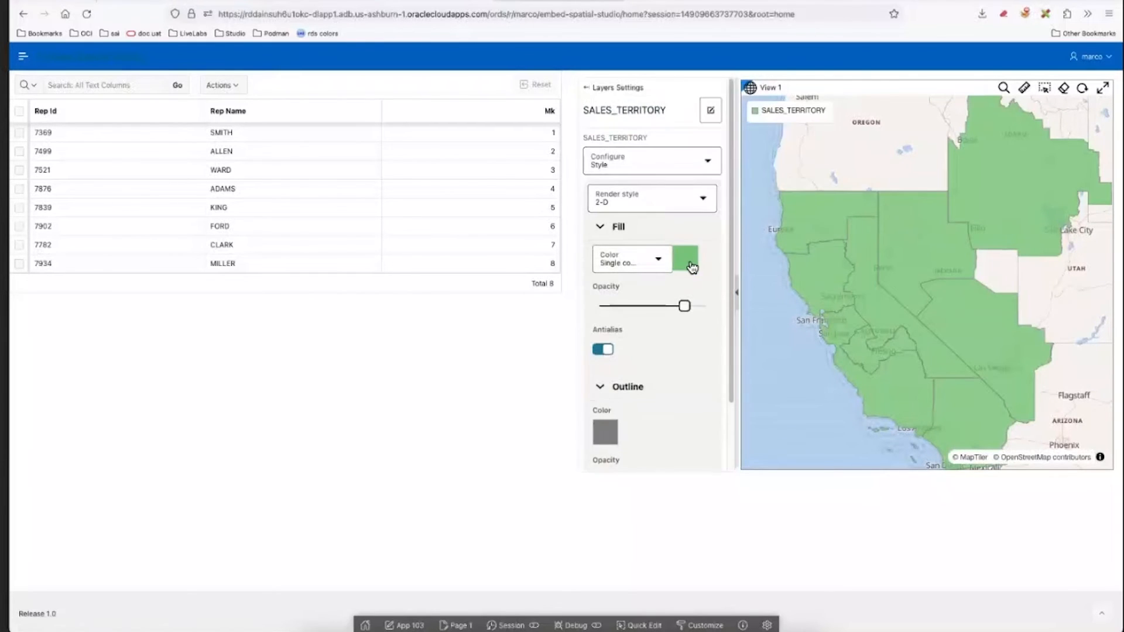
- Set the SALES_TERRITORY fill to bright green (#38ea32) and collapse the settings panel
{"action": "left_click", "coordinate": [685, 258]}
{"action": "left_click", "coordinate": [819, 330]}
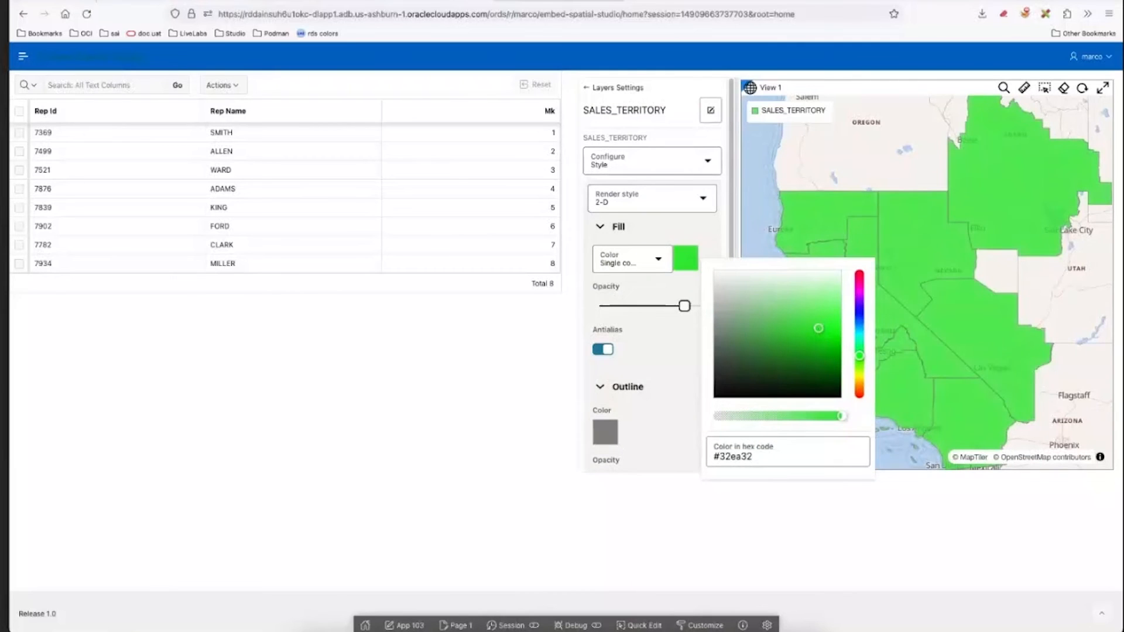
{"action": "left_click", "coordinate": [858, 299]}
{"action": "left_click", "coordinate": [858, 355]}
{"action": "left_click", "coordinate": [505, 338]}
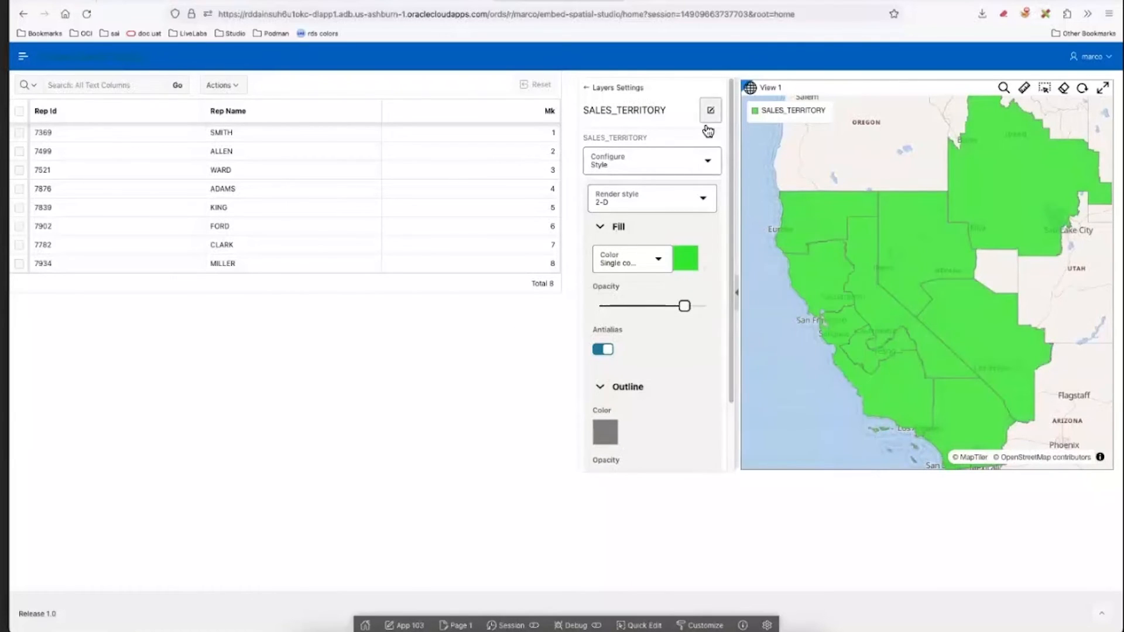
{"action": "left_click", "coordinate": [737, 292]}
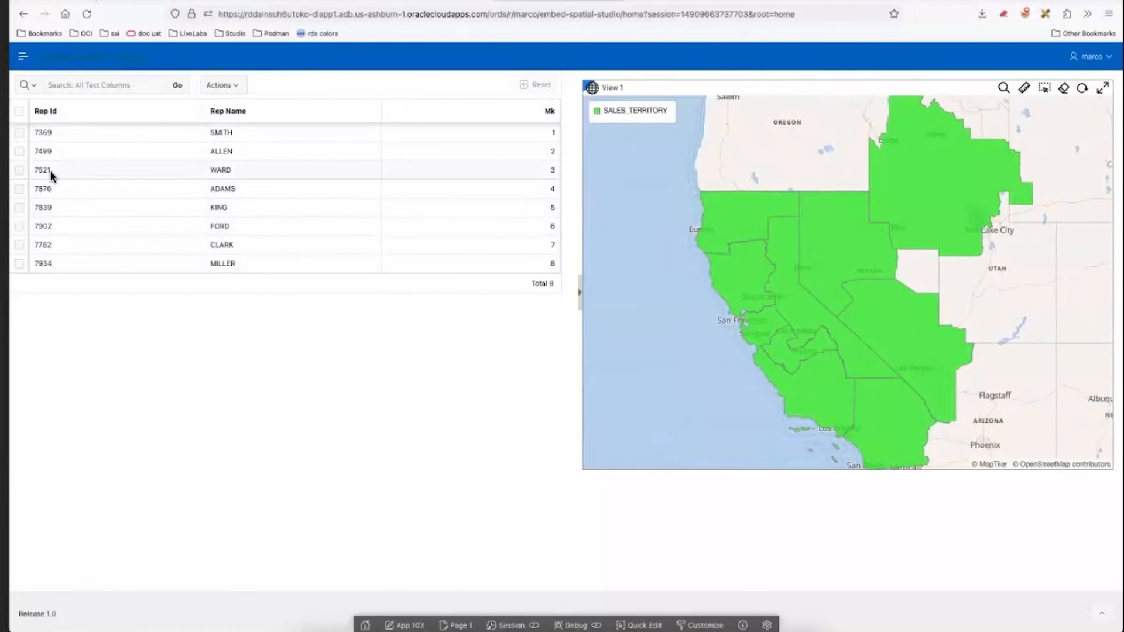
- Check the SMITH, ADAMS and WARD report rows, then clear all three selections
{"action": "left_click", "coordinate": [19, 134]}
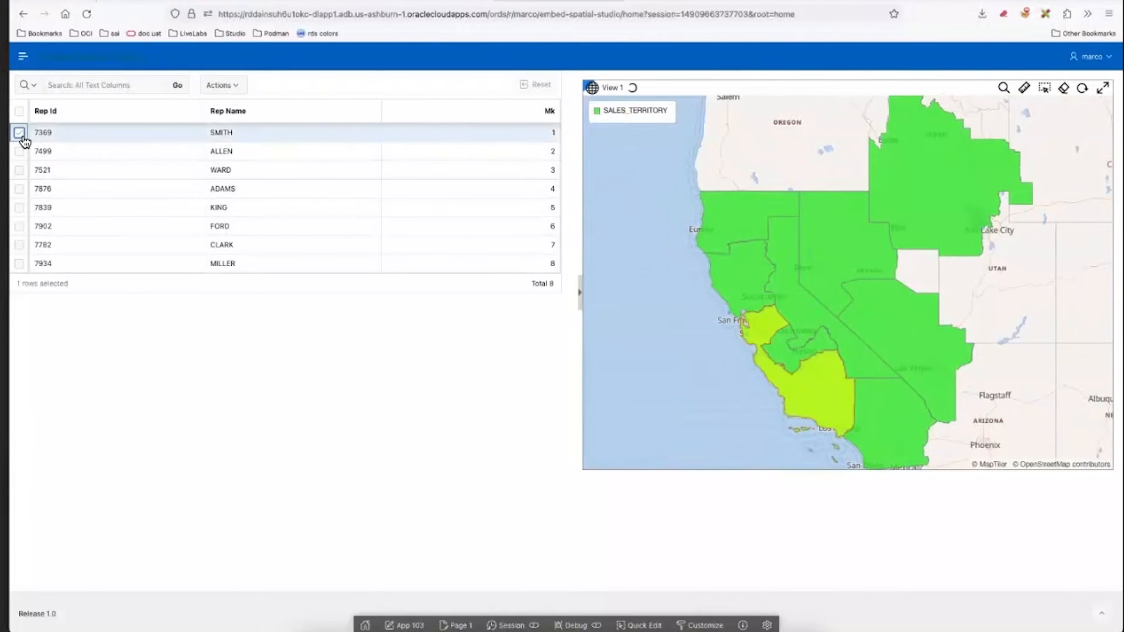
{"action": "left_click", "coordinate": [21, 189]}
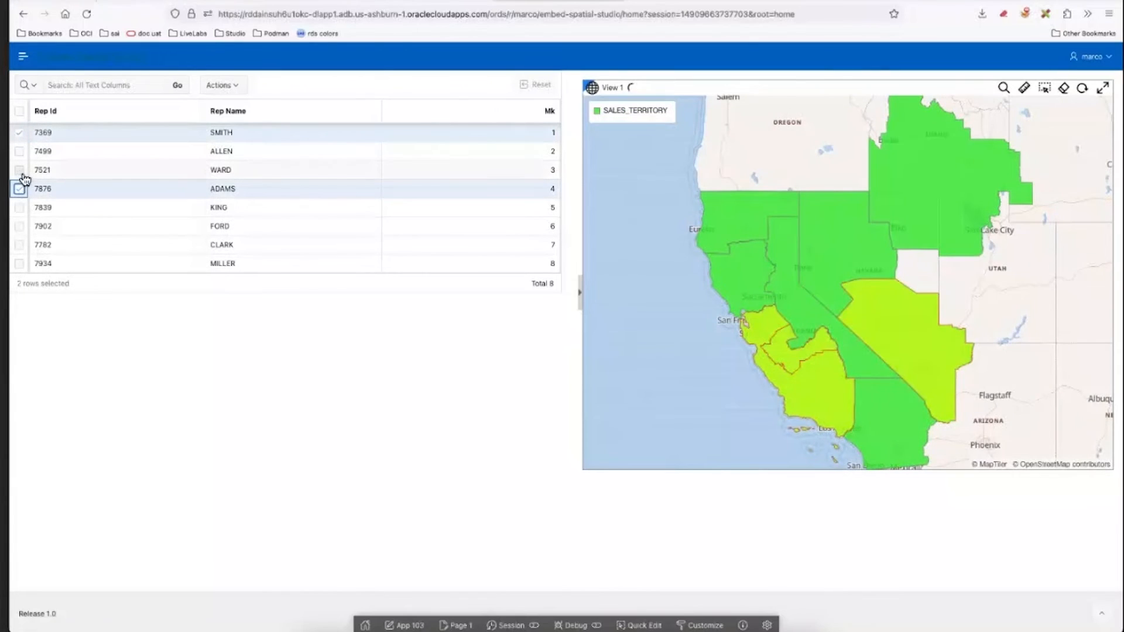
{"action": "left_click", "coordinate": [20, 170]}
{"action": "left_click", "coordinate": [19, 170]}
{"action": "left_click", "coordinate": [20, 190]}
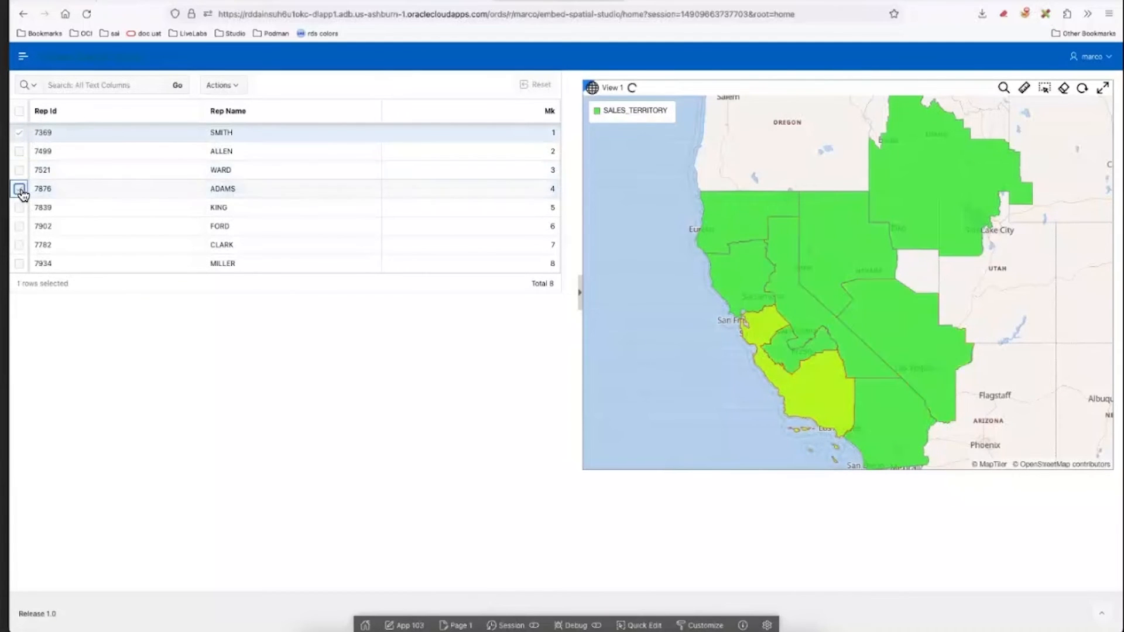
{"action": "left_click", "coordinate": [19, 132]}
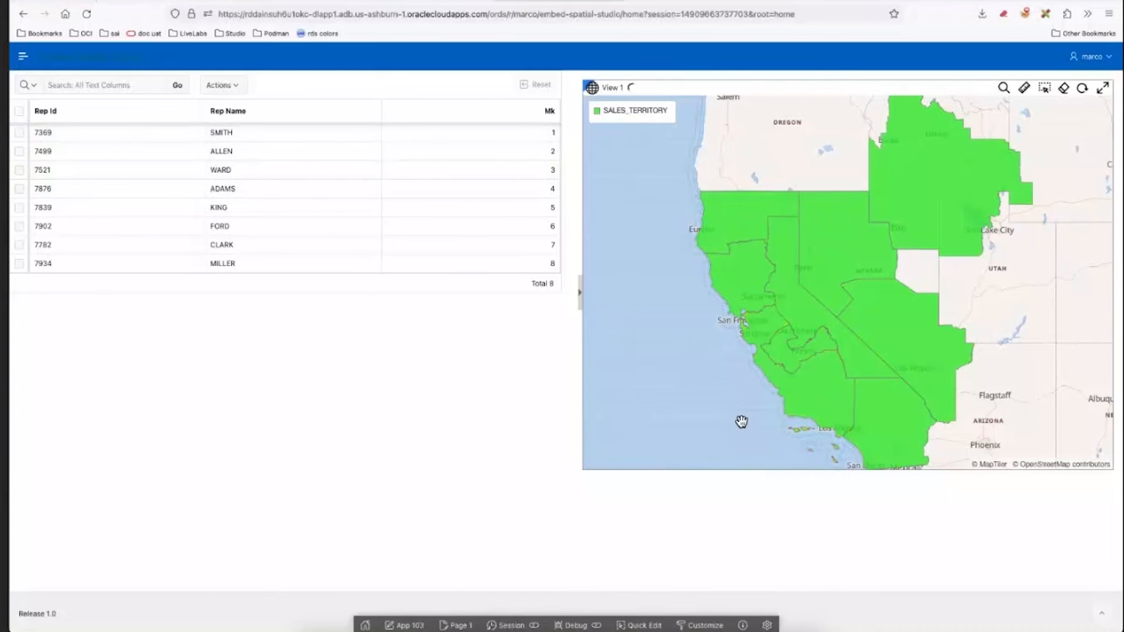
- Select the central California and Bay Area territories to filter the report to ALLEN and WARD
{"action": "left_click", "coordinate": [791, 301]}
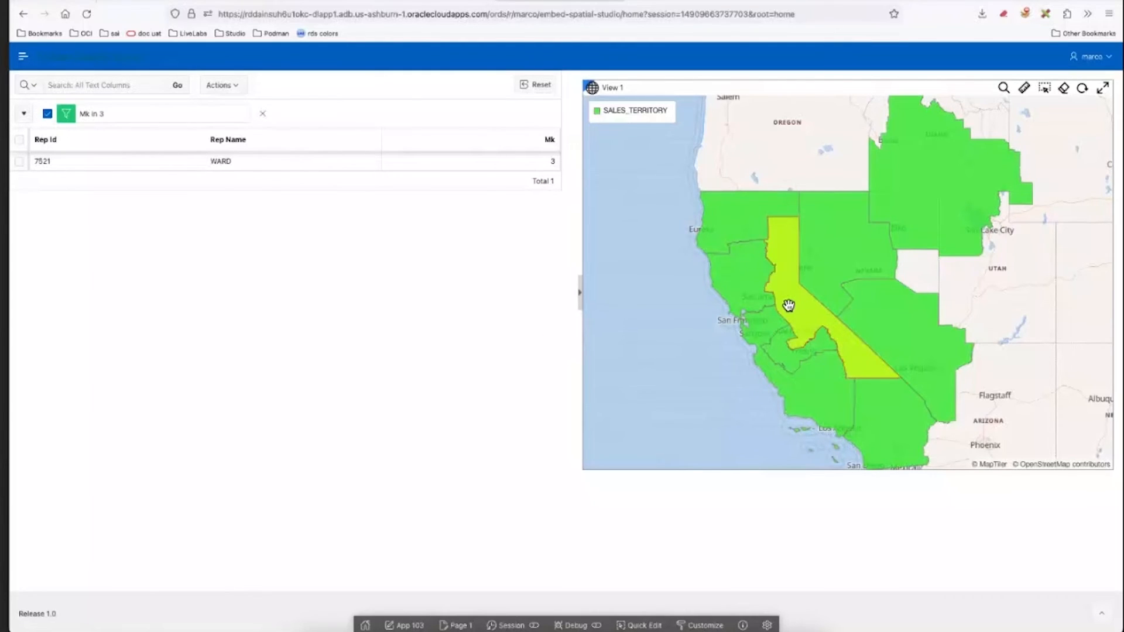
{"action": "left_click", "coordinate": [746, 291]}
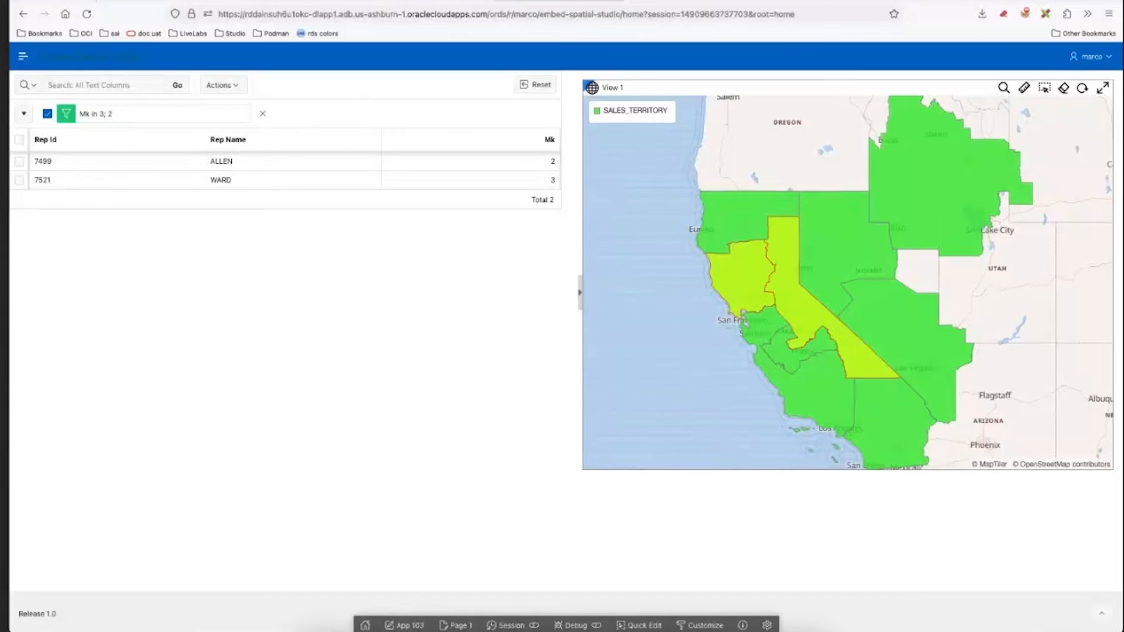
{"action": "left_click", "coordinate": [292, 2]}
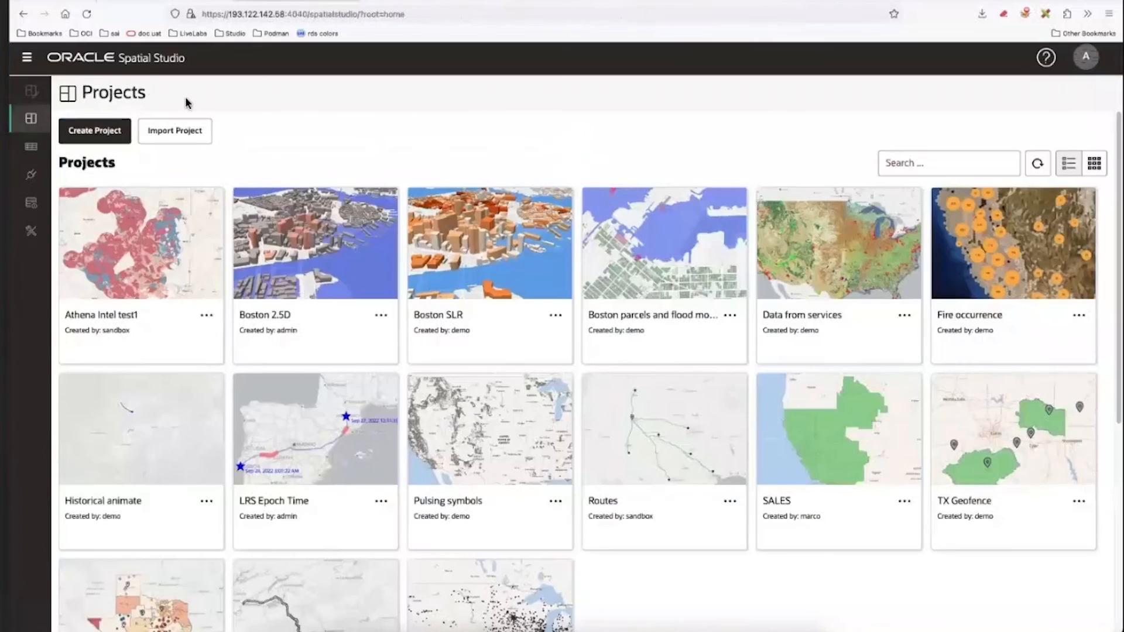
- Search the datasets for 'ords' and view ORDS_TX_TORNADO's properties
{"action": "left_click", "coordinate": [35, 156]}
{"action": "double_click", "coordinate": [962, 163]}
{"action": "type", "text": "ords"}
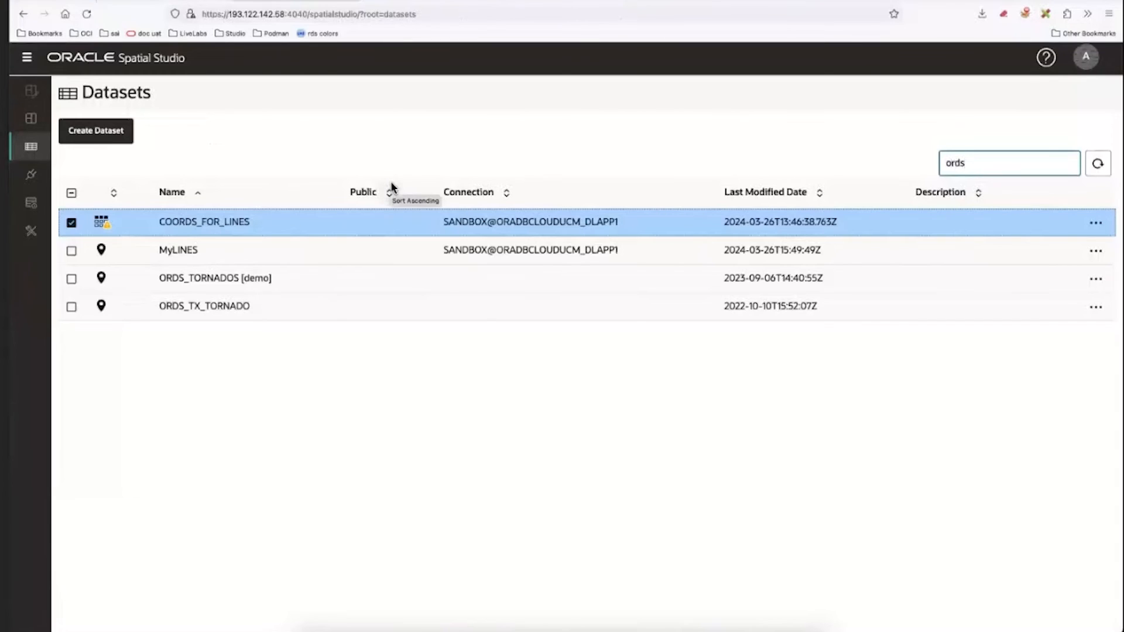
{"action": "left_click", "coordinate": [230, 308]}
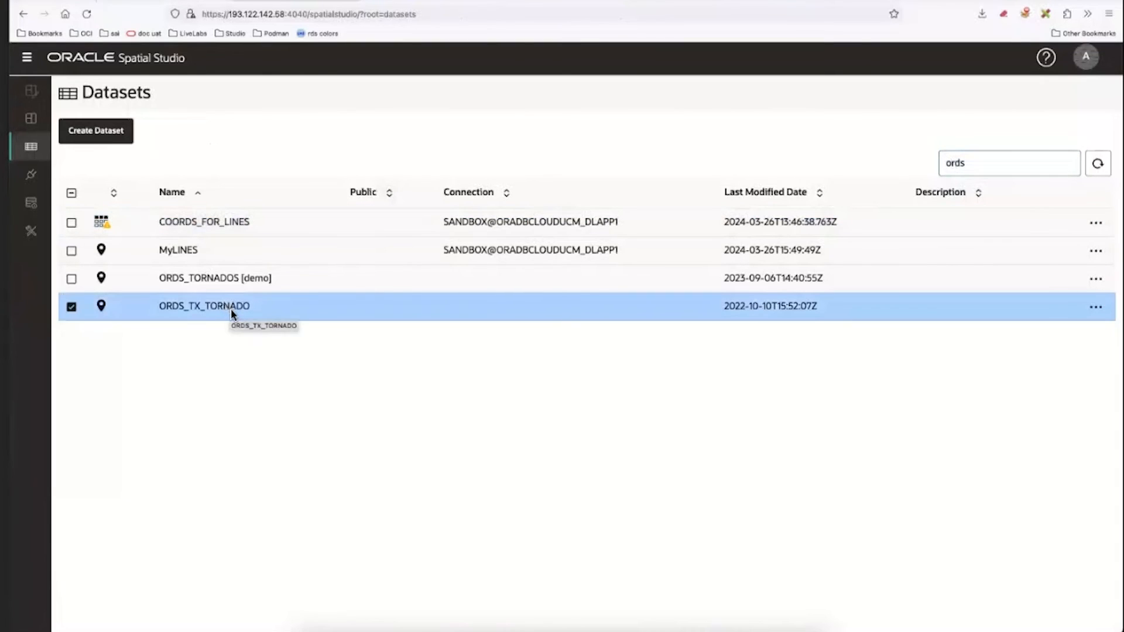
{"action": "right_click", "coordinate": [230, 307]}
{"action": "left_click", "coordinate": [251, 329]}
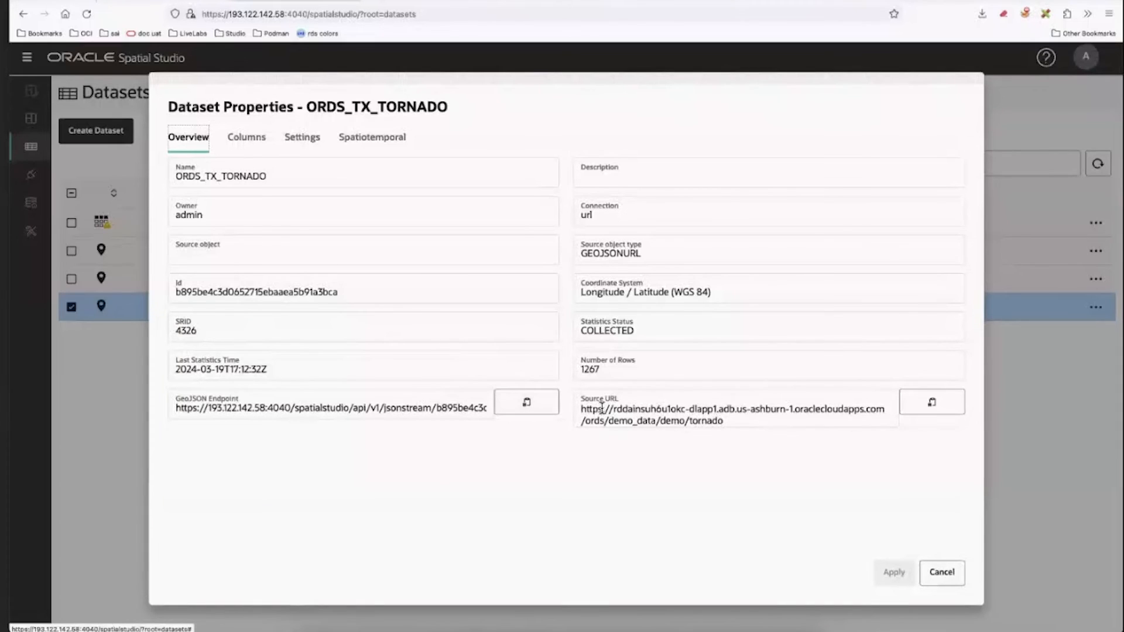
- View the ORDS_TX_TORNADO GeoJSON endpoint as pretty-printed raw JSON in a new tab, then cancel the properties
{"action": "left_click", "coordinate": [526, 403]}
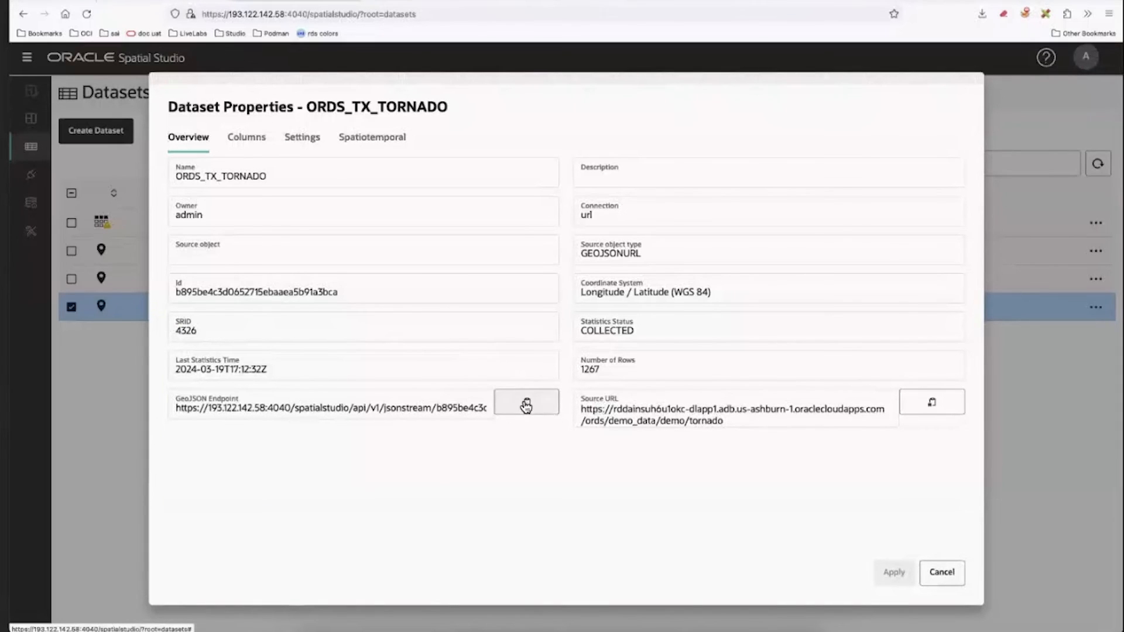
{"action": "key", "text": "super+t"}
{"action": "right_click", "coordinate": [765, 7]}
{"action": "key", "text": "Return"}
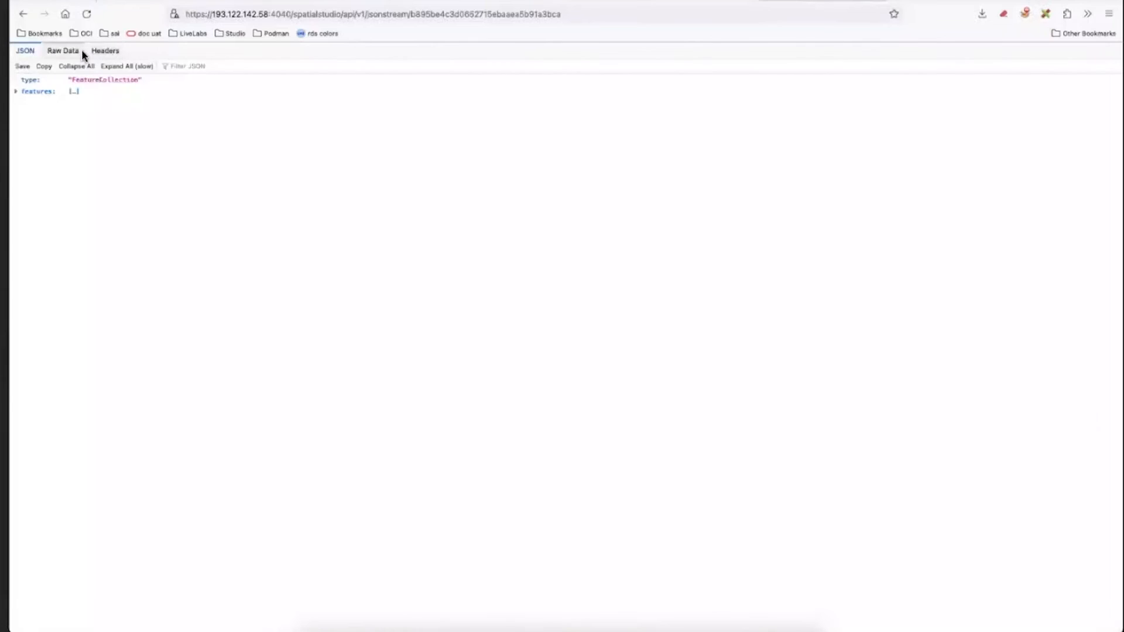
{"action": "left_click", "coordinate": [64, 51]}
{"action": "left_click", "coordinate": [75, 66]}
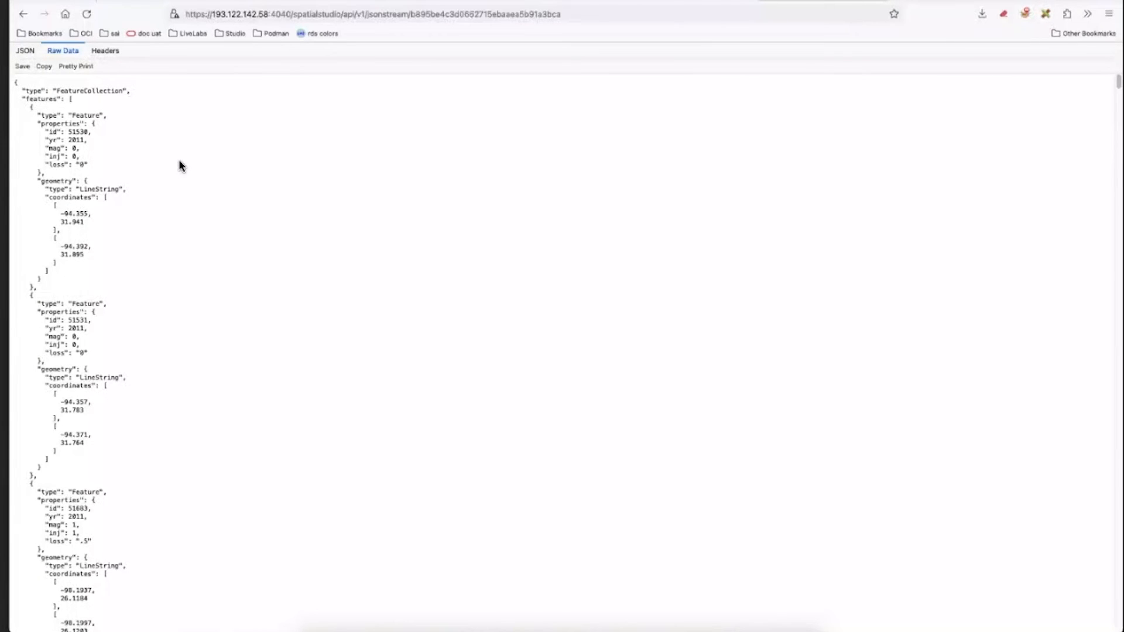
{"action": "left_click", "coordinate": [275, 2]}
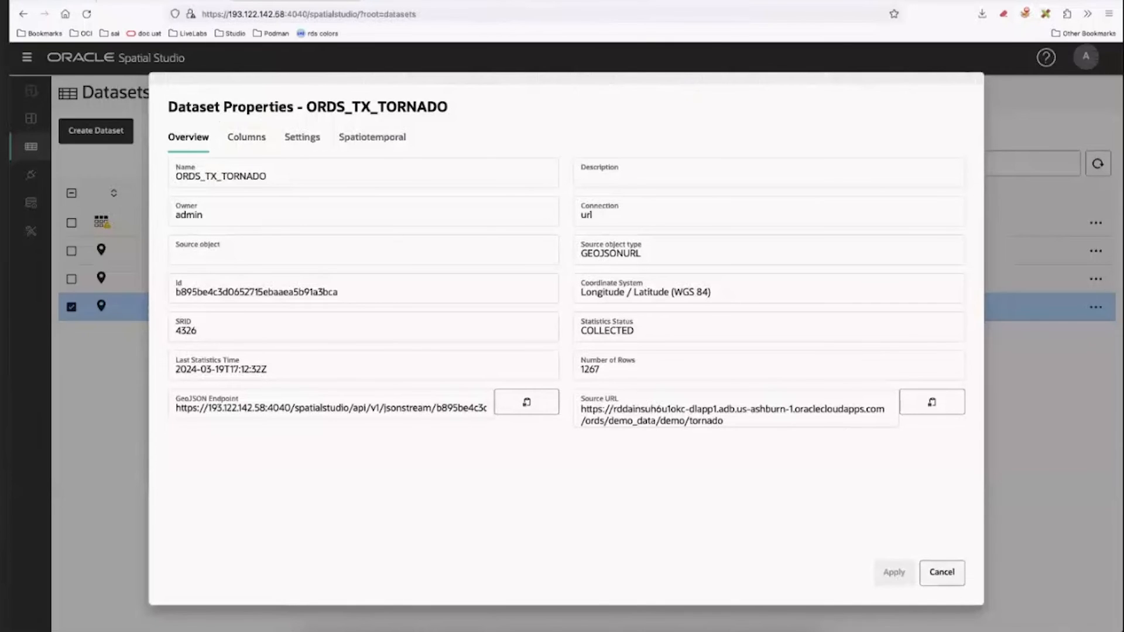
{"action": "left_click", "coordinate": [941, 572]}
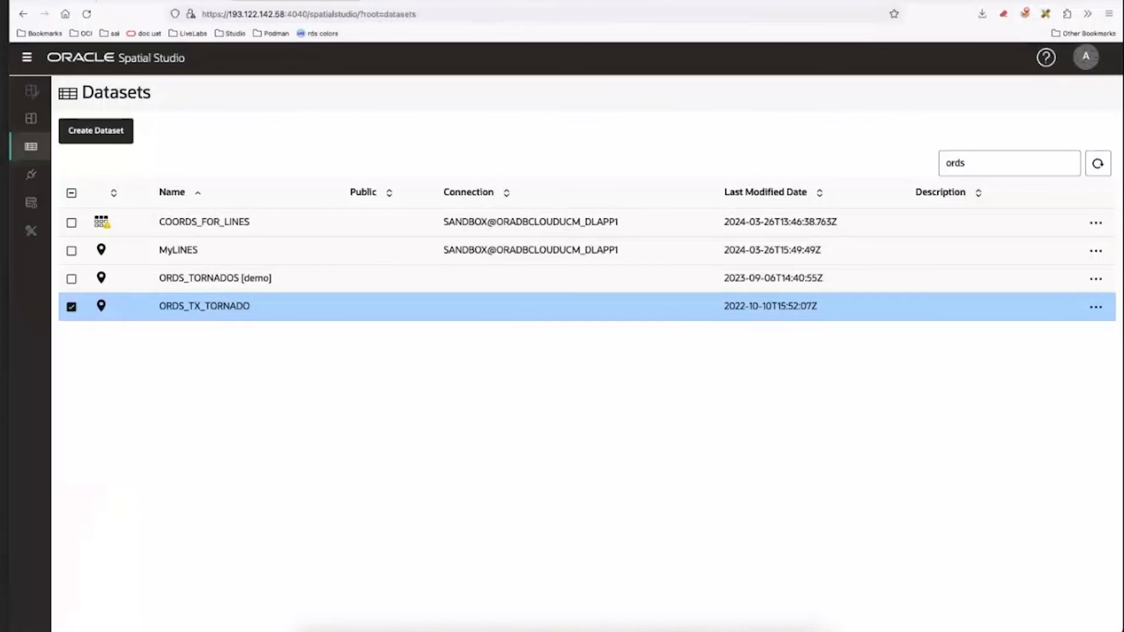
- Bring up the Create Dataset choices, highlight GeoJSON URL, and go to the documentation tab
{"action": "left_click", "coordinate": [97, 146]}
{"action": "left_click_drag", "start_coordinate": [750, 213], "coordinate": [705, 215]}
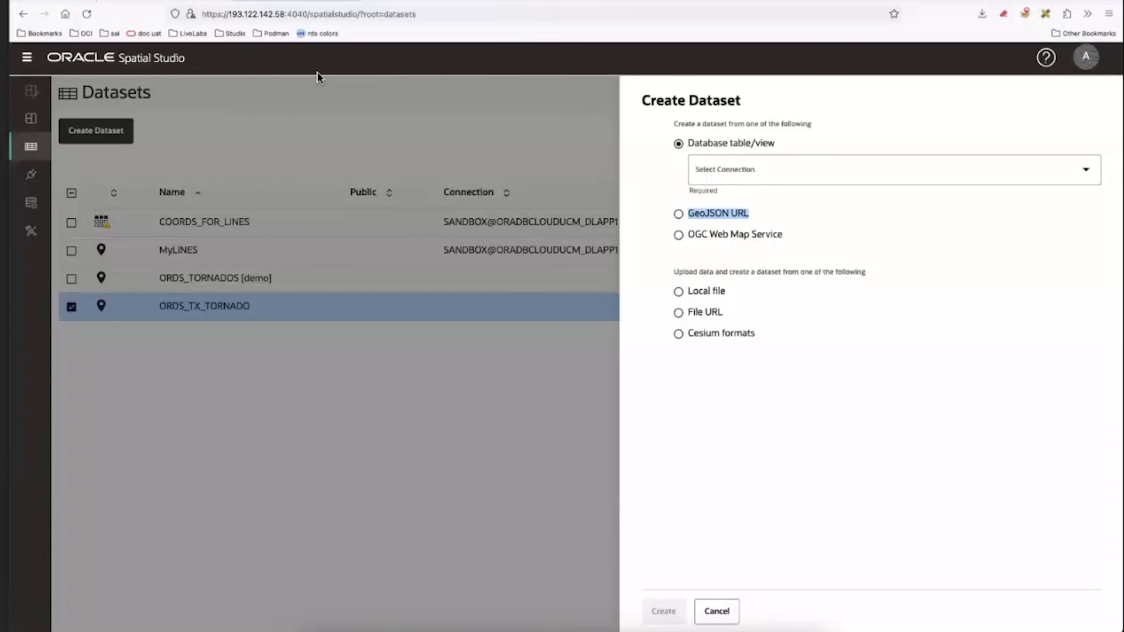
{"action": "left_click", "coordinate": [165, 0]}
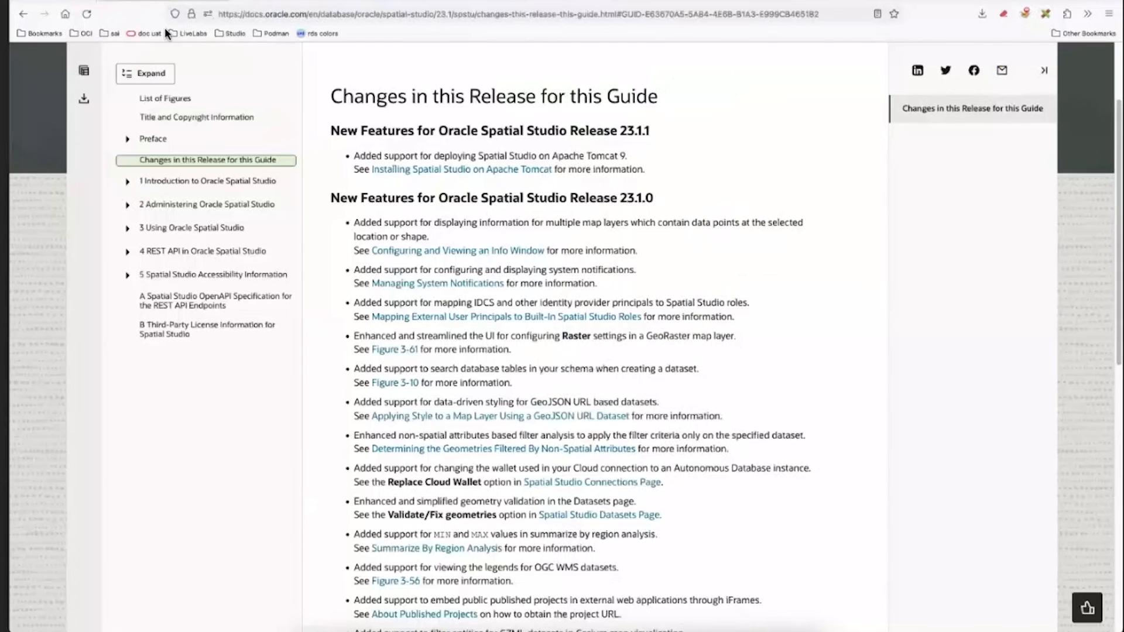
{"action": "left_click", "coordinate": [176, 257]}
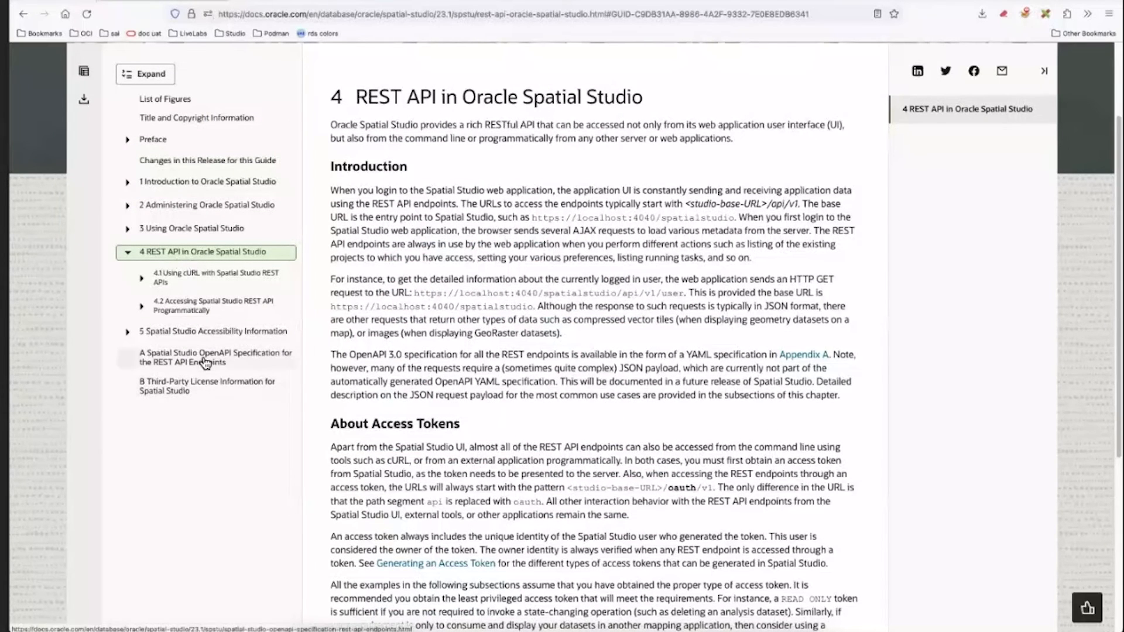
{"action": "left_click", "coordinate": [129, 358]}
{"action": "scroll", "coordinate": [667, 404], "scroll_direction": "down", "scroll_amount": 10}
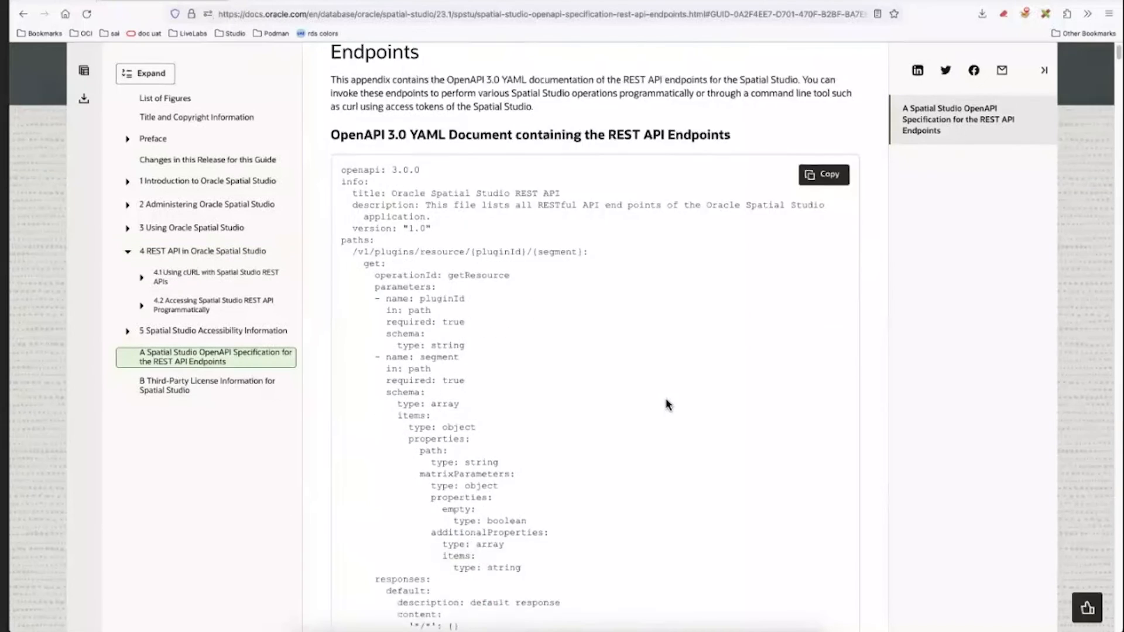
{"action": "scroll", "coordinate": [667, 403], "scroll_direction": "down", "scroll_amount": 3}
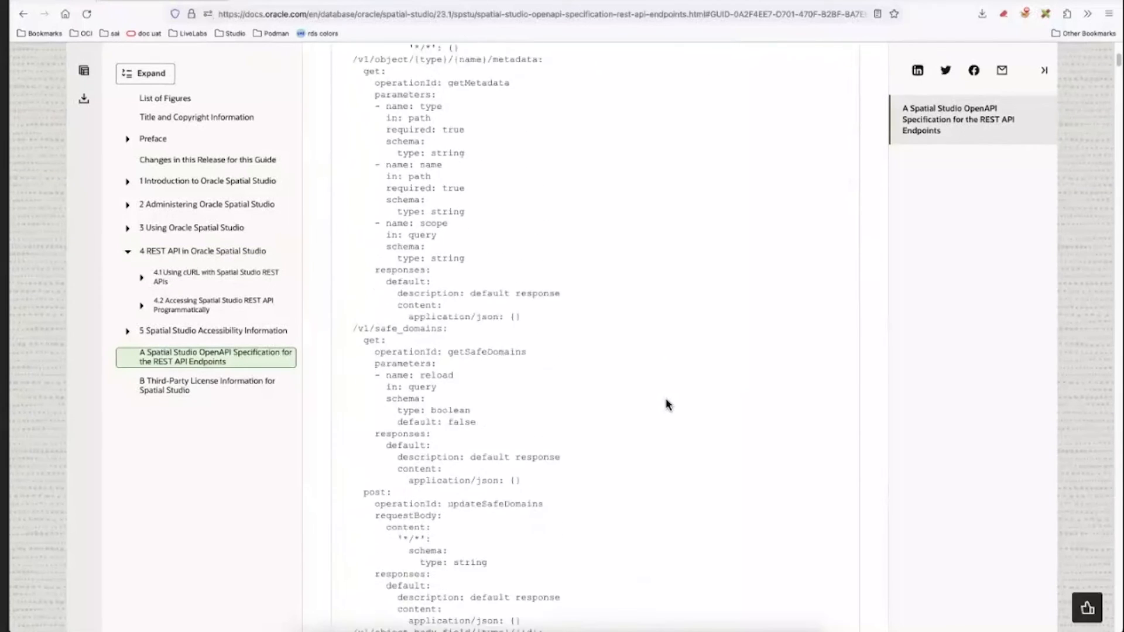
{"action": "scroll", "coordinate": [668, 404], "scroll_direction": "up", "scroll_amount": 3}
{"action": "scroll", "coordinate": [667, 404], "scroll_direction": "up", "scroll_amount": 2}
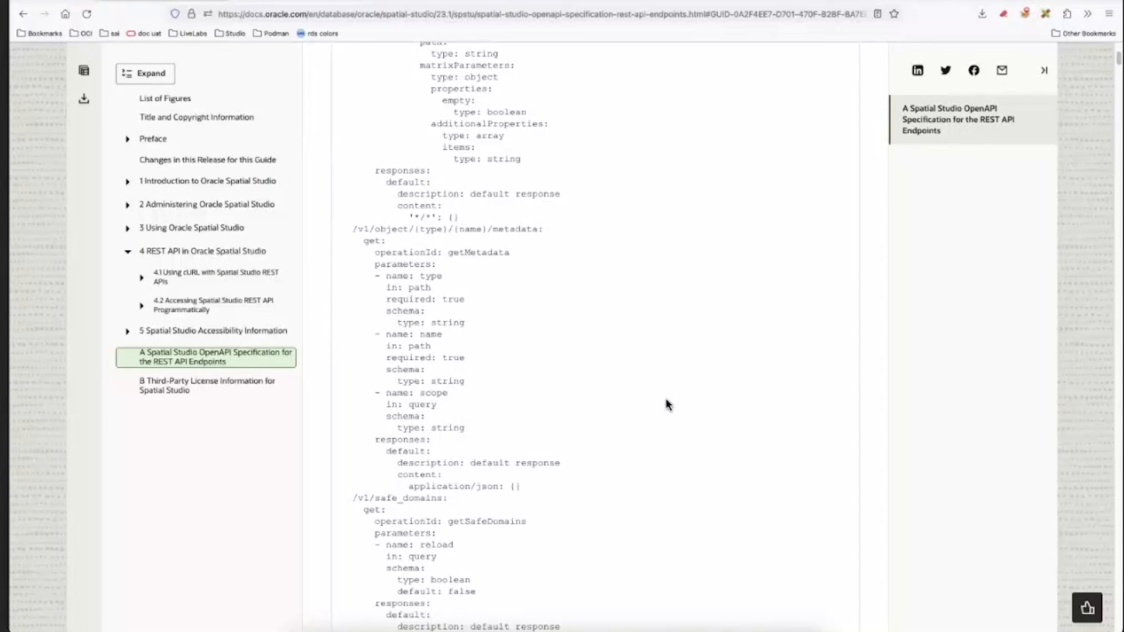
{"action": "scroll", "coordinate": [648, 302], "scroll_direction": "up", "scroll_amount": 10}
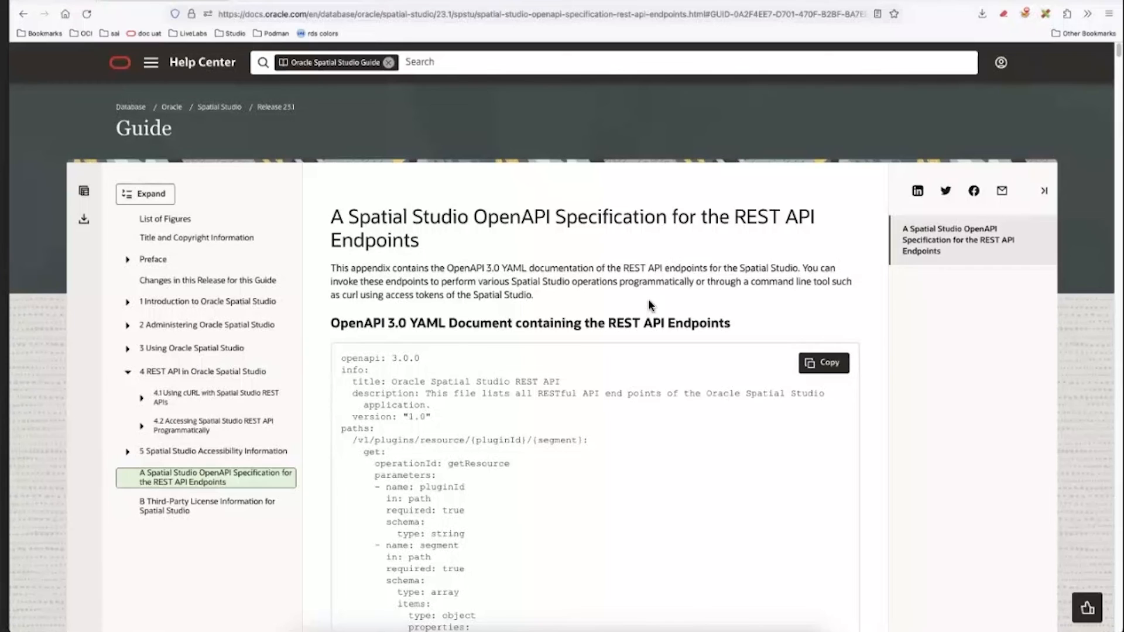
{"action": "scroll", "coordinate": [647, 300], "scroll_direction": "down", "scroll_amount": 2}
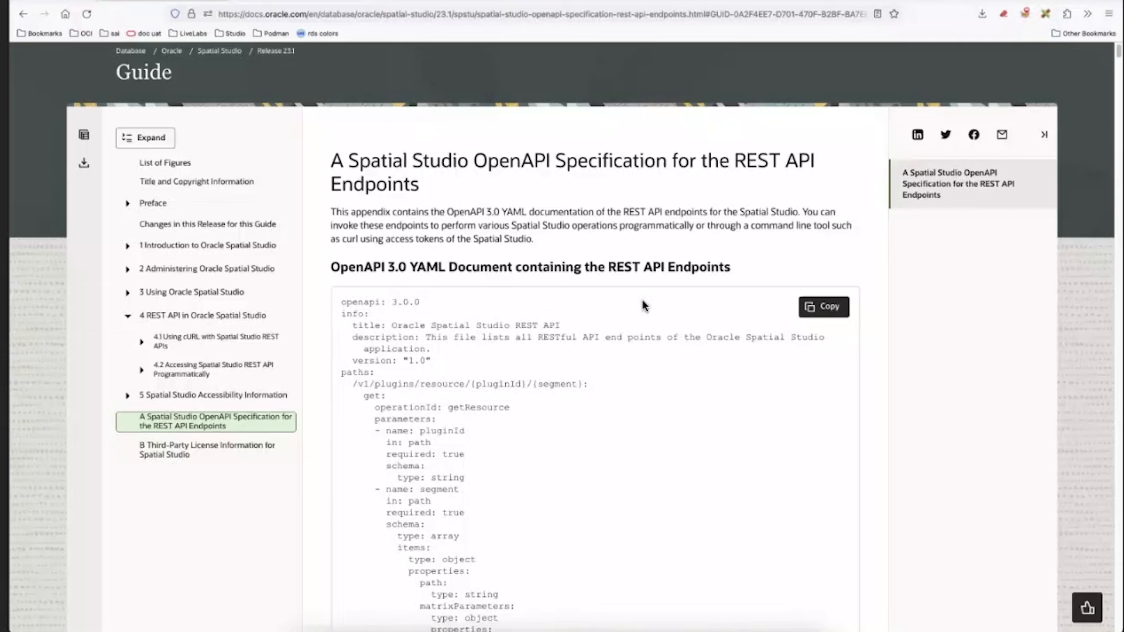
- Search the OpenAPI specification for 'create' to locate createDBObject, then return to Spatial Studio
{"action": "key", "text": "ctrl+f"}
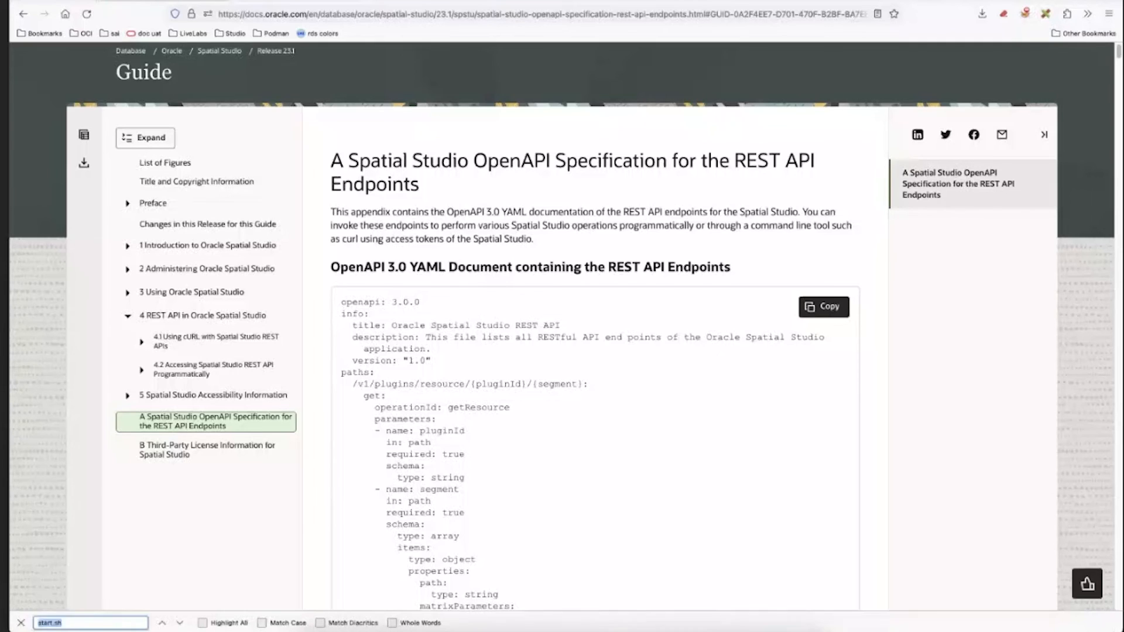
{"action": "type", "text": "cfrea"}
{"action": "key", "text": "BackSpace"}
{"action": "key", "text": "BackSpace"}
{"action": "key", "text": "BackSpace"}
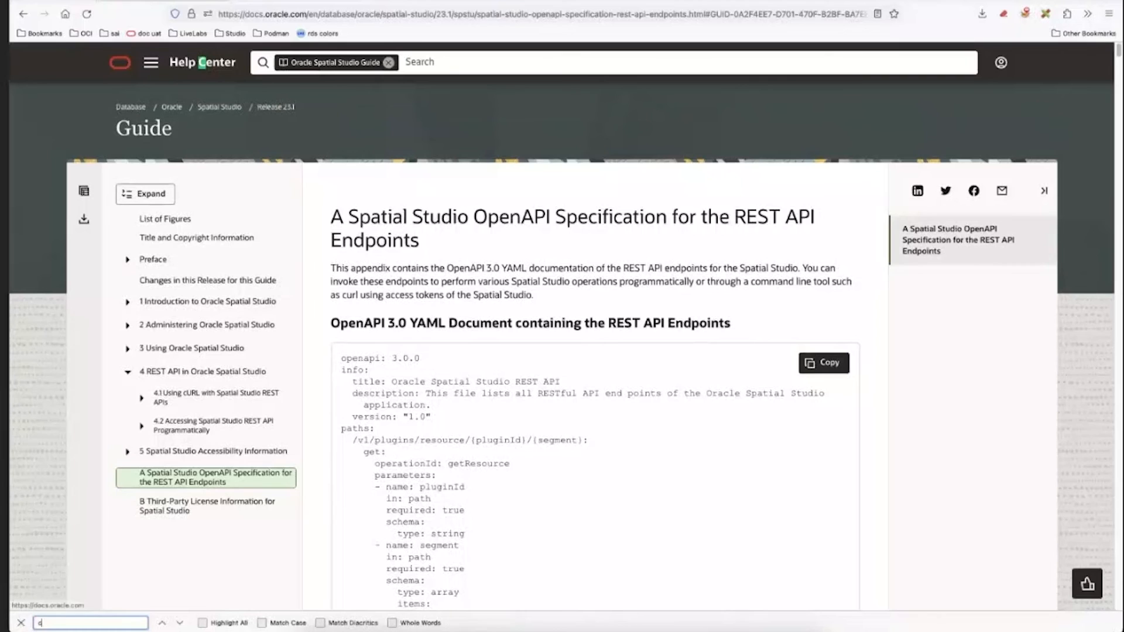
{"action": "type", "text": "reate"}
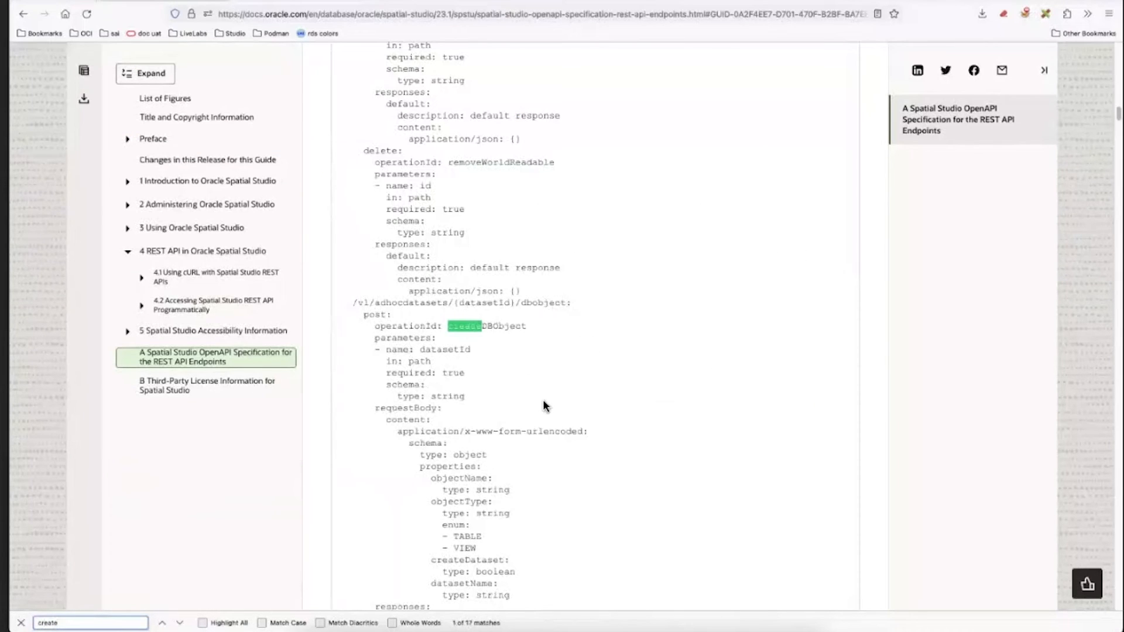
{"action": "scroll", "coordinate": [544, 402], "scroll_direction": "down", "scroll_amount": 2}
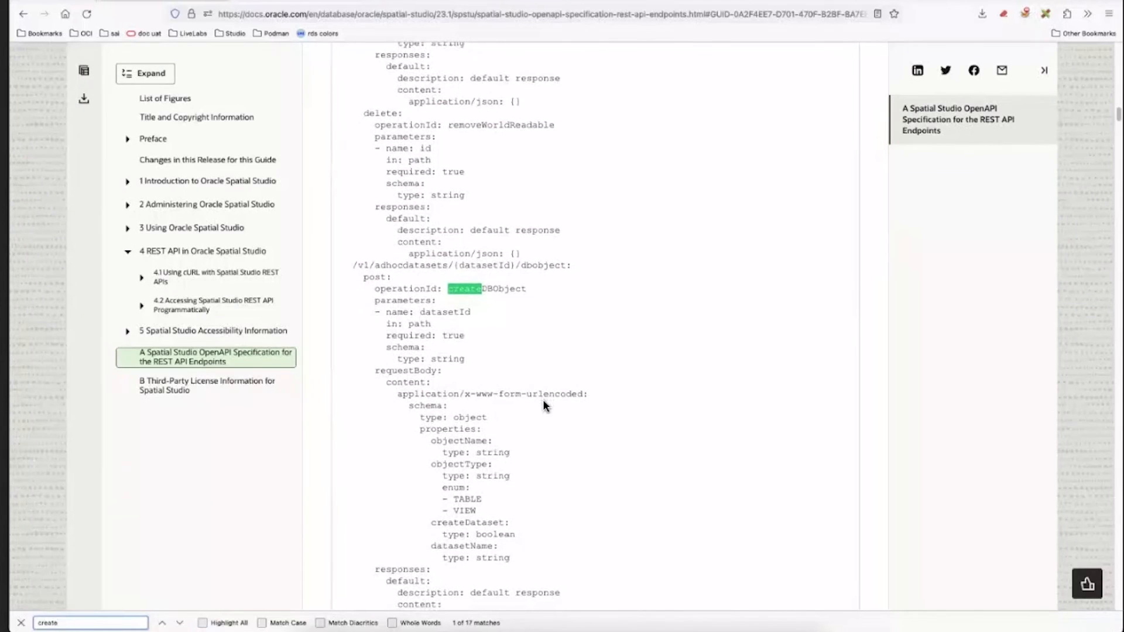
{"action": "left_click", "coordinate": [509, 276]}
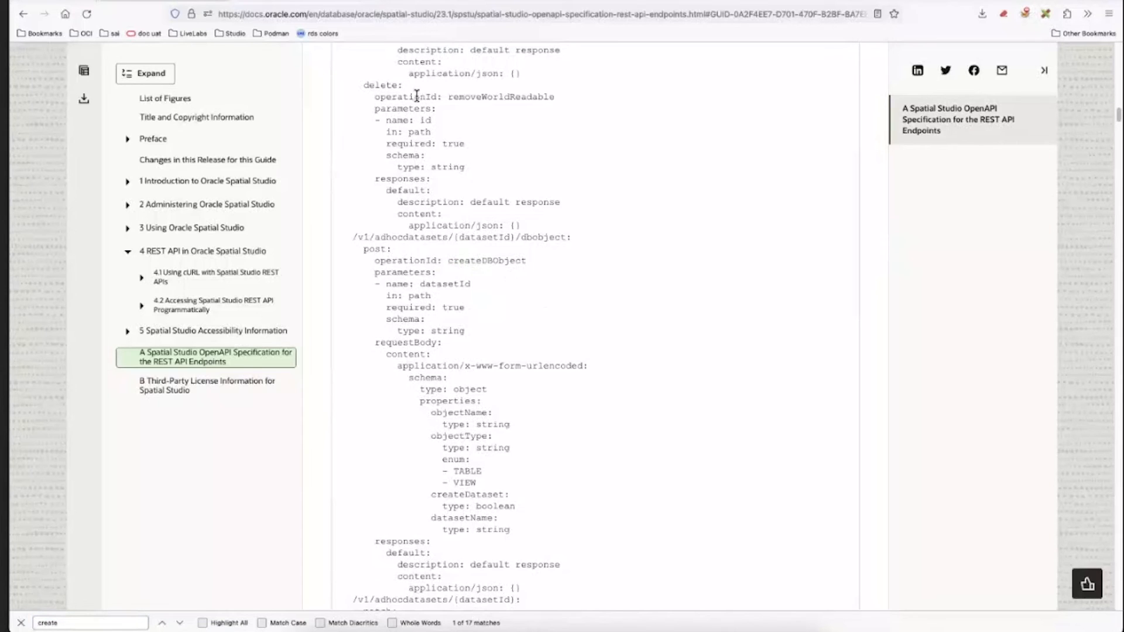
{"action": "left_click", "coordinate": [296, 1]}
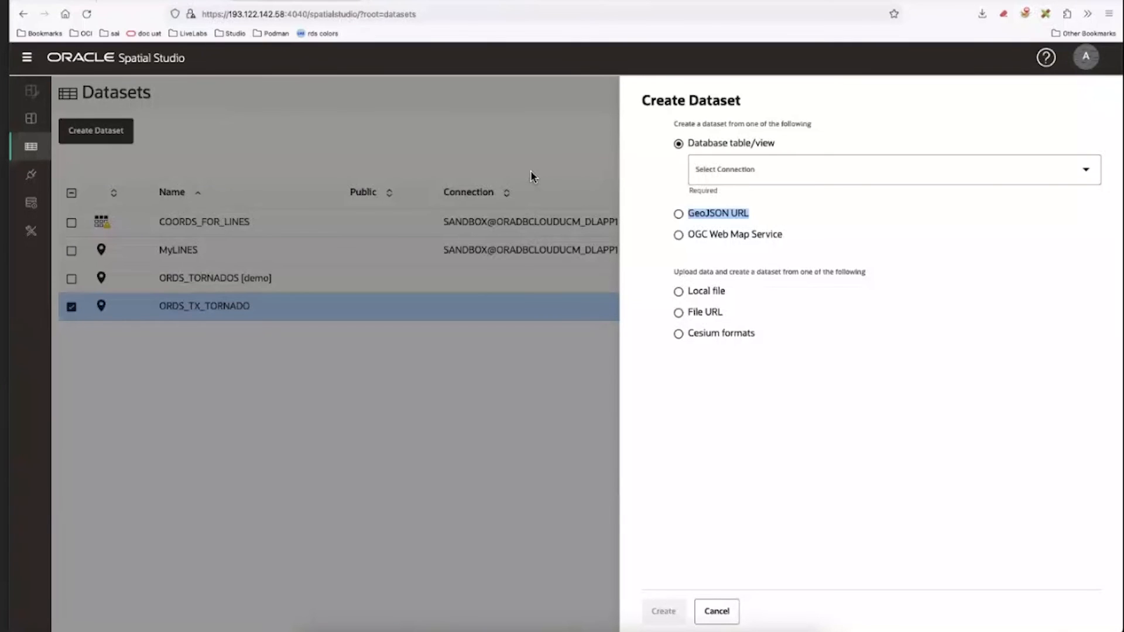
- Cancel dataset creation and start a new Untitled project zoomed to the US
{"action": "left_click", "coordinate": [717, 611]}
{"action": "left_click", "coordinate": [31, 118]}
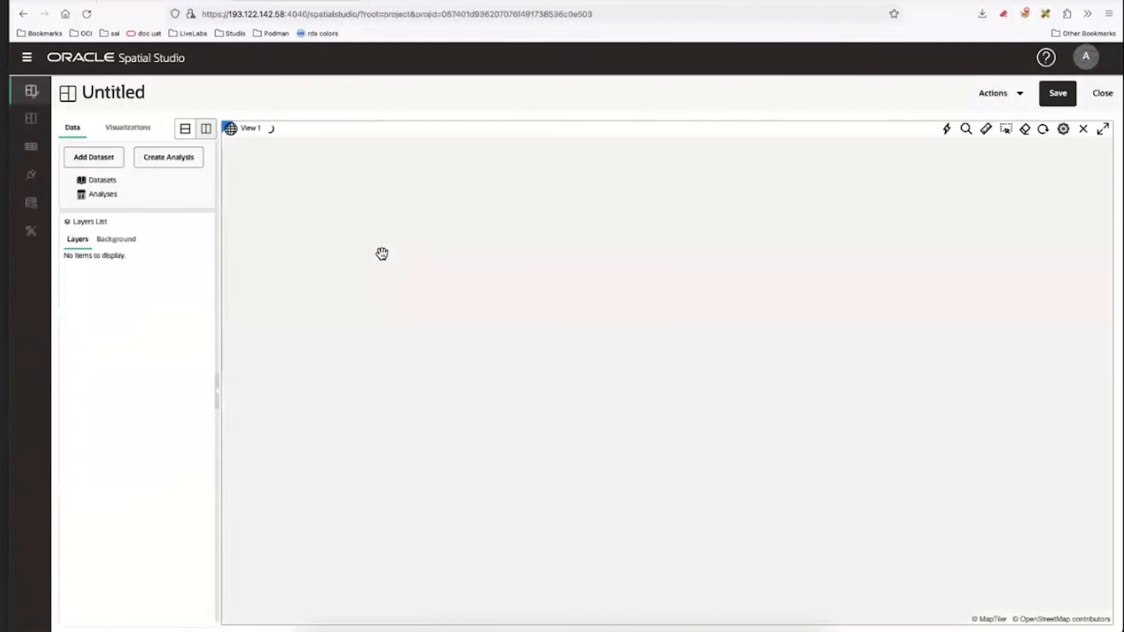
{"action": "scroll", "coordinate": [510, 376], "scroll_direction": "up", "scroll_amount": 5}
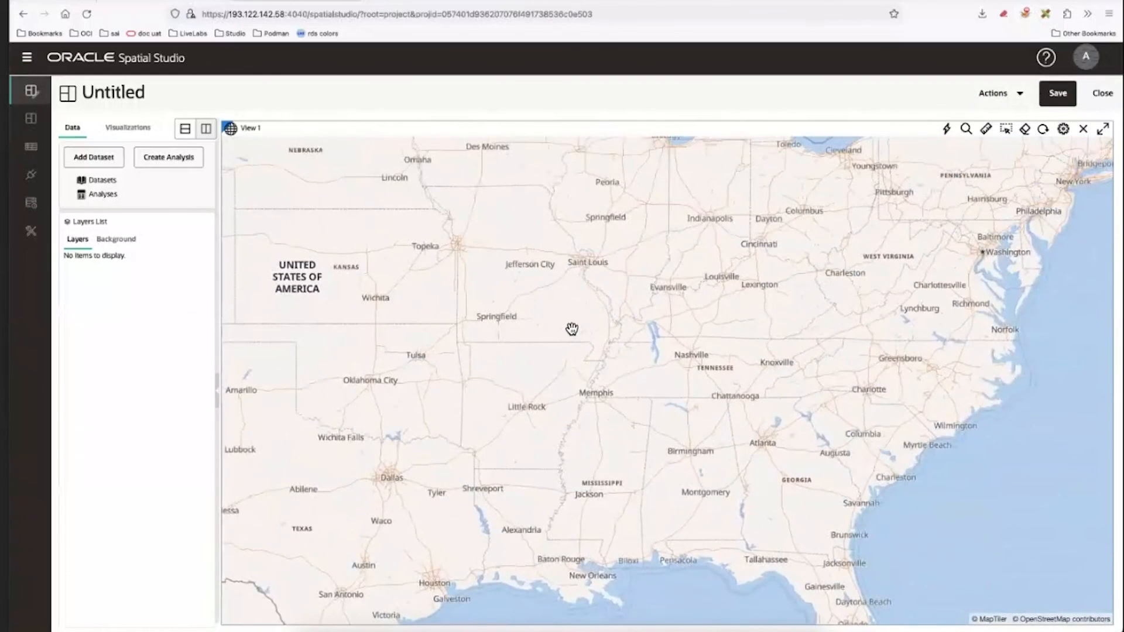
- Copy a southern Missouri spot's coordinates and drop the first pin there
{"action": "right_click", "coordinate": [571, 329]}
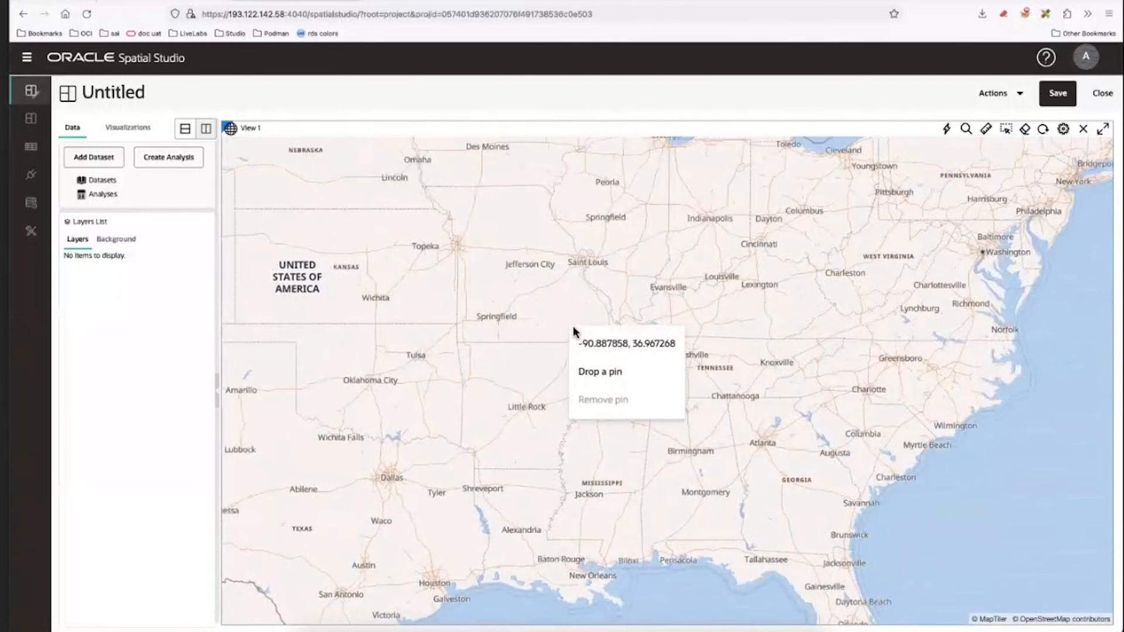
{"action": "left_click", "coordinate": [563, 321]}
{"action": "right_click", "coordinate": [563, 321]}
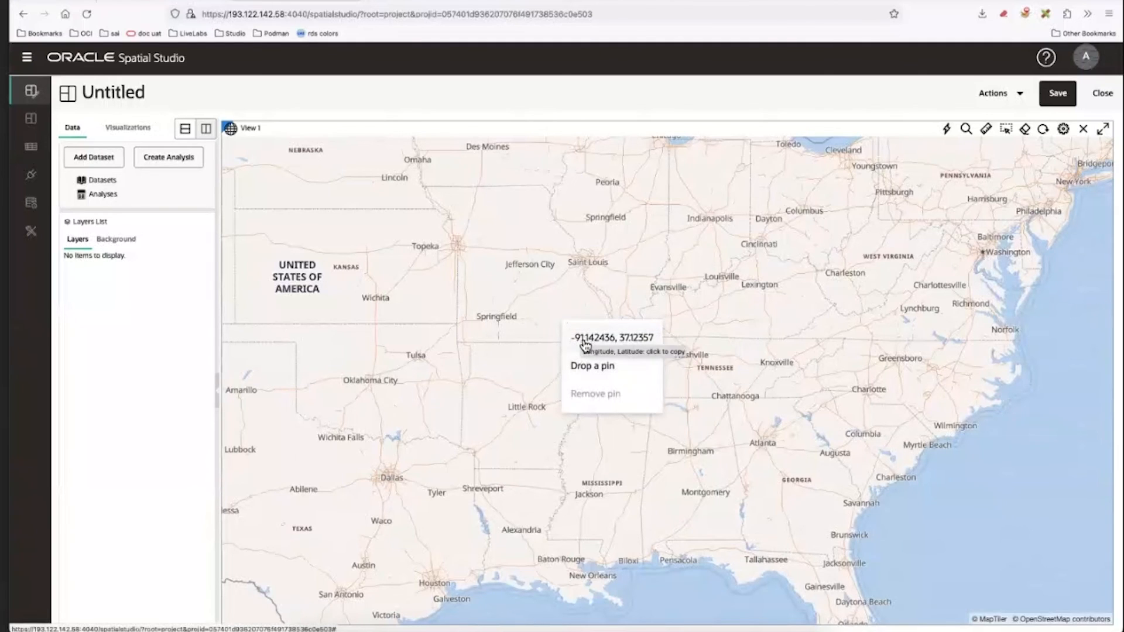
{"action": "left_click", "coordinate": [587, 343]}
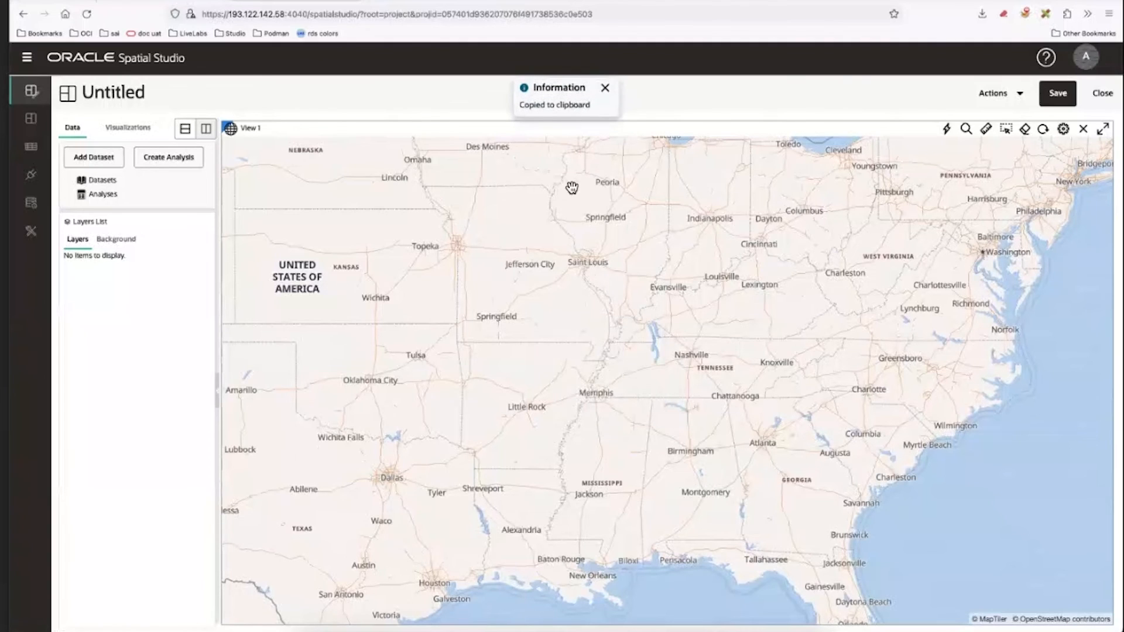
{"action": "right_click", "coordinate": [566, 319]}
{"action": "left_click", "coordinate": [590, 364]}
{"action": "right_click", "coordinate": [565, 308]}
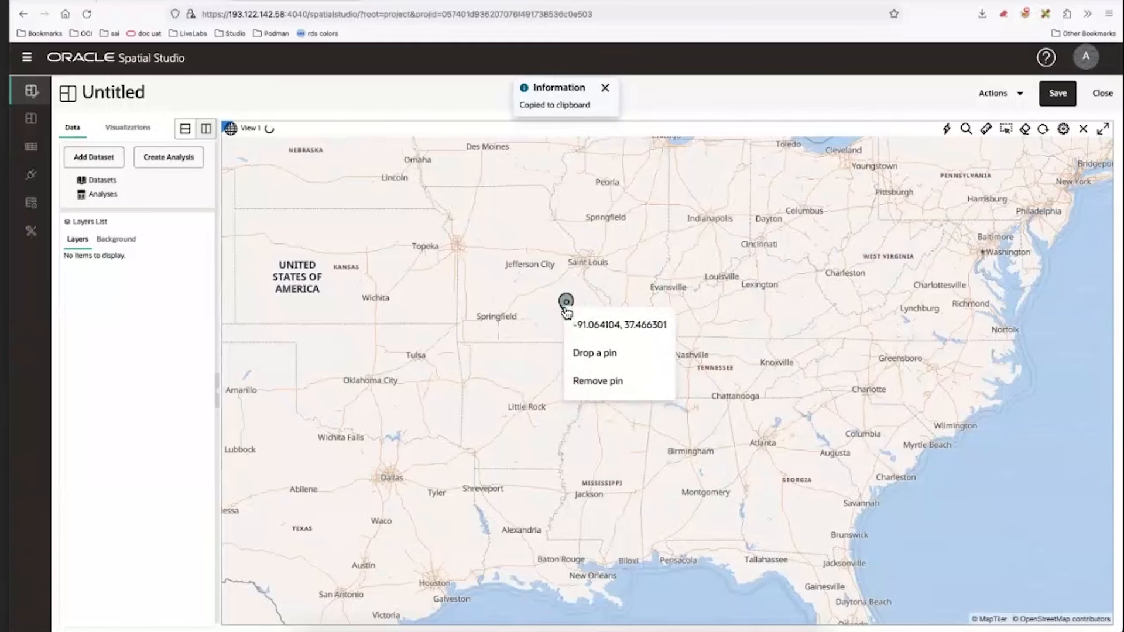
{"action": "left_click", "coordinate": [602, 330]}
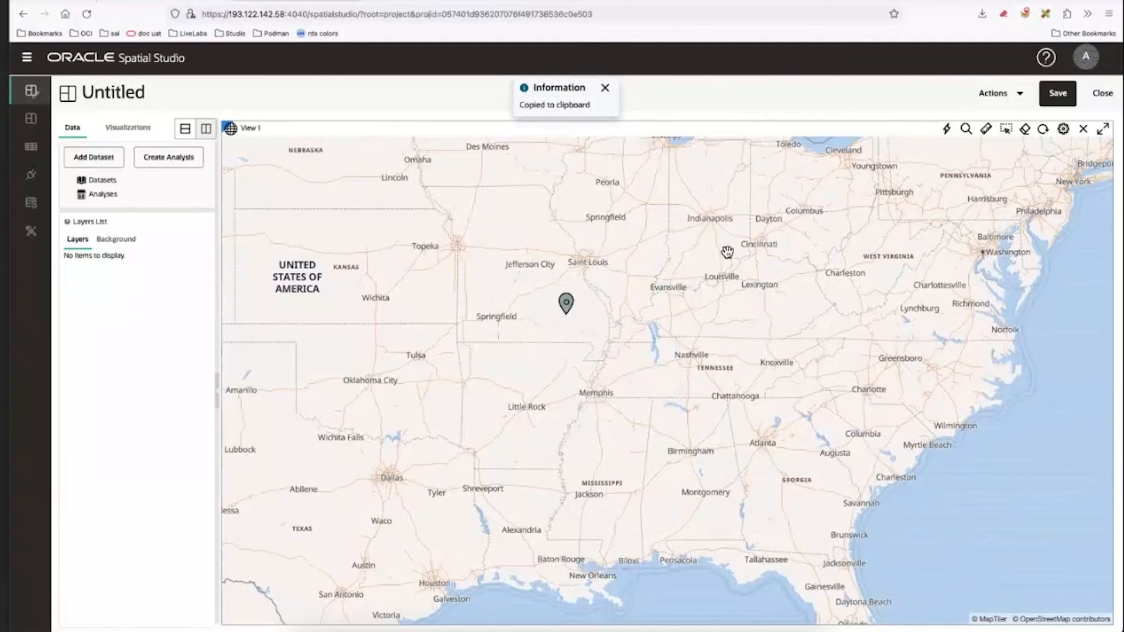
- Drop a second pin just south of the first and a third at Springfield
{"action": "right_click", "coordinate": [564, 347]}
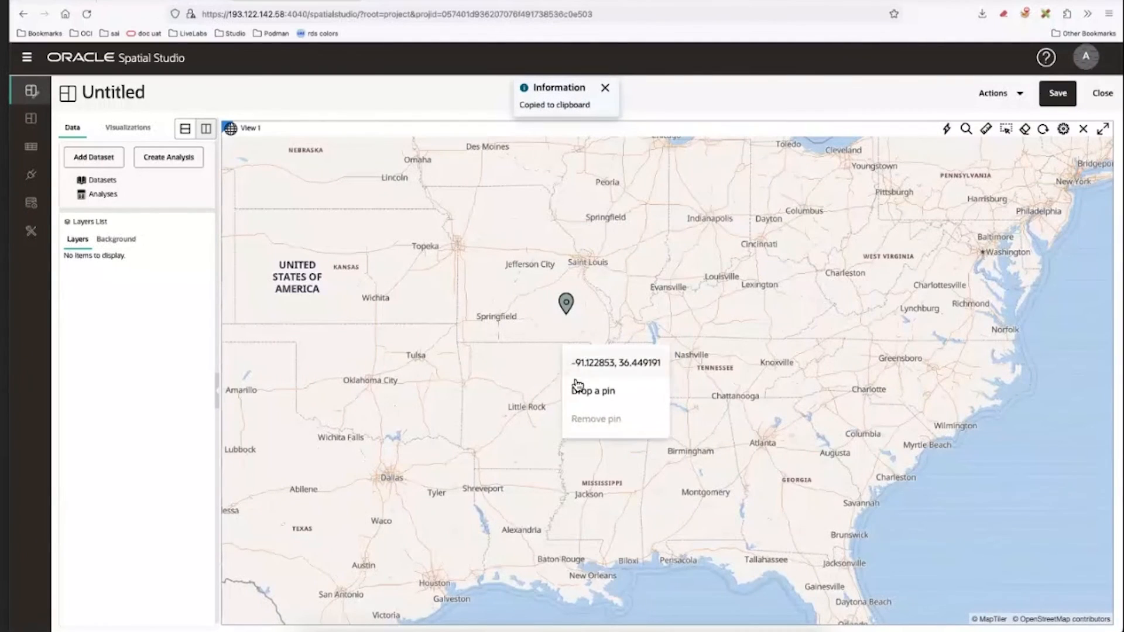
{"action": "left_click", "coordinate": [579, 388]}
{"action": "right_click", "coordinate": [504, 327]}
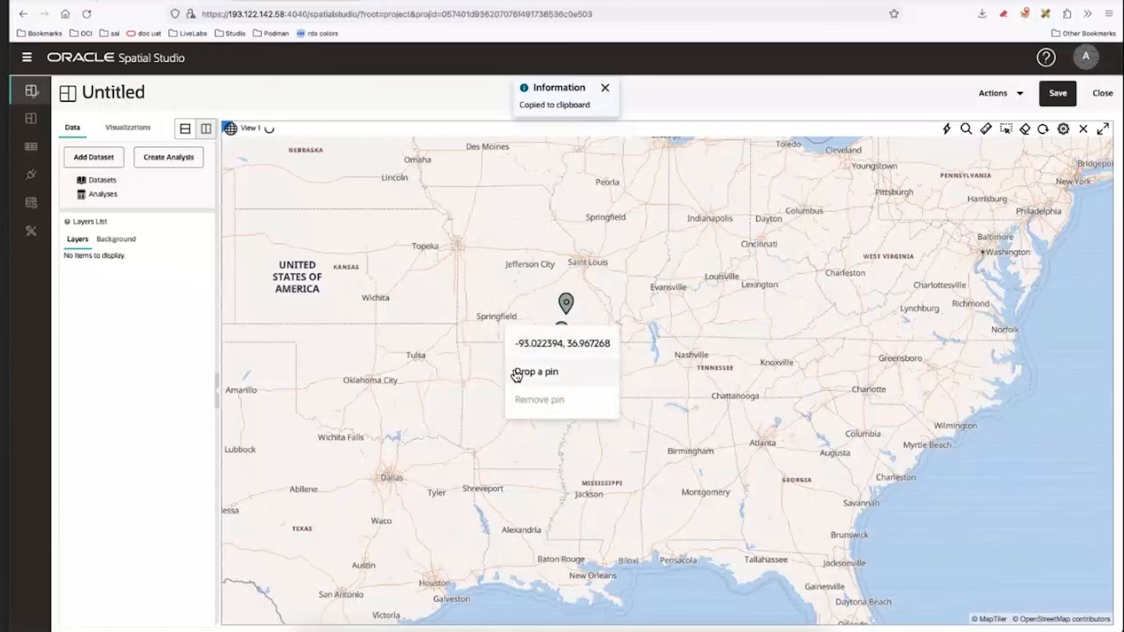
{"action": "left_click", "coordinate": [521, 355]}
{"action": "right_click", "coordinate": [506, 318]}
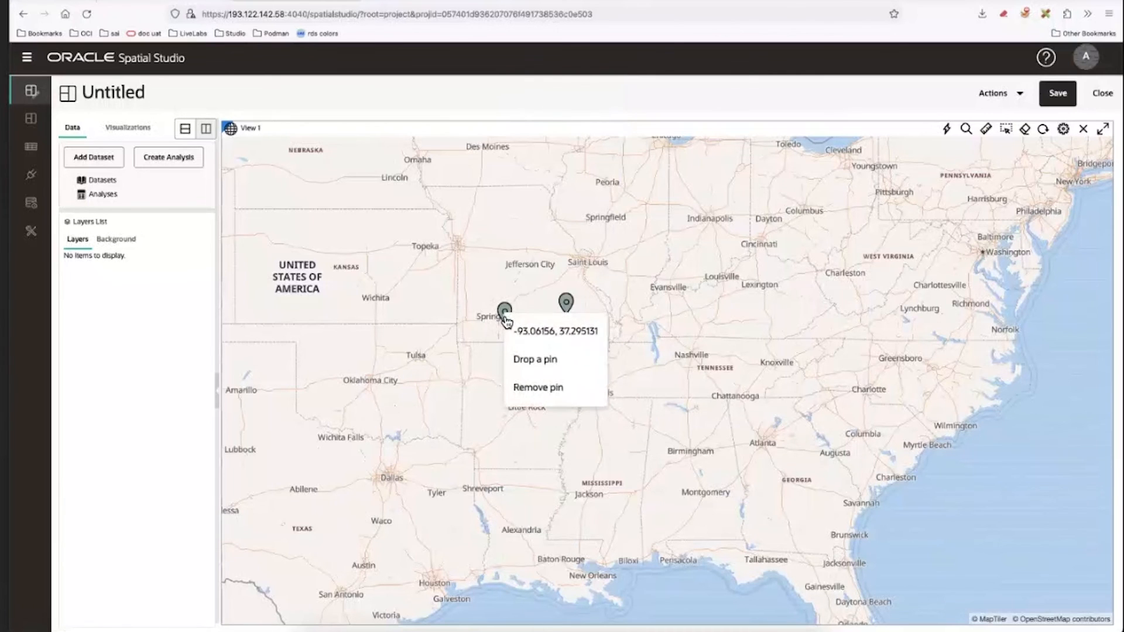
{"action": "left_click", "coordinate": [735, 288]}
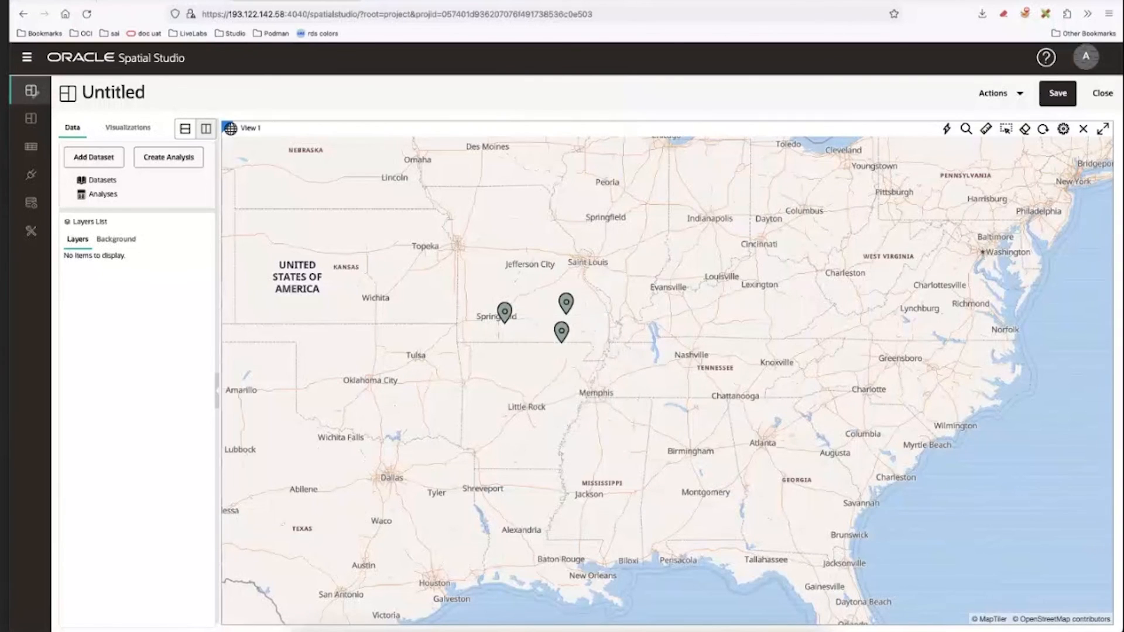
{"action": "left_click", "coordinate": [946, 129]}
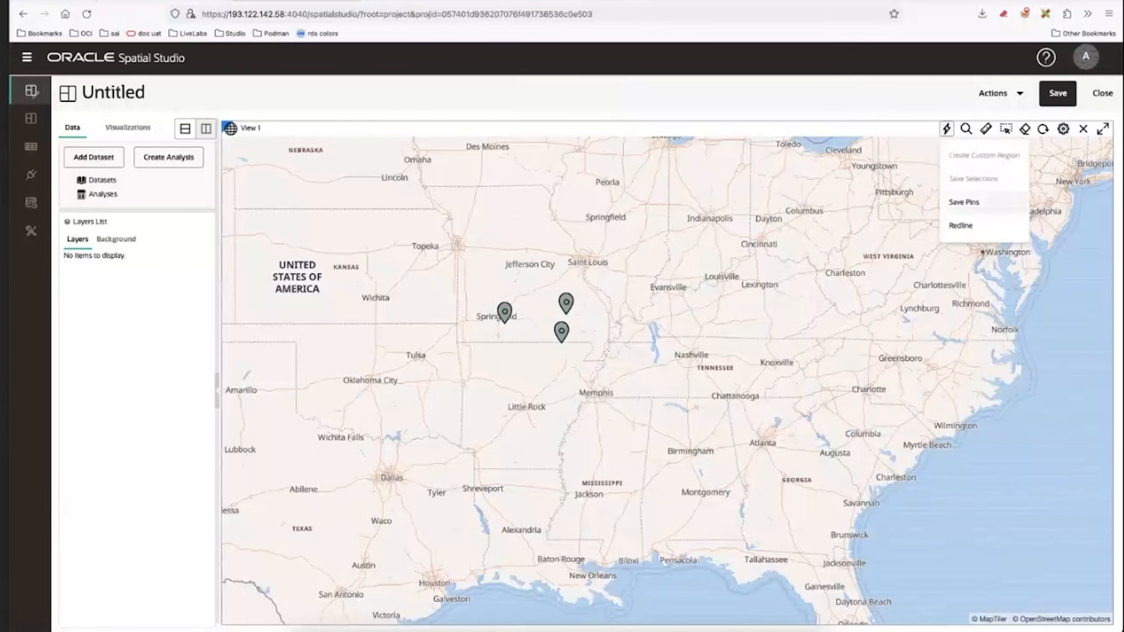
- Save the pinned places as analysis PINNED PLACES1 on the SANDBOX connection
{"action": "left_click", "coordinate": [964, 203]}
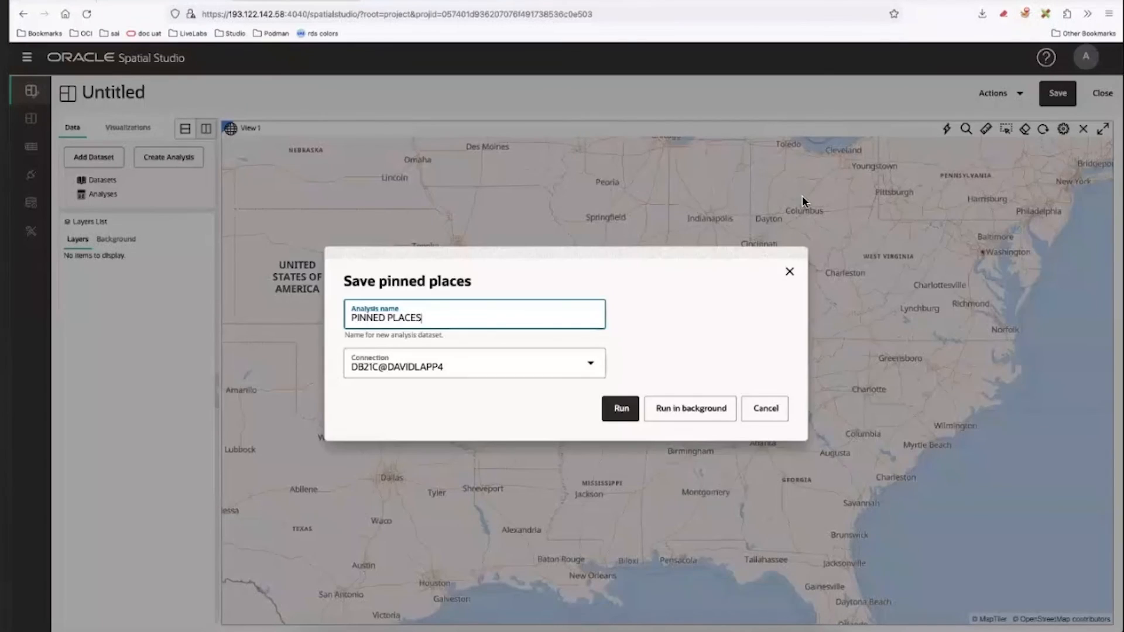
{"action": "left_click", "coordinate": [503, 366]}
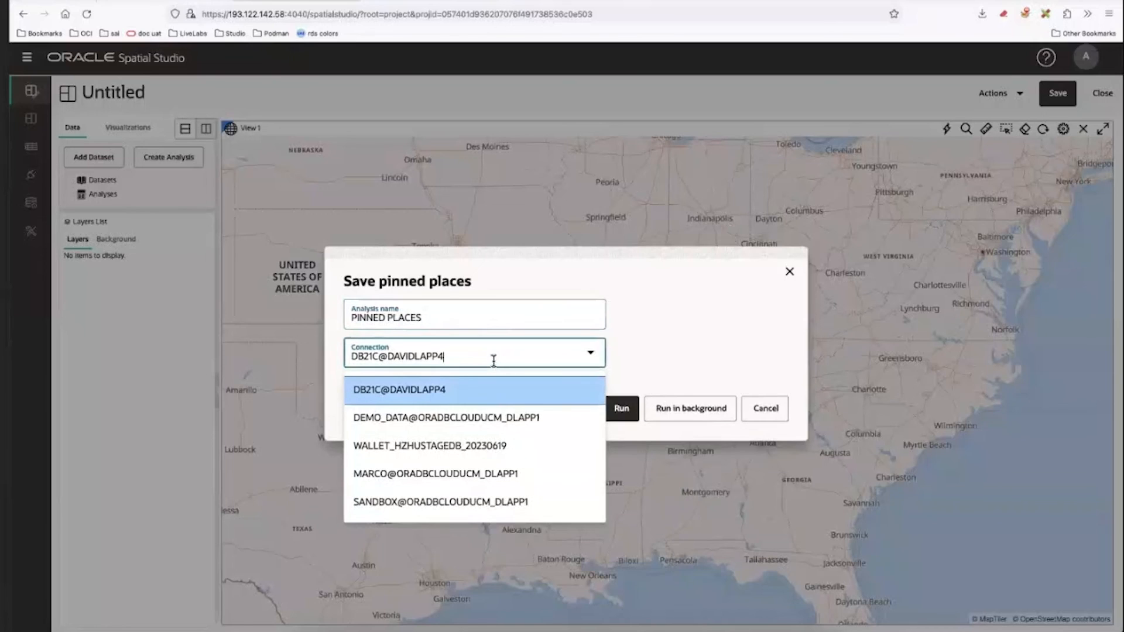
{"action": "left_click", "coordinate": [409, 500]}
{"action": "left_click", "coordinate": [432, 322]}
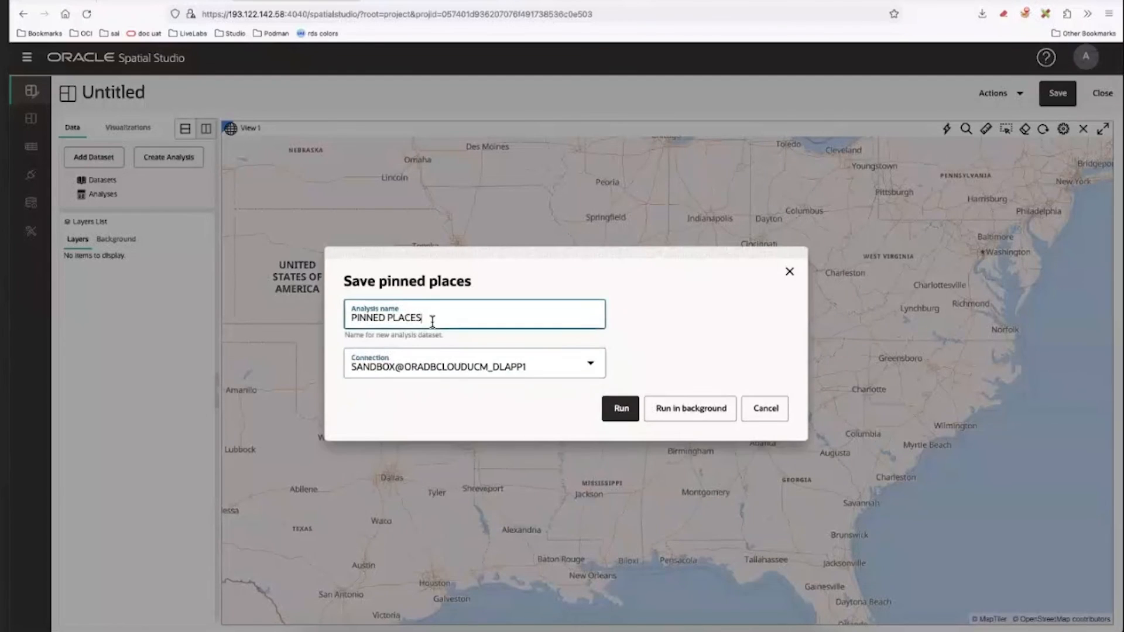
{"action": "type", "text": "1"}
{"action": "left_click", "coordinate": [665, 321]}
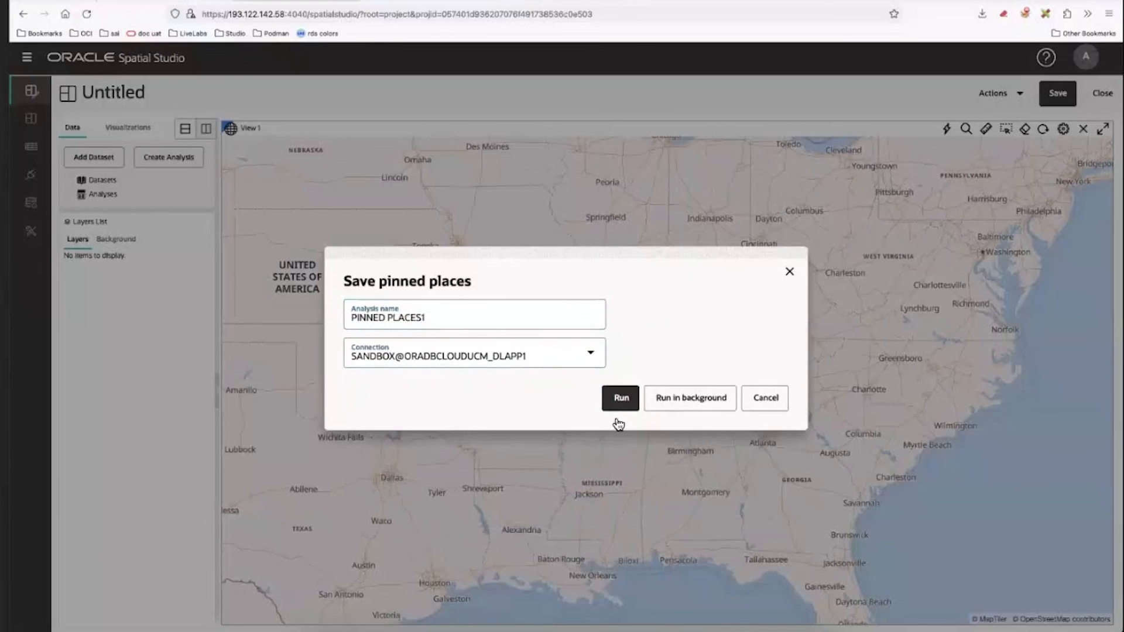
{"action": "left_click", "coordinate": [621, 400]}
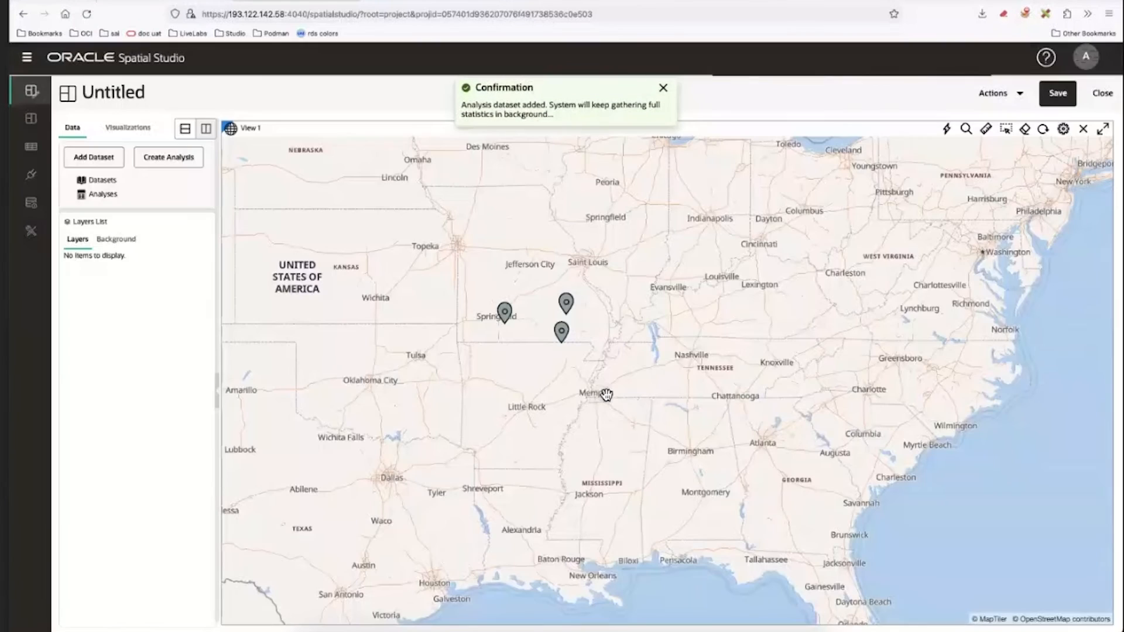
- Clear the temporary pins and add PINNED PLACES1 to the map as a layer
{"action": "left_click", "coordinate": [116, 209]}
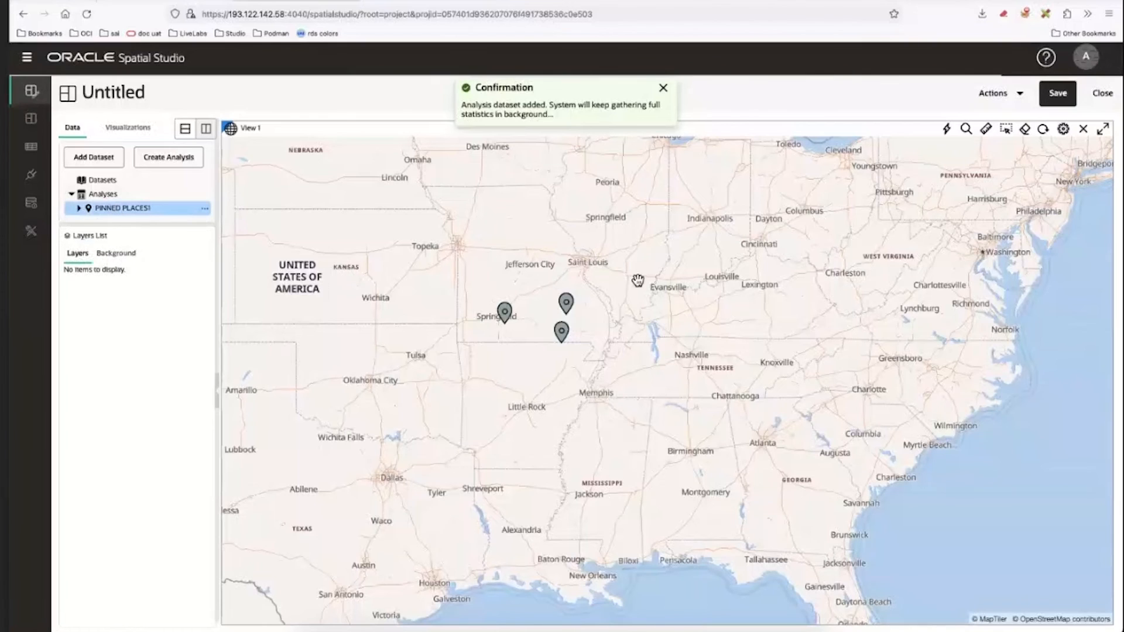
{"action": "left_click", "coordinate": [1024, 129]}
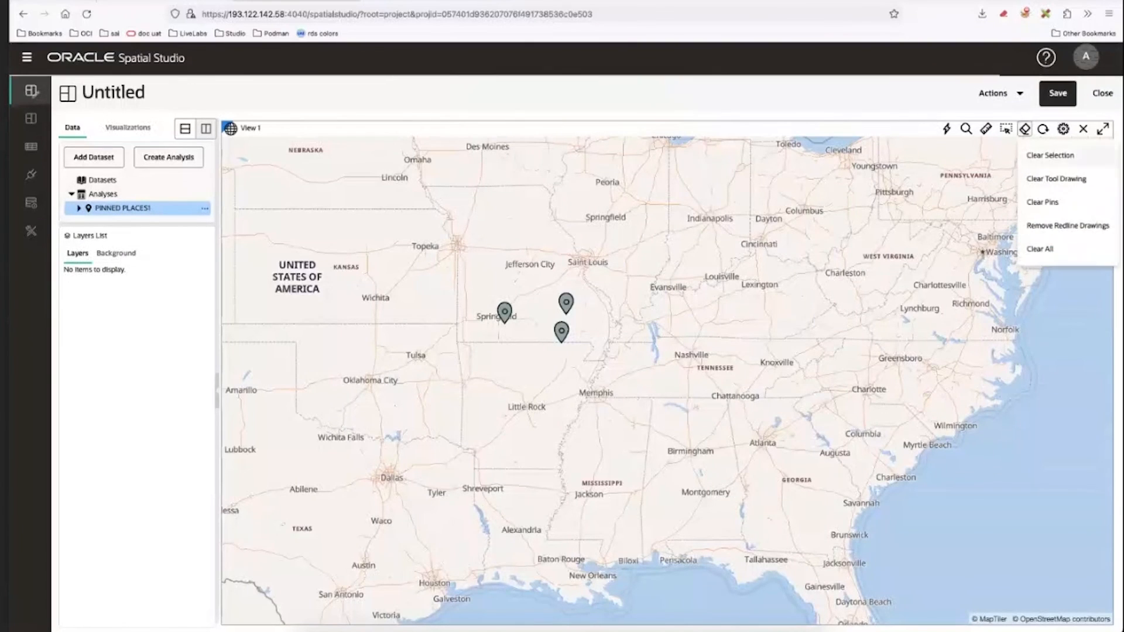
{"action": "left_click", "coordinate": [1039, 249]}
{"action": "left_click_drag", "start_coordinate": [108, 212], "coordinate": [485, 358]}
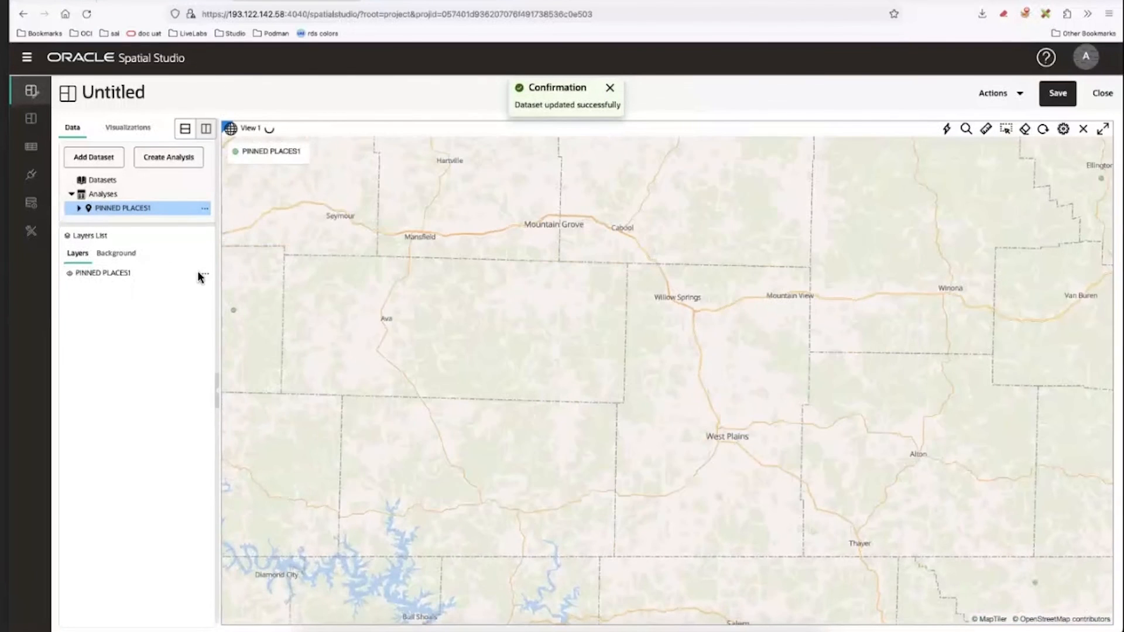
- Style the PINNED PLACES1 dots dark blue #083e5b, fully opaque, with radius 9
{"action": "left_click", "coordinate": [212, 278]}
{"action": "left_click", "coordinate": [211, 278]}
{"action": "left_click", "coordinate": [233, 292]}
{"action": "left_click", "coordinate": [168, 340]}
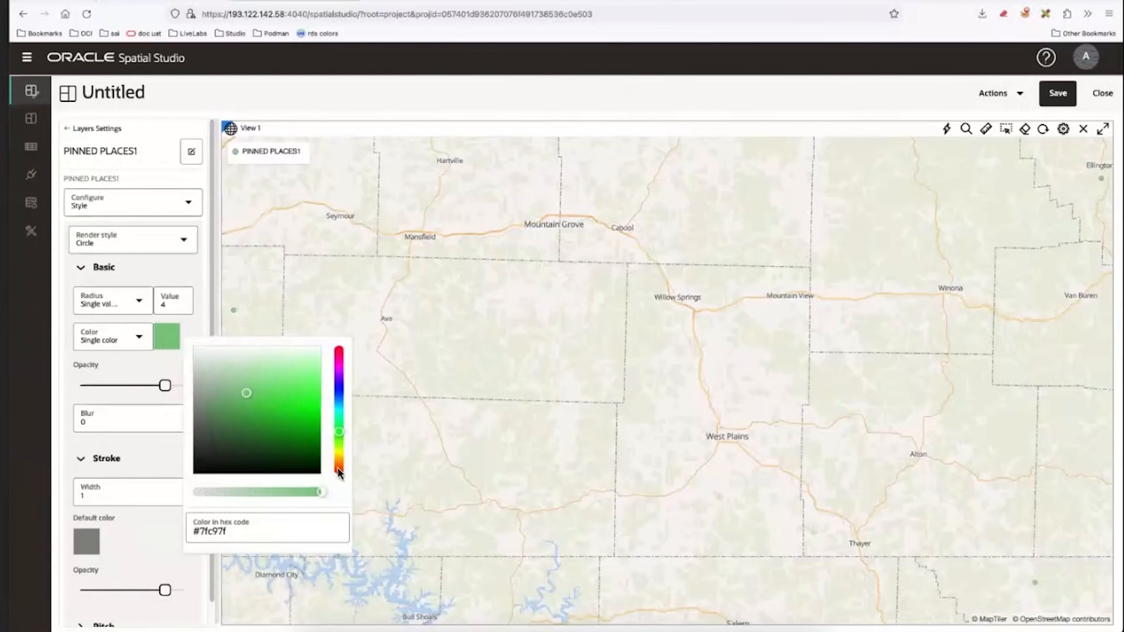
{"action": "left_click", "coordinate": [338, 404]}
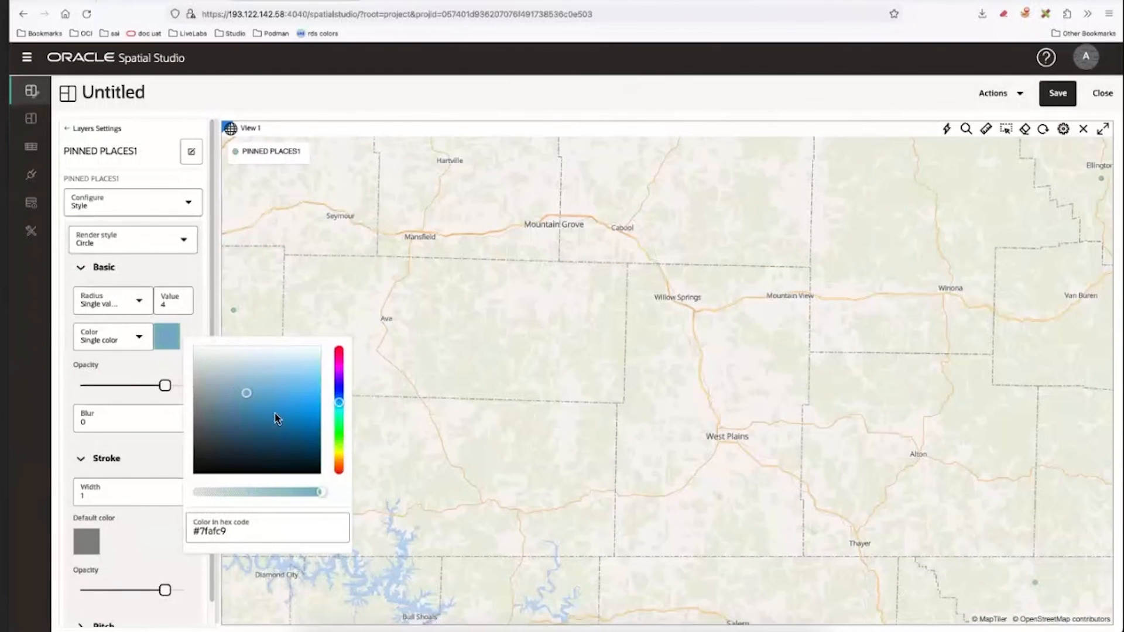
{"action": "left_click", "coordinate": [301, 450]}
{"action": "left_click_drag", "start_coordinate": [166, 386], "coordinate": [205, 382]}
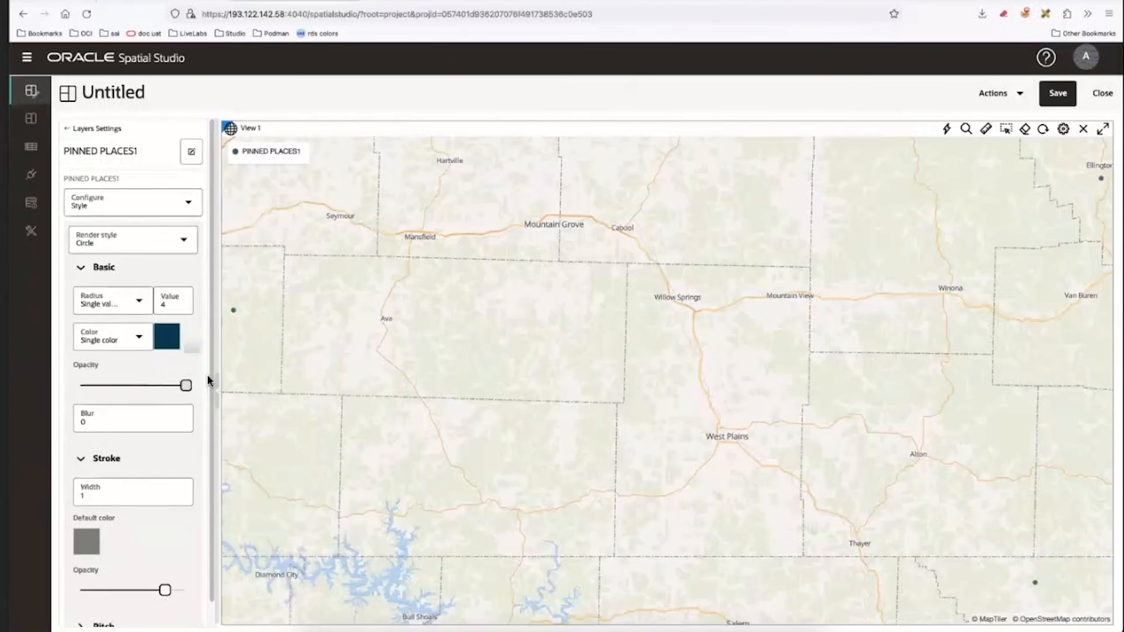
{"action": "left_click", "coordinate": [171, 306]}
{"action": "key", "text": "BackSpace"}
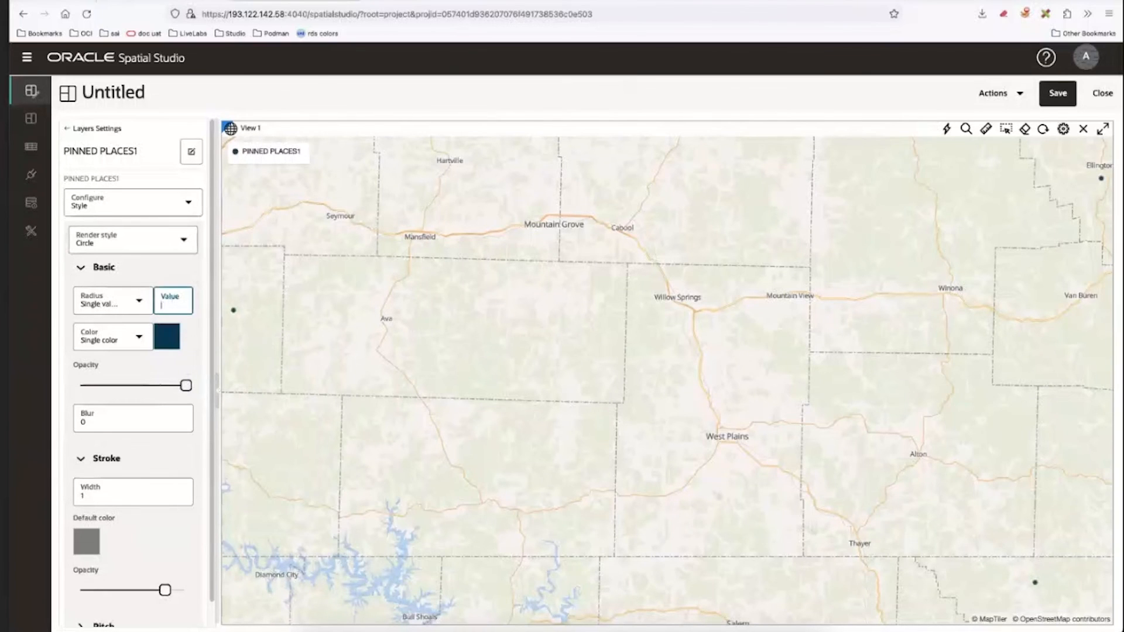
{"action": "type", "text": "9"}
{"action": "scroll", "coordinate": [566, 435], "scroll_direction": "down", "scroll_amount": 2}
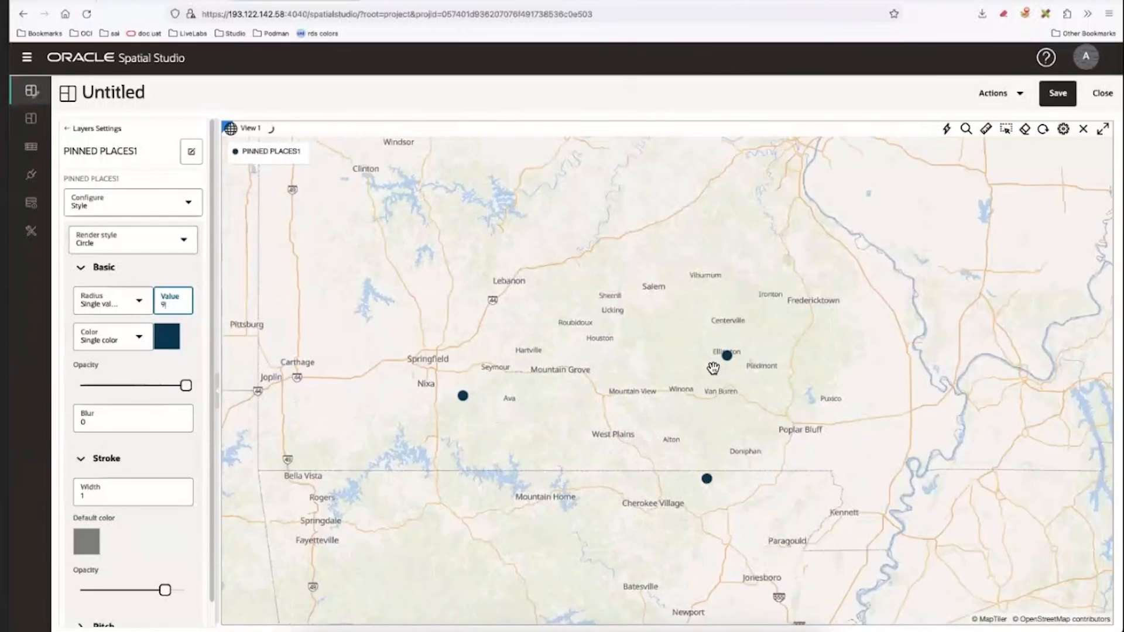
{"action": "left_click", "coordinate": [65, 127]}
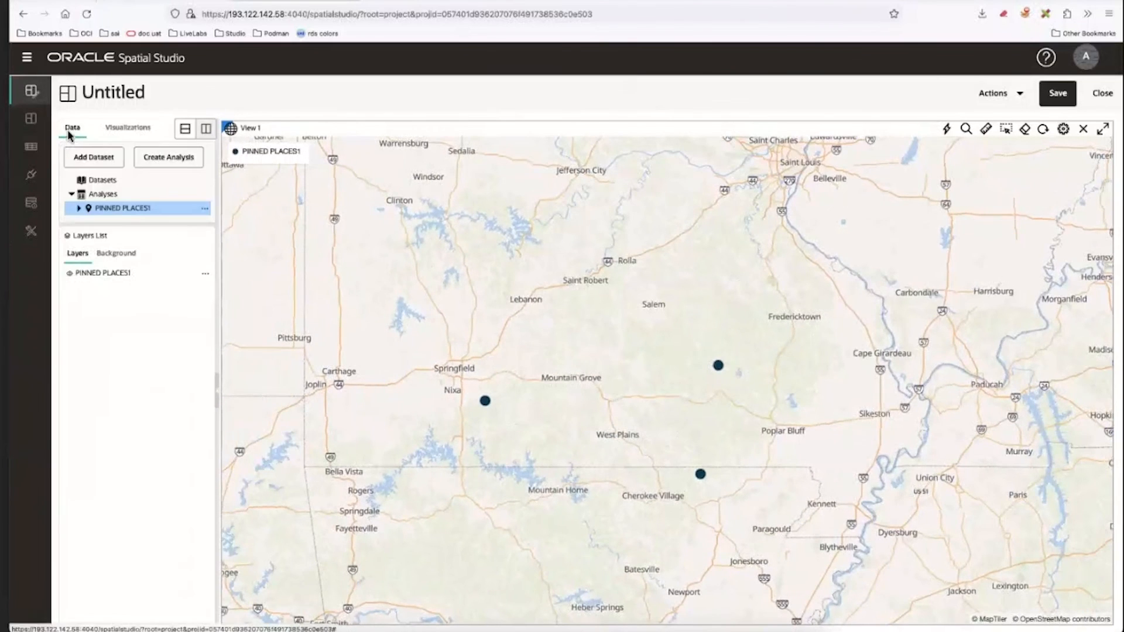
{"action": "left_click", "coordinate": [204, 212]}
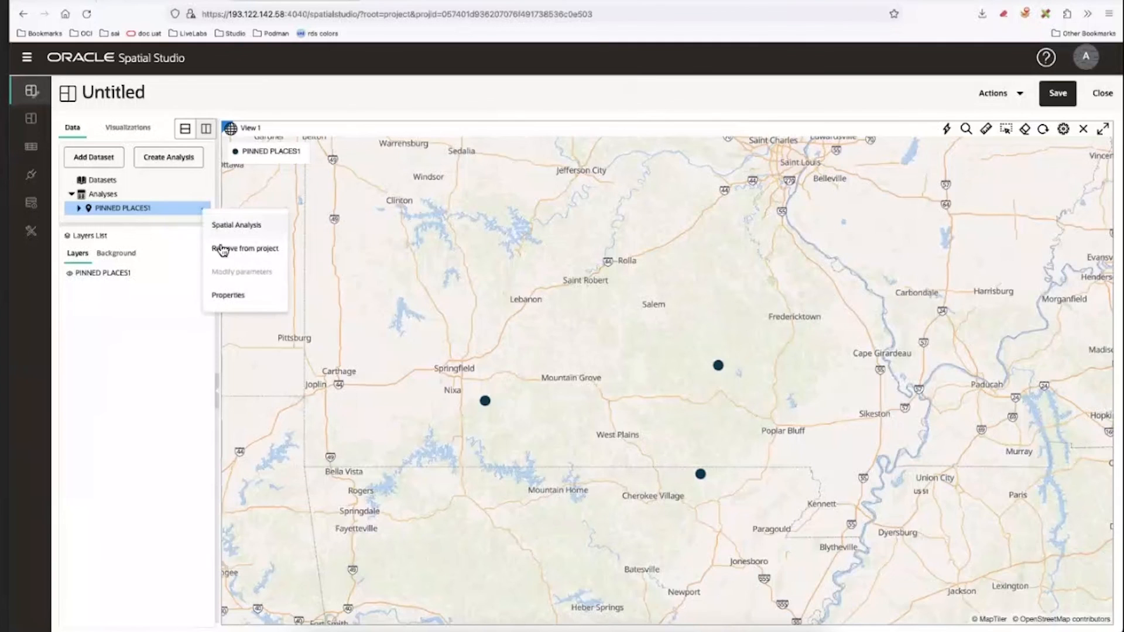
{"action": "left_click", "coordinate": [229, 295]}
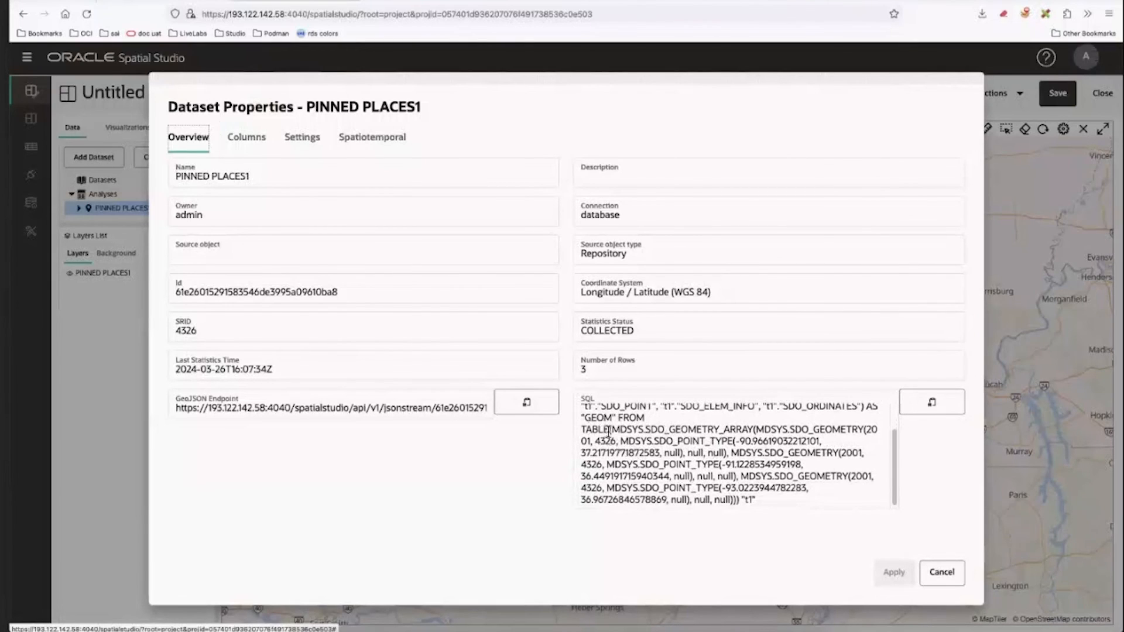
{"action": "left_click_drag", "start_coordinate": [610, 430], "coordinate": [739, 513]}
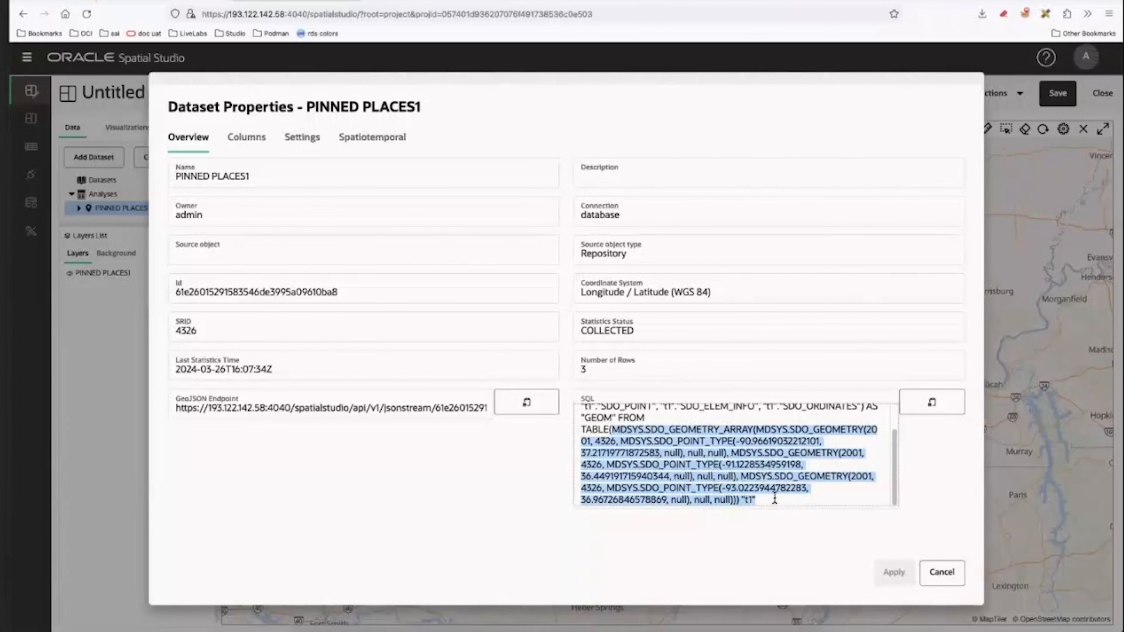
{"action": "left_click", "coordinate": [941, 577]}
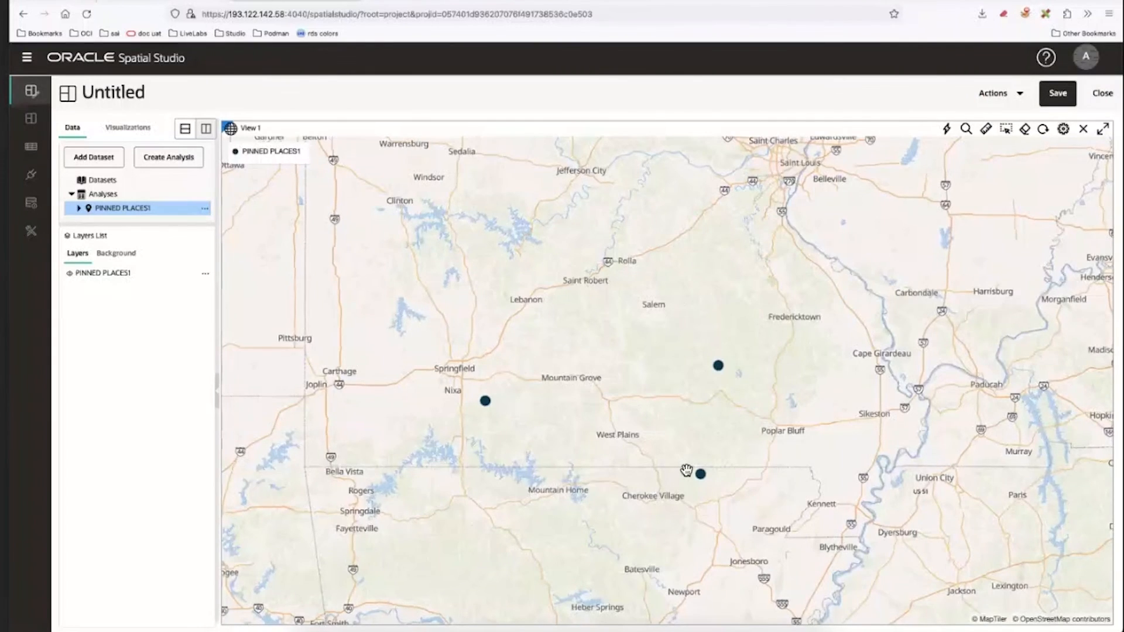
{"action": "scroll", "coordinate": [685, 467], "scroll_direction": "down", "scroll_amount": 1}
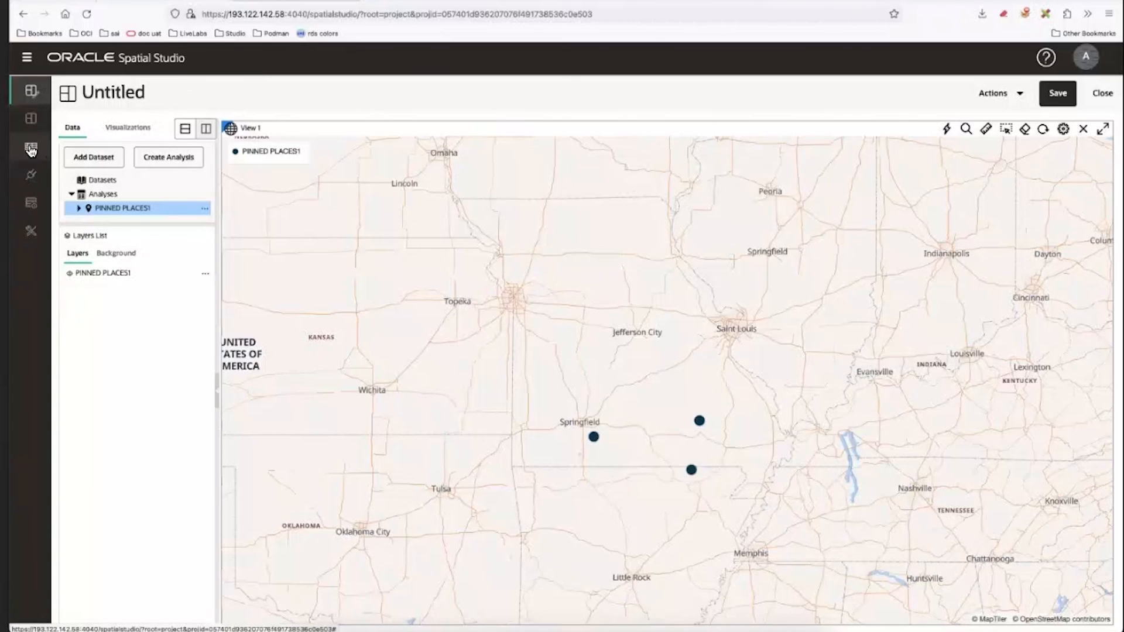
- Show the PINNED PLACES1 dataset properties, including its GeoJSON endpoint URL
{"action": "left_click", "coordinate": [205, 209]}
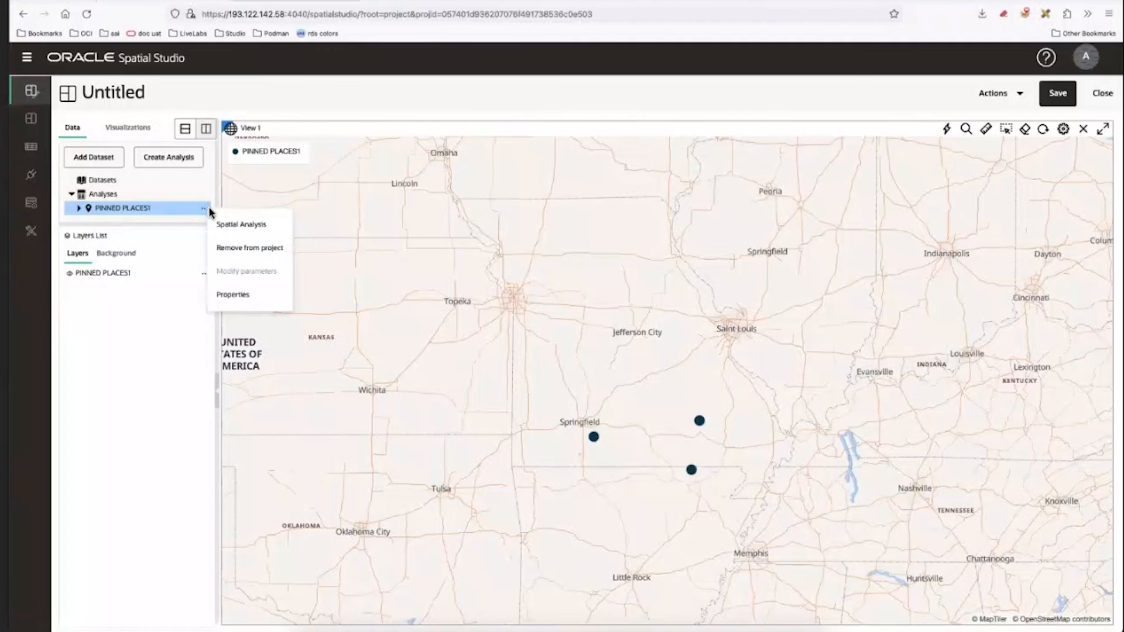
{"action": "left_click", "coordinate": [229, 294]}
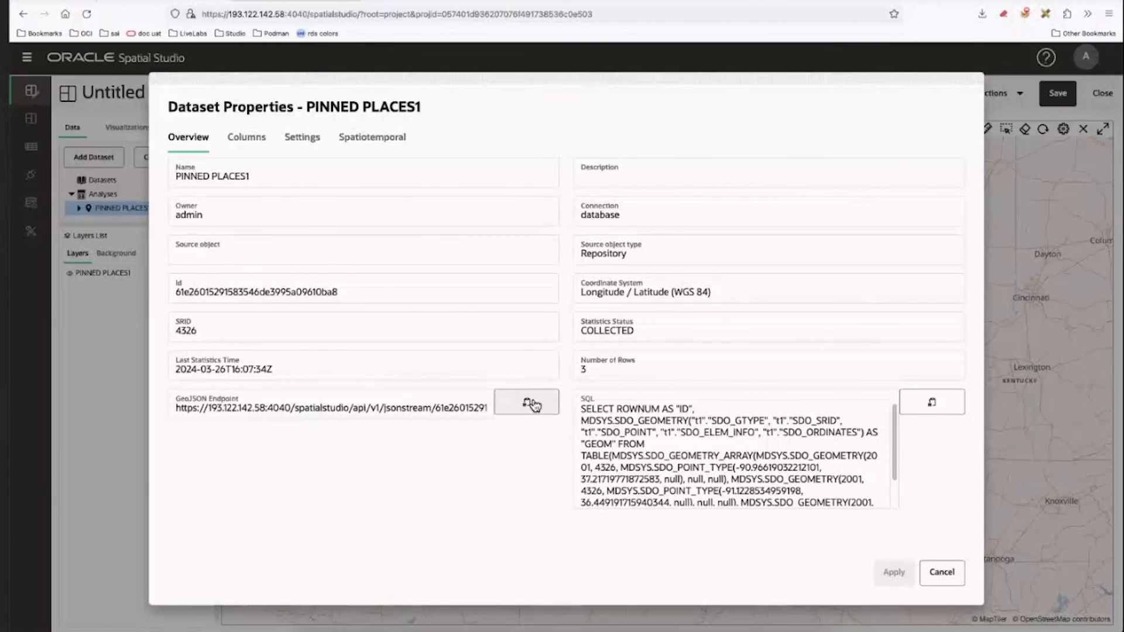
- Load the copied GeoJSON endpoint in a new Firefox tab, then close the Spatial Studio dataset properties
{"action": "left_click", "coordinate": [904, 1]}
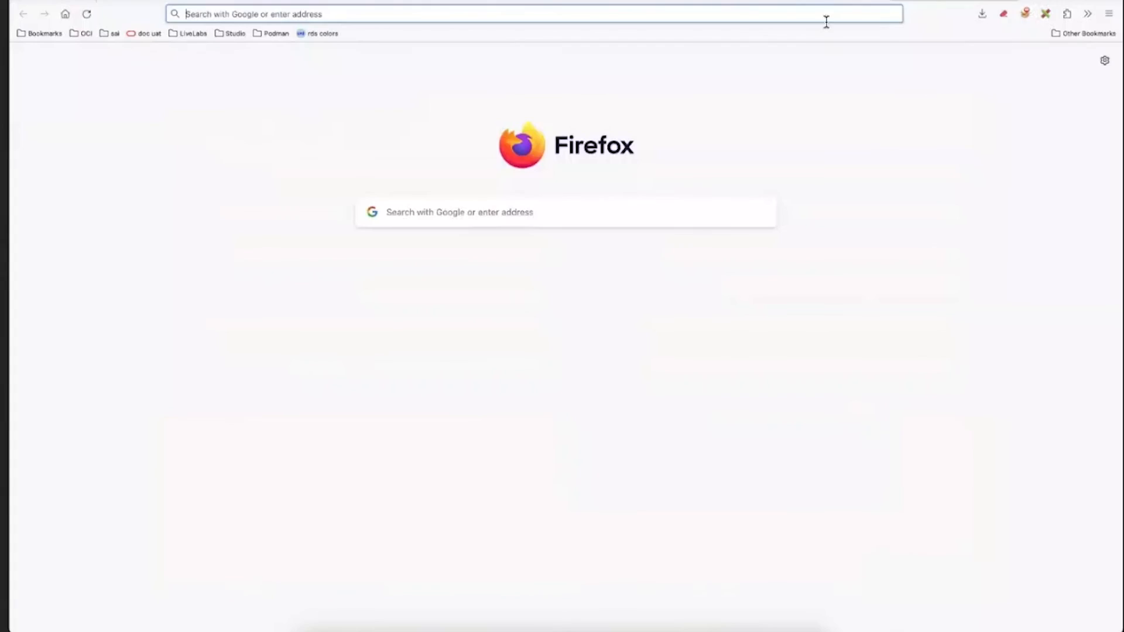
{"action": "right_click", "coordinate": [827, 20]}
{"action": "left_click", "coordinate": [849, 95]}
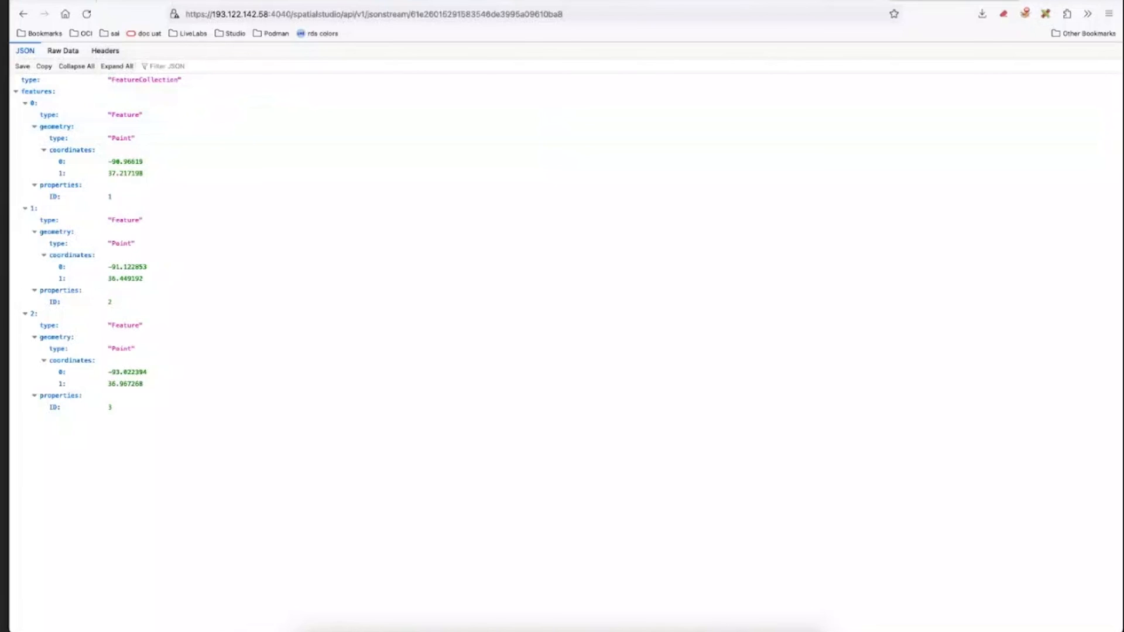
{"action": "left_click", "coordinate": [309, 1]}
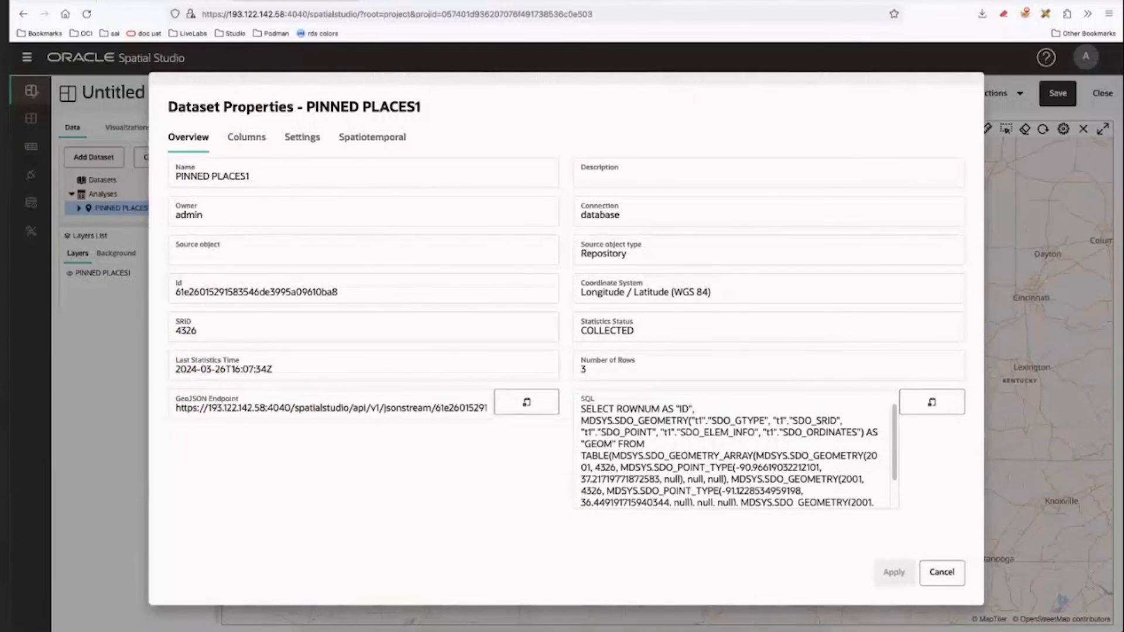
{"action": "left_click", "coordinate": [941, 573]}
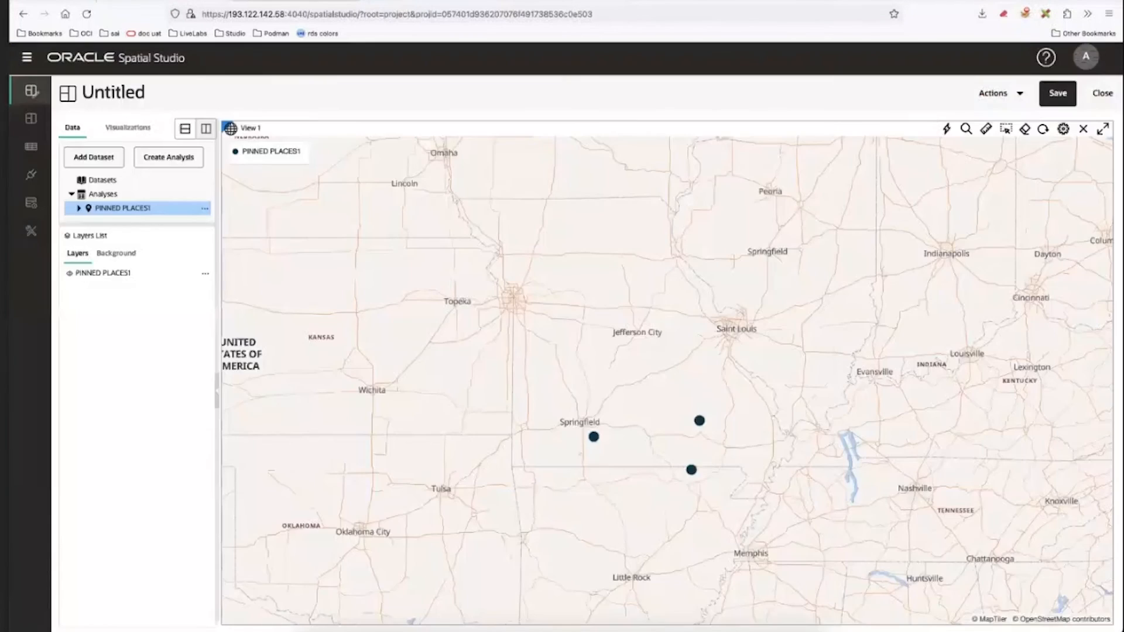